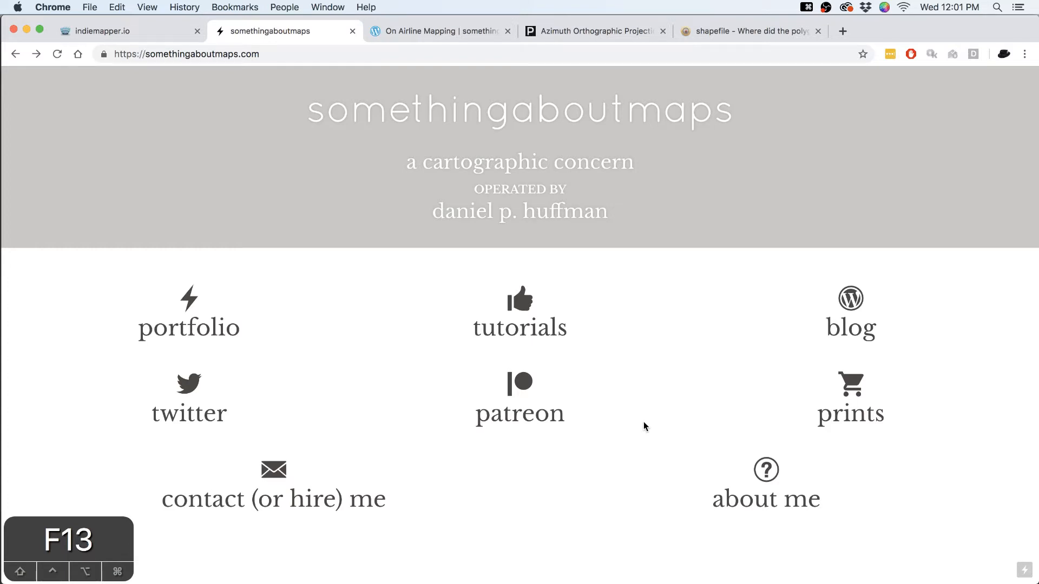
Open the On Airline Mapping blog post and examine its perspective-view maps of Africa and the Middle East
key(F13)
click(459, 32)
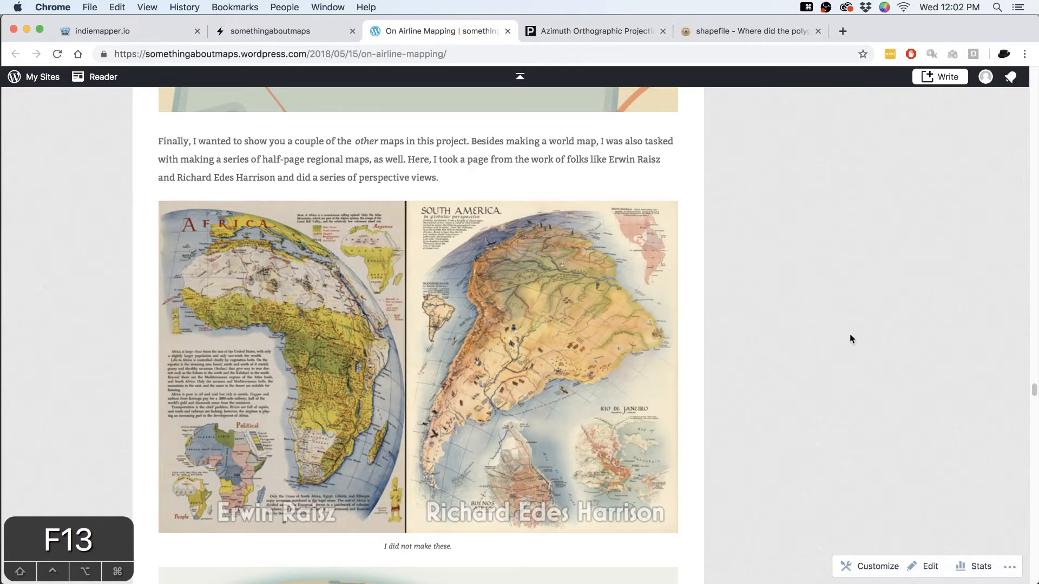
scroll(767, 316, down, 3)
scroll(767, 319, down, 5)
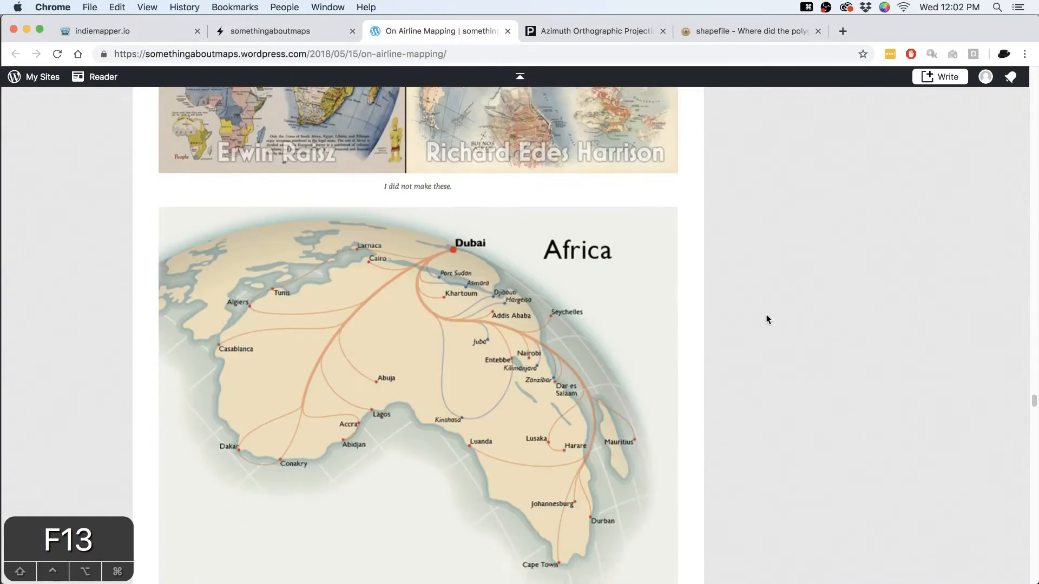
scroll(767, 319, down, 2)
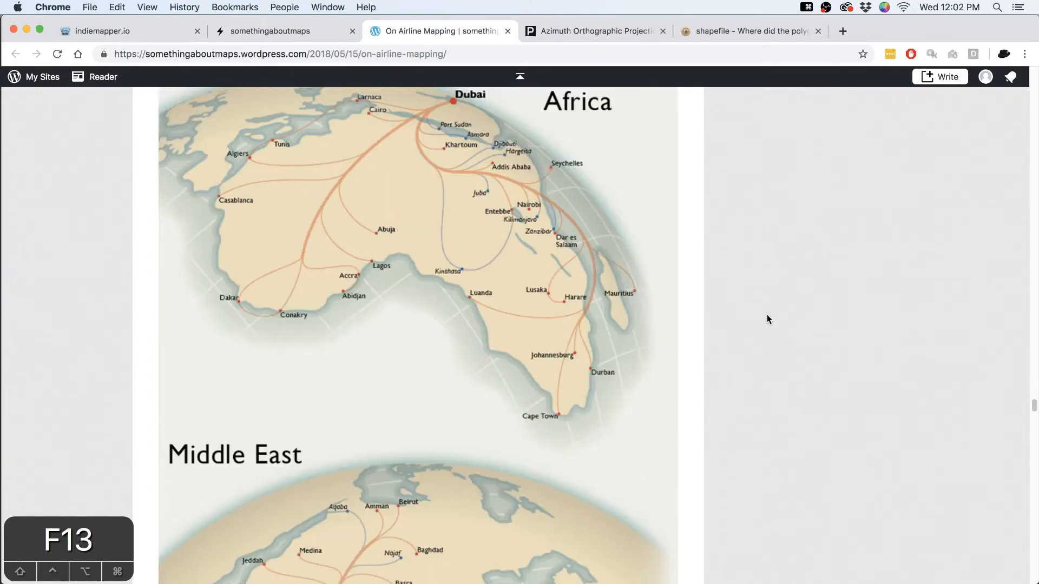
scroll(767, 319, up, 1)
scroll(767, 319, up, 1)
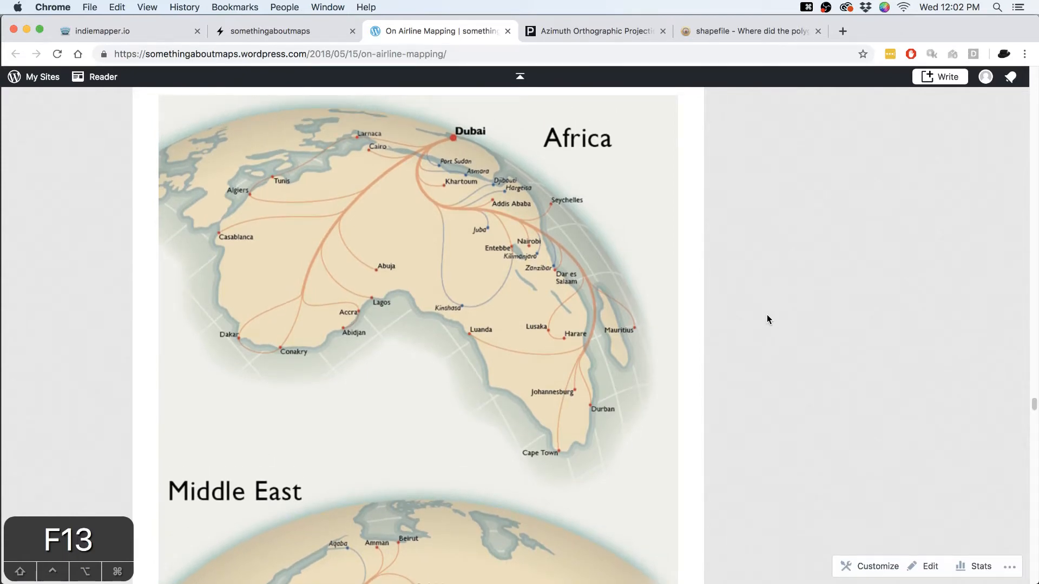
scroll(765, 321, down, 6)
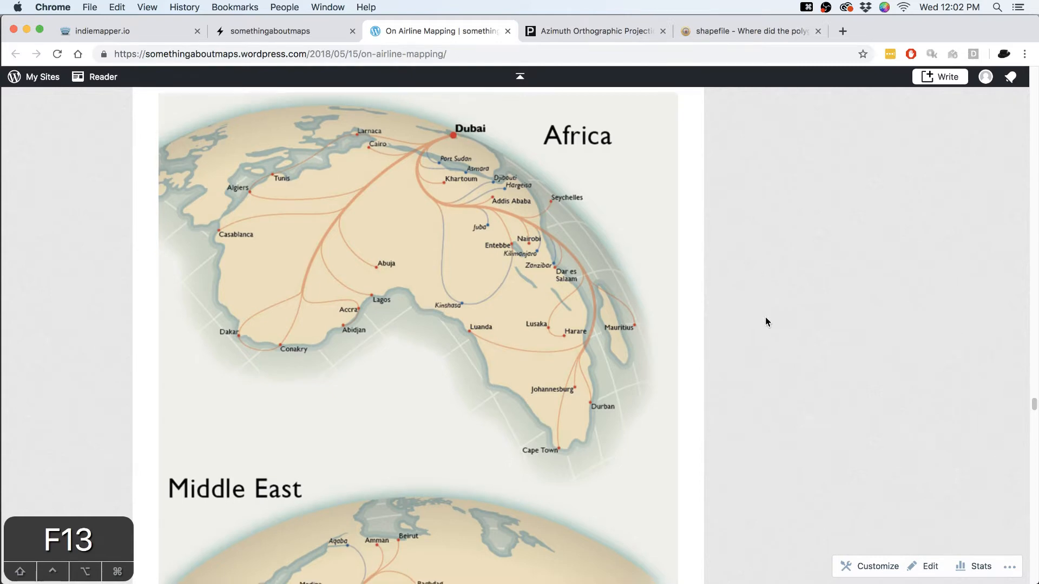
scroll(765, 321, up, 2)
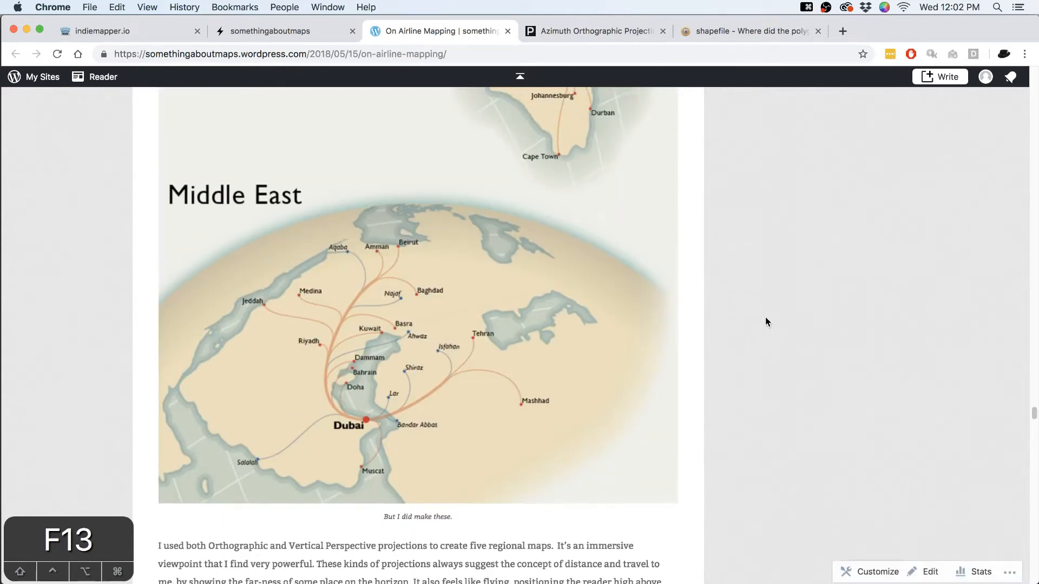
scroll(765, 320, up, 1)
Switch to QGIS and set the project's coordinate reference system to Africa Orthographic (USER:100034)
key(super+Tab)
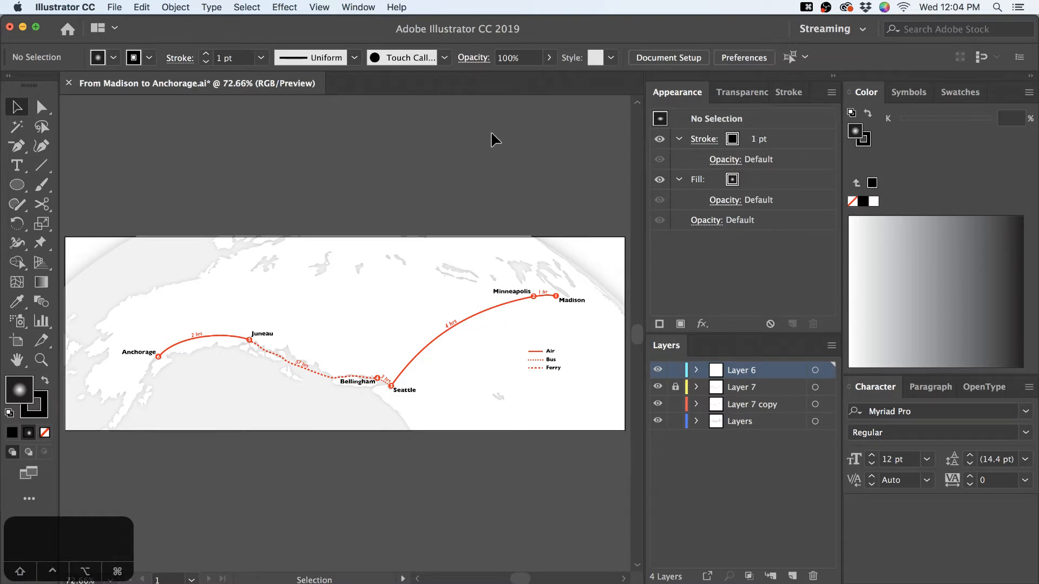
key(super+Tab)
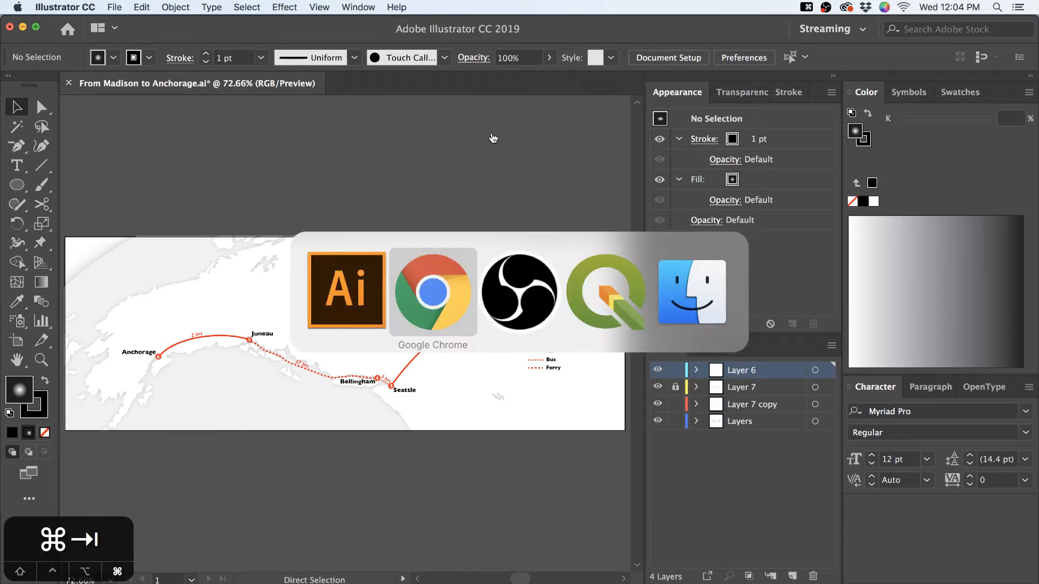
key(super+Tab)
key(super+Tab)
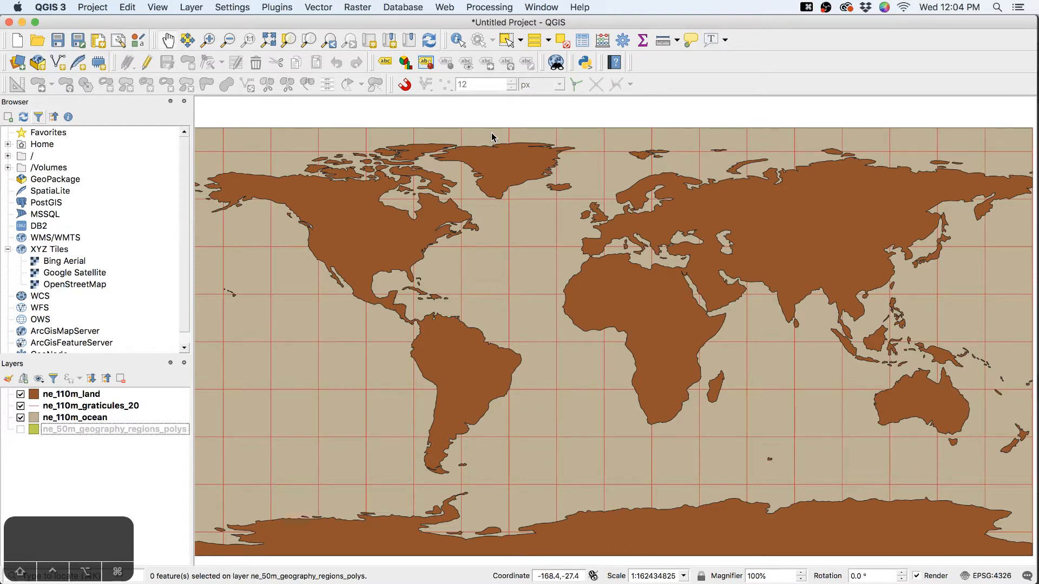
click(976, 578)
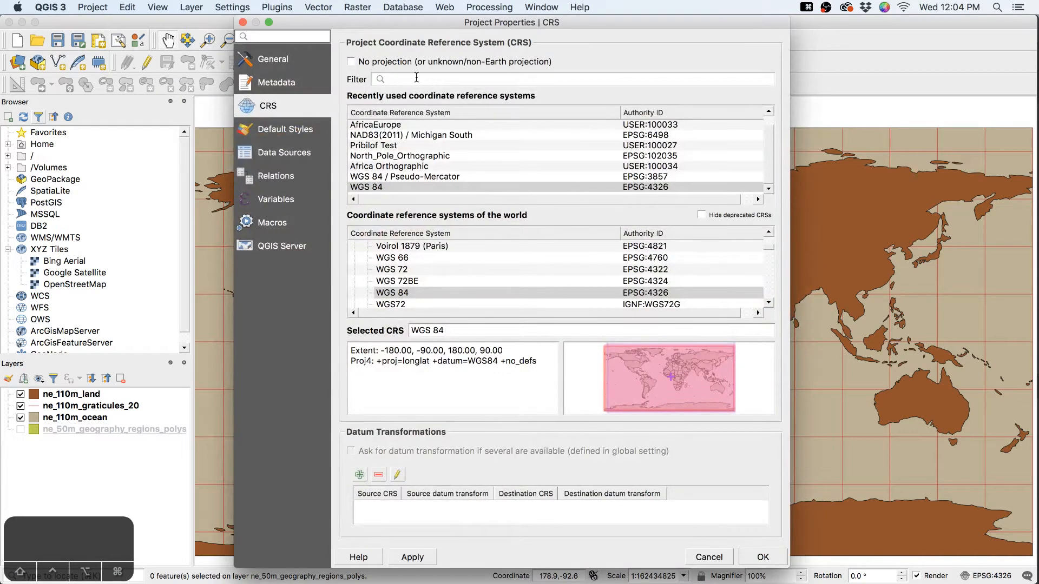
click(411, 168)
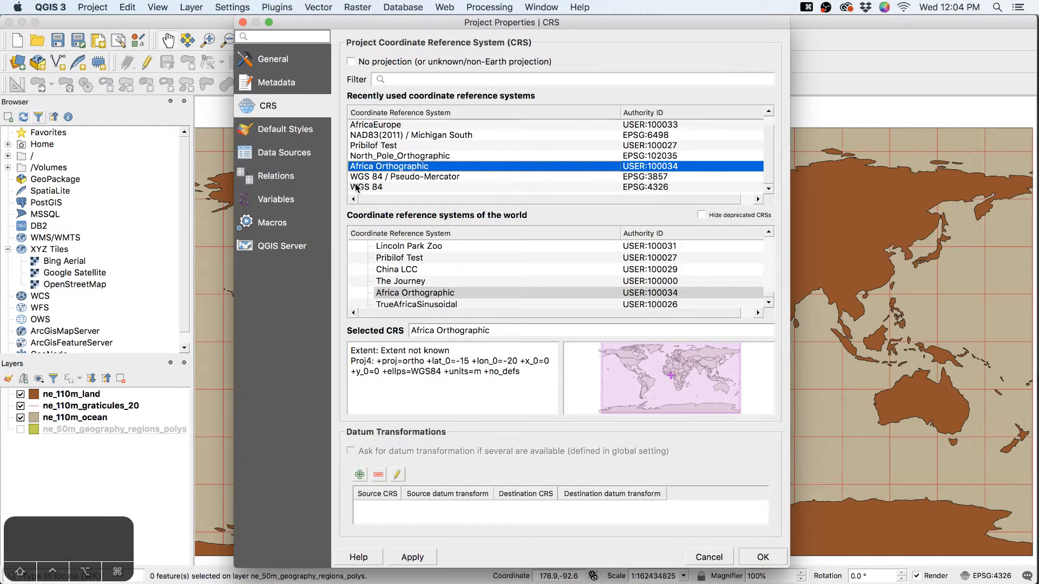
click(763, 558)
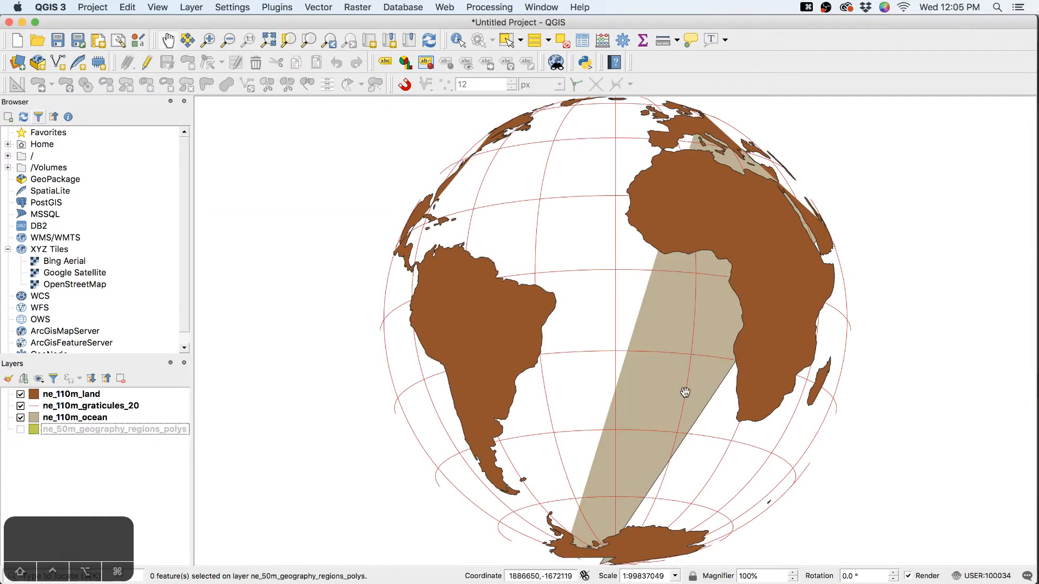
Hide the ne_110m_graticules_20 and ne_110m_land layers to inspect the projected ocean layer, and show both again
click(20, 407)
click(20, 394)
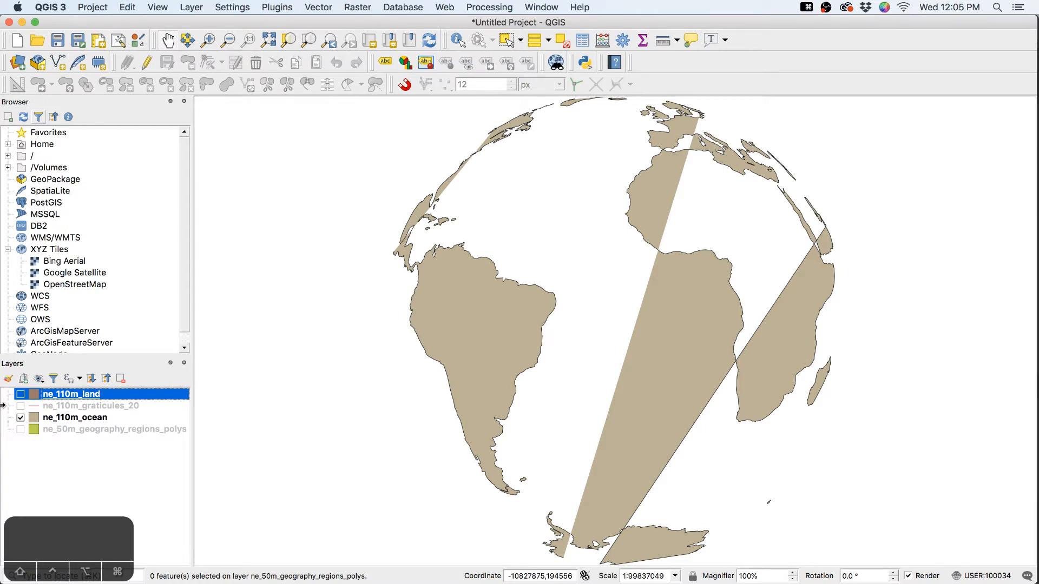
click(21, 394)
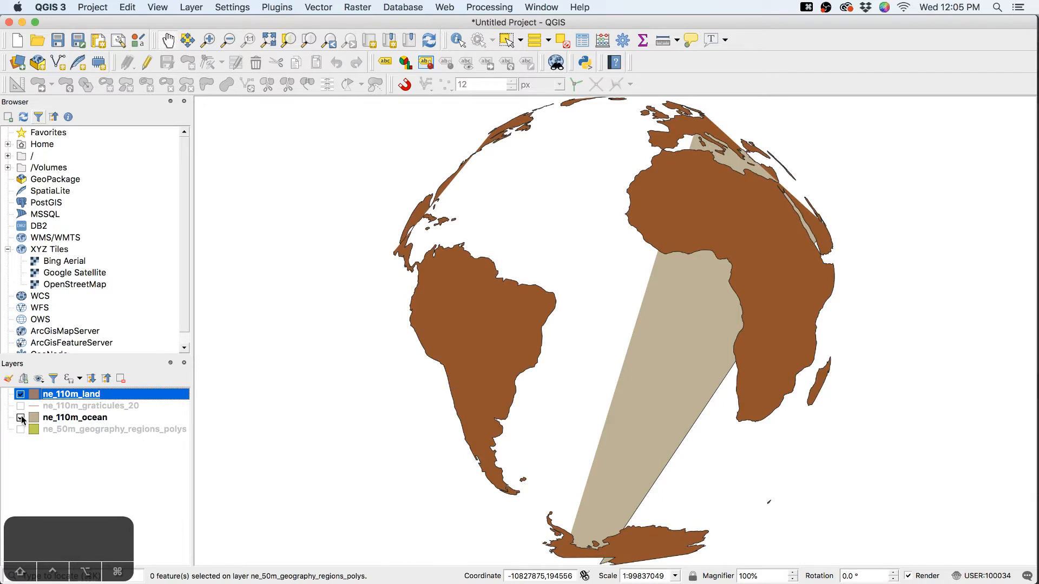
click(20, 406)
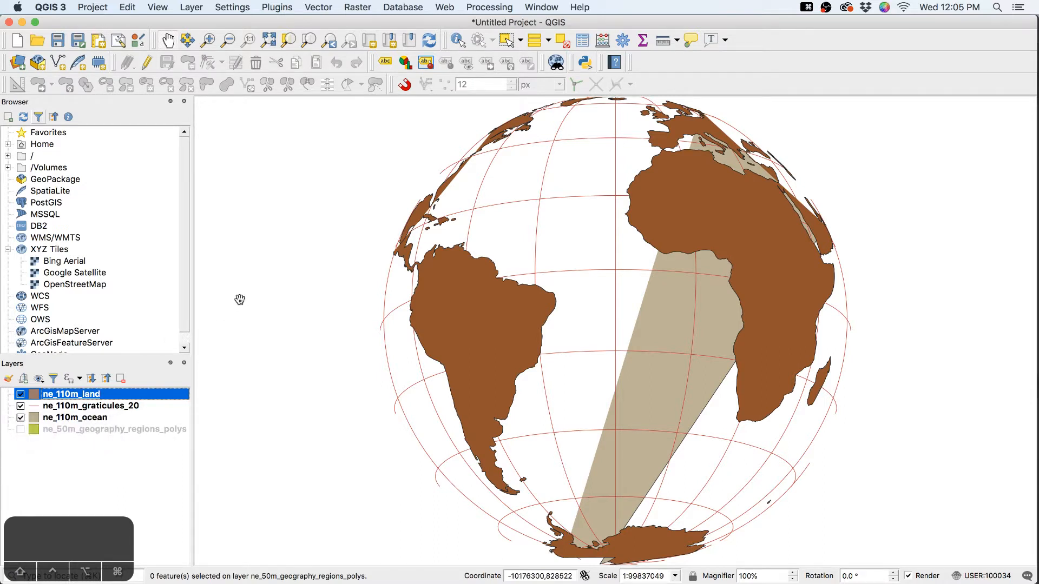
Switch to Chrome and look through the Azimuth Orthographic Projections with QGIS article down to its clipper script instructions
key(super+Tab)
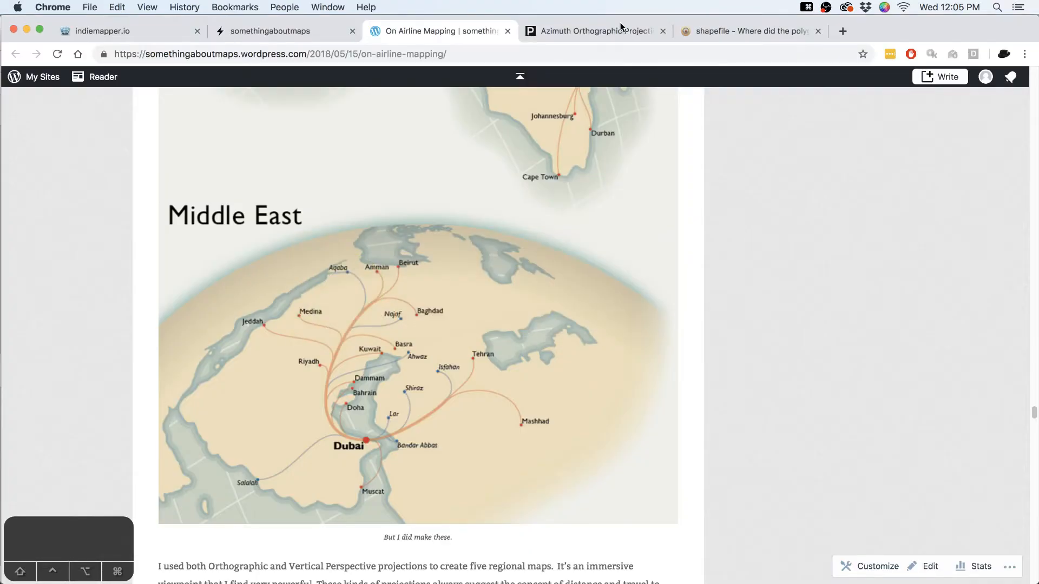
click(595, 30)
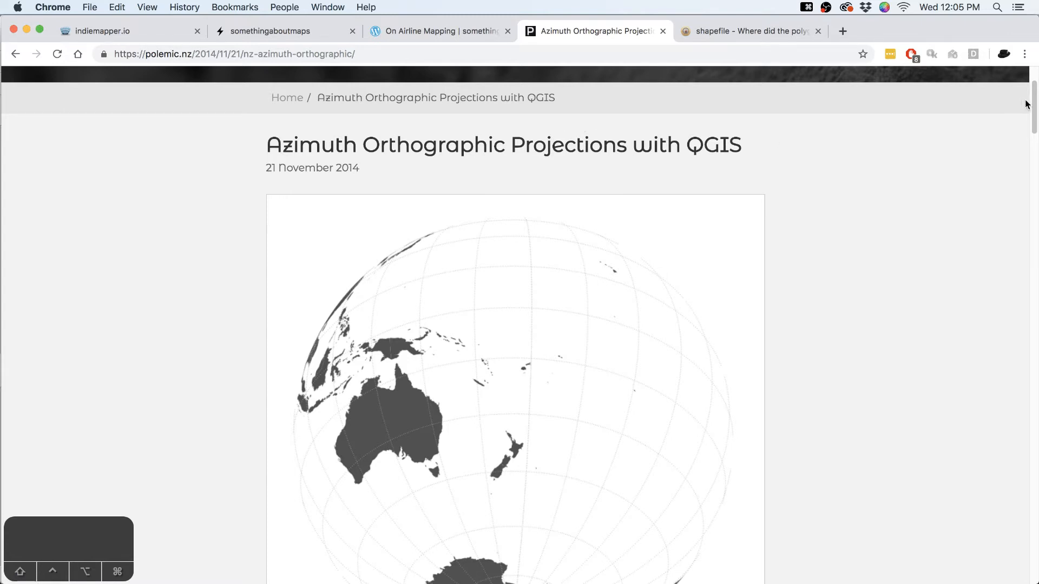
drag(1033, 108, 1024, 464)
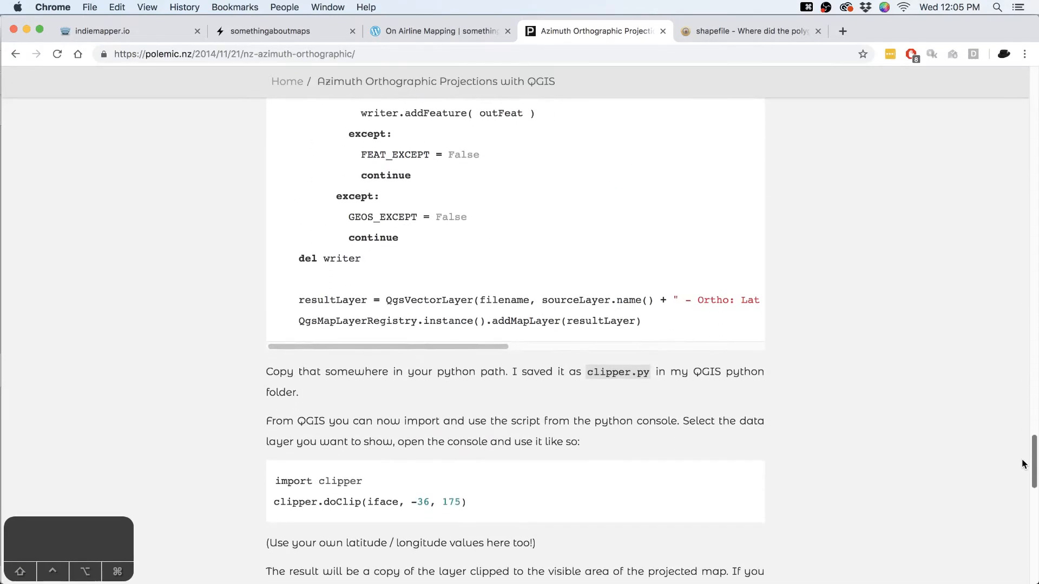
Examine the Stack Exchange question about polygons lost after projecting in QGIS, down to the solution converting vector data to raster
click(761, 28)
scroll(420, 286, up, 20)
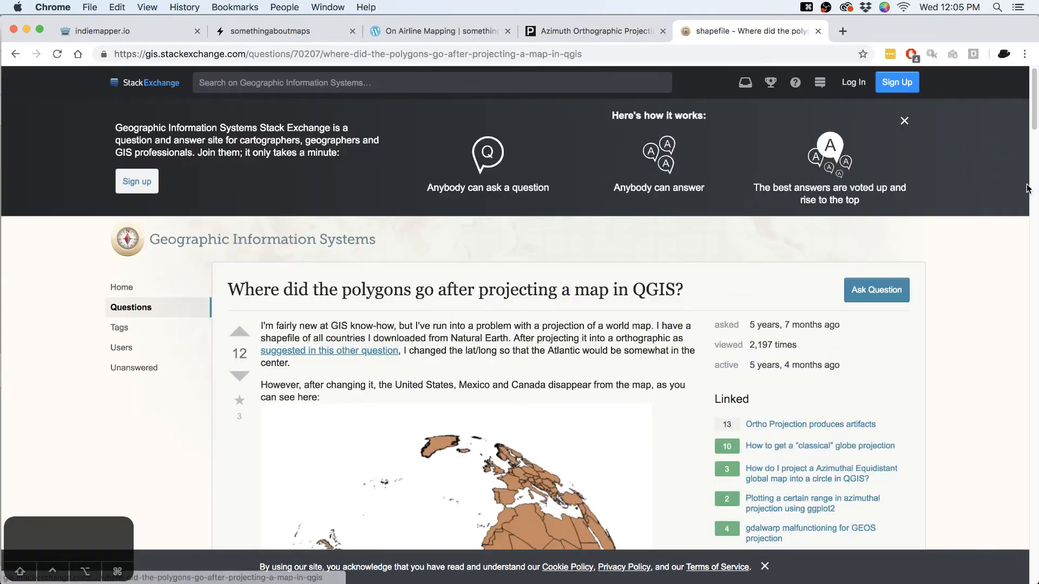
drag(1034, 87, 1004, 316)
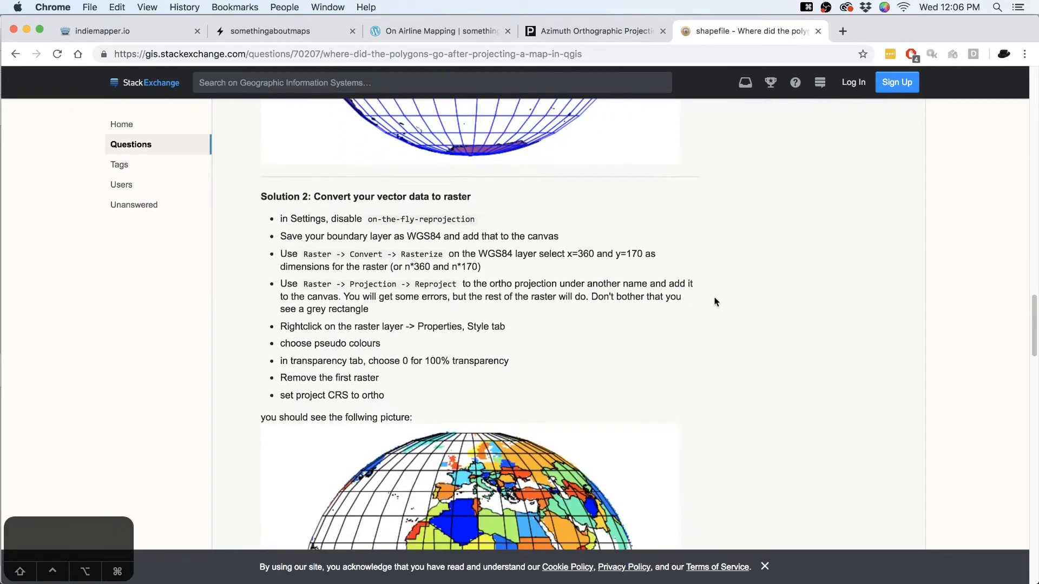
drag(441, 196, 472, 200)
click(472, 200)
Launch indiemapper and open the physical Land shapefile at Continent 1:50m scale from its library, without adding a thematic layer
click(169, 36)
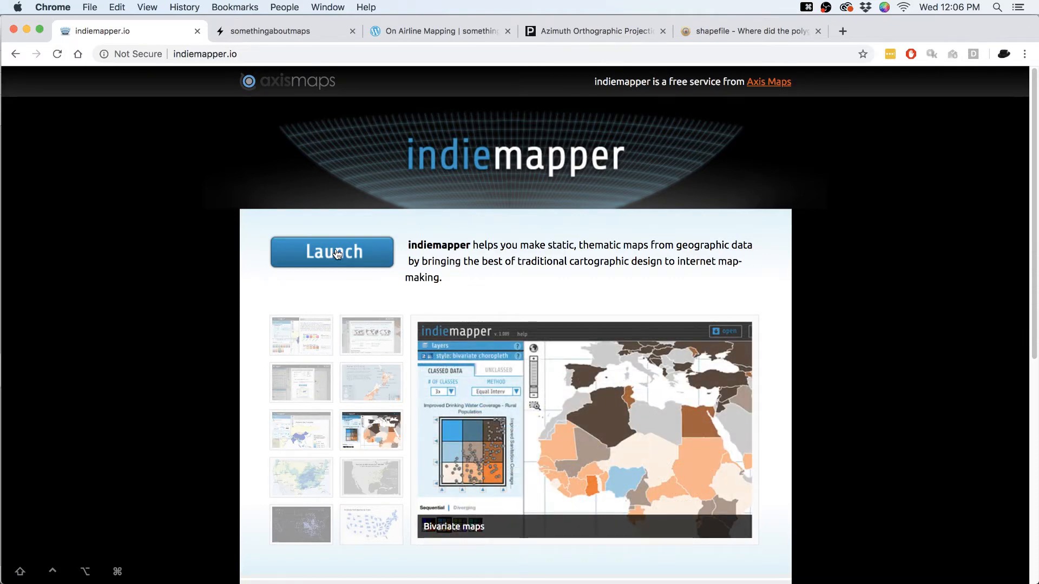
click(337, 253)
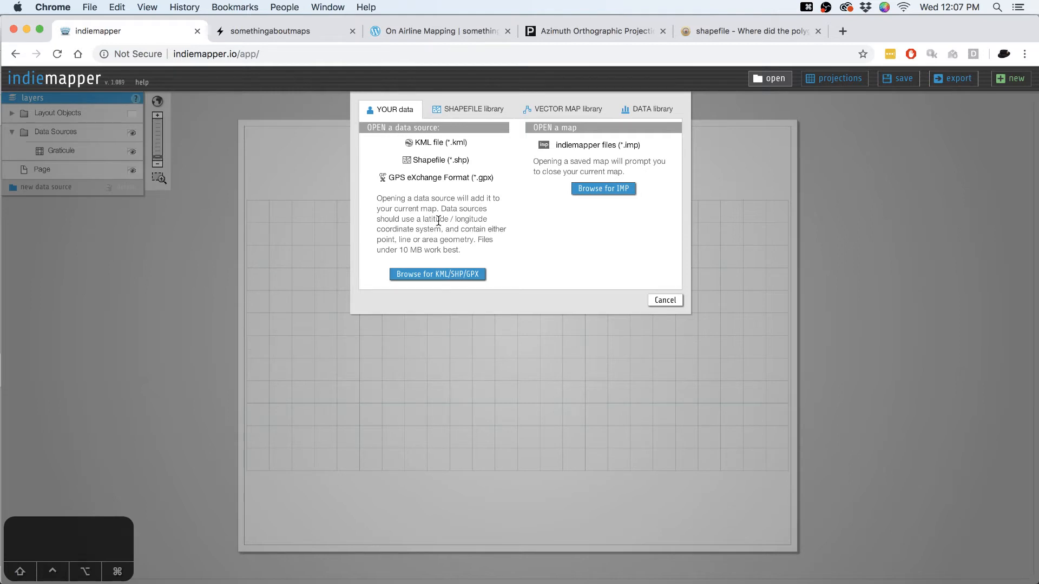
click(466, 107)
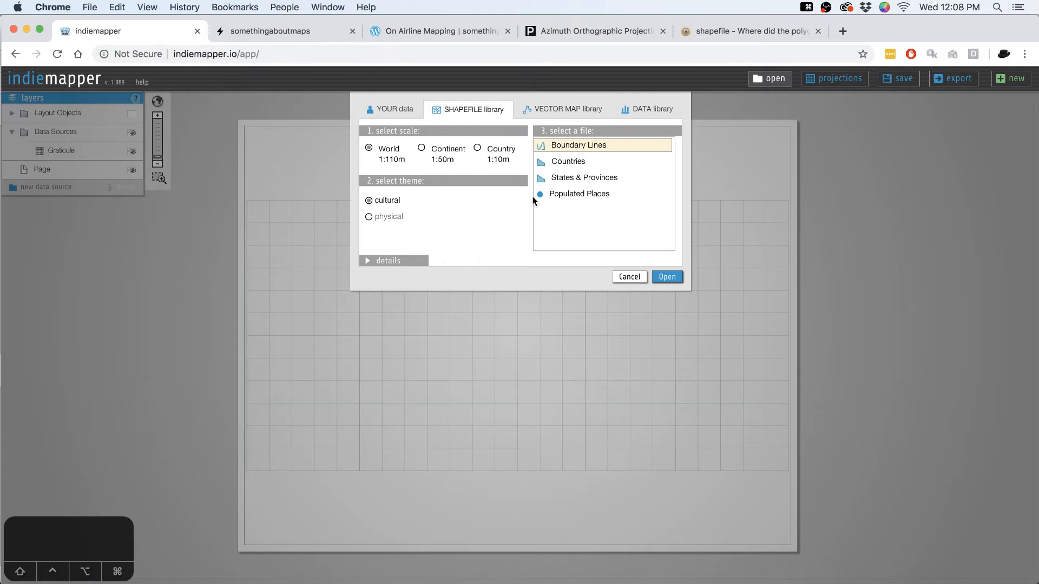
click(422, 148)
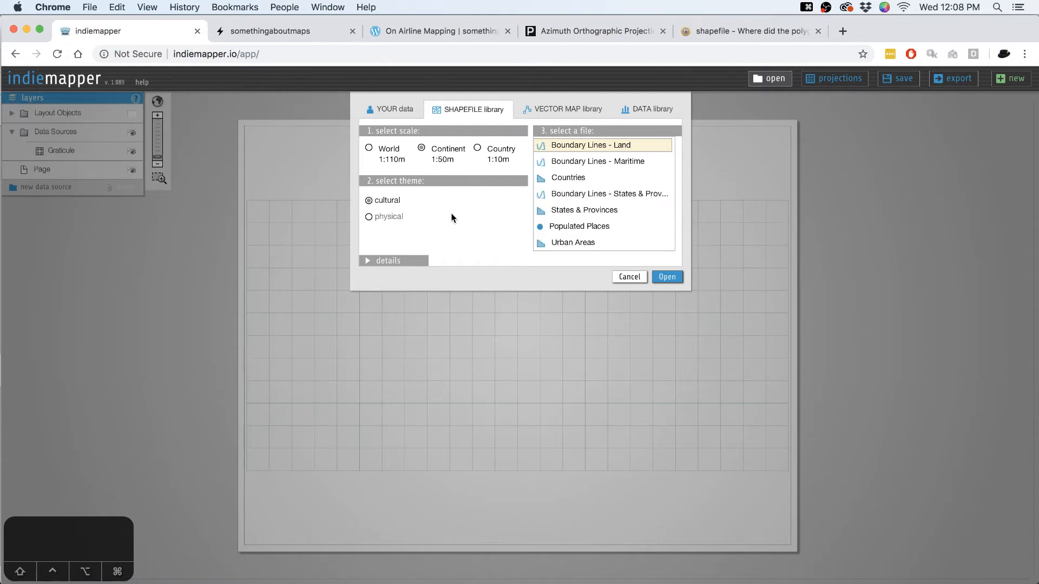
click(381, 217)
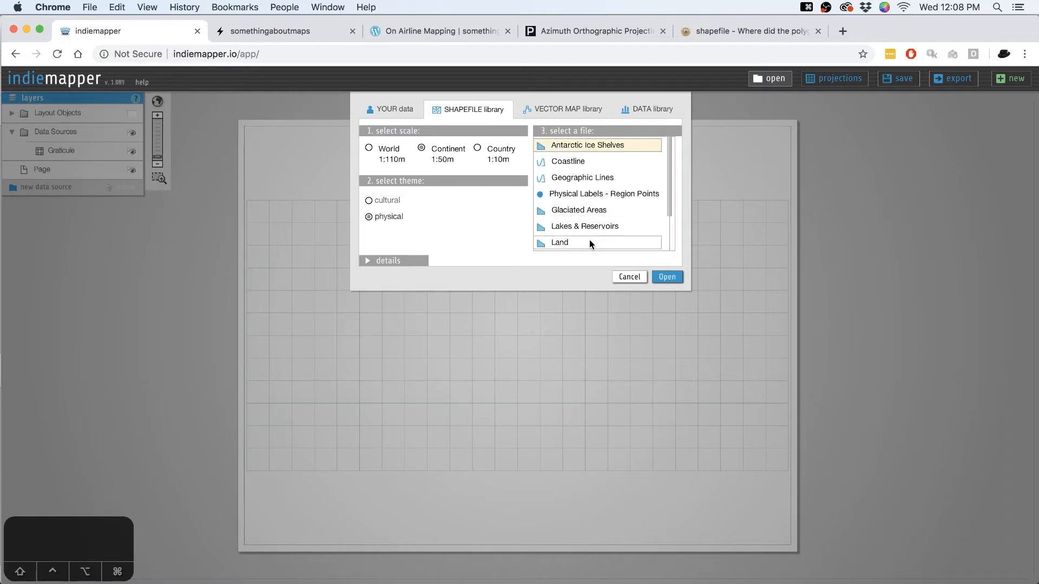
click(590, 241)
click(674, 278)
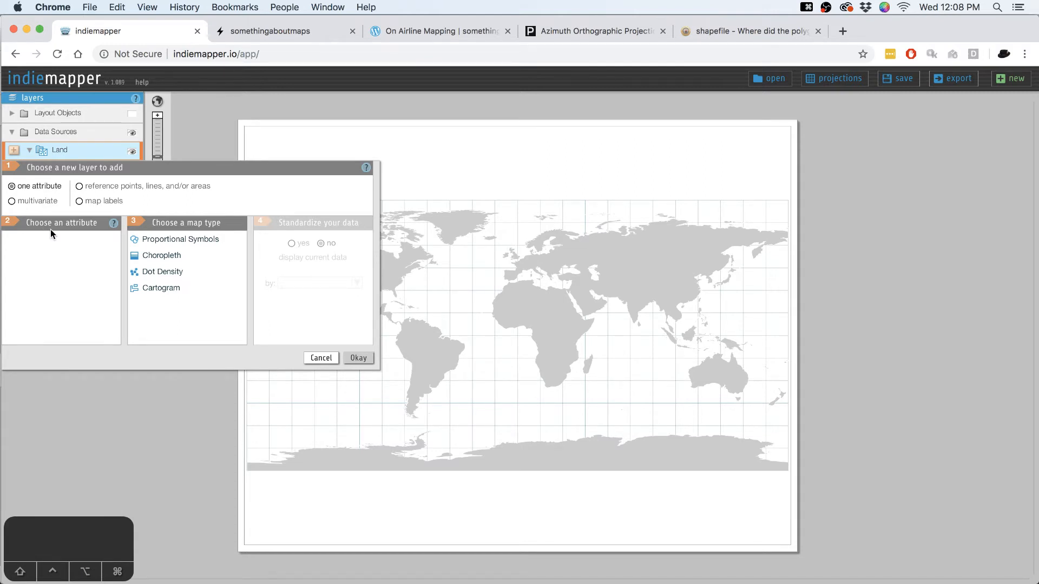
click(332, 359)
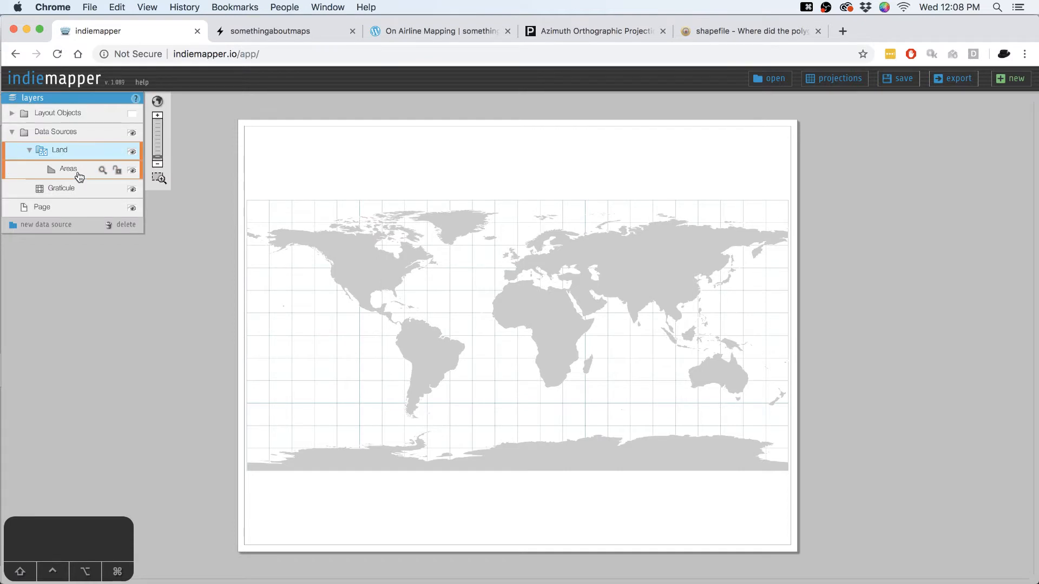
Fill the Land areas with dark red 9E2323 and turn off their stroke
click(80, 175)
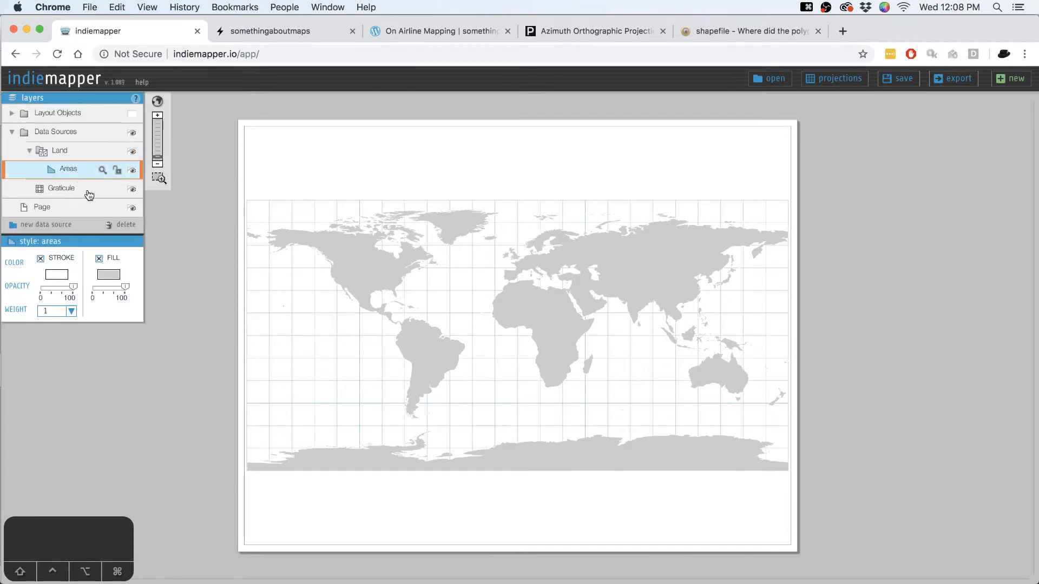
click(109, 275)
click(267, 153)
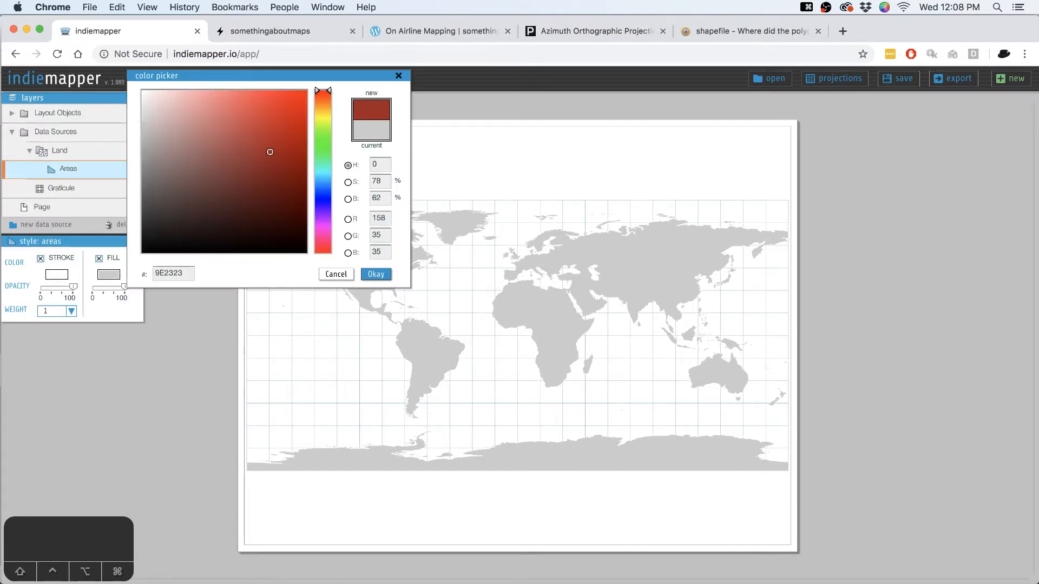
click(385, 275)
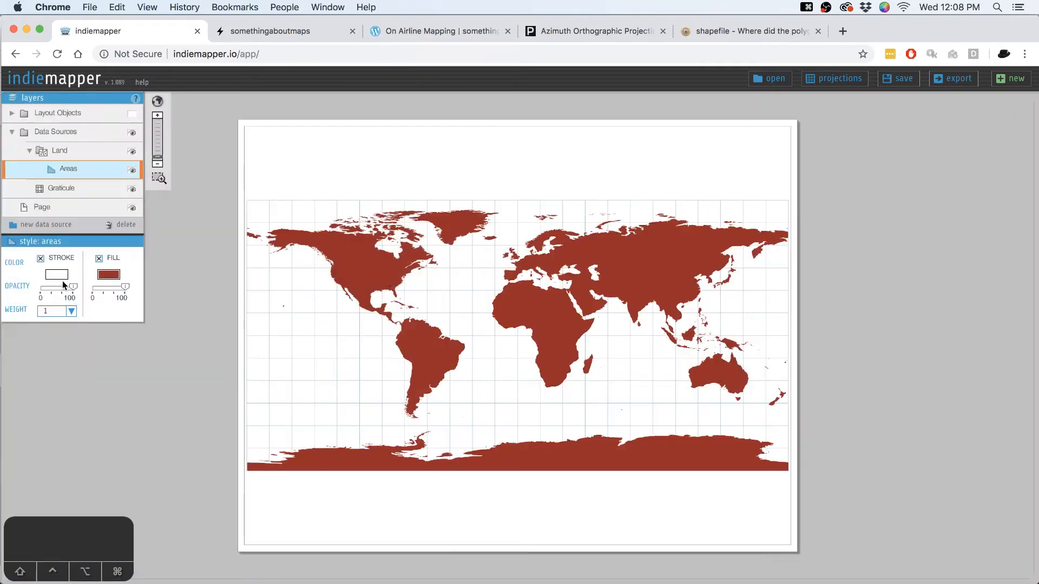
click(41, 259)
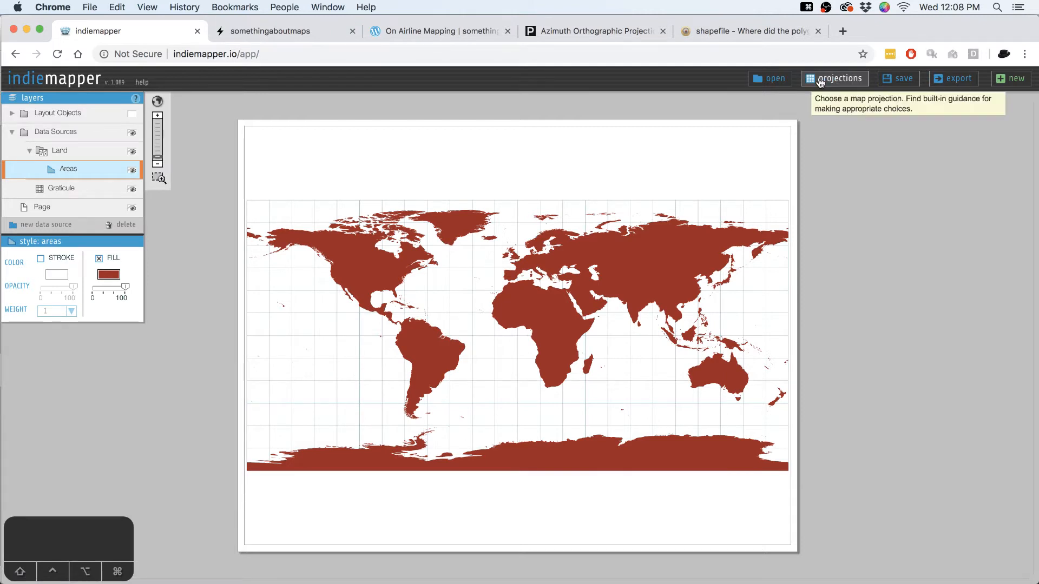
Open the physical Oceans shapefile at Continent 1:50m scale without a thematic layer, and order the layers Land, Graticule, Oceans
click(774, 79)
click(475, 109)
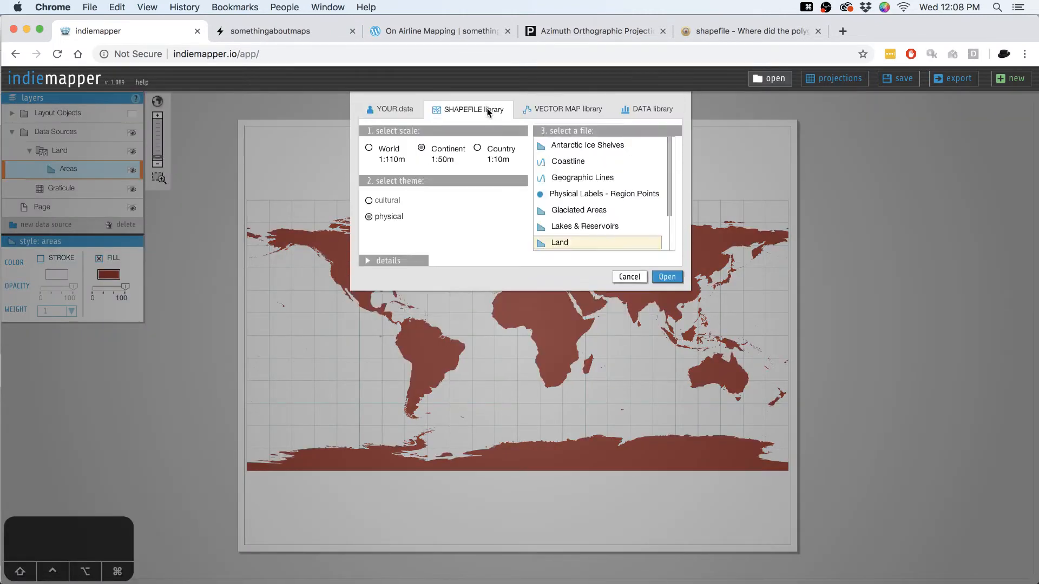
scroll(592, 232, down, 2)
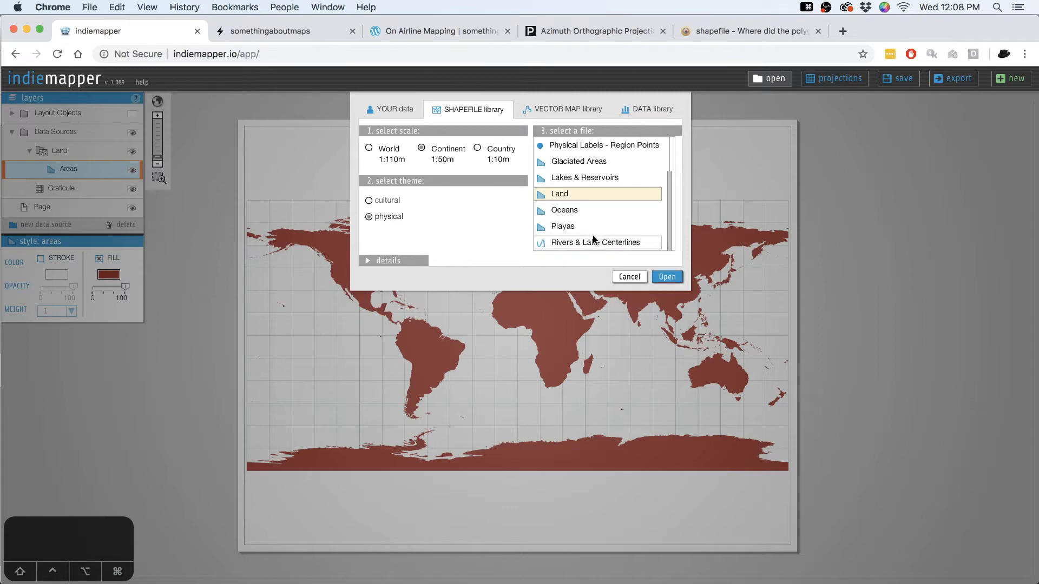
scroll(593, 234, up, 2)
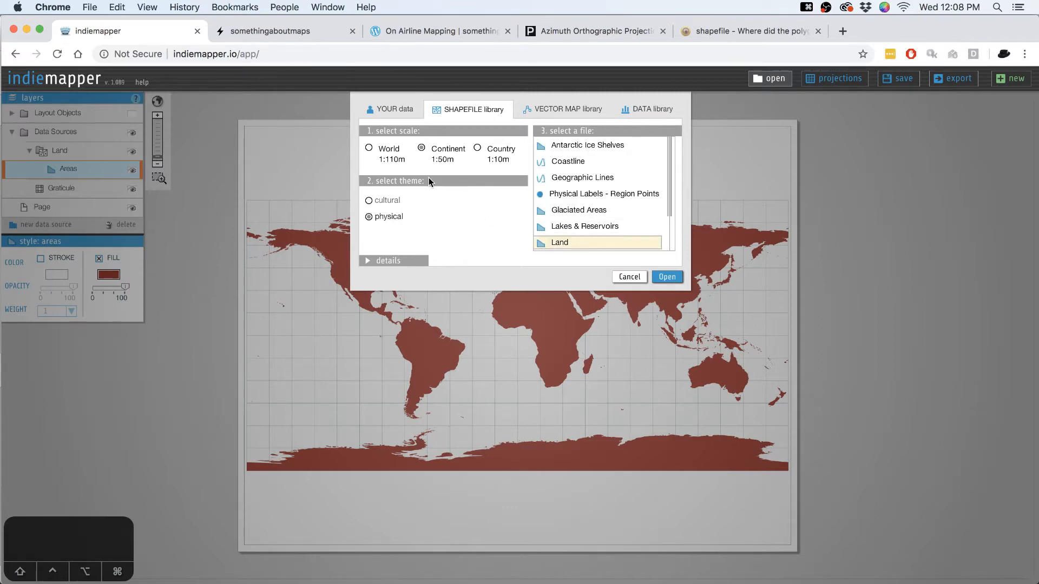
scroll(576, 231, down, 2)
click(577, 210)
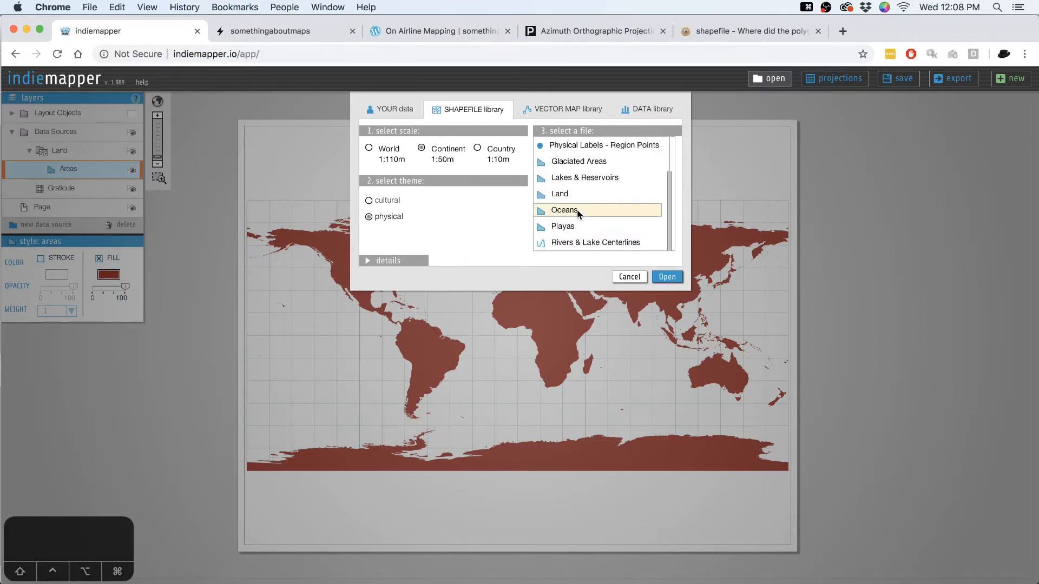
click(667, 277)
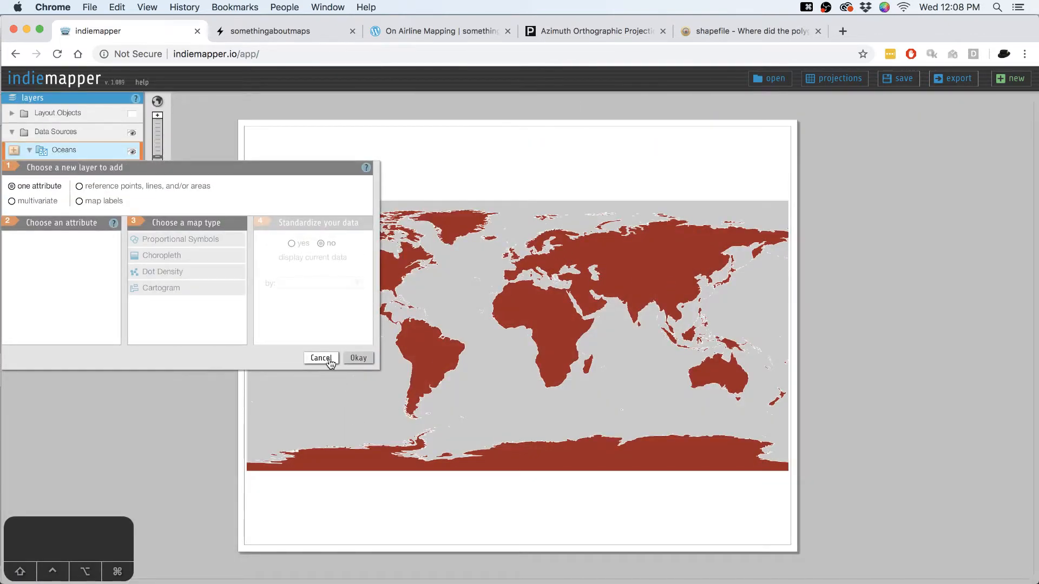
click(321, 357)
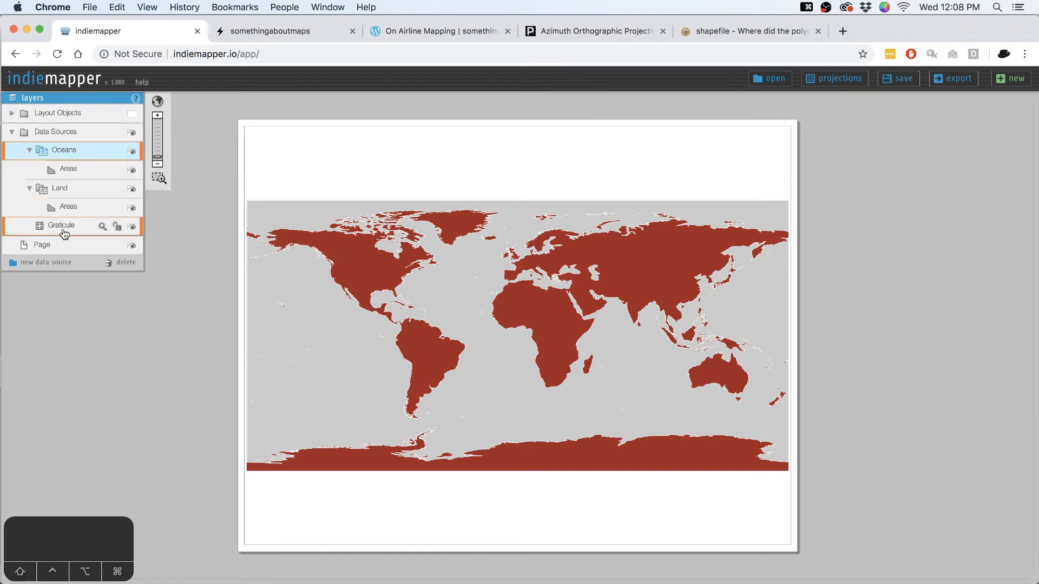
drag(55, 231, 62, 151)
drag(54, 206, 57, 150)
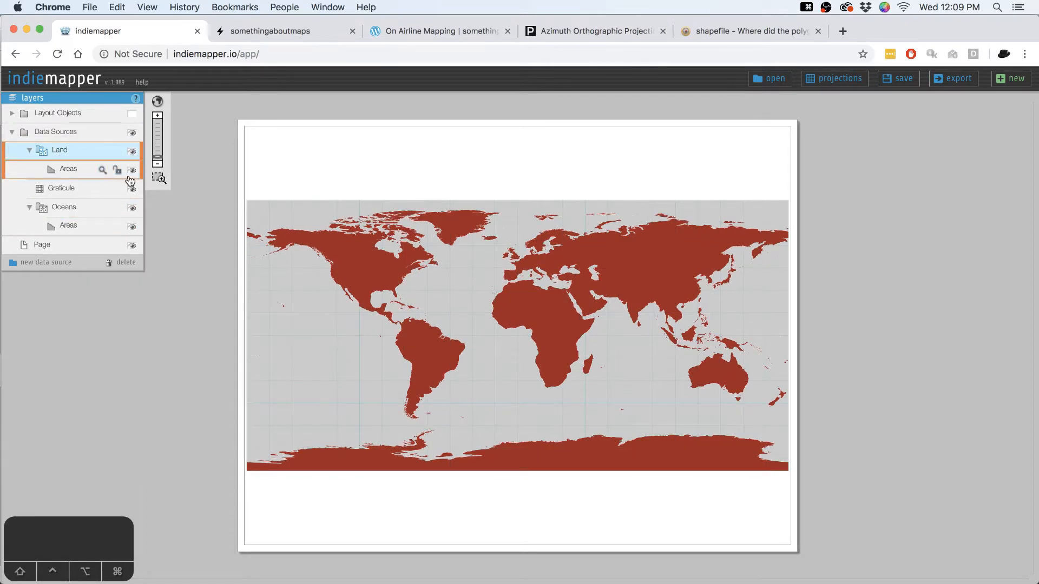
Select the Orthographic projection from the full set of map projections
click(829, 81)
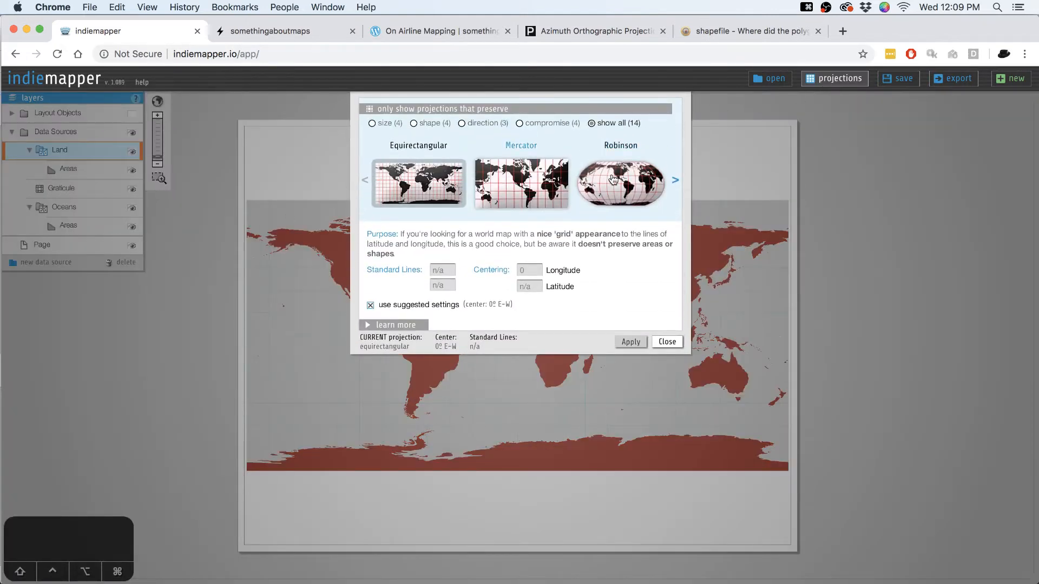
click(676, 181)
click(675, 182)
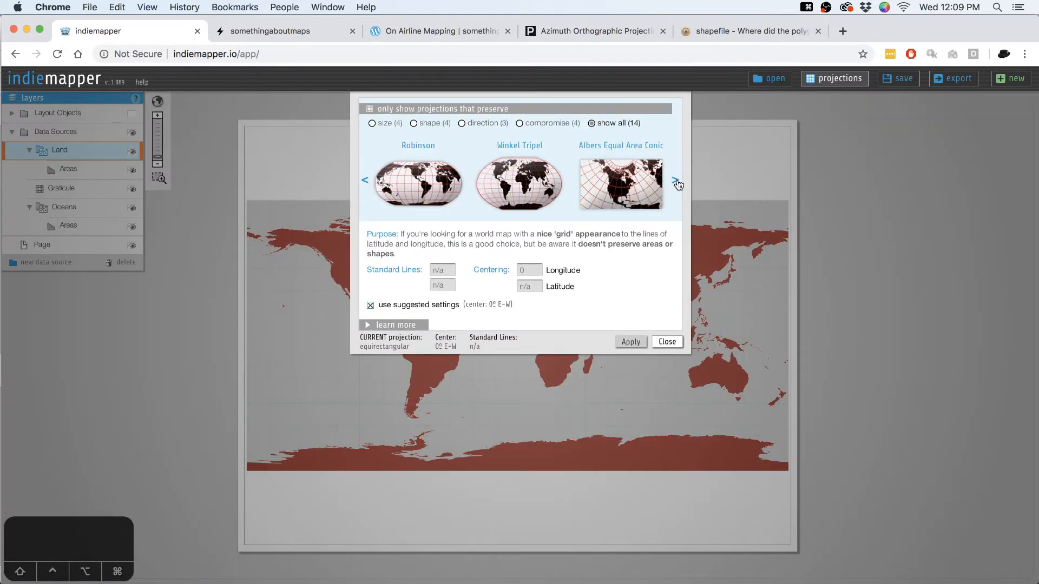
click(675, 182)
click(676, 183)
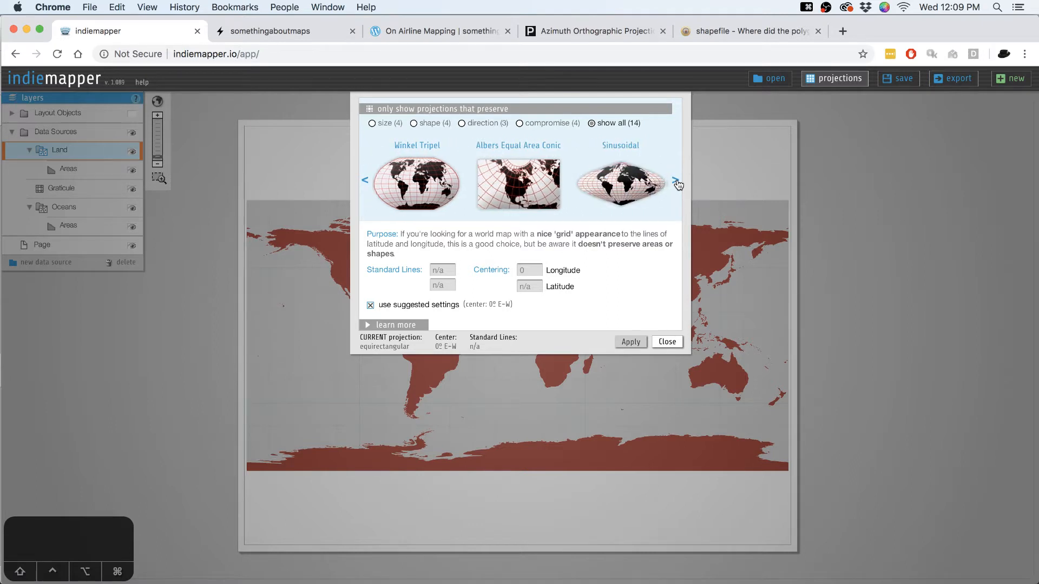
click(675, 183)
click(676, 182)
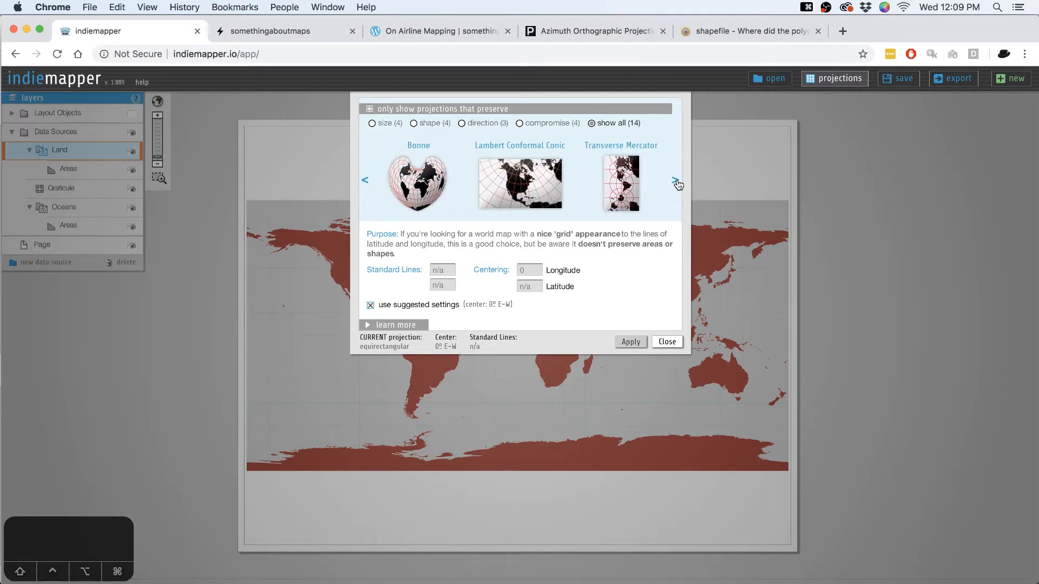
click(675, 183)
click(675, 183)
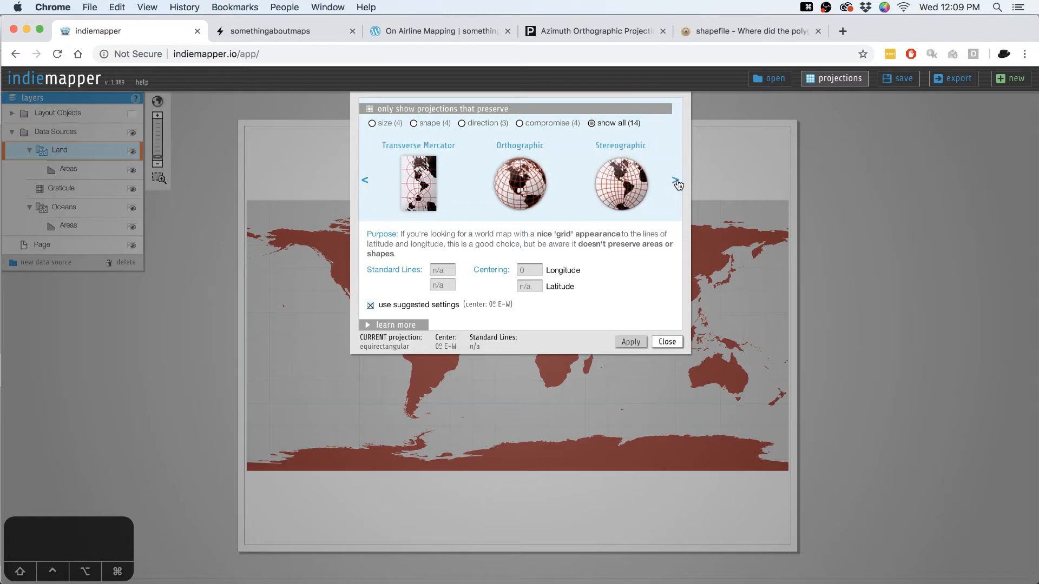
click(676, 183)
click(419, 184)
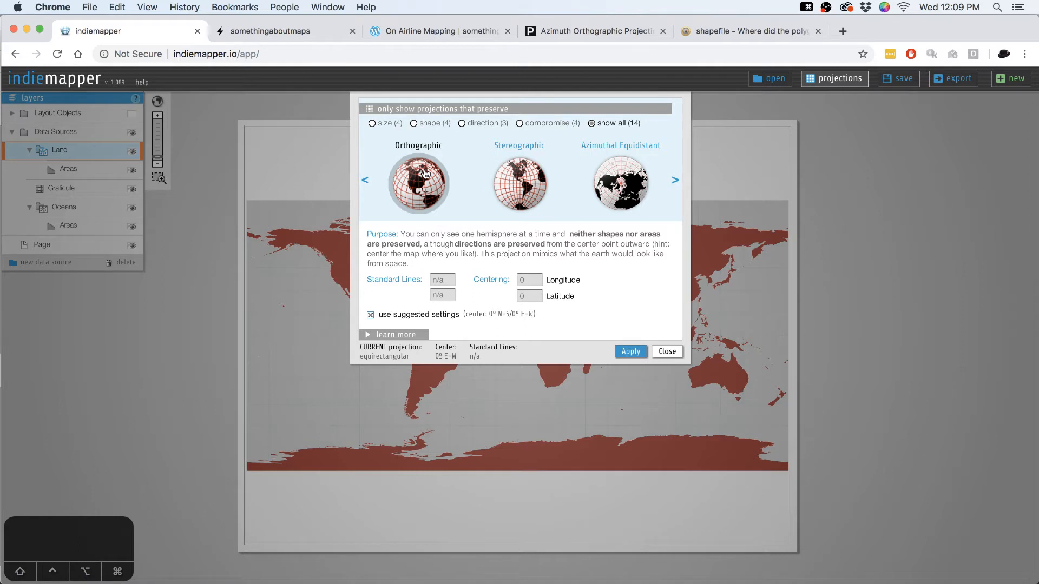
Read the Orthographic projection's extended description and apply the projection with the suggested settings
click(372, 334)
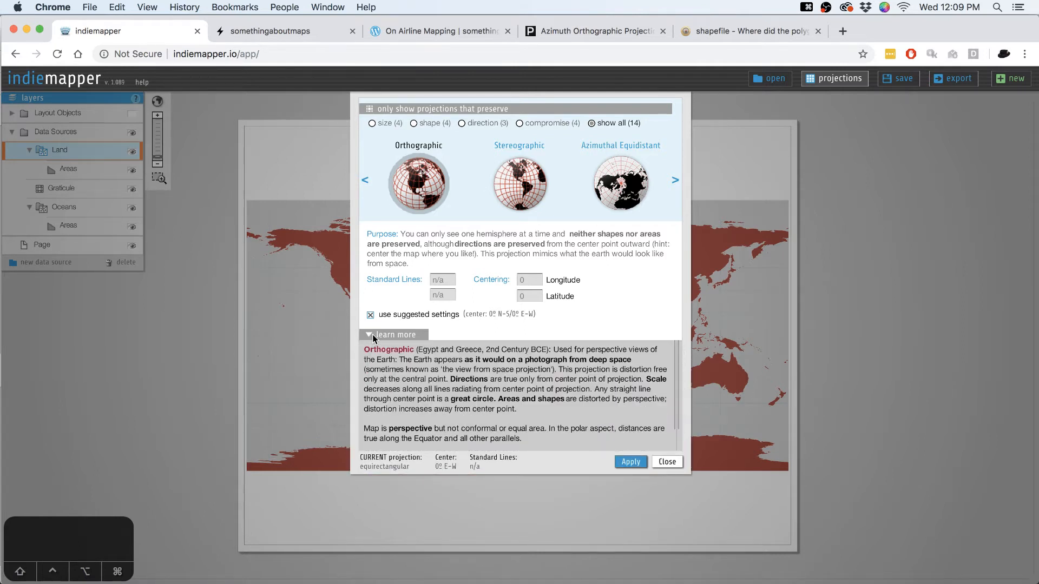
scroll(400, 357, down, 1)
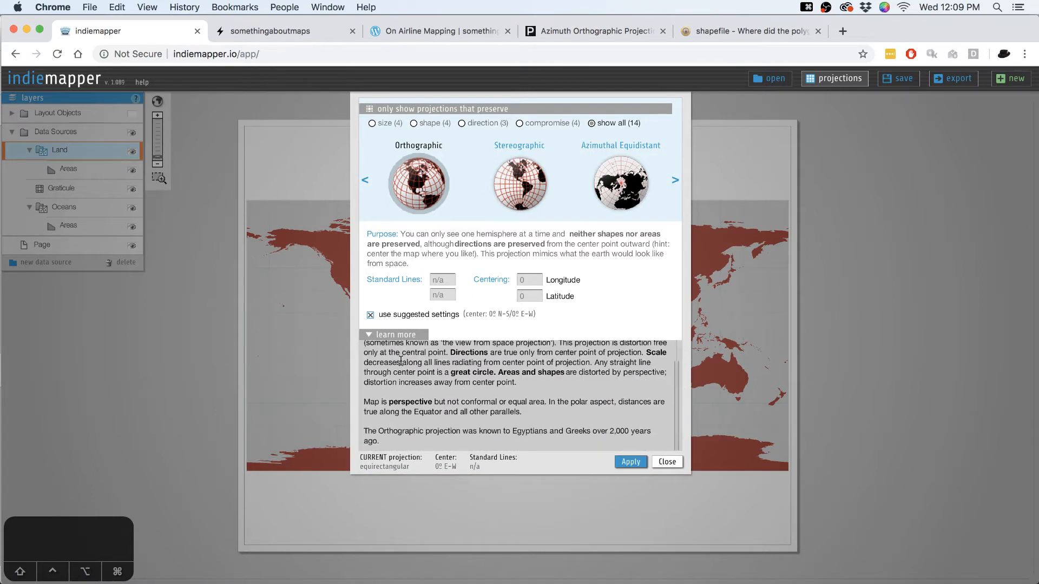
scroll(411, 384, up, 1)
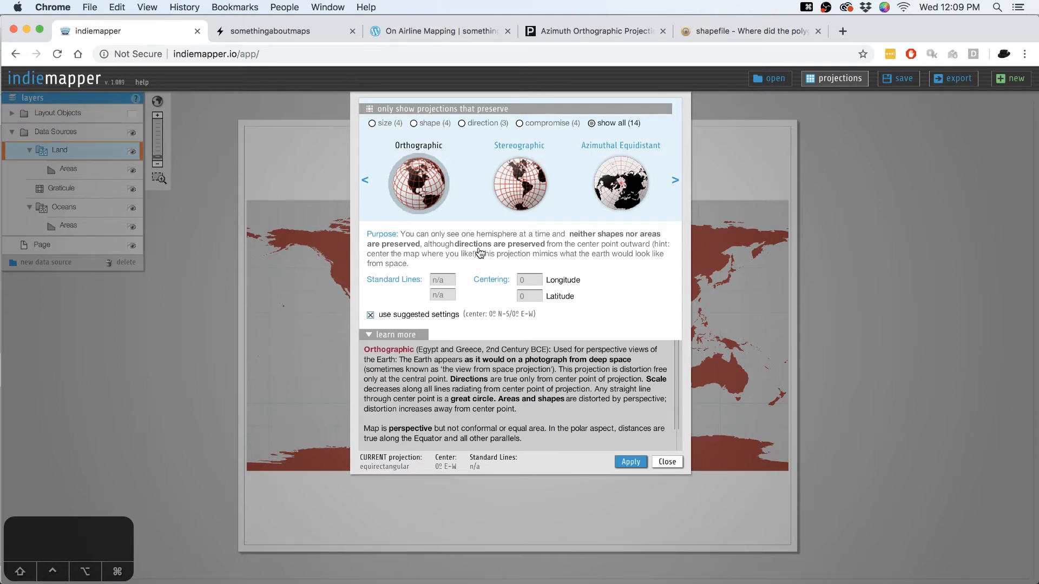
click(622, 462)
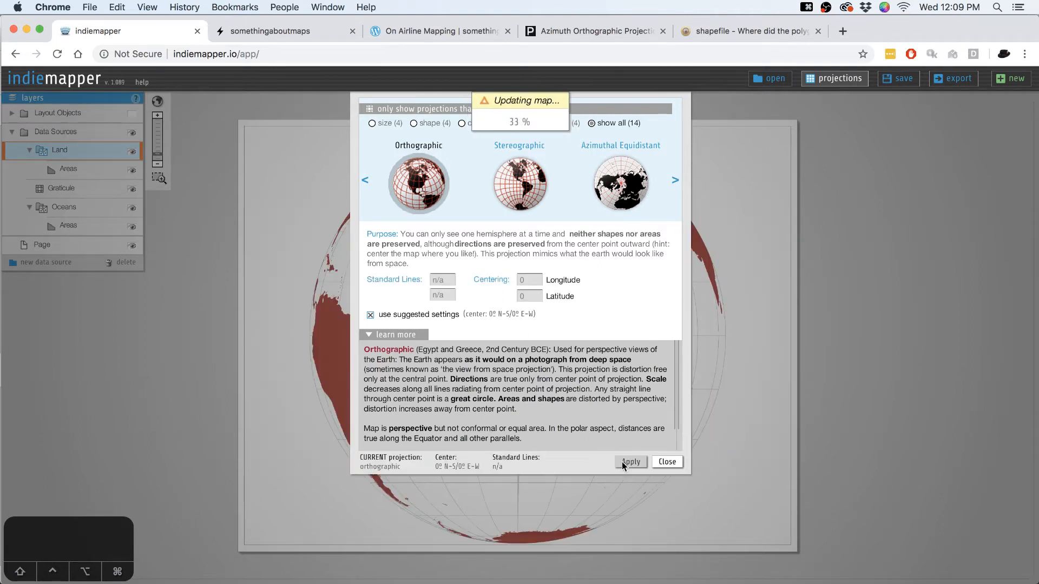
click(662, 463)
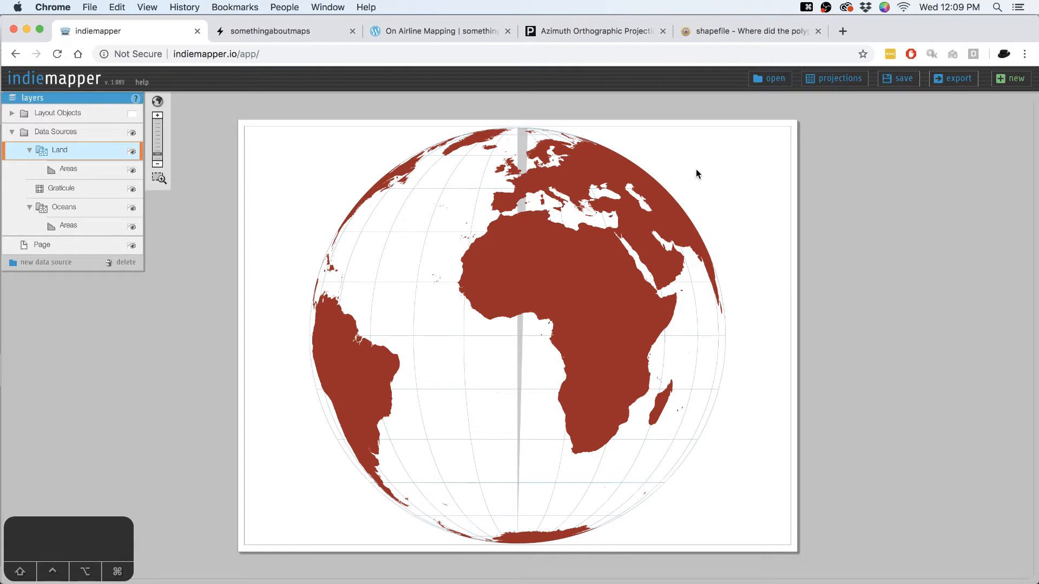
Compare the ocean artifact with the globe in QGIS, and turn off the suggested settings for the Orthographic projection in indiemapper
click(838, 81)
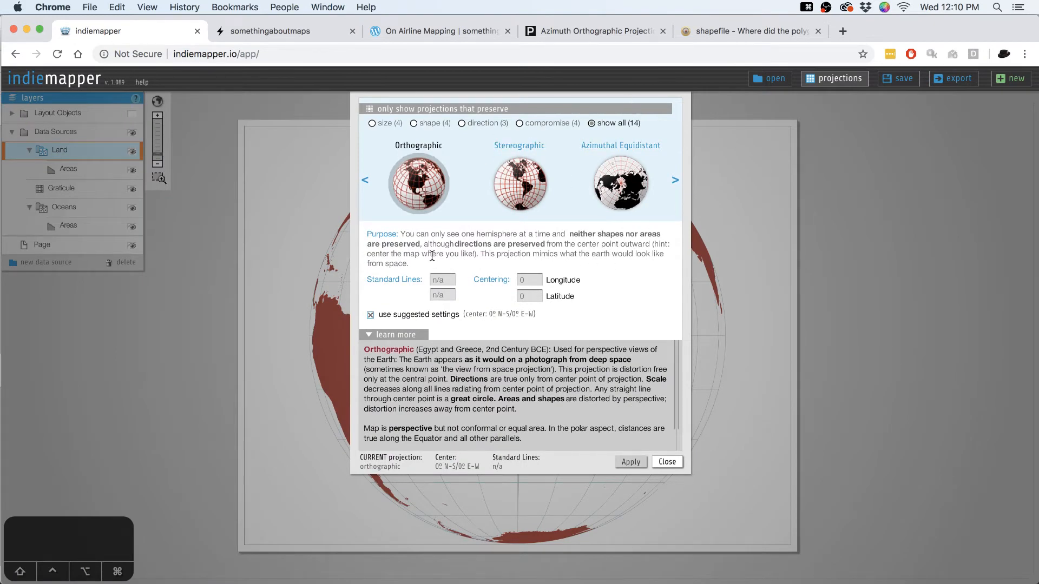
click(522, 566)
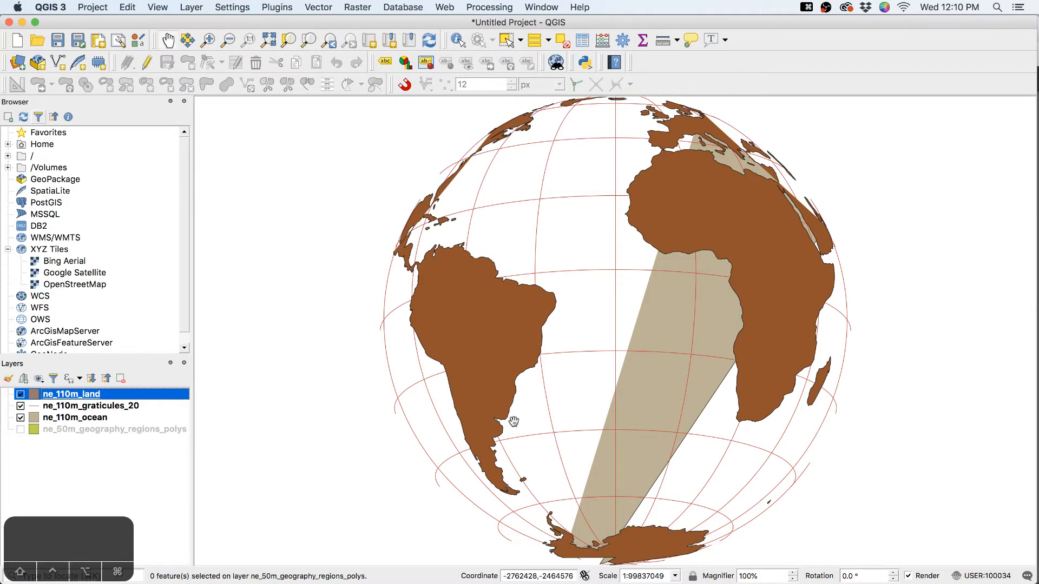
key(super+Tab)
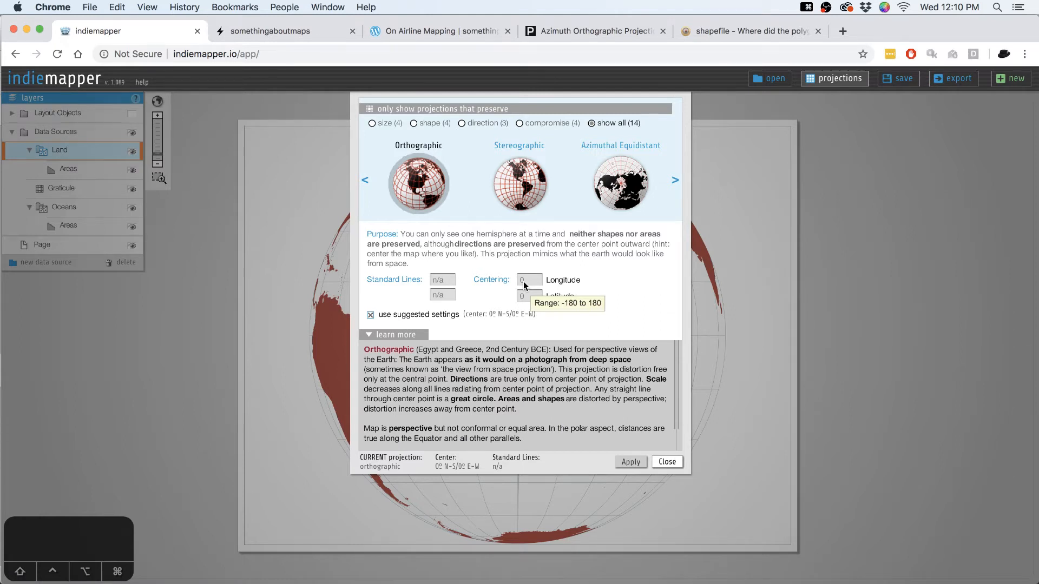
click(371, 313)
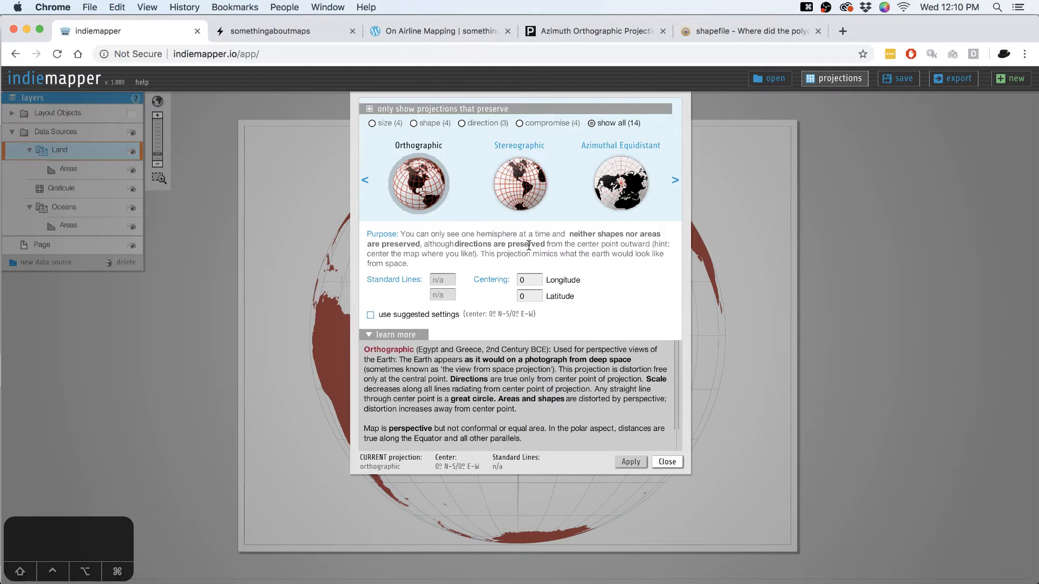
click(682, 460)
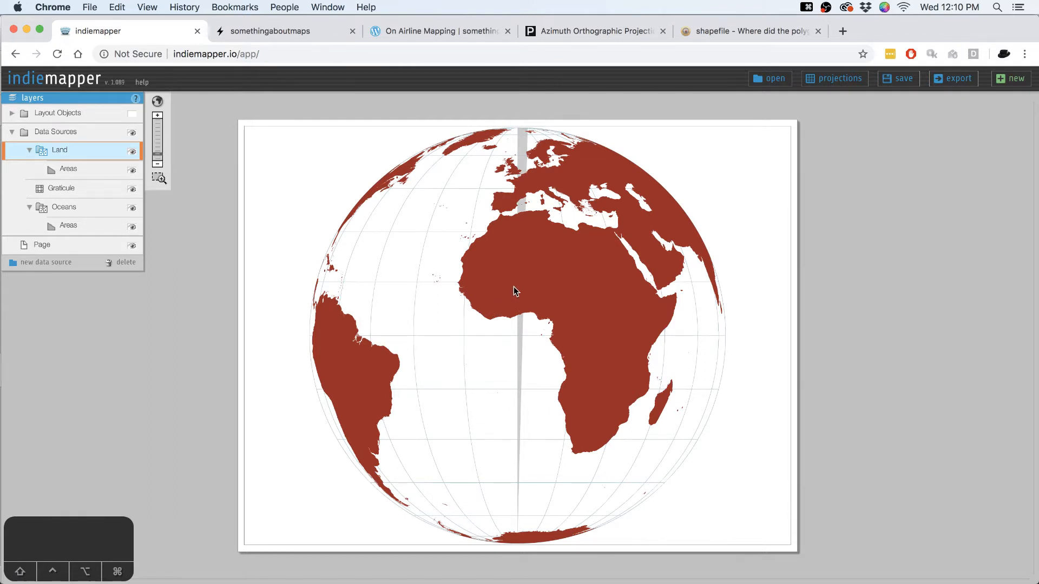
Center the Orthographic projection on longitude -30 and apply it to the map
click(835, 79)
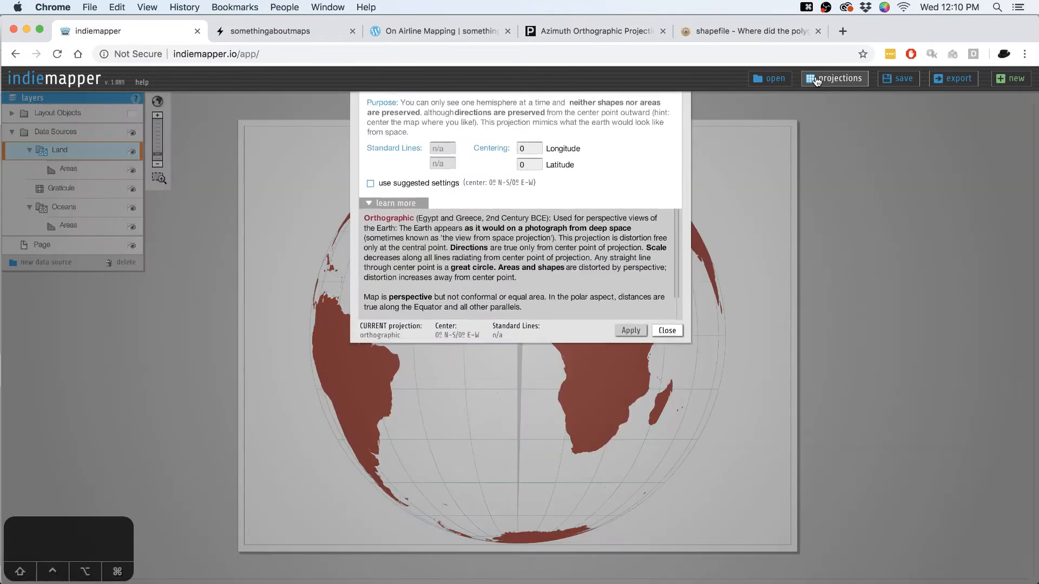
click(520, 281)
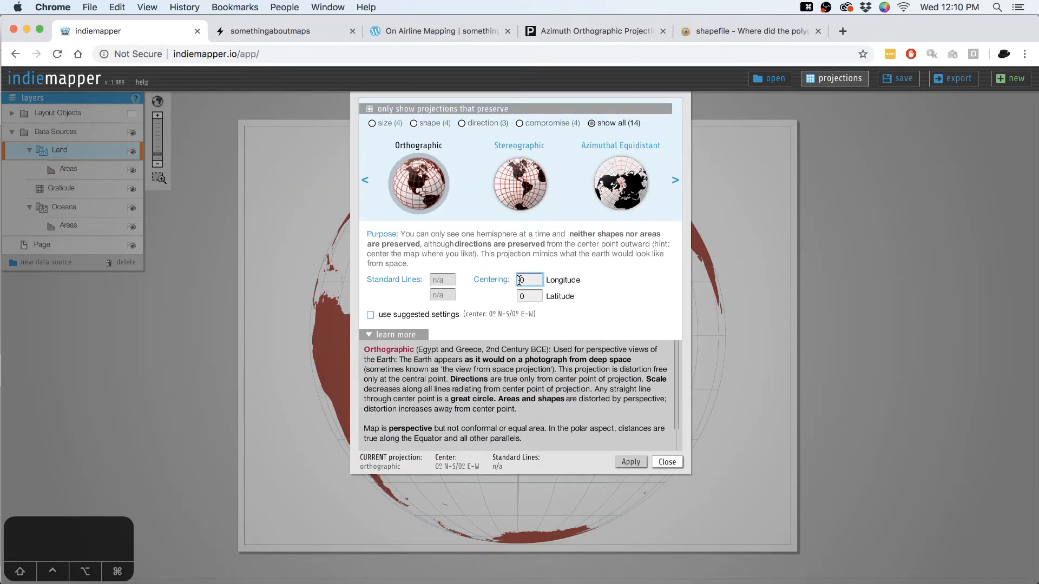
text(-3)
key(Tab)
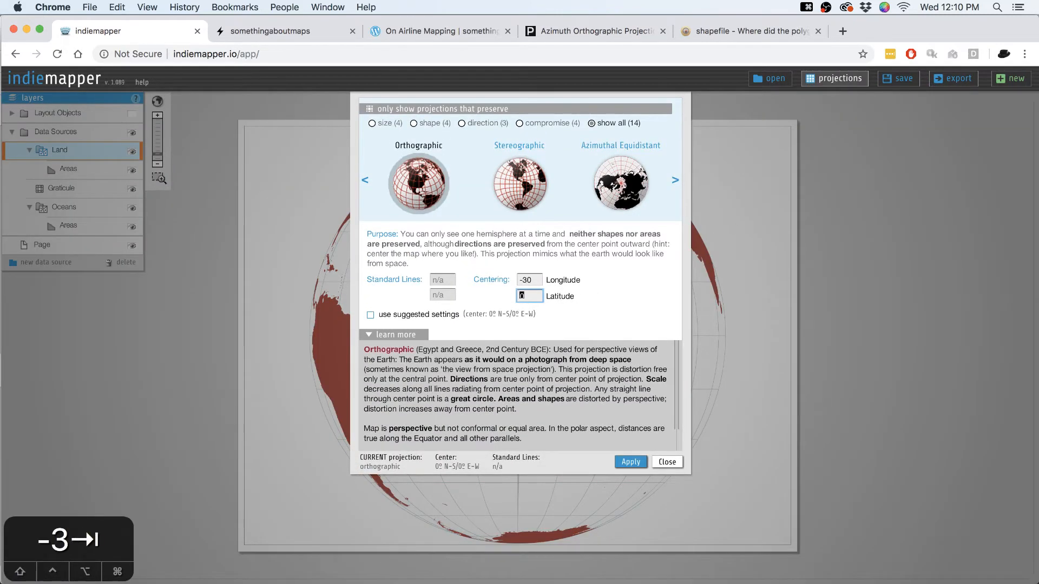
click(629, 462)
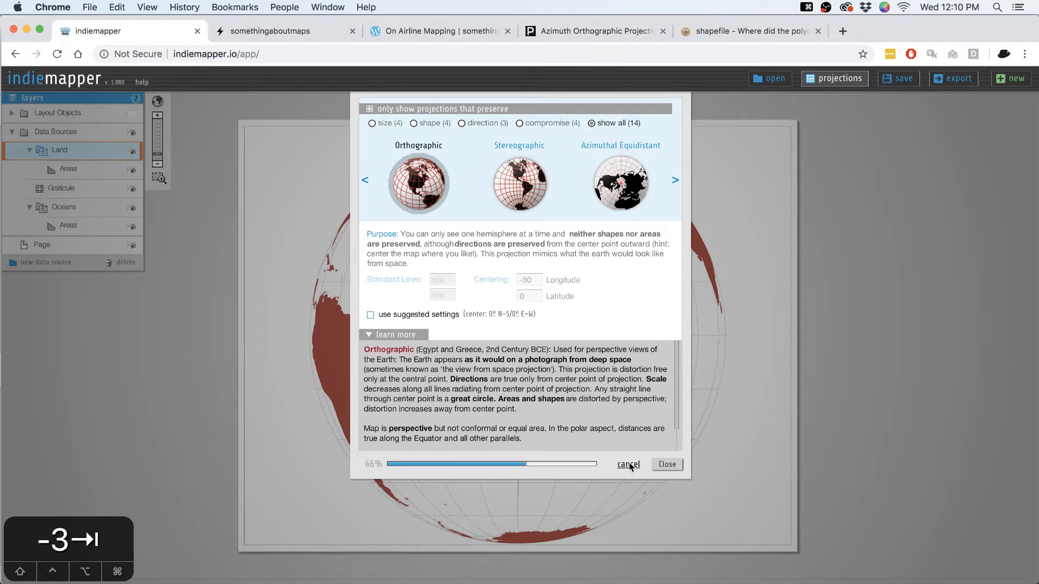
click(668, 462)
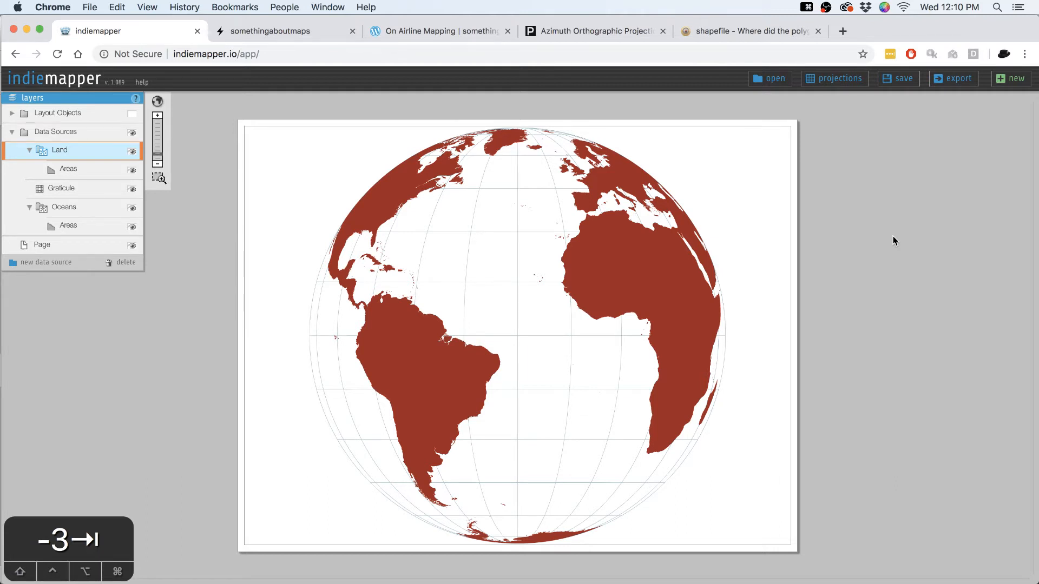
Set the Orthographic projection's centering longitude to 90 and apply it to the map
click(839, 80)
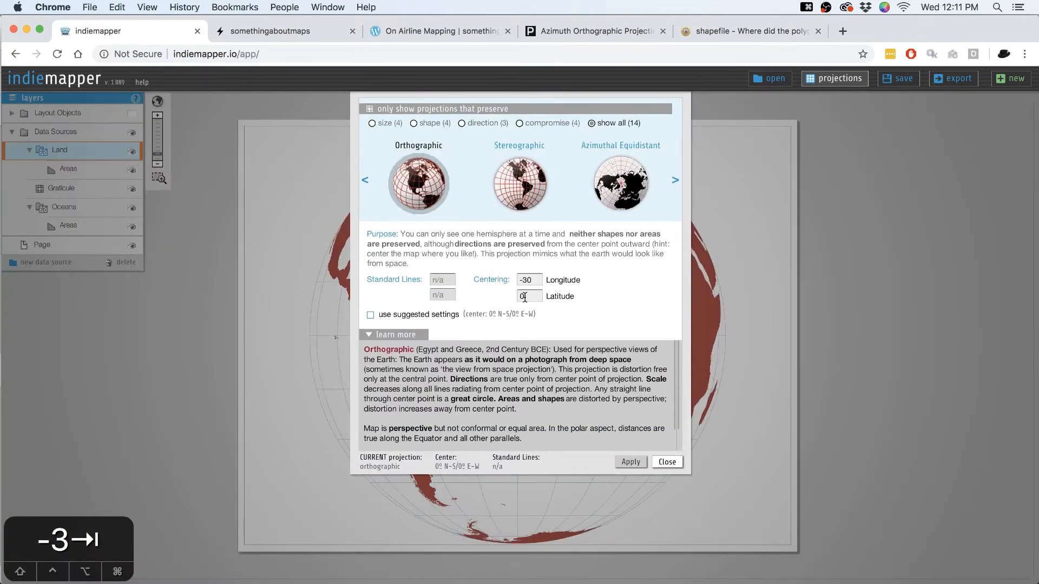
drag(526, 279, 518, 280)
key(BackSpace)
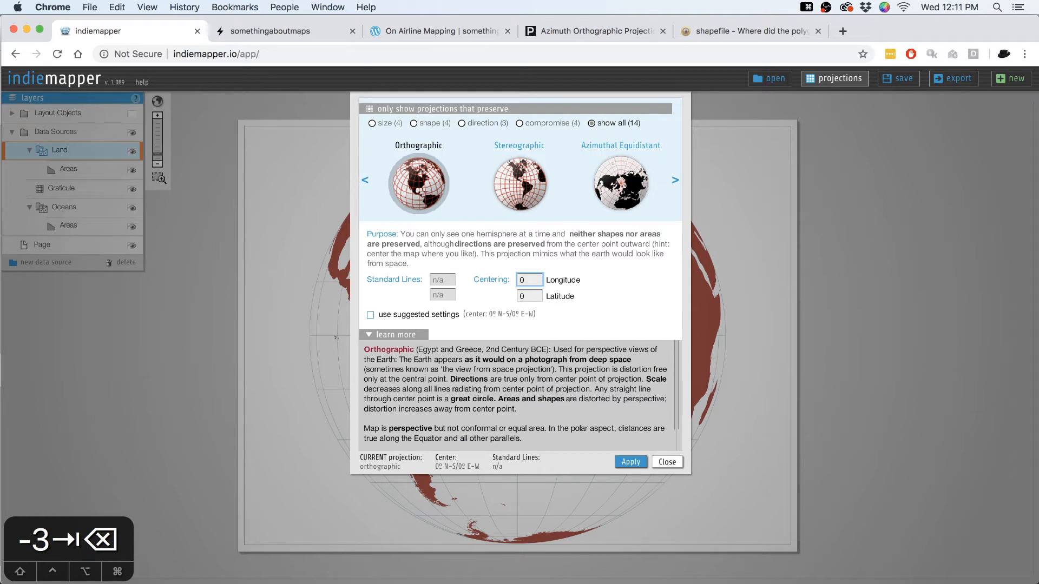
text(9)
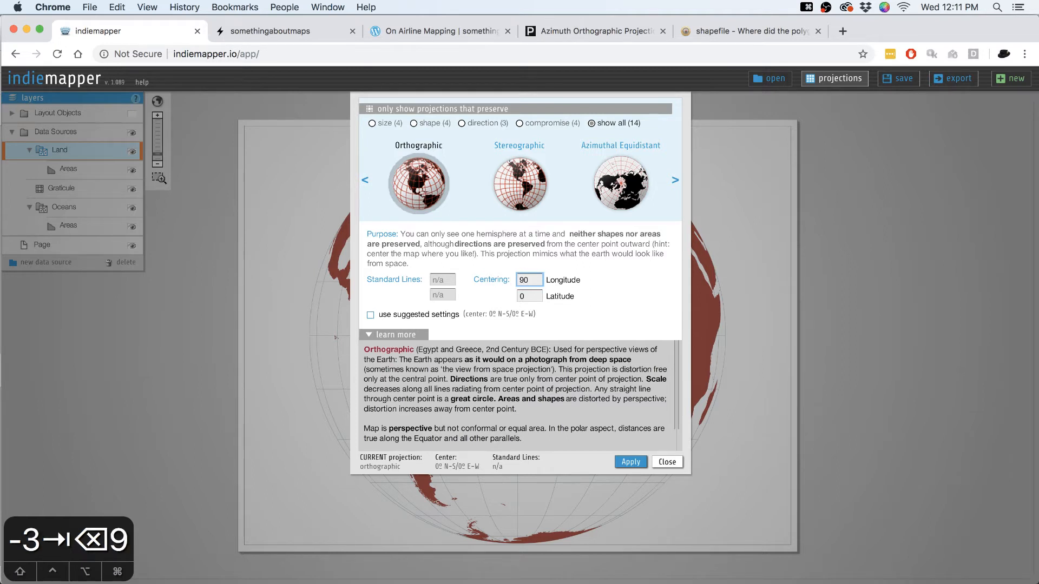
click(622, 463)
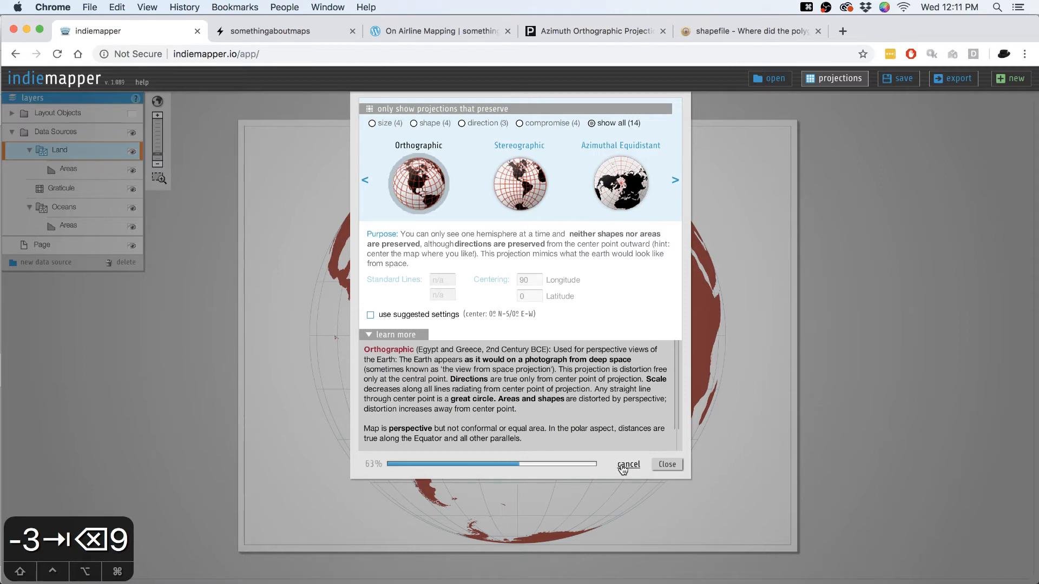
click(653, 463)
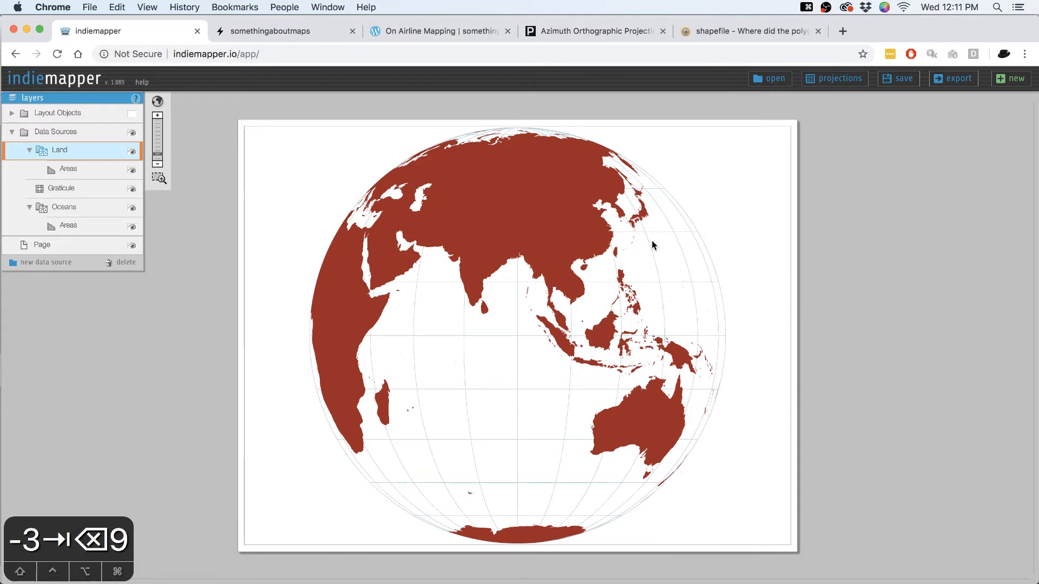
Set the Orthographic projection's centering latitude to -30, apply it to the map, and hide the Oceans layer
click(811, 80)
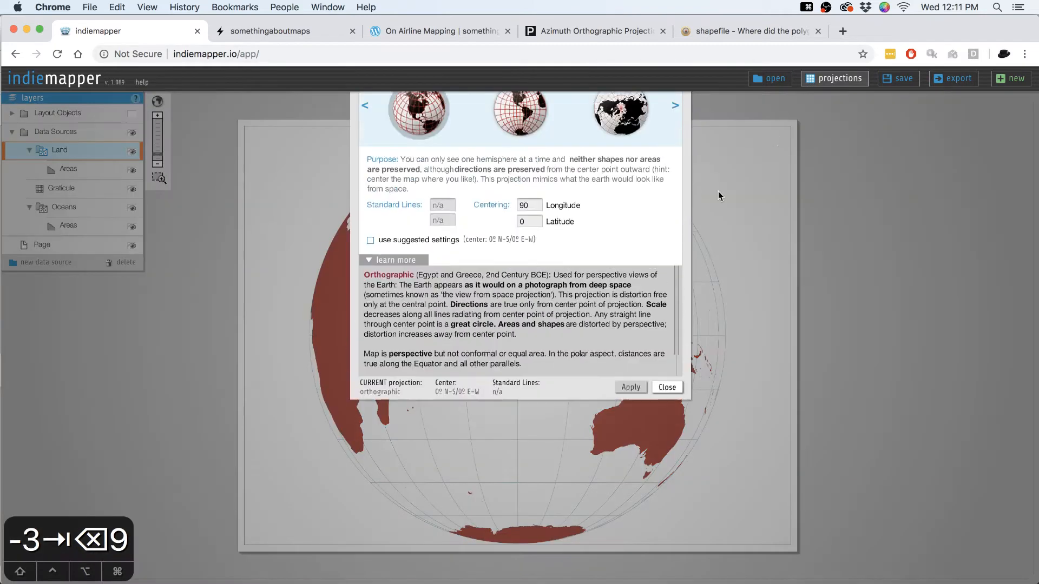
click(520, 297)
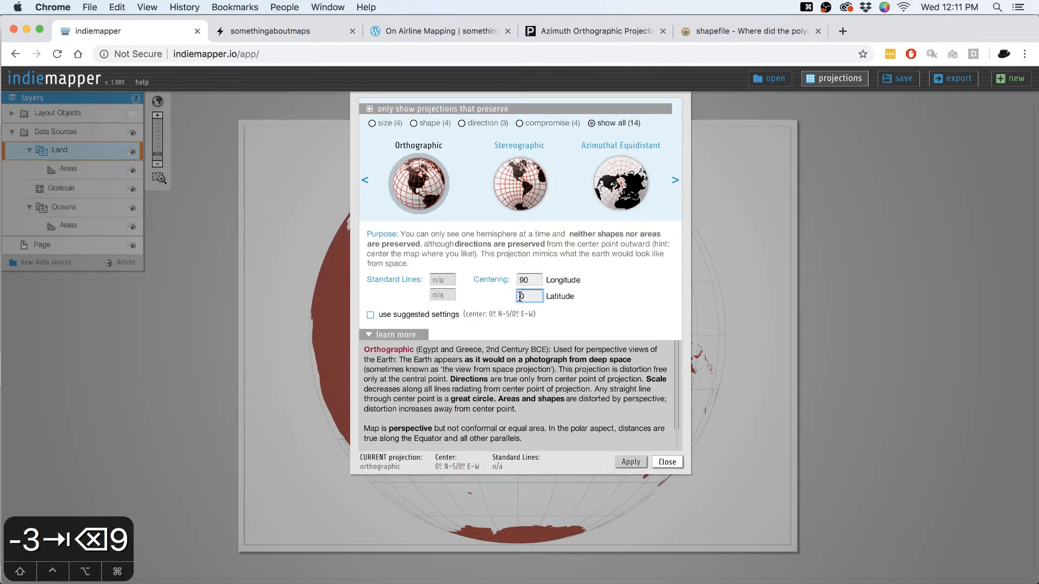
text(-3)
click(621, 465)
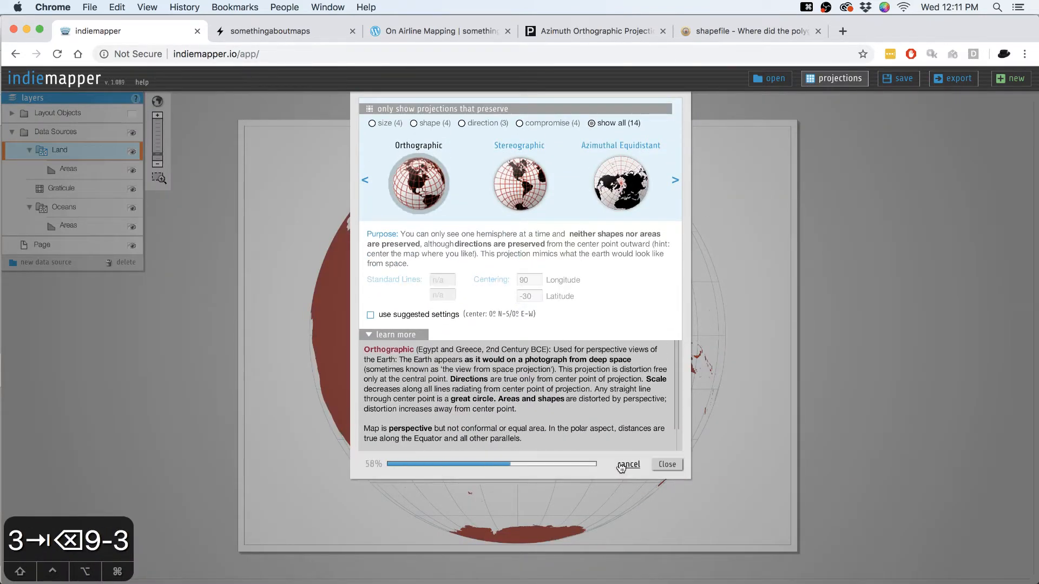
click(673, 466)
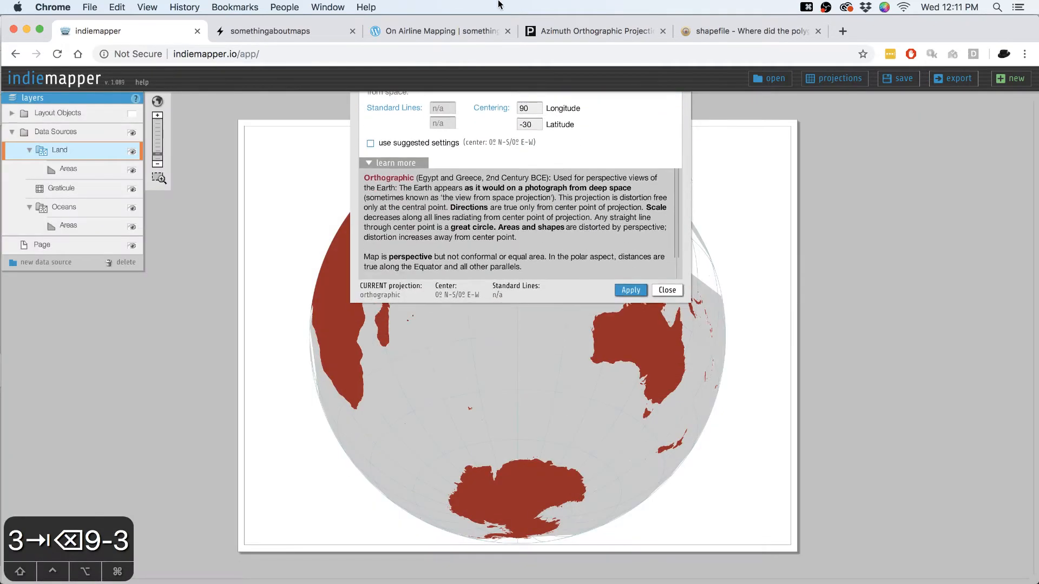
click(132, 210)
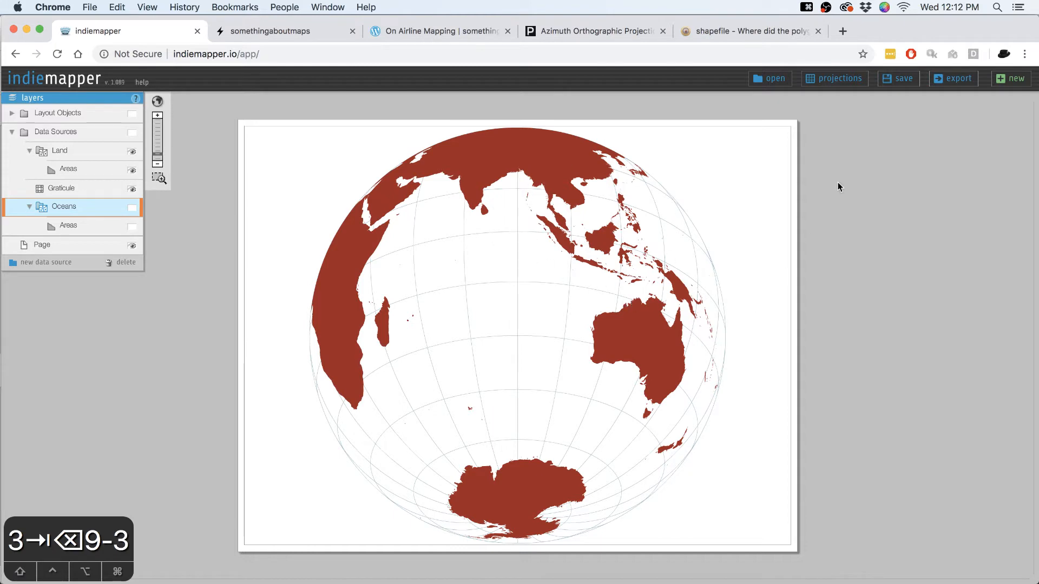
Set the Orthographic projection's centering latitude to -45 and apply it to the map
click(847, 81)
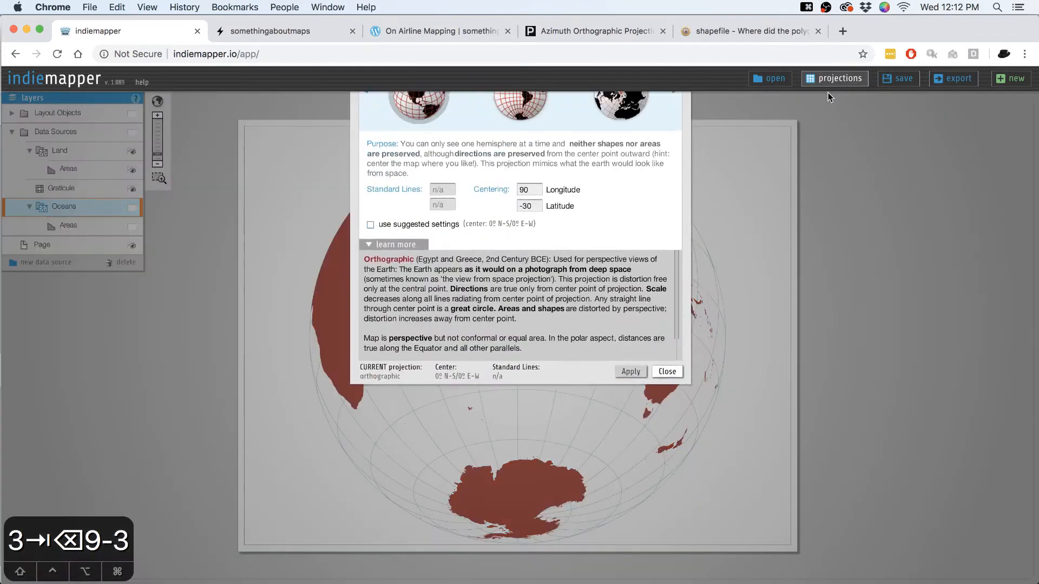
click(524, 295)
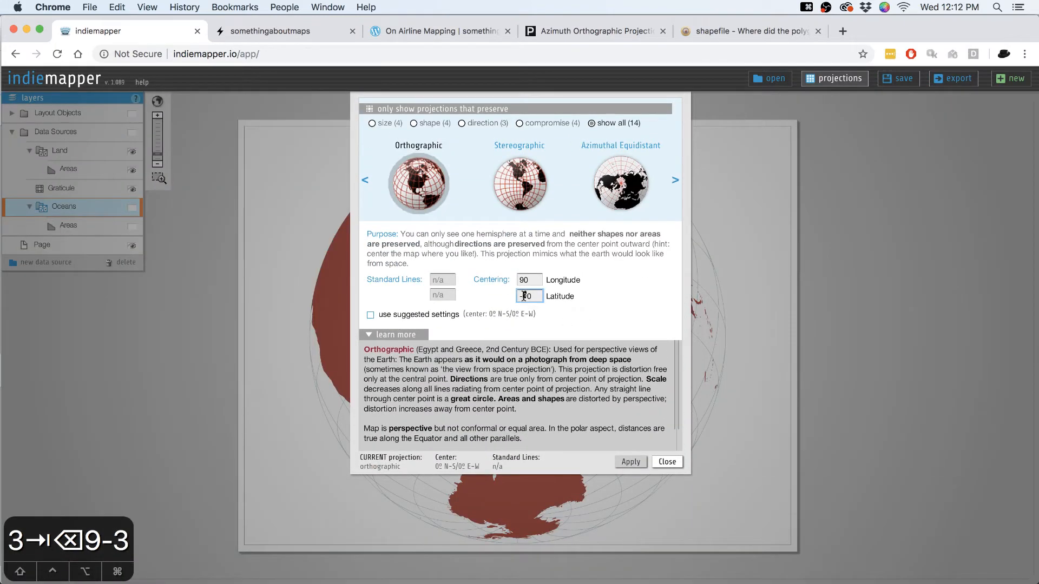
text(45)
key(Delete)
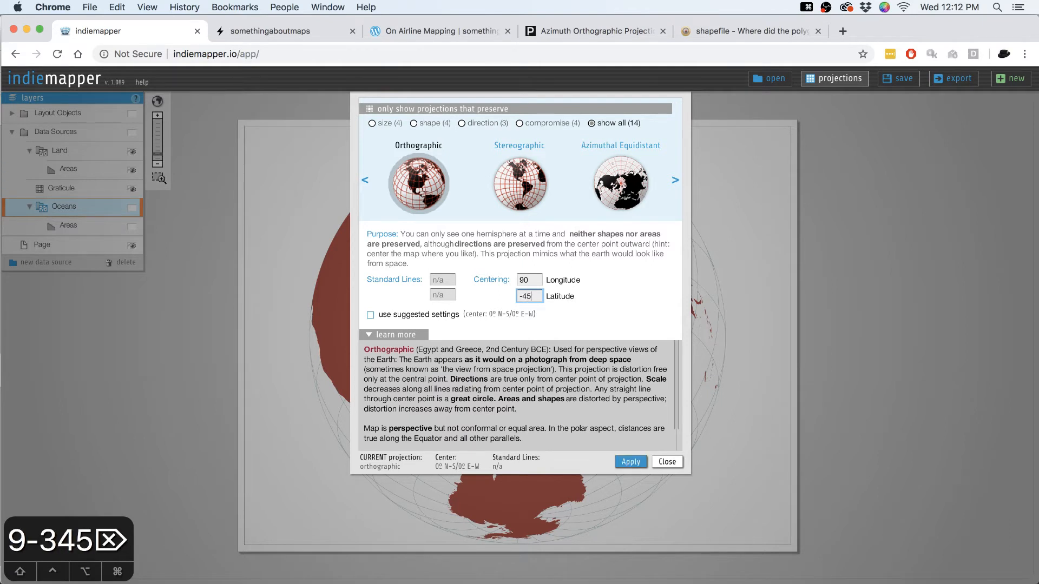
click(640, 463)
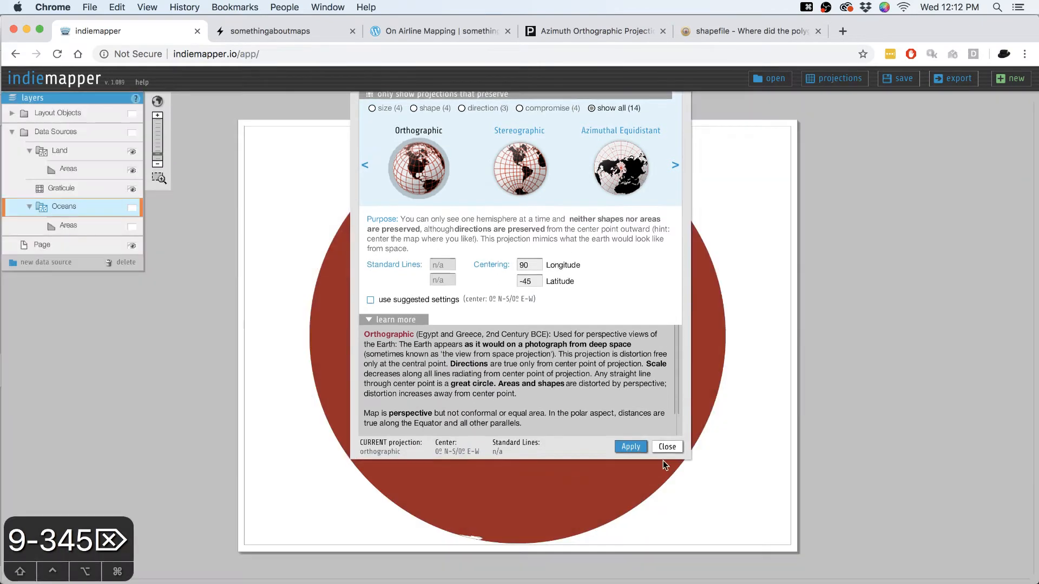
click(665, 461)
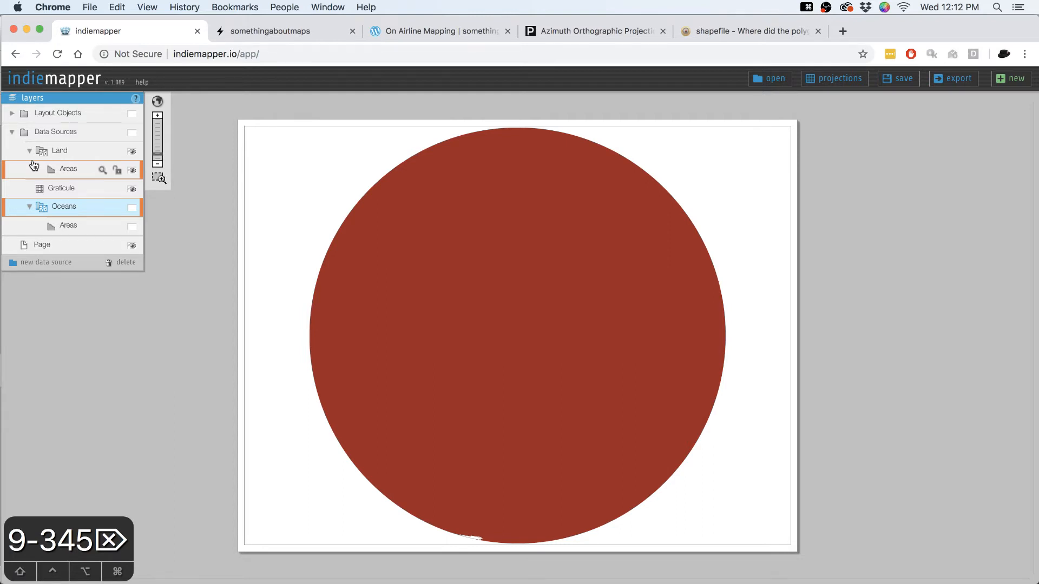
Export the map as a layered SVG named Untitled.svg and save it to the Desktop
click(955, 79)
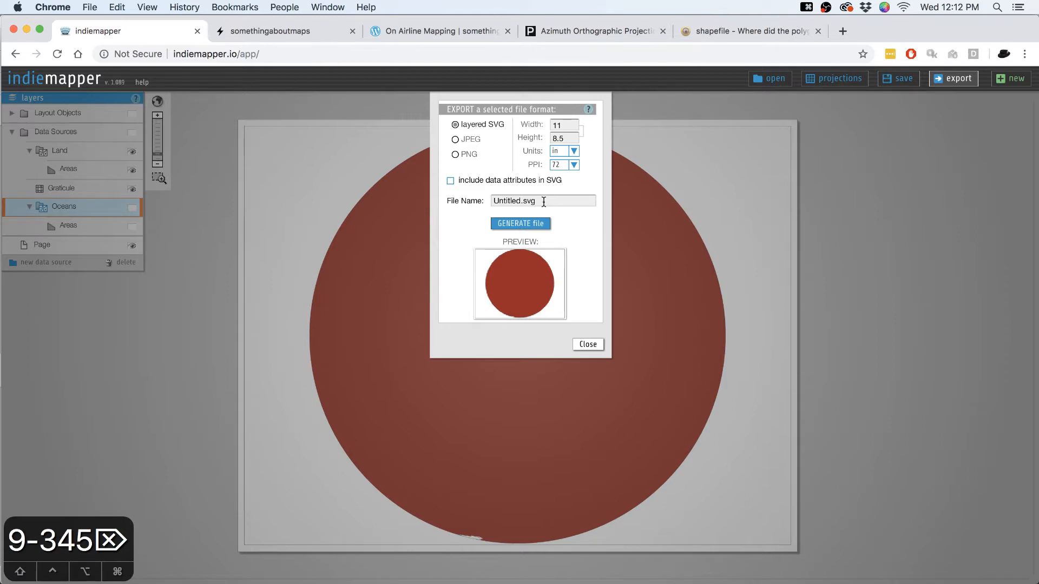
click(544, 230)
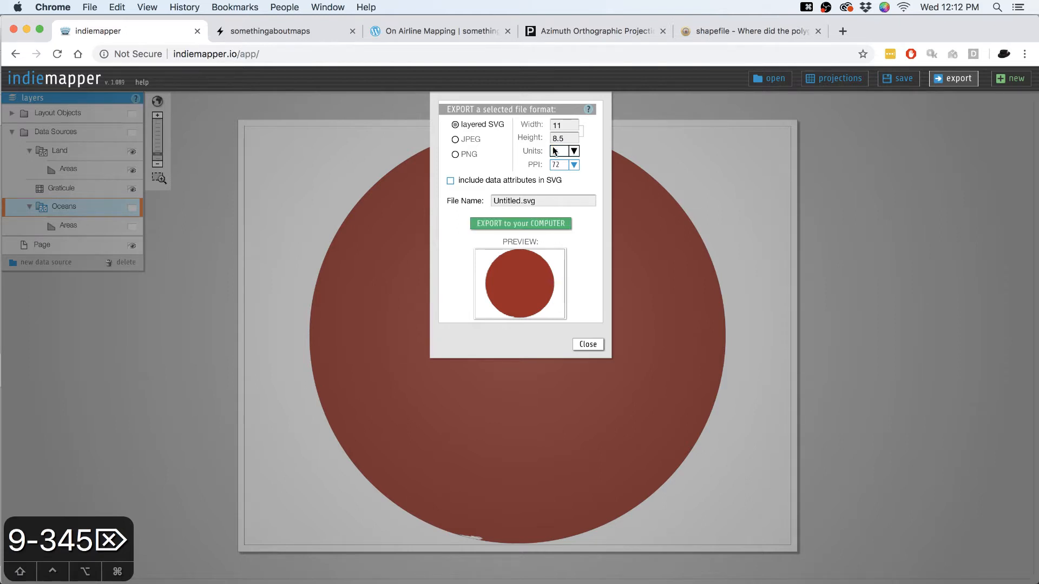
click(546, 226)
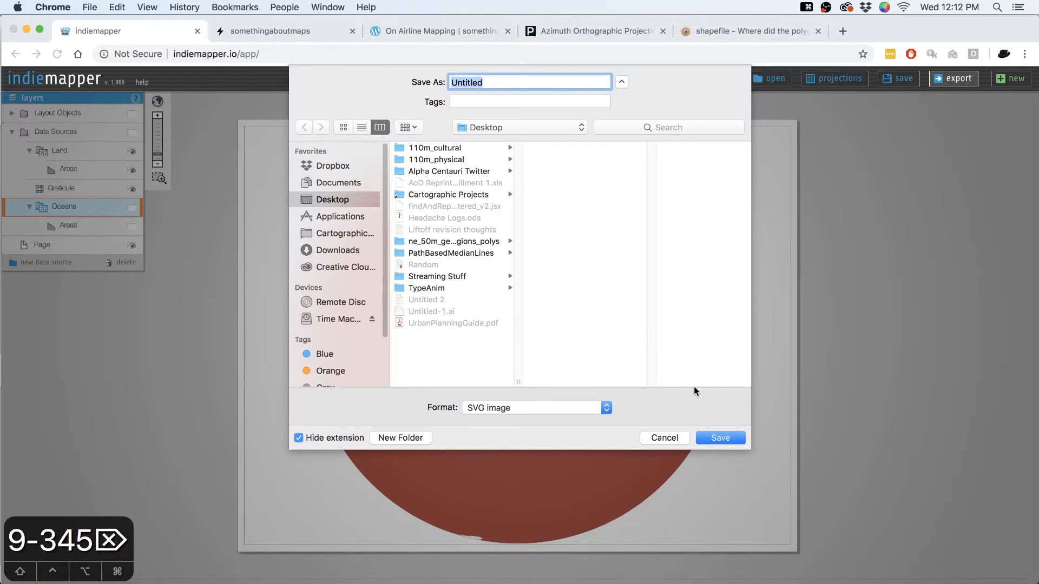
click(732, 441)
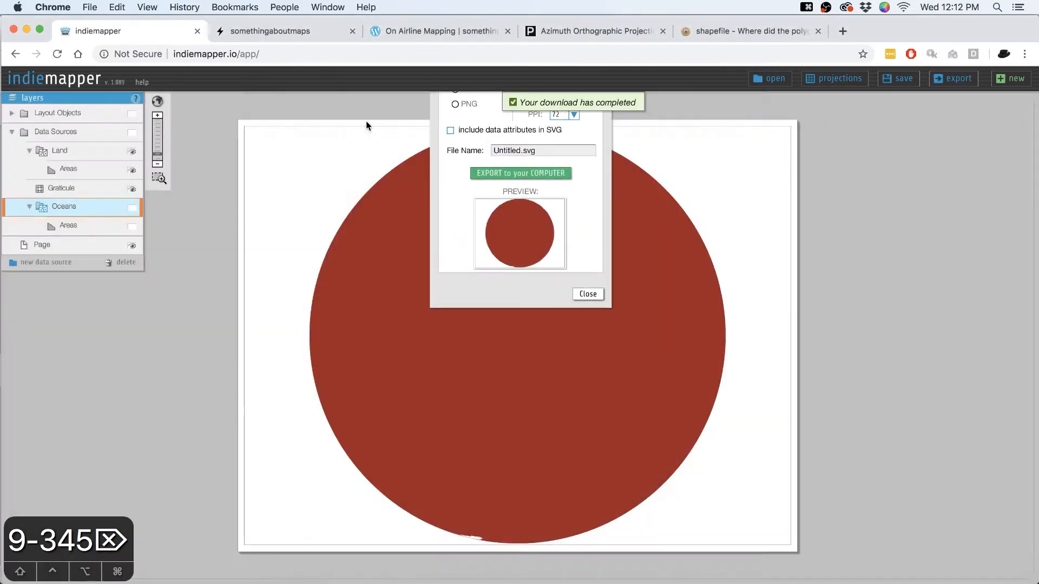
click(365, 125)
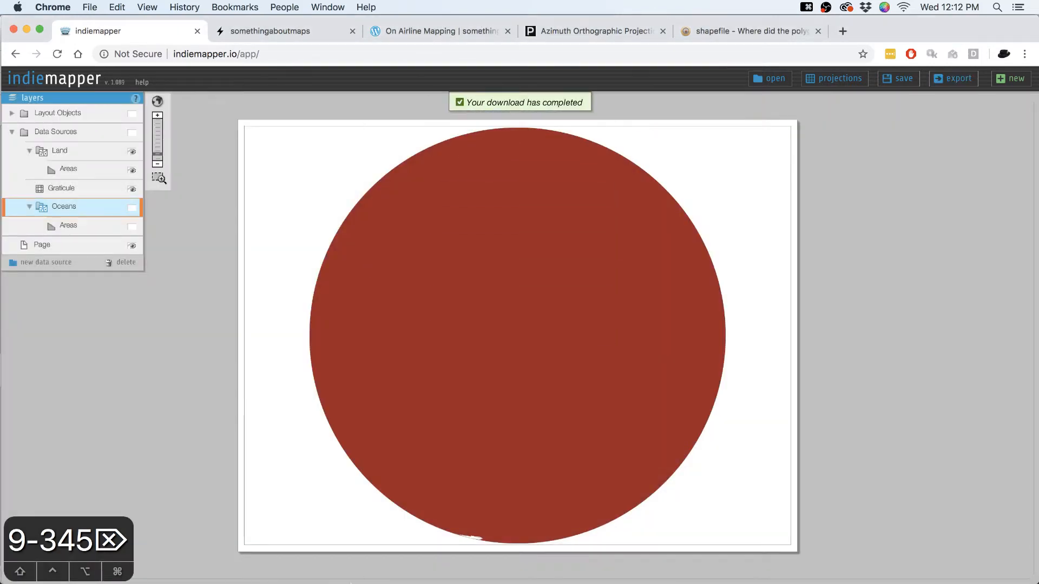
Open Untitled.svg from the Desktop in Illustrator and check the globe's paths in outline view
click(201, 563)
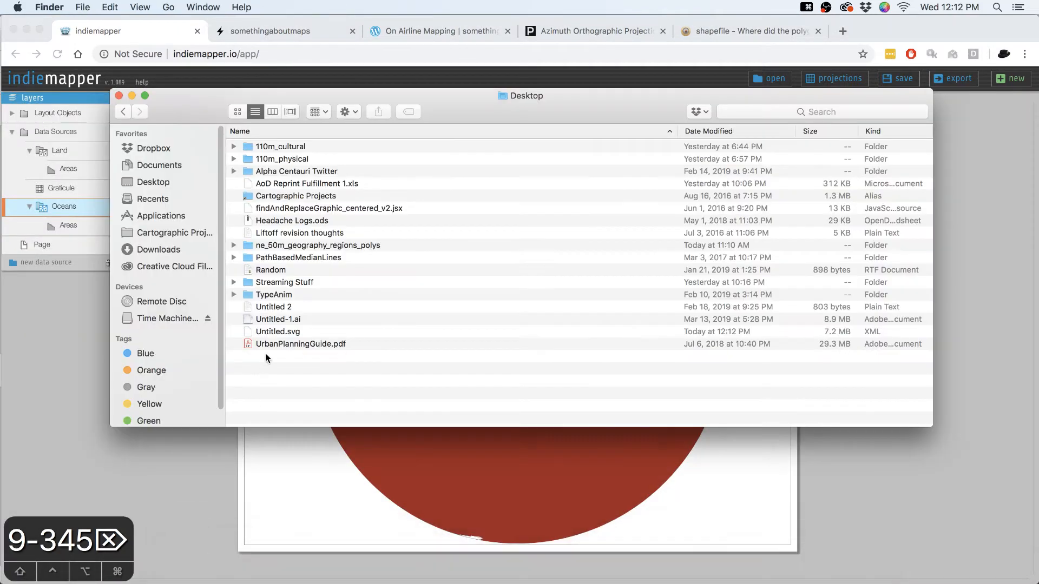
drag(279, 332, 607, 565)
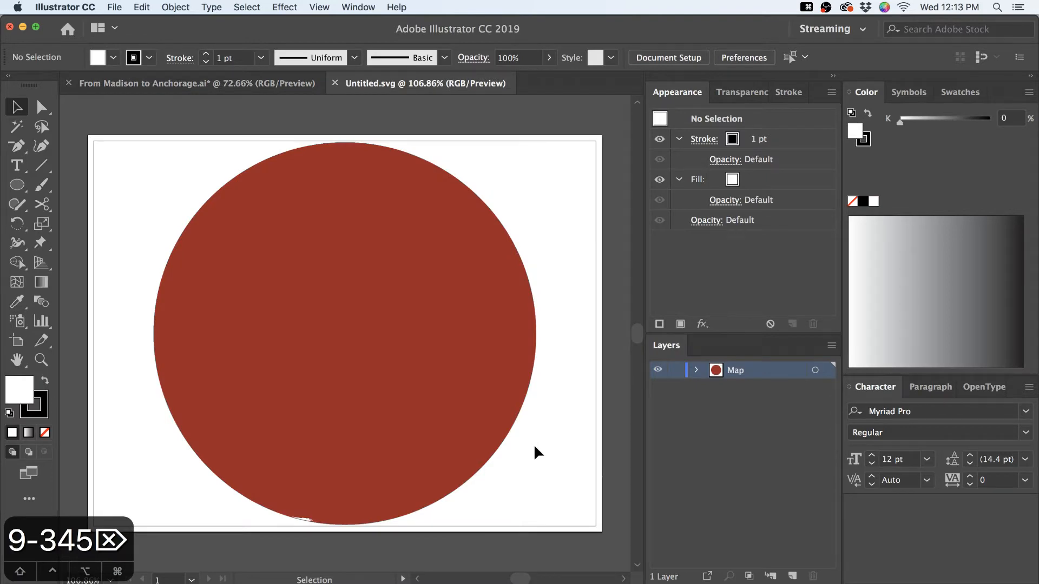
key(super+y)
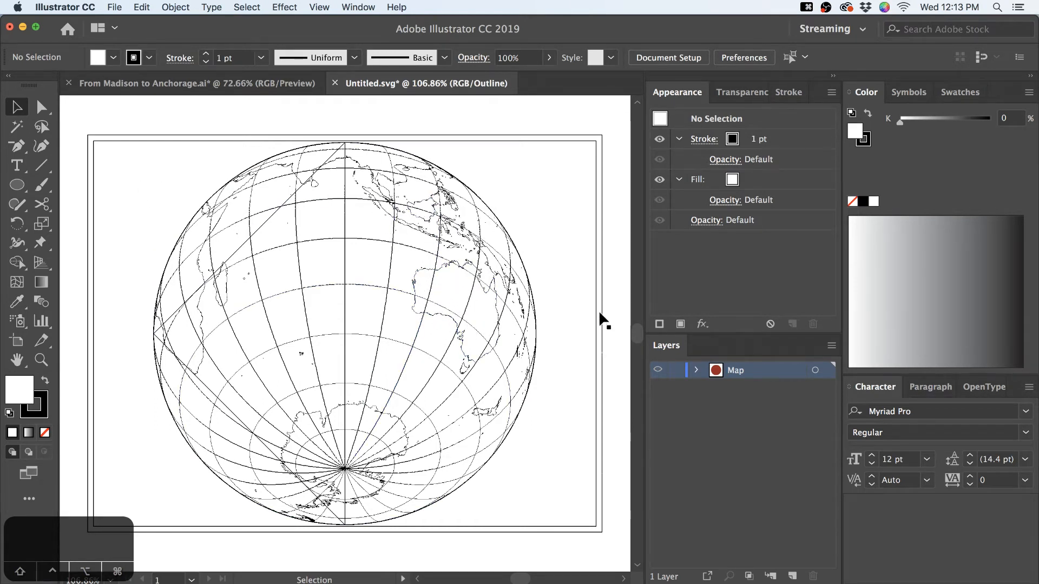
key(super+y)
Delete the red shape covering the whole globe and the stray graticule path running diagonally across it
key(a)
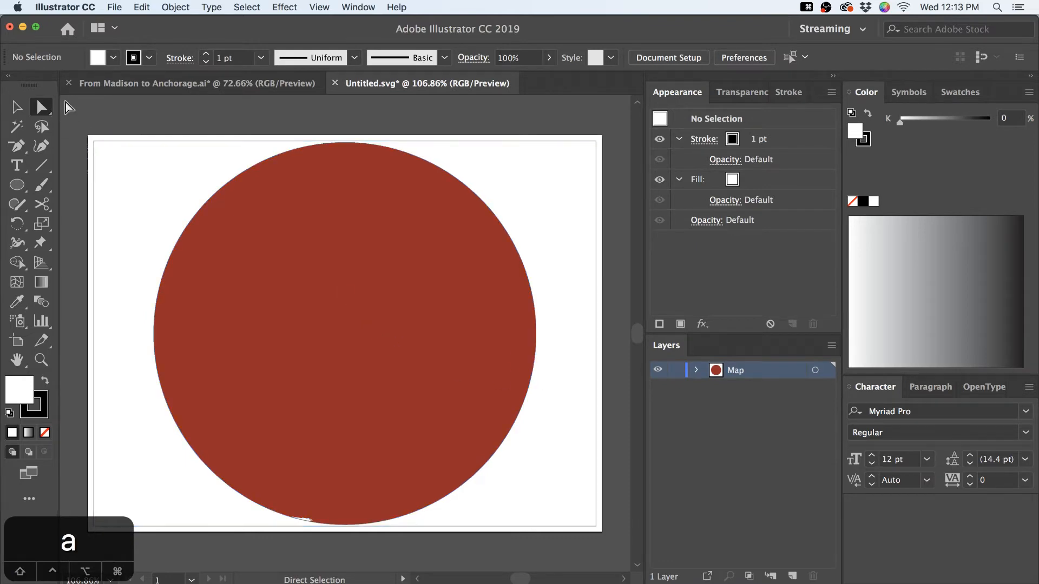
click(312, 203)
key(Delete)
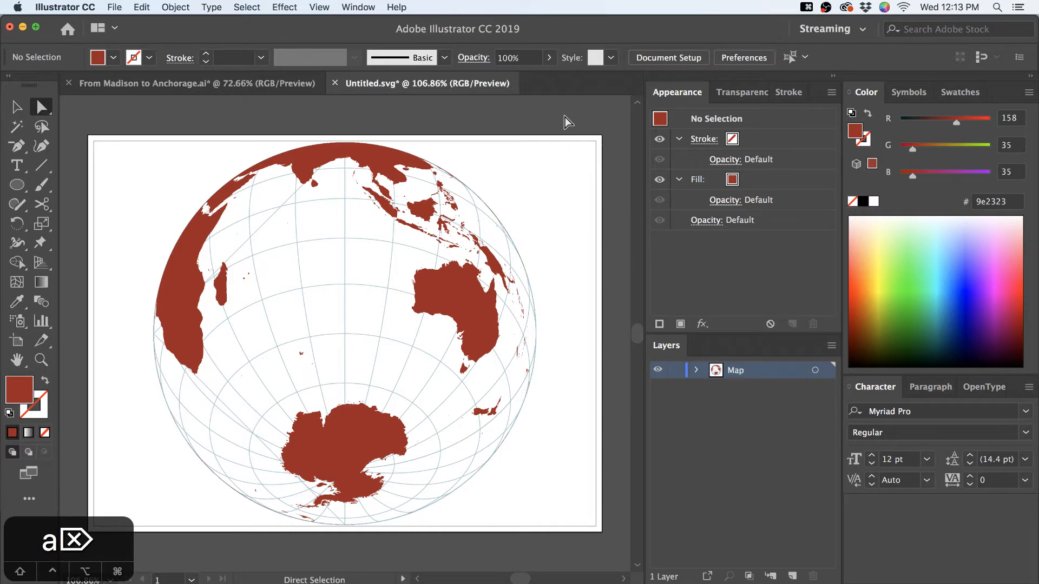
click(267, 226)
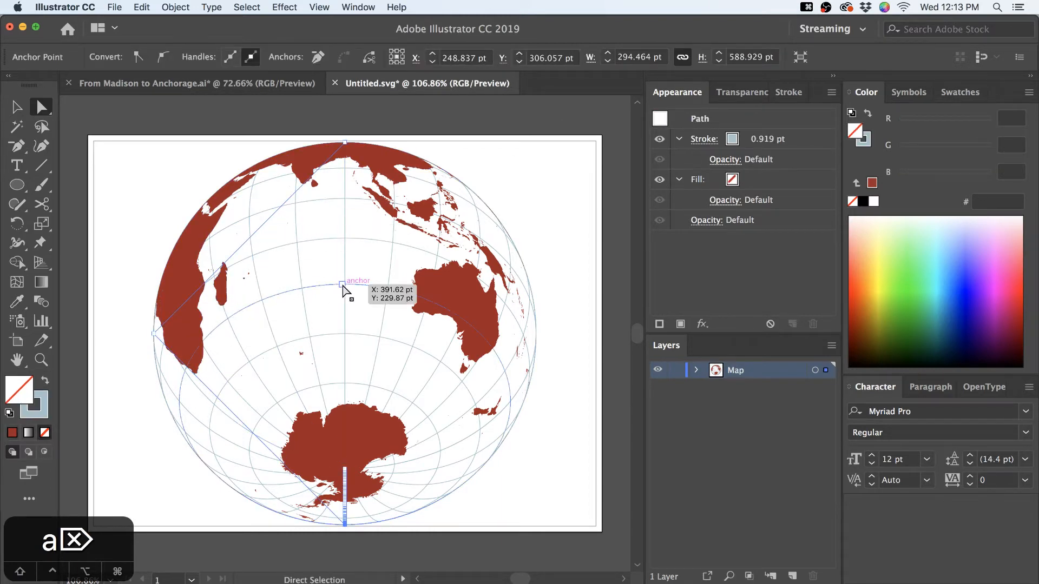
key(Delete)
key(Delete)
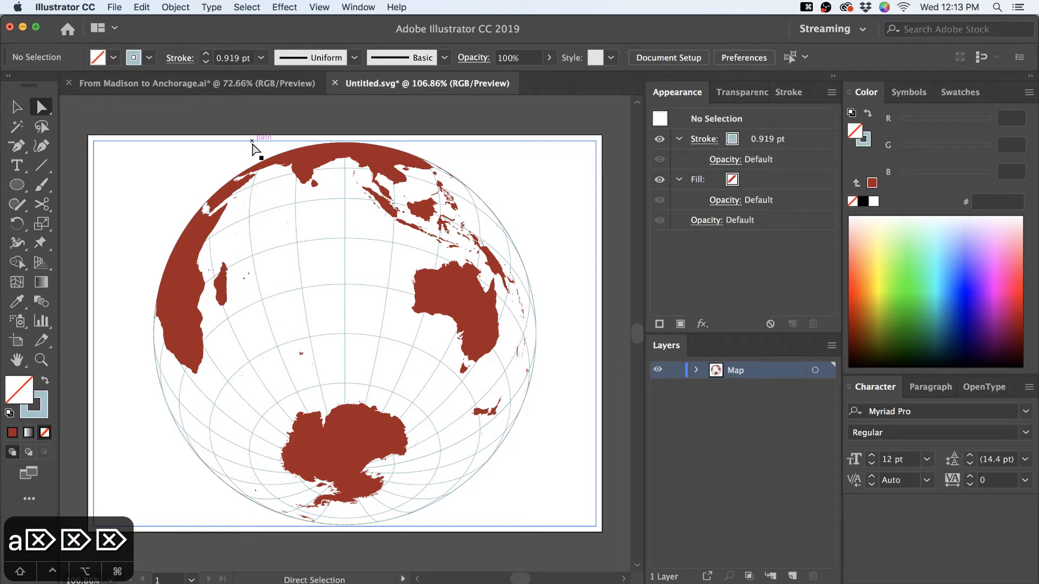
Look at the Erwin Raisz and Richard Edes Harrison perspective maps in the On Airline Mapping article in Chrome, and return to Illustrator
key(super+Tab)
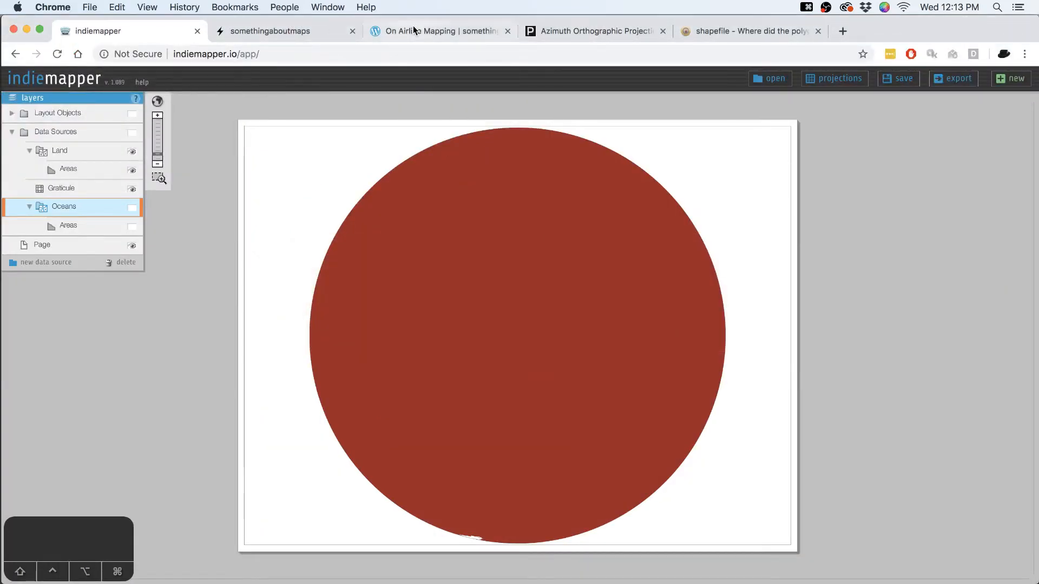
click(413, 25)
scroll(518, 417, up, 10)
scroll(521, 443, down, 2)
scroll(520, 443, up, 6)
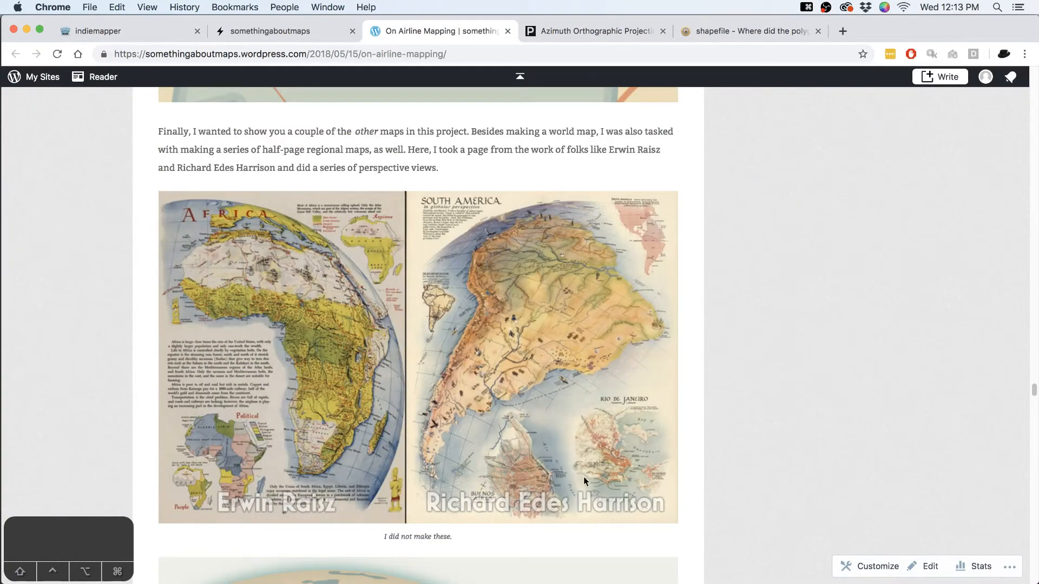
key(super+Tab)
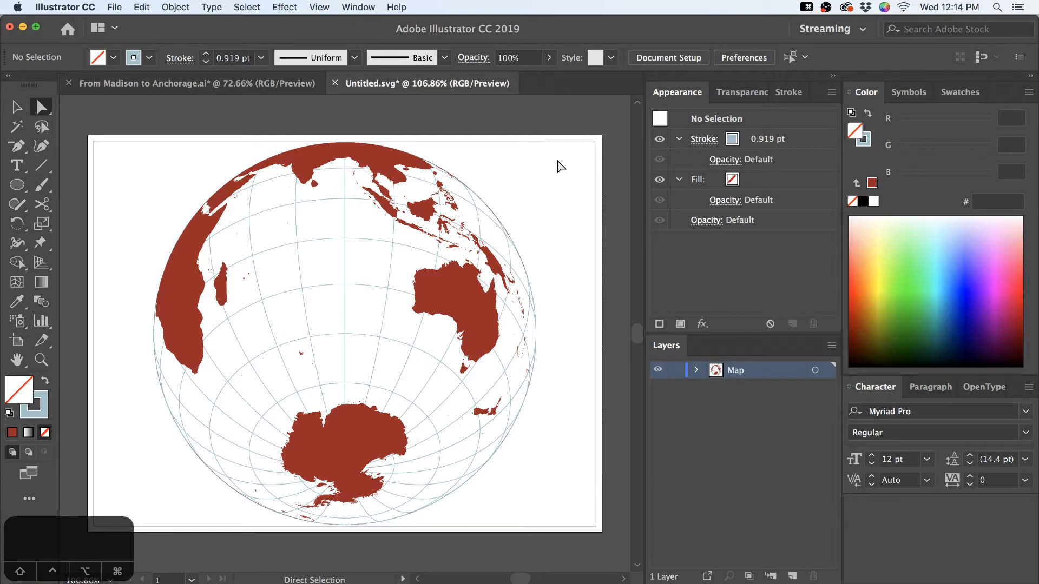
Switch to QGIS and set the project's coordinate reference system to WGS 84 (EPSG:4326)
key(super+Tab)
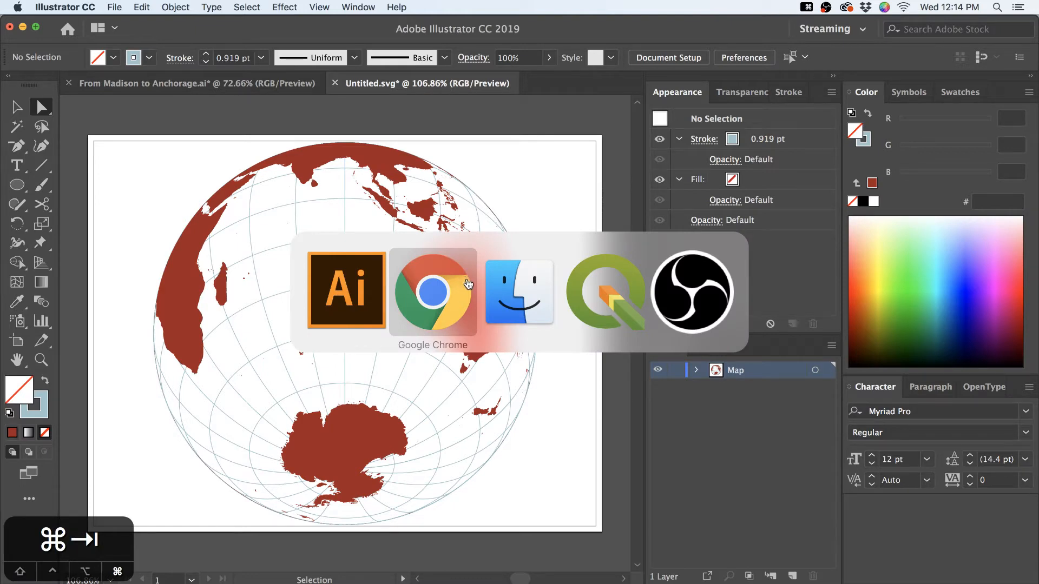
click(467, 280)
key(super+Tab)
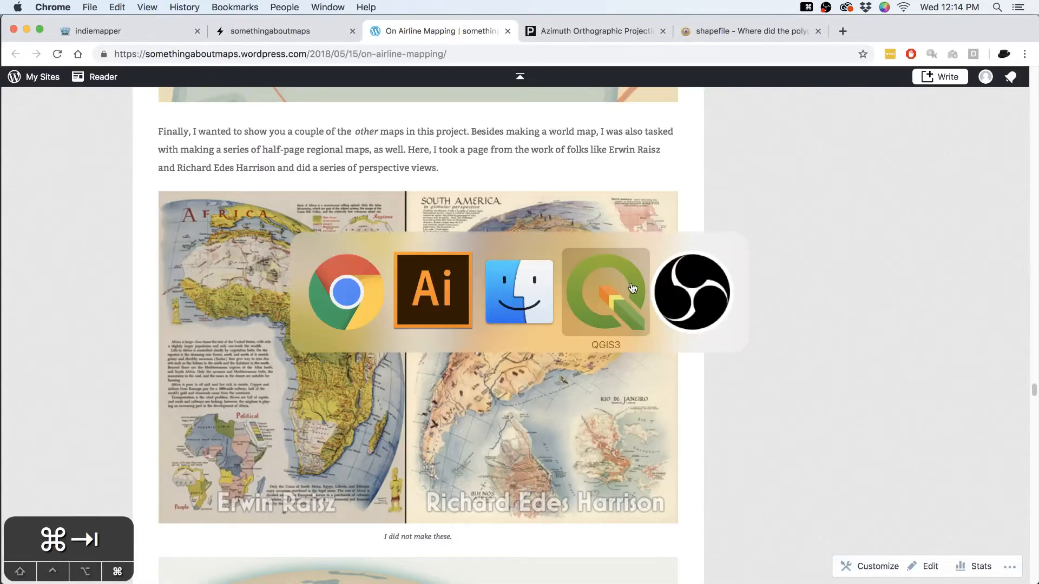
click(603, 292)
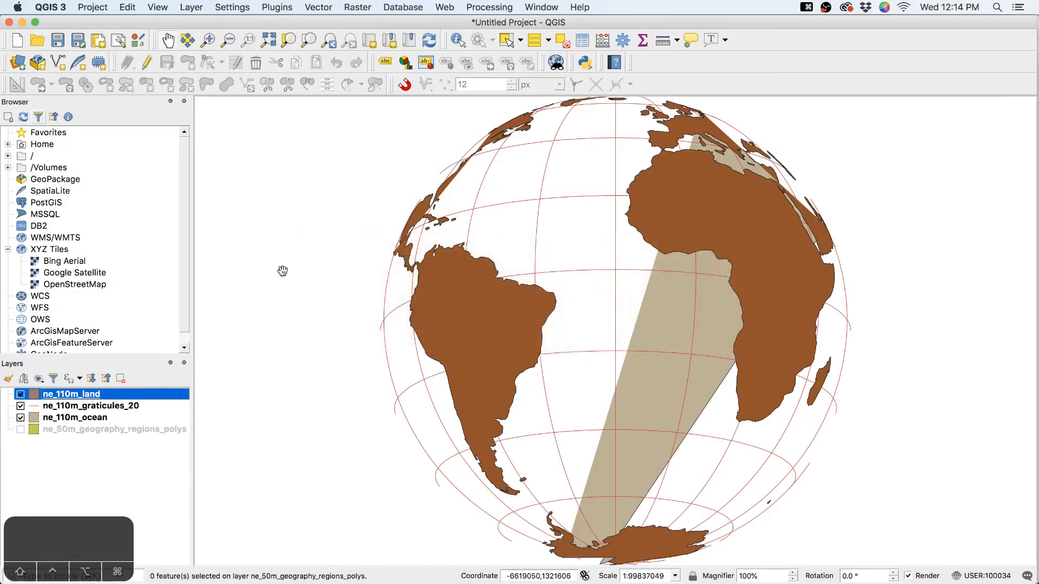
click(987, 575)
click(442, 176)
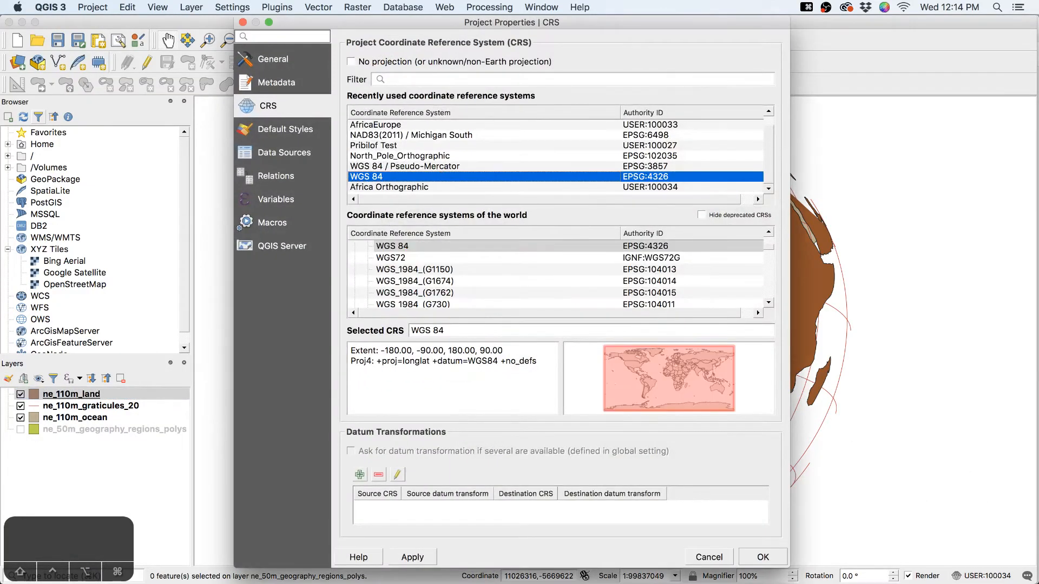
click(761, 557)
scroll(571, 296, down, 2)
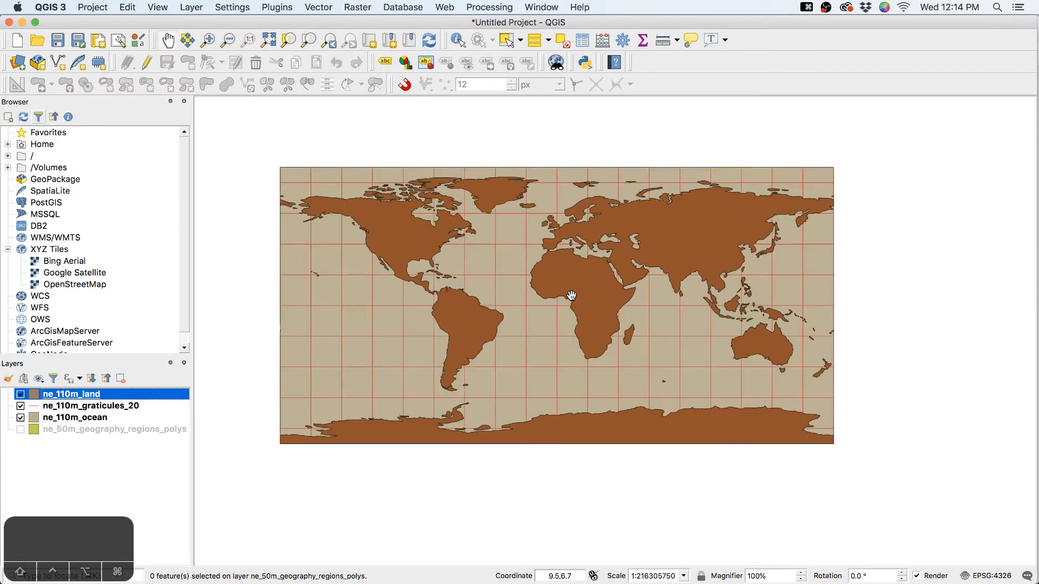
scroll(577, 297, up, 1)
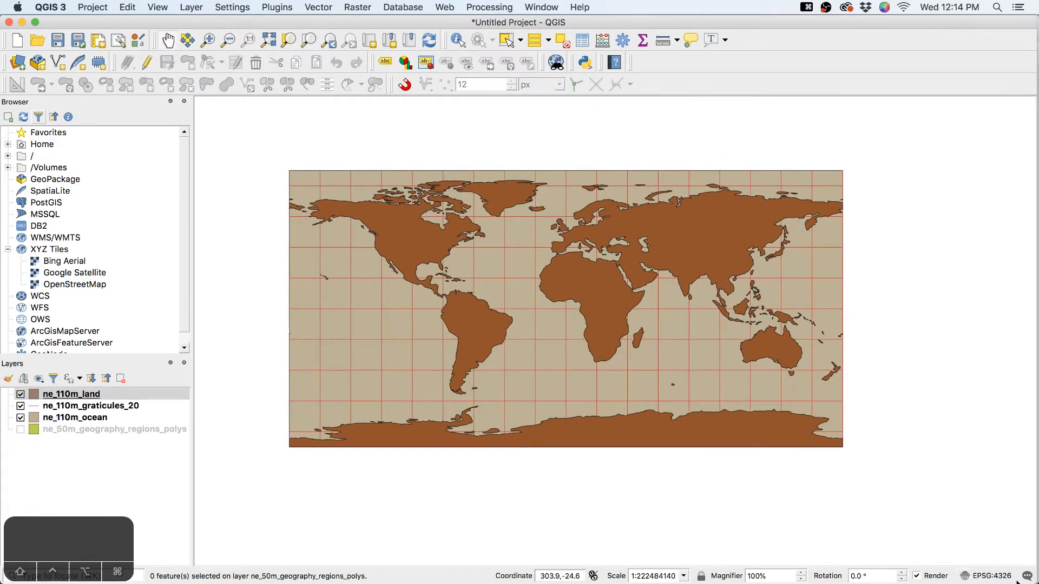
click(995, 576)
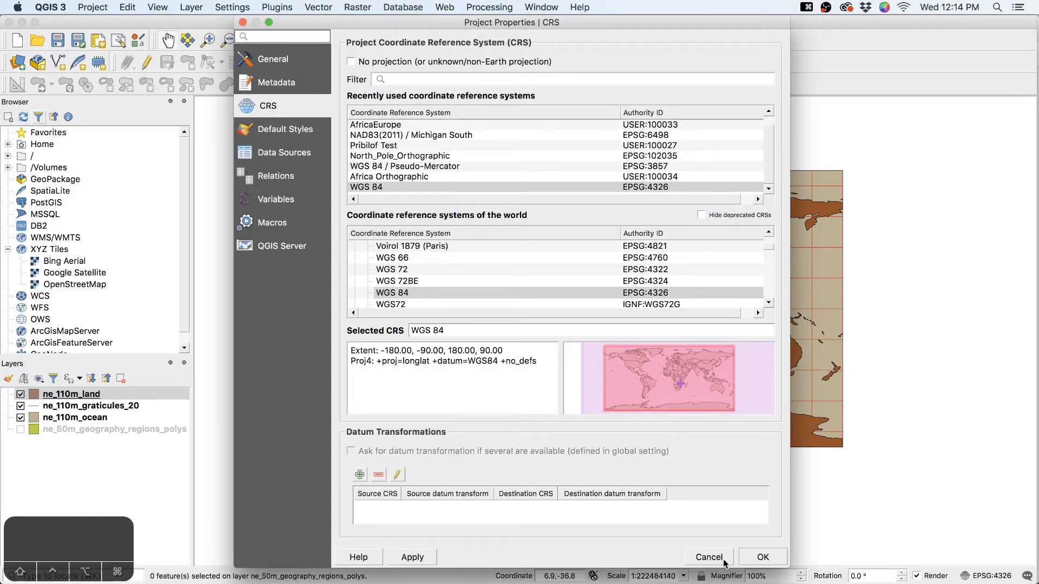
click(725, 563)
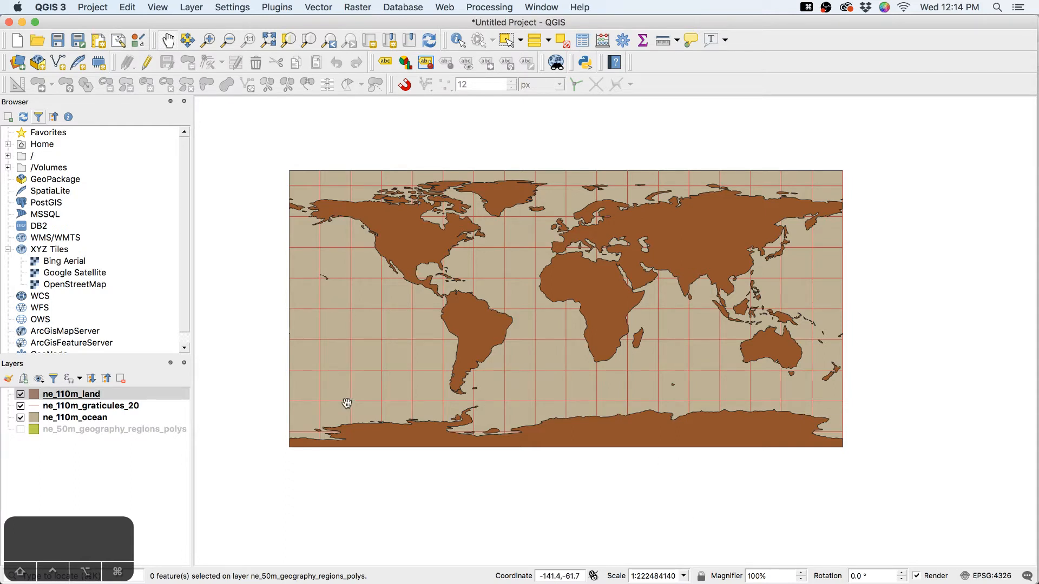
Show the ne_50m_geography_regions_polys layer above all others, and hide the land, graticules and ocean layers
click(22, 429)
drag(32, 430, 41, 395)
click(20, 406)
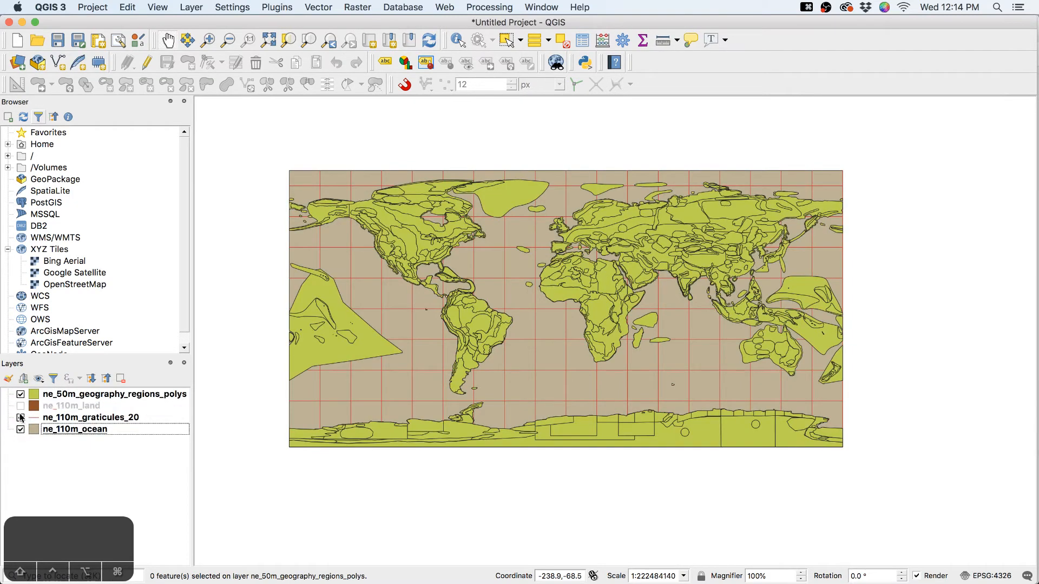
click(21, 417)
click(20, 429)
click(131, 396)
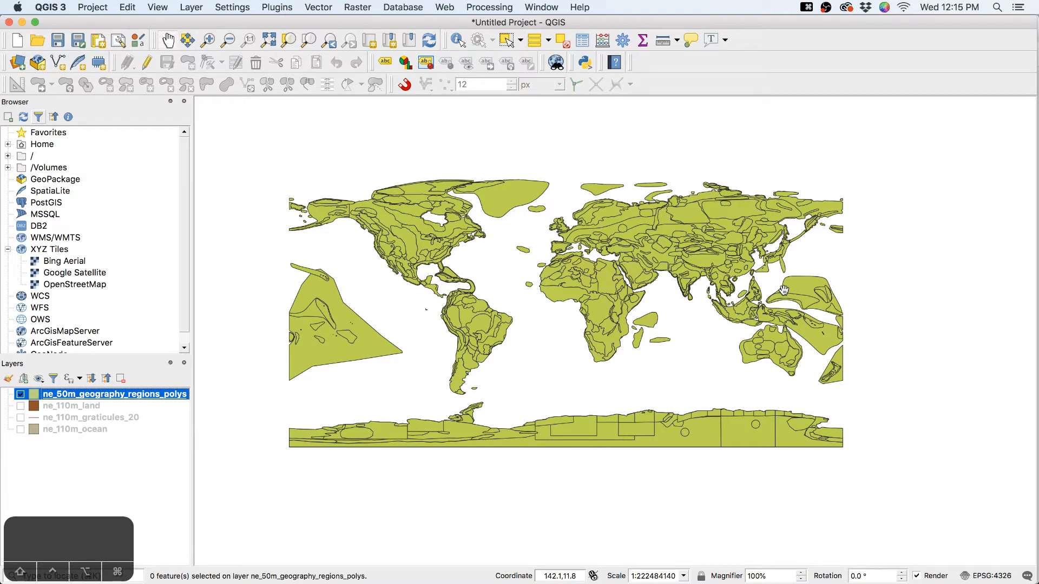
Open the attribute table of ne_50m_geography_regions_polys and sort its rows by the featurecla field
right_click(174, 394)
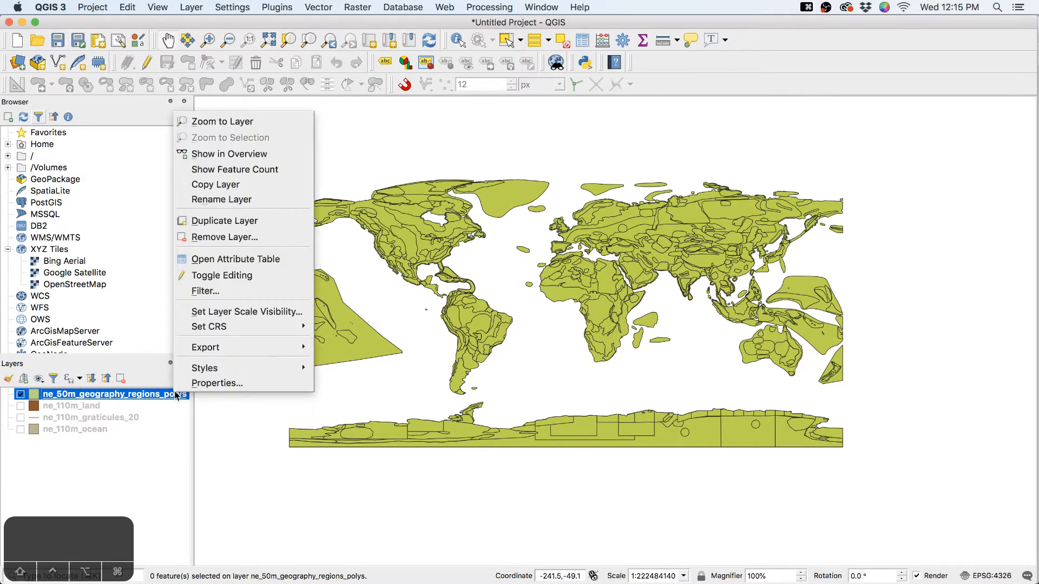
click(268, 260)
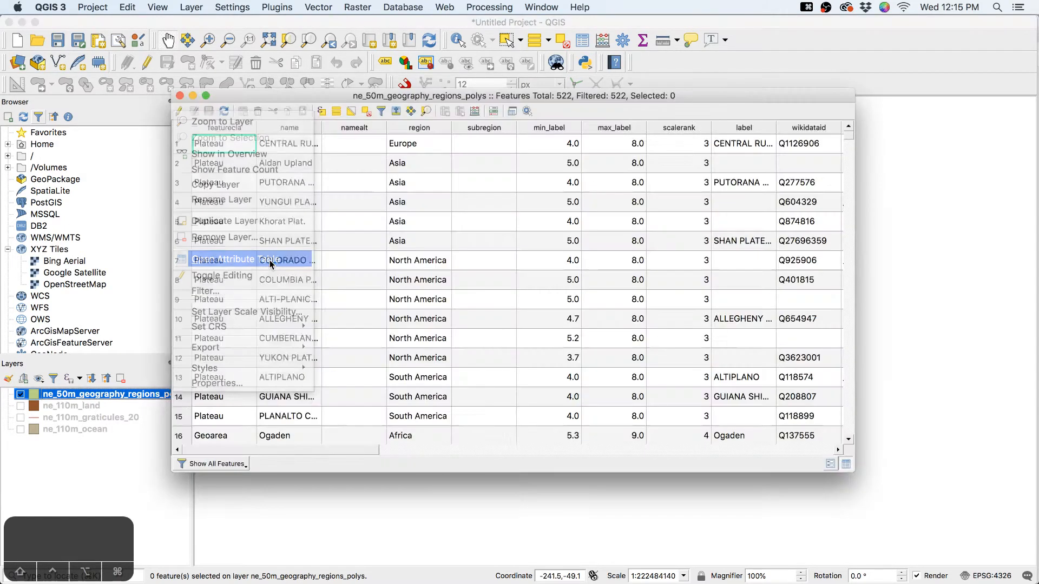
click(238, 129)
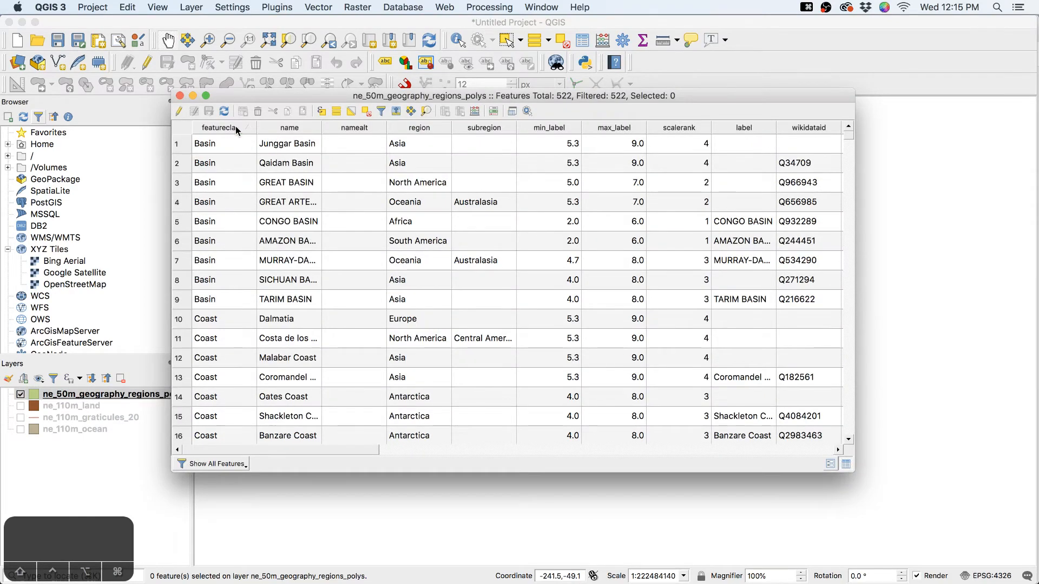
Select all rows whose feature class is Island, excluding the Island group rows, and close the attribute table
scroll(254, 280, down, 9)
scroll(253, 280, down, 20)
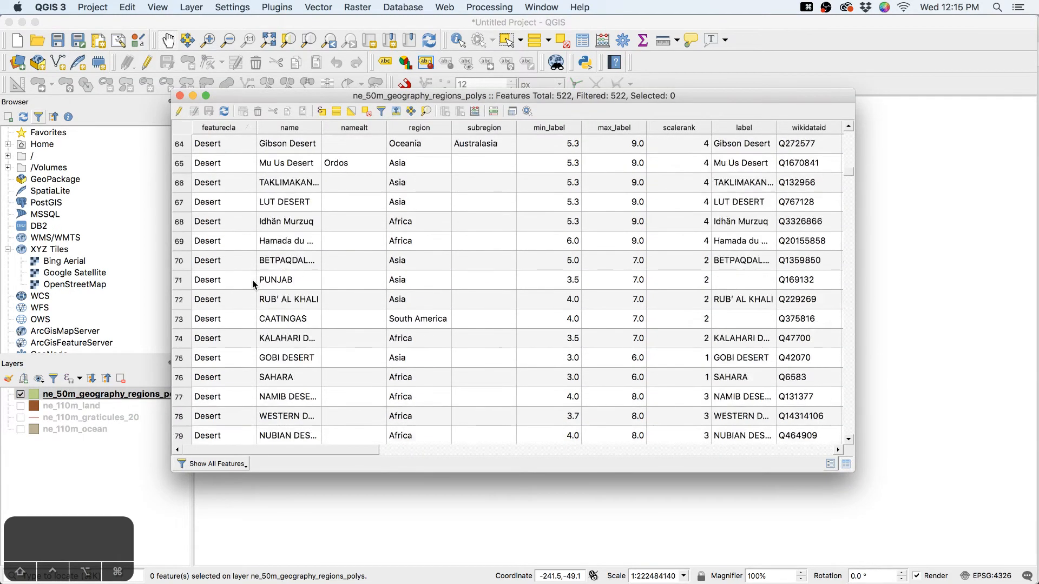
scroll(258, 295, down, 8)
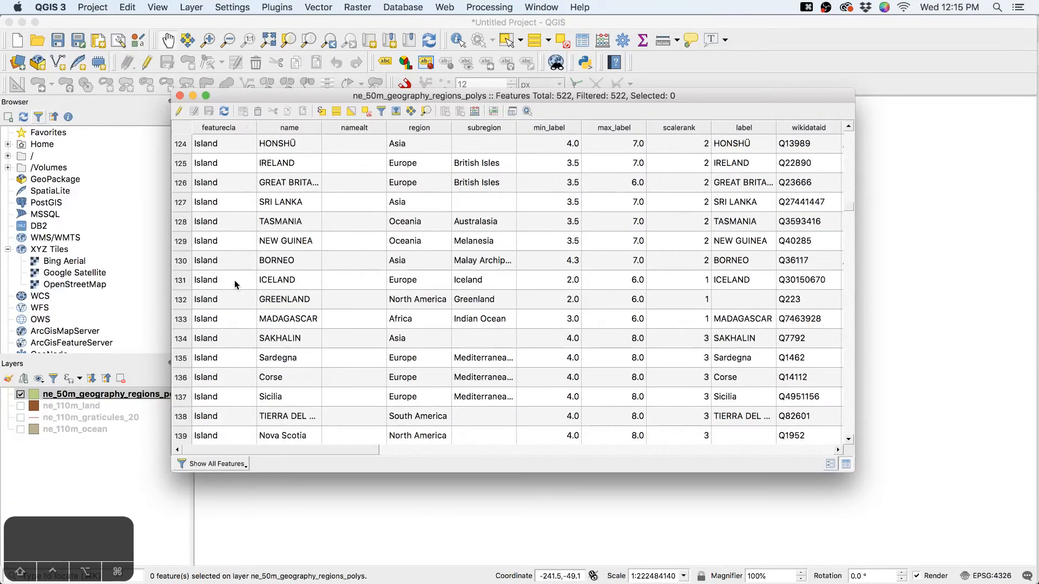
scroll(230, 287, up, 4)
click(184, 340)
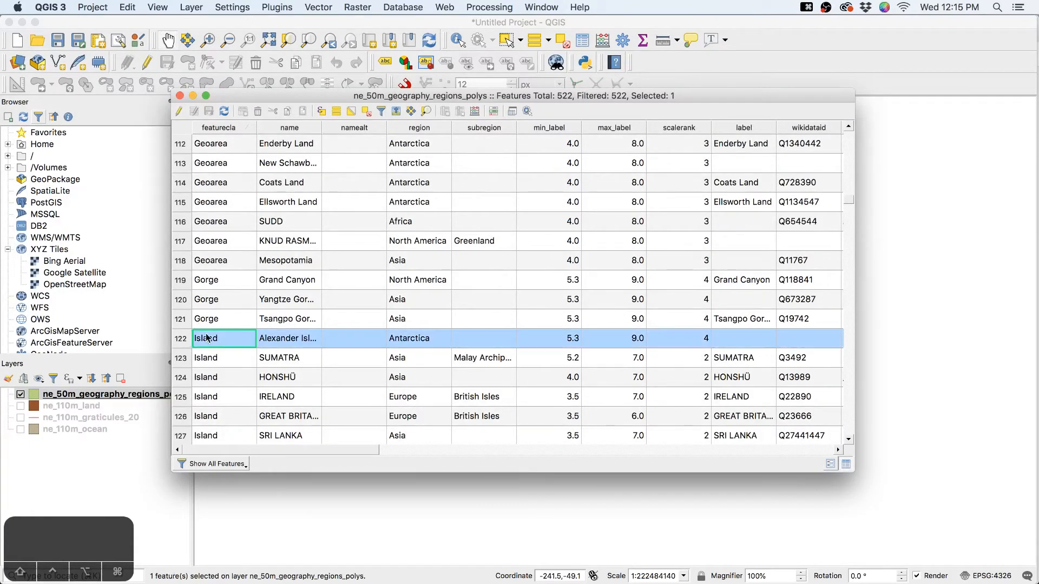
scroll(241, 322, down, 4)
scroll(241, 322, down, 20)
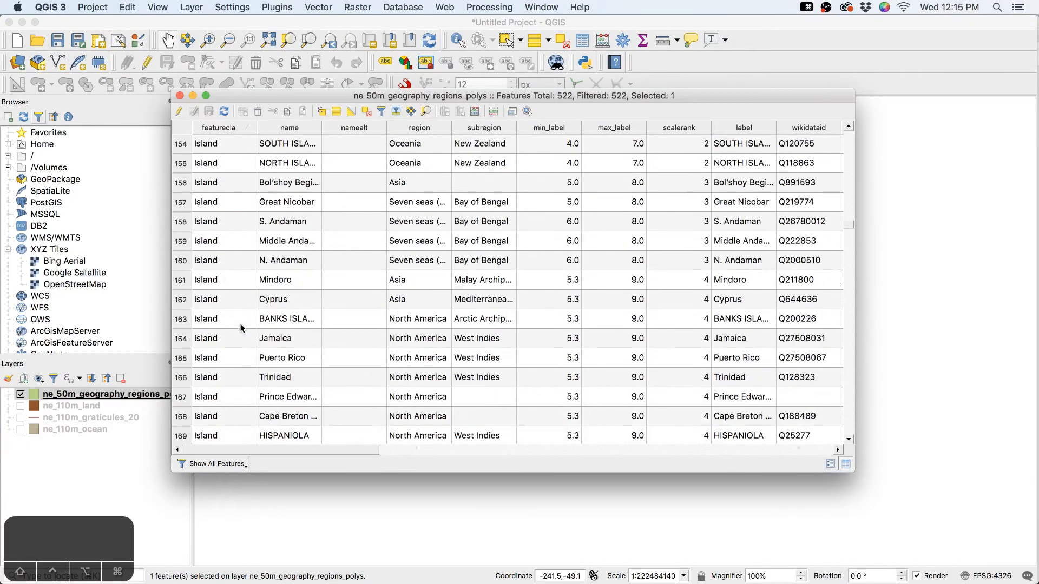
scroll(240, 332, up, 2)
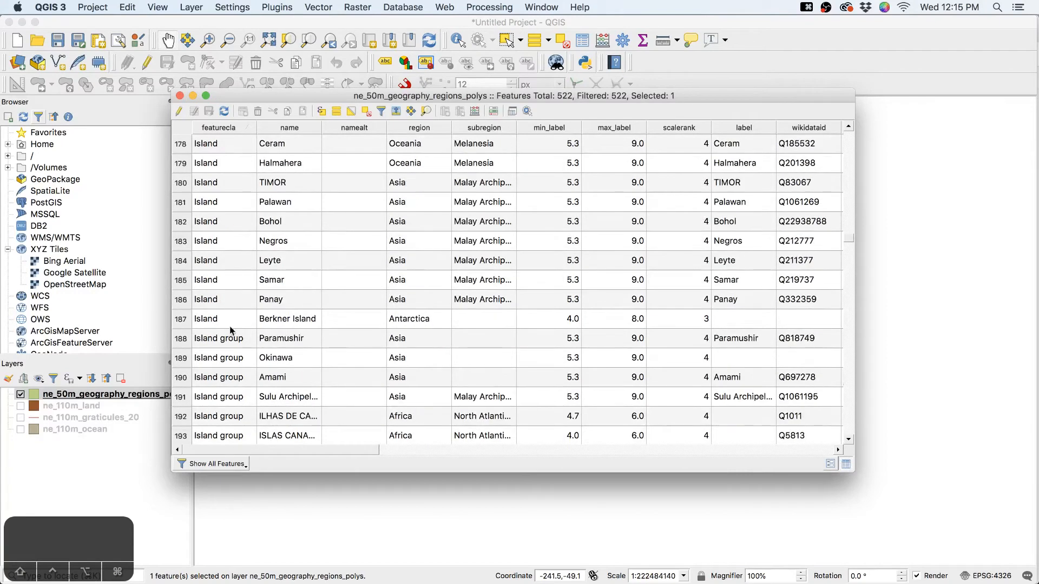
shift+click(182, 319)
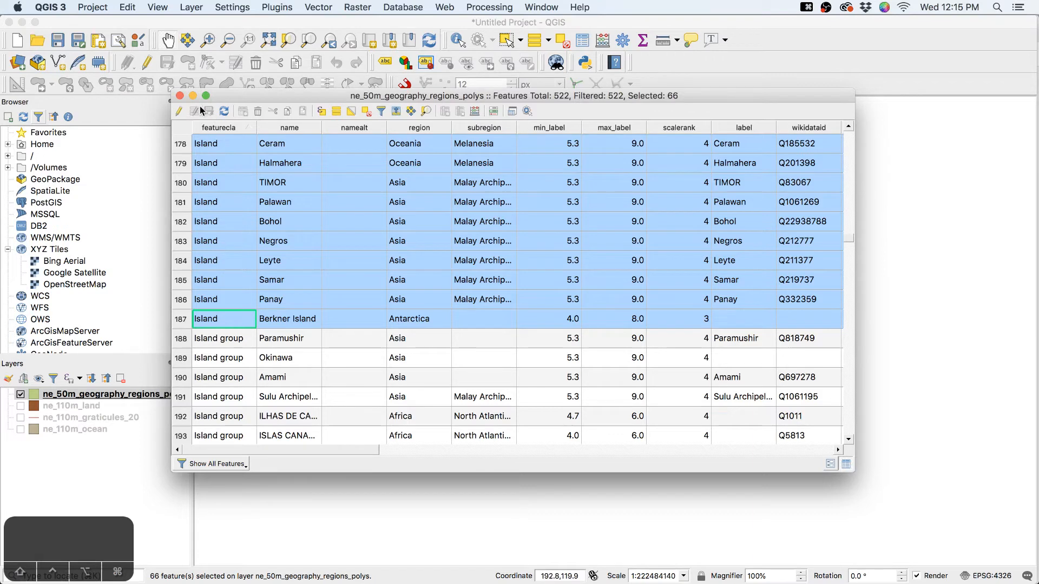
click(180, 96)
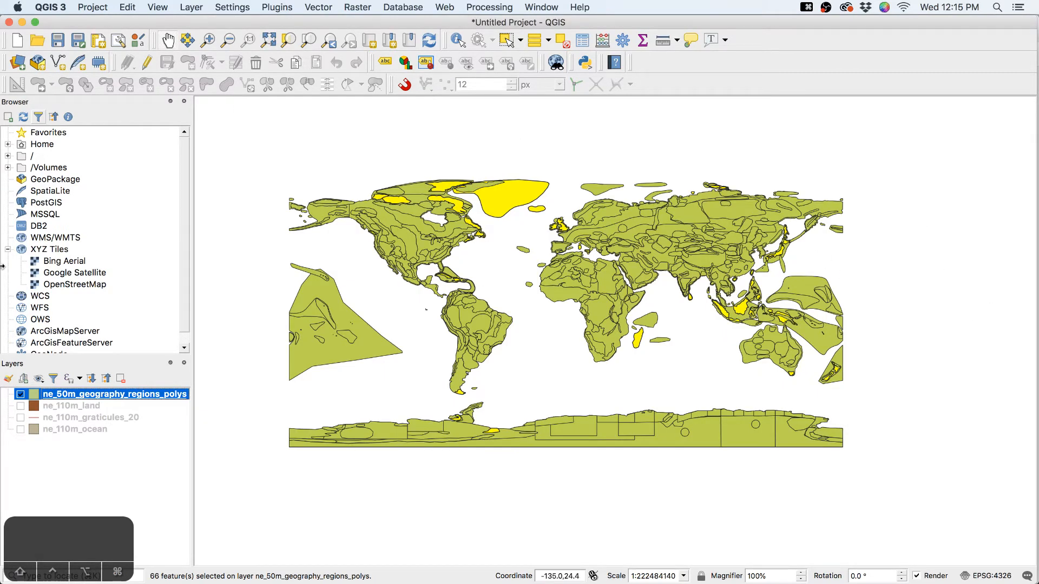
Export only the selected features of ne_50m_geography_regions_polys as an ESRI Shapefile named Islands.shp on the Desktop
right_click(115, 395)
mouse_move(176, 353)
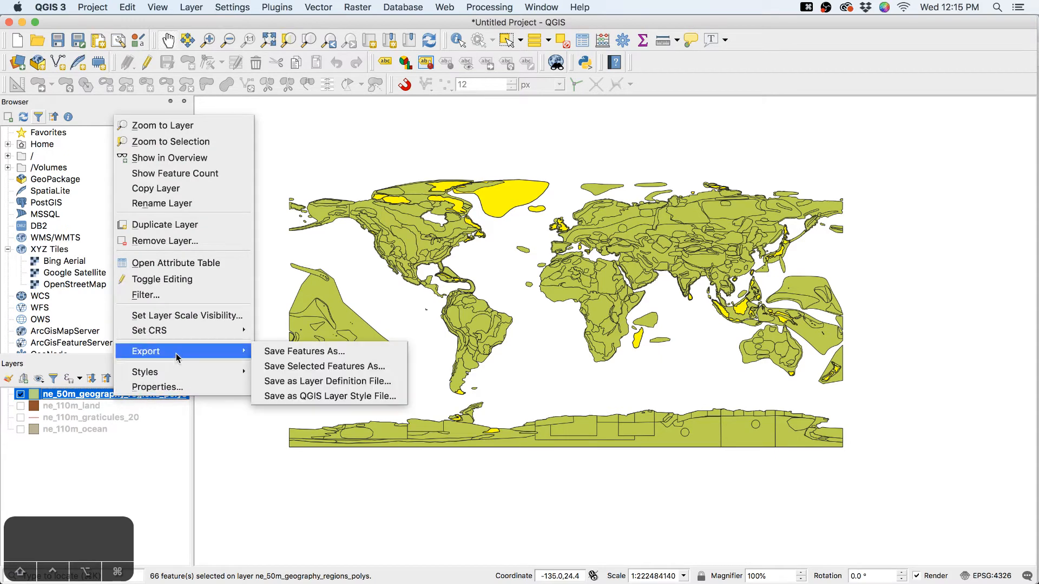
click(357, 370)
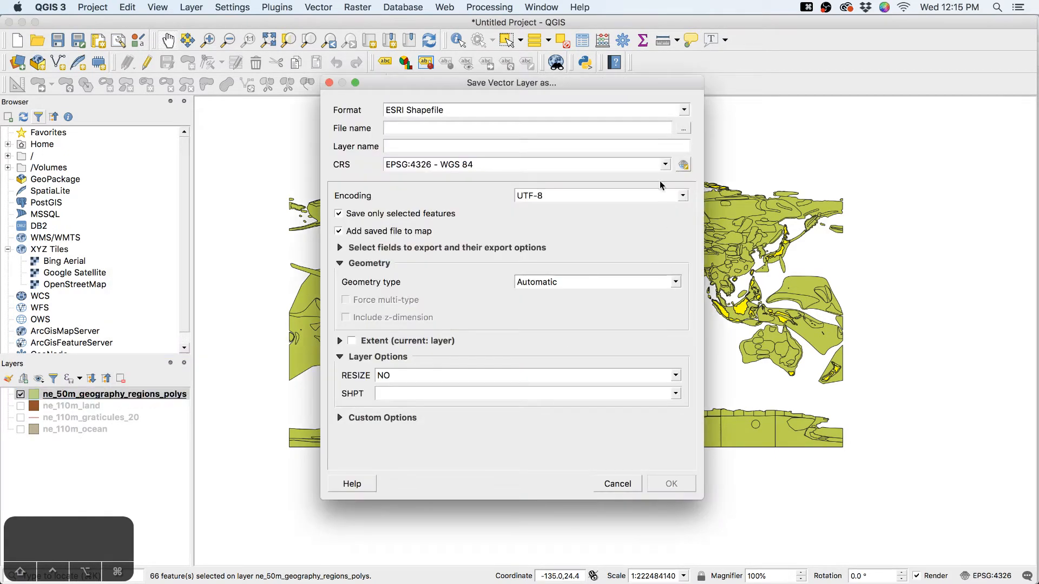
click(683, 128)
click(579, 197)
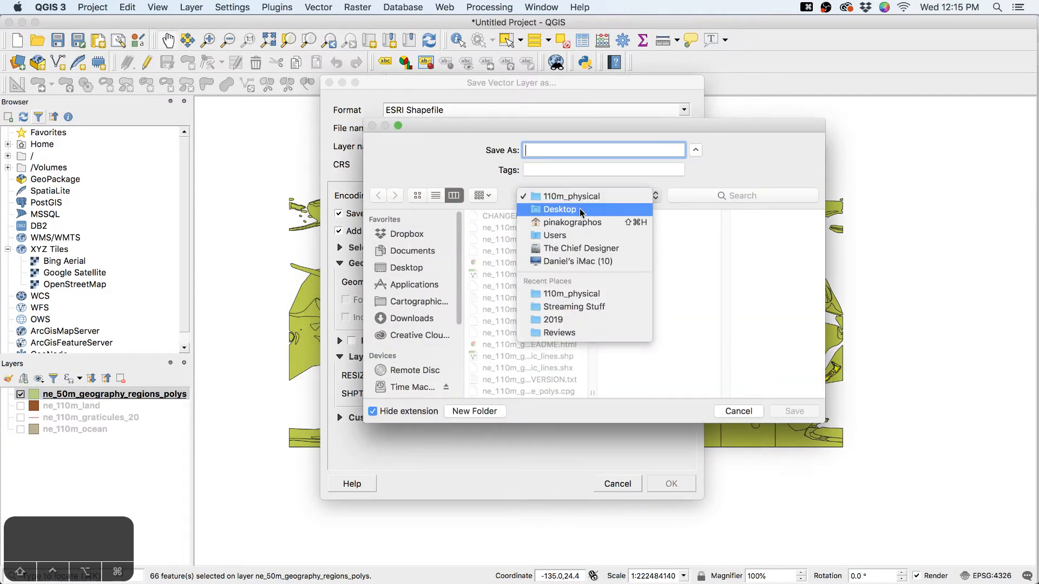
click(581, 211)
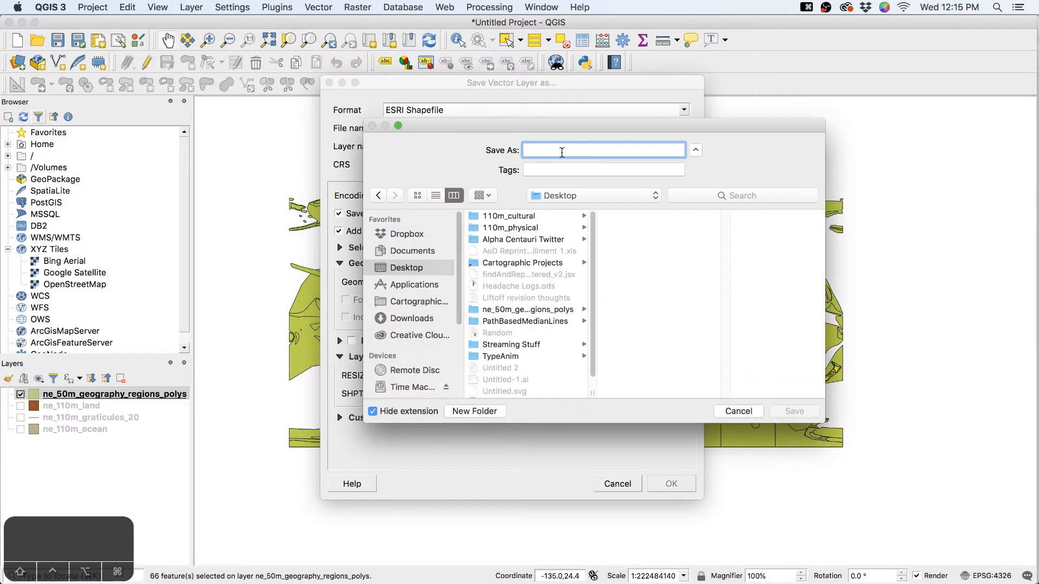
text(Islands.sho)
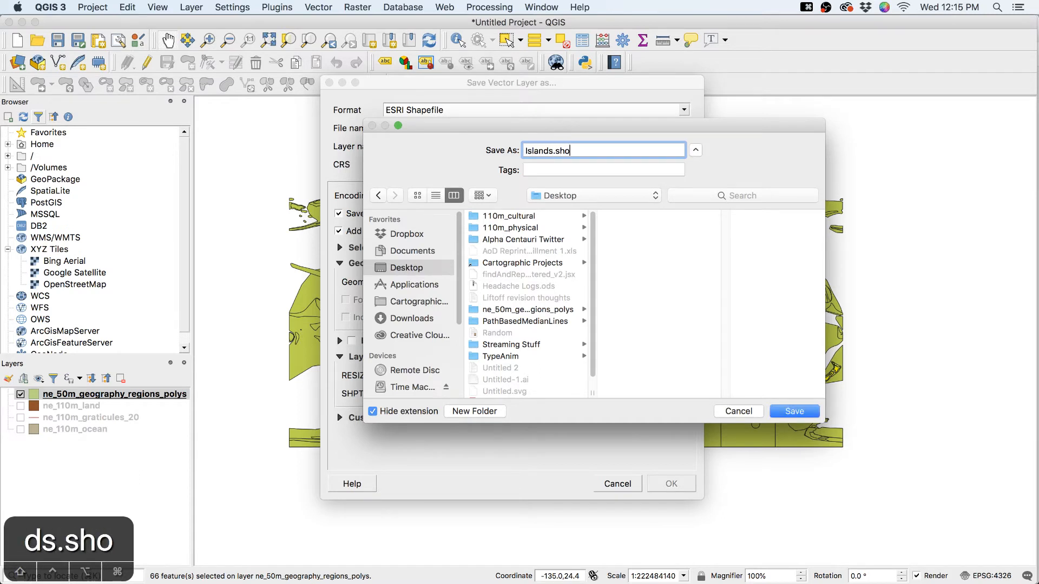
key(BackSpace)
text(p)
key(Return)
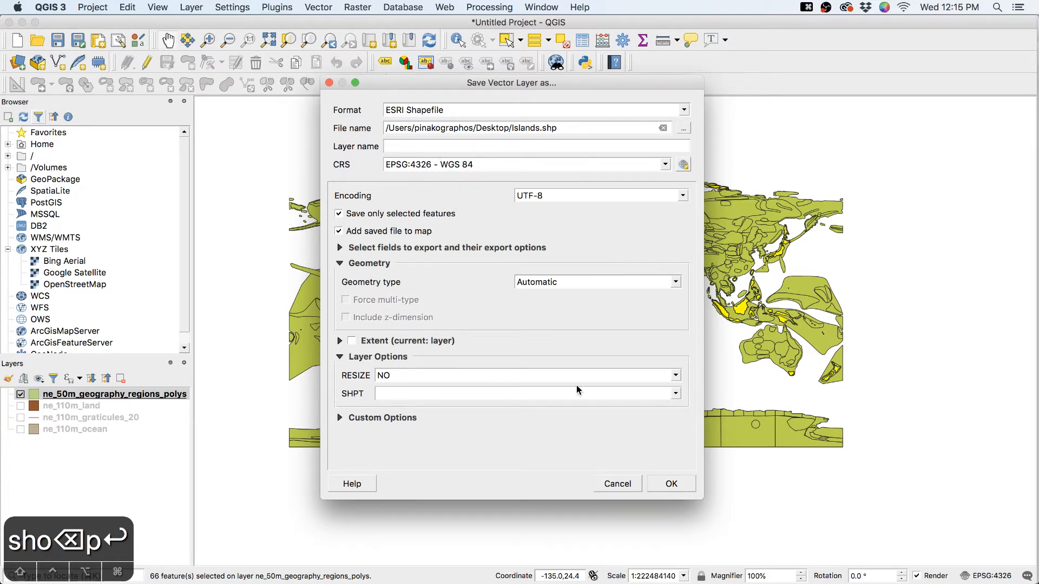
click(682, 485)
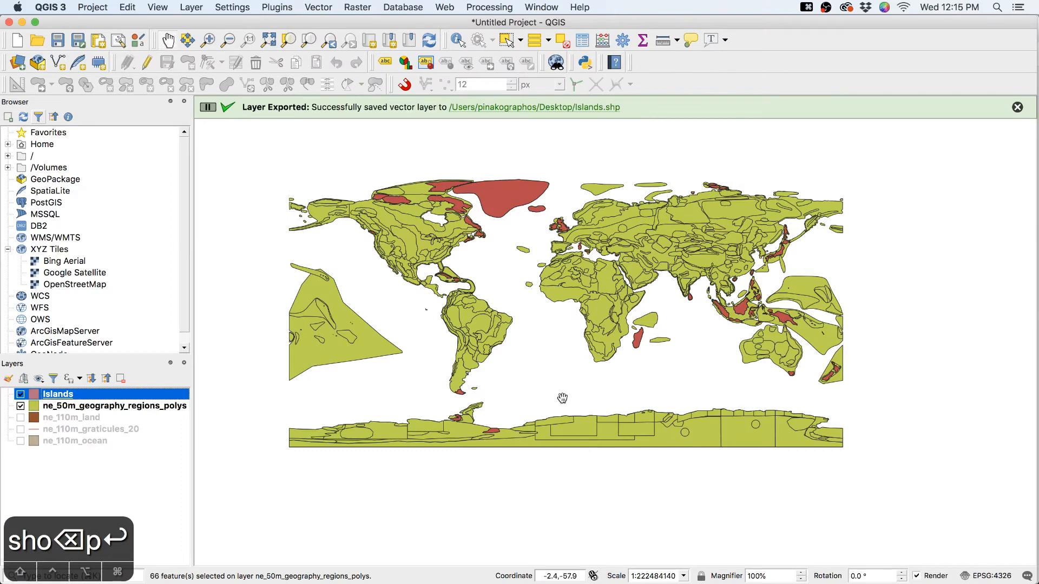
Switch to indiemapper in Chrome and set the orthographic projection's centering latitude to -30
mouse_move(361, 578)
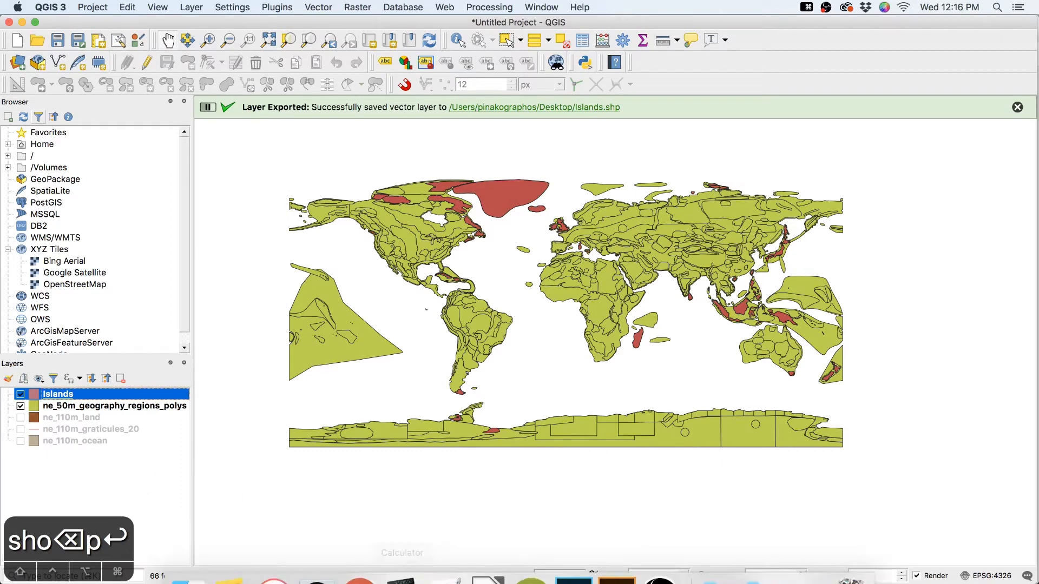
click(359, 557)
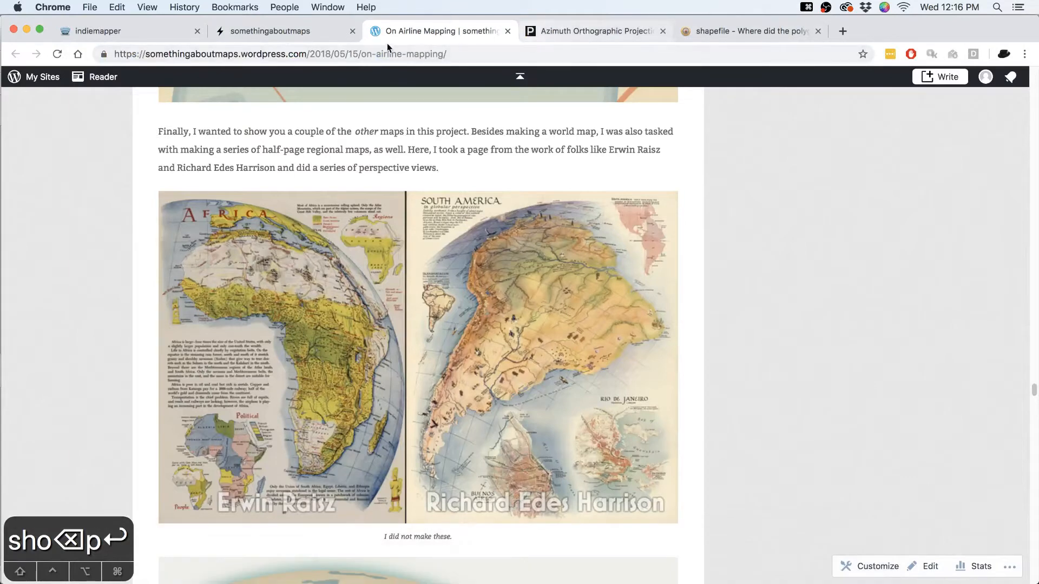
click(158, 34)
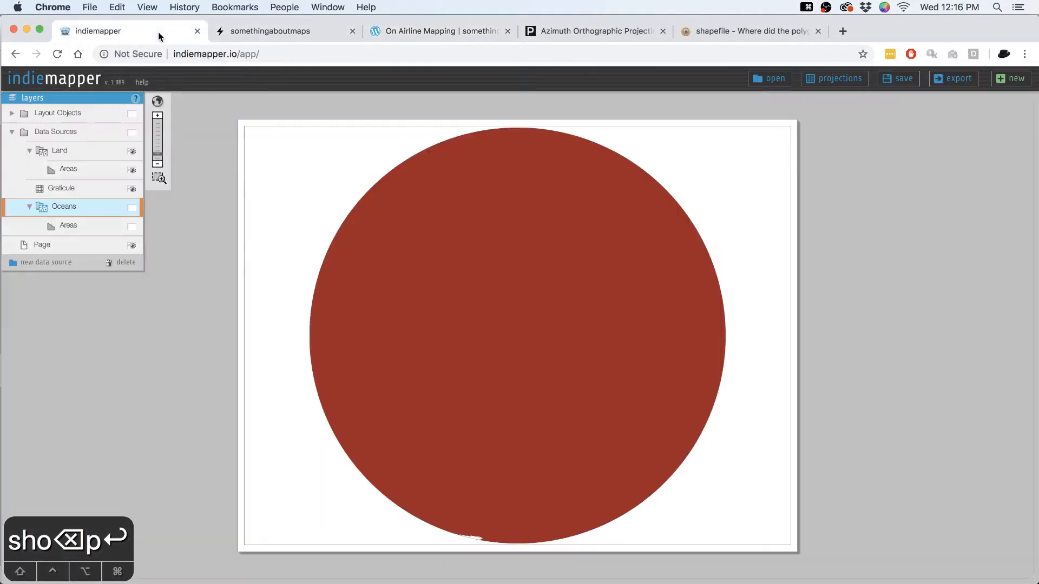
click(833, 80)
double_click(529, 296)
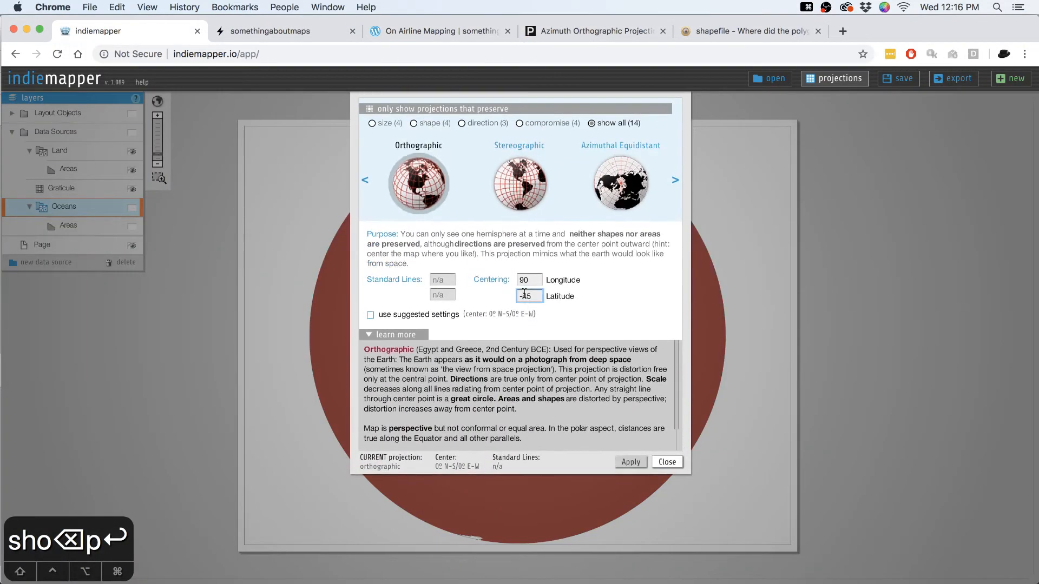
text(30)
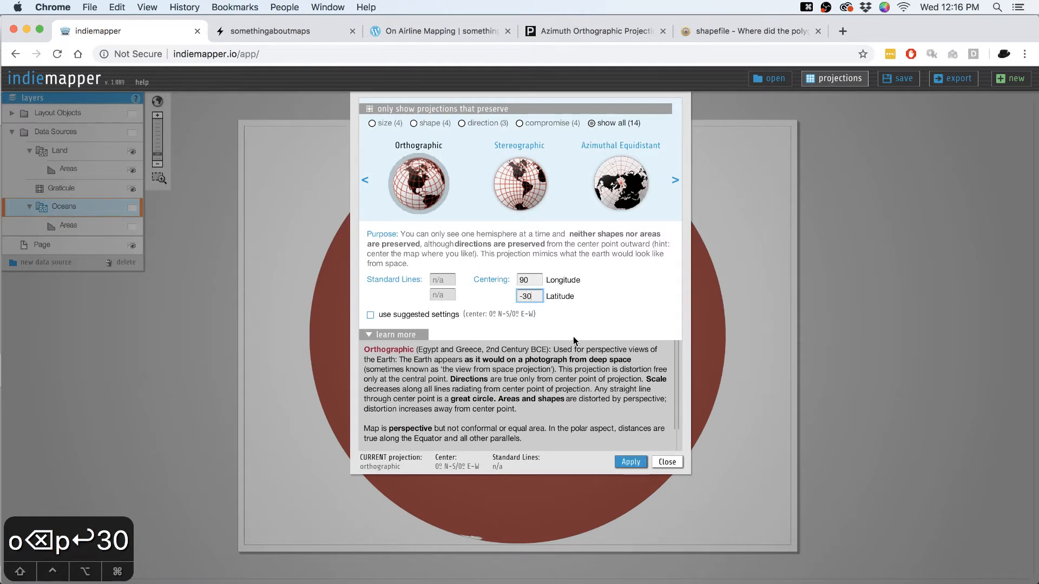
click(630, 461)
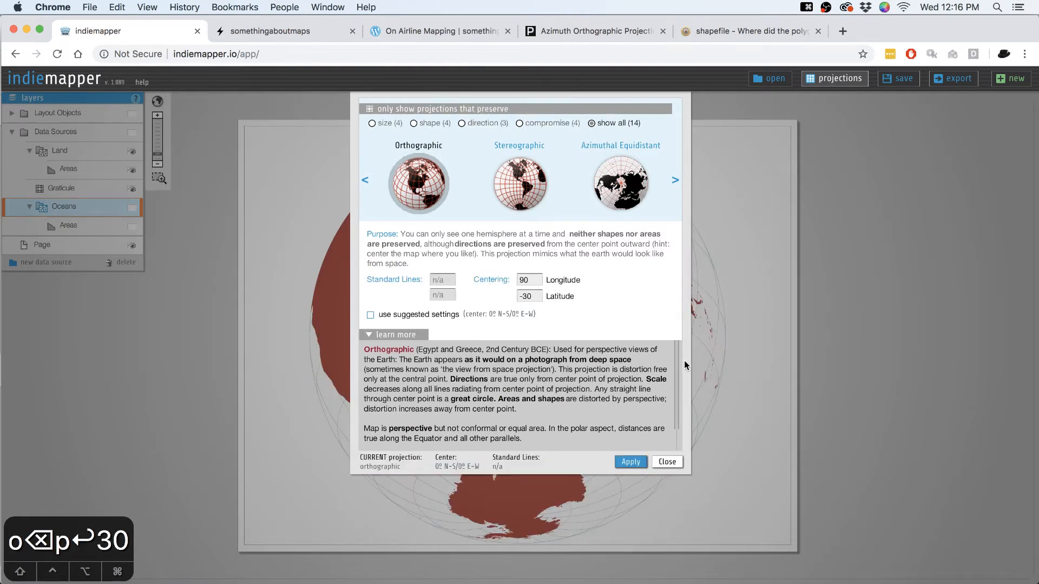
click(676, 462)
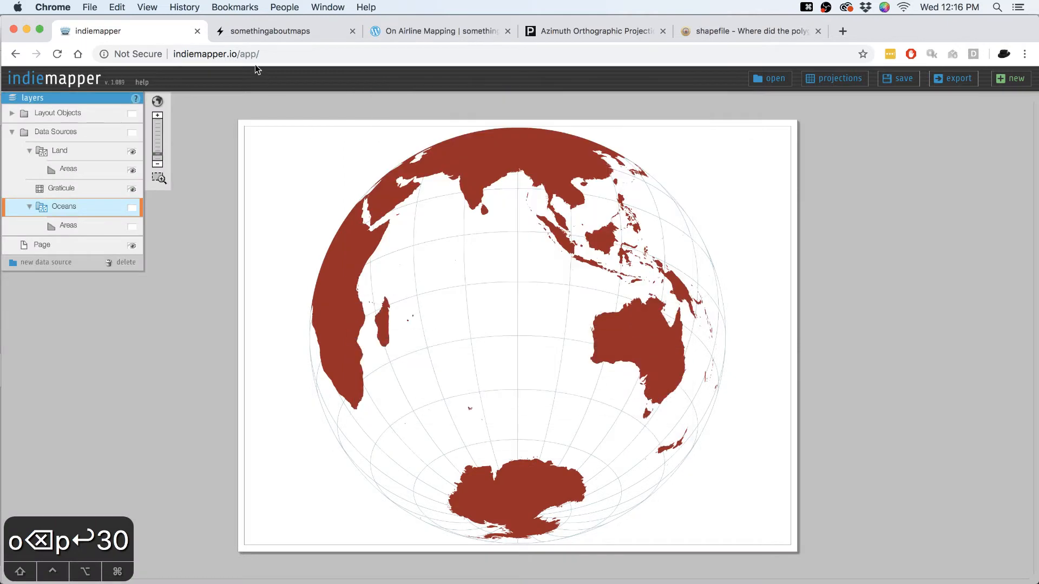
Add Islands.shp from the Desktop to the map as a data source, with Islands.dbf as its attribute data
click(771, 79)
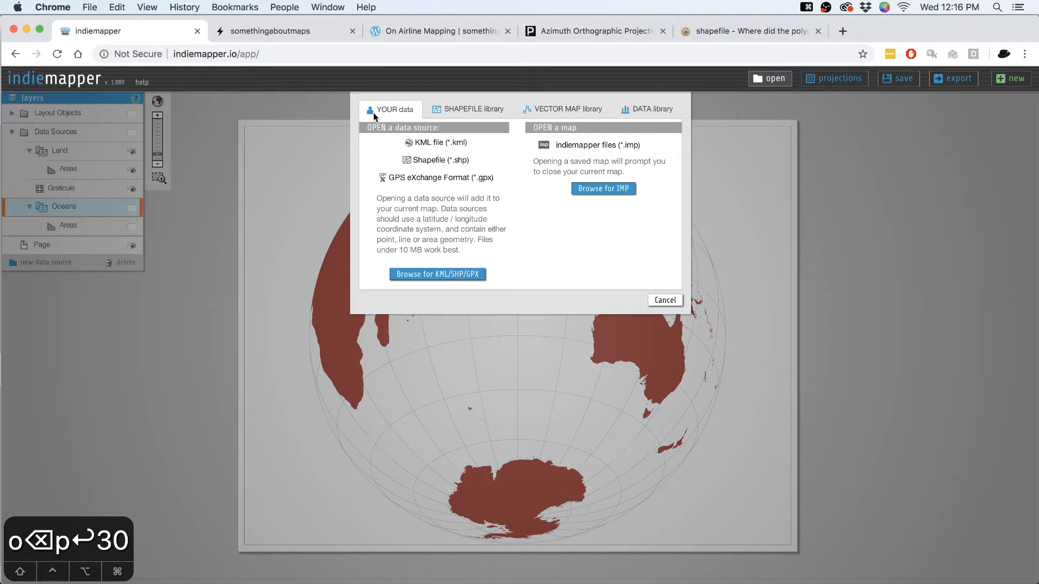
click(453, 272)
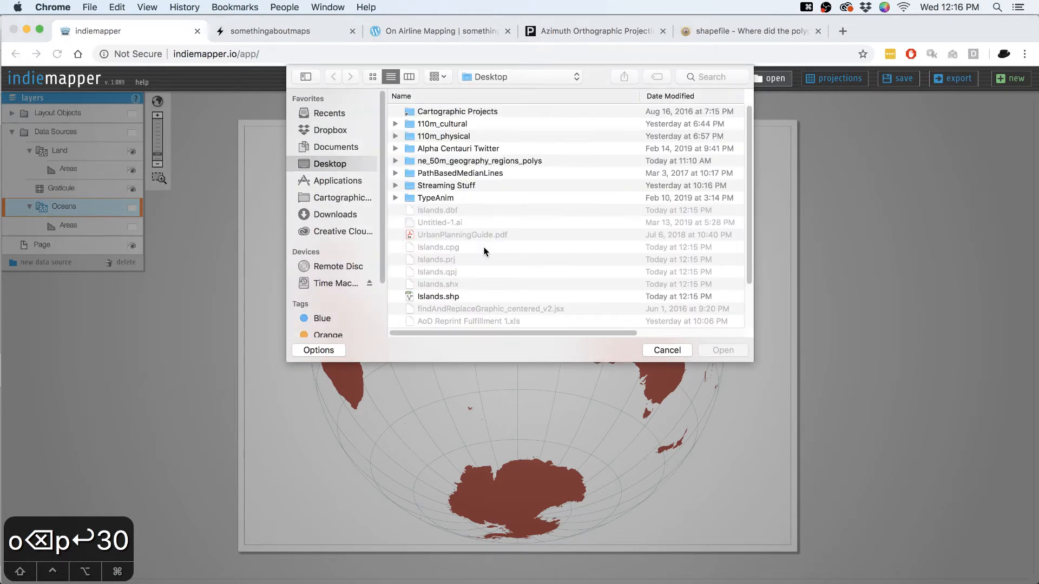
click(489, 295)
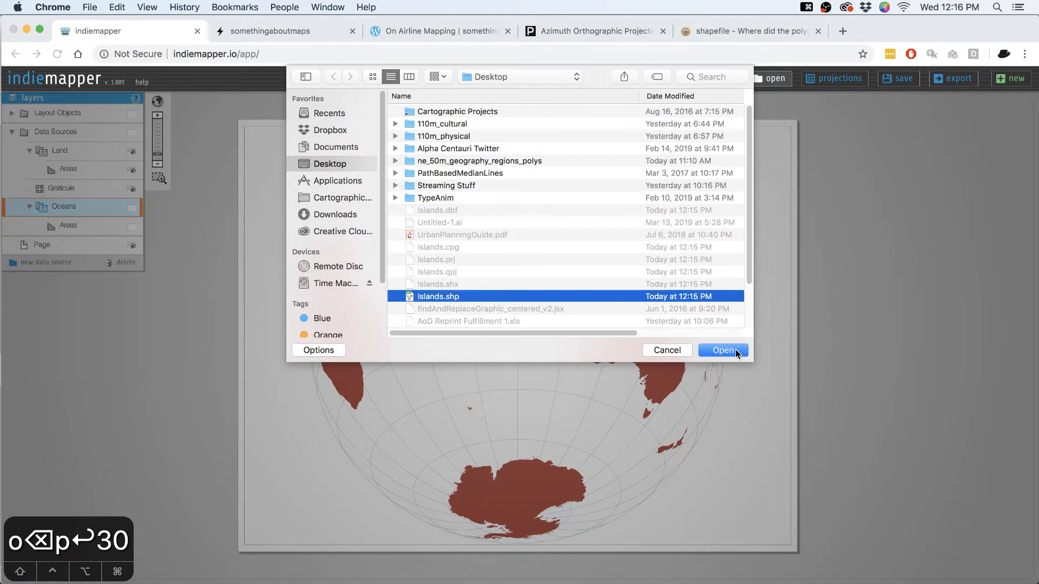
click(735, 349)
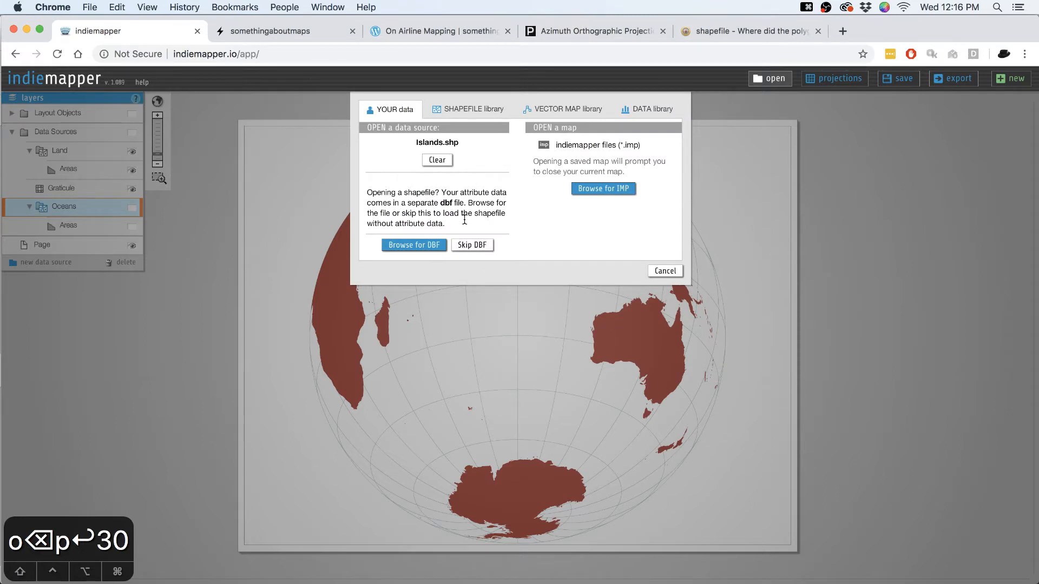
click(434, 247)
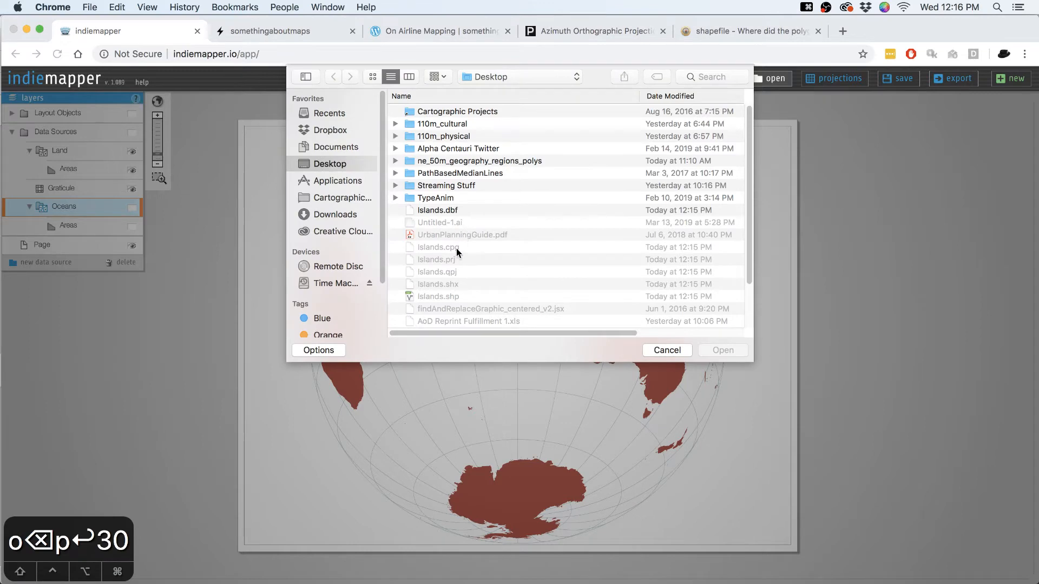
click(456, 211)
click(718, 352)
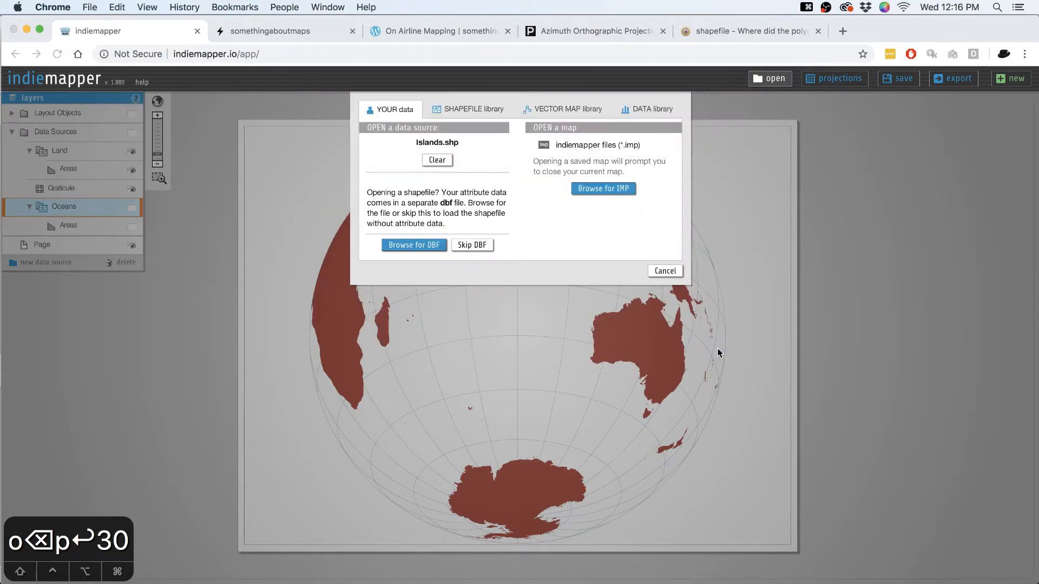
click(418, 242)
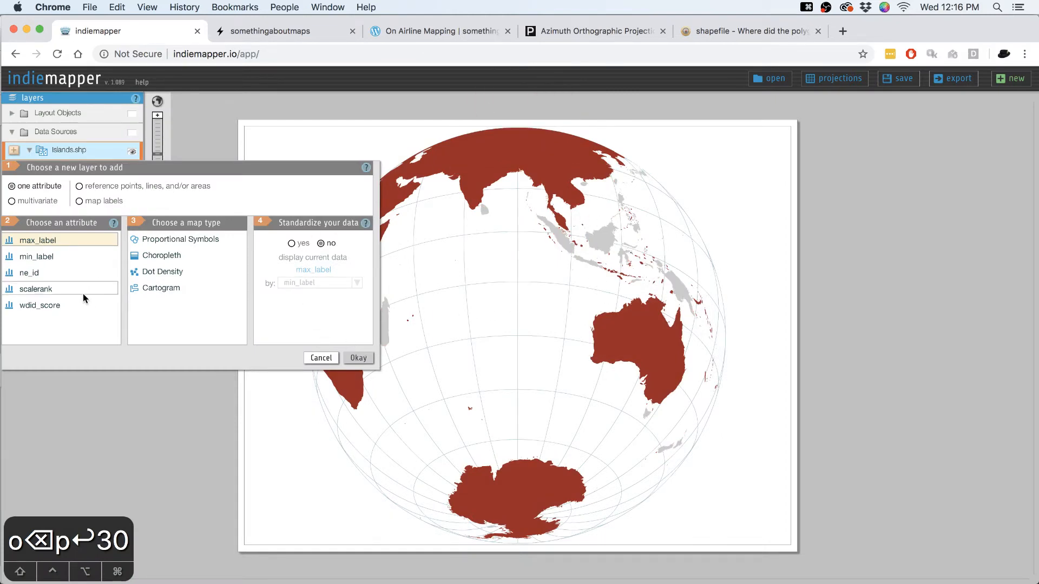
Add an automatically placed map labels layer for Islands.shp based on the name attribute
click(81, 201)
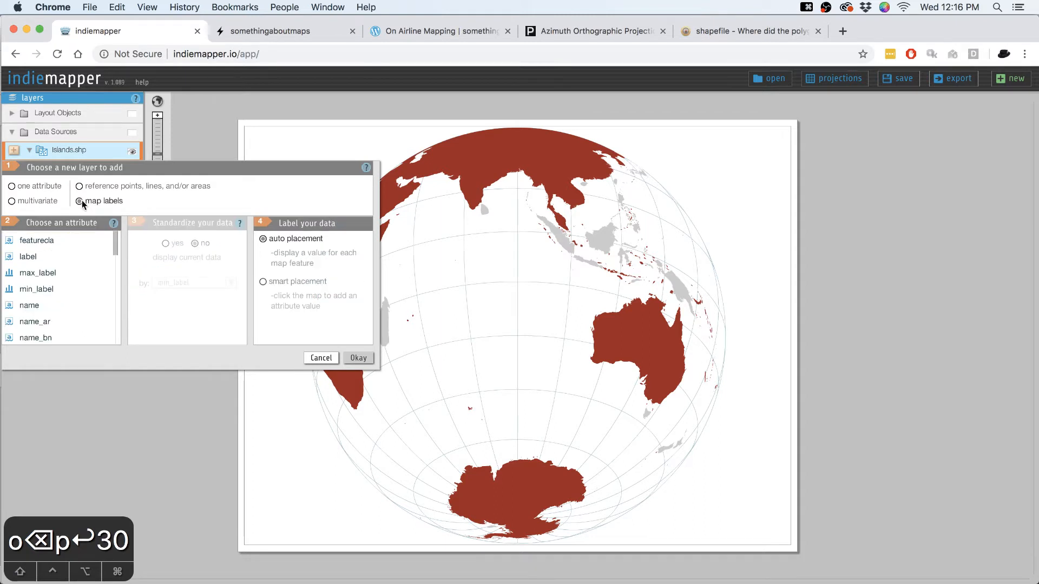
click(52, 305)
click(353, 360)
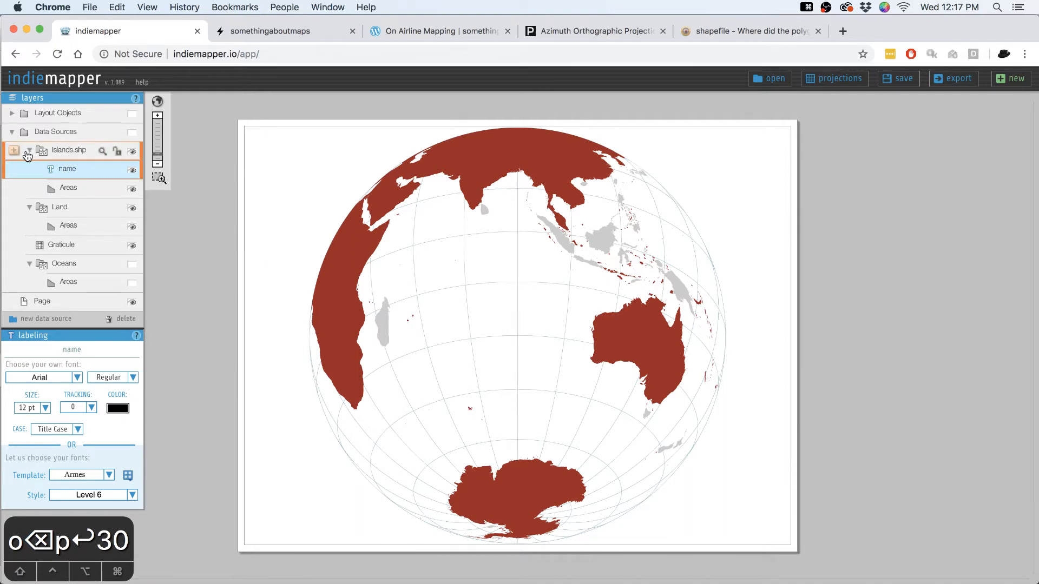
Set the orthographic projection's centering latitude to -45 and apply it to the map
click(828, 80)
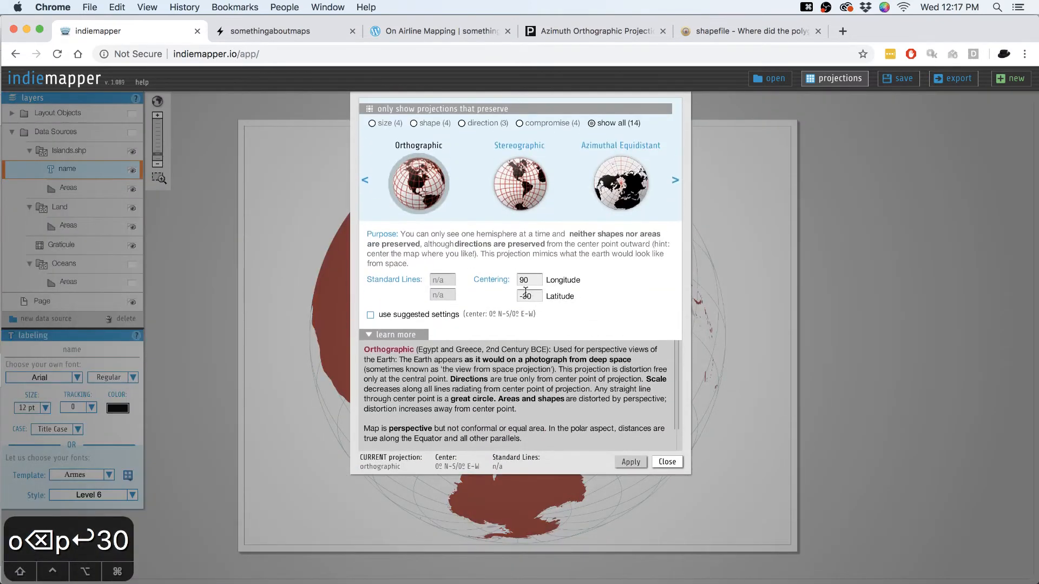
click(525, 293)
text(45)
key(Delete)
key(Delete)
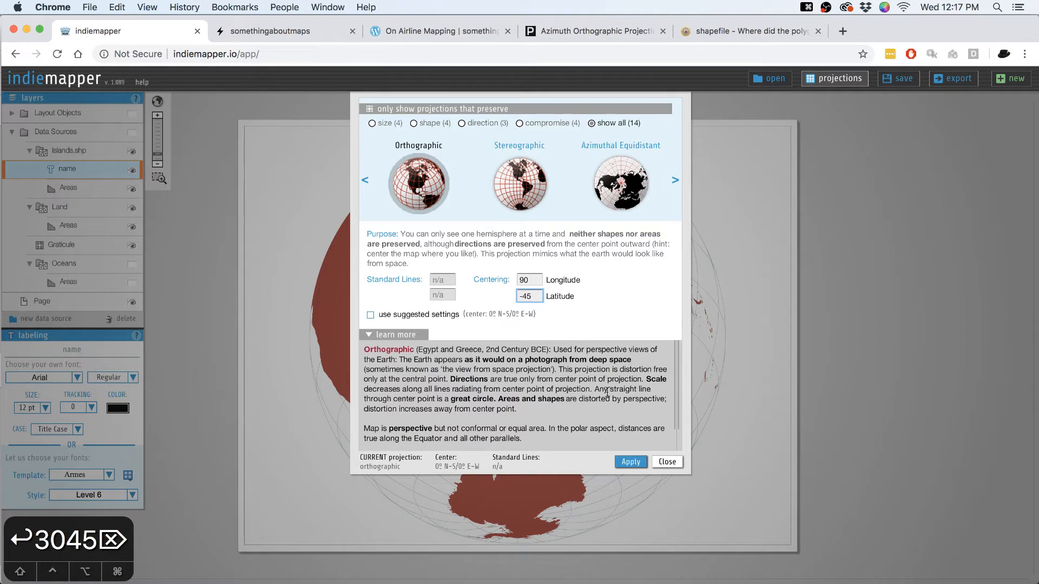
click(631, 461)
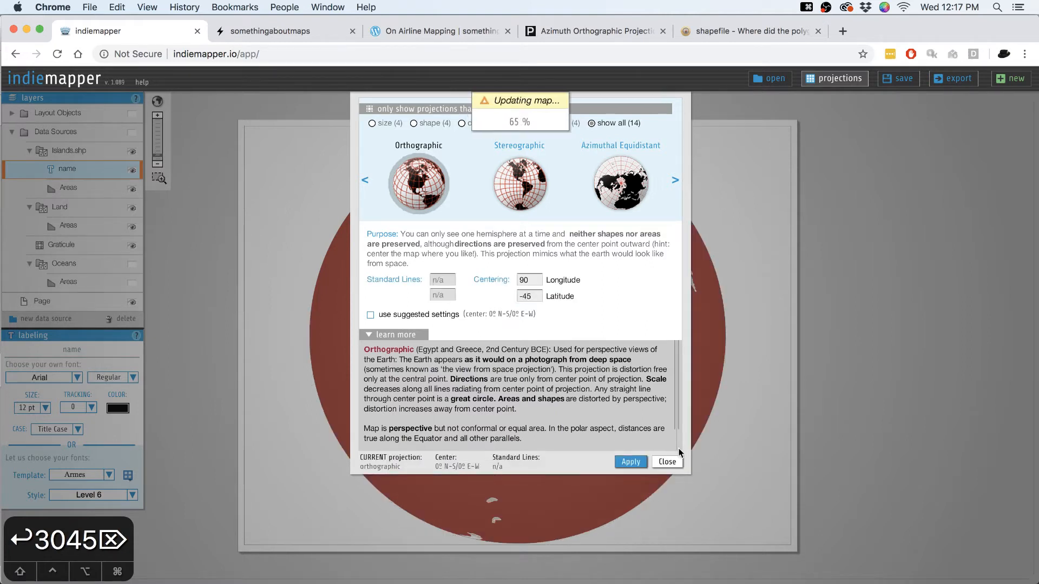
click(670, 461)
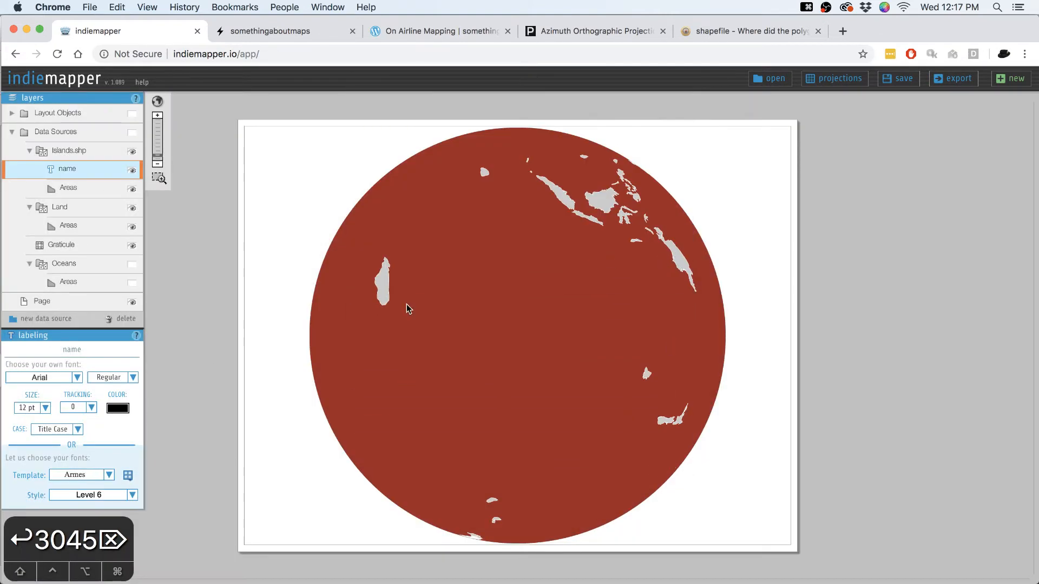
Set the font size of the Islands.shp name labels to 6 pt
click(25, 408)
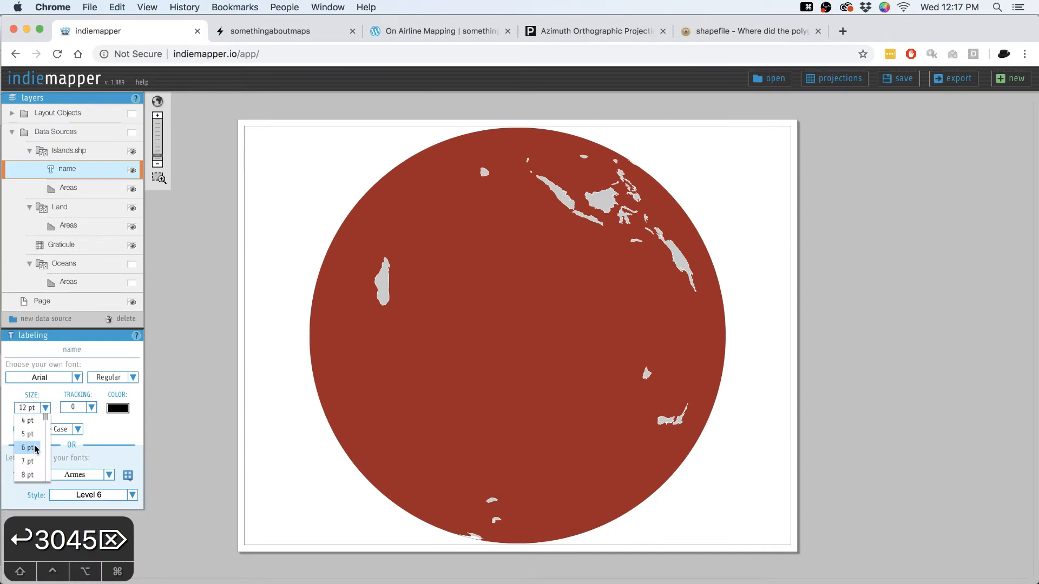
scroll(32, 447, up, 4)
click(29, 447)
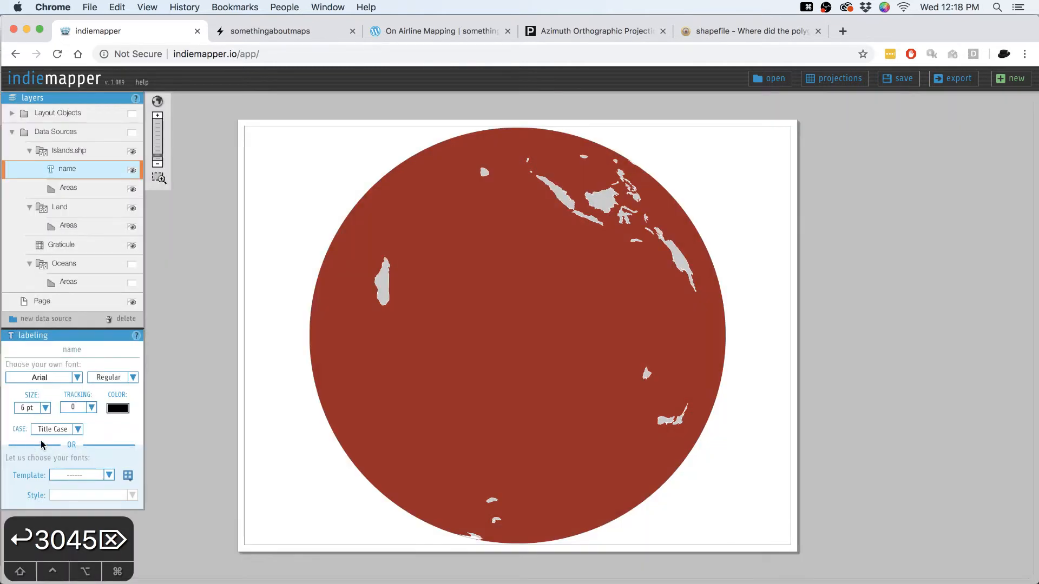
Export the map as a layered SVG named Untitled.svg to the Desktop, replacing the existing file
click(947, 88)
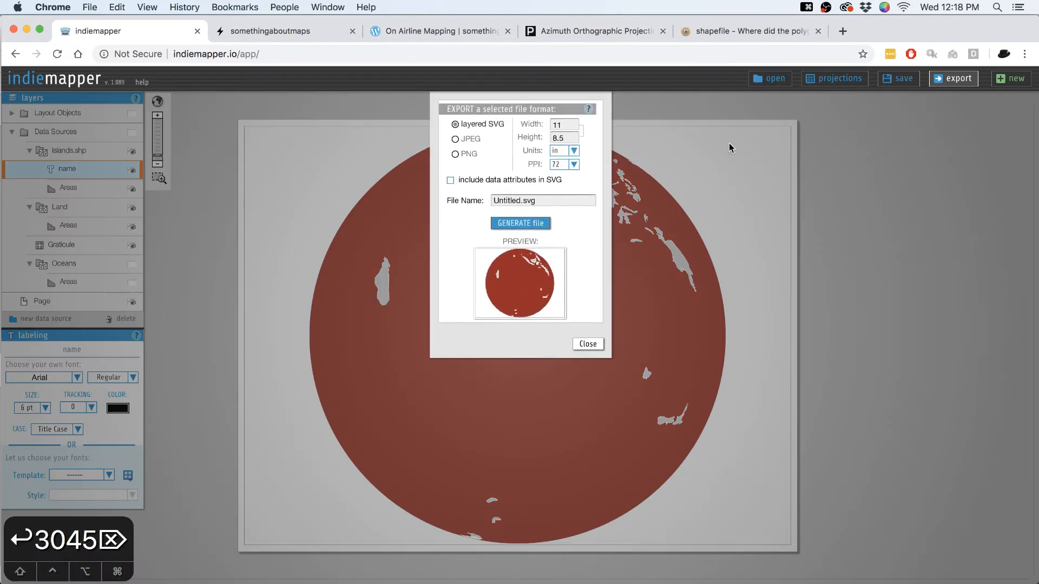
click(543, 224)
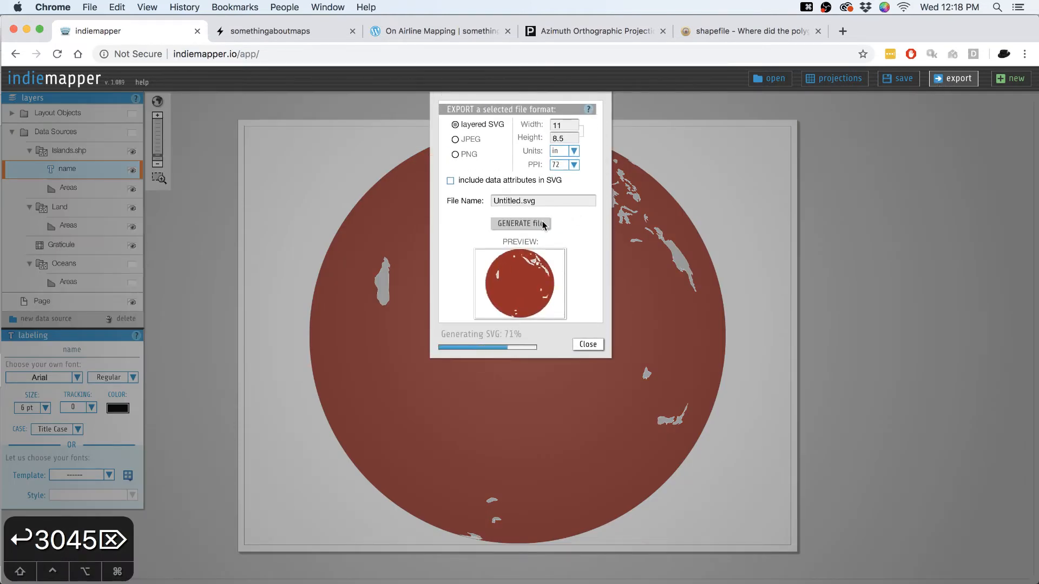
click(544, 222)
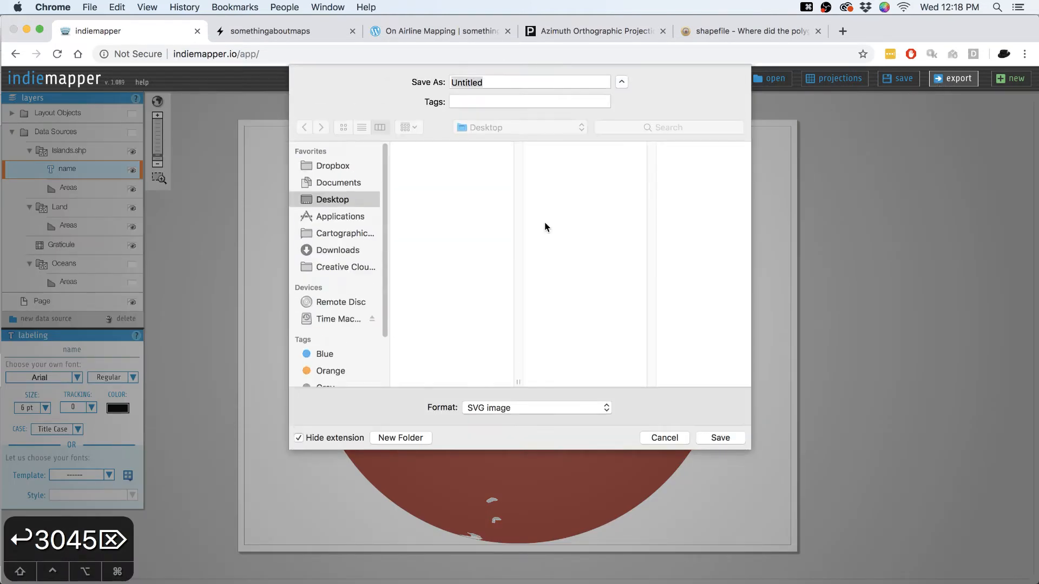
click(709, 438)
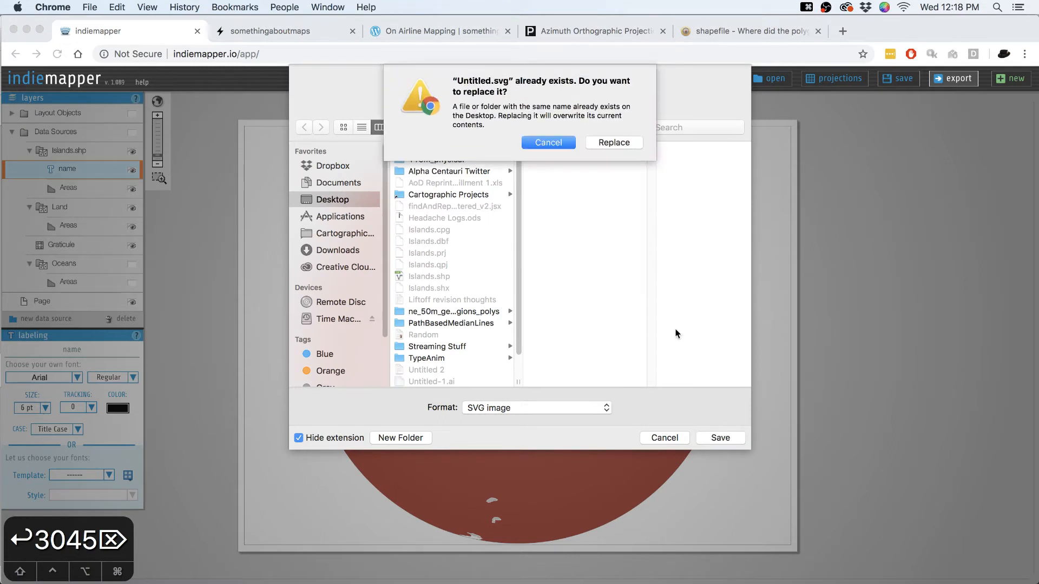
click(632, 139)
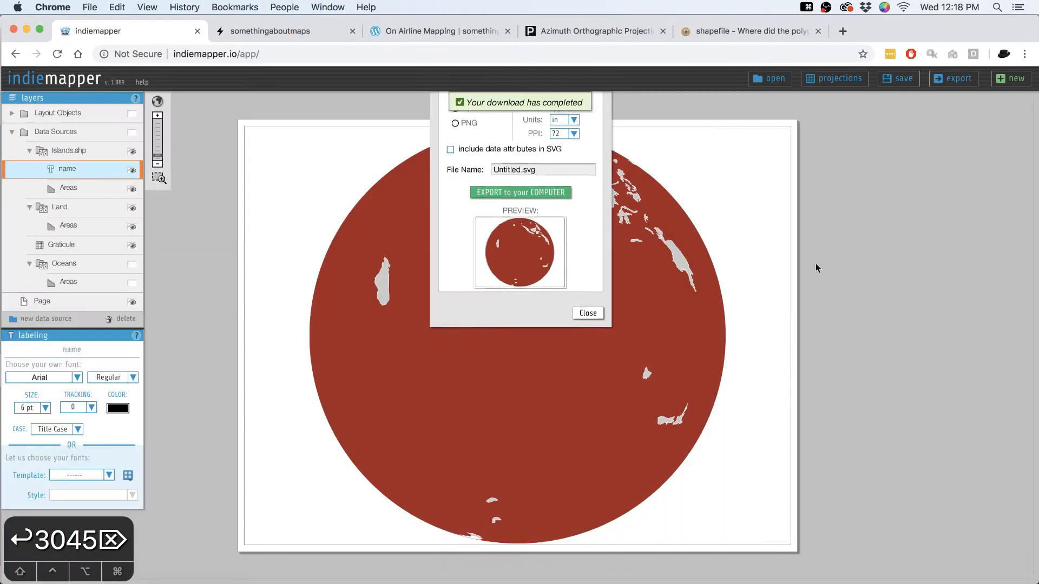
click(587, 313)
Switch to Illustrator and revert Untitled.svg to its saved version
key(super+Tab)
key(super+Tab)
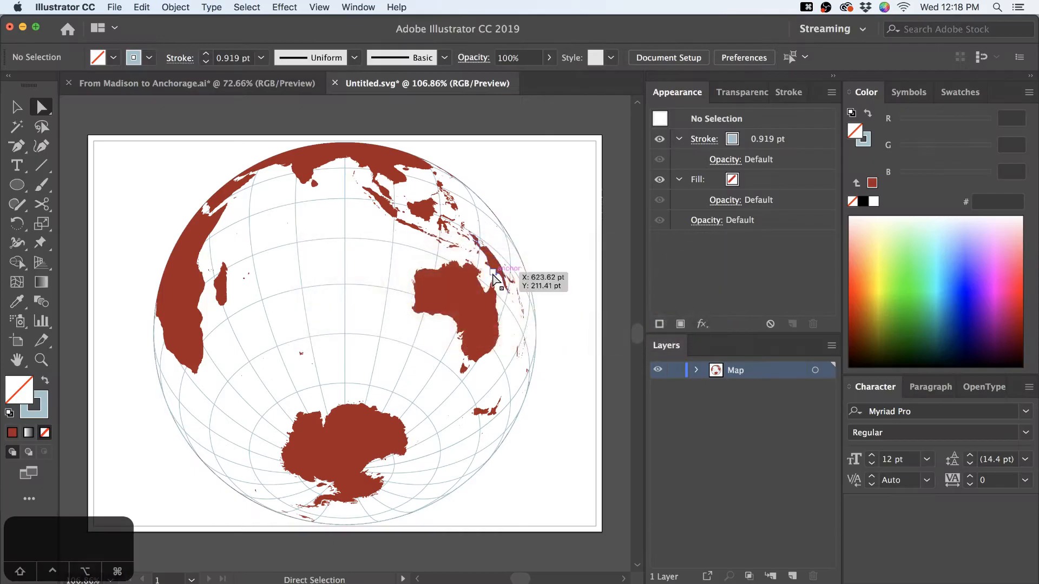
click(114, 7)
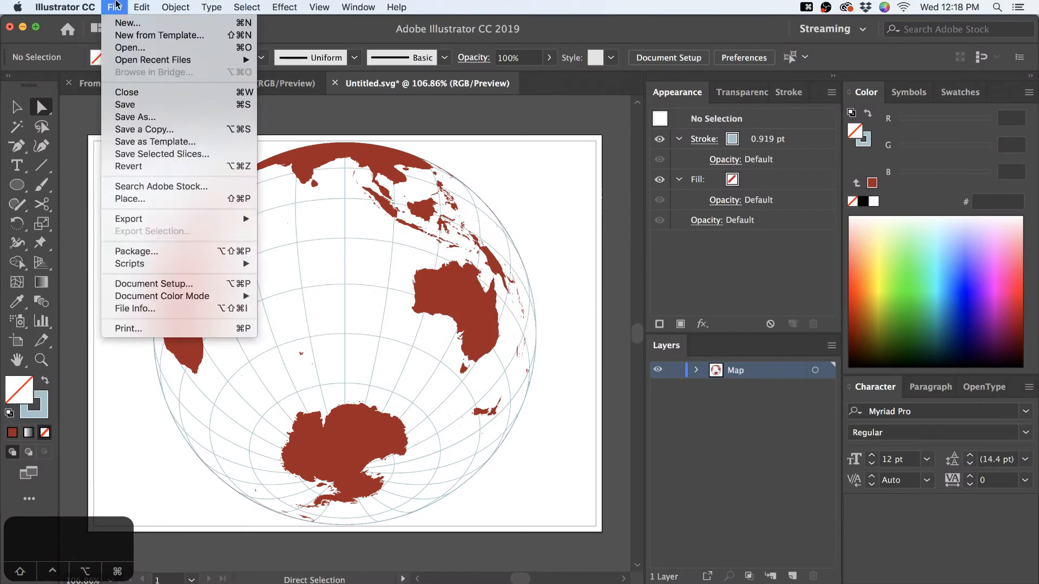
click(128, 168)
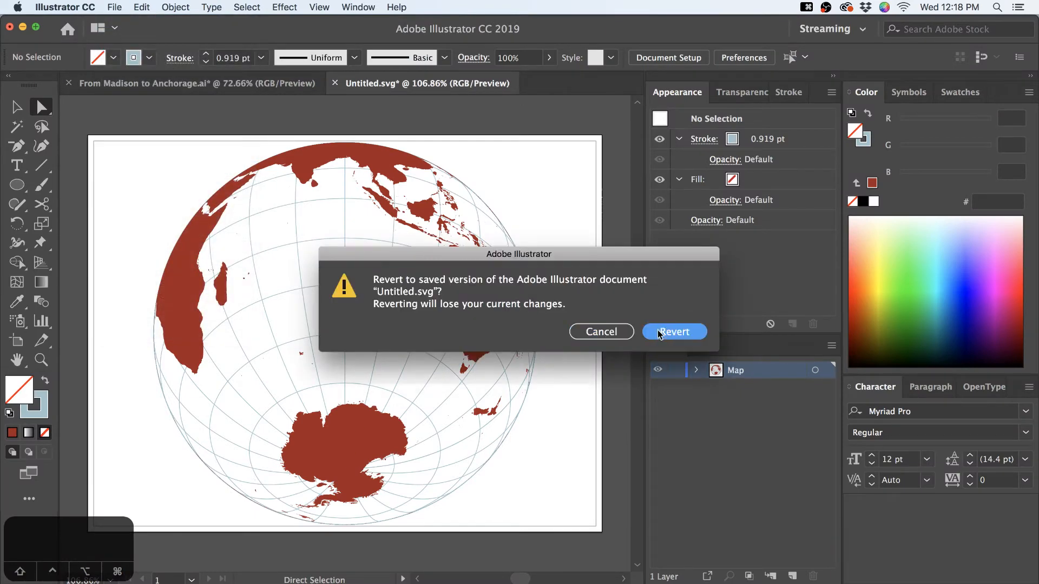
click(659, 332)
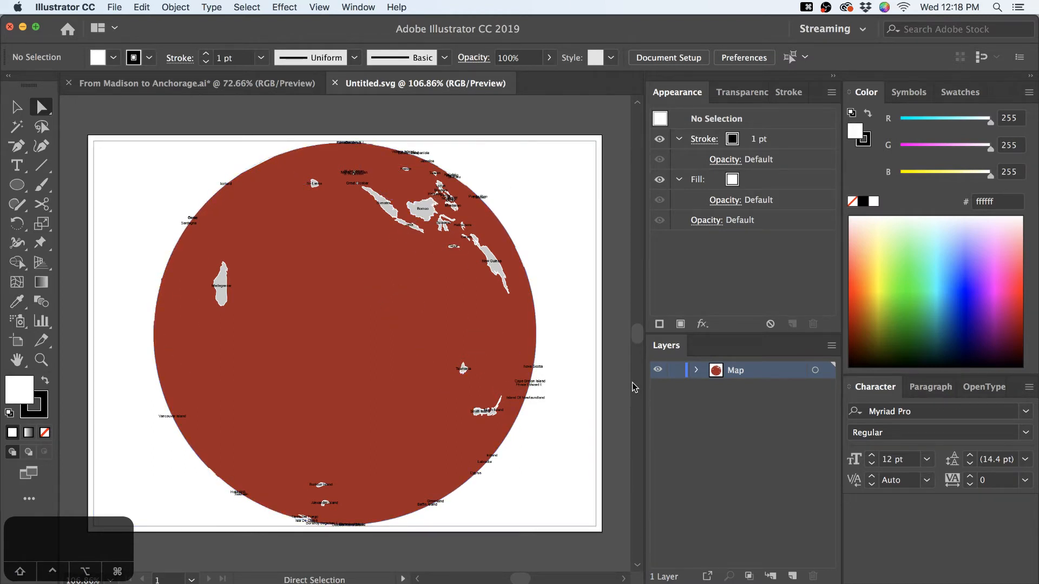
Delete the red circle covering the globe and the stray graticule shapes over the map
key(a)
click(360, 336)
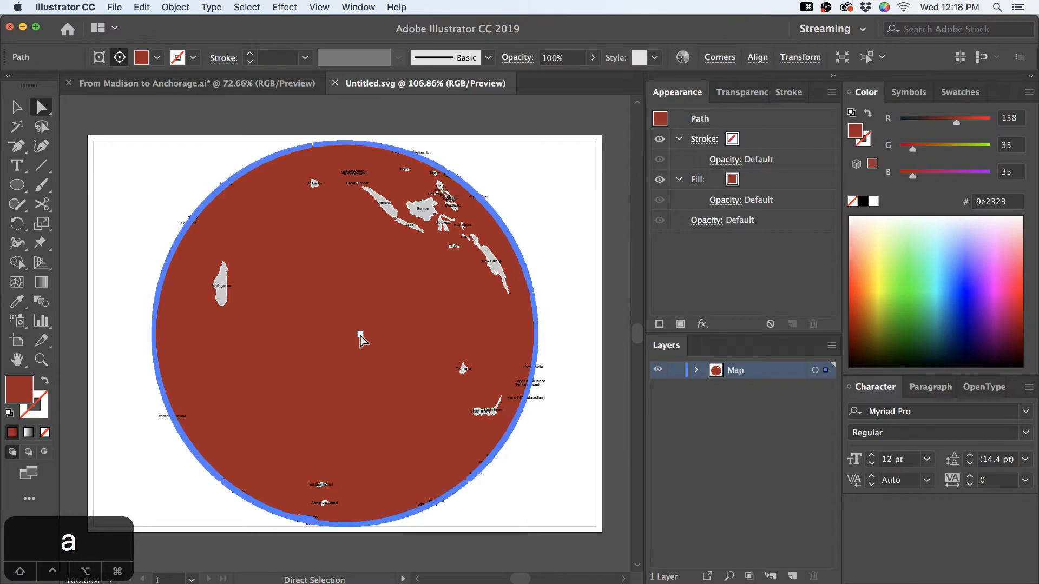
key(BackSpace)
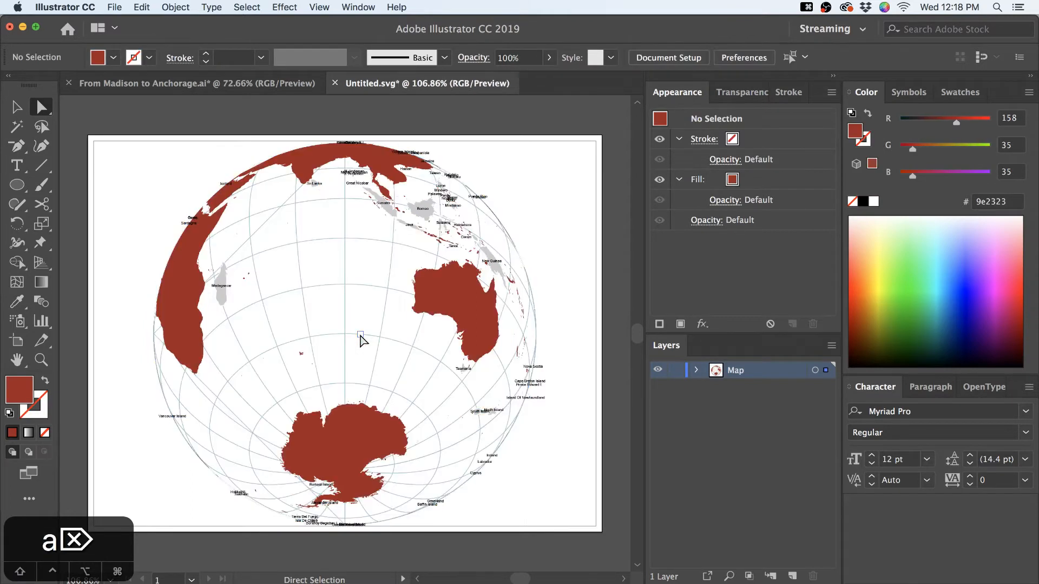
click(267, 223)
key(BackSpace)
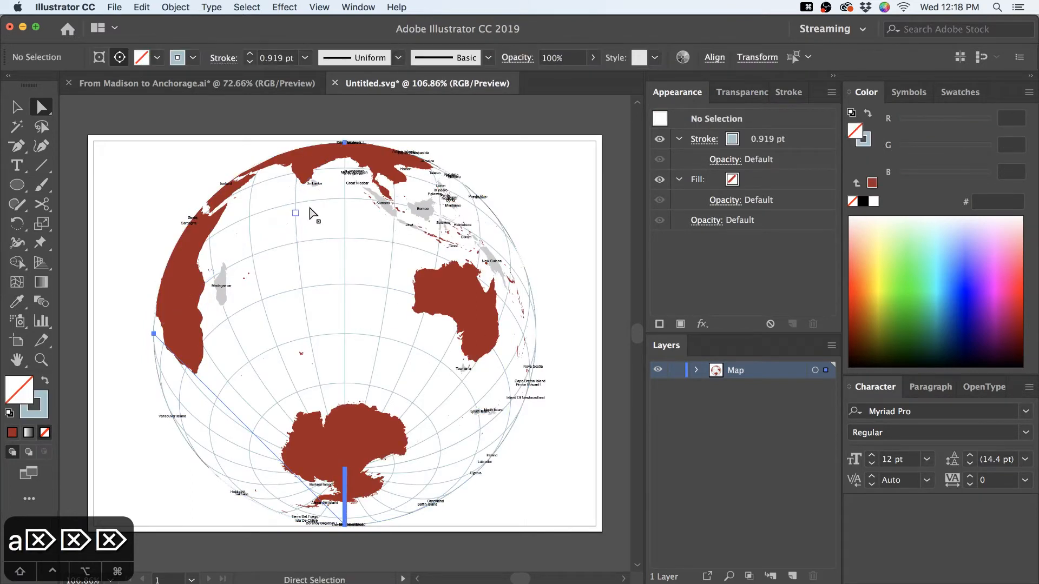
click(343, 499)
key(BackSpace)
click(552, 127)
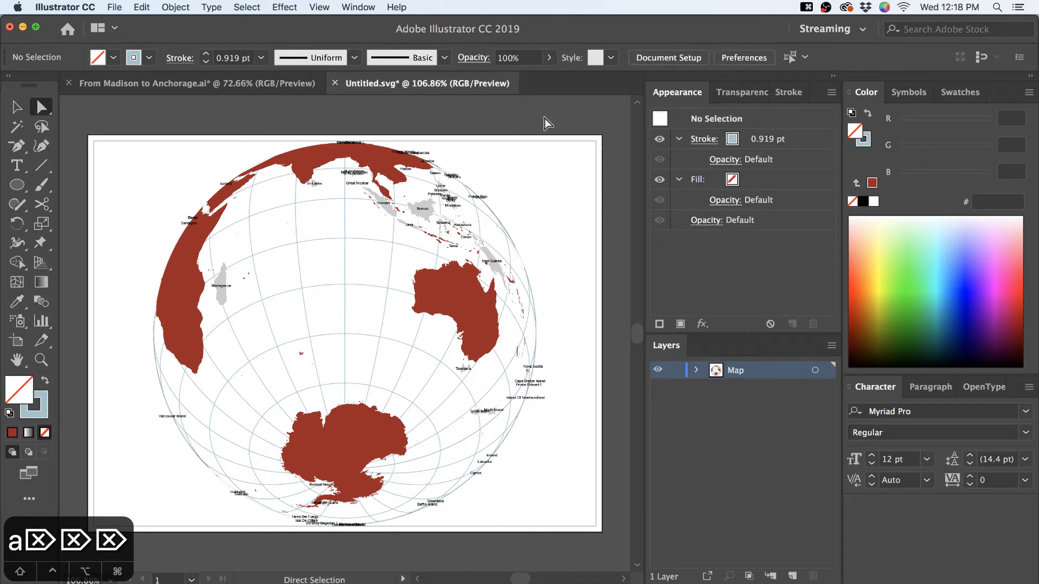
Expand the Map layer and toggle the visibility of its clip groups to identify what each contains
click(696, 370)
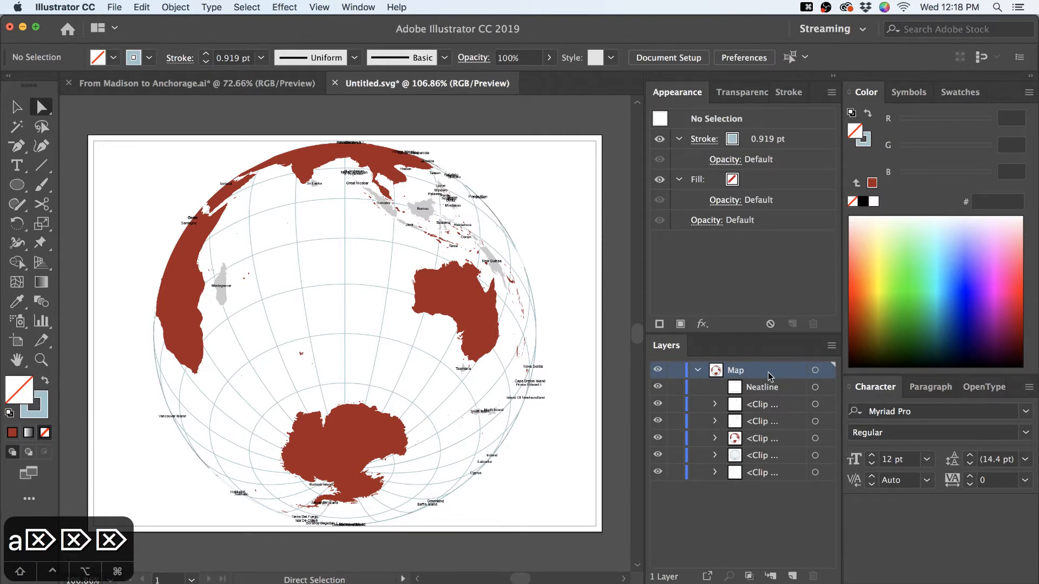
click(750, 475)
click(751, 454)
click(751, 439)
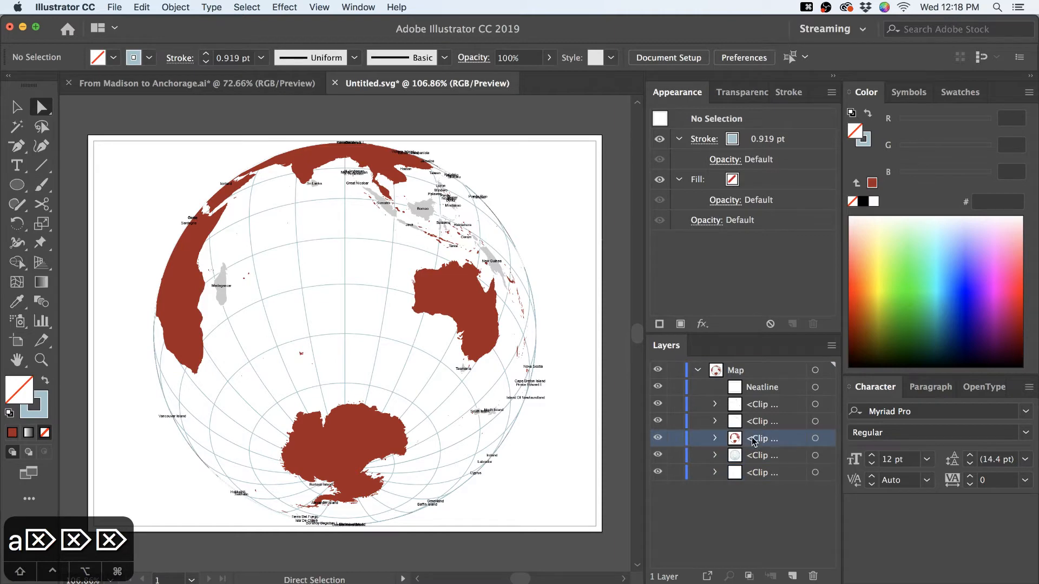
click(753, 424)
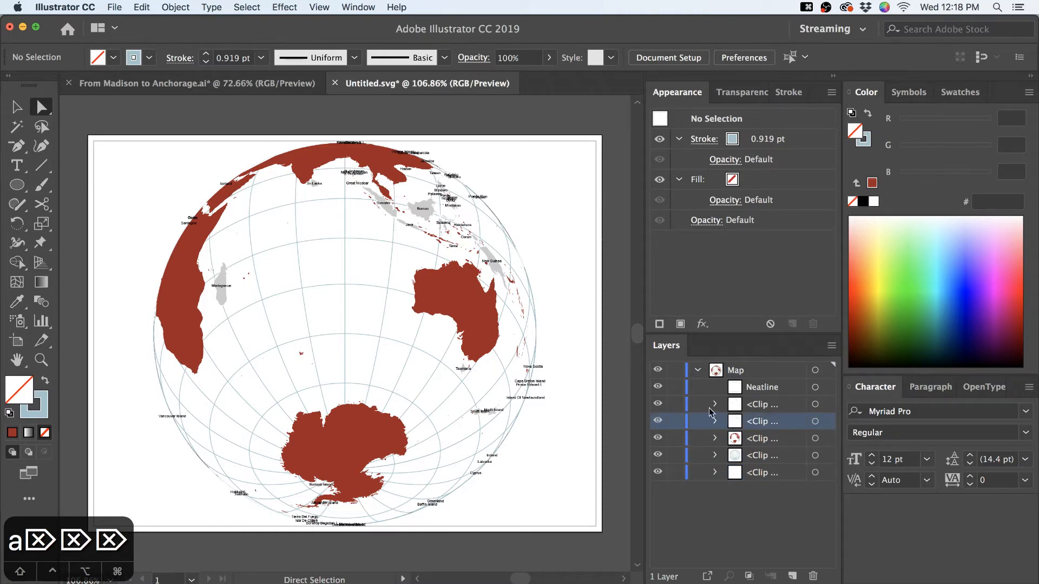
drag(657, 404, 651, 473)
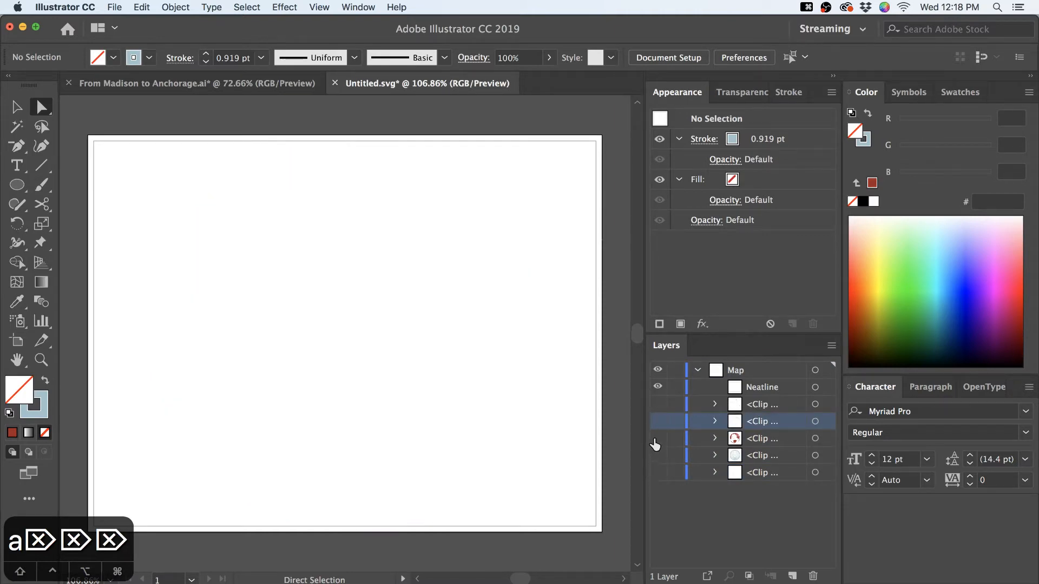
click(657, 439)
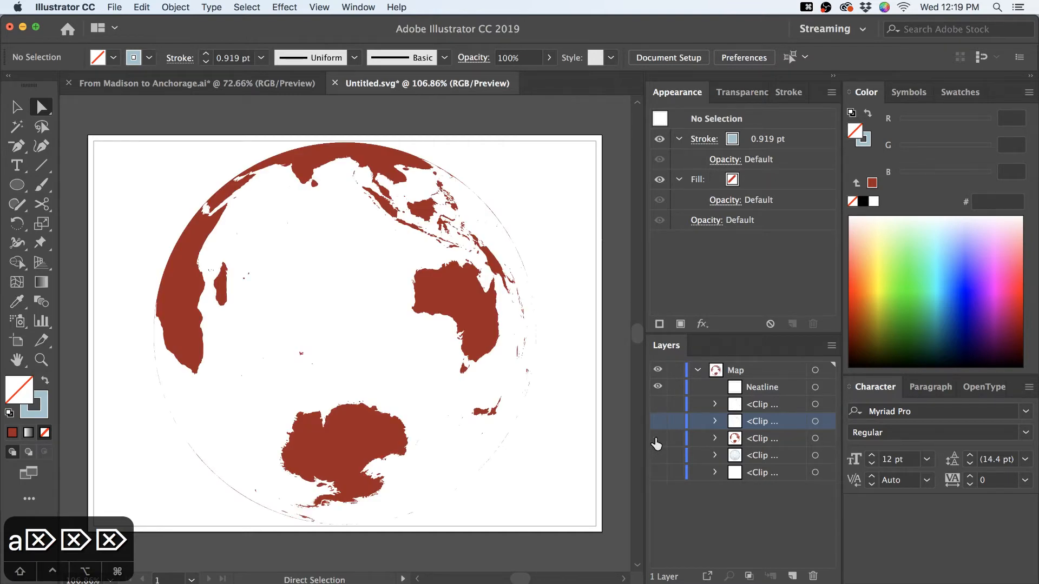
click(657, 439)
click(657, 455)
click(657, 457)
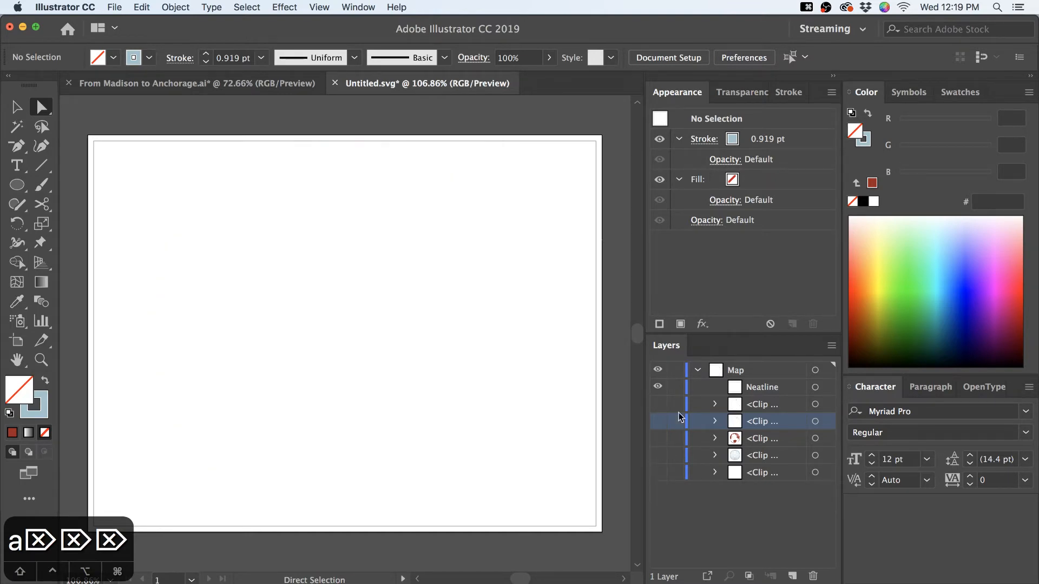
click(730, 374)
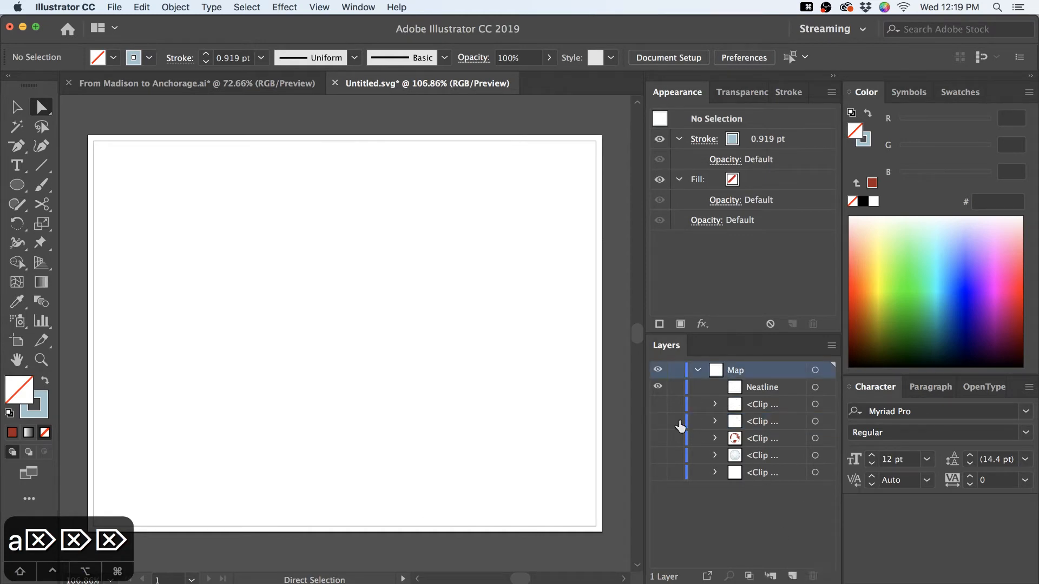
drag(657, 404, 657, 474)
Try to release the clipping masks on all artwork in the Map layer
click(815, 371)
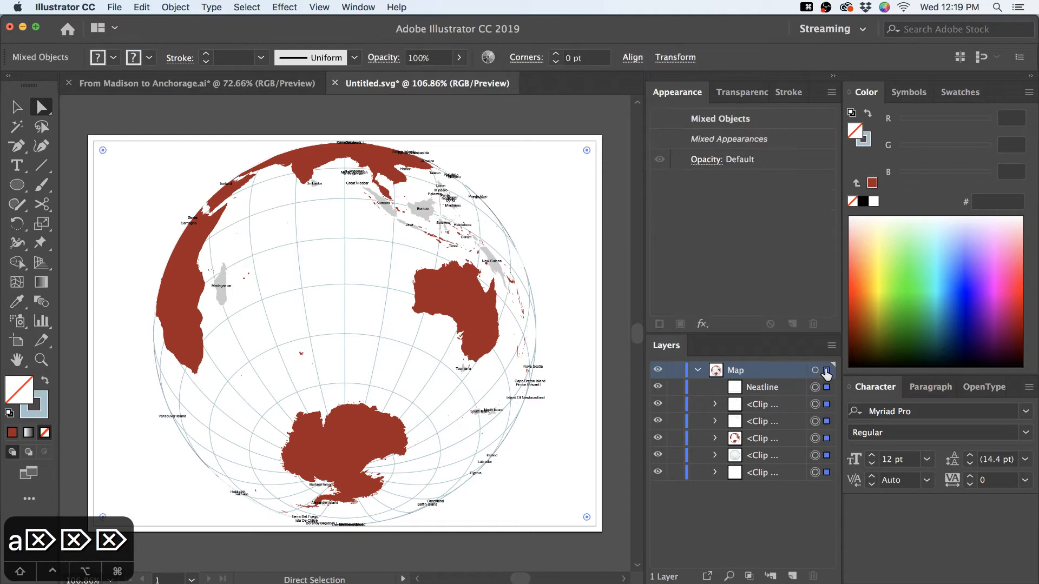
click(176, 7)
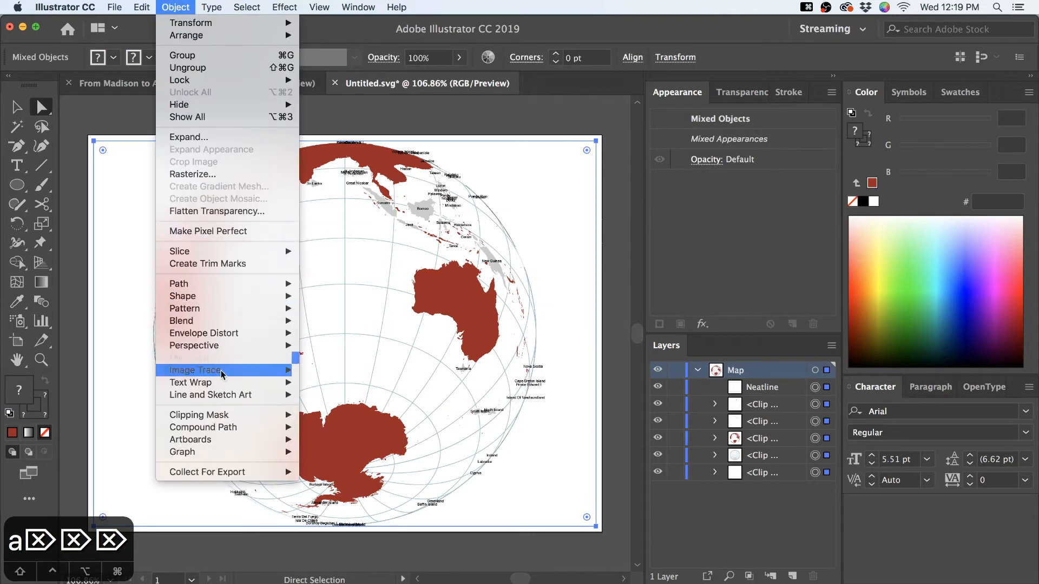
mouse_move(232, 420)
click(329, 428)
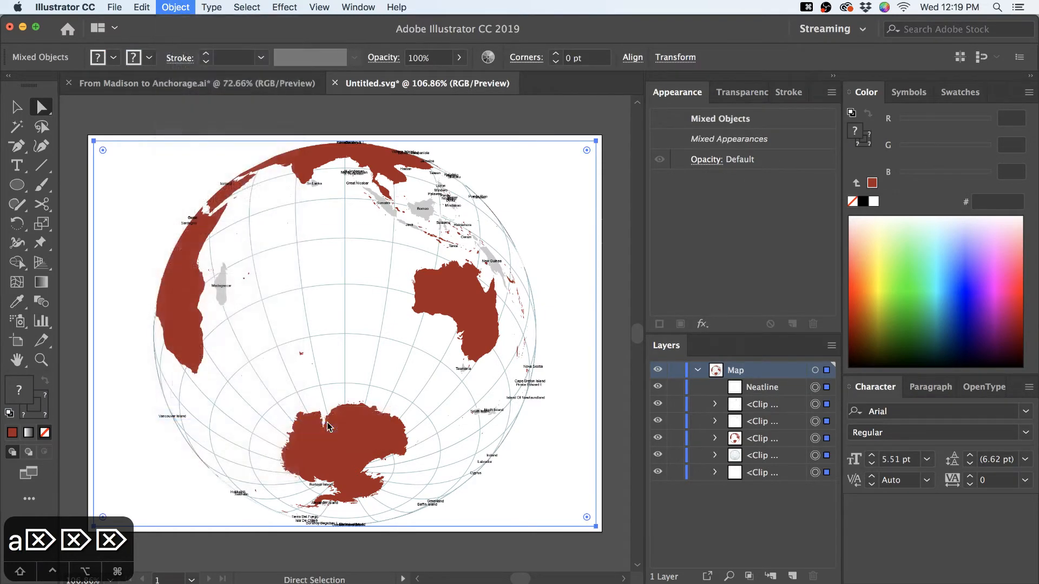
key(super+z)
click(622, 194)
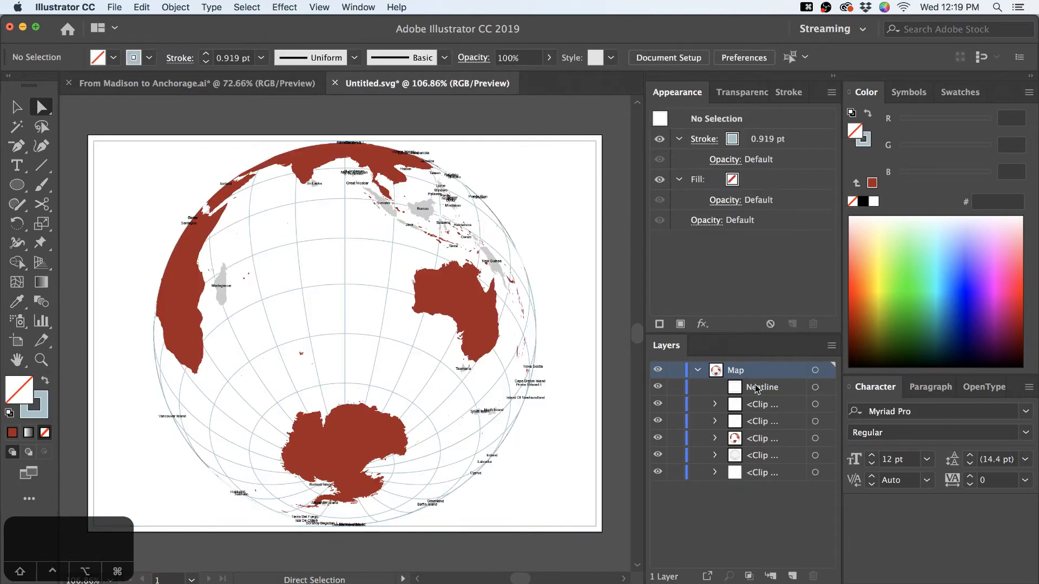
Create a layer named Land and move the clip group with the red landmasses into it
click(791, 576)
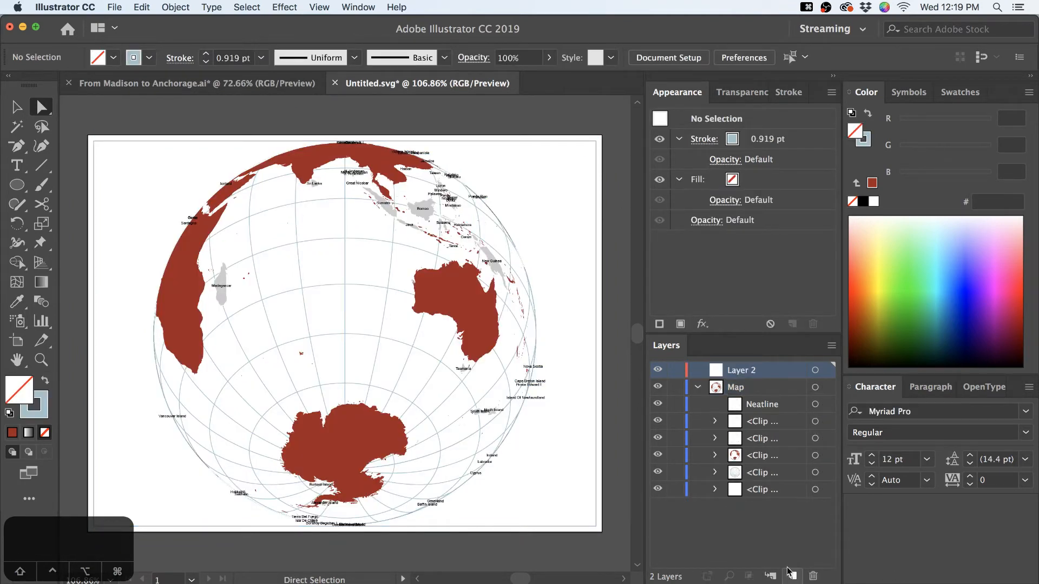
double_click(752, 371)
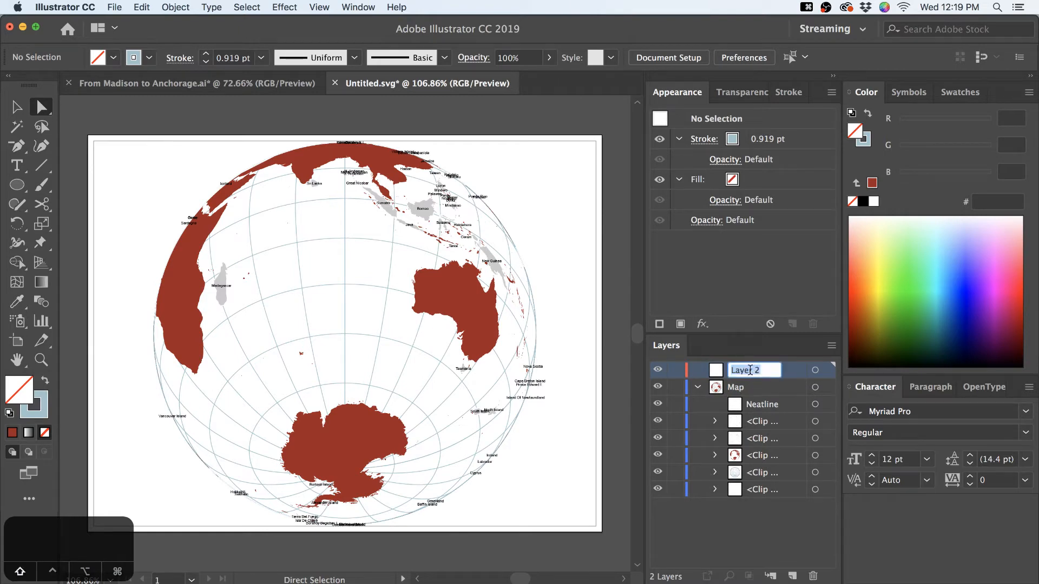
text(Land)
key(Return)
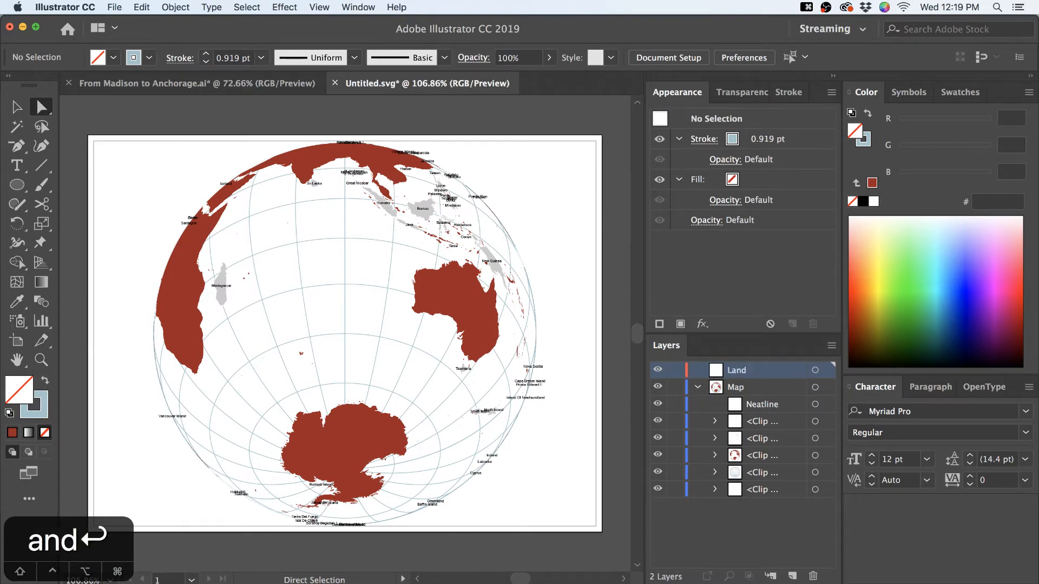
drag(779, 457, 757, 374)
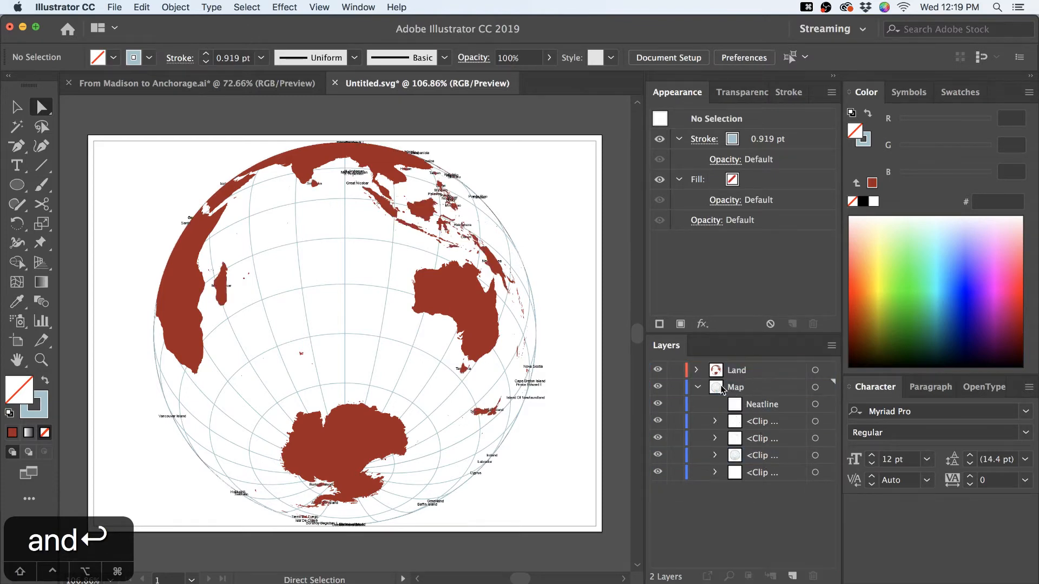
Hide the Land layer
click(657, 371)
click(794, 579)
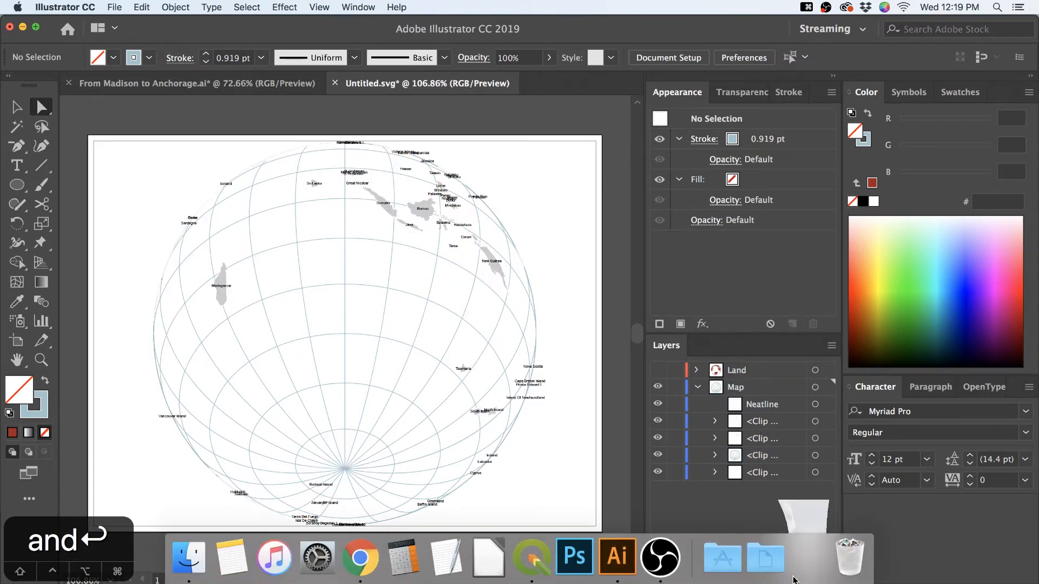
click(23, 26)
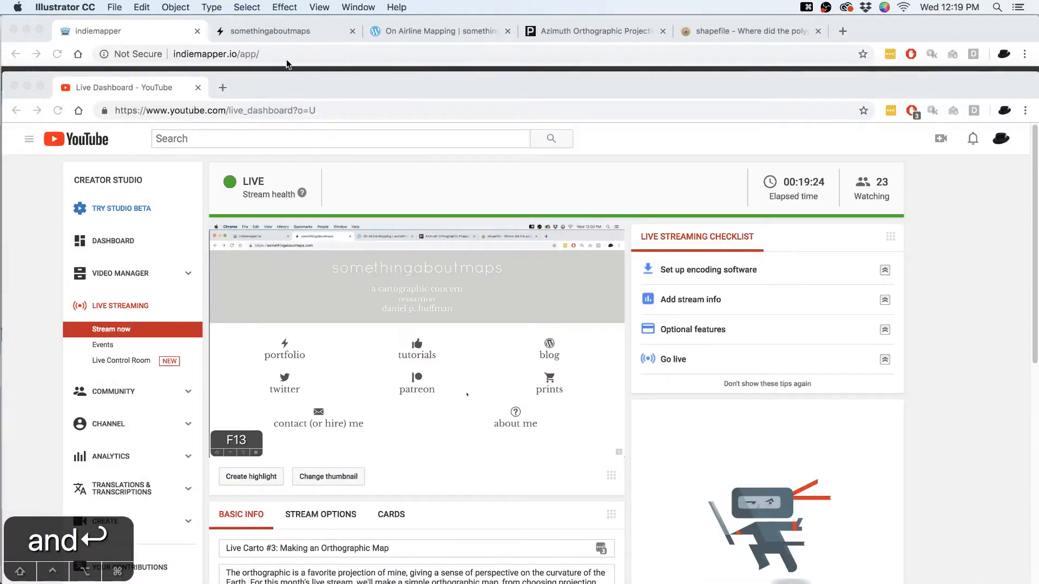
click(284, 34)
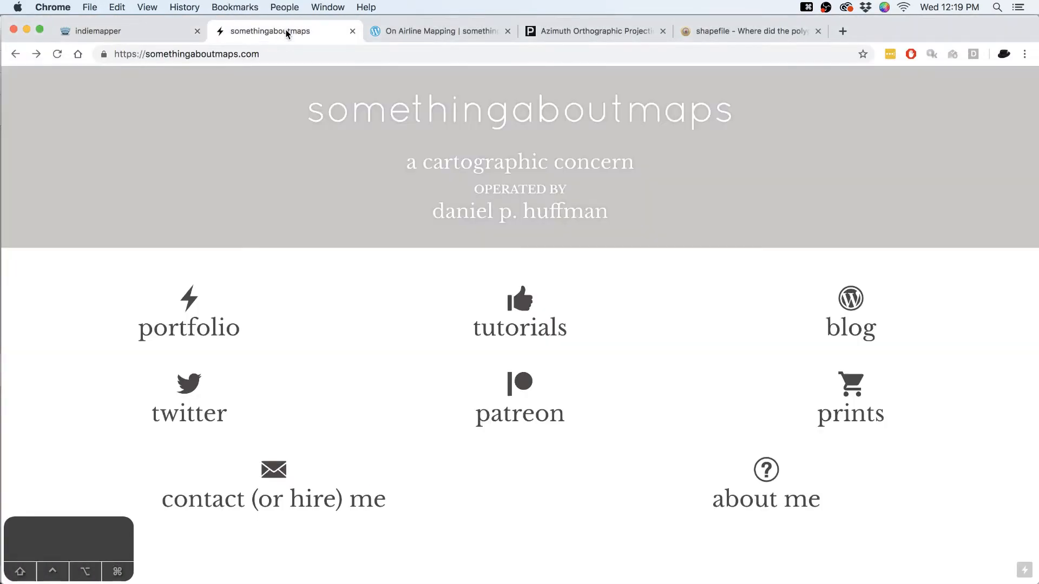
key(super+1)
key(super+Tab)
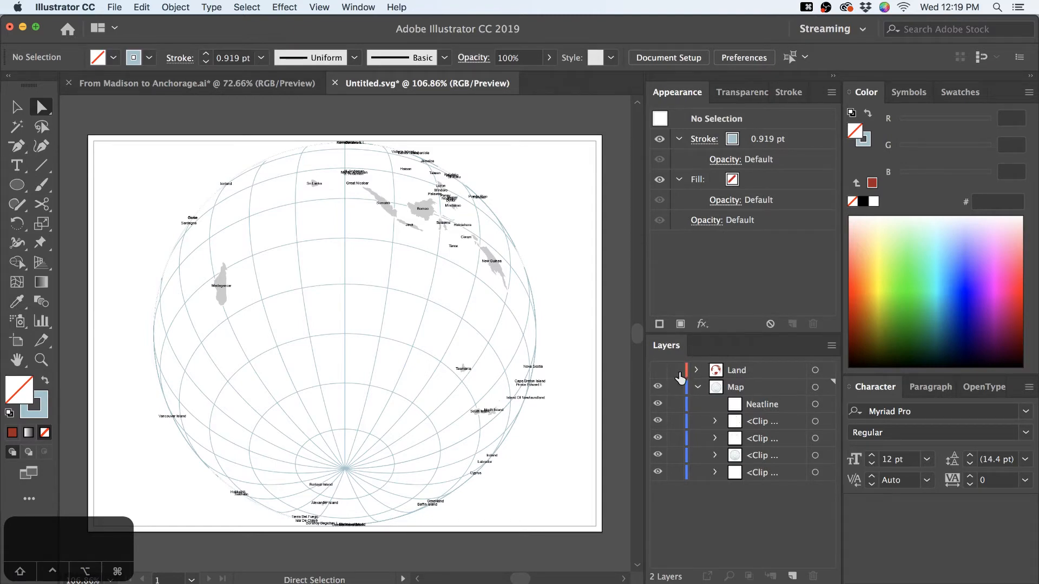
Create a layer named Graticule and move the clip group with the globe's grid lines into it
click(792, 576)
double_click(742, 387)
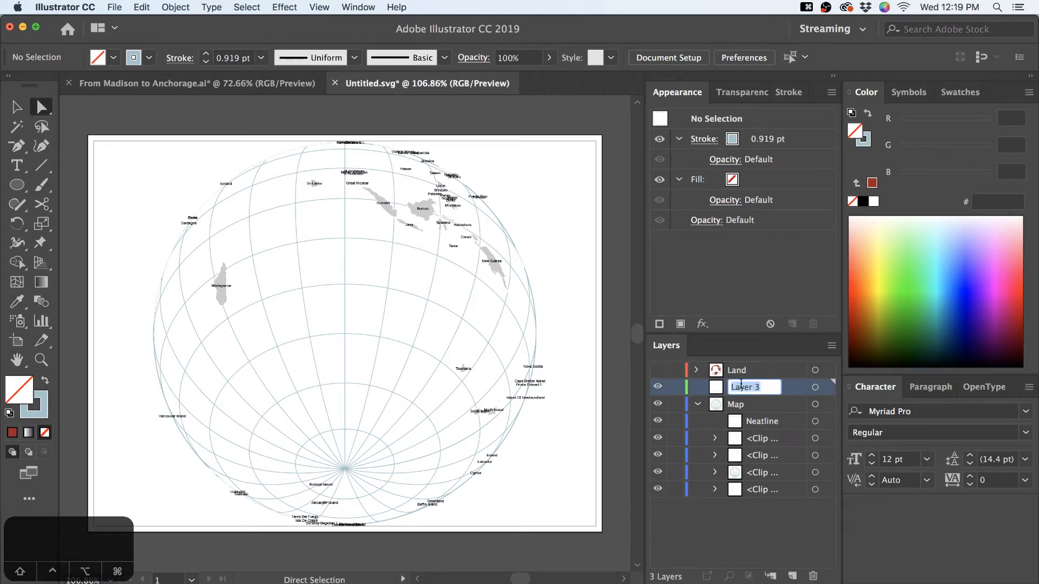
text(Graticule)
key(Return)
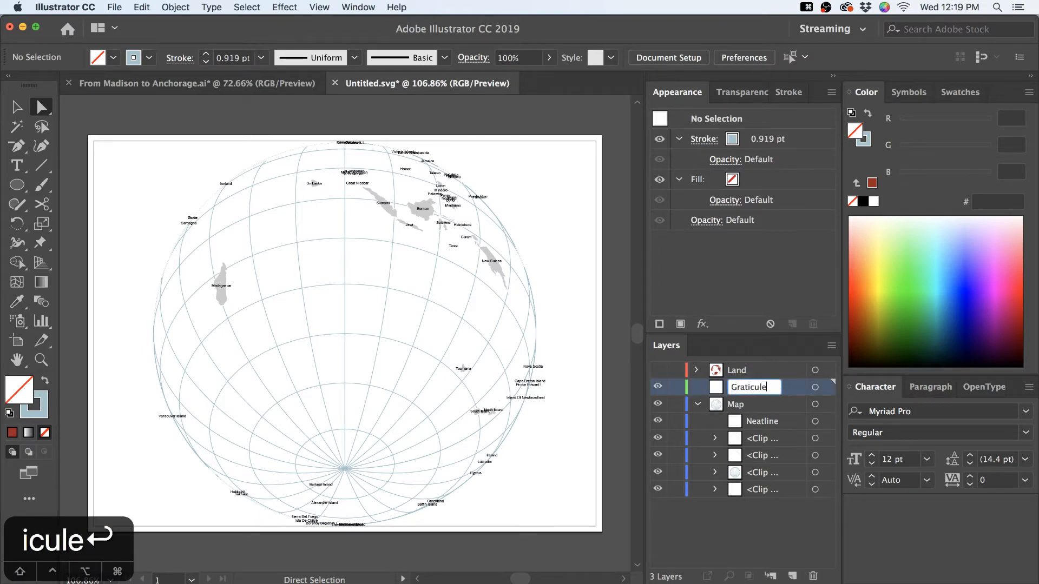
drag(757, 472, 737, 389)
Create a layer named Labels and move the clip group with the island names into it
click(791, 576)
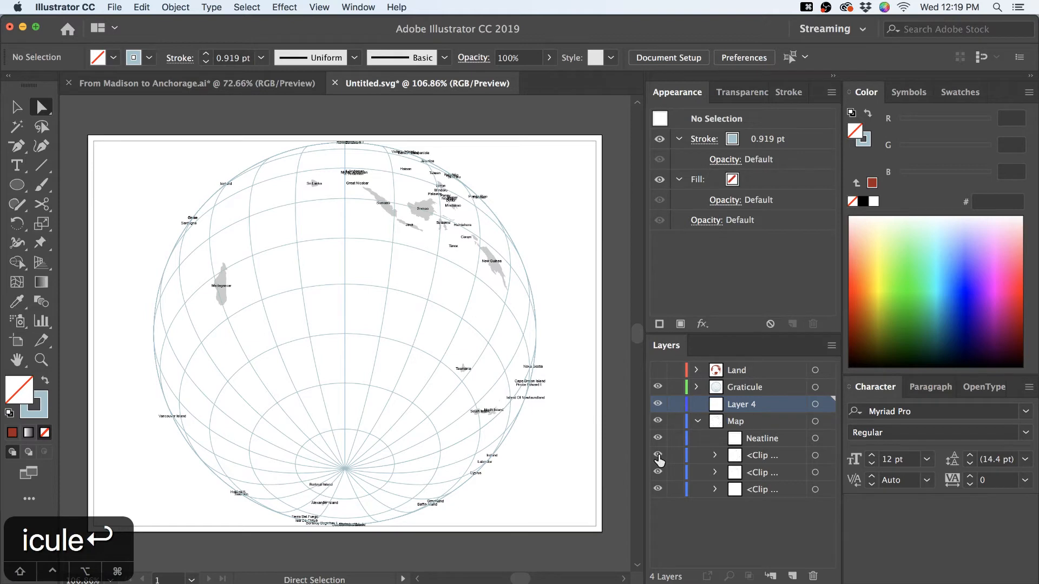
click(658, 458)
click(658, 459)
double_click(741, 404)
text(Labels)
key(Return)
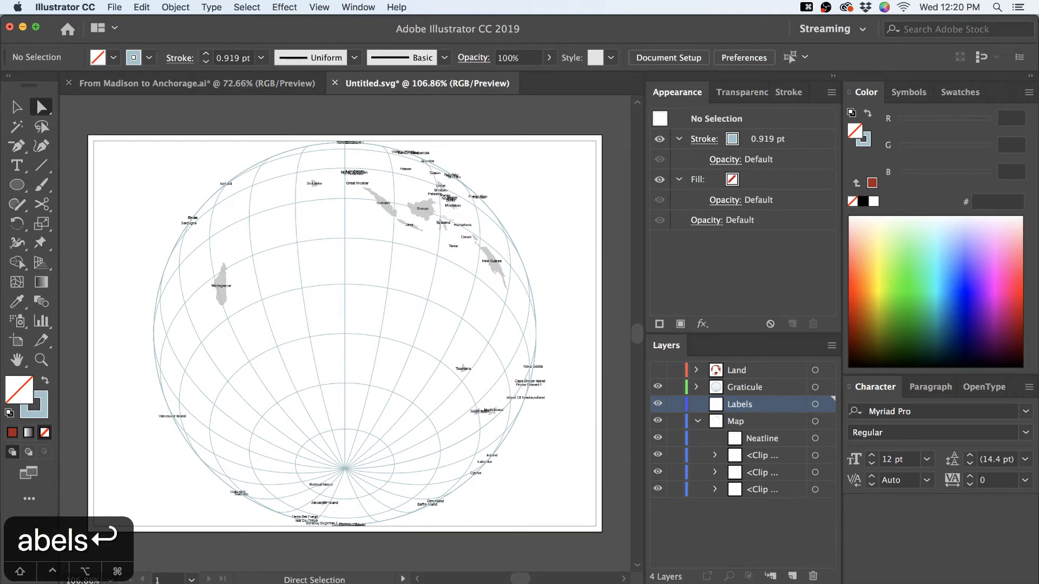
drag(751, 457, 741, 407)
Hide the Graticule and Labels layers and delete the clip group with the grey islands from the Map layer
drag(659, 403, 657, 385)
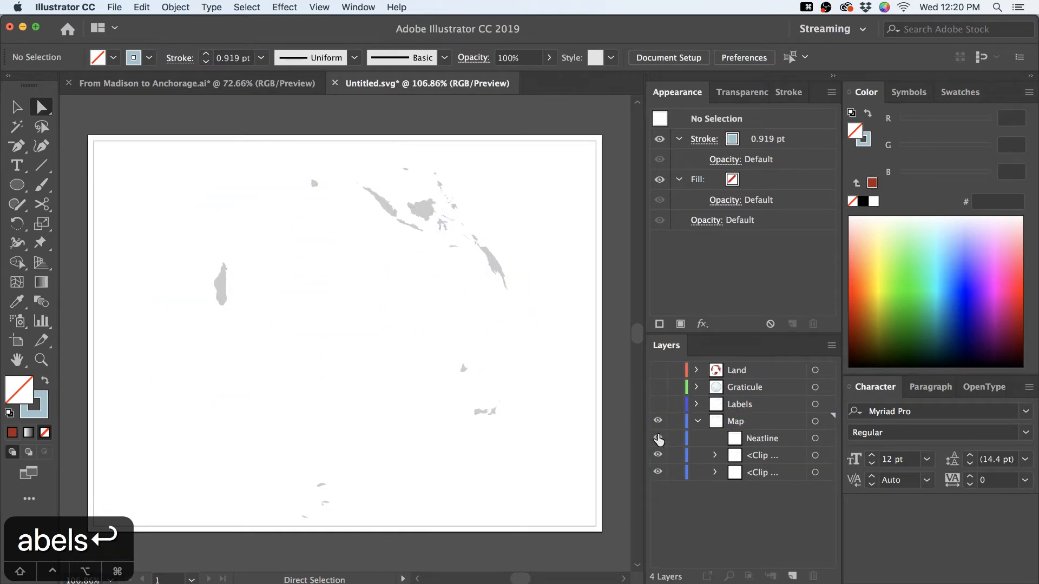
click(658, 455)
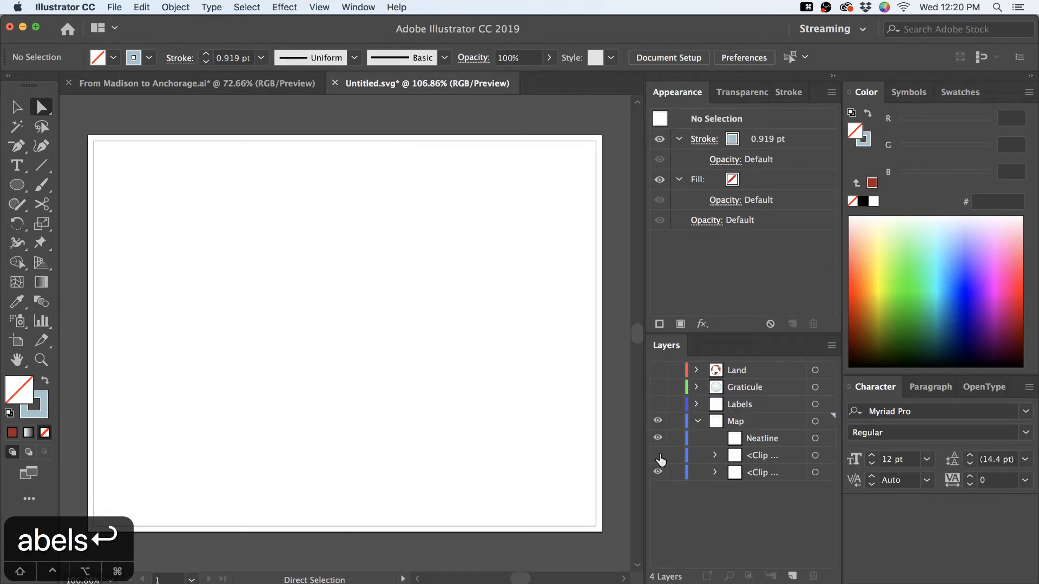
click(754, 457)
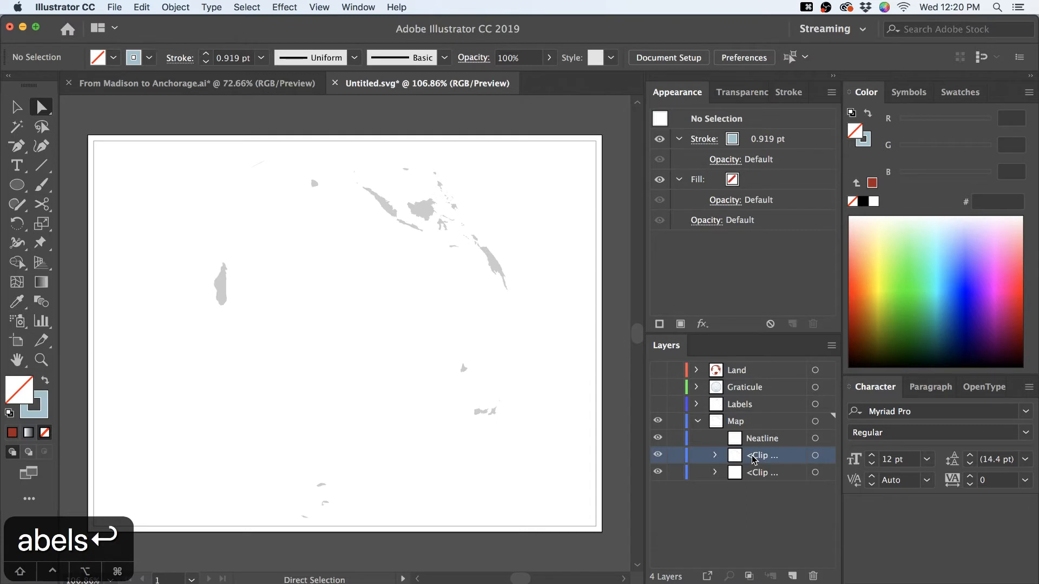
click(814, 574)
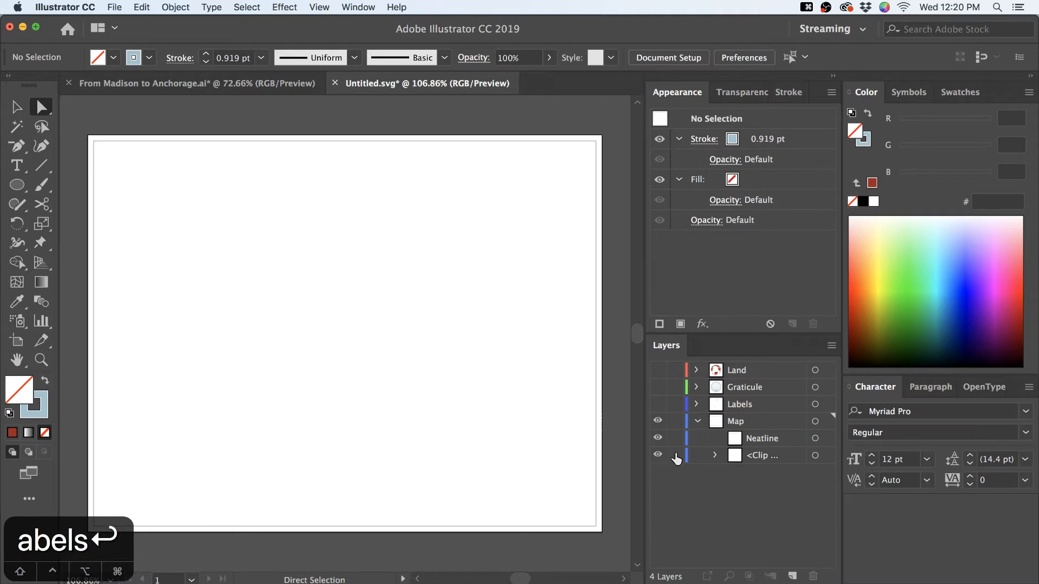
Inspect the last clip group in the Map layer, then delete the whole Map layer including the neatline
click(826, 455)
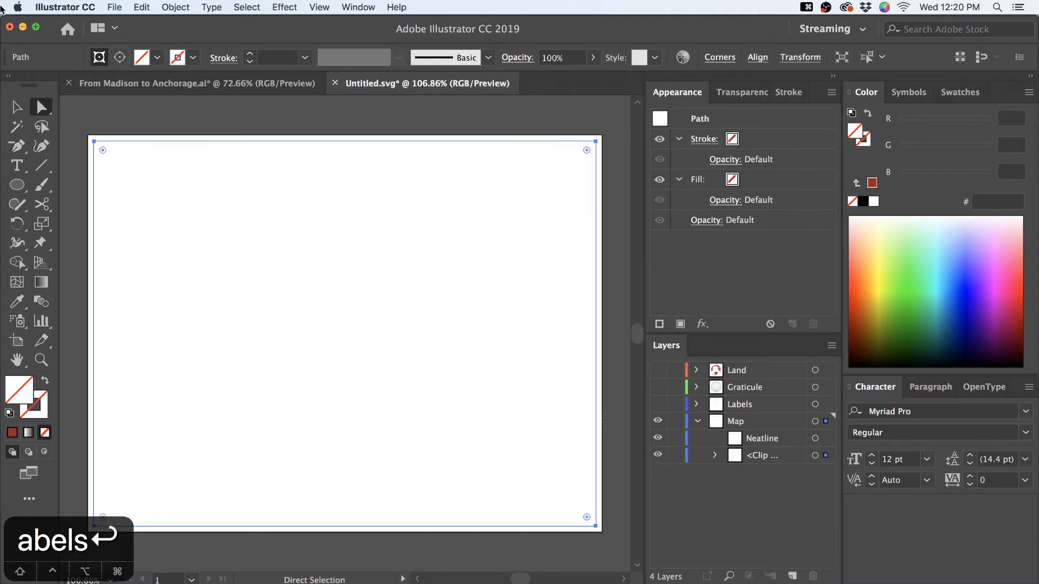
click(332, 206)
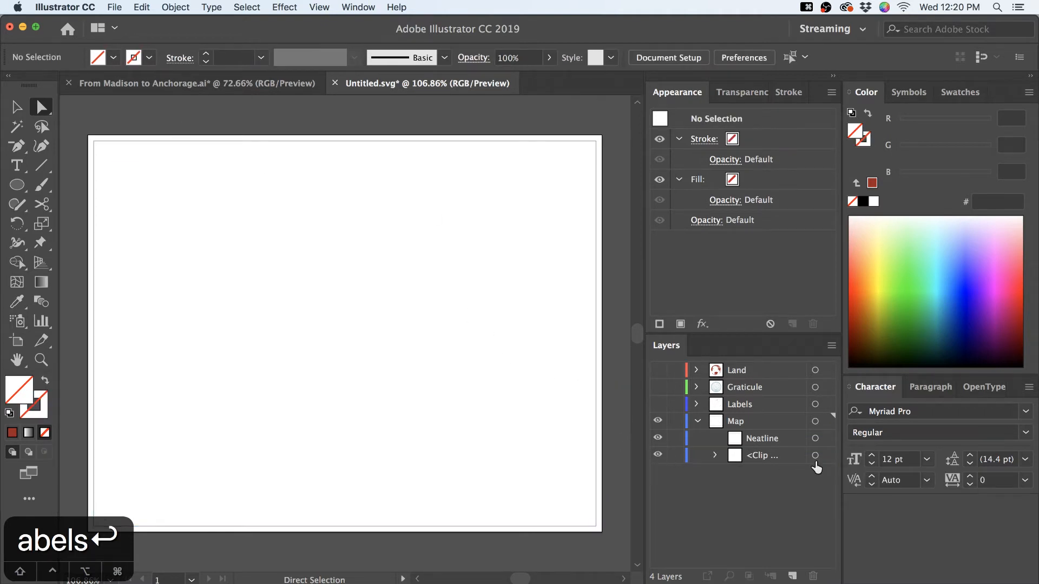
click(715, 455)
click(714, 456)
click(734, 423)
click(813, 576)
key(Return)
Show all three layers and stack them with Labels above Graticule and Land beneath both
drag(658, 370, 659, 405)
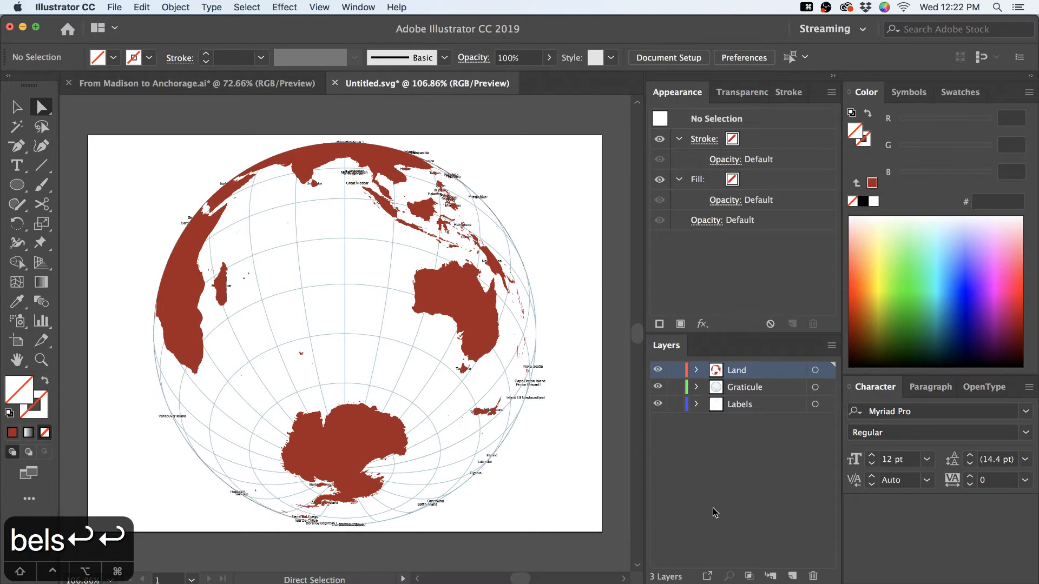
drag(765, 373, 765, 417)
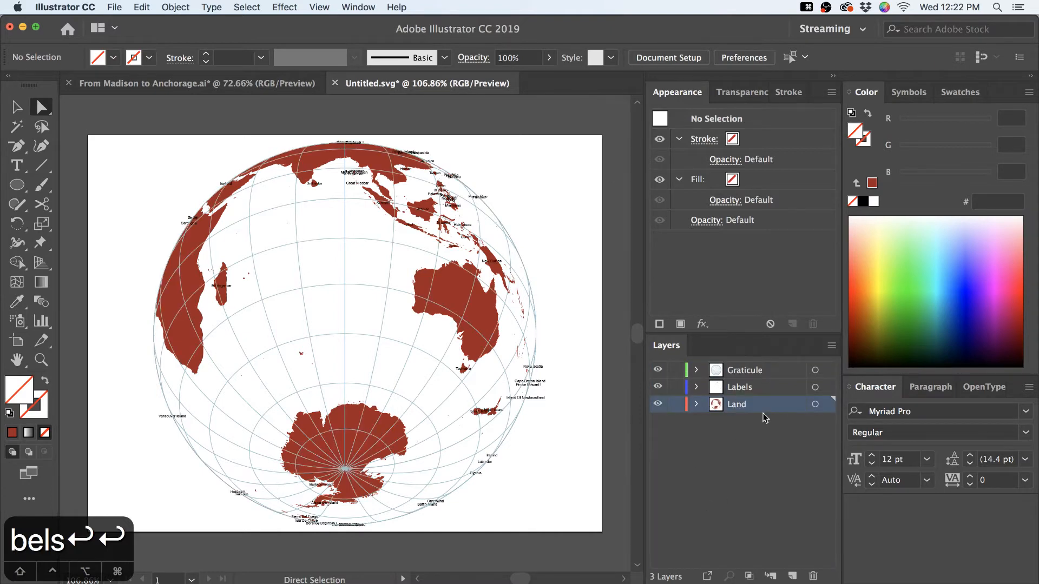
drag(753, 372, 760, 398)
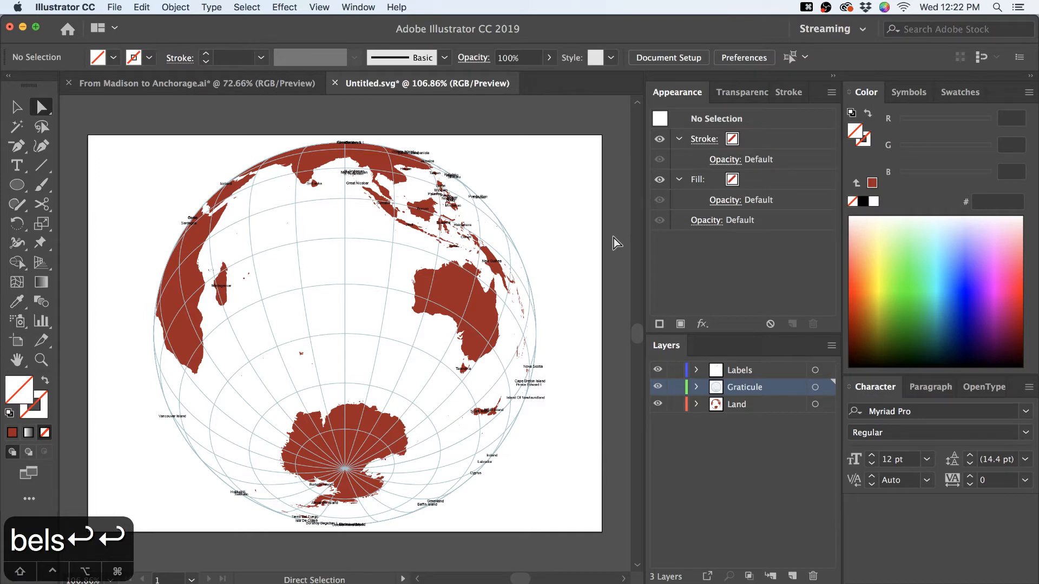
Select all artwork on the Labels, Graticule and Land layers and release its clipping masks
click(696, 388)
click(696, 387)
click(697, 387)
click(828, 405)
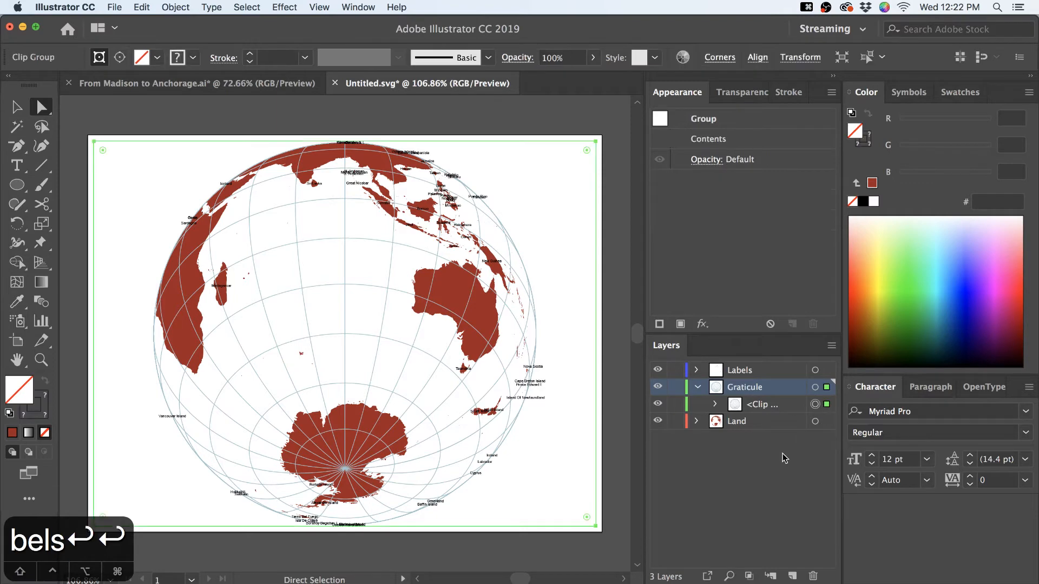
click(826, 371)
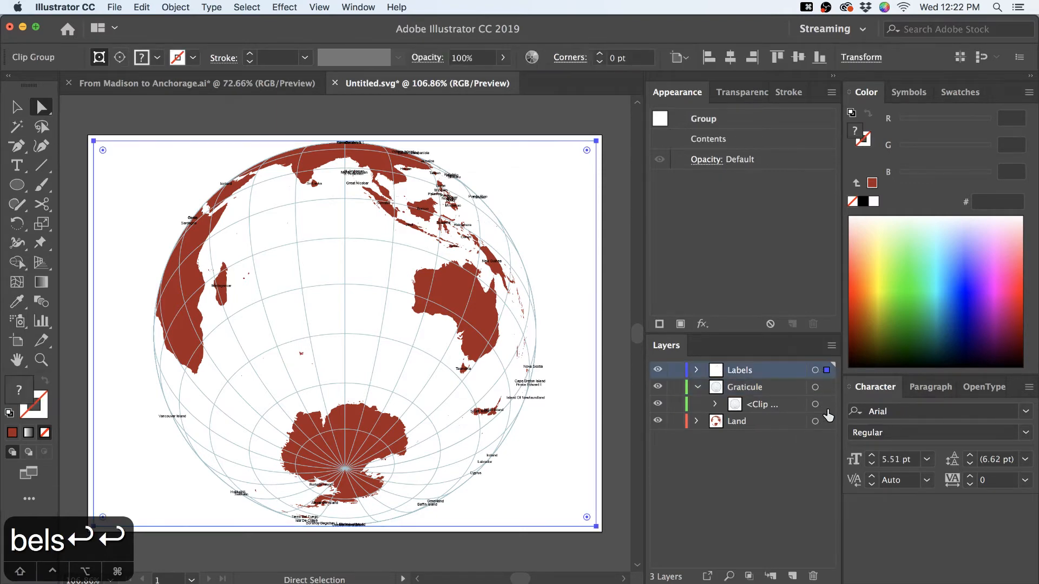
shift+click(826, 387)
shift+click(827, 421)
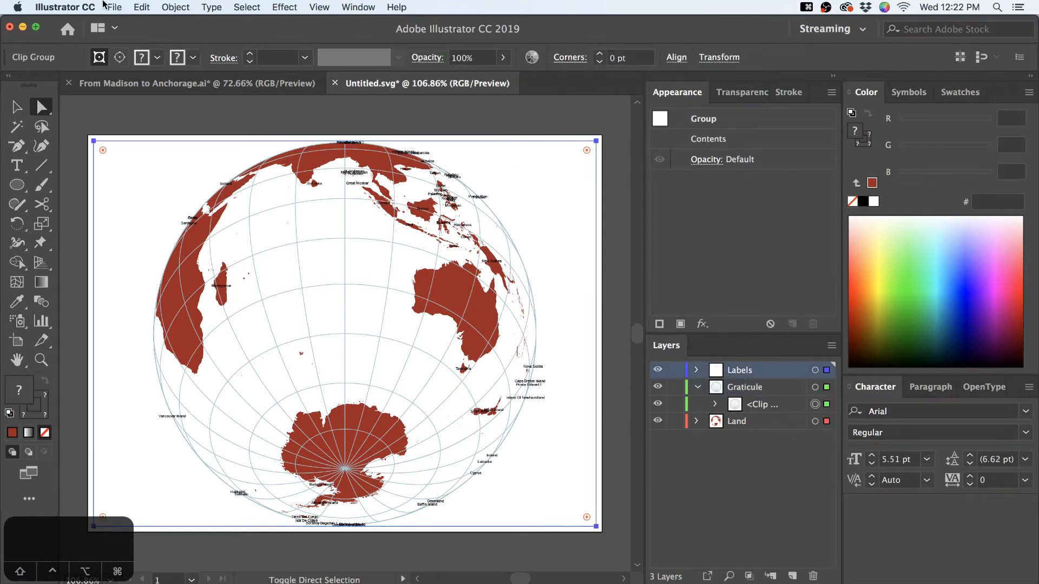
click(175, 7)
mouse_move(255, 415)
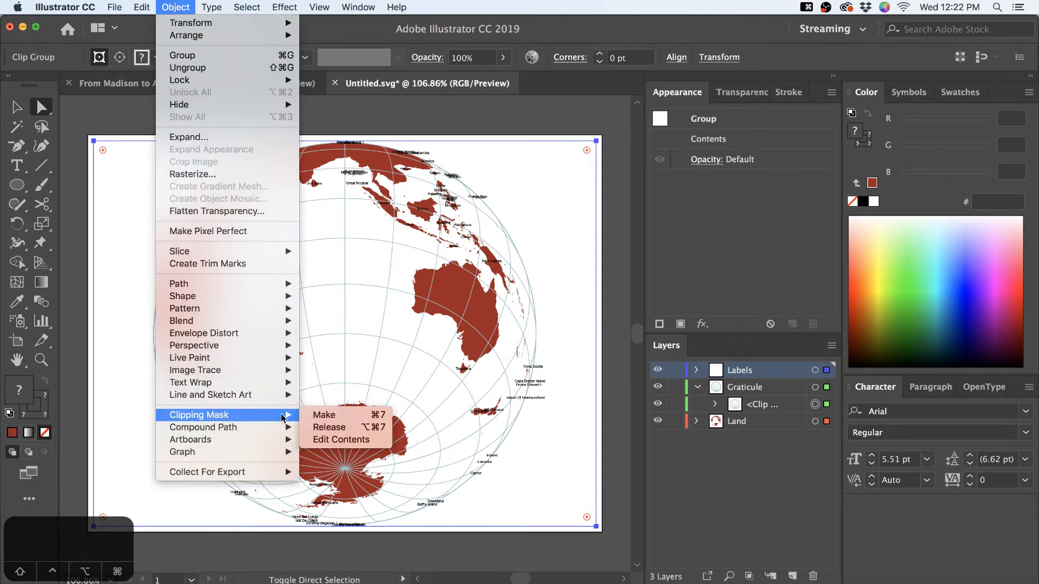
click(381, 428)
click(175, 7)
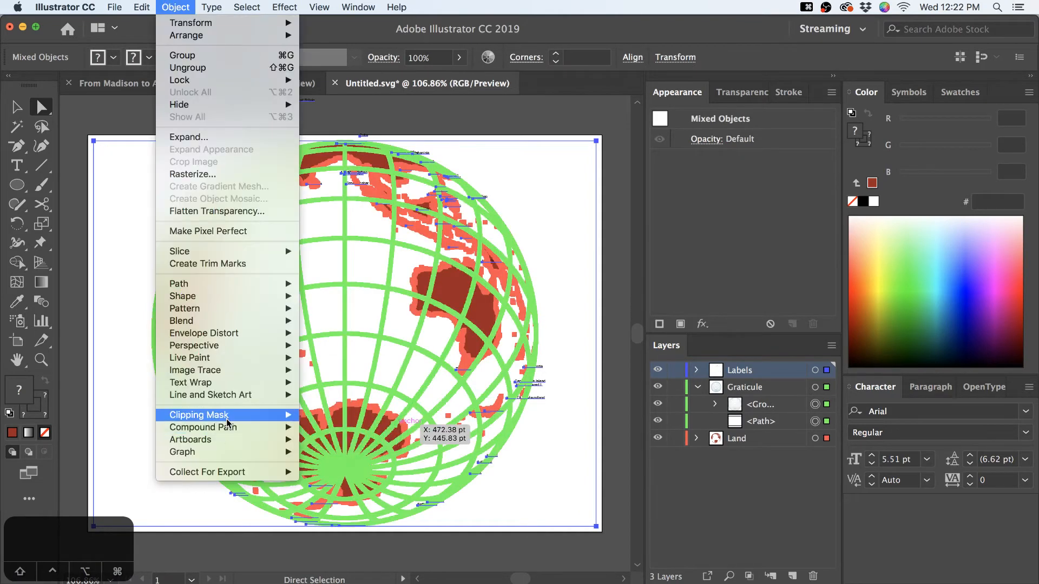
mouse_move(227, 423)
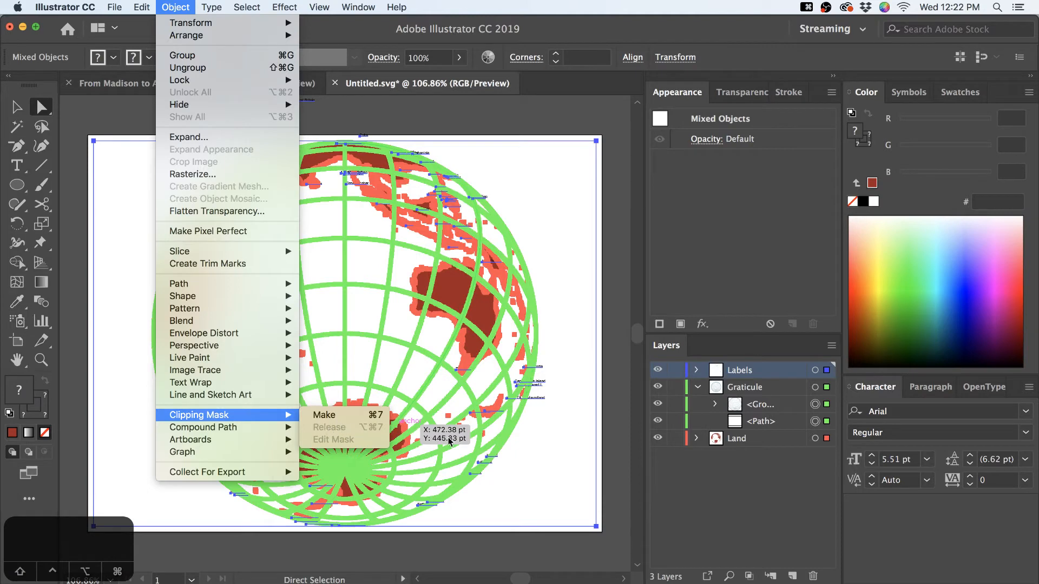
click(757, 474)
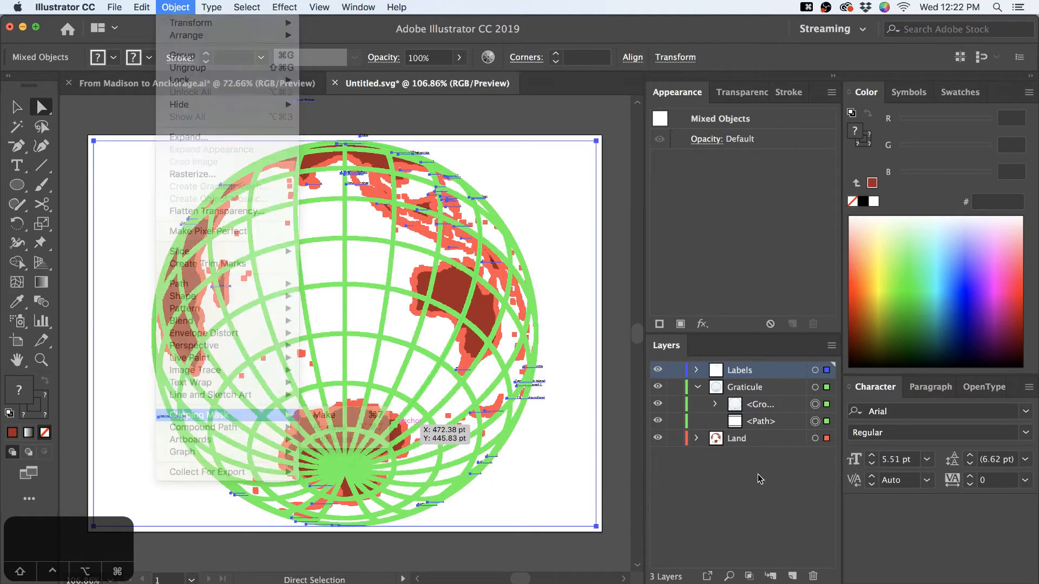
Ungroup the selected artwork on all three layers and examine the individual paths in the Land layer
click(715, 406)
click(715, 406)
key(super+shift+g)
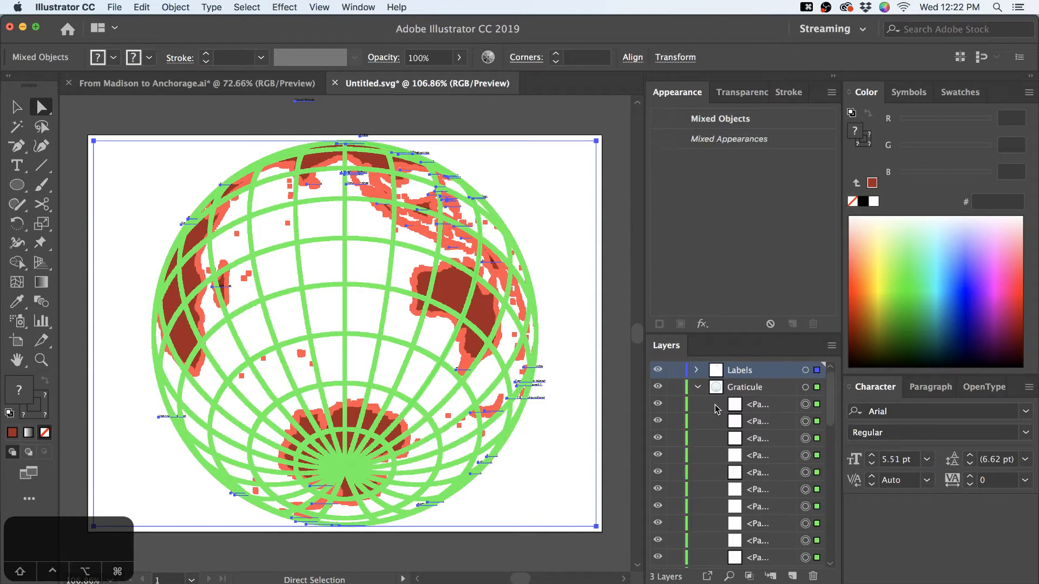
click(698, 387)
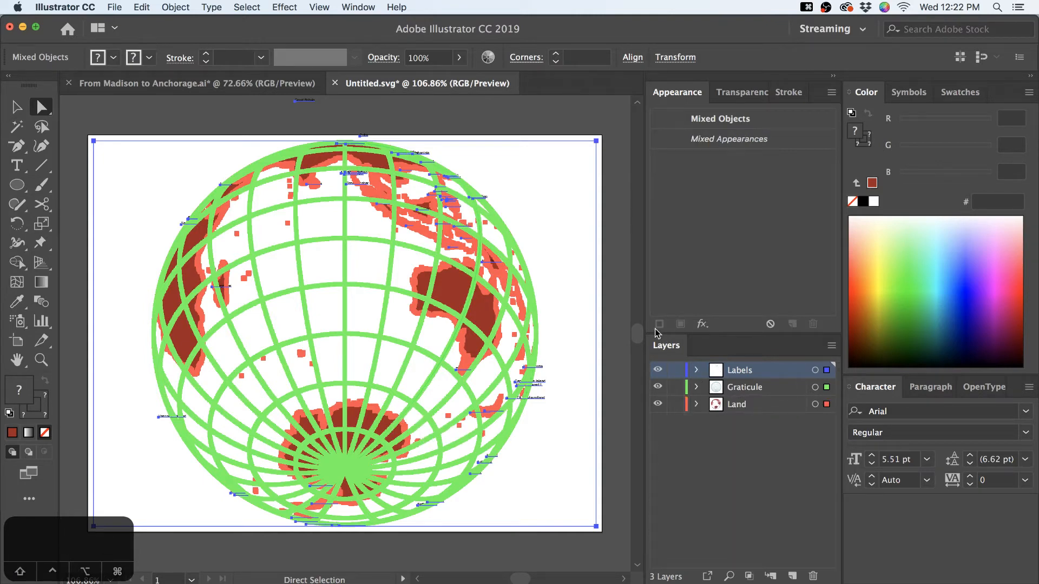
click(617, 320)
key(a)
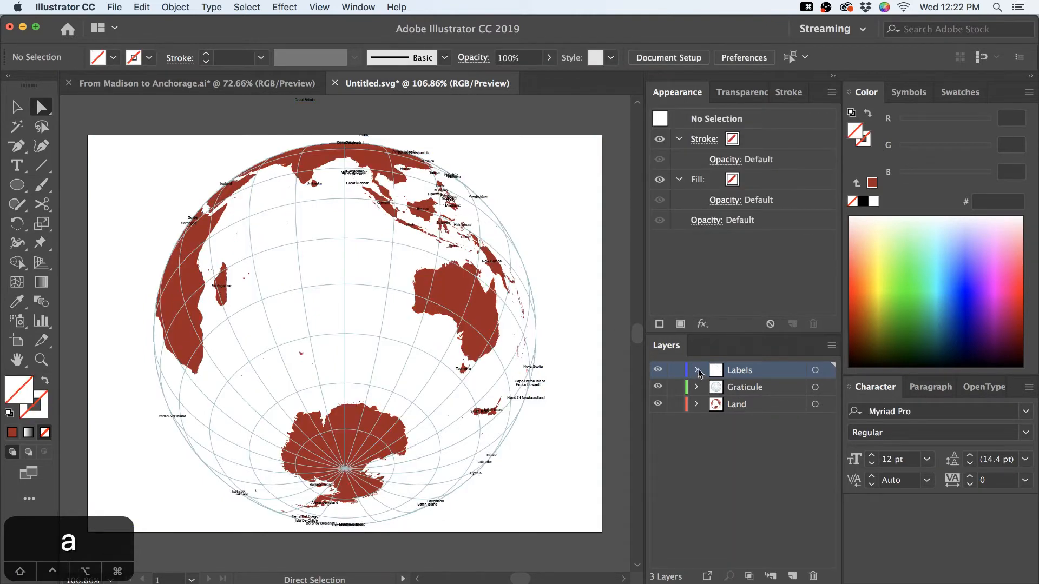
click(697, 404)
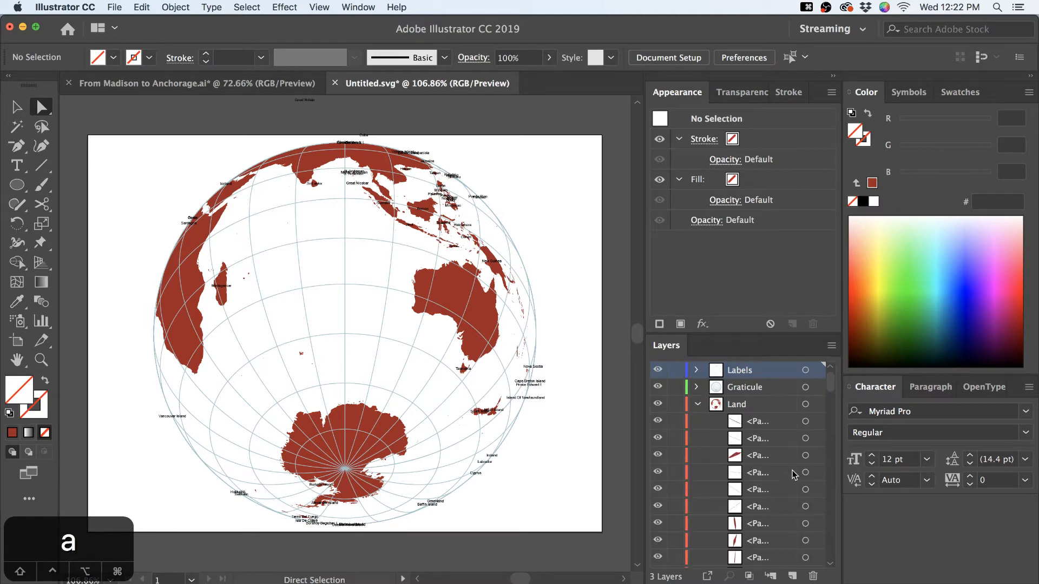
click(816, 456)
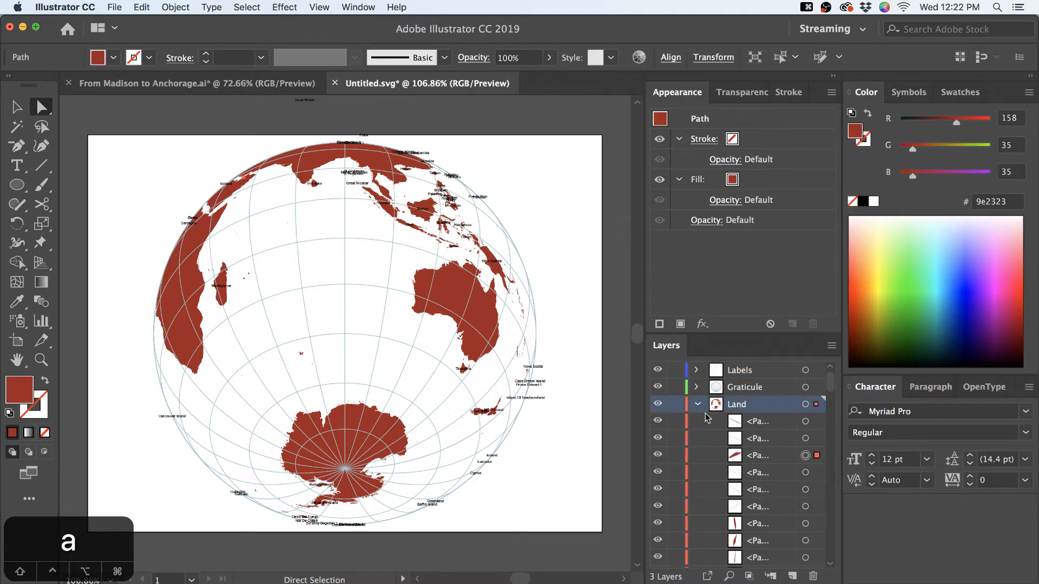
click(621, 305)
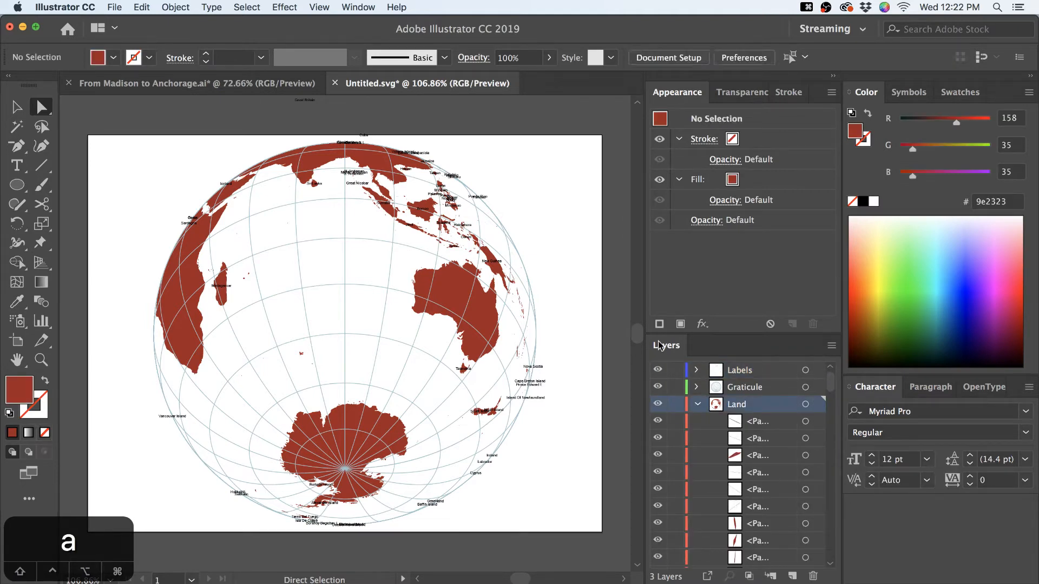
click(697, 404)
key(a)
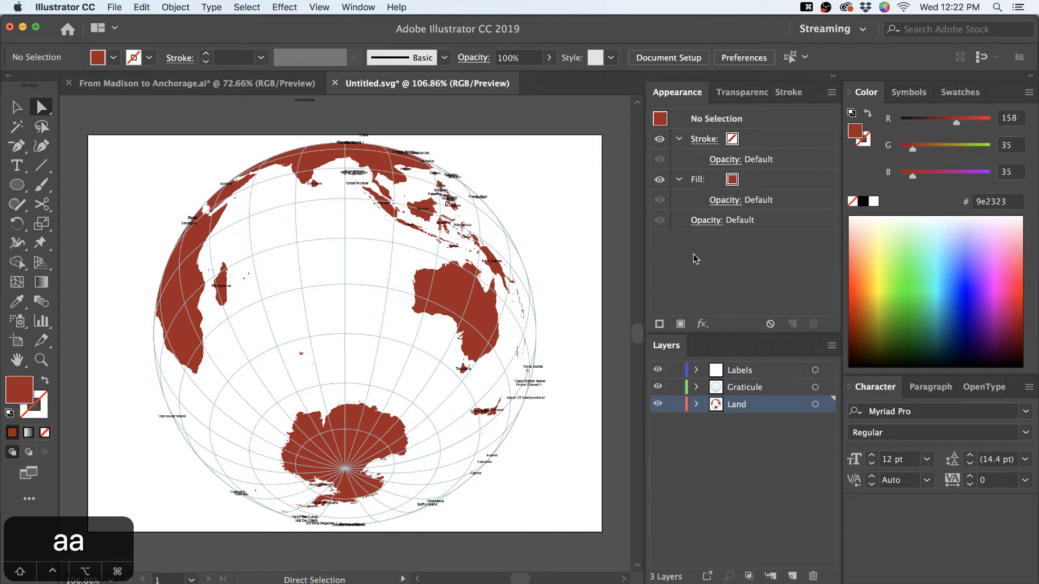
Using outline view, delete the invisible leftover clipping rectangles around the globe and return to preview
key(super+y)
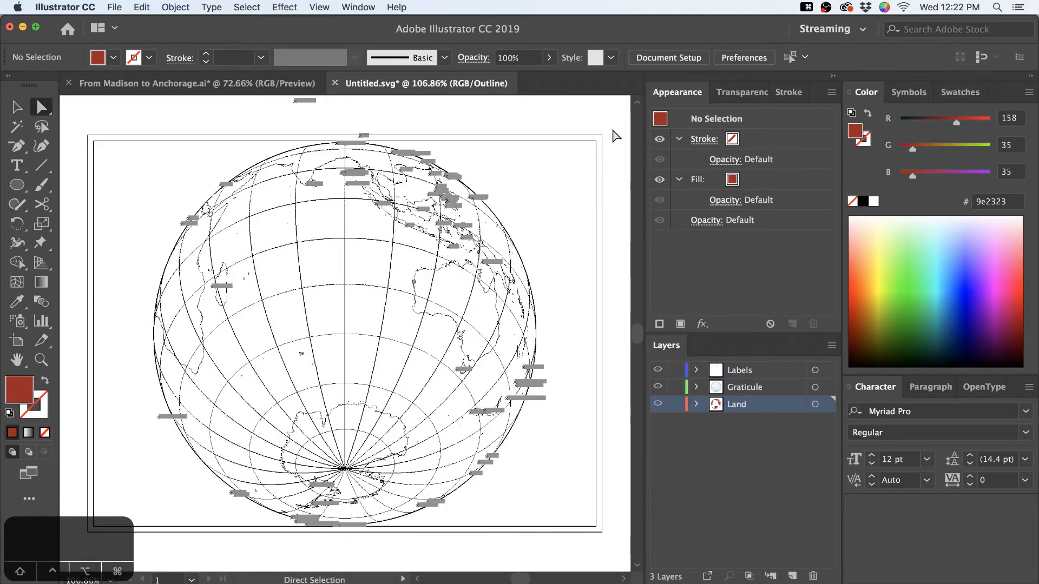
drag(613, 122, 551, 180)
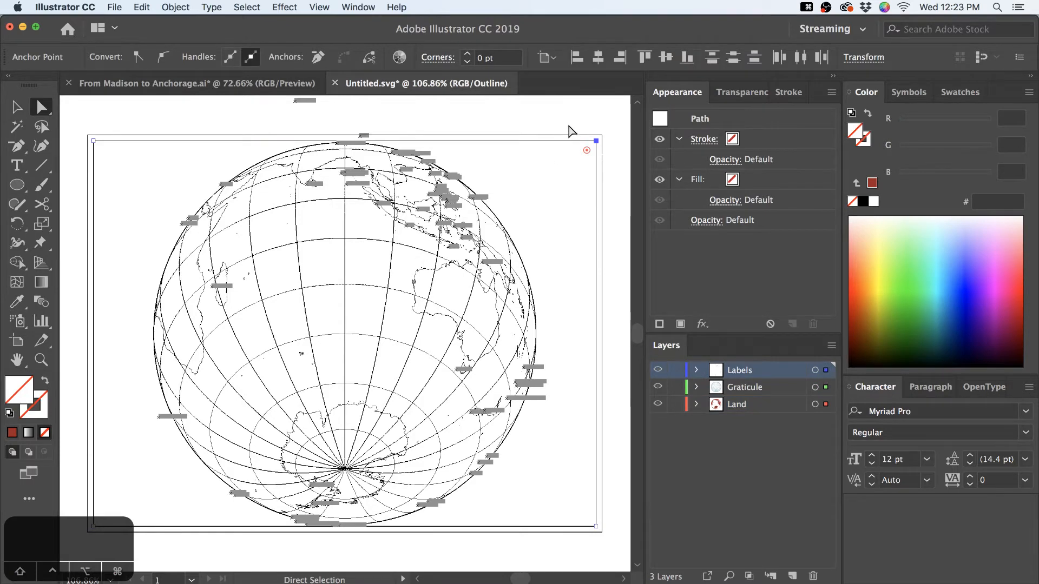
key(Delete)
key(Delete)
key(super+y)
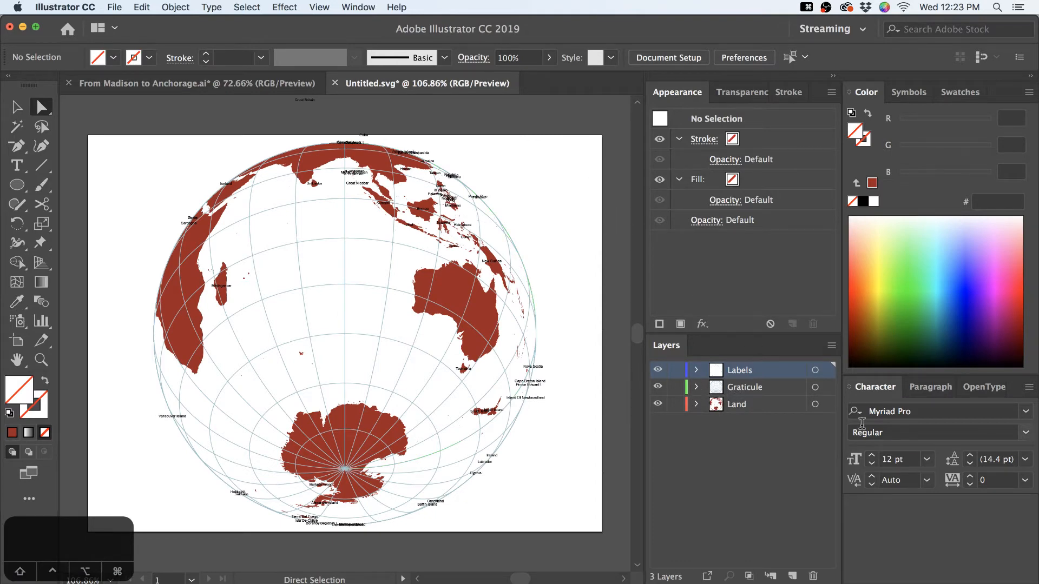
Examine the separate paths that make up the Graticule layer by picking individual grid lines on the globe
click(696, 387)
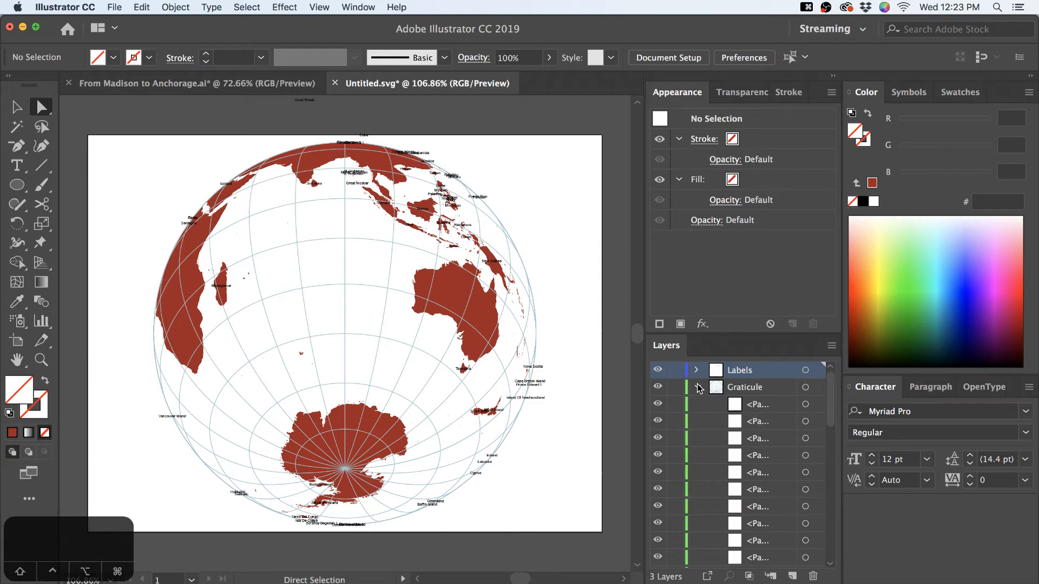
key(v)
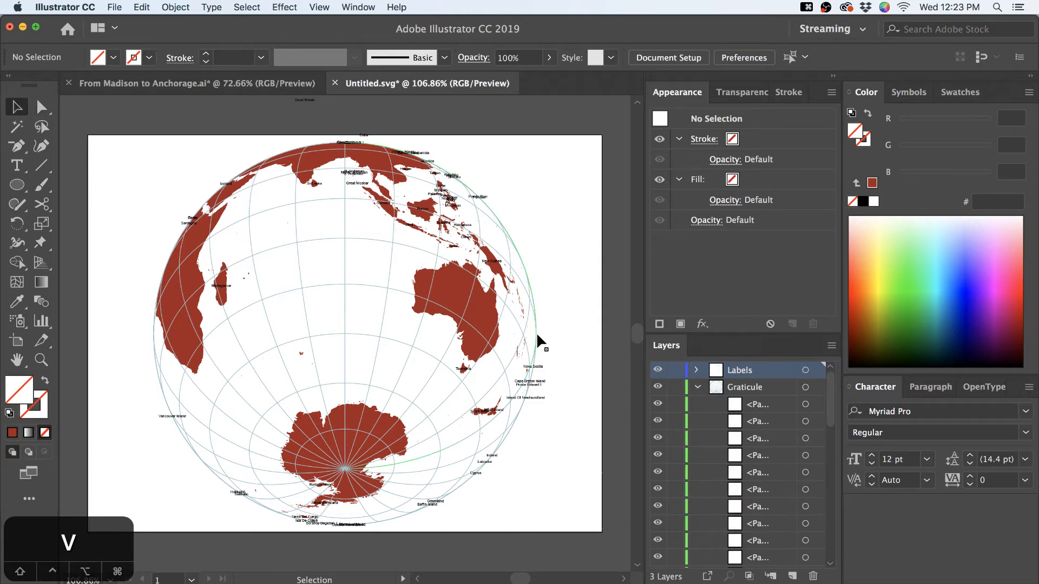
click(416, 328)
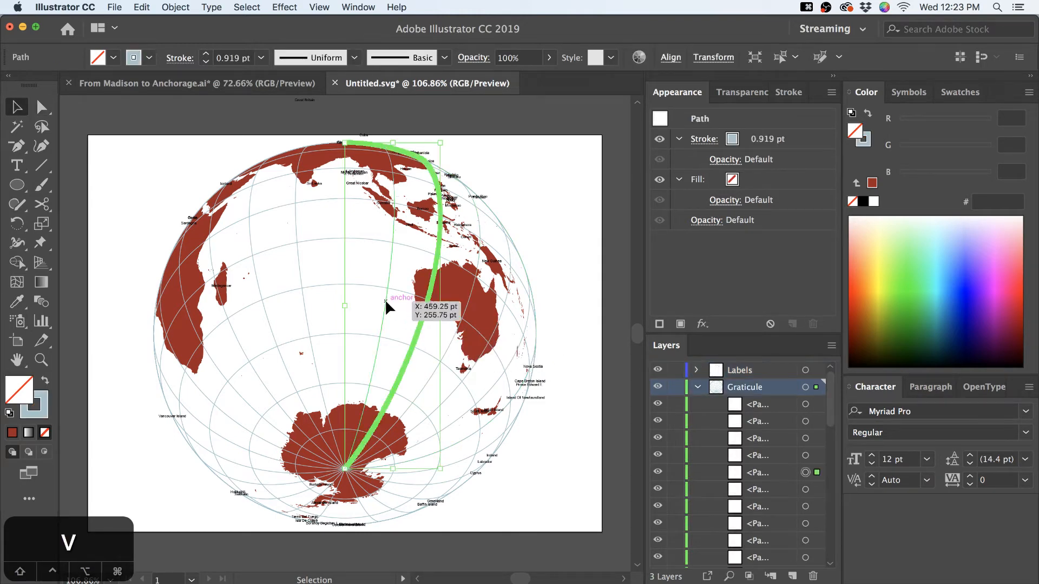
click(344, 227)
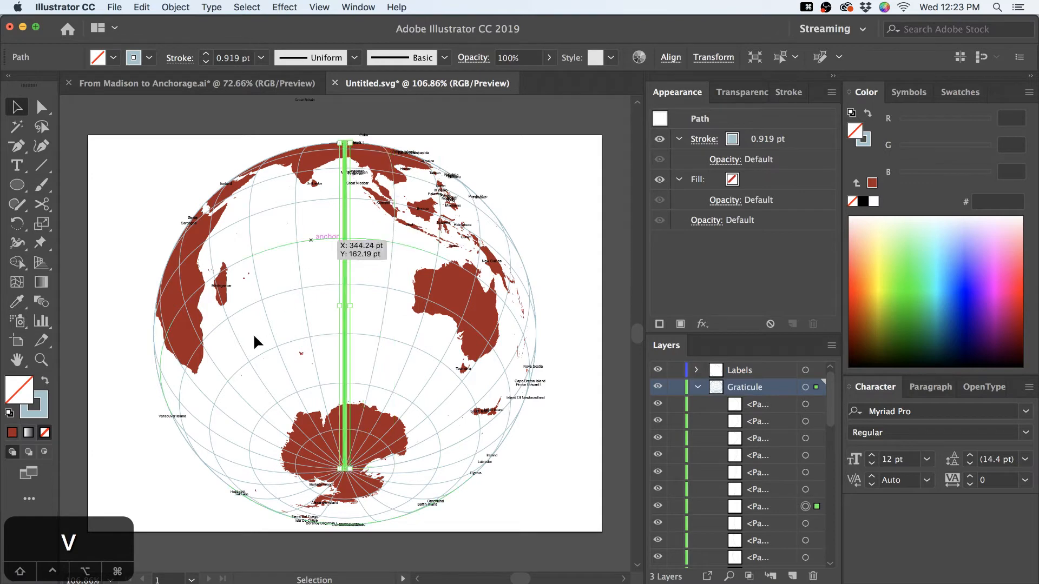
click(163, 399)
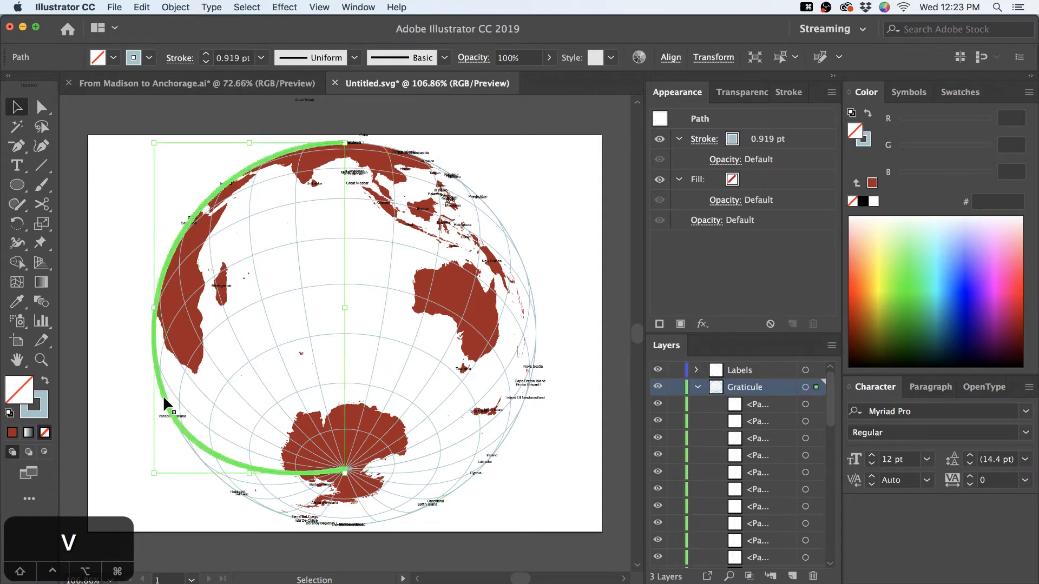
click(225, 483)
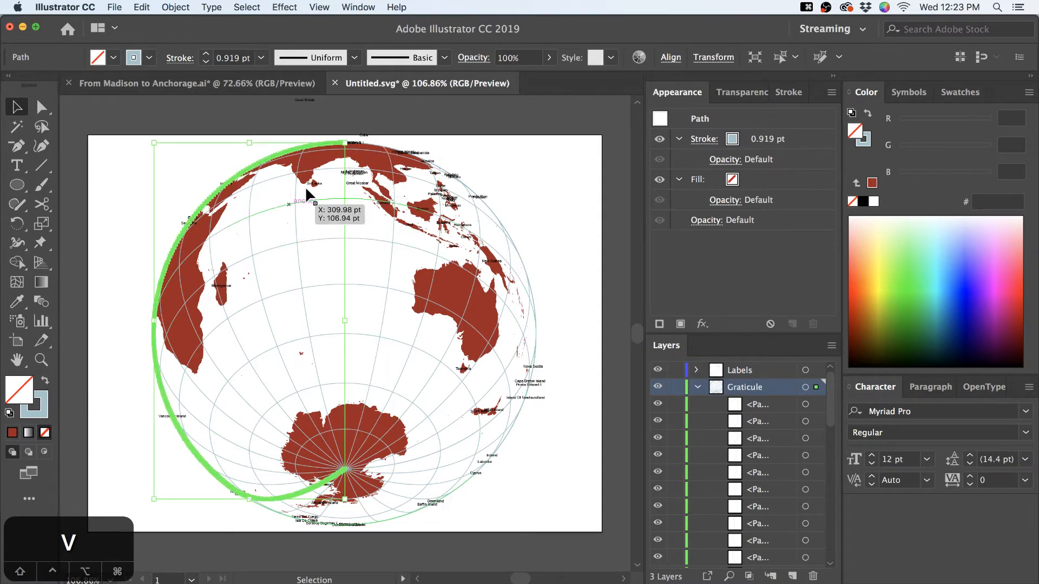
Select the circular globe outline, the lowest path in the Graticule layer, and move it onto a new layer above Graticule
scroll(787, 506, down, 10)
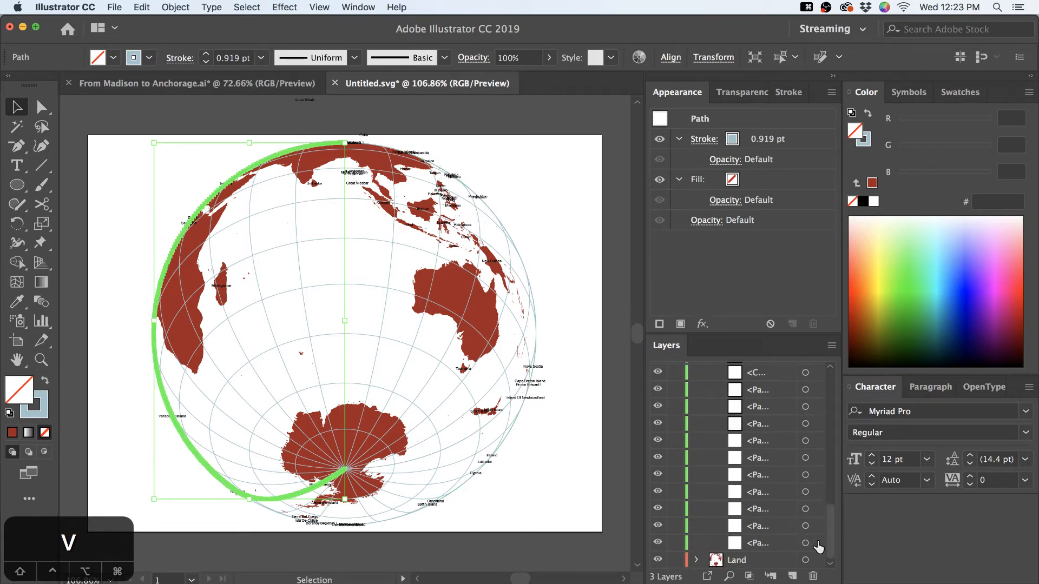
click(806, 543)
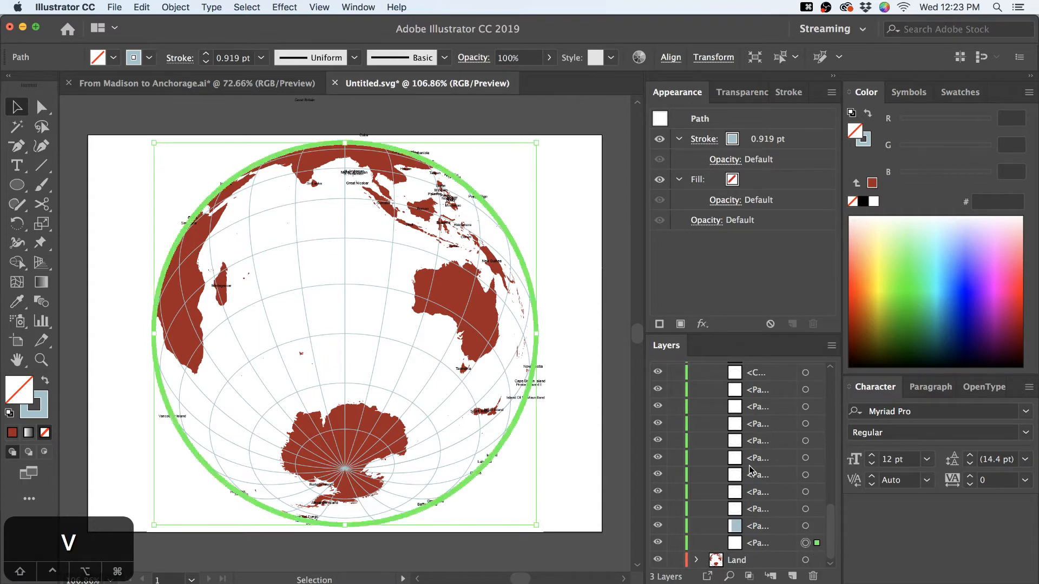
scroll(736, 509, up, 10)
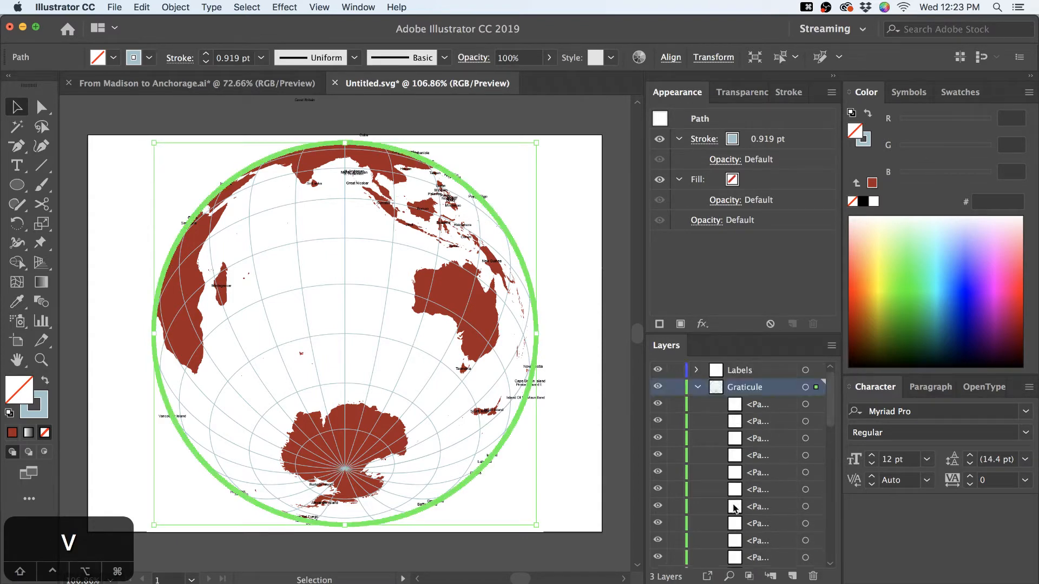
click(697, 387)
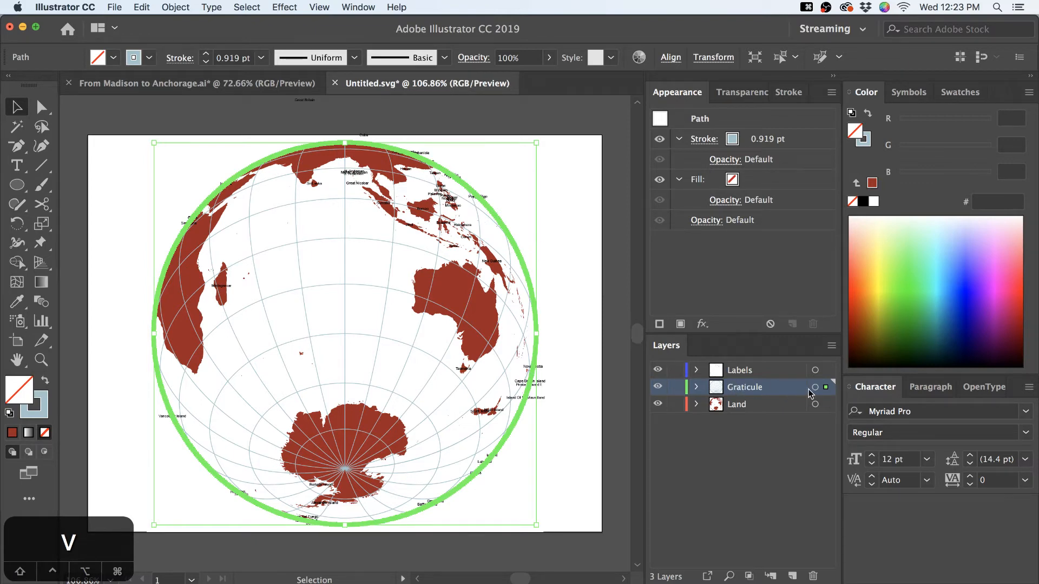
click(793, 577)
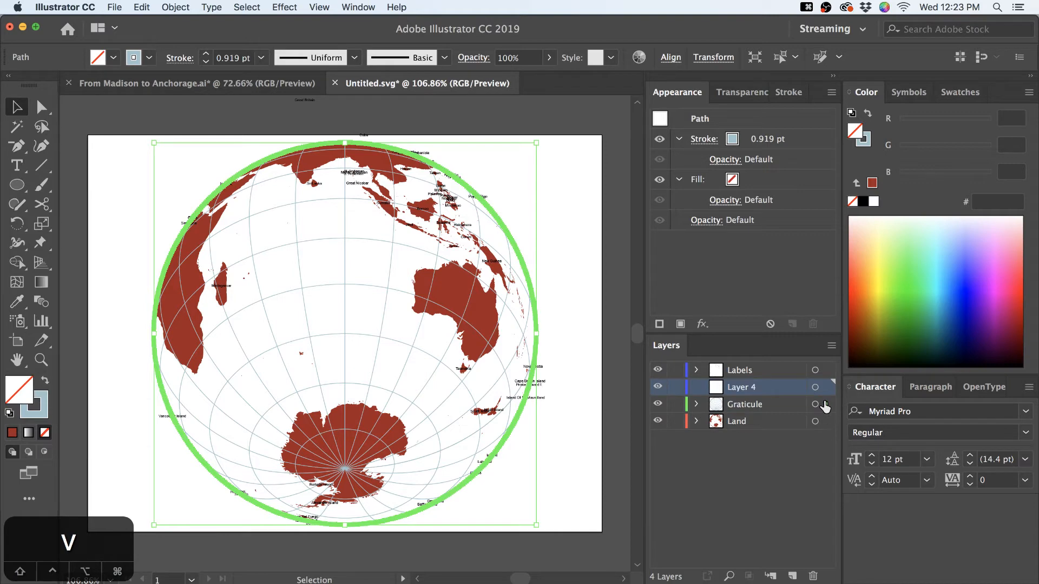
drag(827, 404, 826, 387)
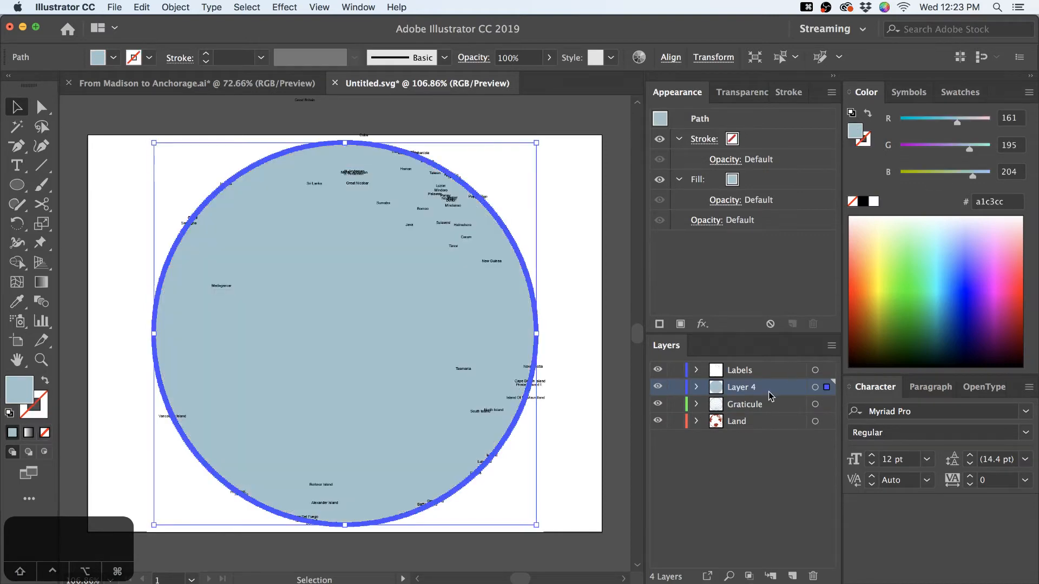
Try swapping the globe outline's blue stroke to its fill and placing its layer beneath Land, and undo both changes
key(shift+x)
drag(752, 387, 754, 433)
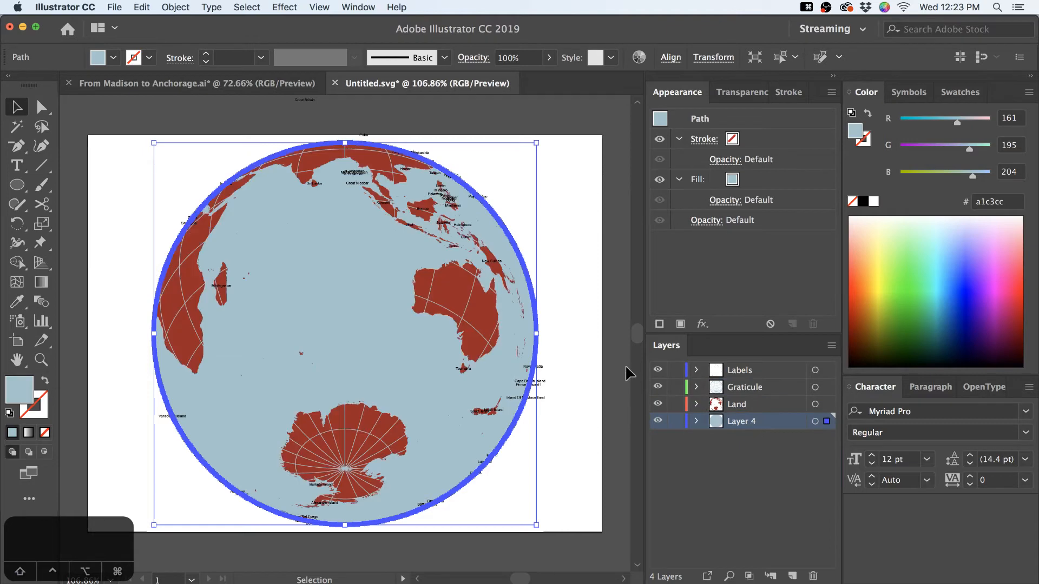
key(super+z)
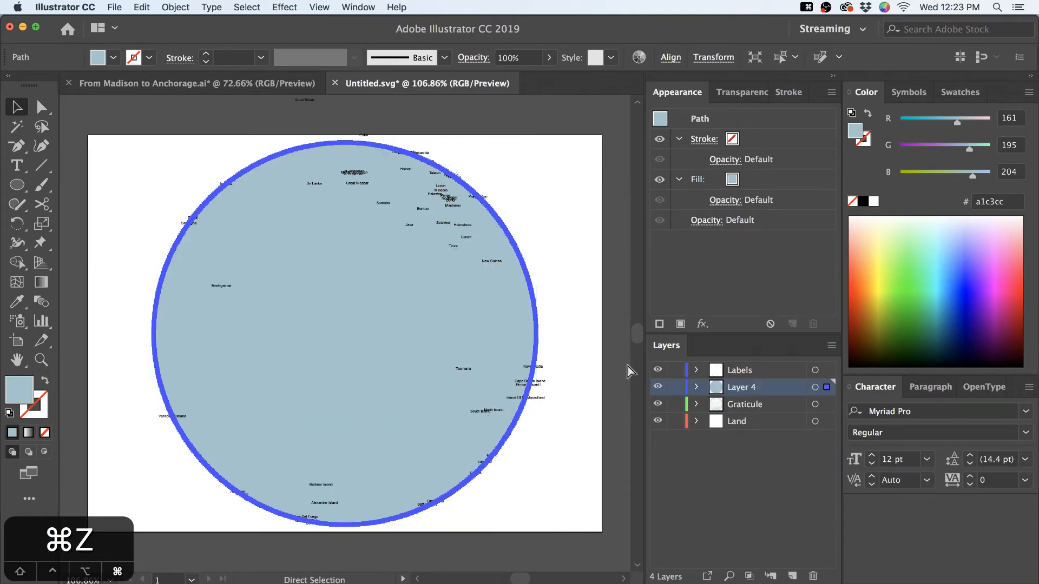
key(super+z)
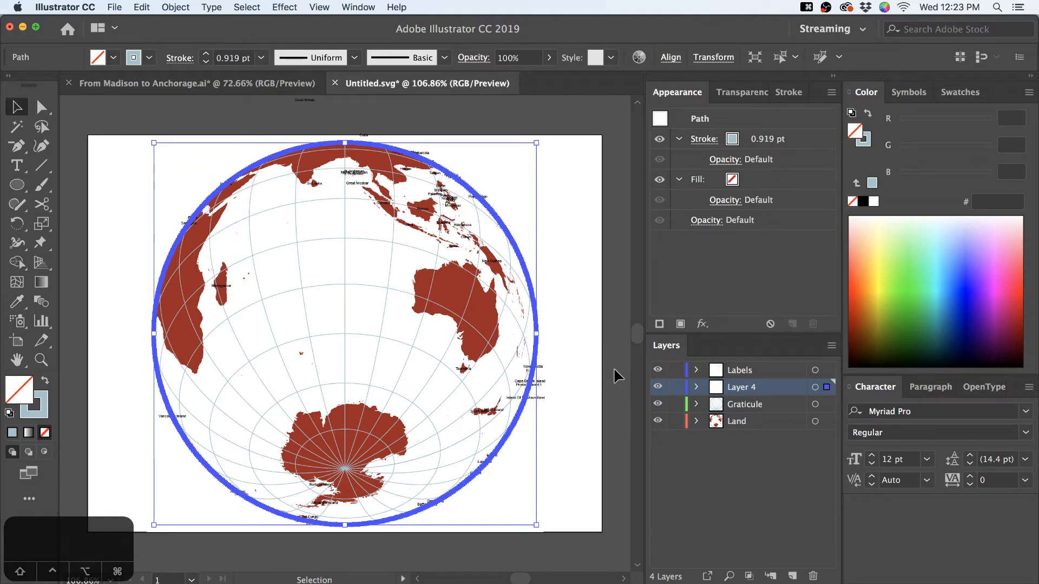
Create a new layer above Labels and name it Clipped
click(614, 368)
click(755, 373)
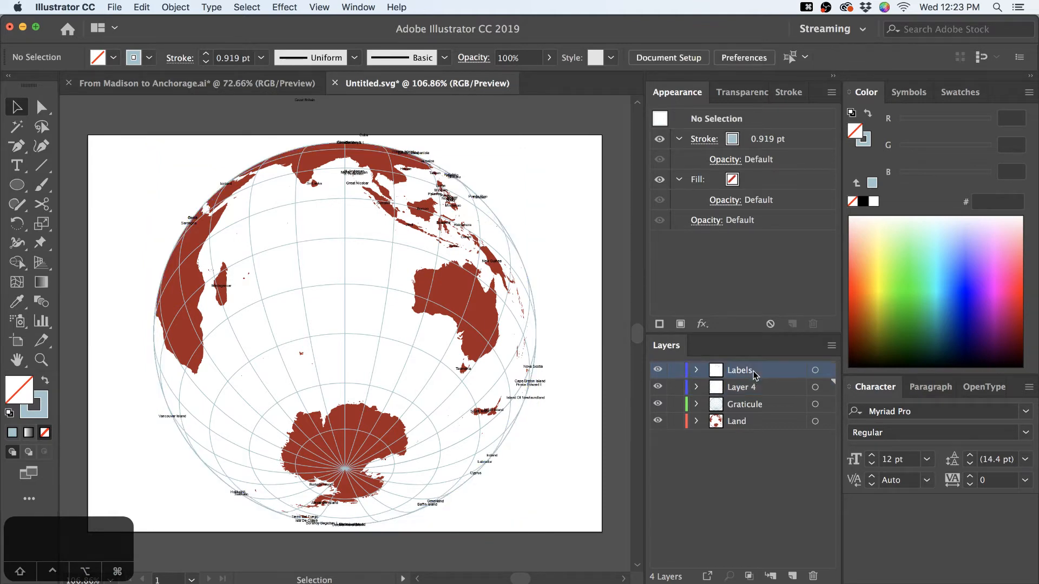
click(792, 576)
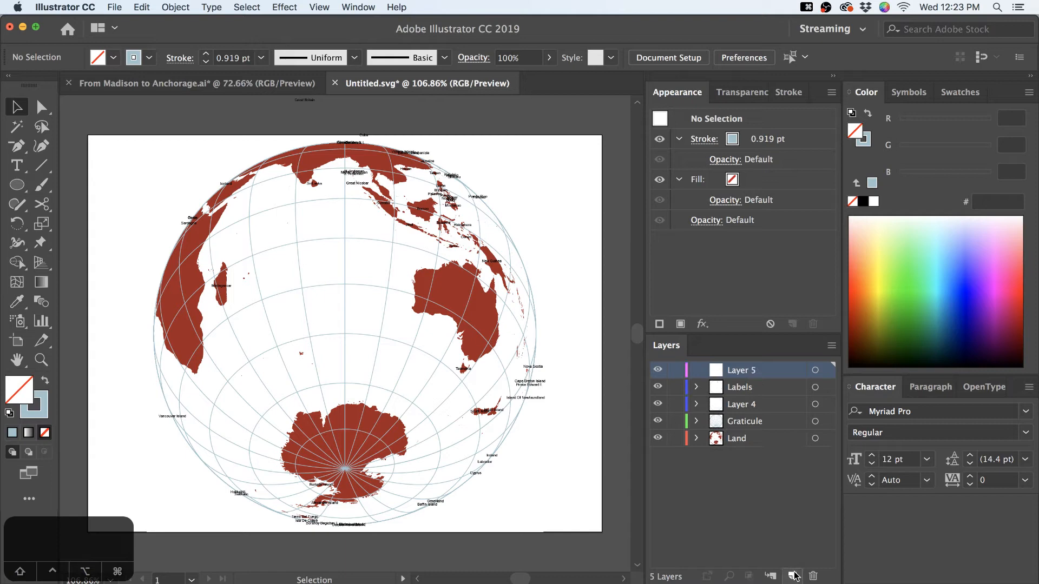
double_click(745, 373)
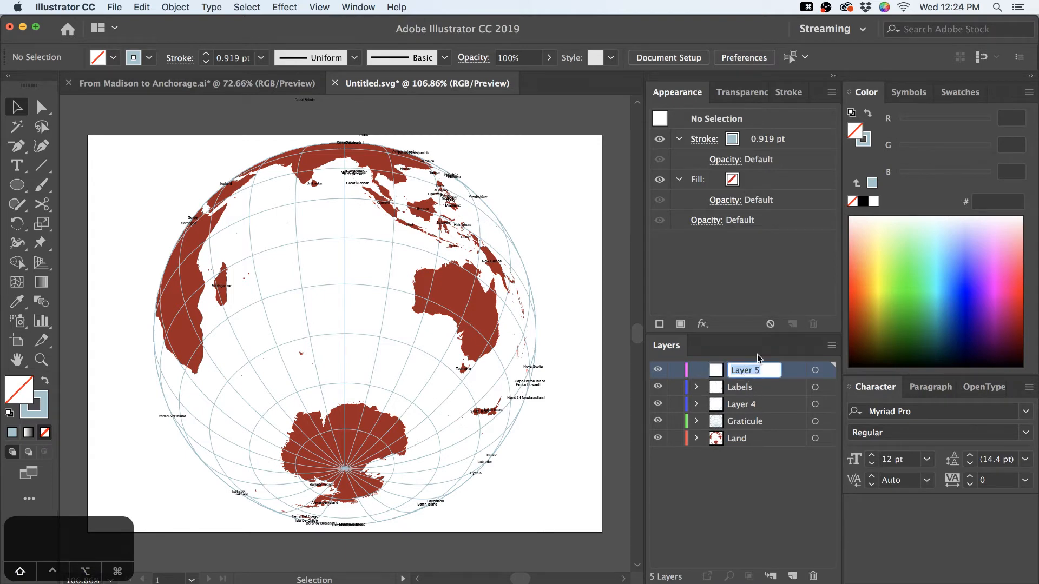
text(Cliiped)
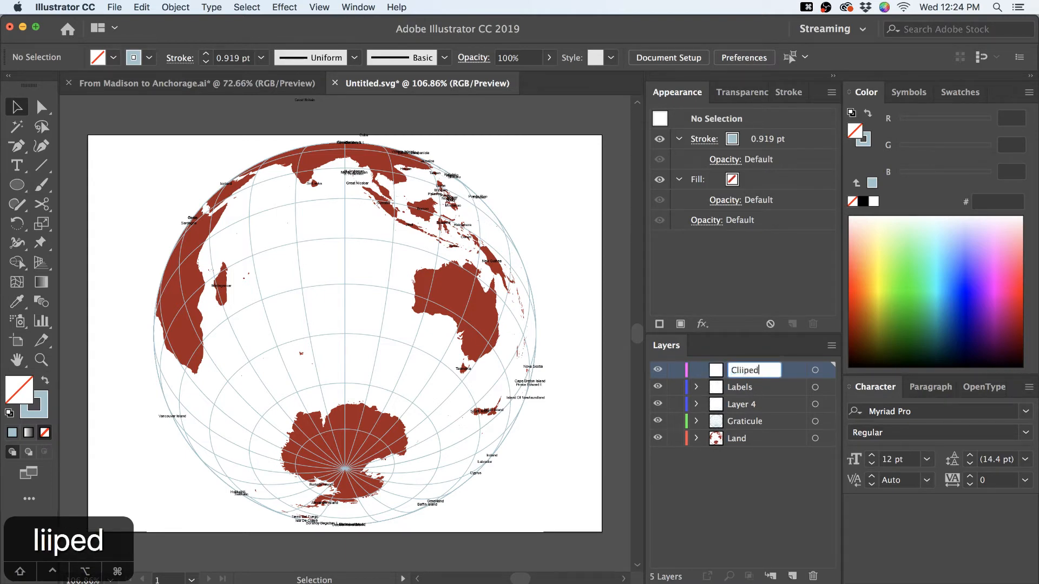
key(BackSpace)
key(BackSpace)
key(BackSpace)
key(BackSpace)
text(pped)
key(Return)
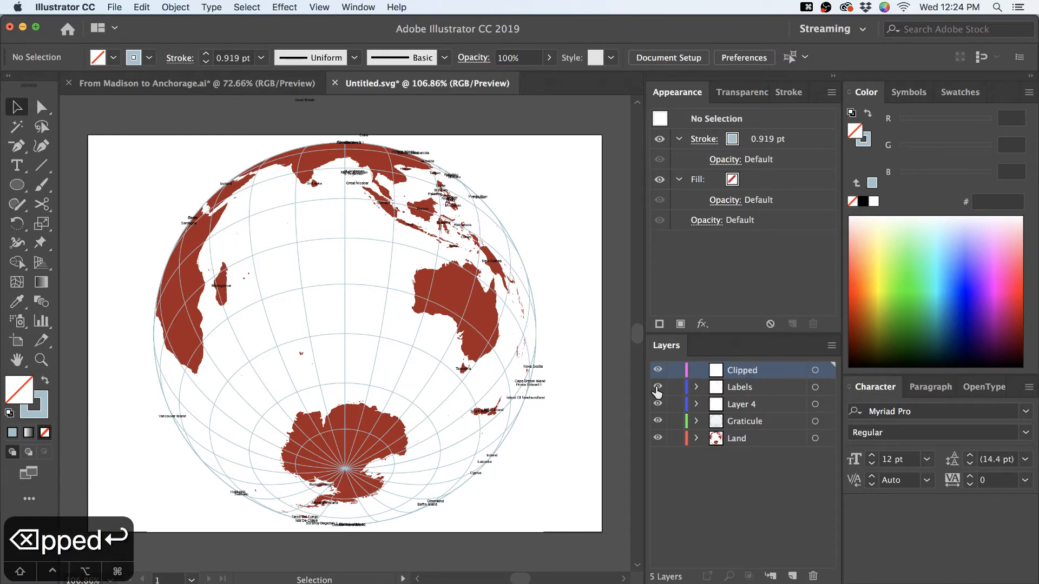
Move the circular globe outline from Layer 4 to the Clipped layer and expand Clipped to show its path
click(815, 404)
drag(826, 405, 827, 370)
click(696, 387)
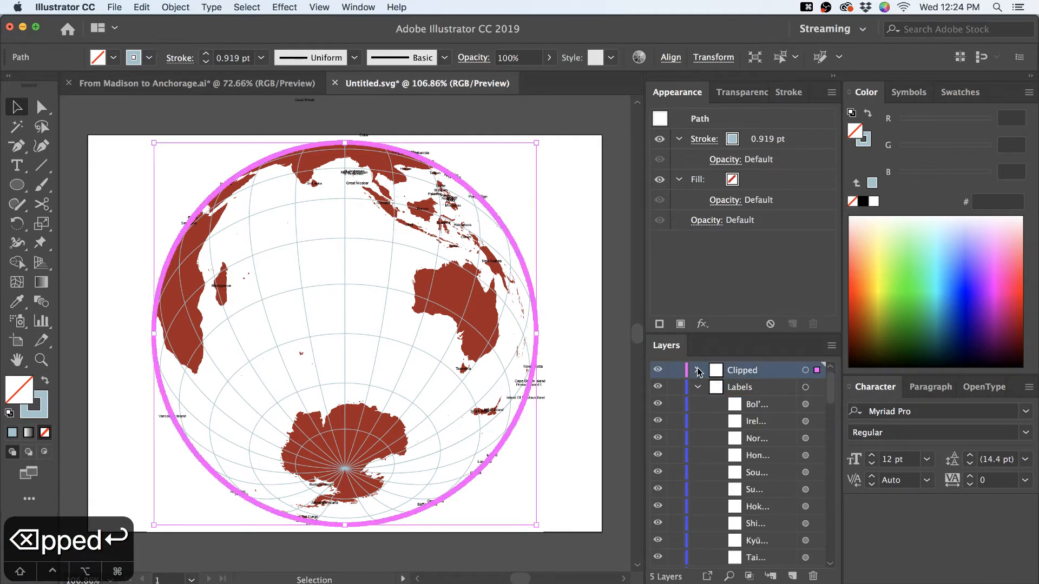
click(696, 370)
click(696, 404)
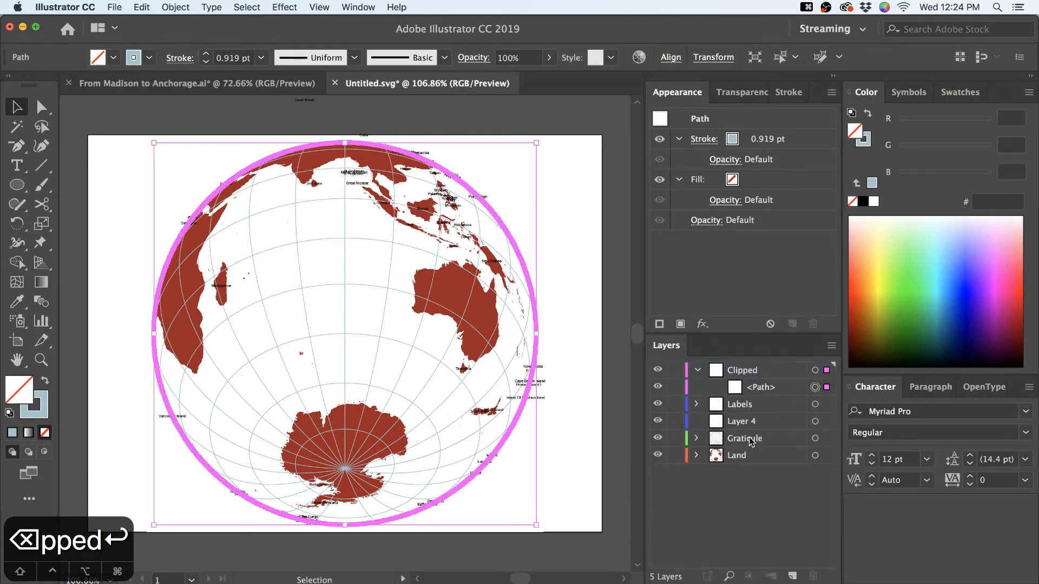
Nest the Graticule and Land layers inside Clipped beneath the circle path, and turn that path into the layer's clipping mask
click(748, 441)
shift+click(747, 455)
drag(748, 444, 755, 401)
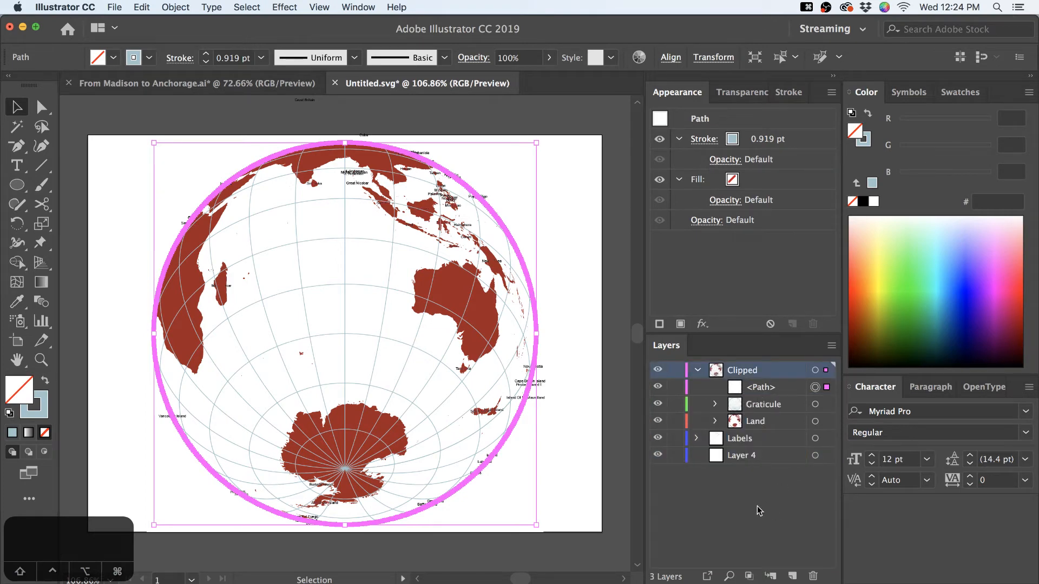
click(749, 577)
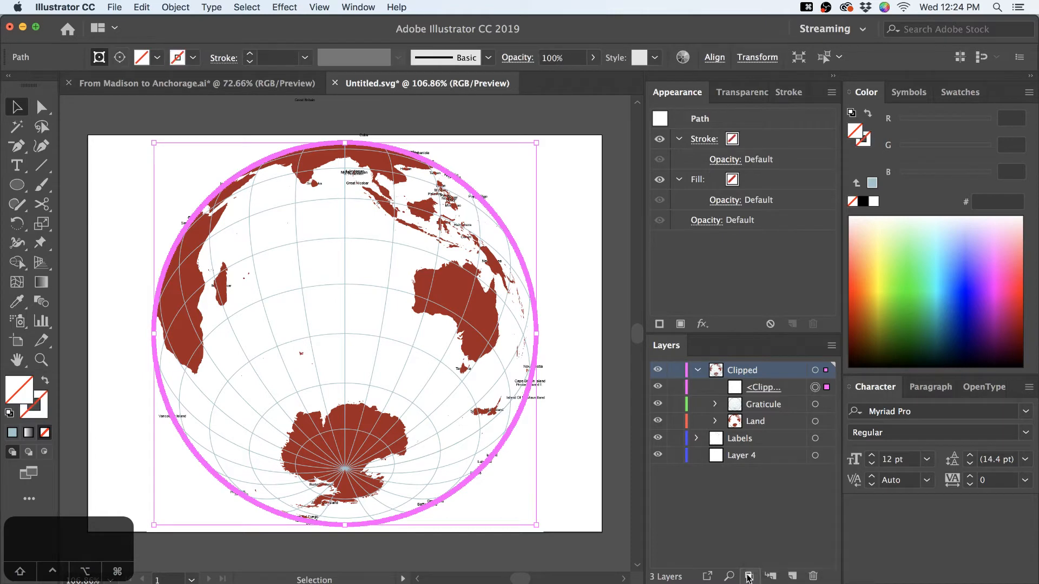
click(753, 392)
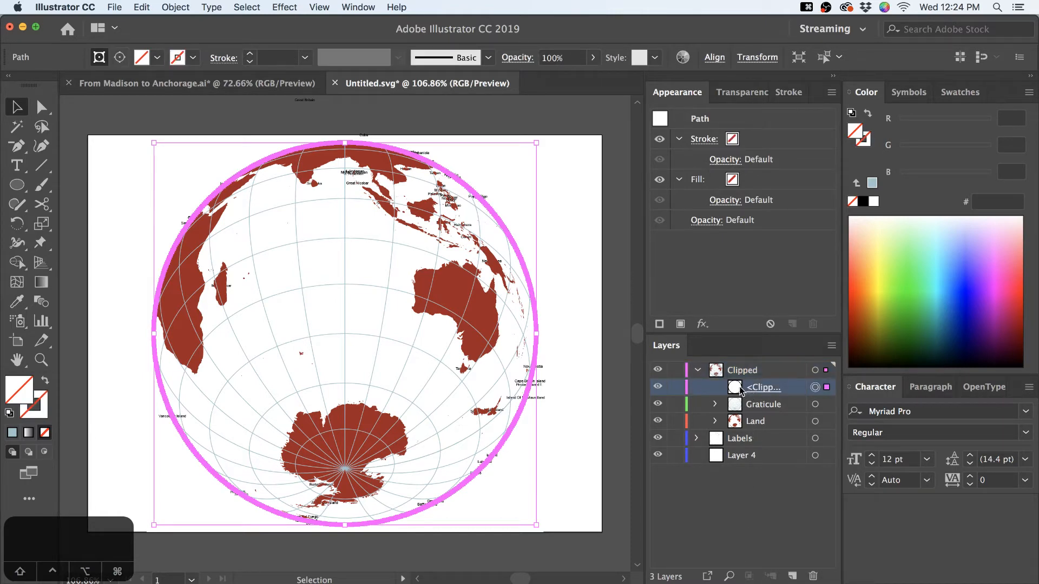
click(622, 409)
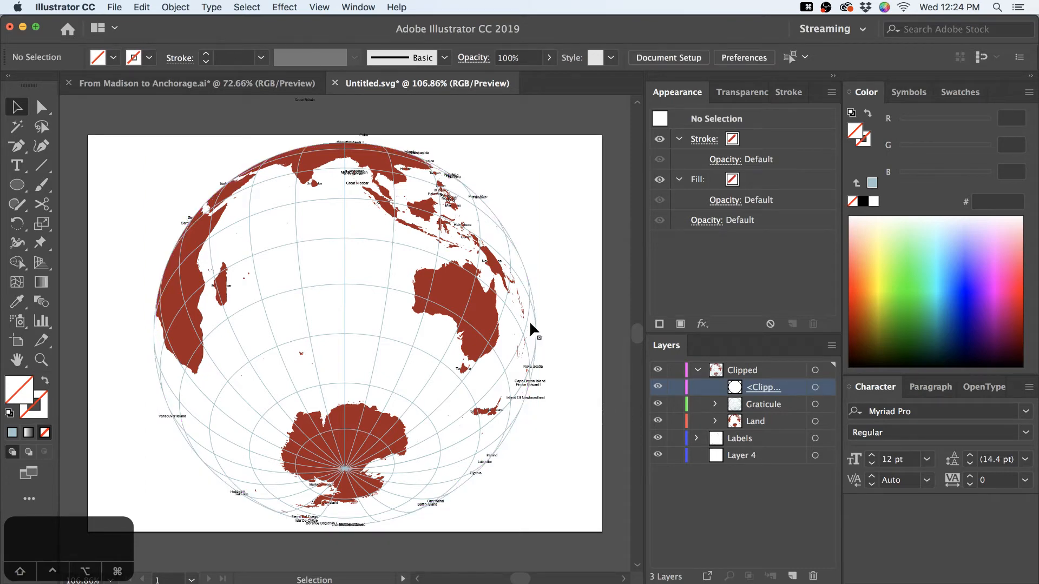
Try the clipping mask with a blue a1c3cc rectangle overlapping the globe's edge, move it to the Land layer, and delete it
key(m)
drag(436, 290, 602, 415)
click(872, 181)
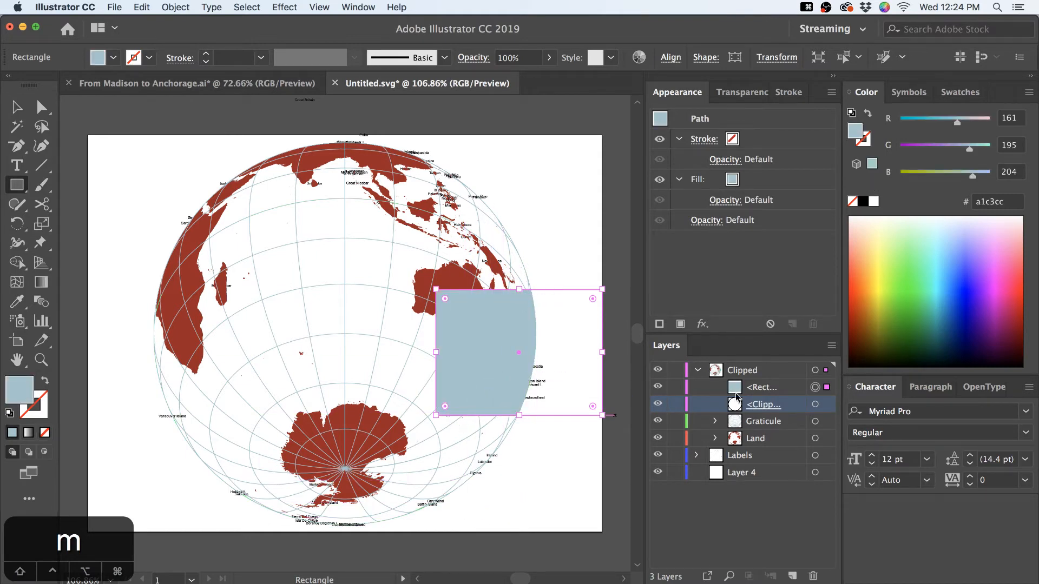
drag(823, 391, 825, 422)
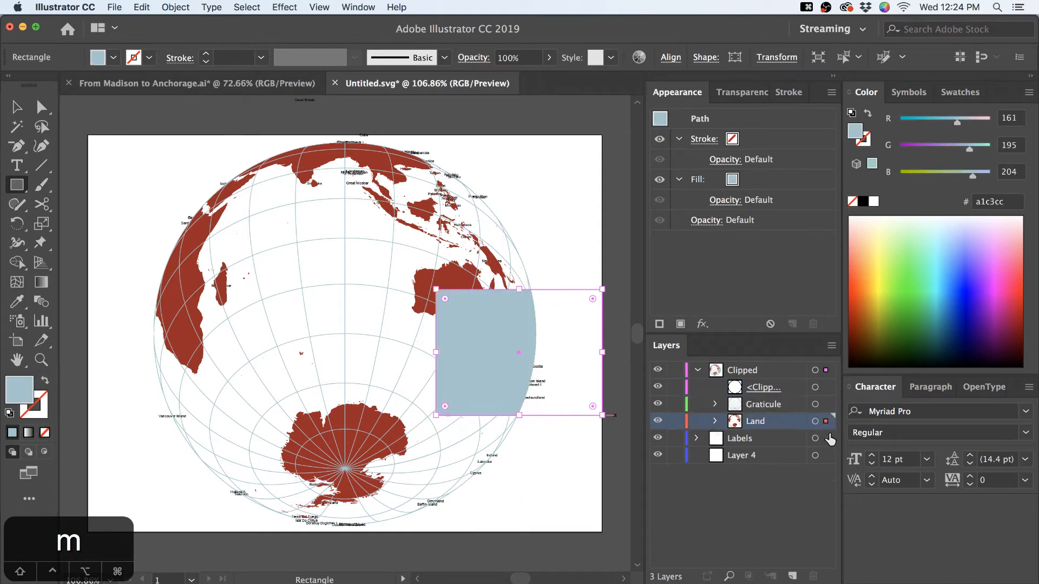
key(BackSpace)
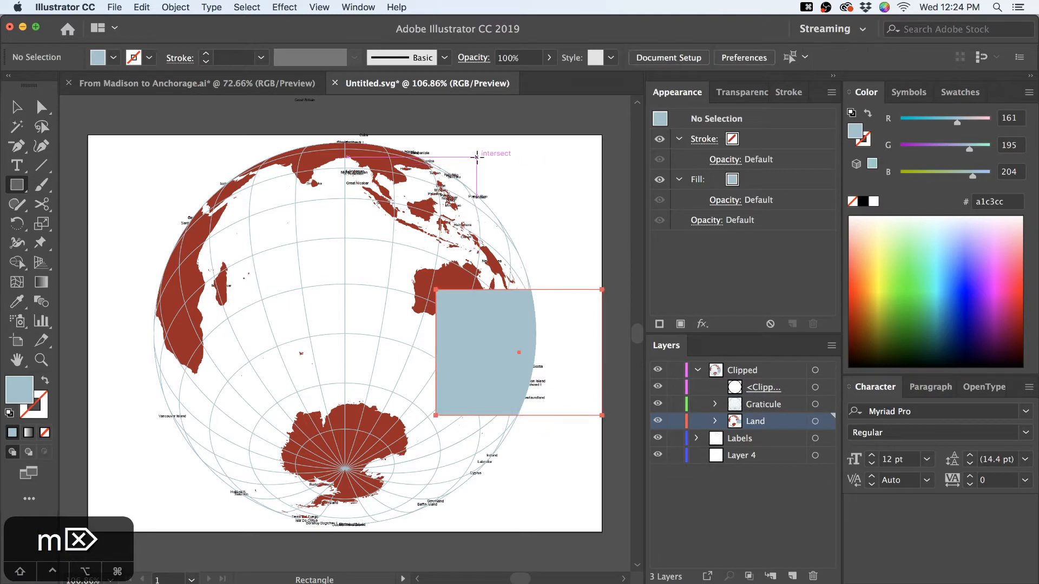
Fill the Clipped layer's circular clipping path with the light blue a1c3cc as the ocean colour
key(v)
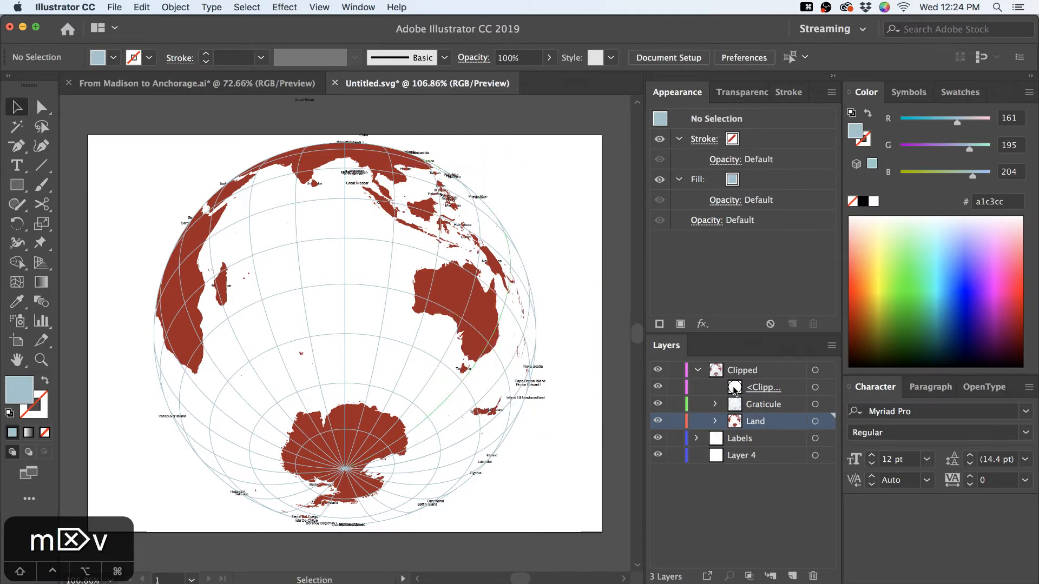
click(825, 387)
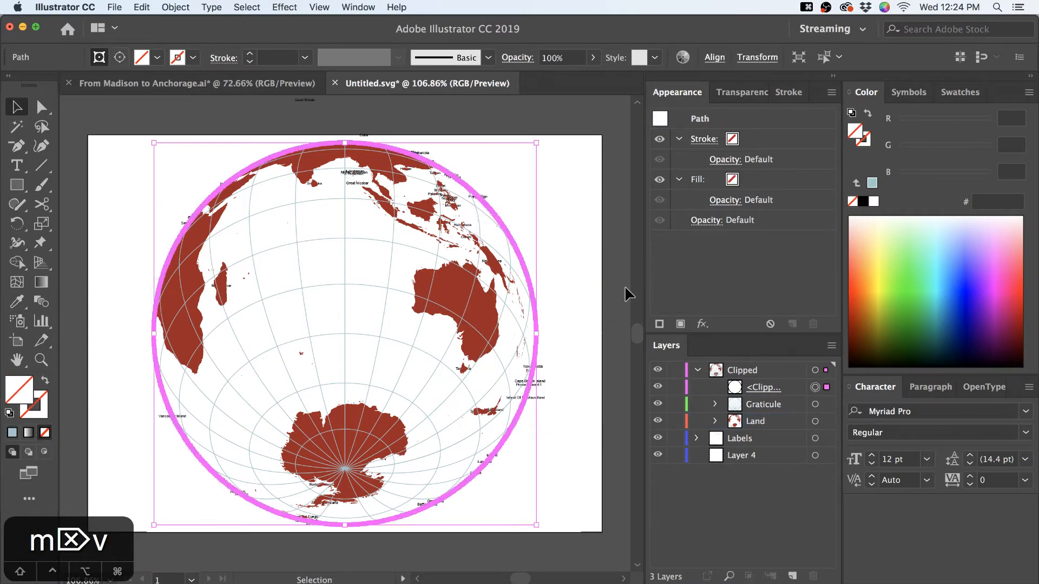
click(872, 183)
click(613, 116)
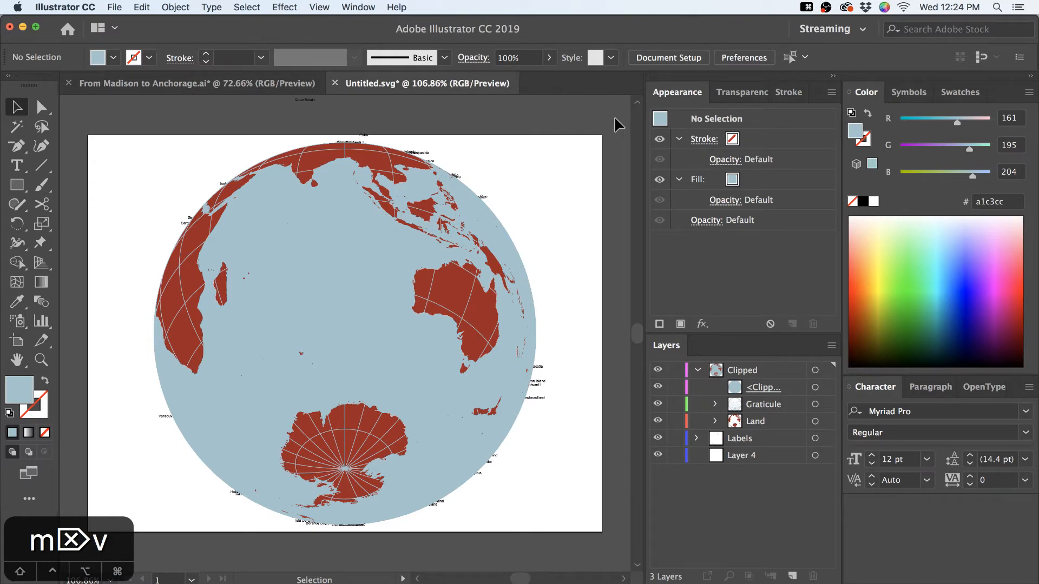
With the circular clipping path selected, switch the document color mode to CMYK Color
click(814, 387)
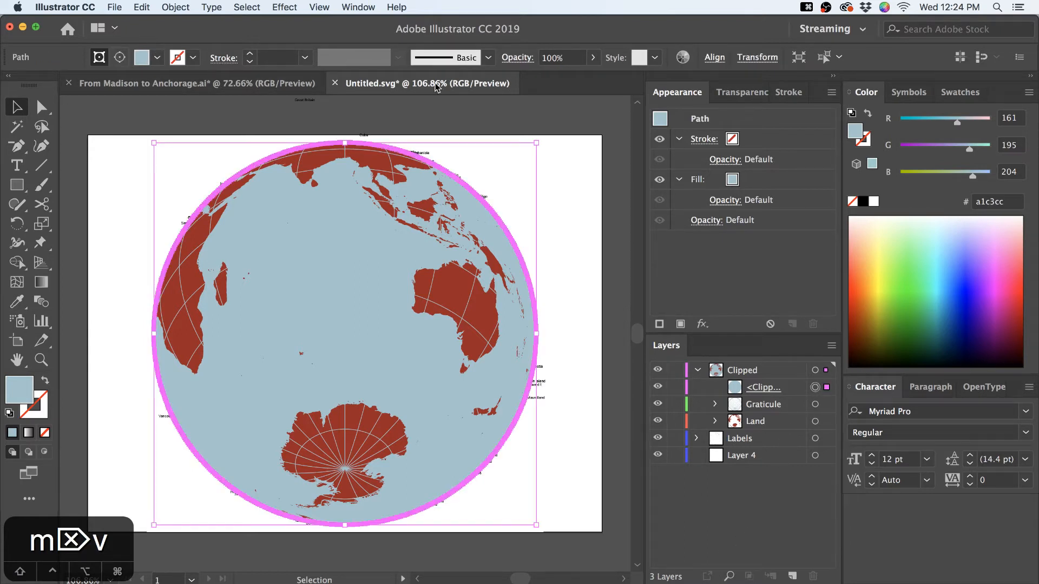
click(114, 7)
mouse_move(160, 300)
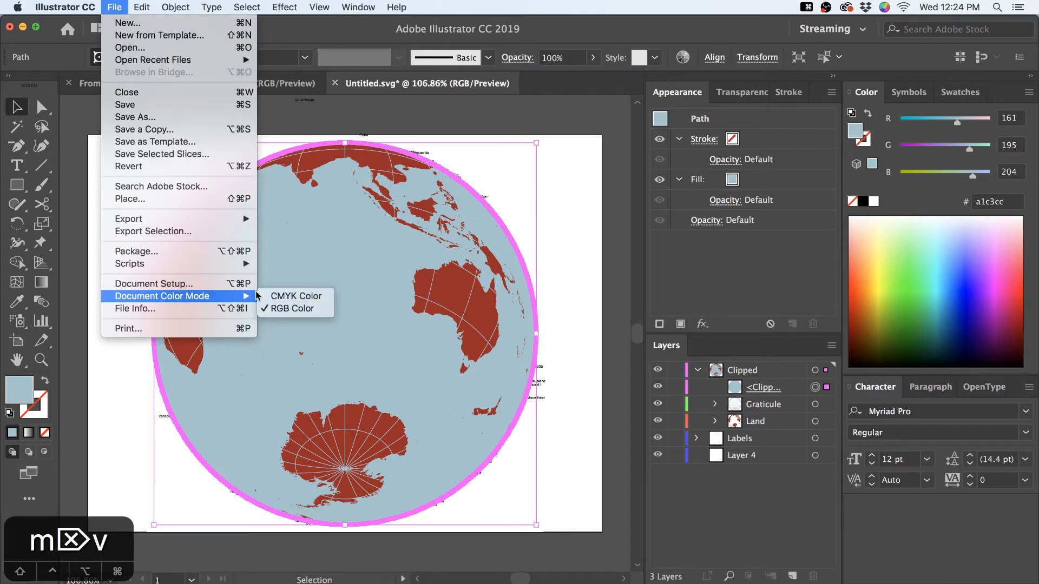
click(292, 299)
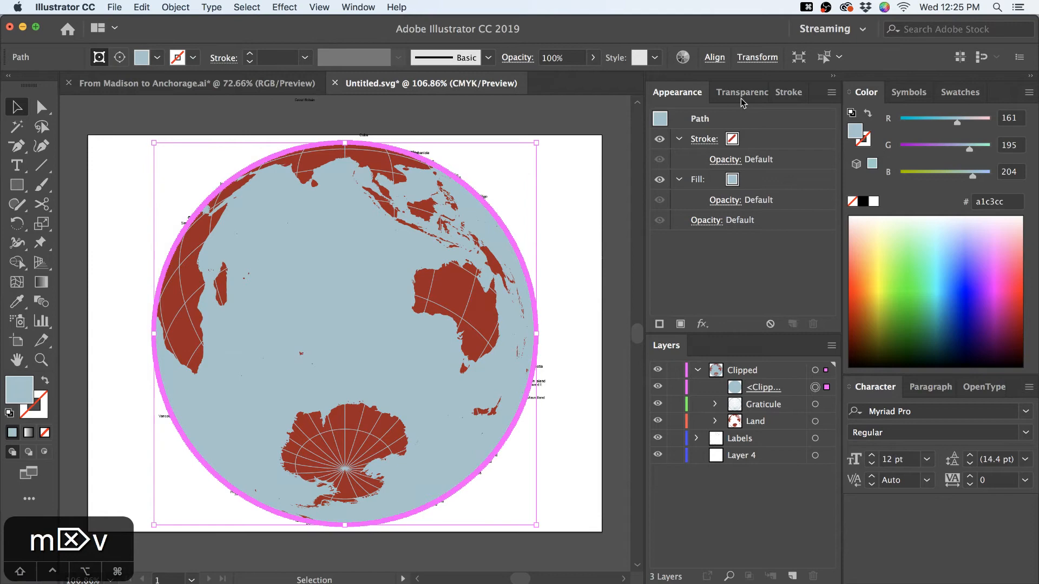
Switch the color sliders for the selected circular clipping path's fill from RGB to CMYK
click(1027, 94)
click(1028, 97)
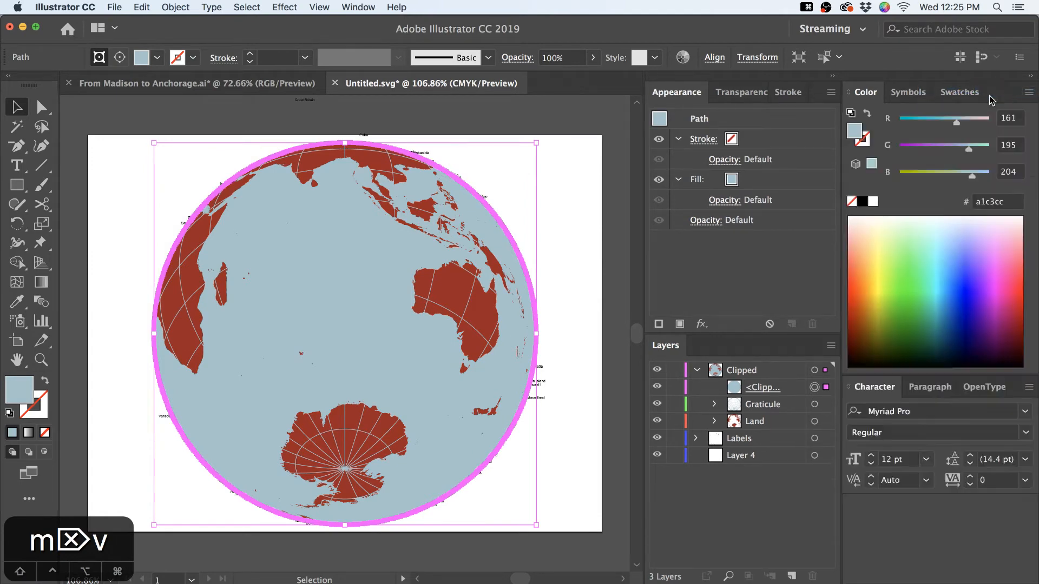
click(1028, 93)
click(1018, 150)
Set the ocean circle's fill to C 10, M 0, Y 0, K 0 and deselect it
click(1006, 120)
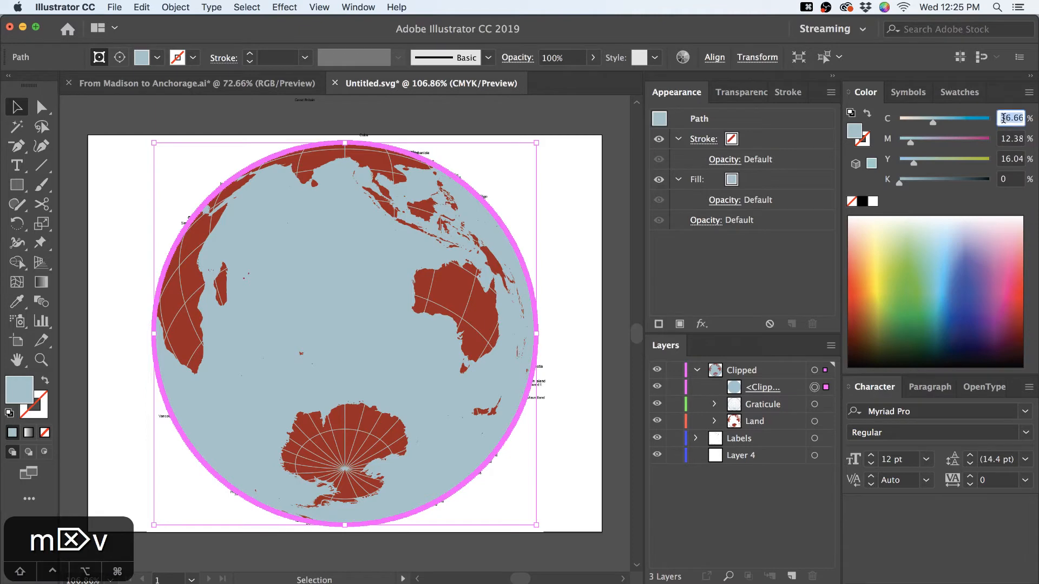
text(0)
key(Tab)
text(0)
key(Tab)
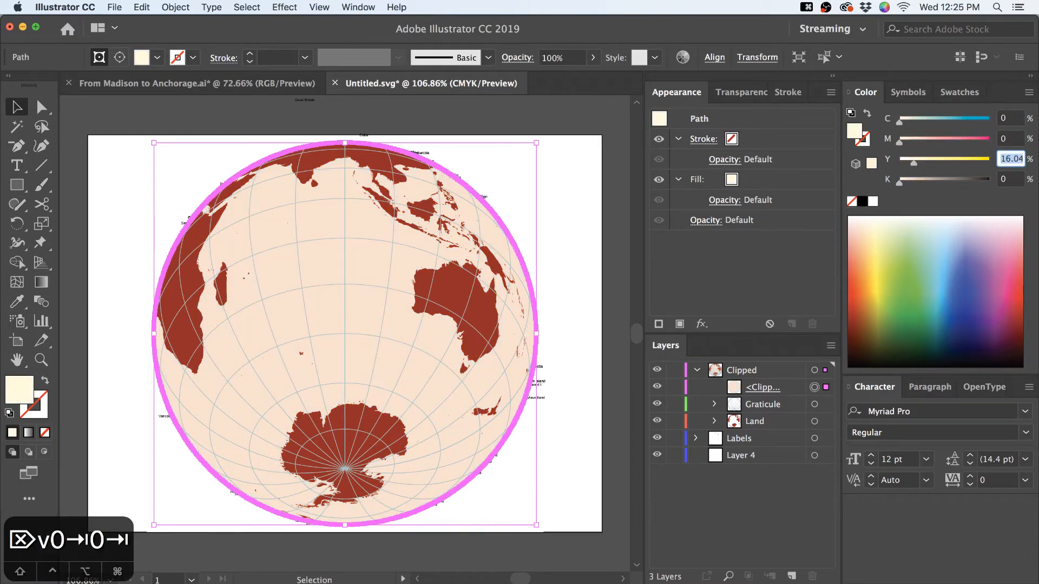
text(0)
key(Tab)
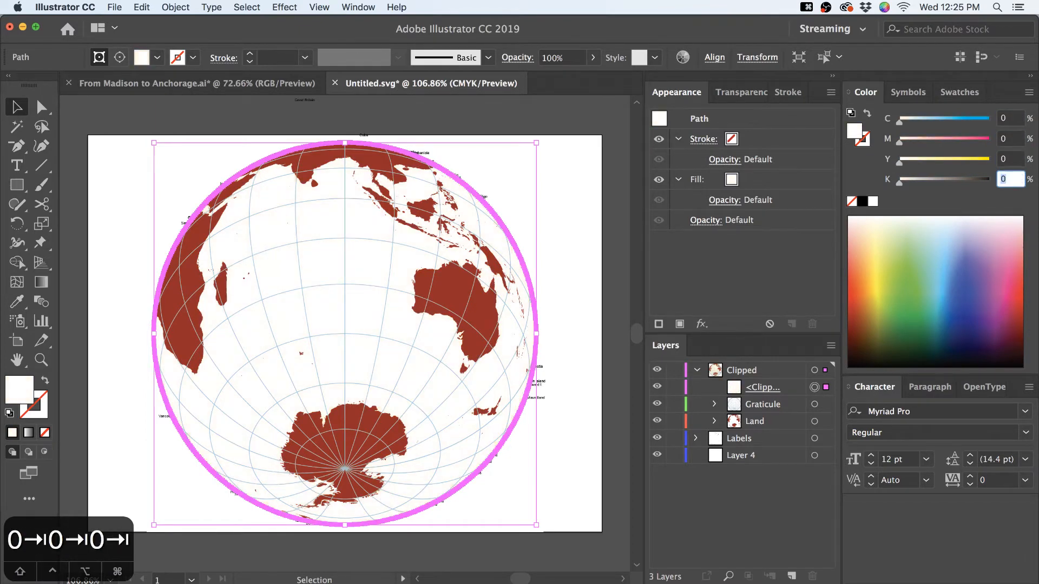
click(1003, 117)
text(10)
key(Tab)
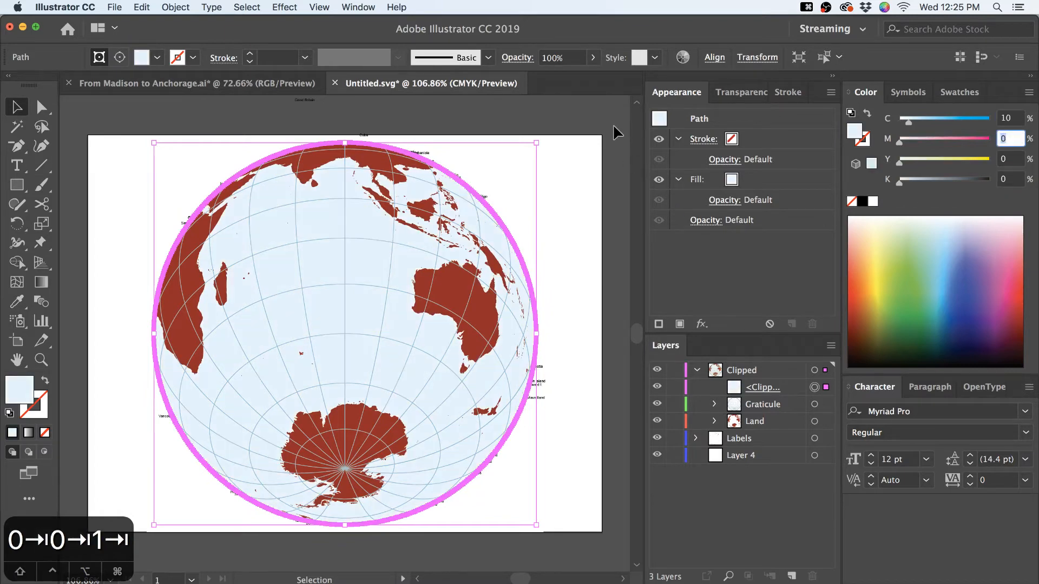
click(613, 123)
Select all artwork on the Land layer and set its fill to C 0, M 0, Y 8, K 0
scroll(401, 411, up, 5)
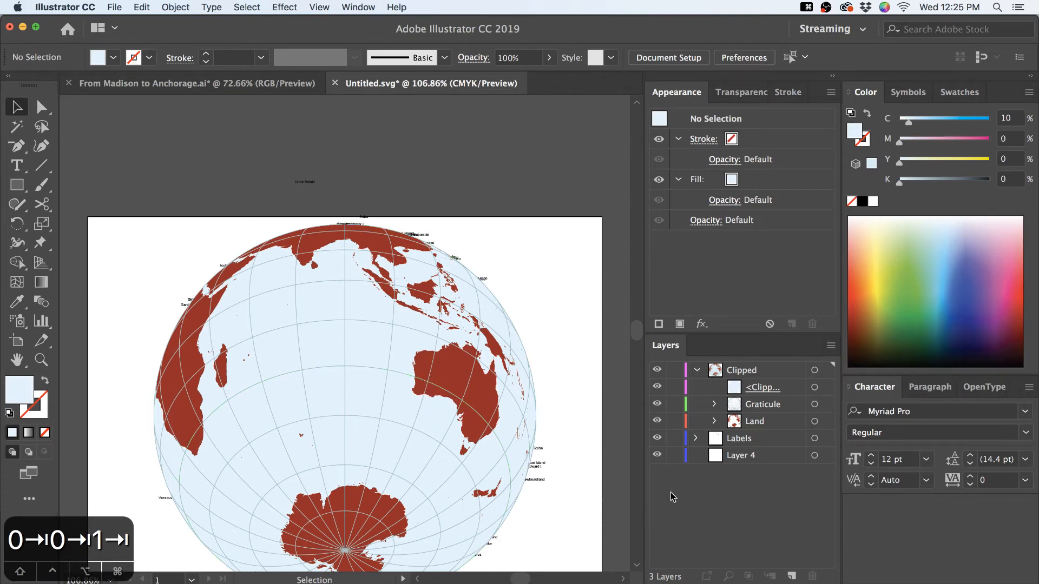
click(825, 420)
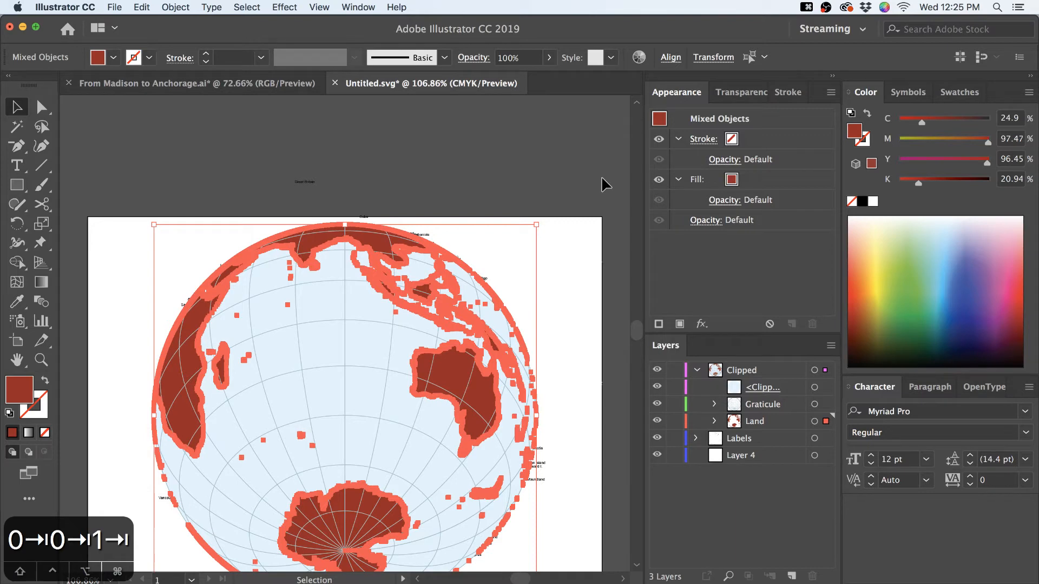
scroll(602, 179, down, 1)
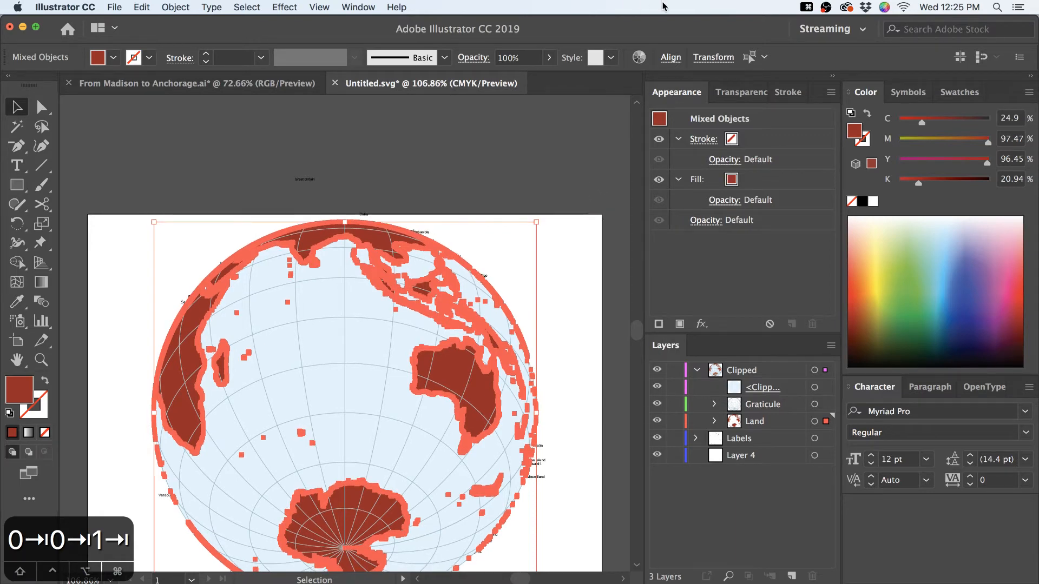
click(1003, 122)
text(0)
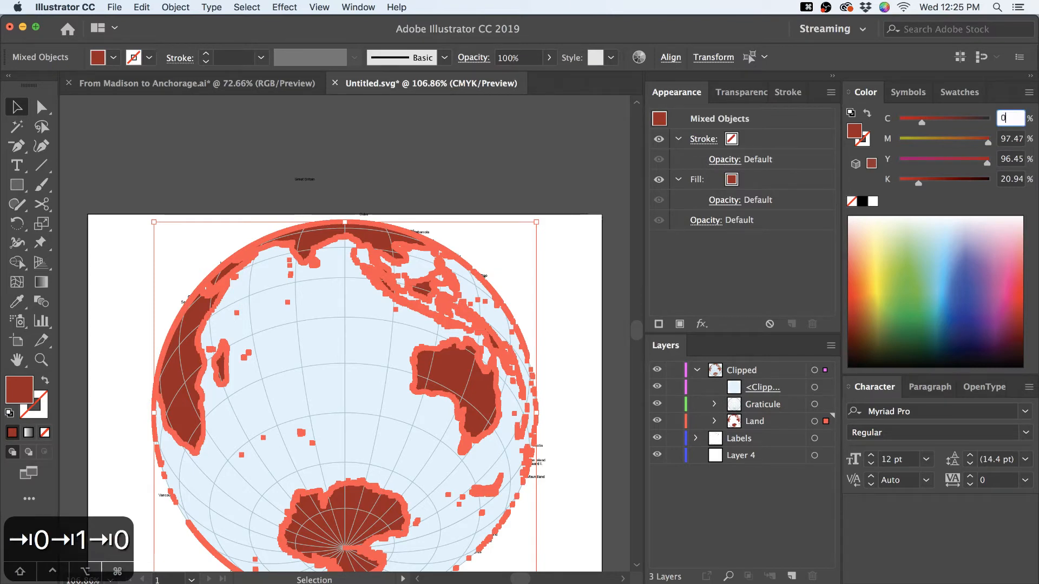
key(Tab)
text(0)
key(Tab)
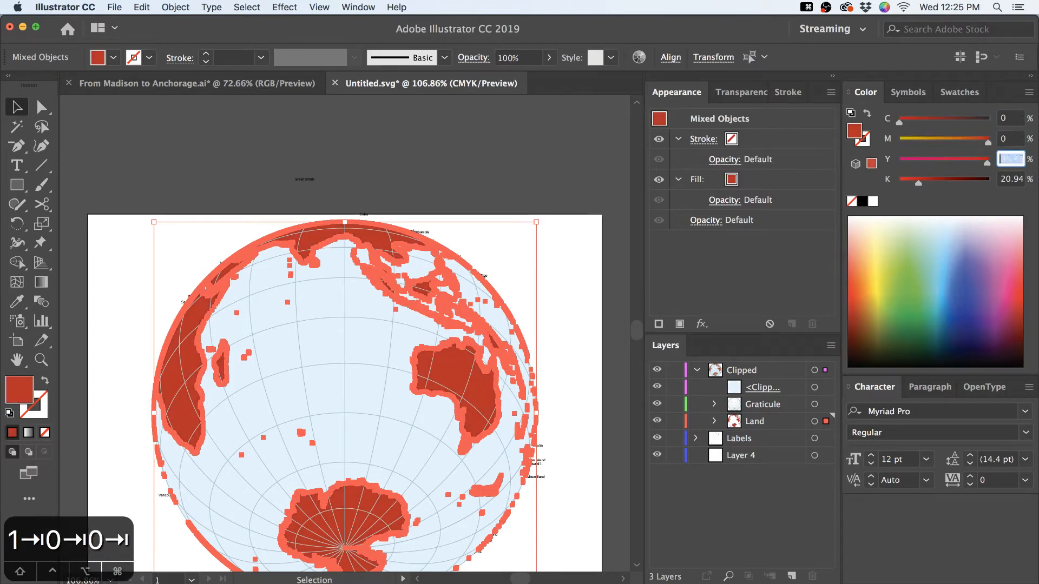
text(8)
key(Tab)
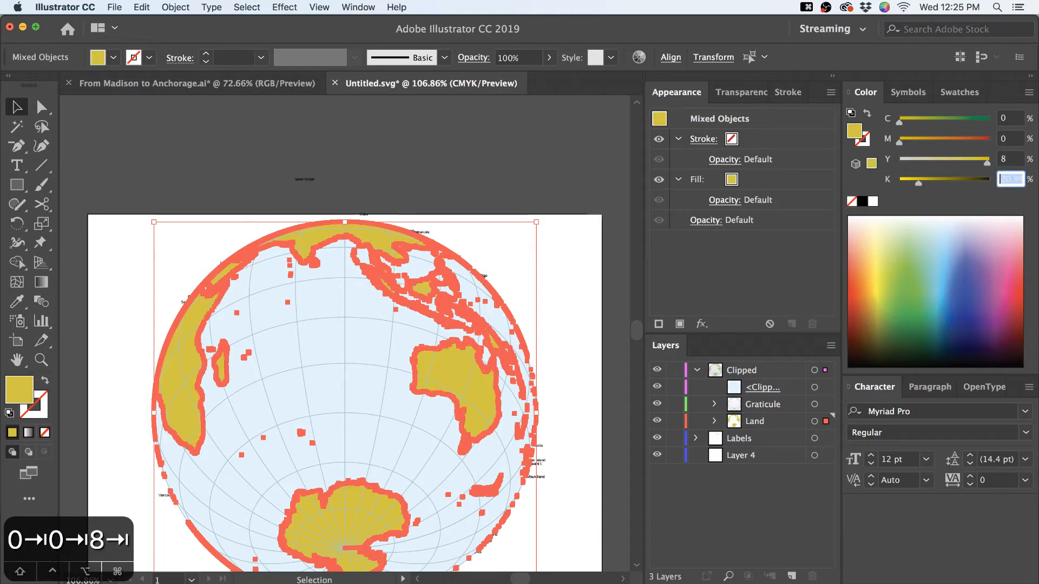
text(0)
key(Tab)
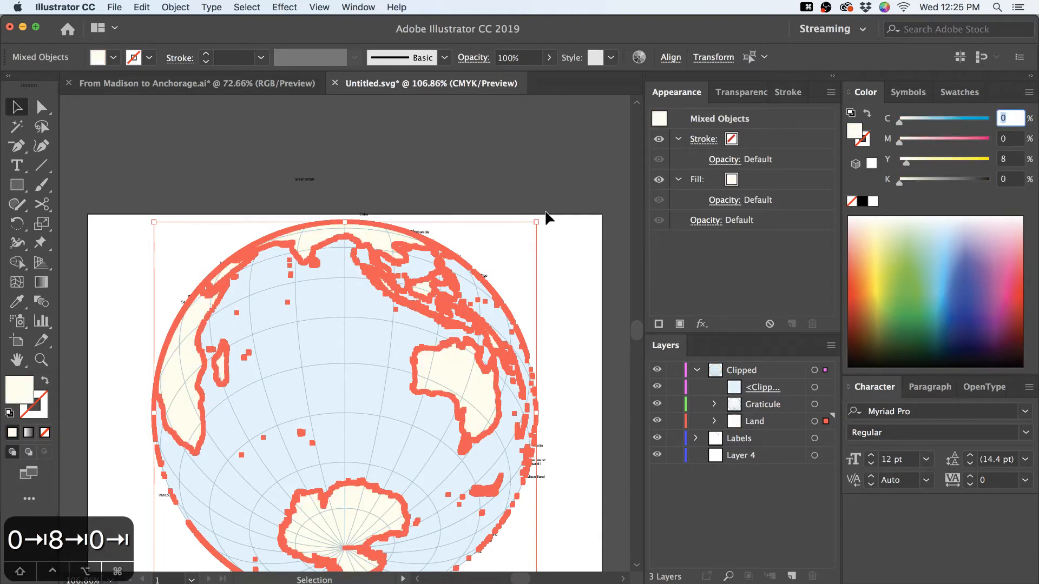
Hide the selection edges so the land and ocean colors can be judged across the globe
key(super+h)
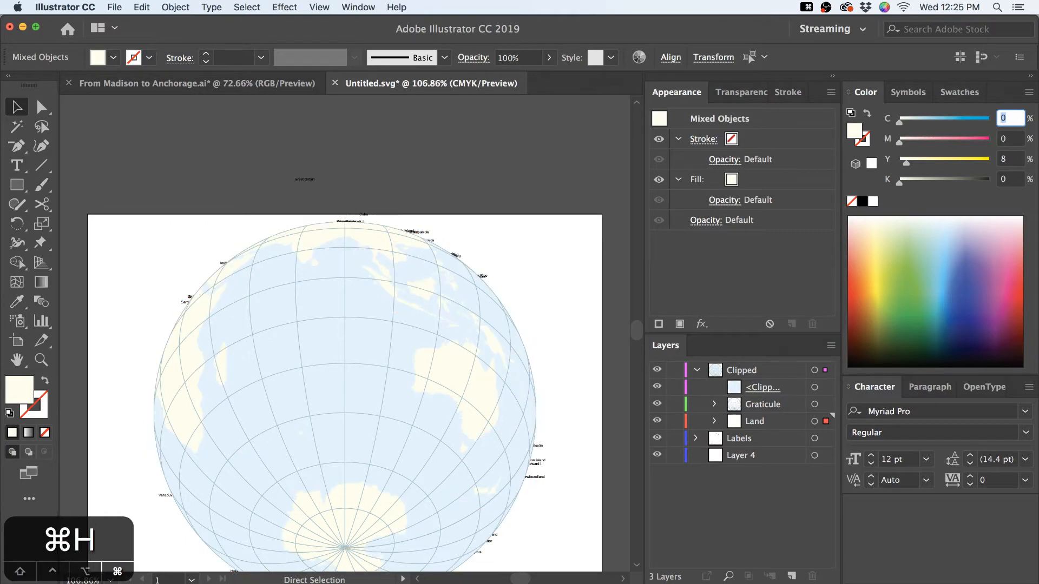
key(space)
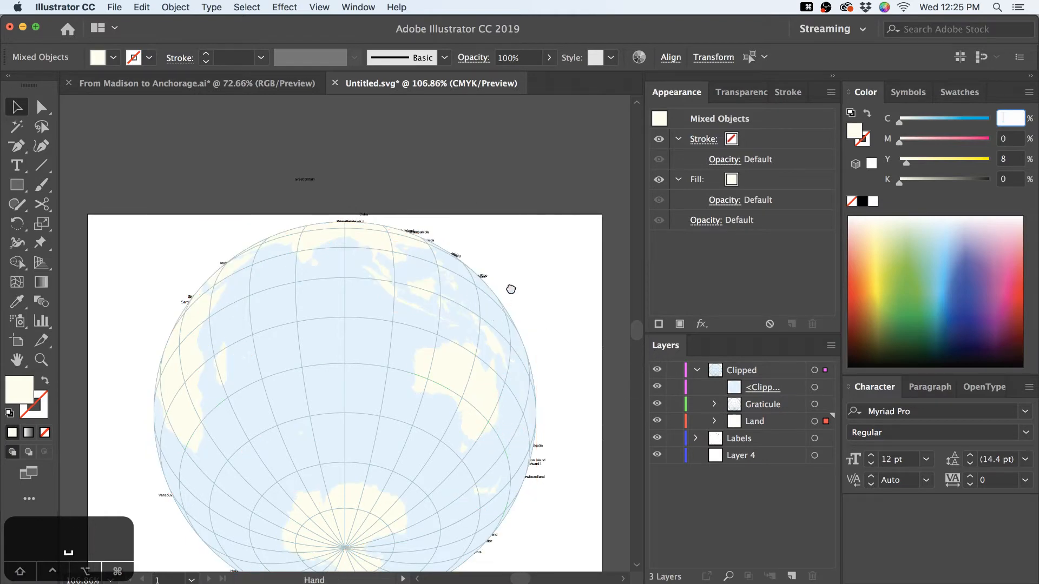
drag(510, 290, 532, 245)
Try other yellow amounts in the land fill, including Y 5, and set Y back to 8
click(946, 161)
drag(945, 163, 903, 161)
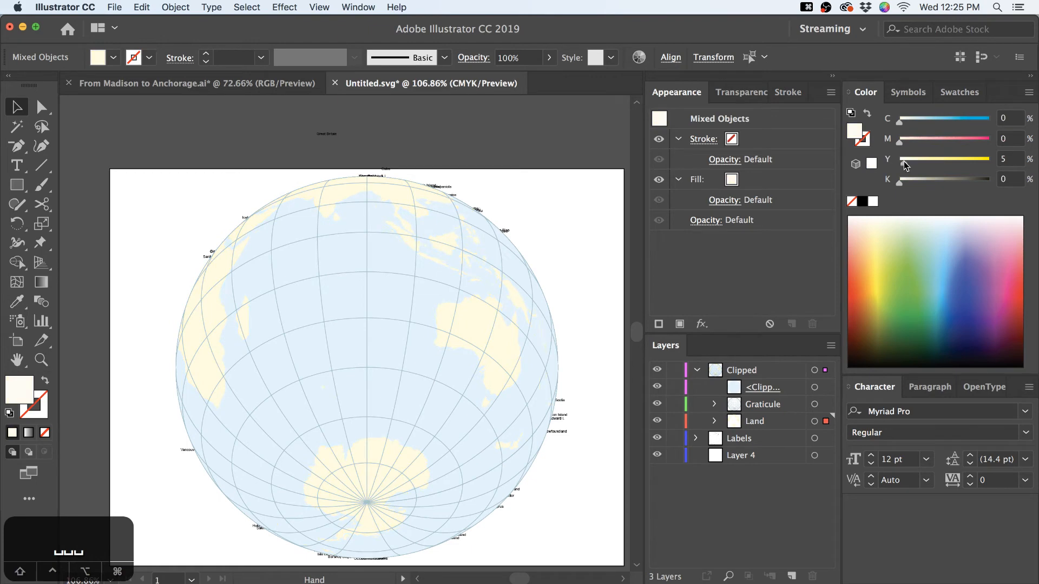
click(1010, 158)
text(8)
key(Tab)
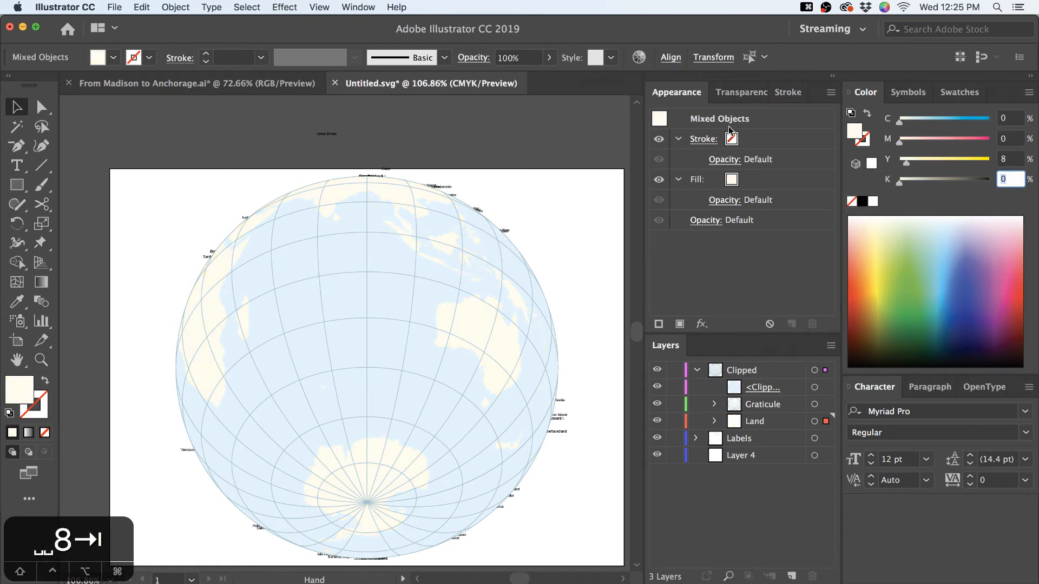
Deselect the land artwork and hide the Graticule layer
click(624, 133)
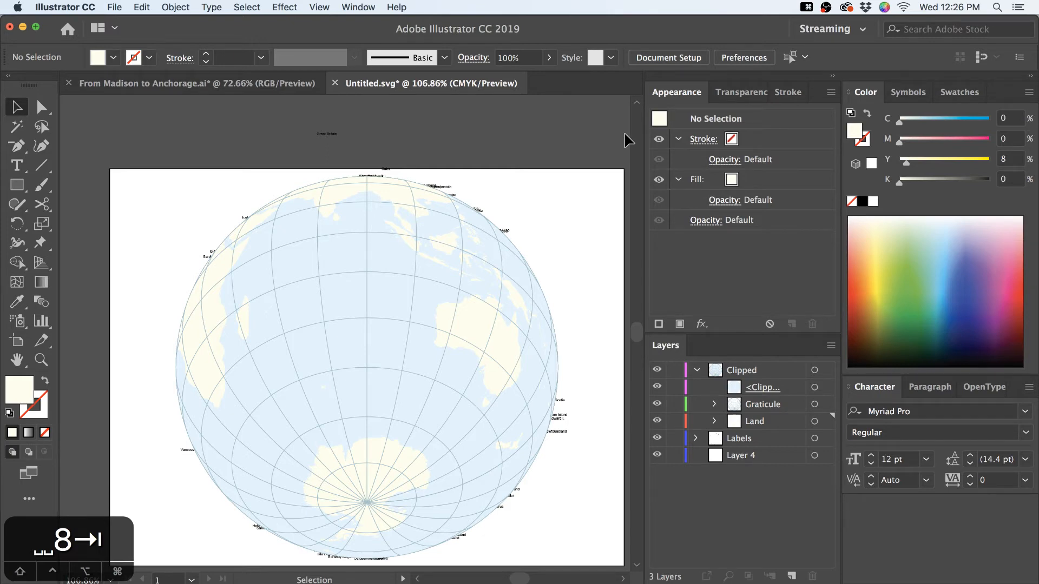
click(658, 404)
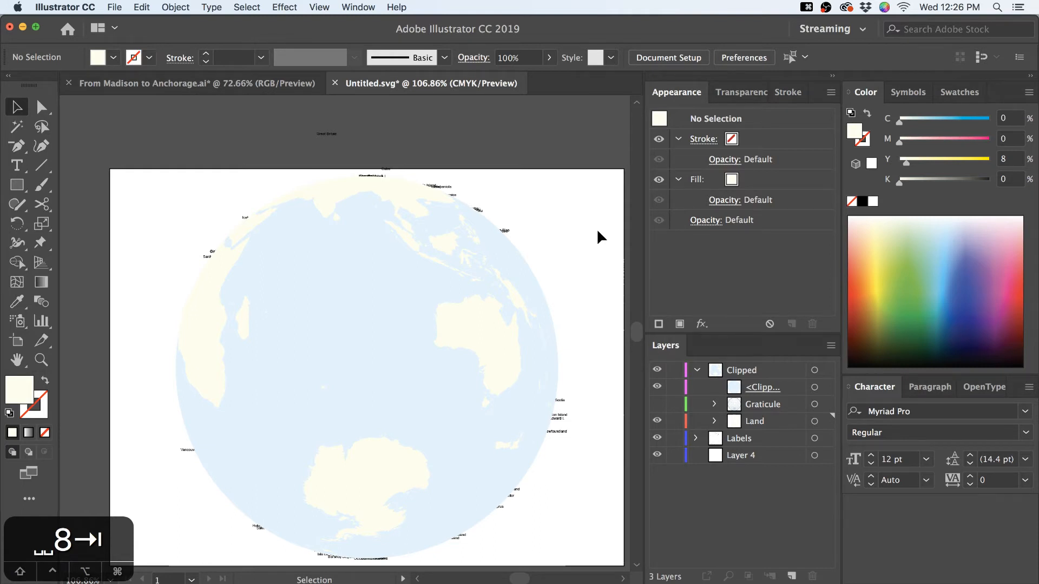
Try a darker tan land fill with Y 37 and K 32, and undo these color changes
click(826, 421)
drag(942, 160, 928, 183)
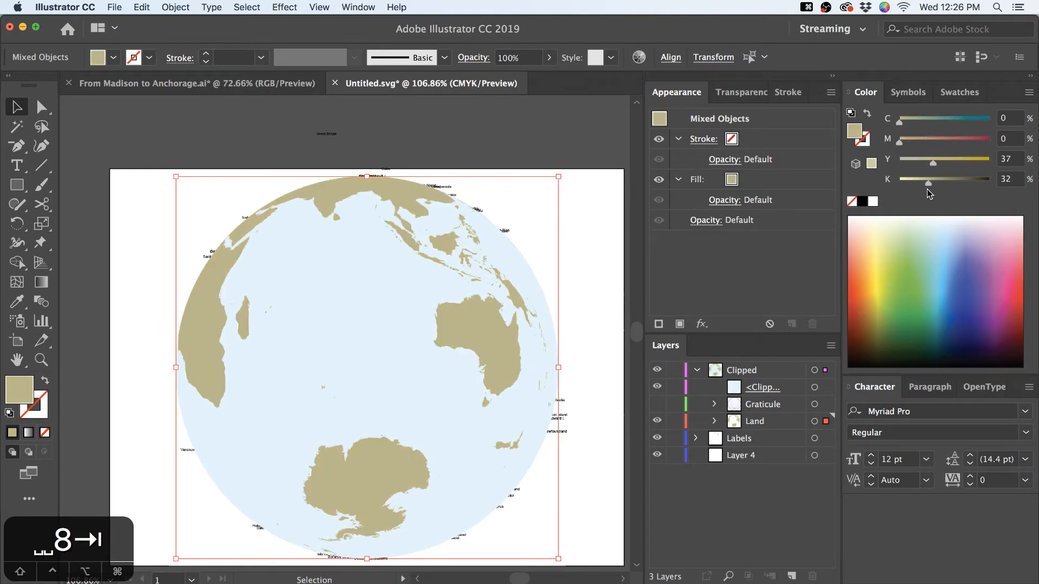
key(super+z)
key(super+z)
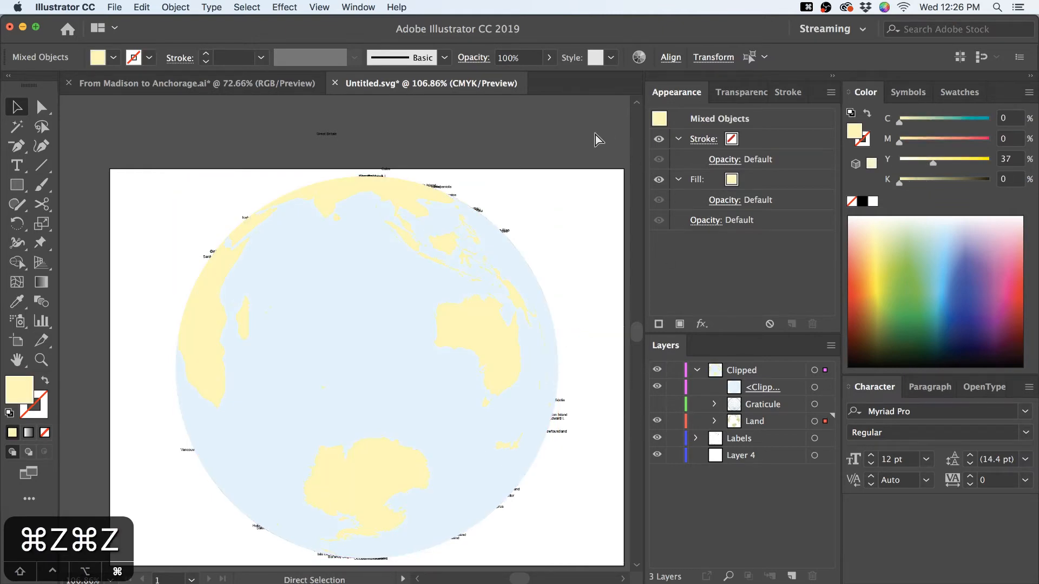
key(super+z)
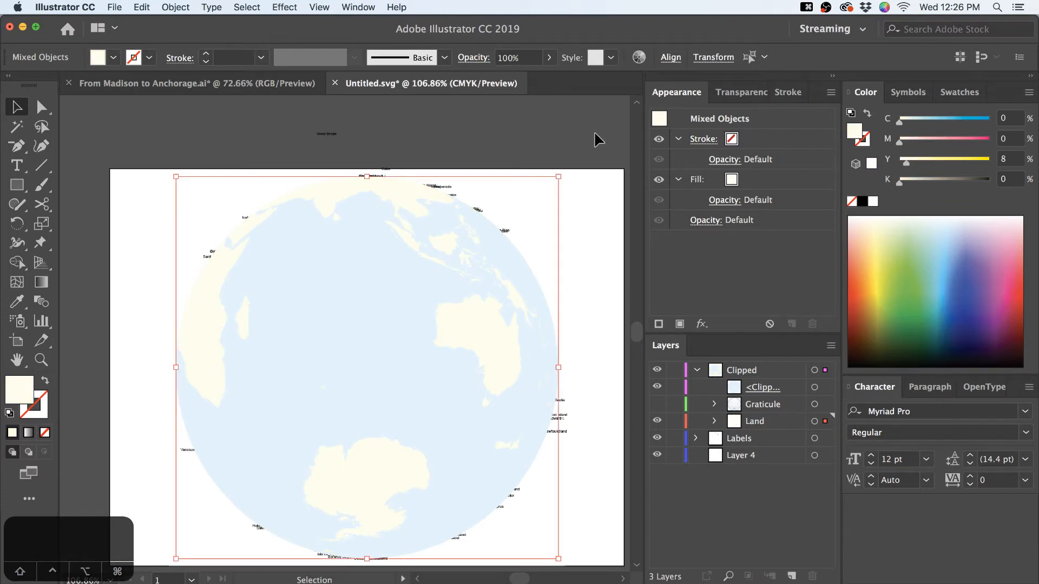
Try outlining the land with a 1 pt stroke colored C 0, M 0, Y 47, K 23
key(x)
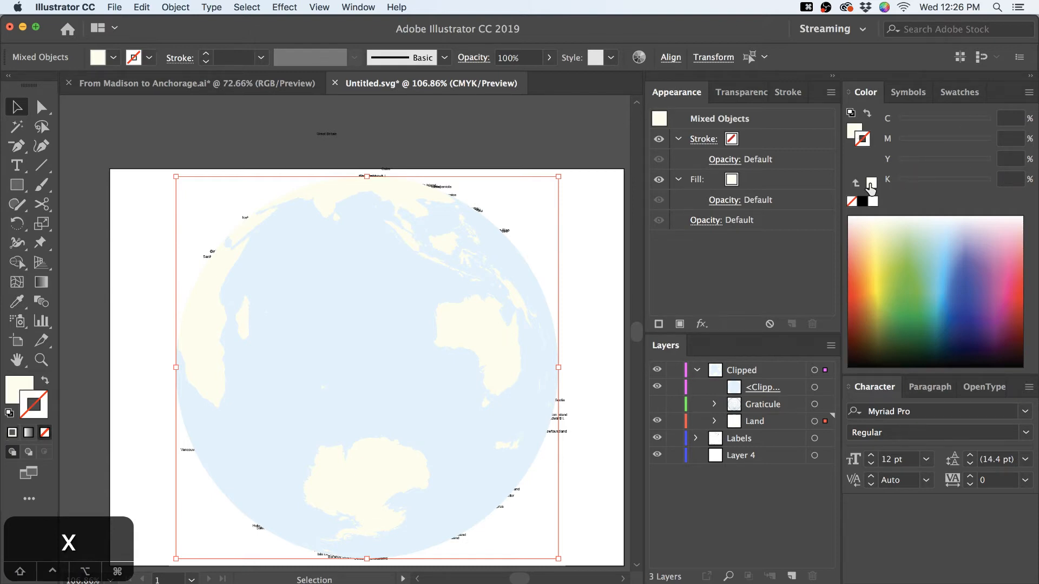
click(870, 184)
click(941, 162)
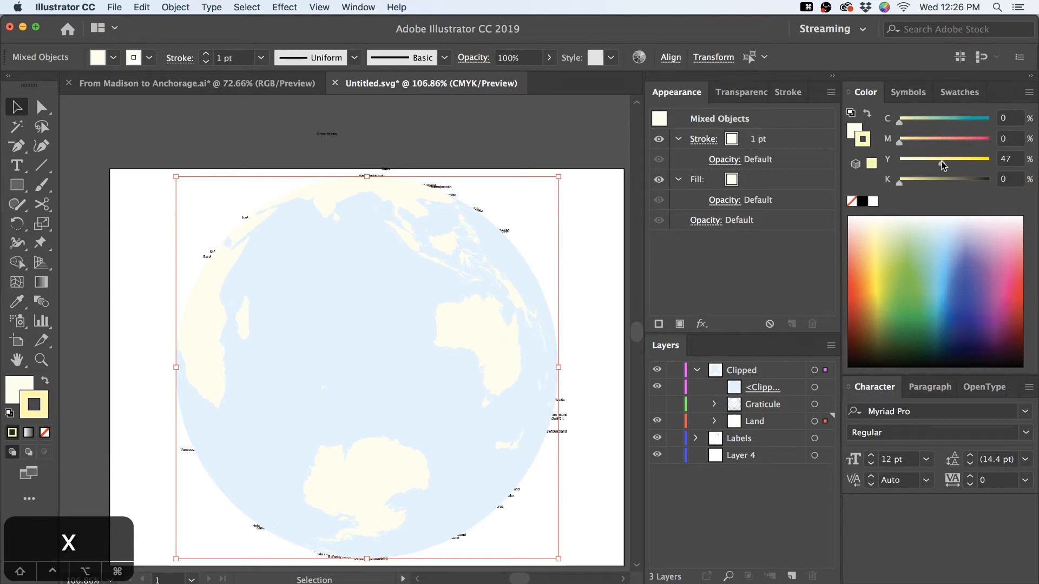
click(920, 182)
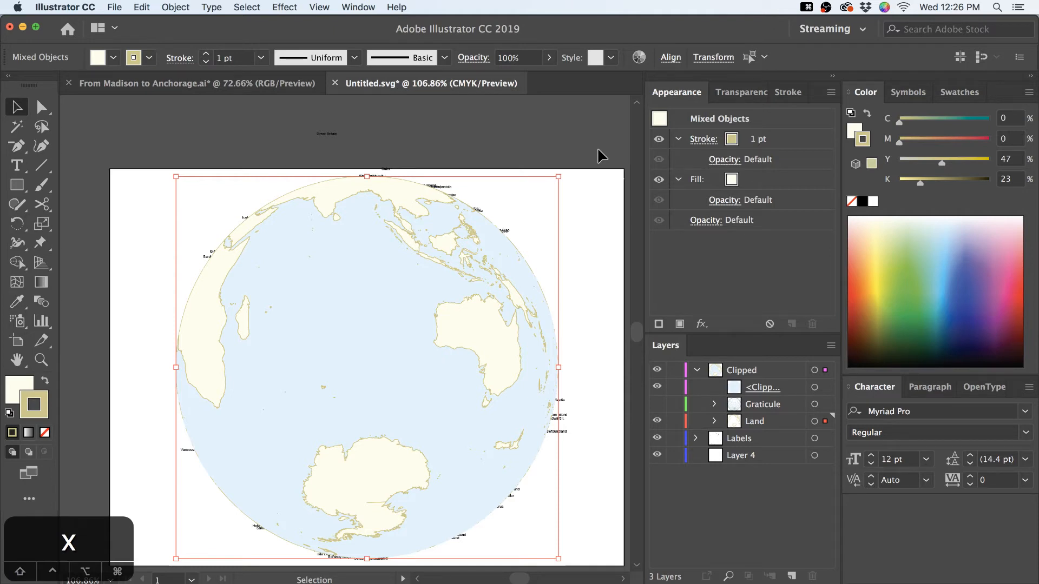
Undo the stroke color changes, set the land's stroke to none, and return to the Selection tool
key(z)
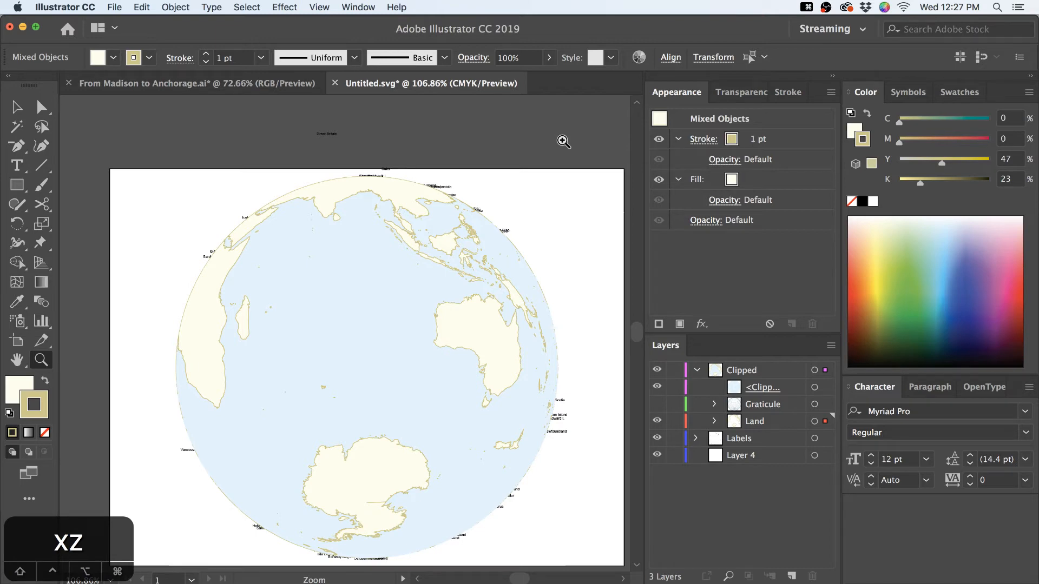
key(super)
key(super+z)
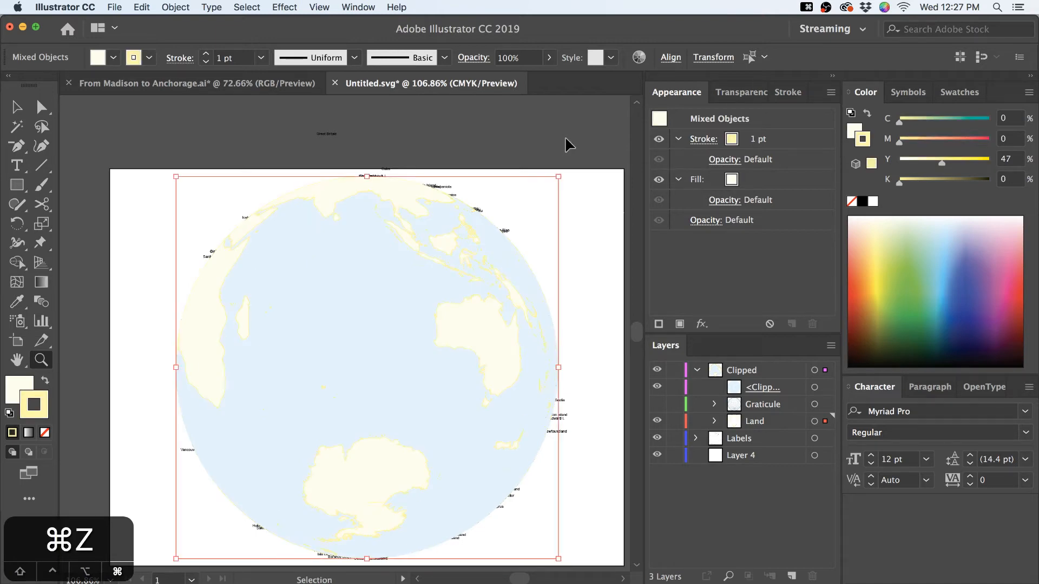
key(super+z)
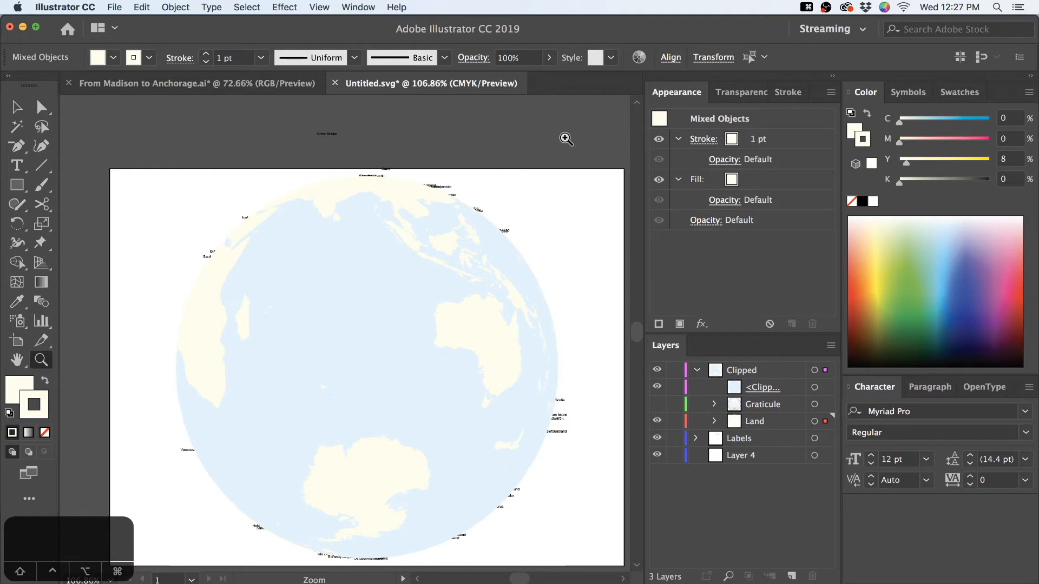
key(slash)
click(17, 107)
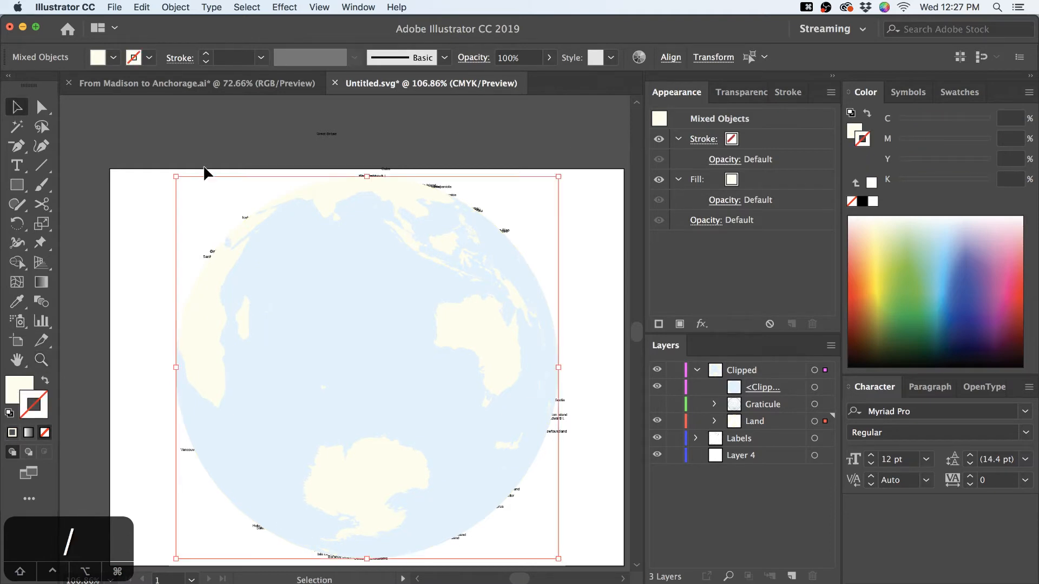
Target the Land layer as a whole, comparing it with targeting a single path inside it
click(814, 421)
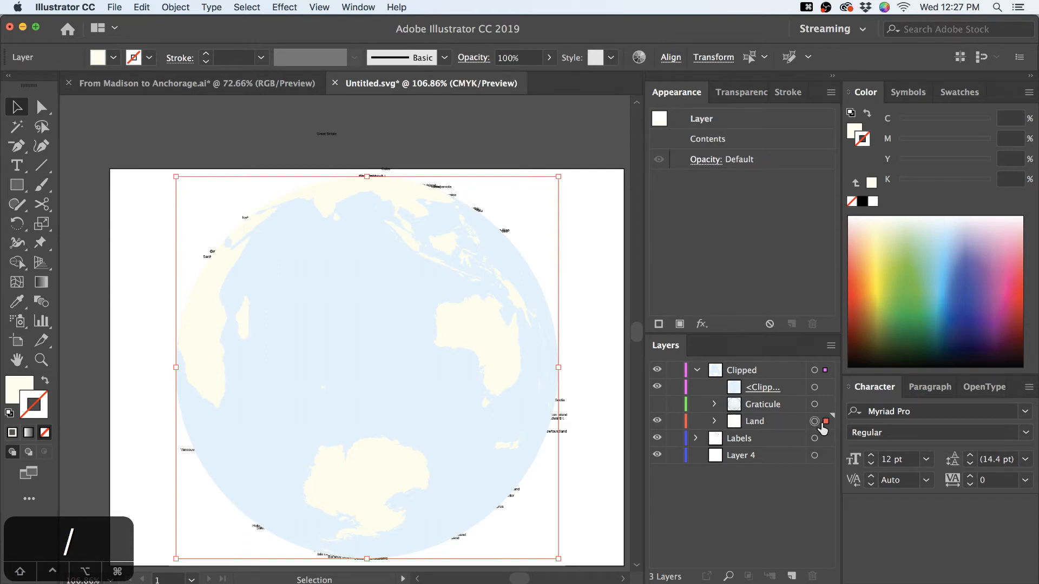
click(714, 421)
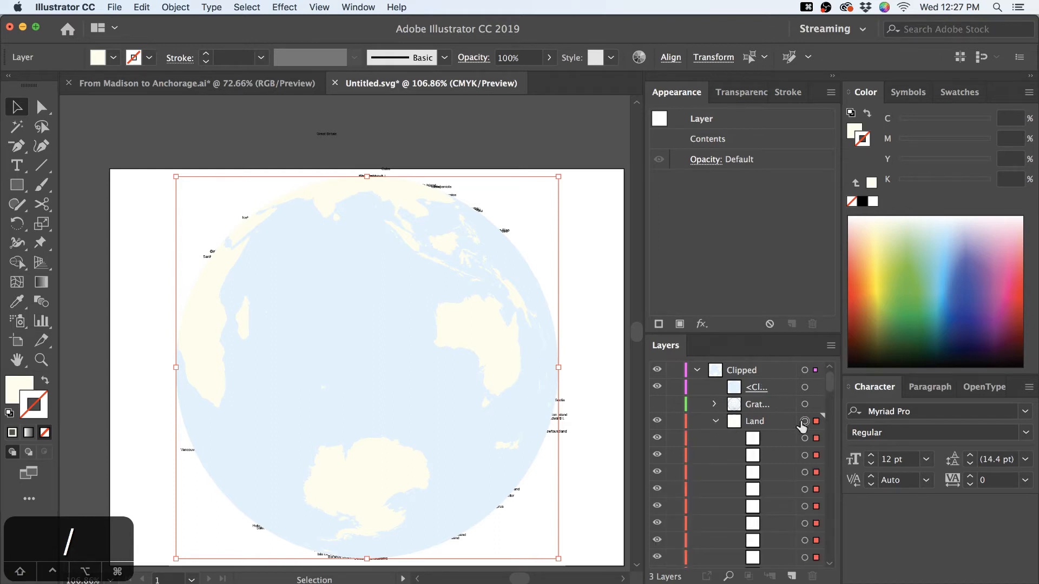
click(804, 454)
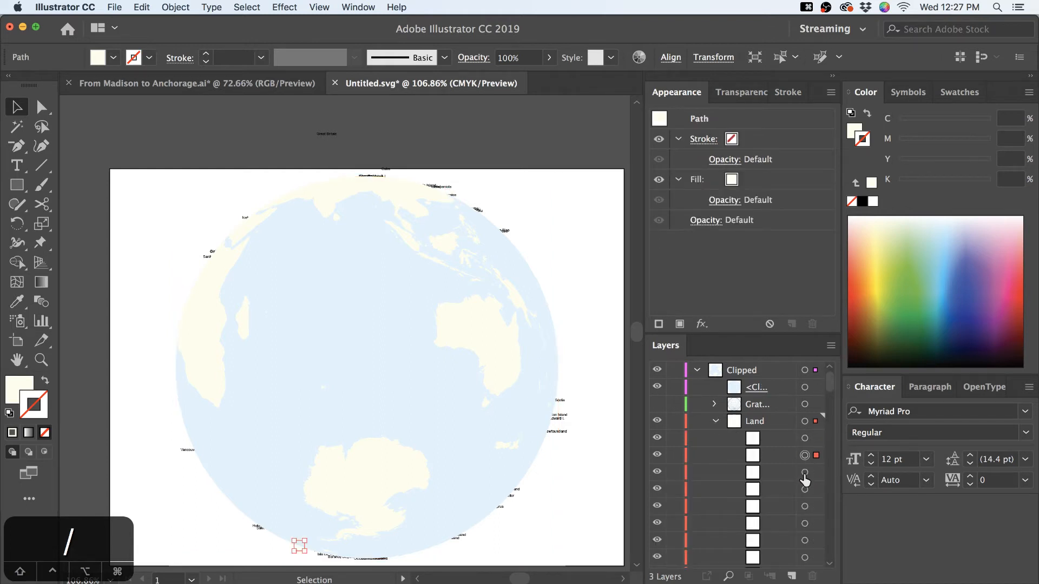
click(805, 421)
click(715, 421)
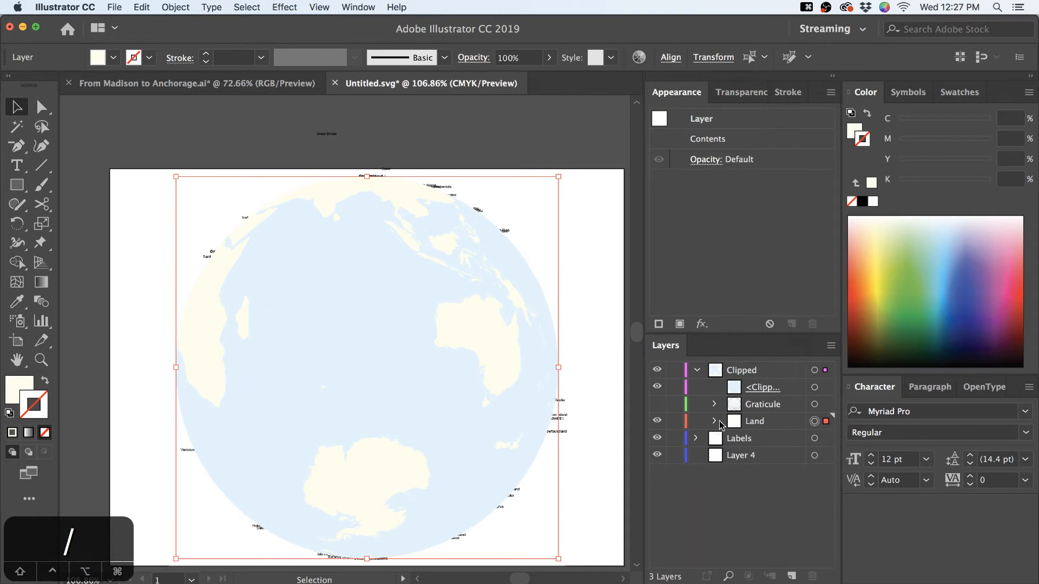
Start an Outer Glow effect on the Land layer with its blending mode set to Multiply
click(284, 7)
mouse_move(329, 177)
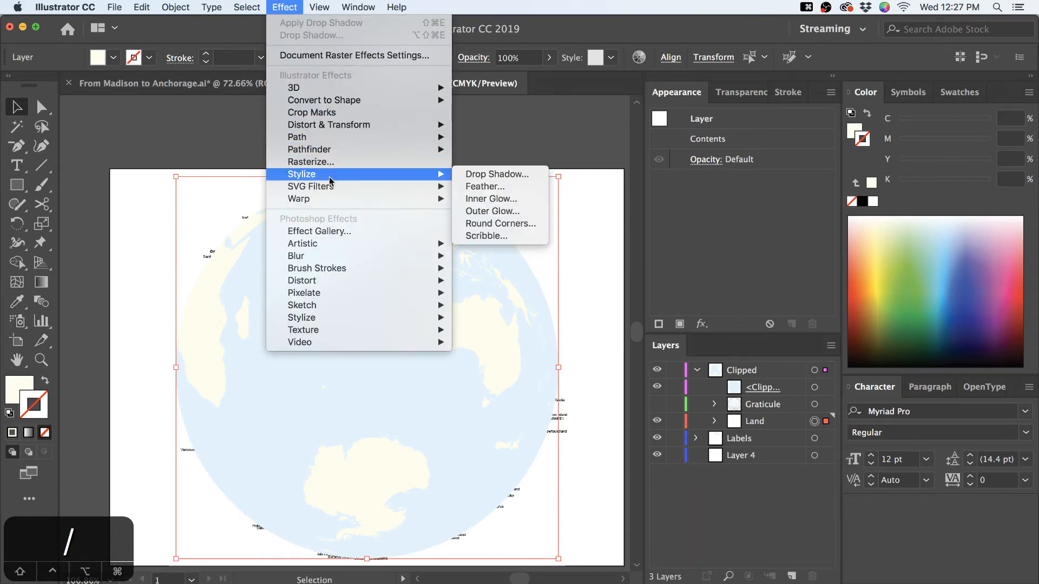
click(527, 211)
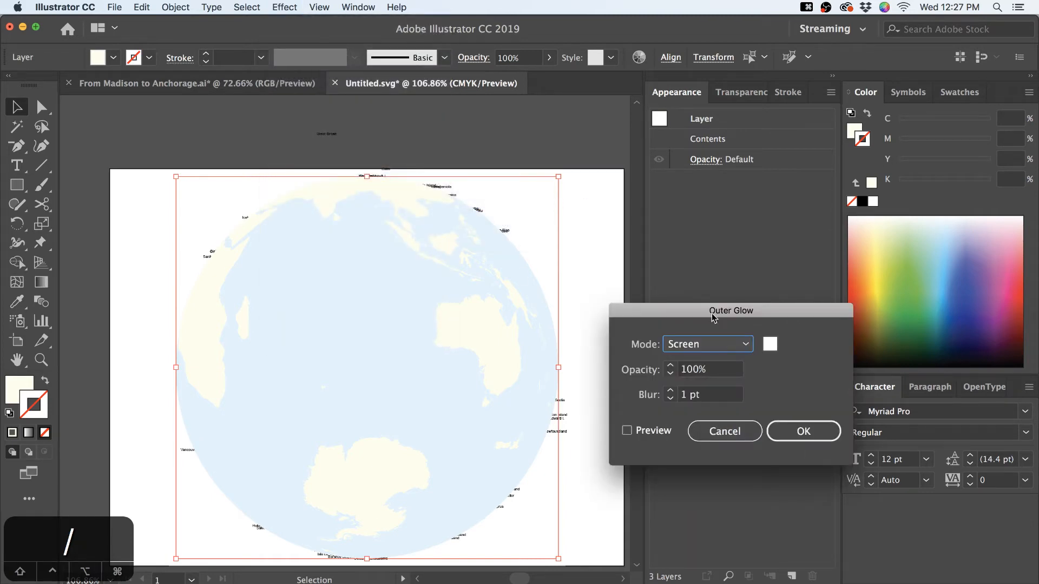
click(739, 344)
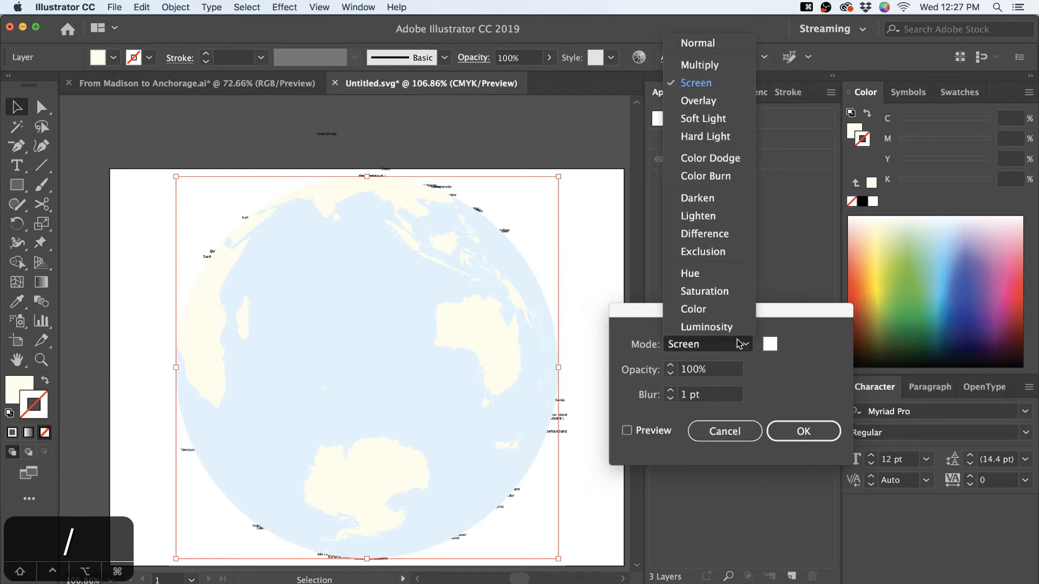
click(732, 64)
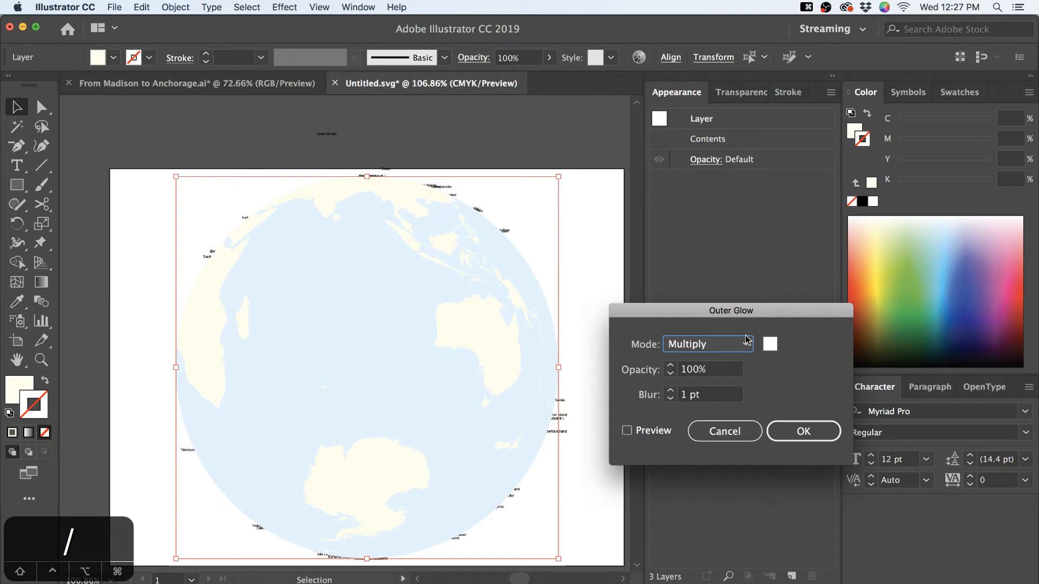
click(747, 341)
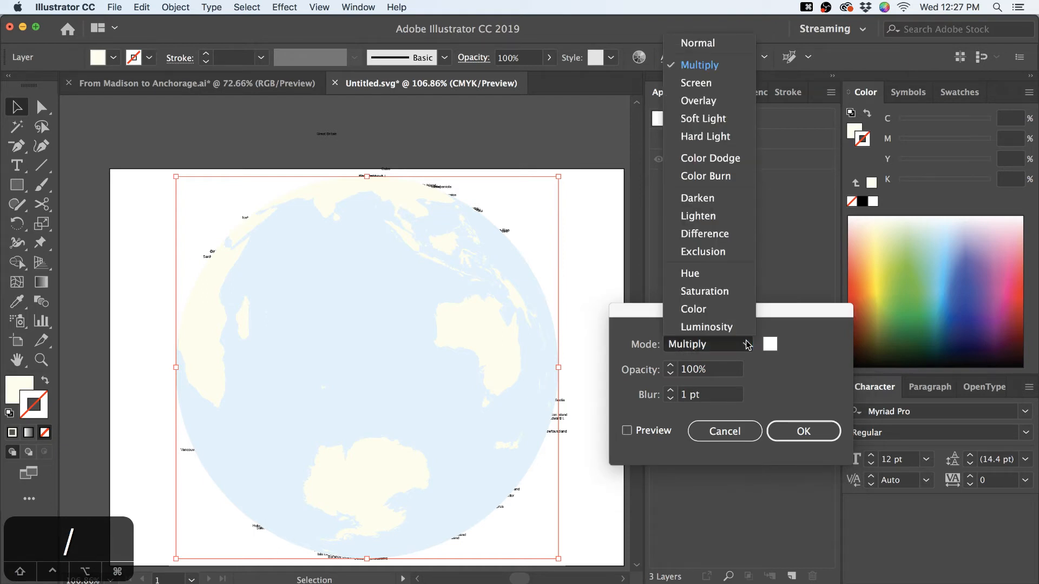
click(701, 68)
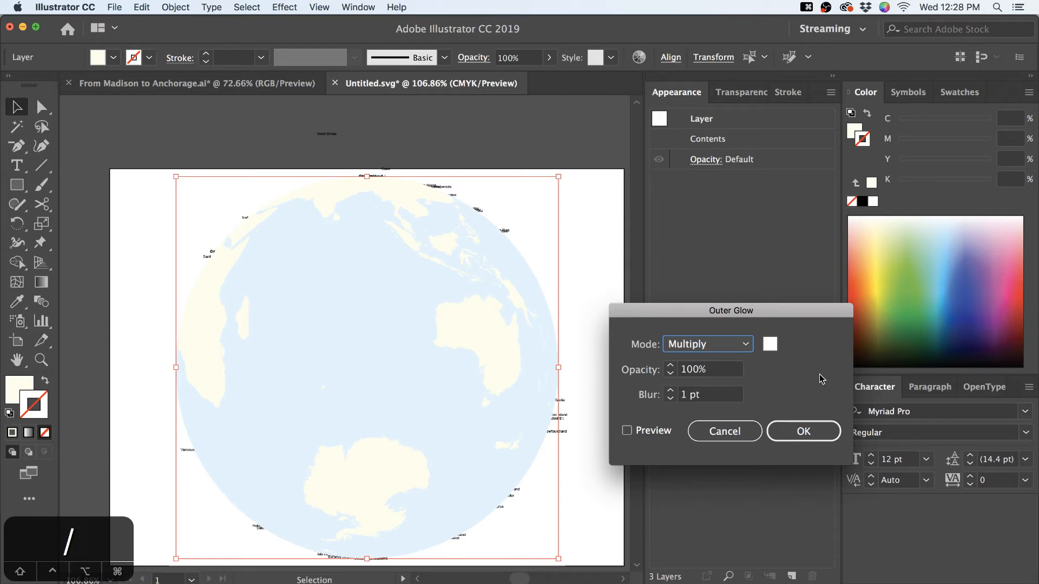
click(752, 345)
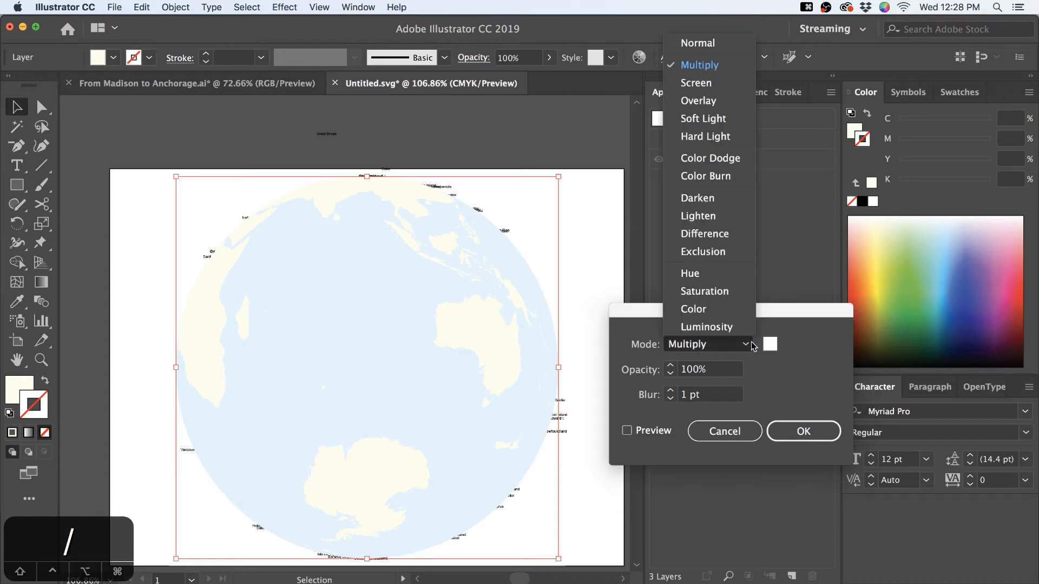
Set the Outer Glow color to a muted blue with C 30, M 0, Y 0, K 20
click(769, 344)
click(770, 344)
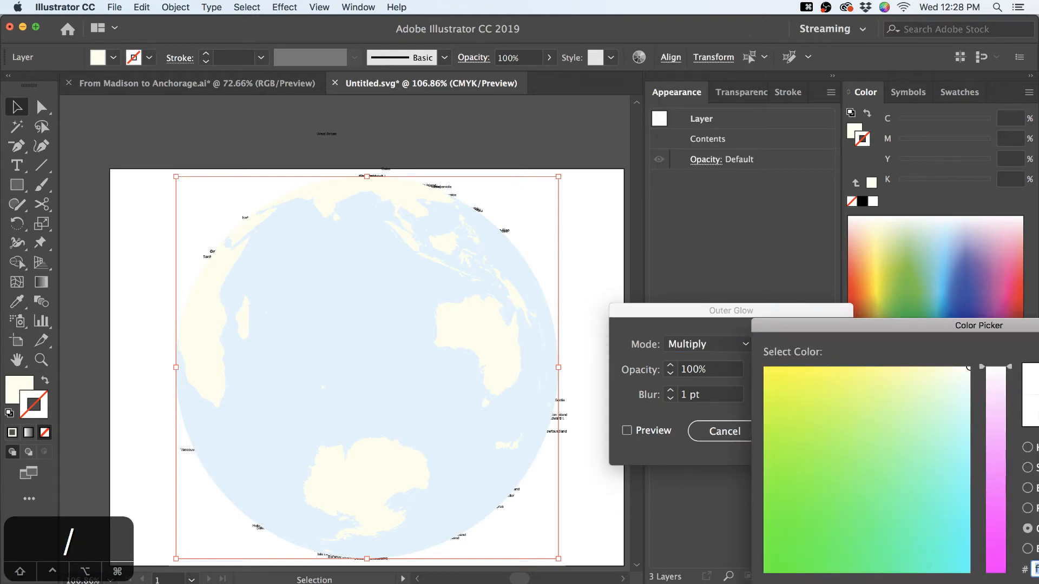
drag(972, 336, 670, 168)
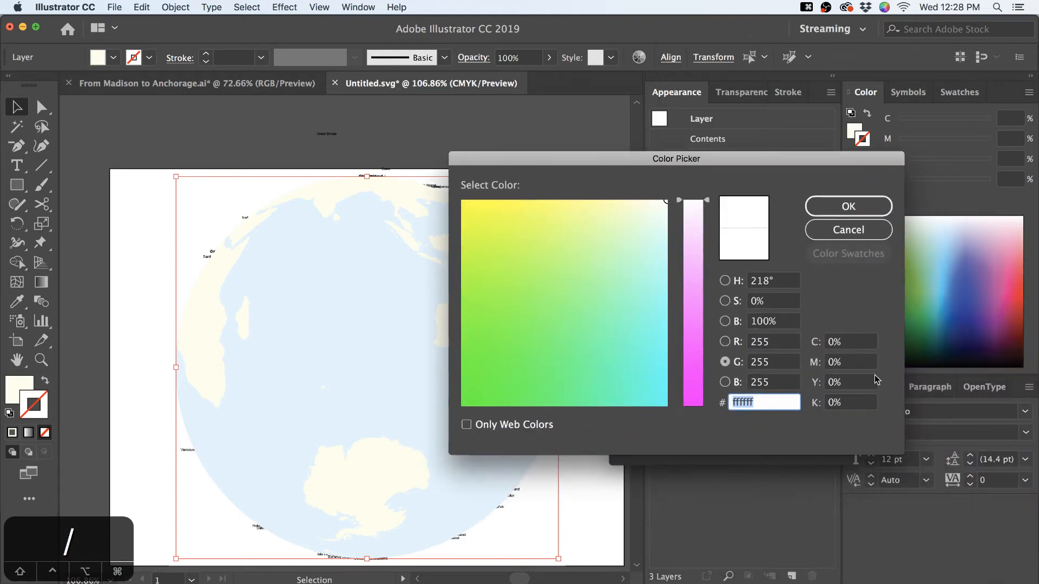
click(831, 343)
text(3)
key(Tab)
key(Tab)
key(Tab)
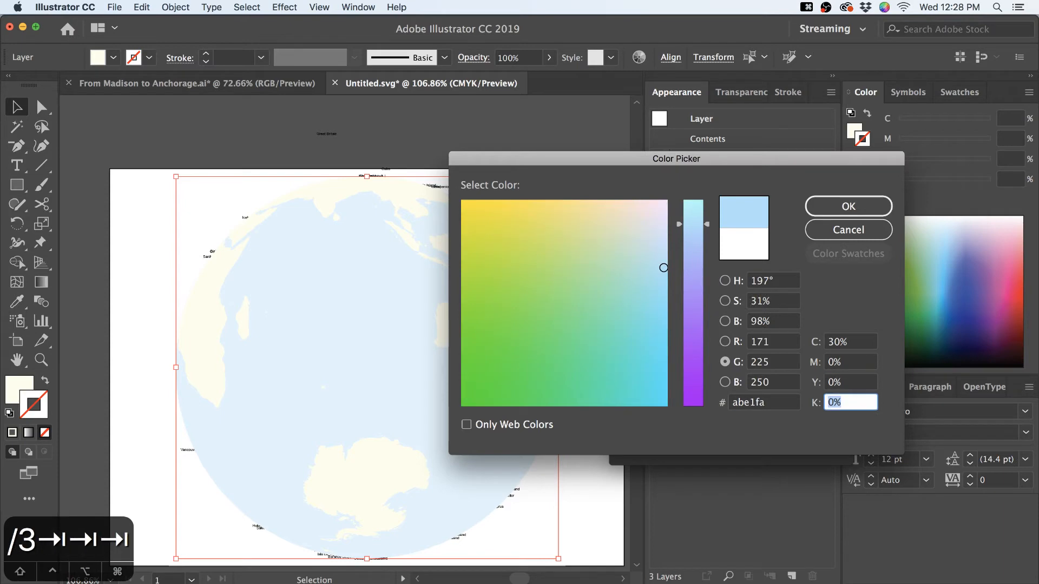
text(20)
key(Tab)
click(848, 207)
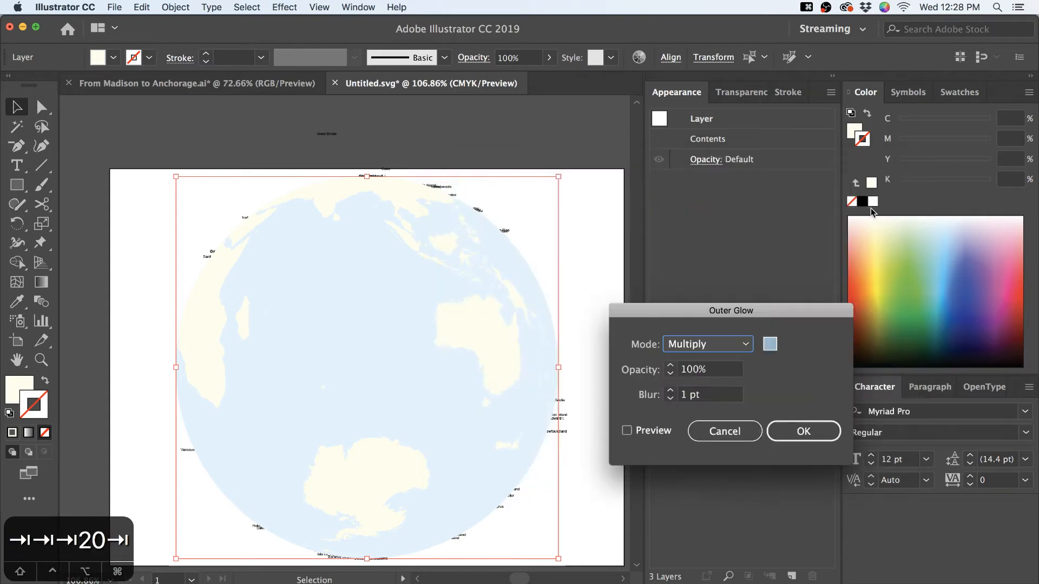
Preview the glow, set its blur to 3 pt and its opacity to 30%, and apply it
click(628, 431)
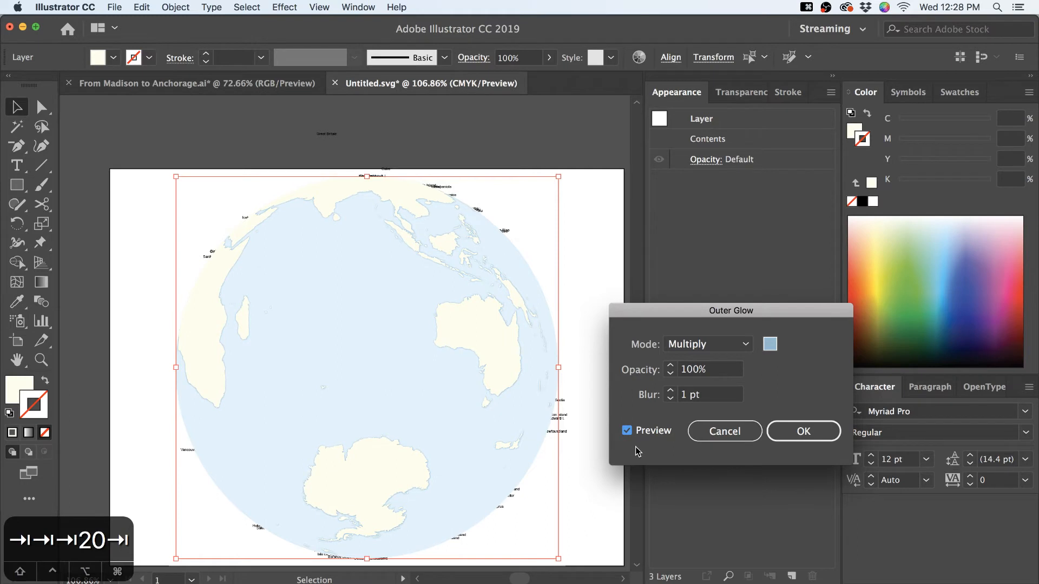
click(684, 396)
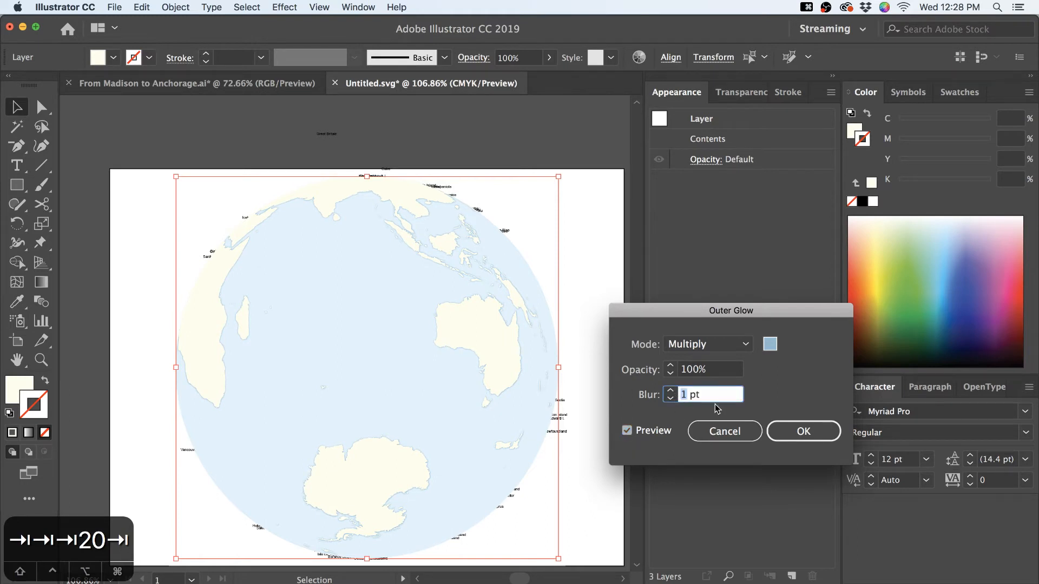
text(3)
key(Tab)
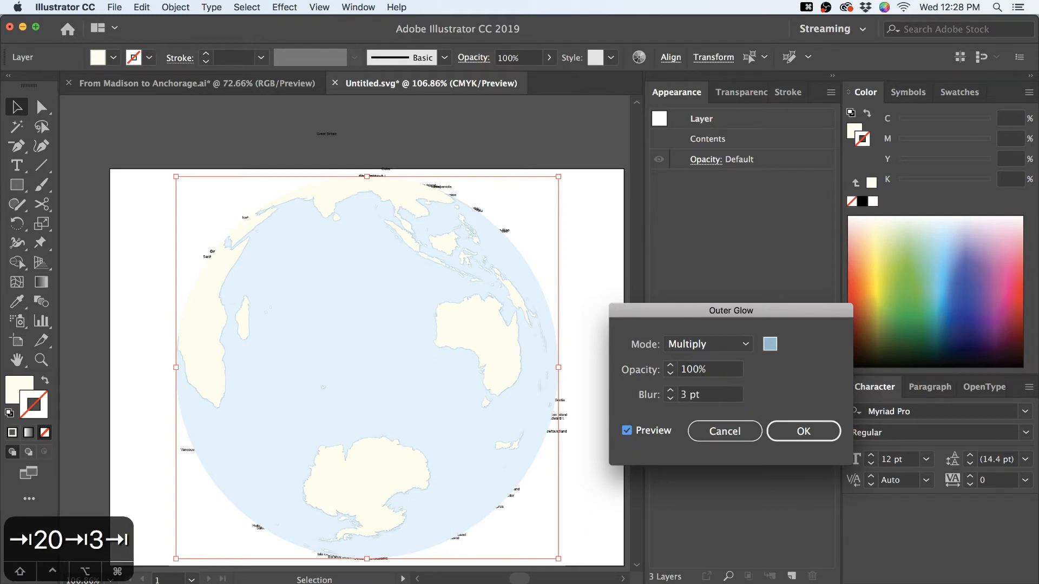
click(692, 372)
drag(692, 372, 676, 373)
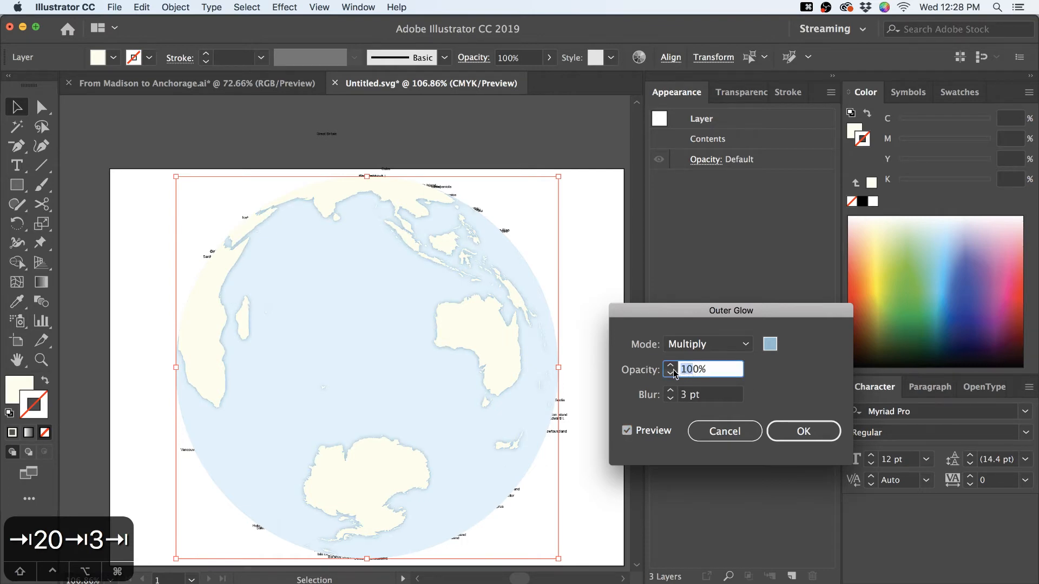
text(3)
key(Tab)
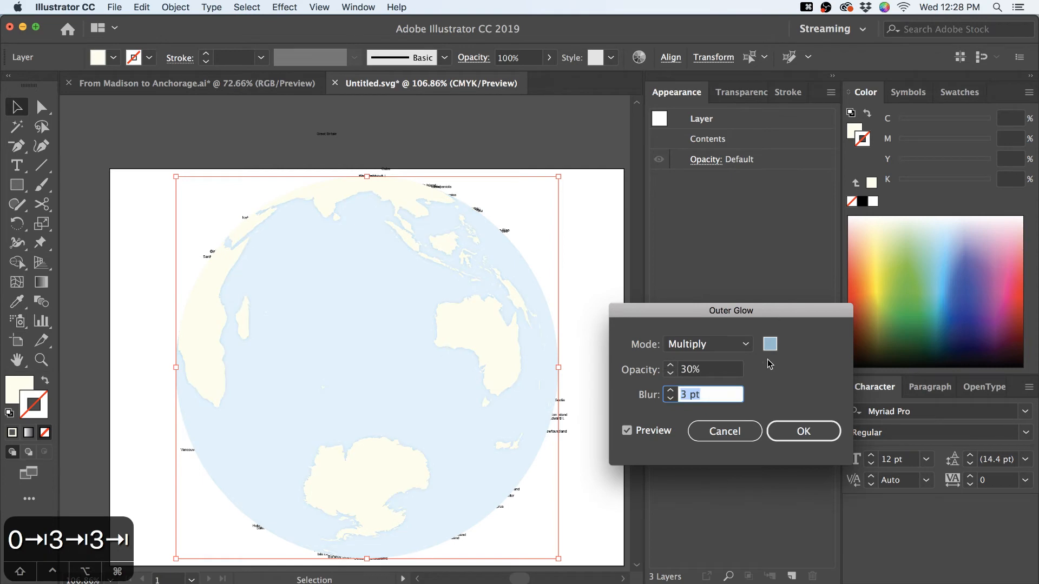
click(803, 434)
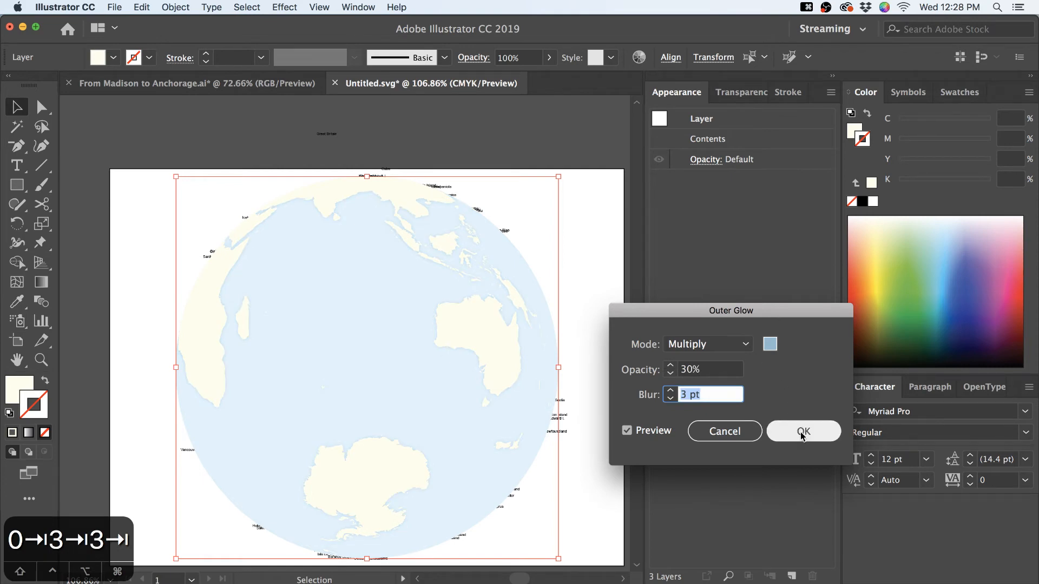
click(803, 433)
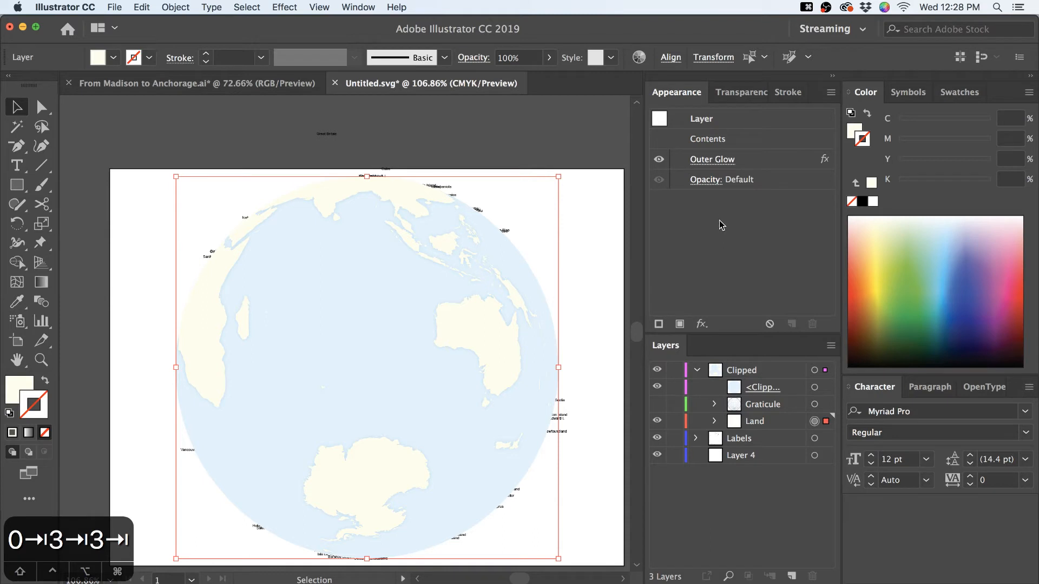
Toggle the Land layer's Outer Glow off and on to compare the coastlines with and without it
click(659, 161)
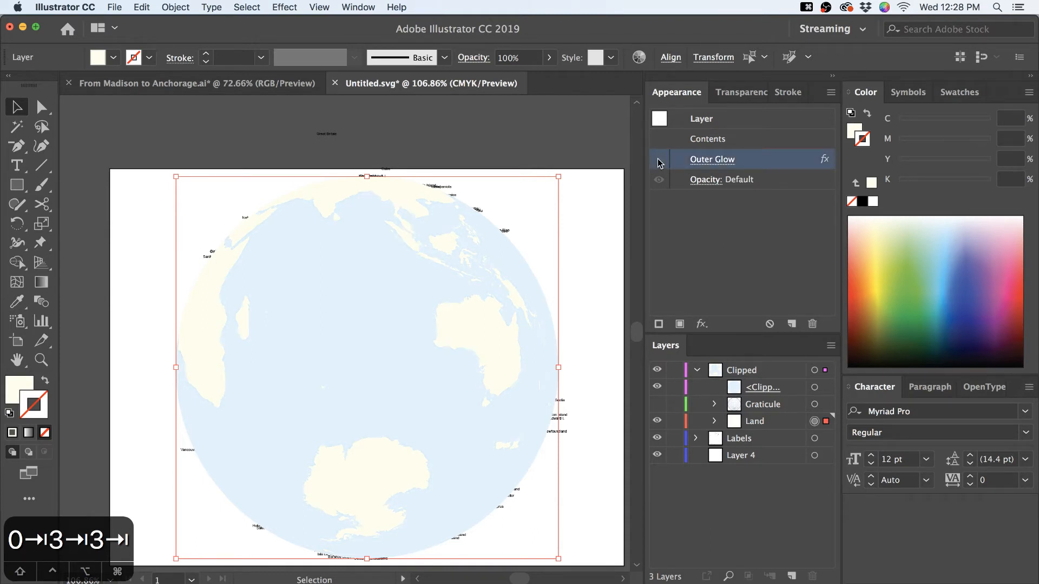
click(659, 160)
click(659, 160)
In From Madison to Anchorage.ai, expand the layer named Layers, then unlock and target its Adm... sublayer
click(197, 82)
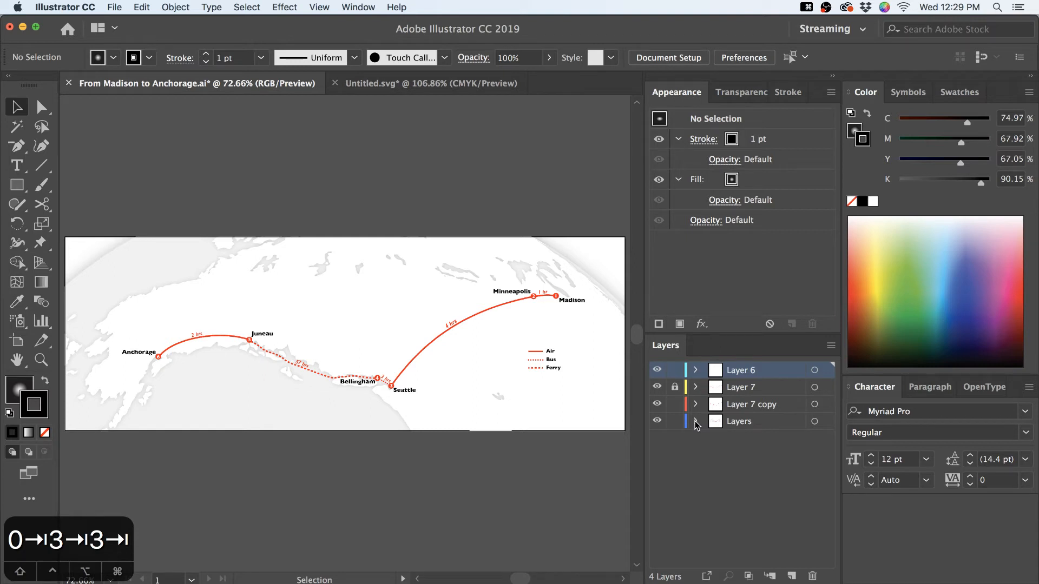
click(696, 421)
click(696, 422)
click(696, 421)
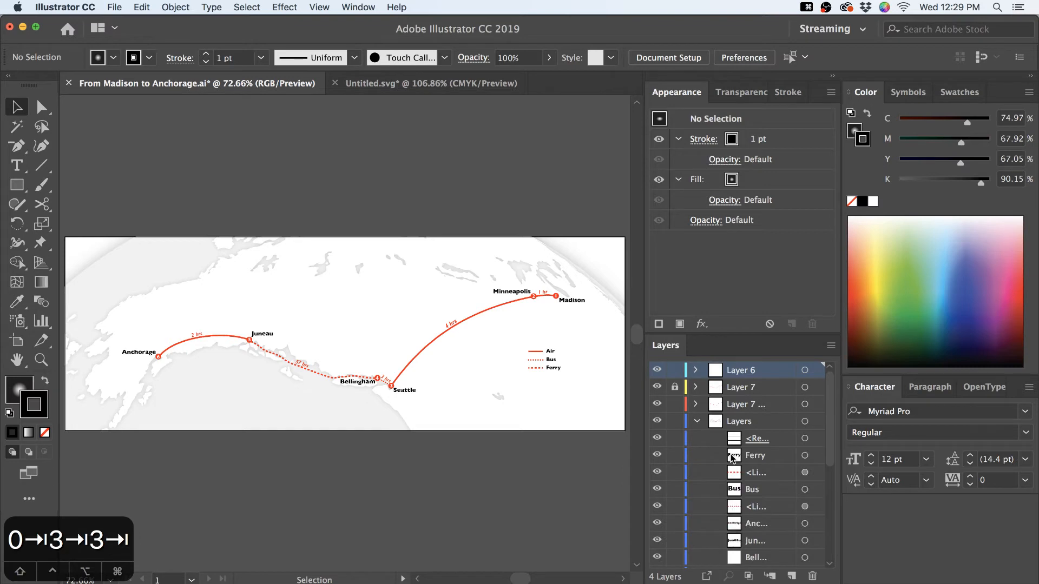
scroll(732, 458, down, 8)
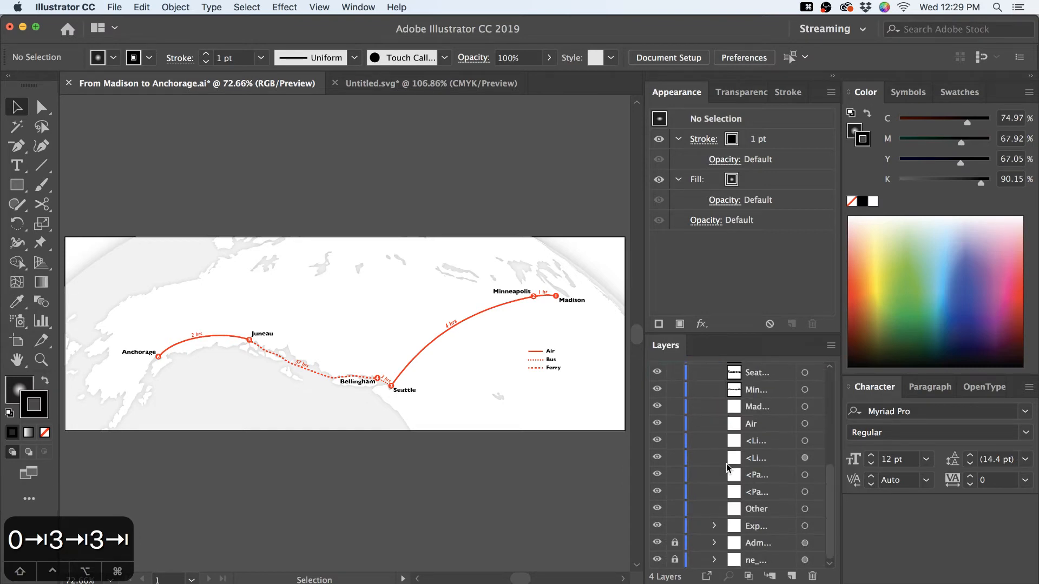
click(674, 543)
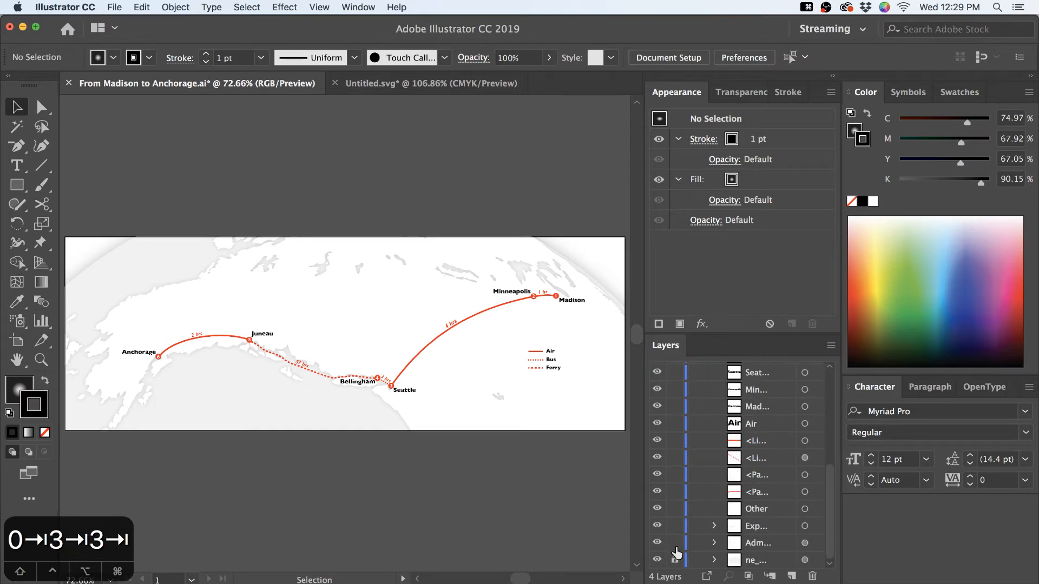
click(806, 543)
Hide the selection edges and toggle the Adm... sublayer's Outer Glow off and on to compare its effect
key(super+h)
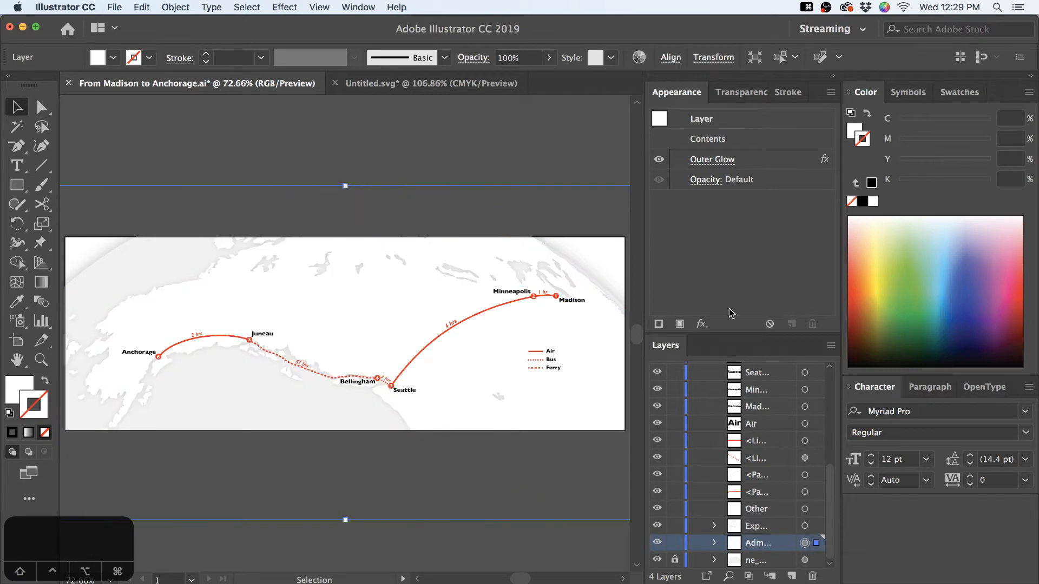
click(659, 160)
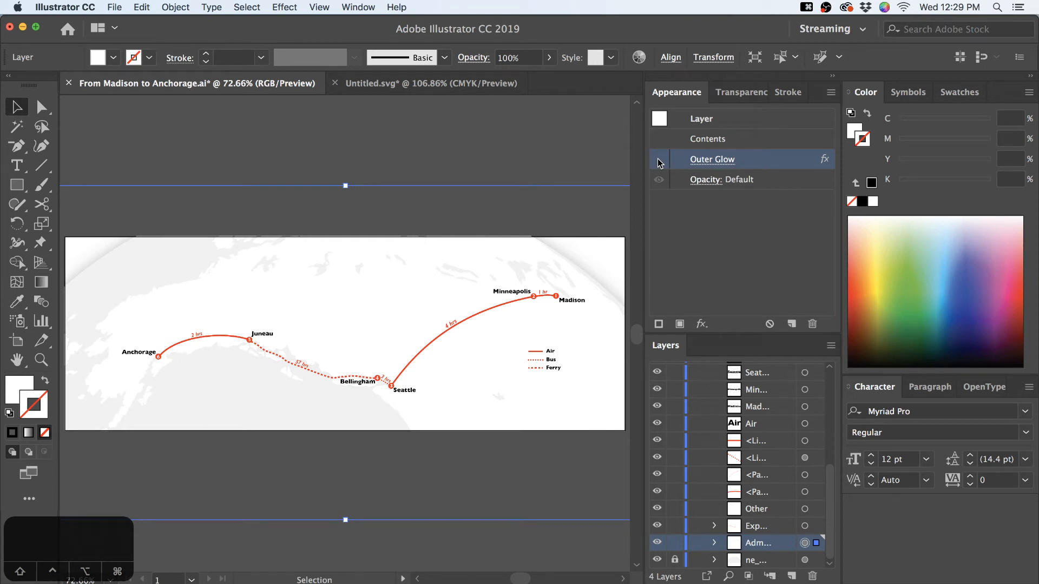
click(659, 160)
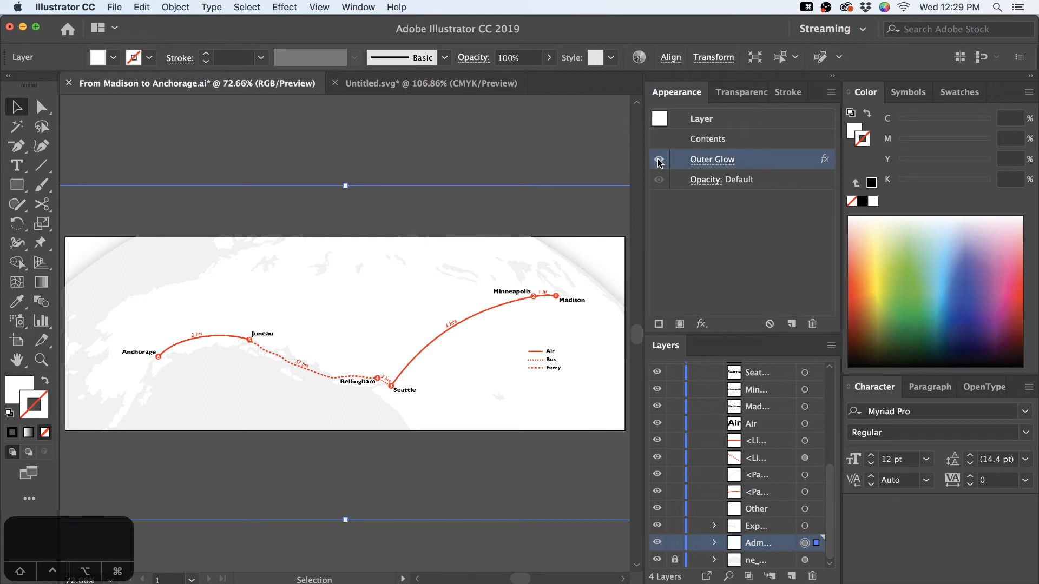
Return to Untitled.svg and set the document raster effects resolution to Screen (72 ppi)
click(429, 81)
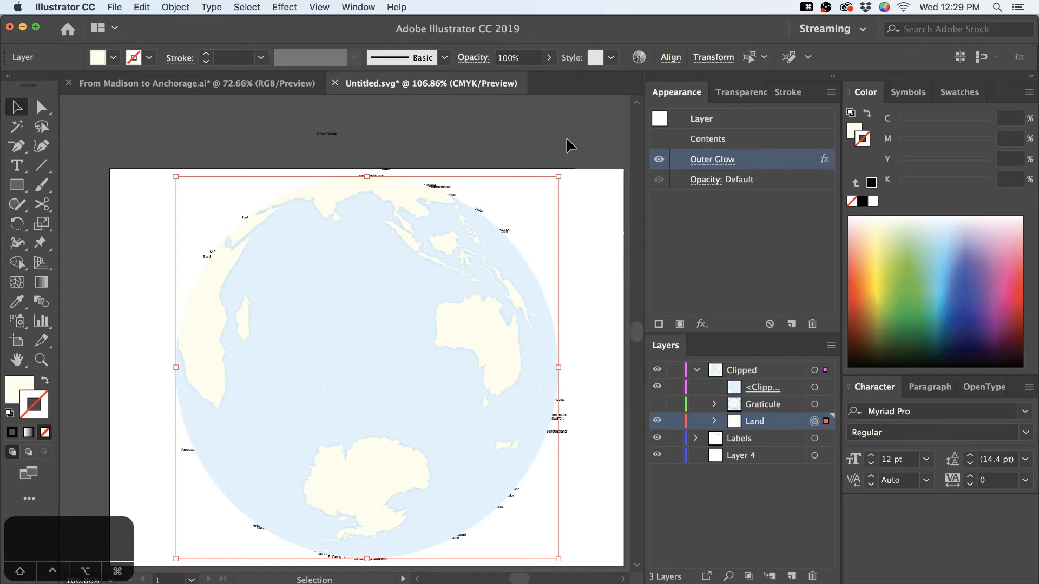
key(z)
drag(407, 203, 517, 386)
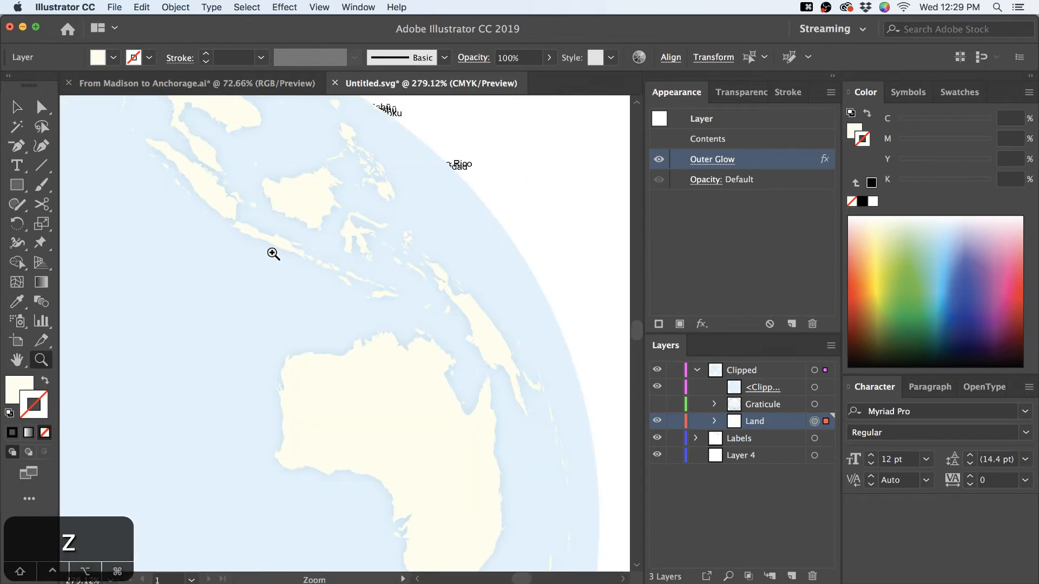
drag(271, 250, 382, 274)
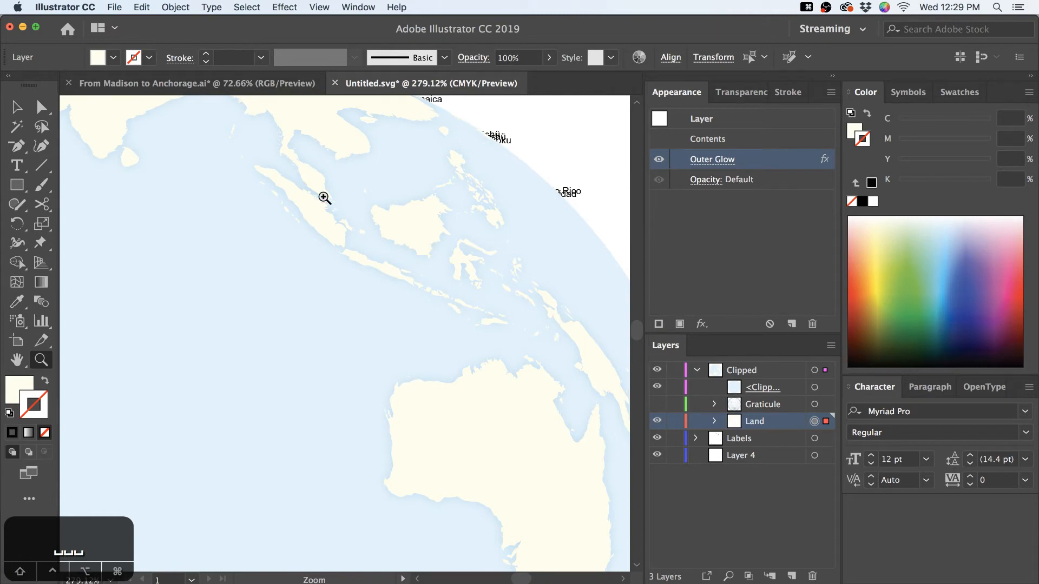
click(285, 7)
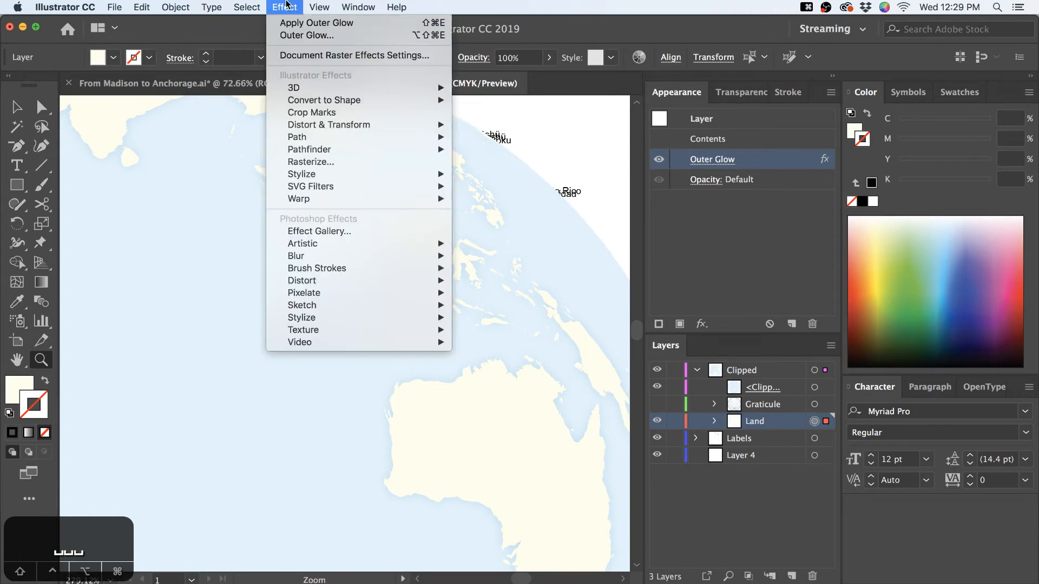
click(307, 56)
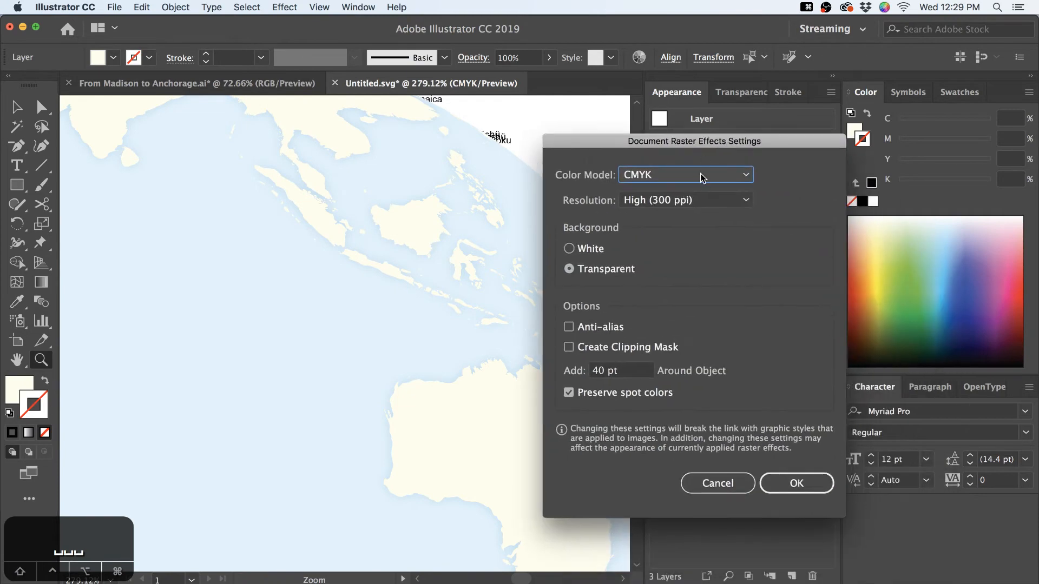
click(748, 197)
click(671, 218)
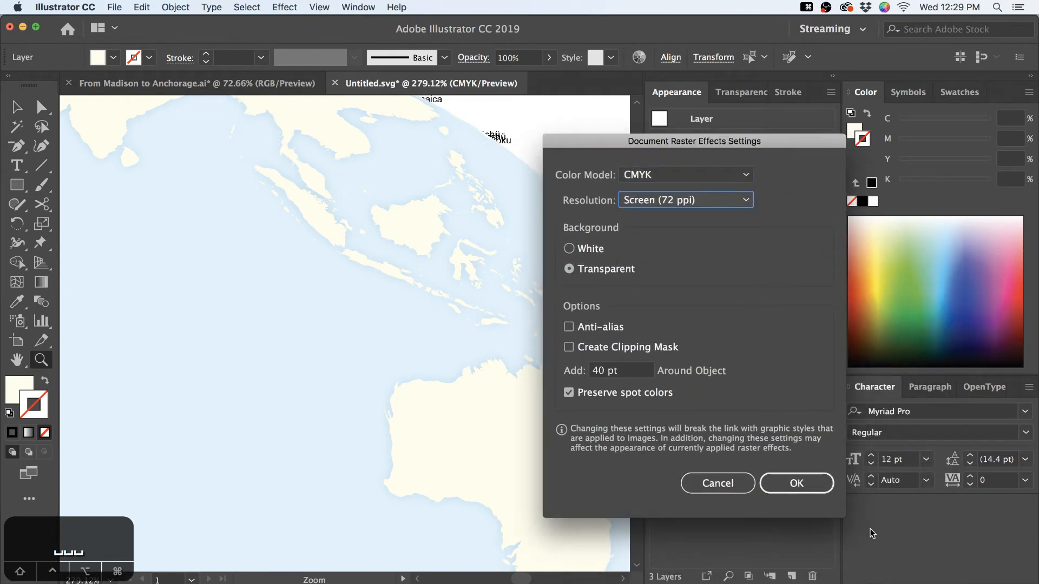
click(810, 480)
Examine the pixelated glow around the Indonesian islands up close, then set the document raster effects resolution to High (300 ppi)
click(441, 304)
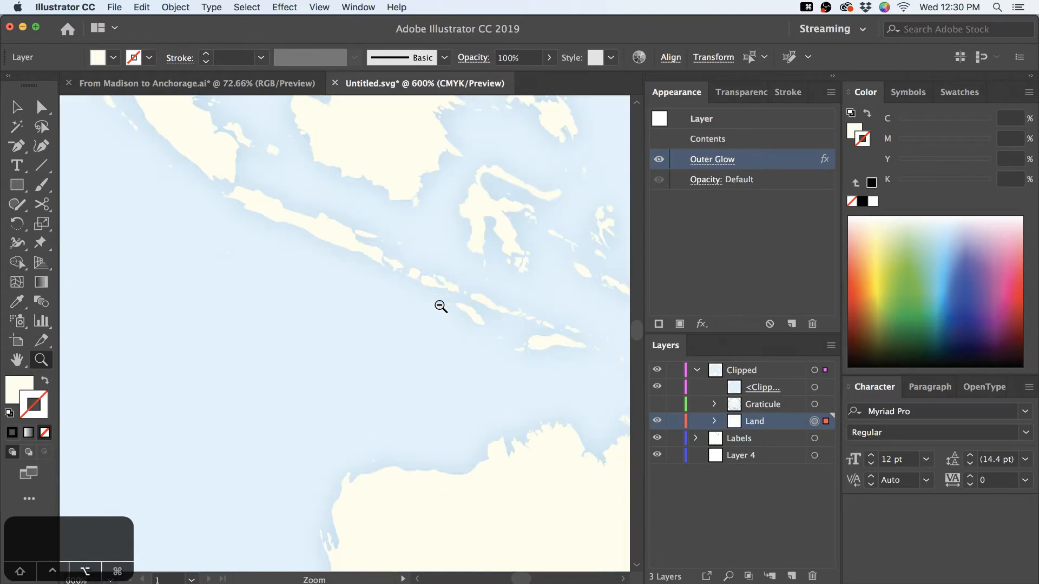
click(384, 277)
click(385, 276)
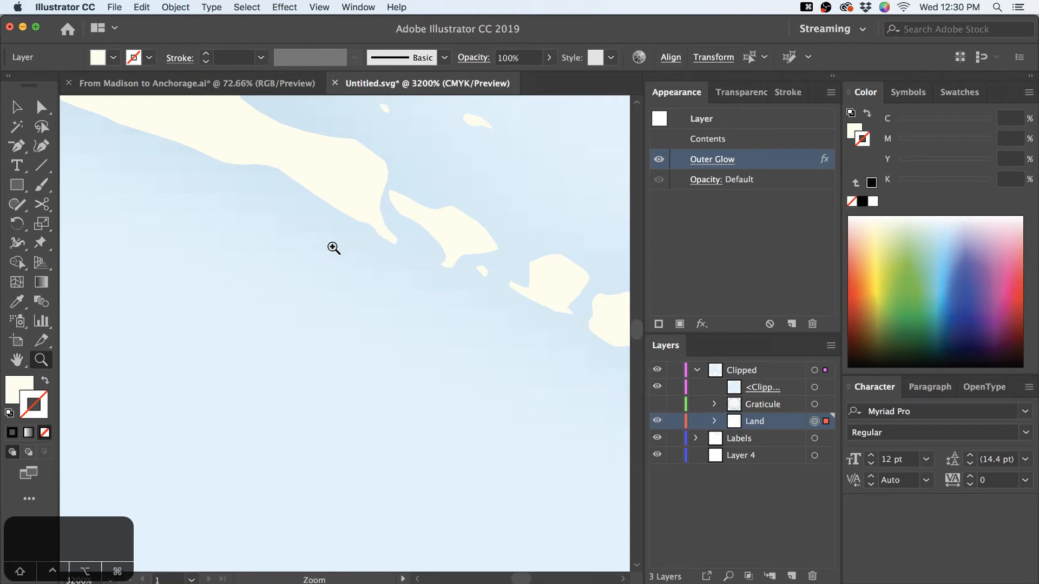
click(359, 6)
mouse_move(312, 5)
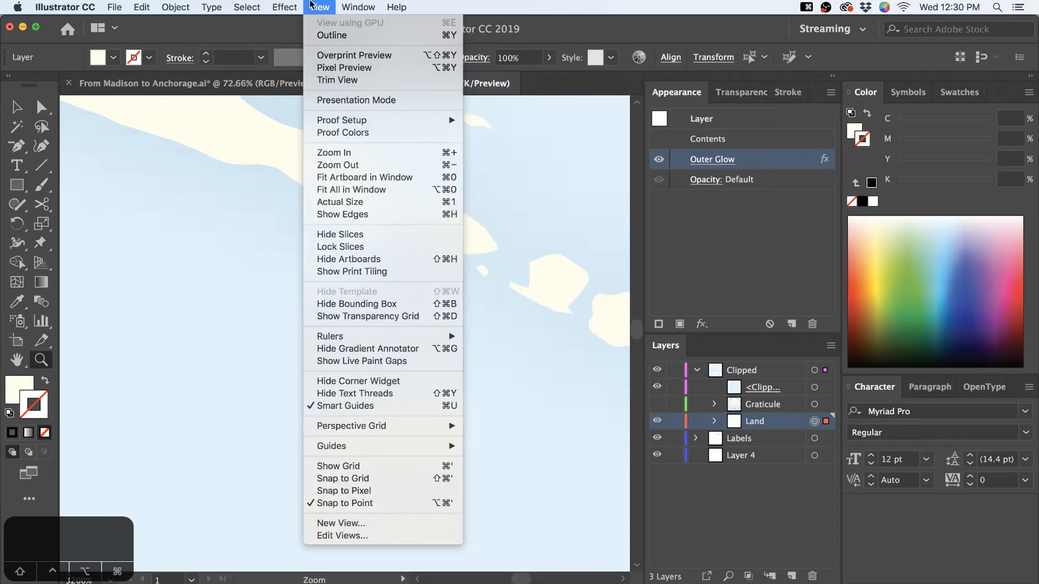
click(325, 56)
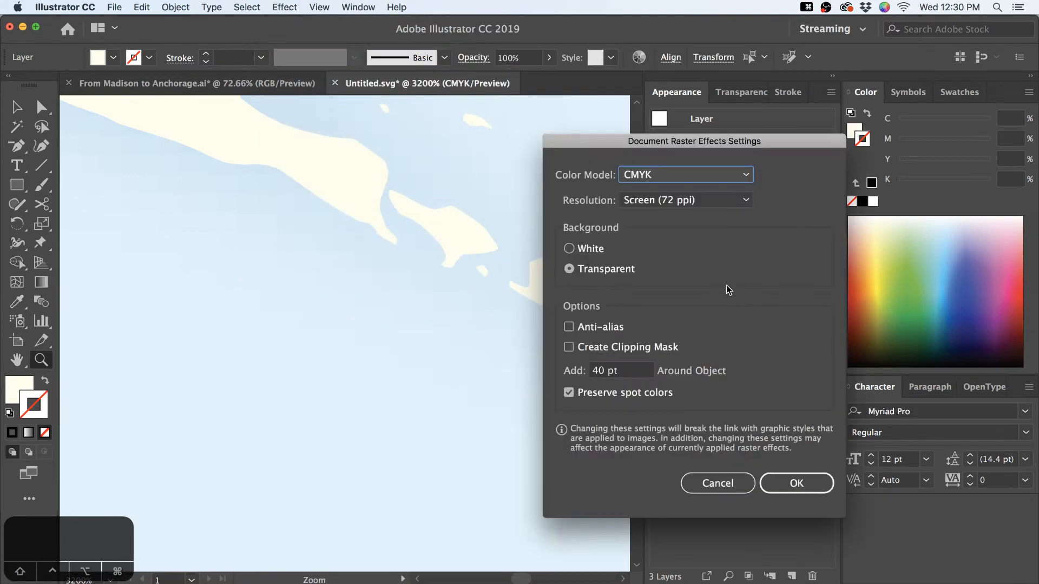
click(702, 199)
click(696, 245)
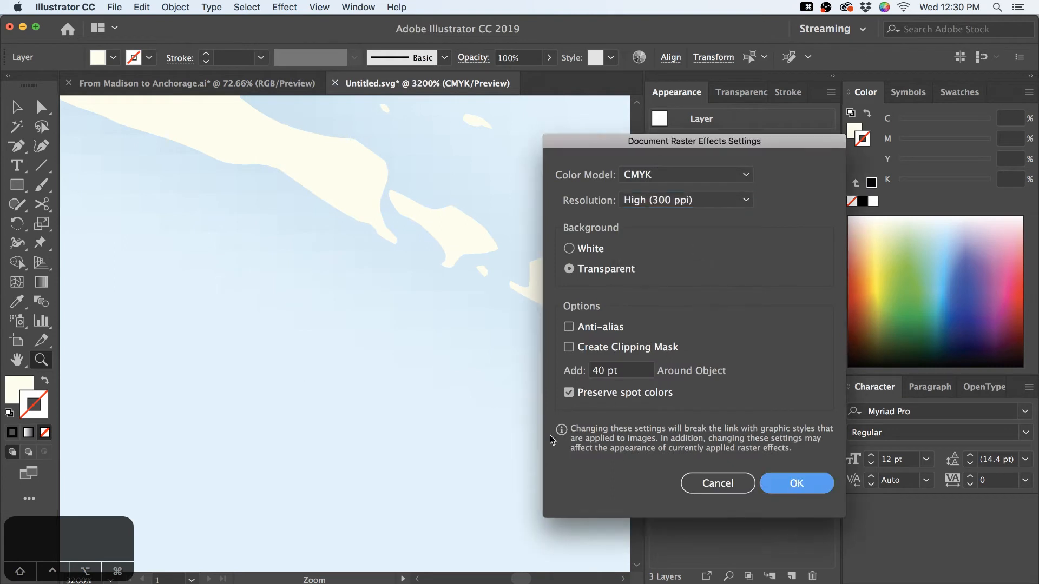
key(Return)
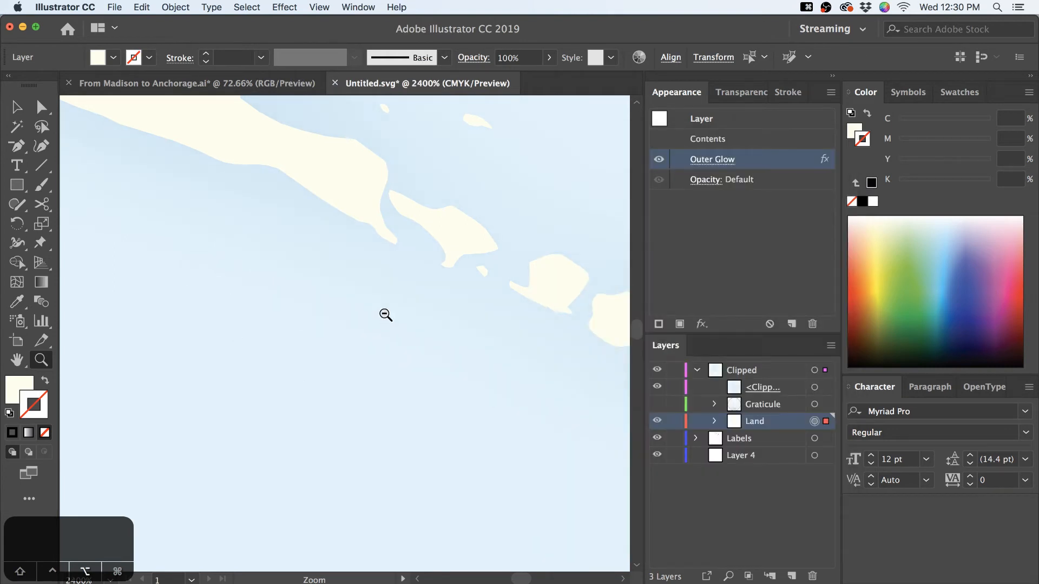
Save the document to the Desktop as Islands.ai in Adobe Illustrator format, with Create PDF Compatible File turned off
alt+click(385, 314)
alt+click(385, 314)
alt+click(385, 314)
alt+click(385, 315)
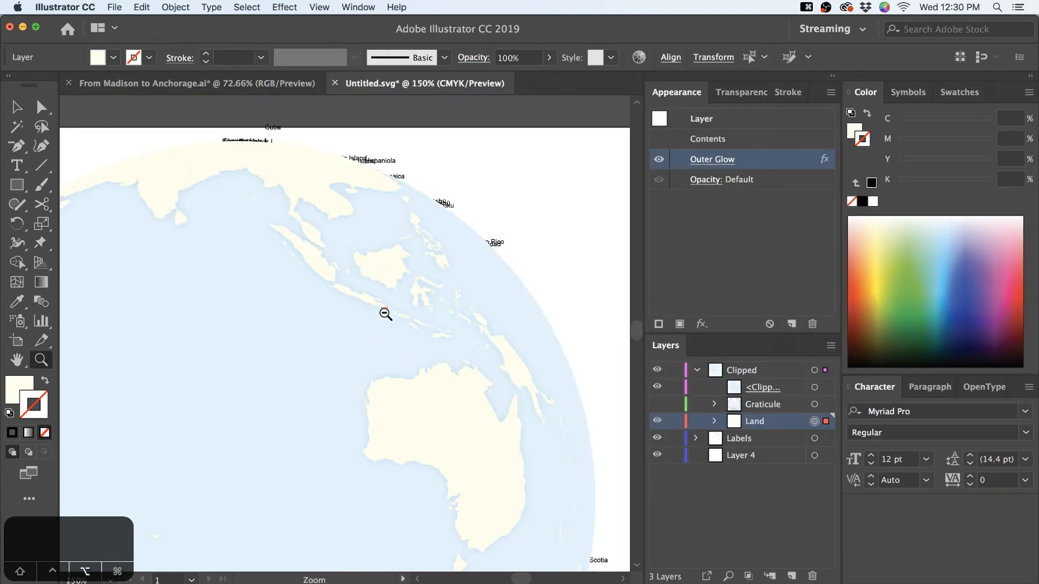
drag(381, 297, 429, 233)
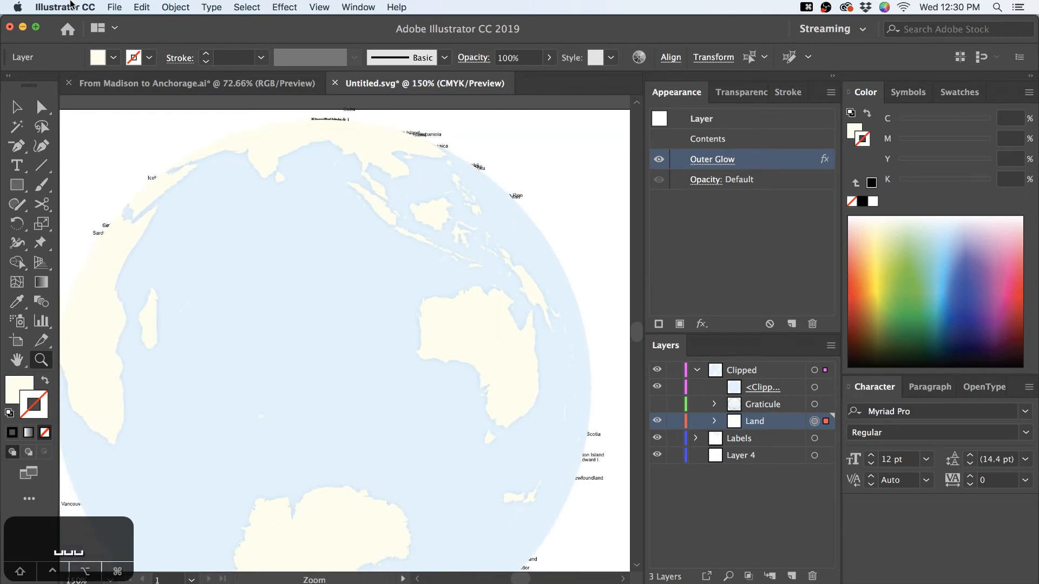
click(141, 6)
click(139, 118)
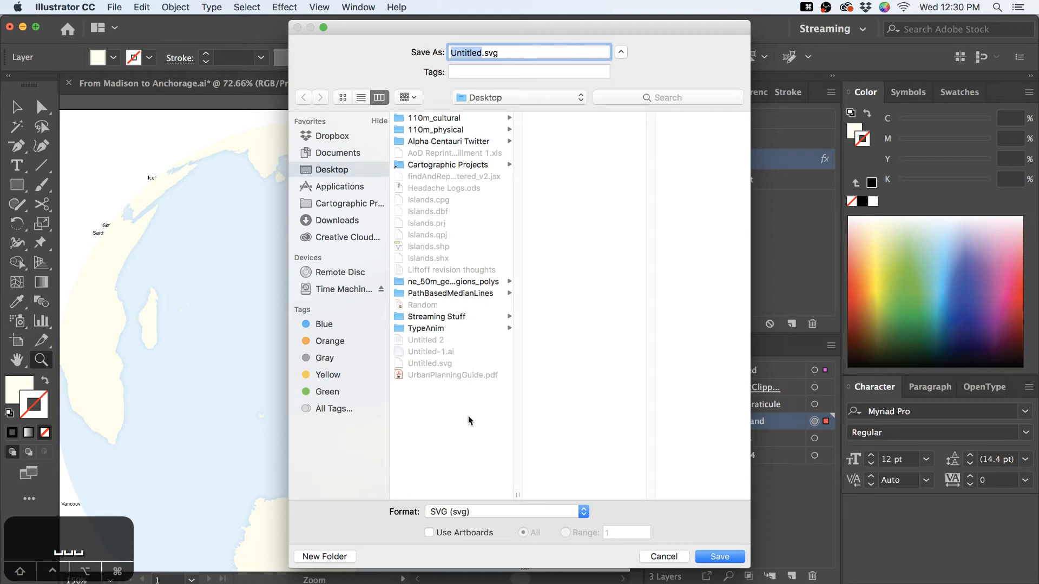
click(488, 511)
click(498, 454)
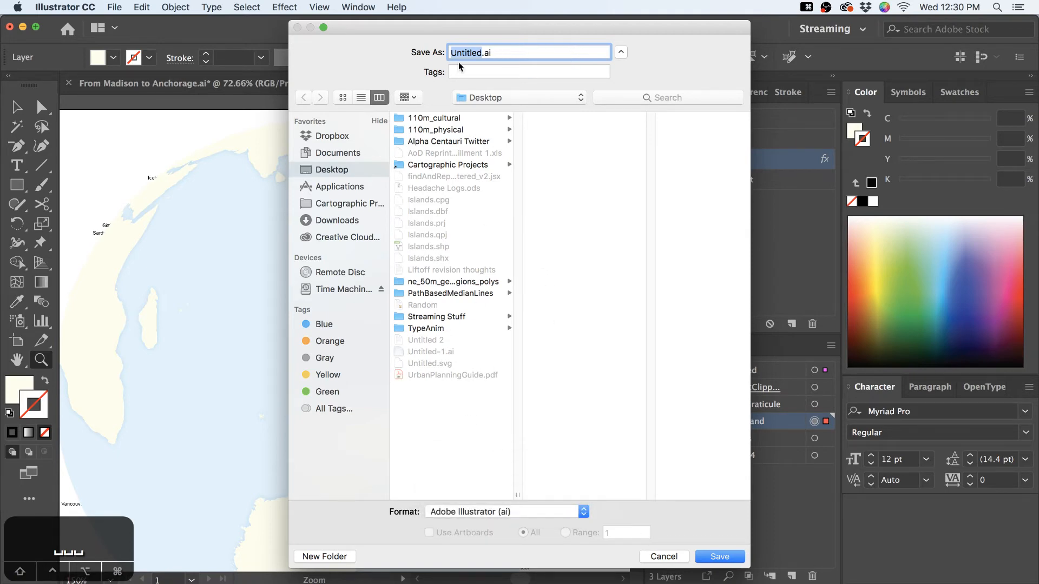
text(Islands)
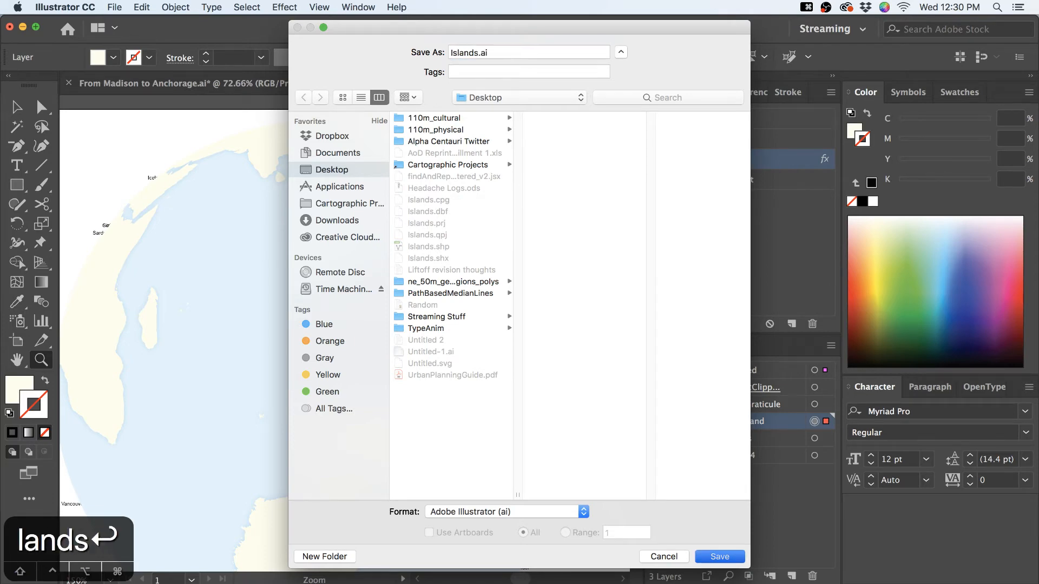
key(Return)
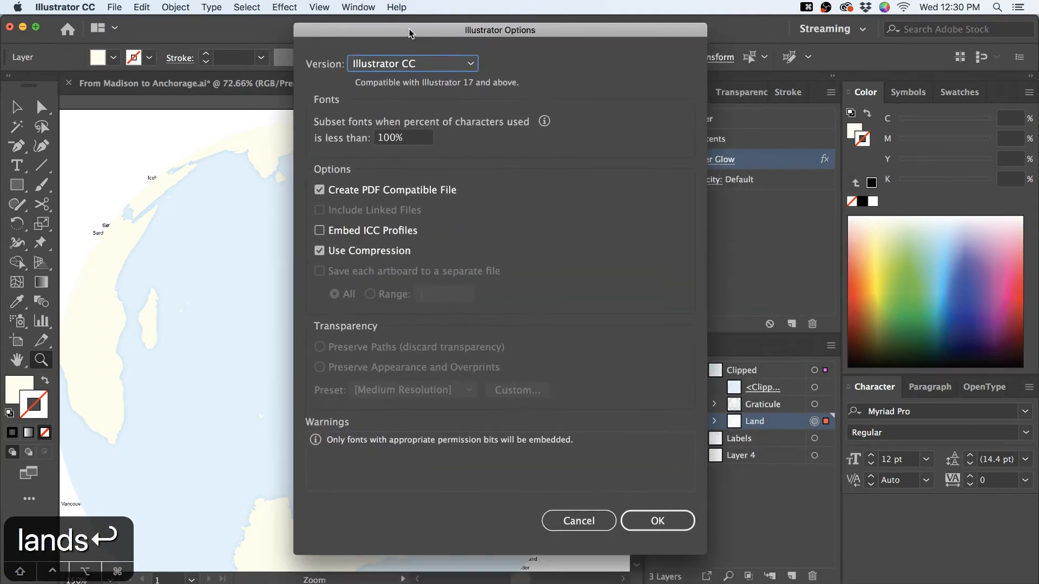
click(321, 189)
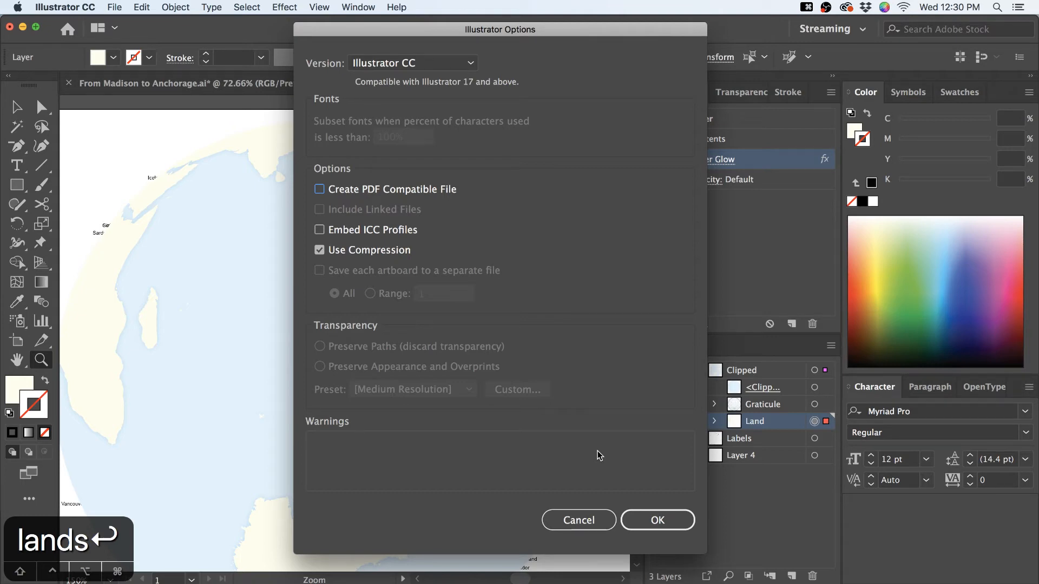
click(639, 527)
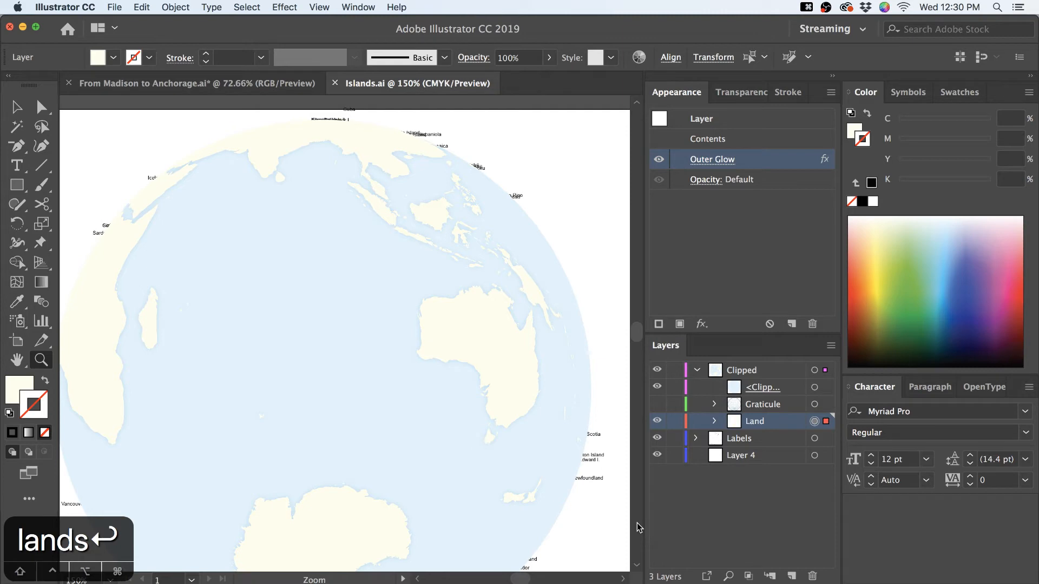
Deselect the artwork and move the Labels layer above the Clipped layer
drag(504, 271, 469, 299)
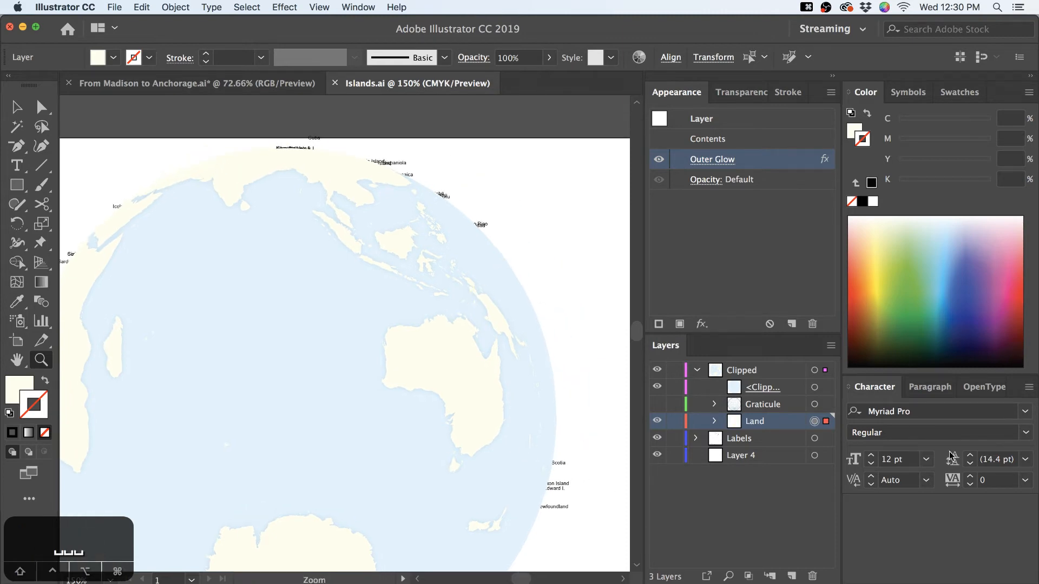
alt+click(427, 271)
alt+click(434, 304)
key(v)
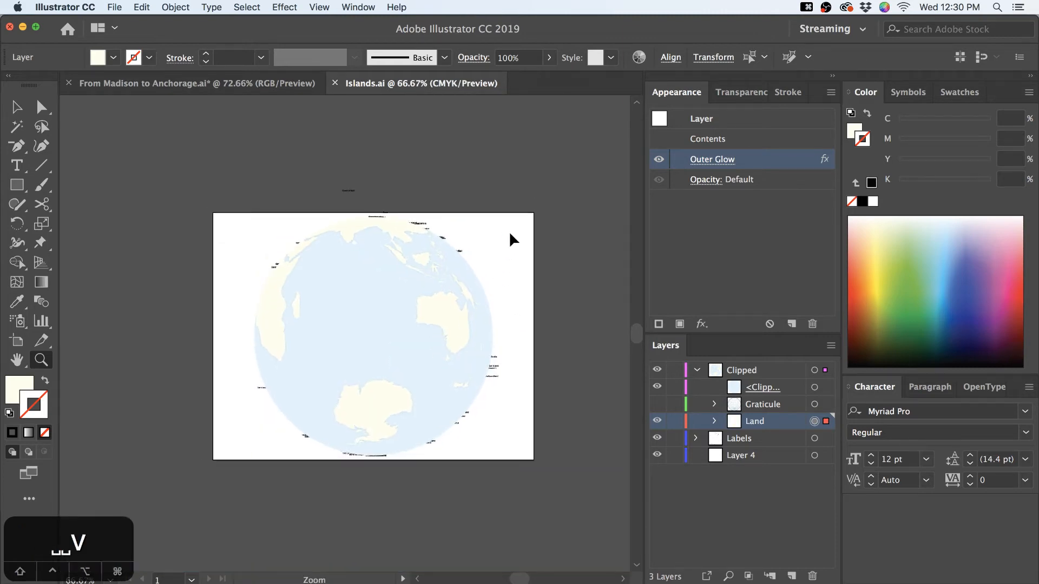
click(443, 162)
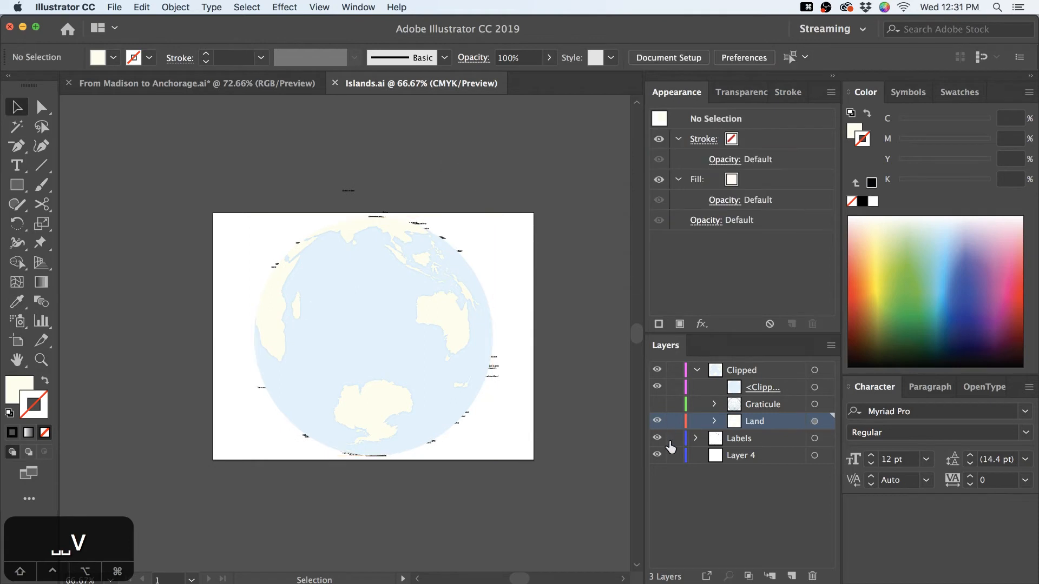
drag(715, 445, 732, 365)
Delete the layer named Layer 4 and make the Graticule sublayer visible
click(741, 455)
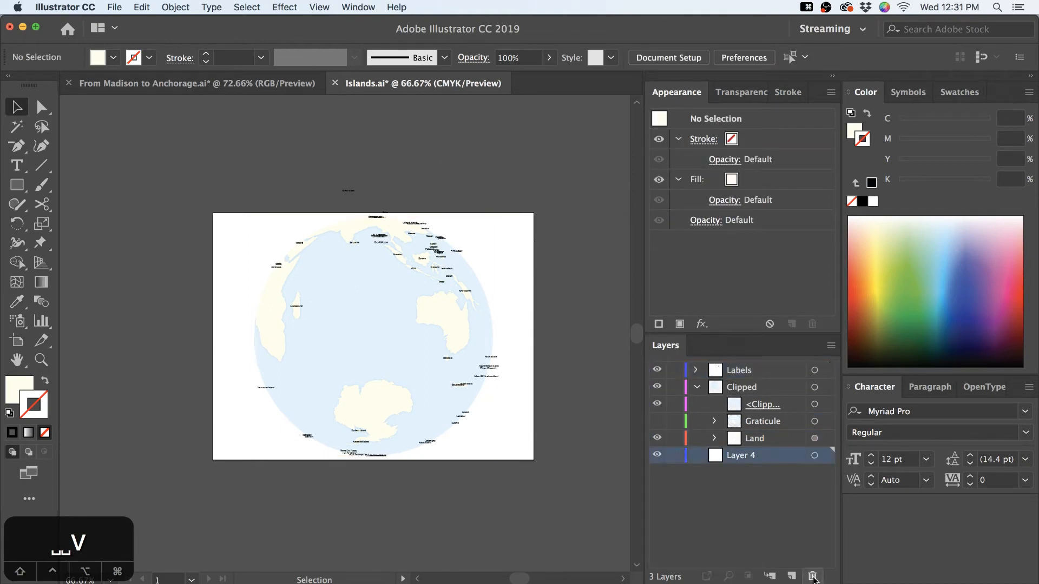
click(812, 576)
click(656, 421)
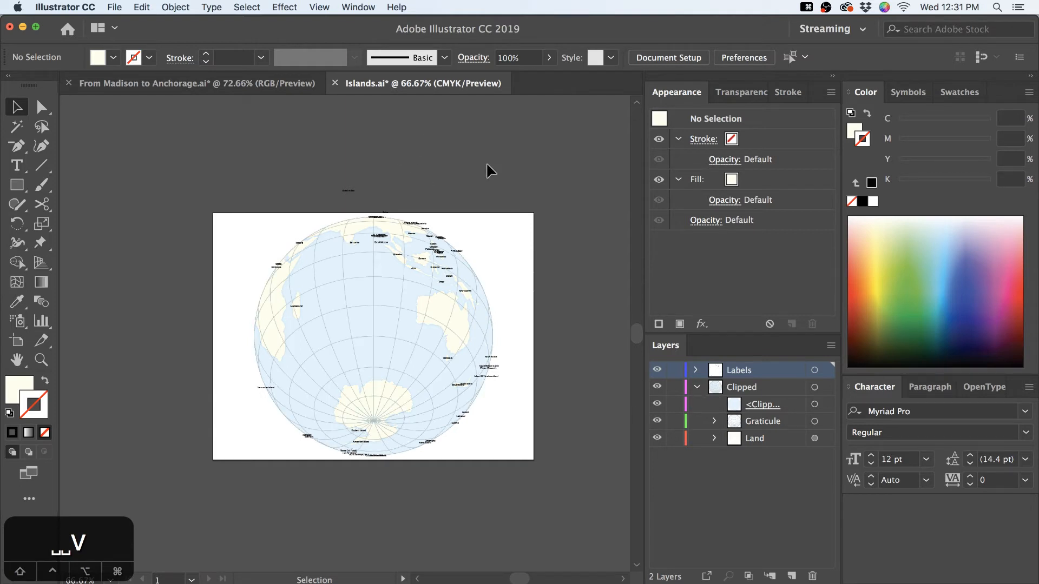
Select all artwork, show its selection edges, and rotate the globe with its labels counterclockwise until Australia sits near the top
key(super+a)
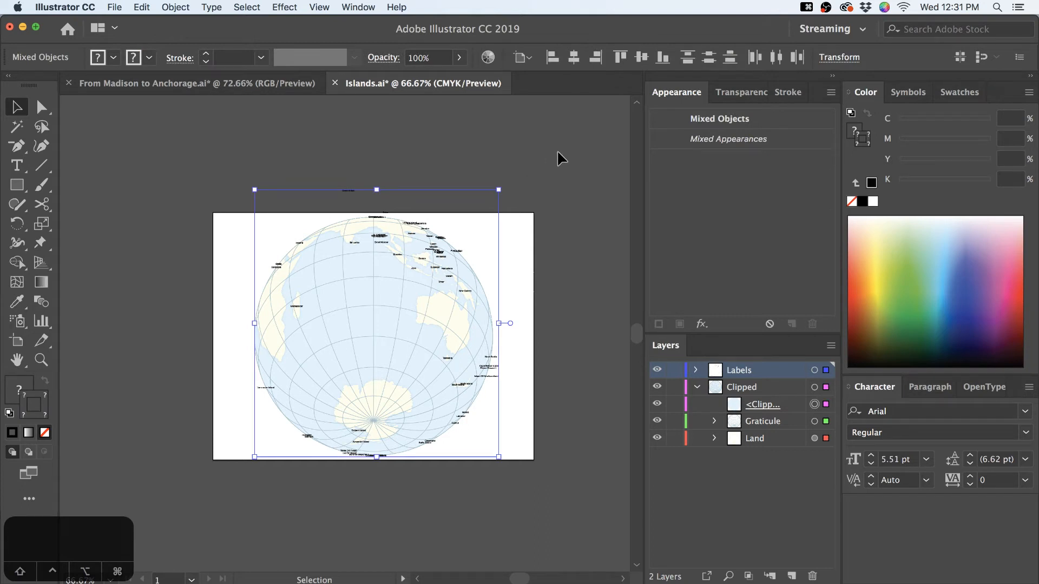
key(a)
key(super+h)
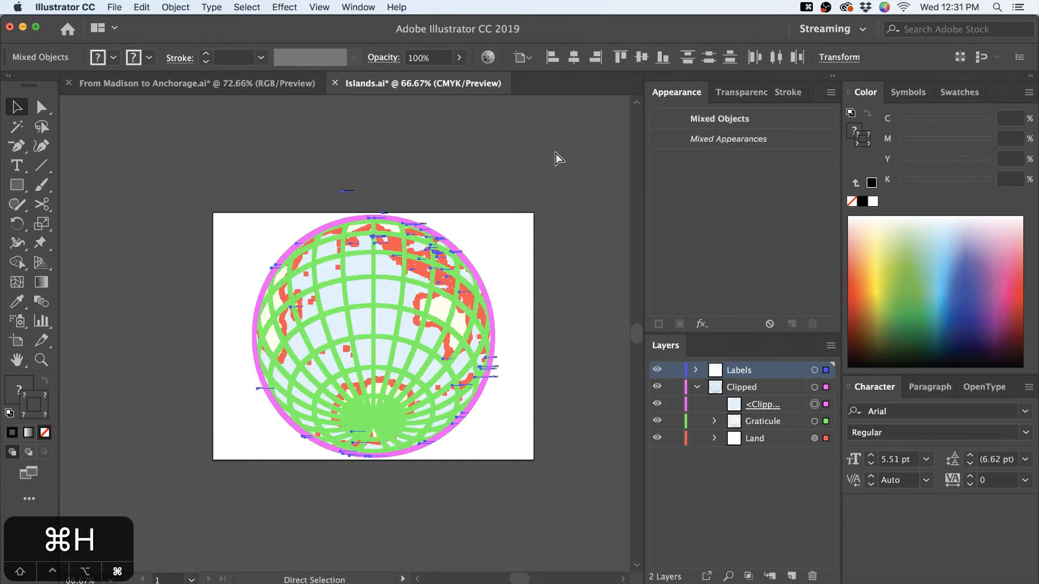
key(v)
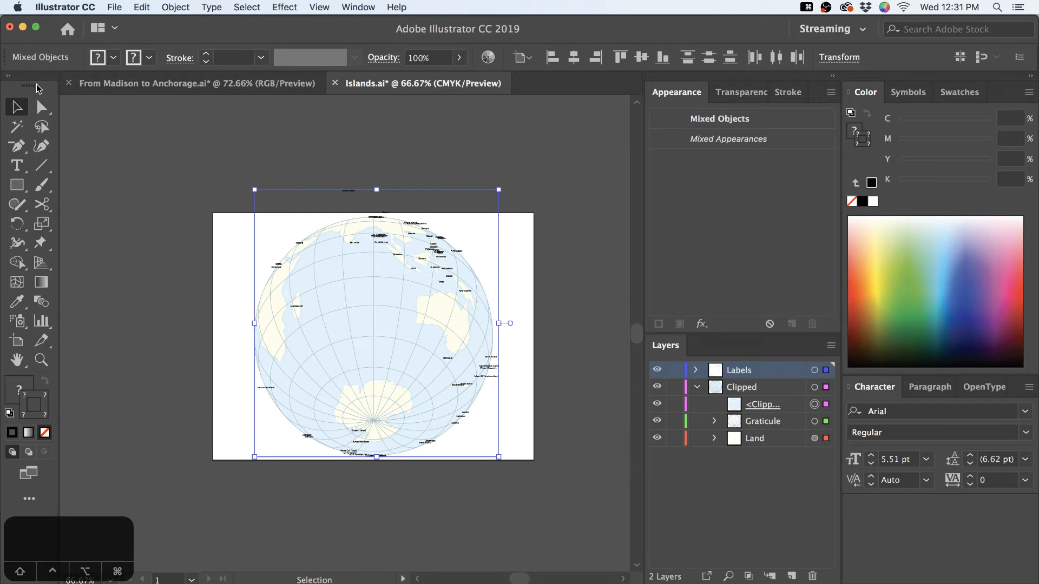
key(r)
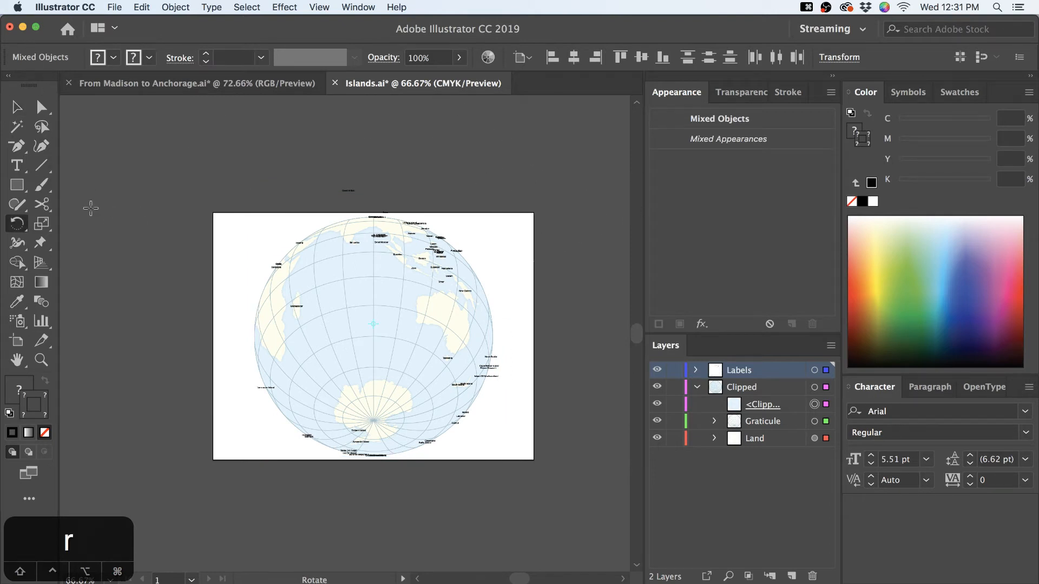
drag(593, 206, 438, 167)
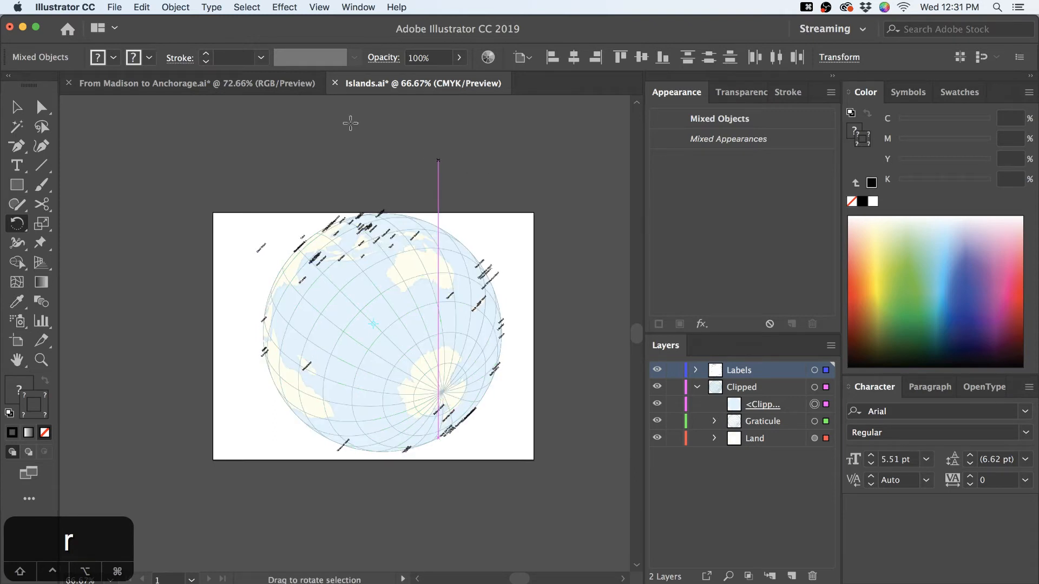
click(17, 107)
click(172, 150)
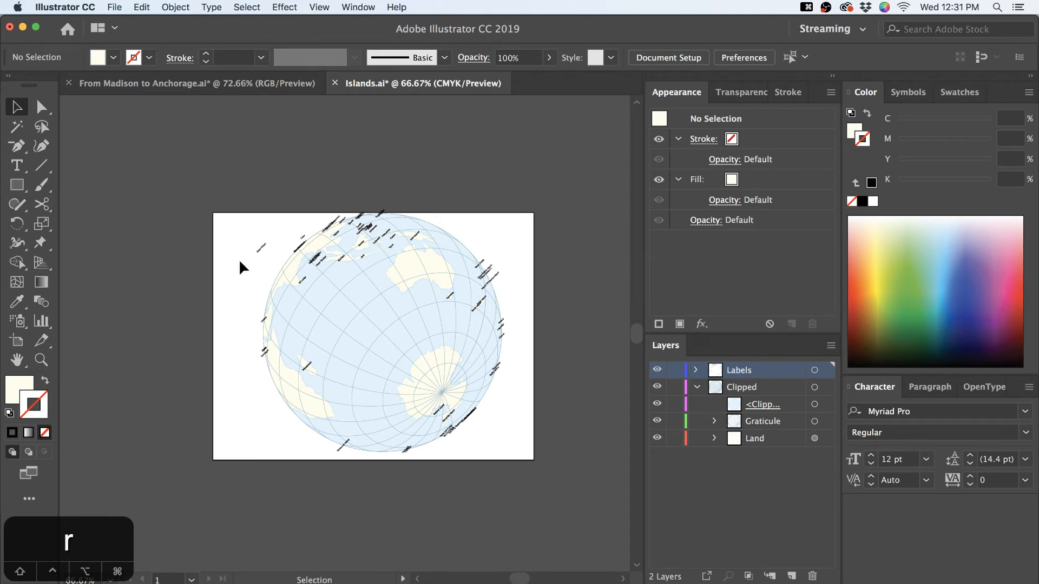
Resize Artboard 1 to about 381 by 230 pt, cropping the map to Southeast Asia and Australia
click(17, 341)
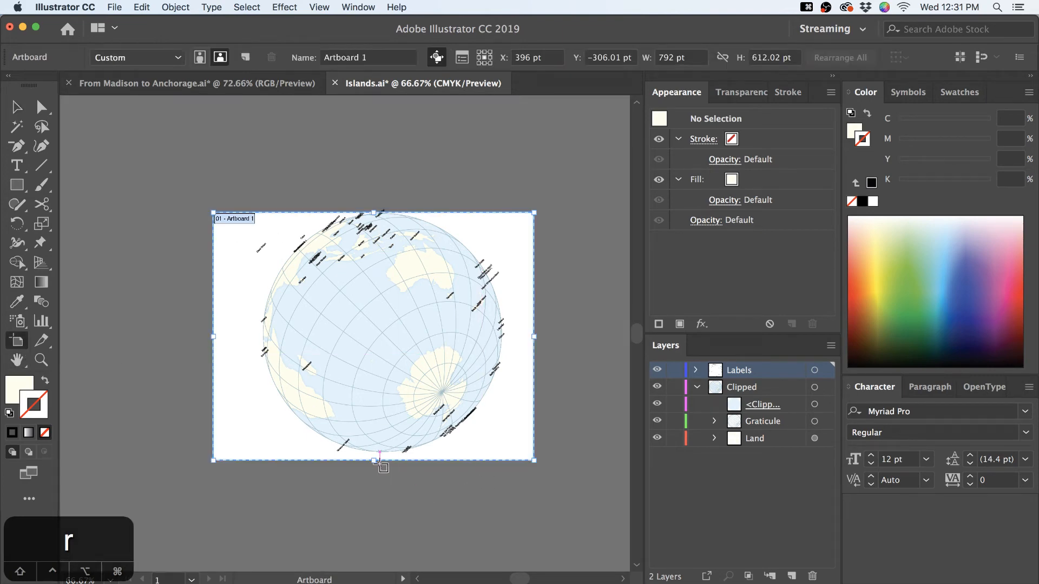
drag(379, 464, 382, 306)
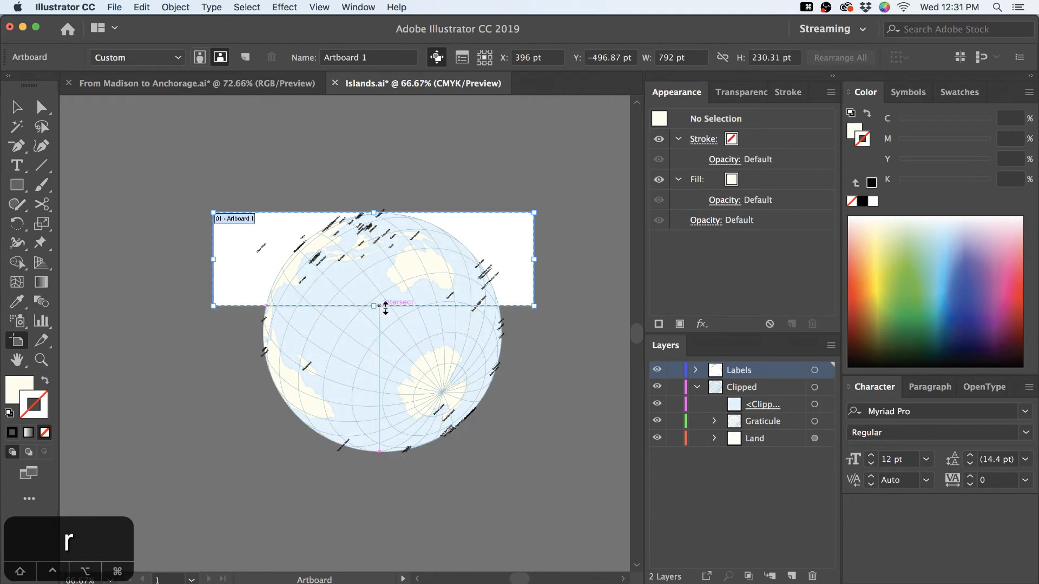
drag(533, 259, 503, 260)
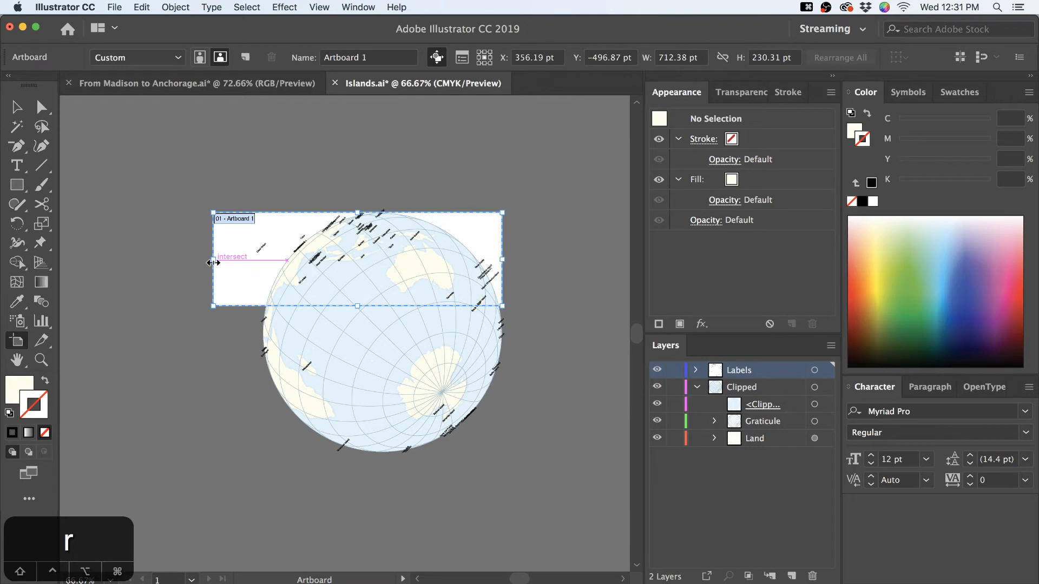
drag(213, 262, 288, 262)
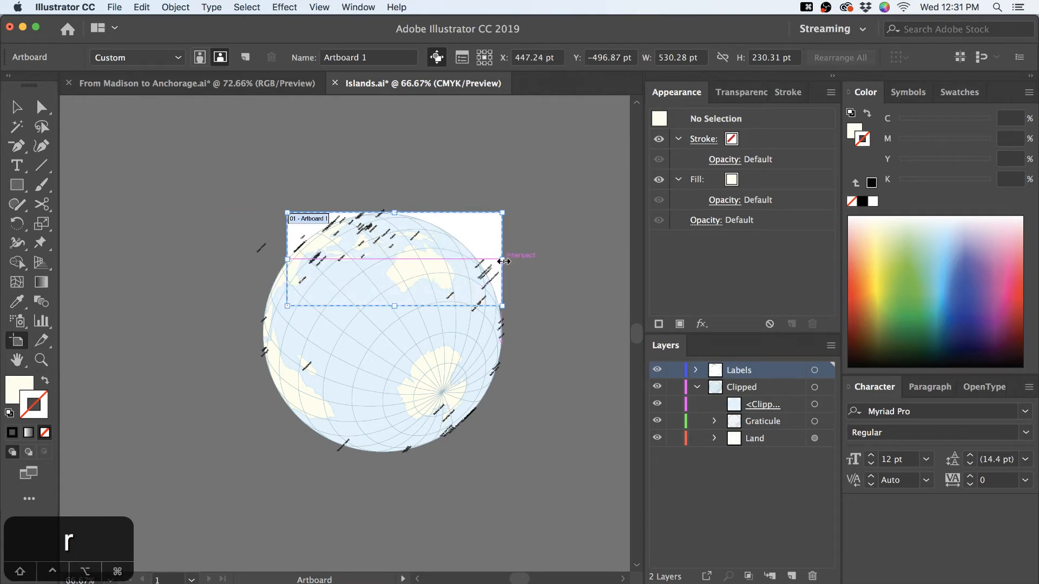
drag(503, 261, 469, 260)
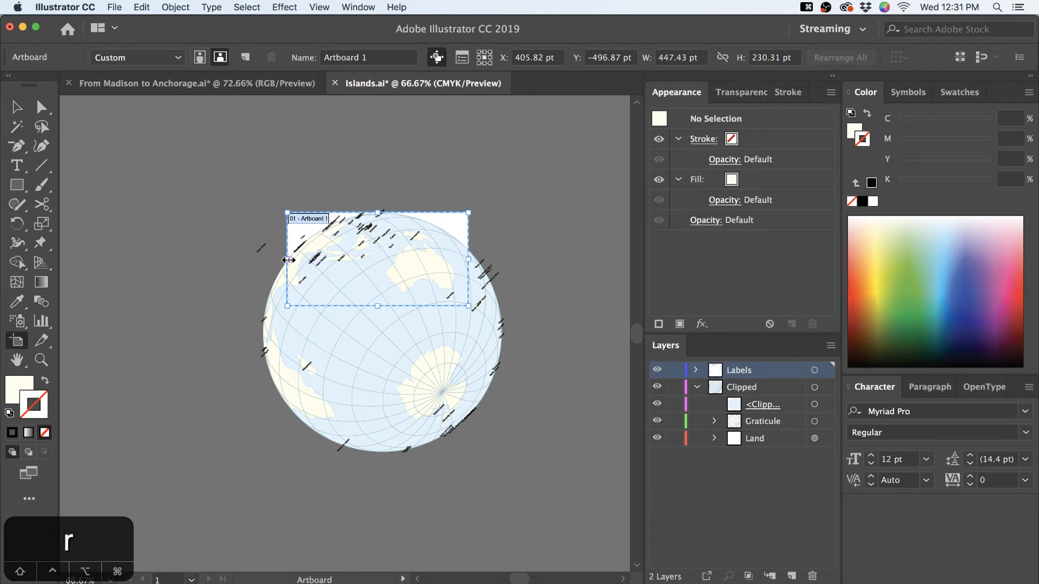
drag(287, 260, 315, 260)
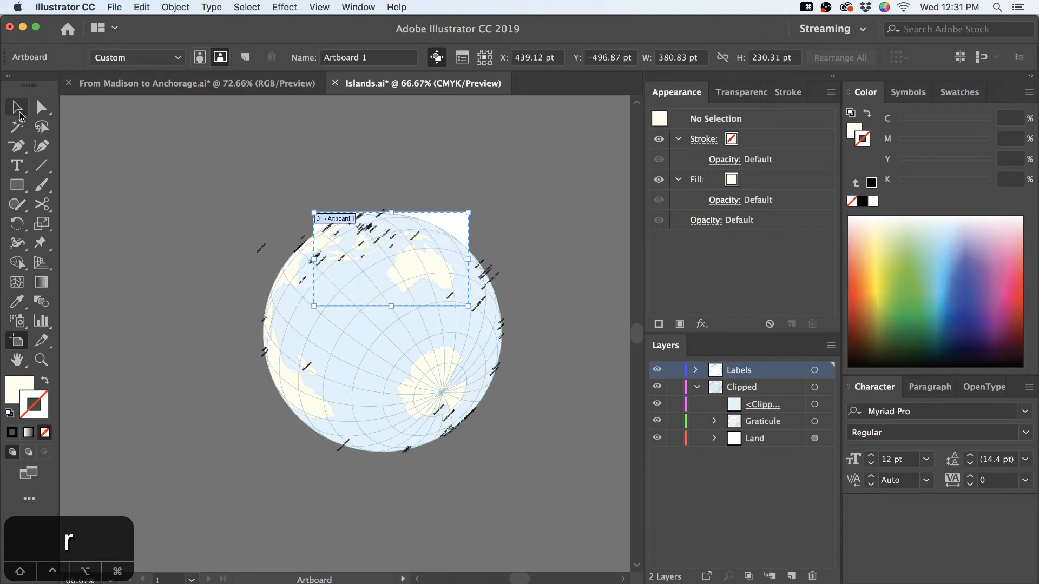
click(17, 107)
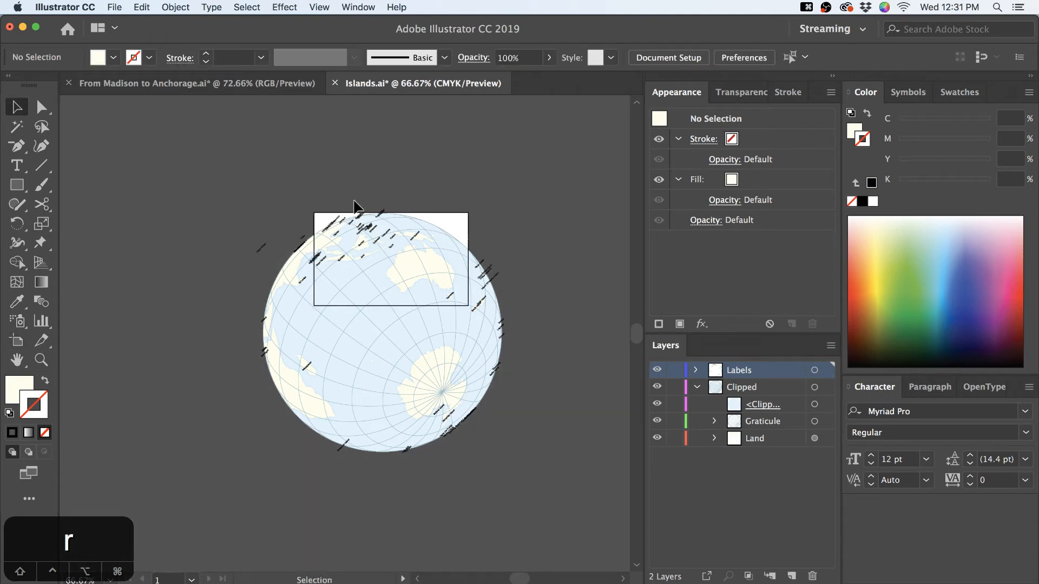
Zoom in on the resized artboard to examine the cropped map and its tilted island labels
key(z)
drag(307, 200, 476, 309)
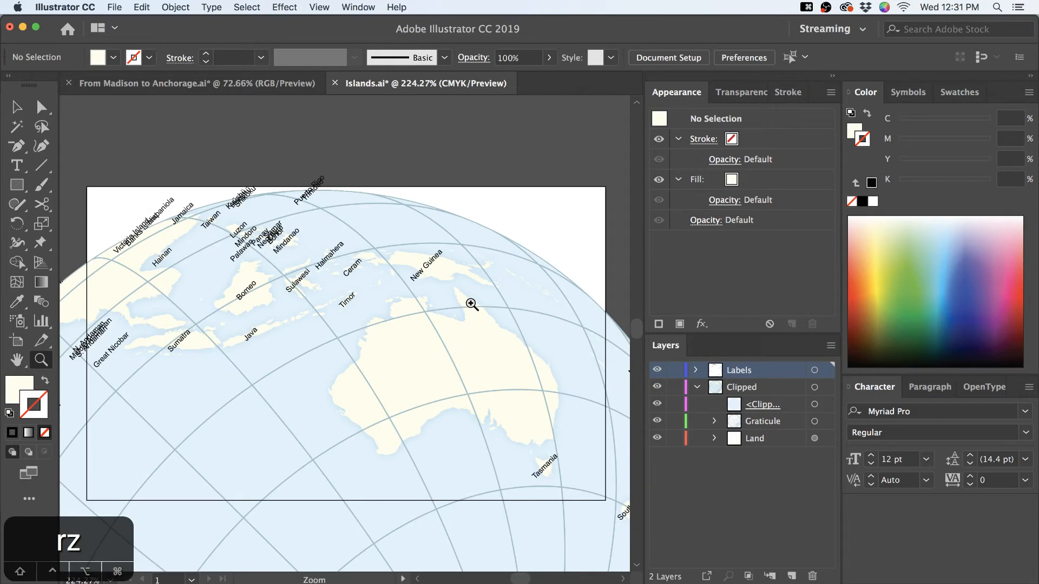
alt+click(449, 337)
drag(491, 464, 449, 461)
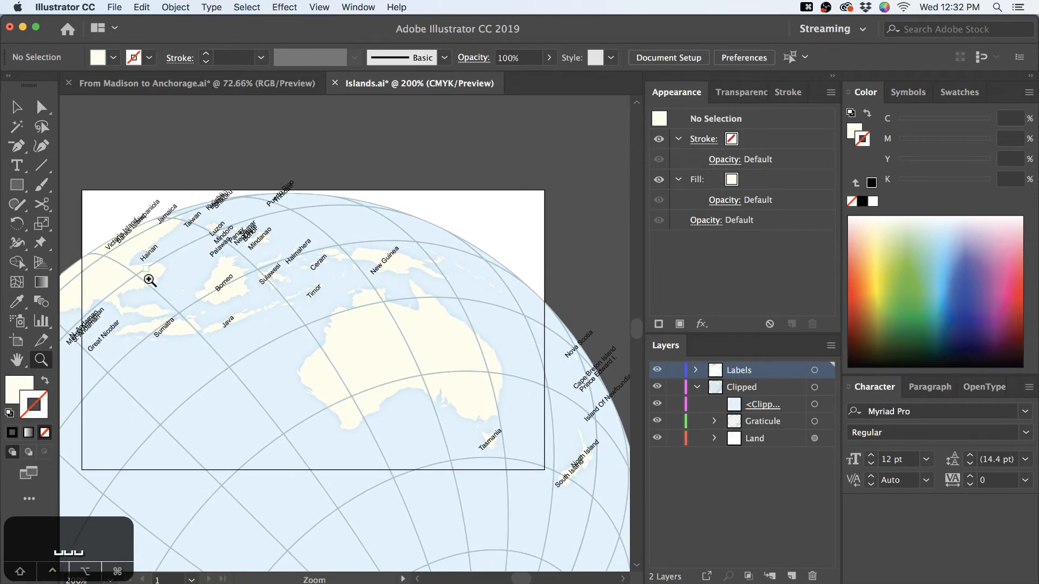
click(17, 107)
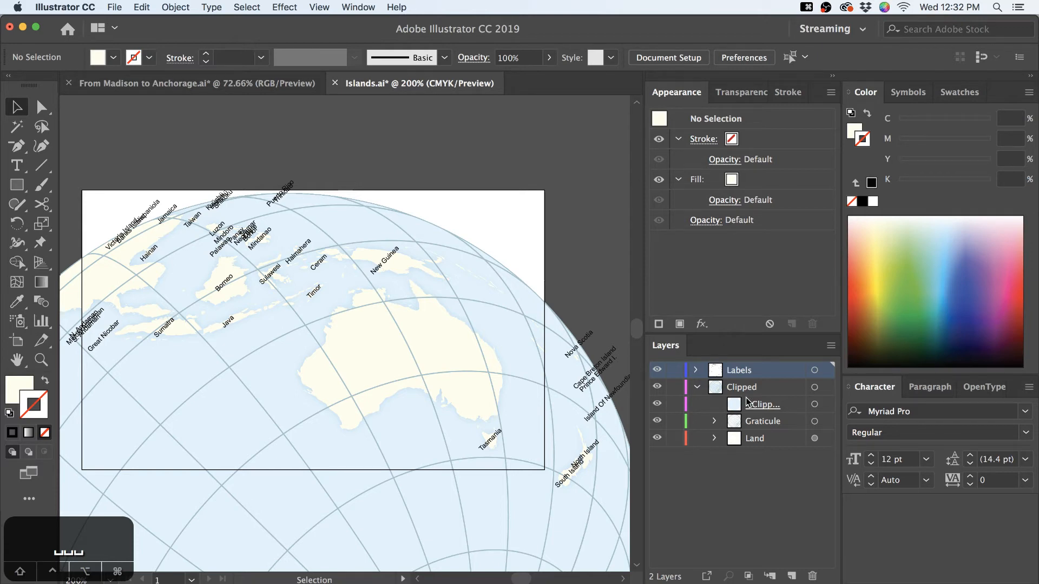
Create a new layer above the Clipped layer and rename it Ocean
click(825, 404)
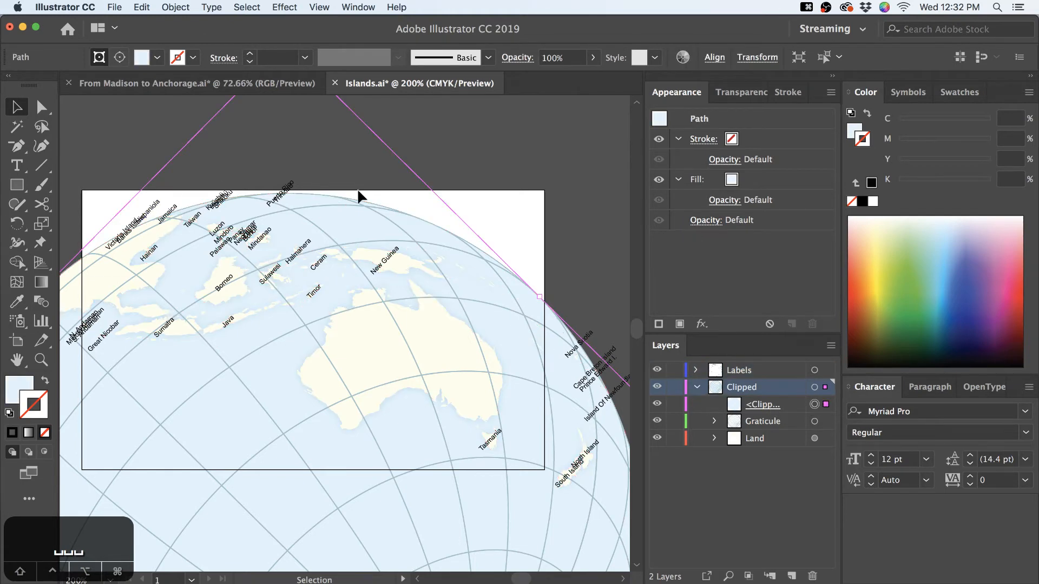
click(549, 163)
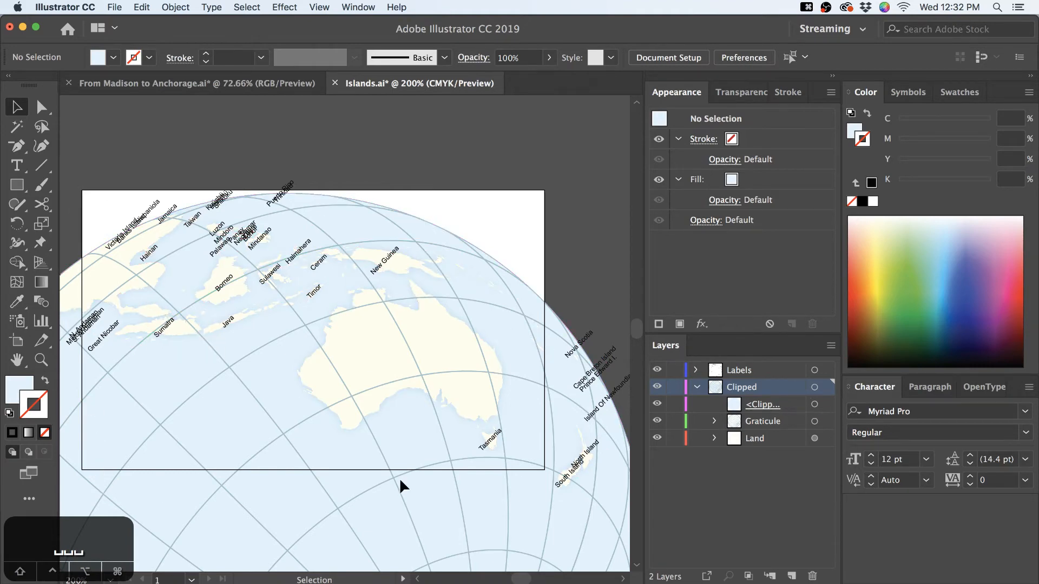
click(776, 407)
click(791, 575)
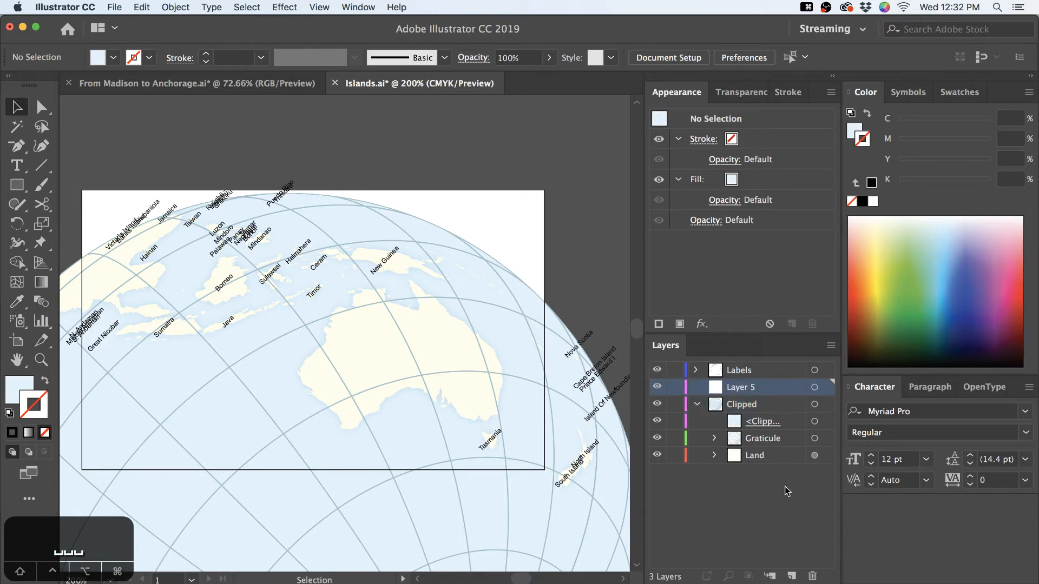
double_click(740, 387)
text(Ocean)
key(Return)
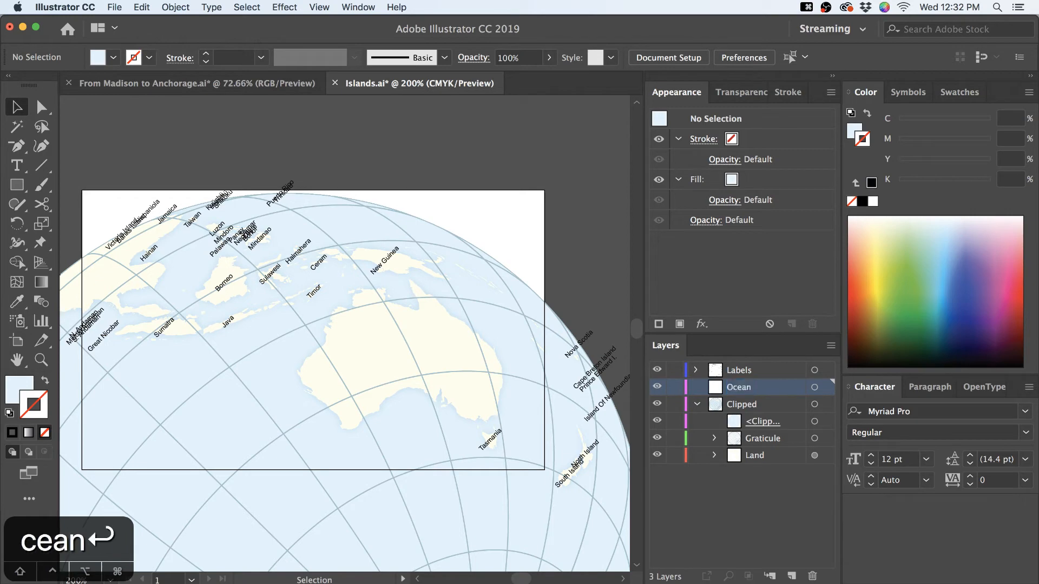
Move the globe's circular clipping path into the Ocean layer and place that layer beneath Land inside Clipped
click(814, 421)
drag(825, 420, 758, 445)
click(601, 260)
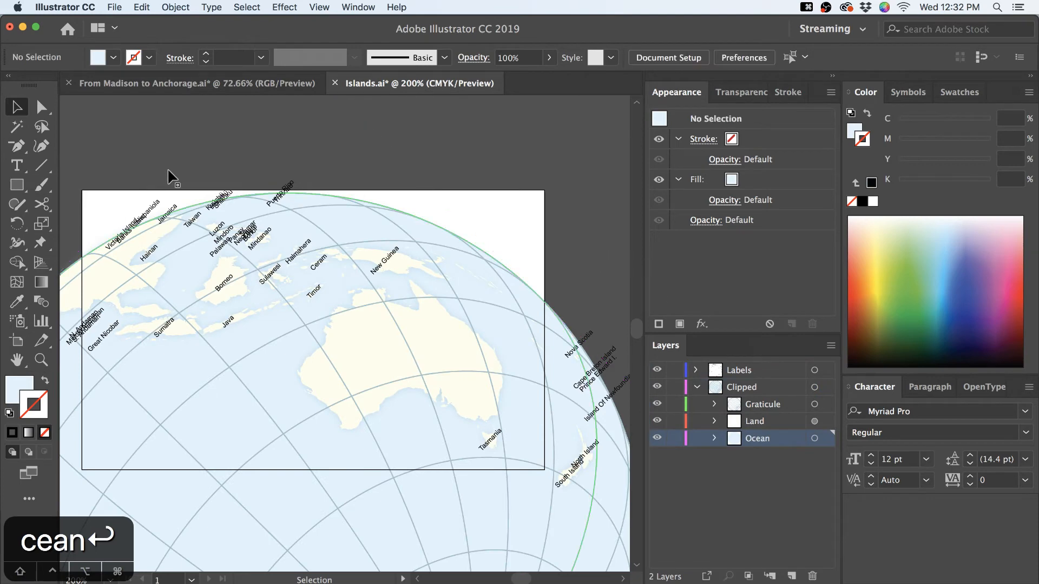
Draw a rectangle covering the whole artboard directly in the Clipped layer
click(21, 185)
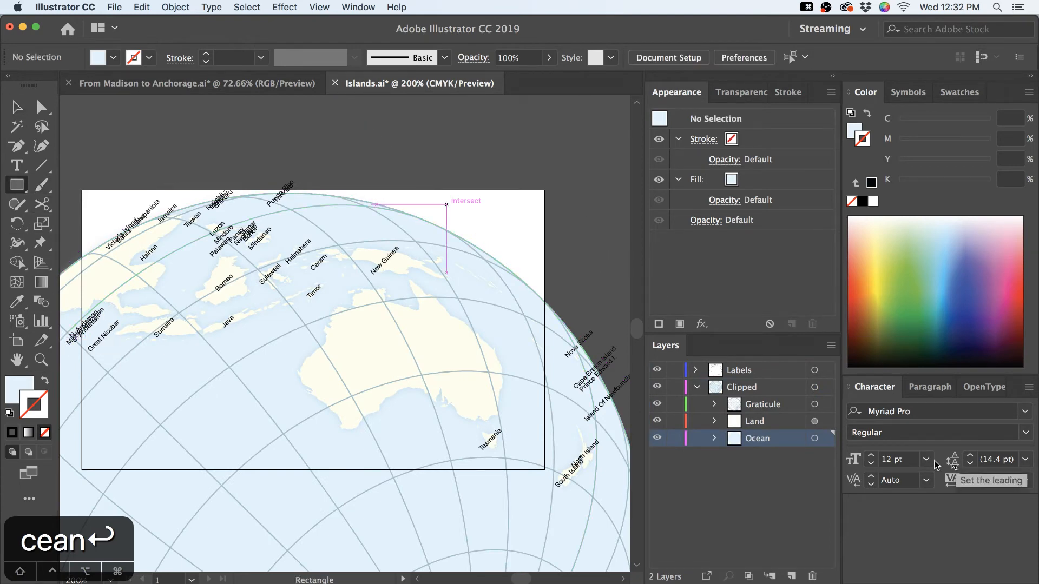
click(758, 389)
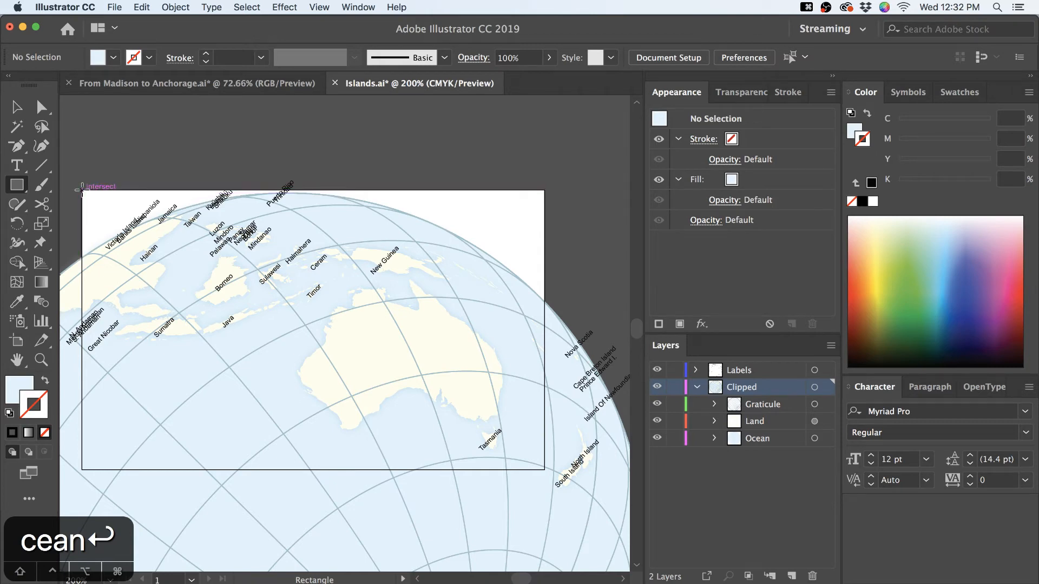
drag(81, 189, 545, 469)
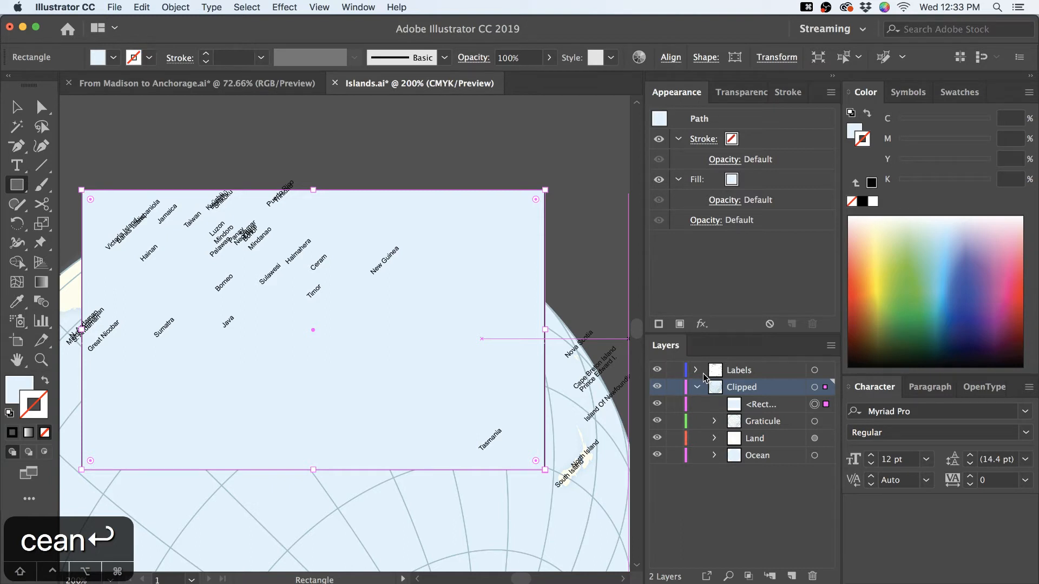
Make the new rectangle the clipping mask for the Clipped layer, covering Graticule, Land and Ocean
click(799, 407)
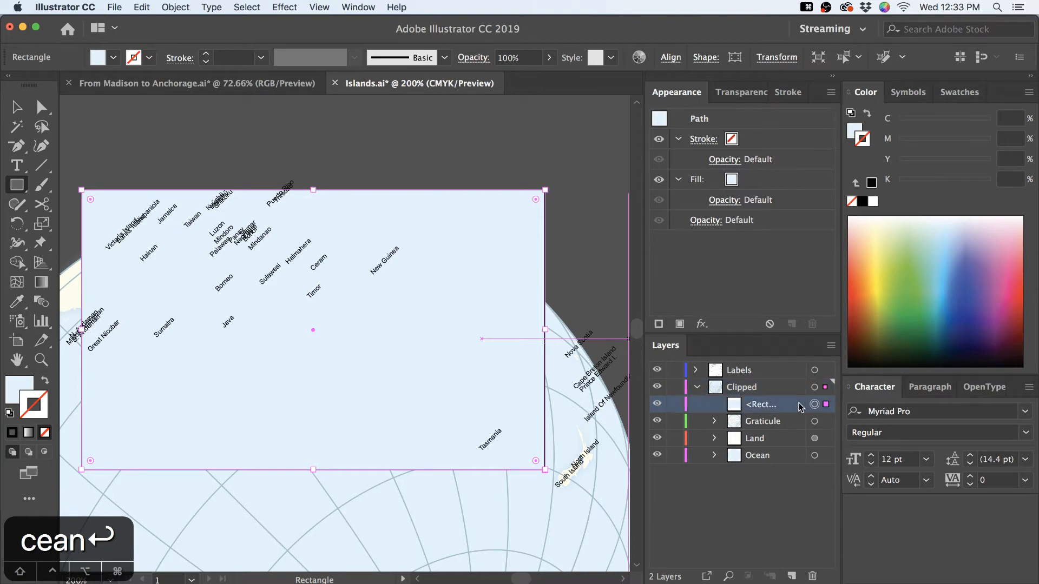
click(794, 425)
click(795, 439)
click(795, 456)
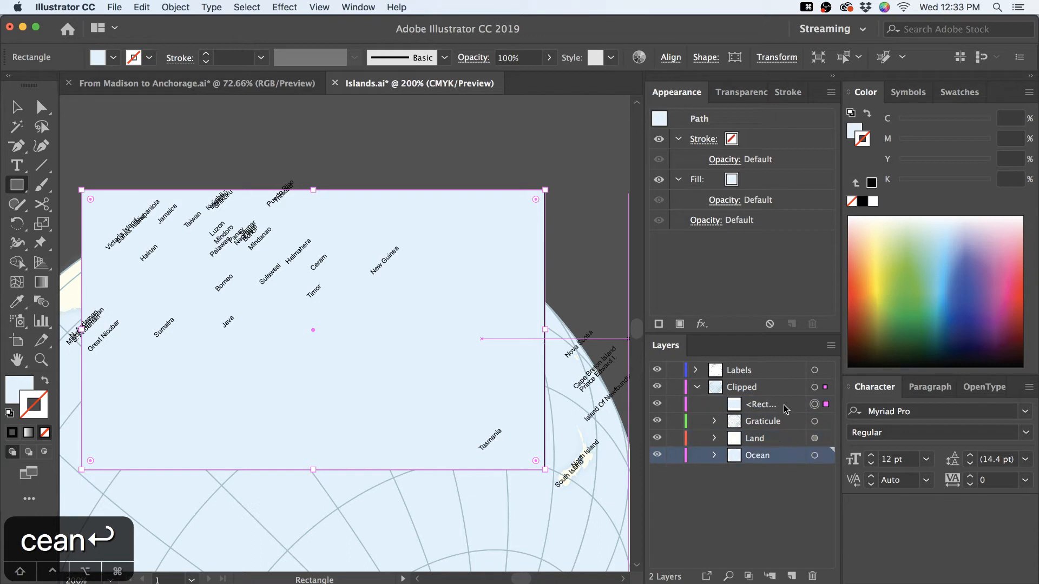
click(785, 388)
click(825, 387)
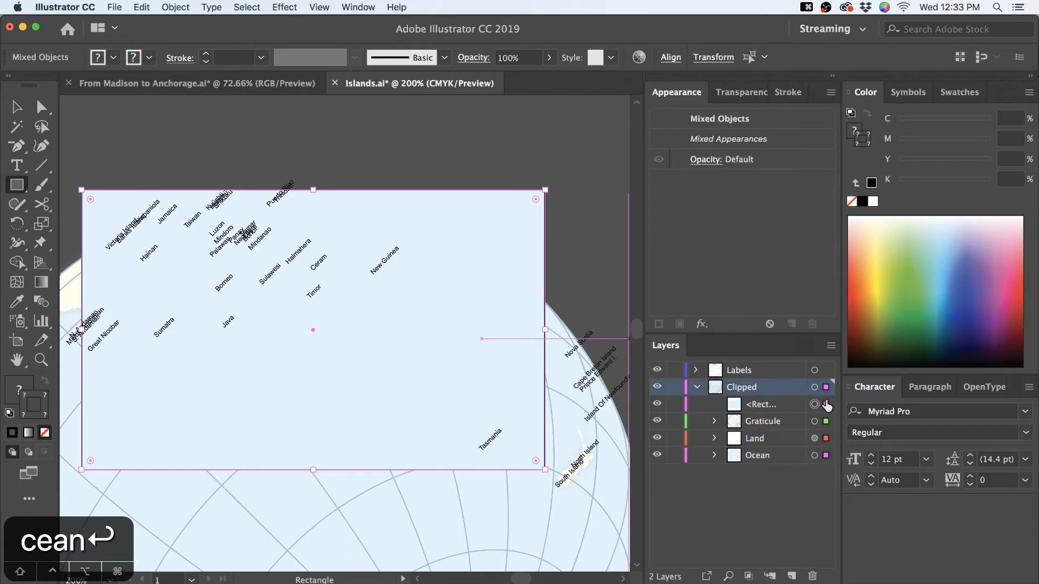
click(747, 576)
click(17, 106)
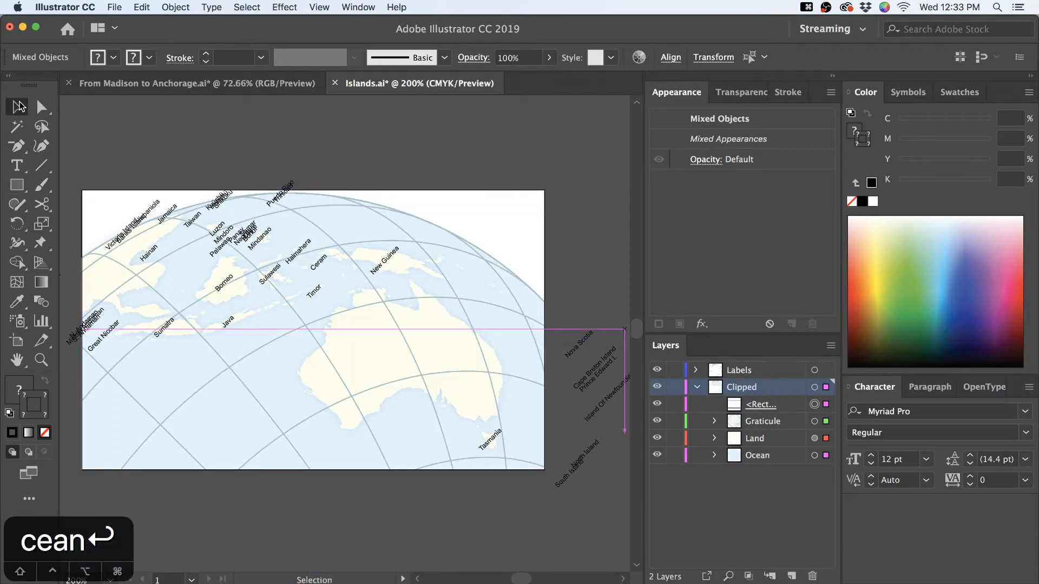
click(99, 120)
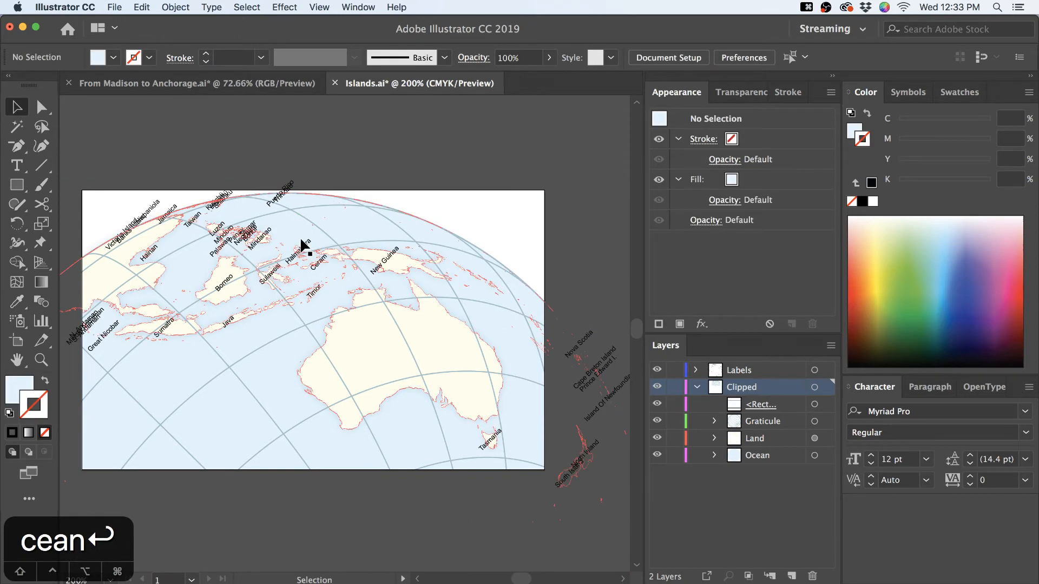
Inspect the clipped map in Outline mode, return to Preview, and view the artboard's boundary with the Artboard tool
key(super+y)
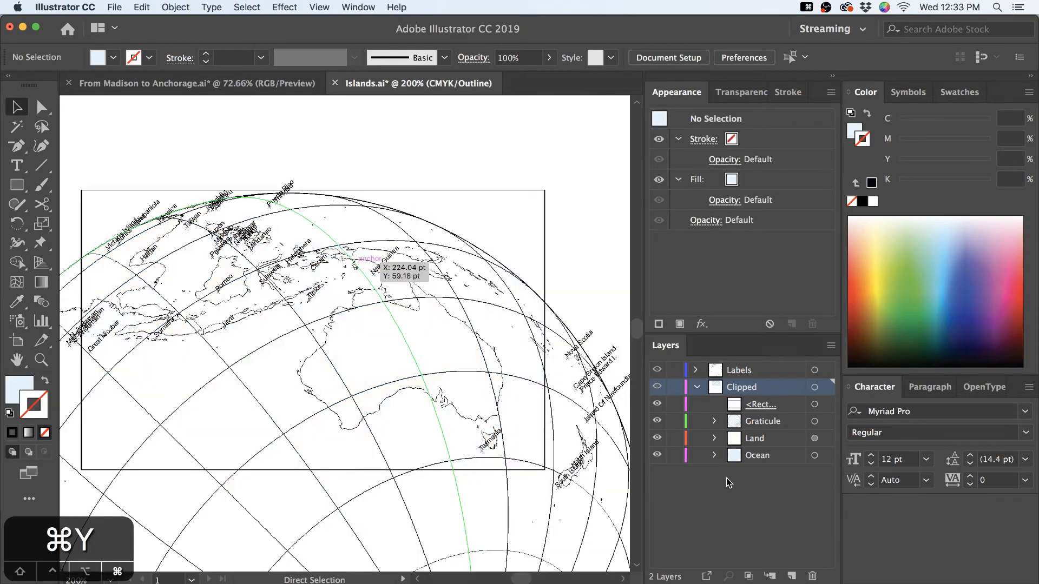
key(super+y)
key(space)
drag(369, 366, 339, 319)
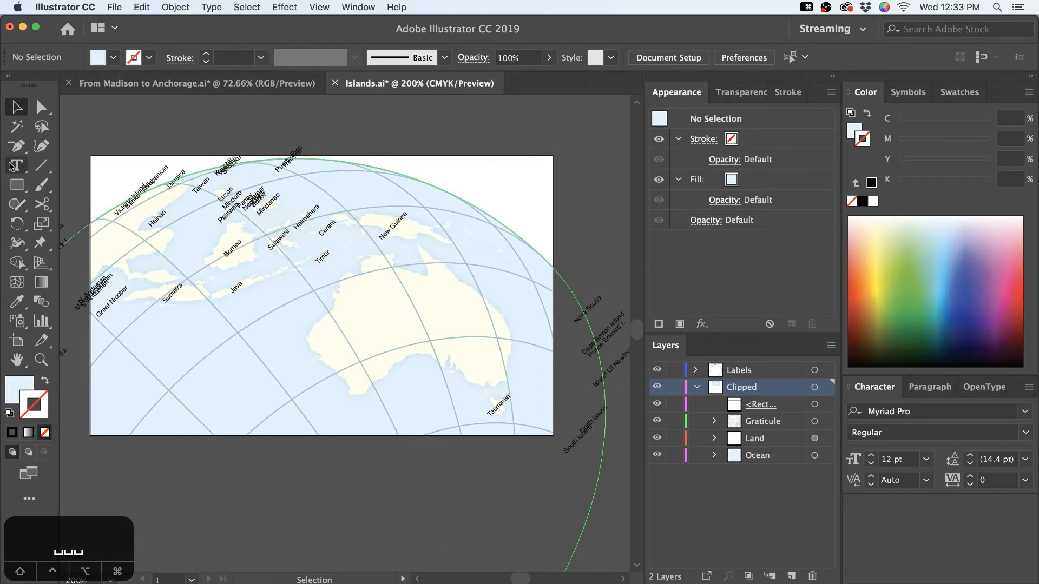
click(24, 345)
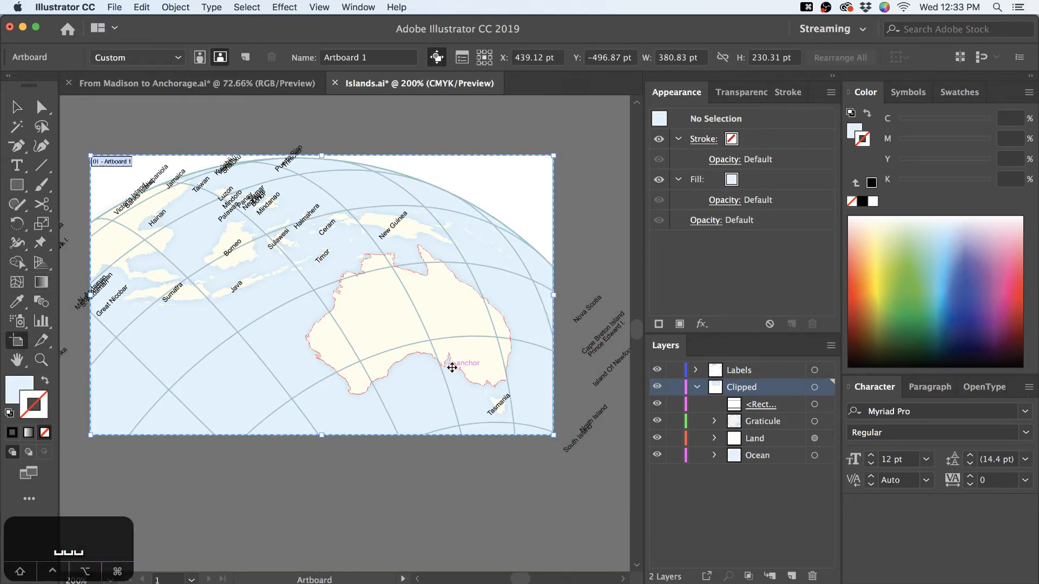
scroll(518, 328, down, 2)
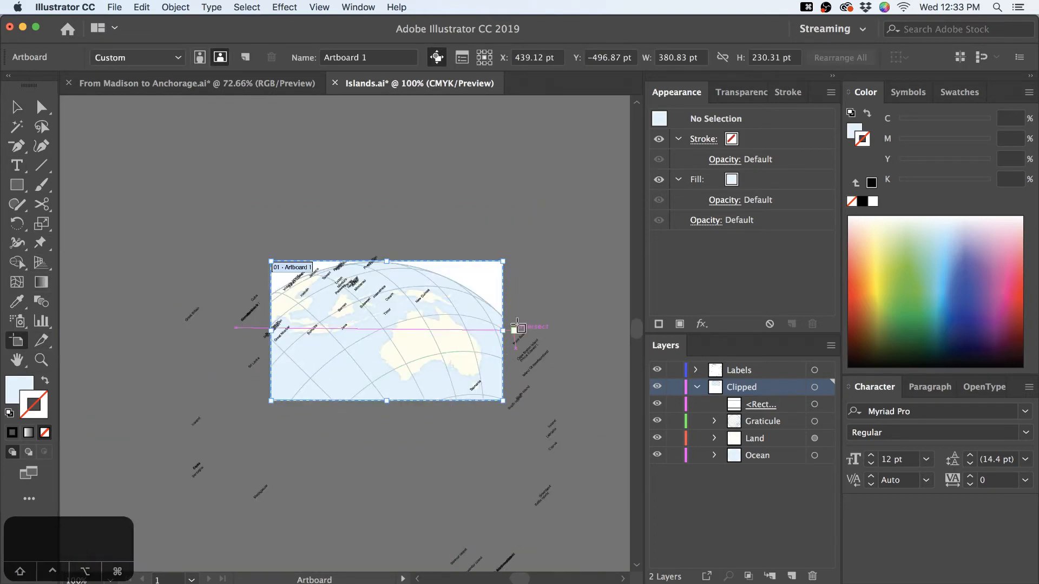
Enlarge the clipping rectangle past the artboard's lower-right corner to reveal more of the globe
click(814, 404)
key(v)
drag(504, 400, 543, 425)
Lock the clipping rectangle and rotate all the remaining map artwork and labels slightly counterclockwise
key(super+a)
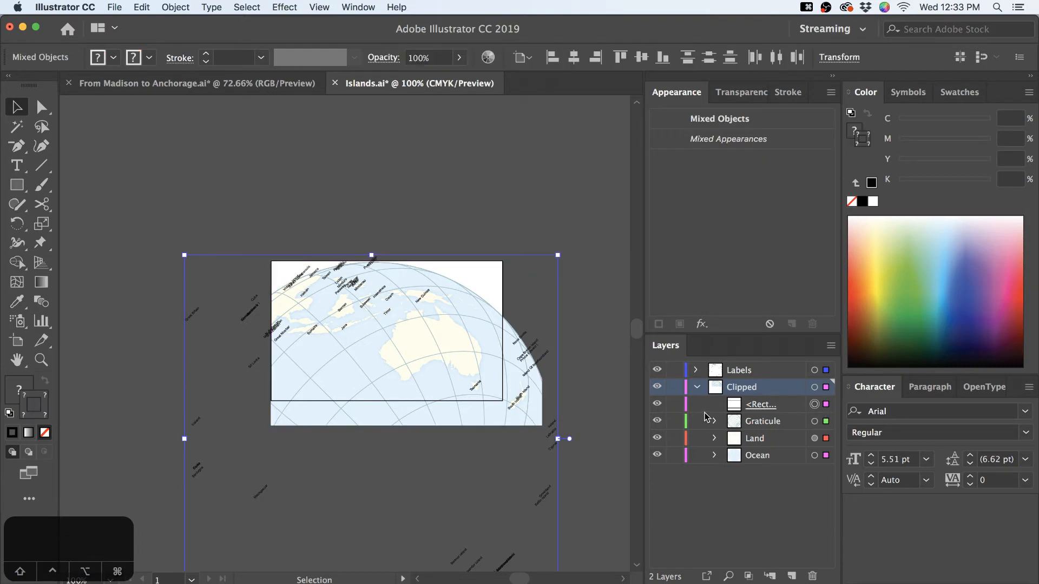
click(674, 412)
key(r)
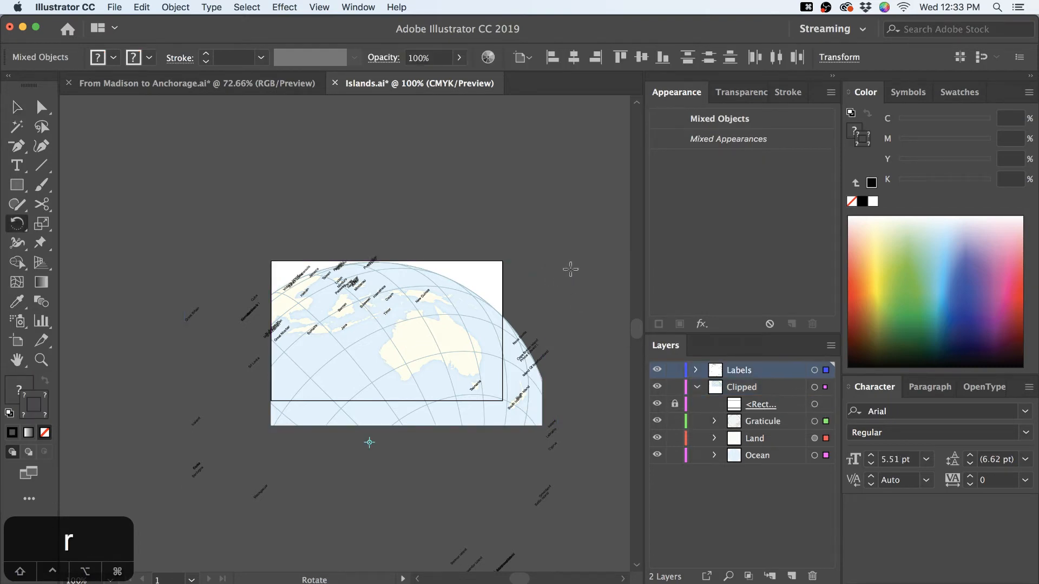
drag(570, 267, 555, 252)
key(v)
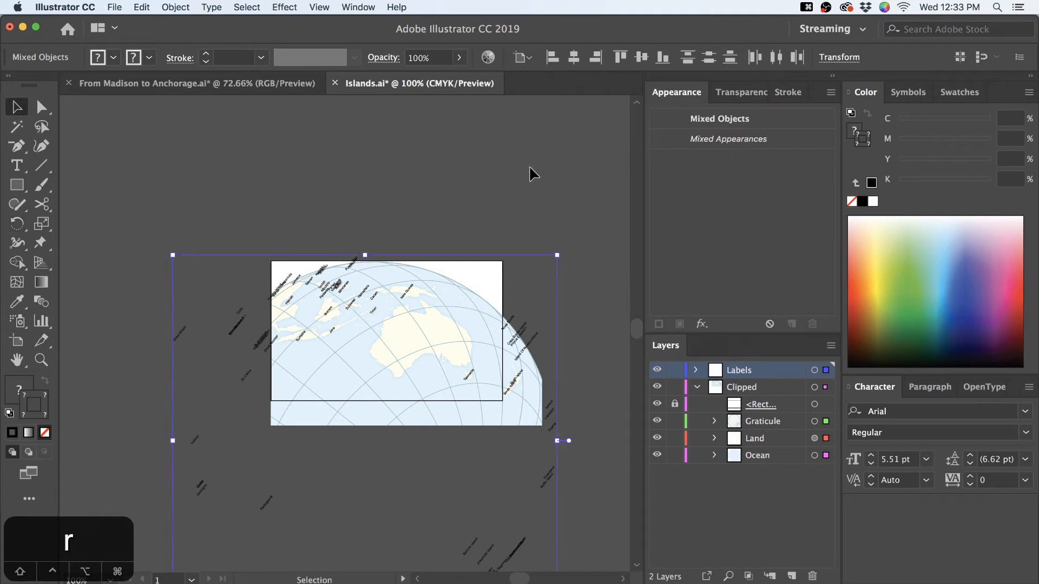
click(531, 173)
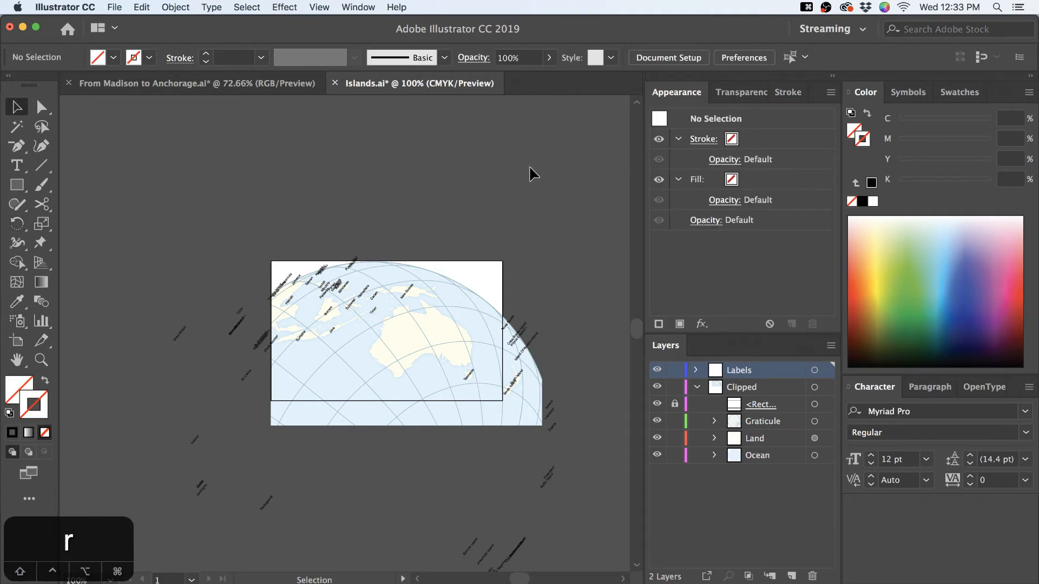
Unlock the clipping rectangle and shrink it slightly from its lower-right corner
click(674, 403)
click(814, 405)
key(v)
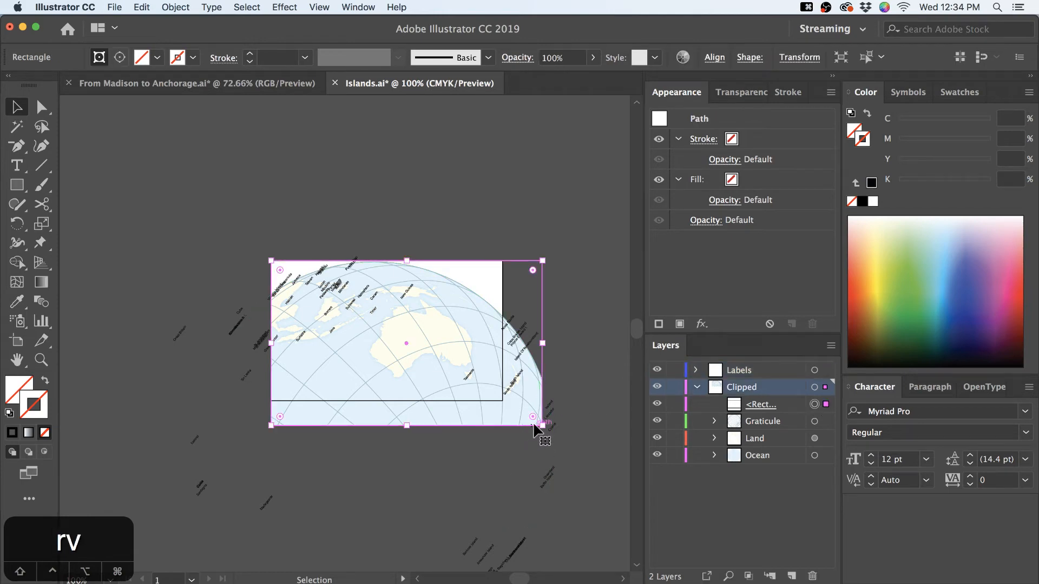
drag(542, 426, 535, 412)
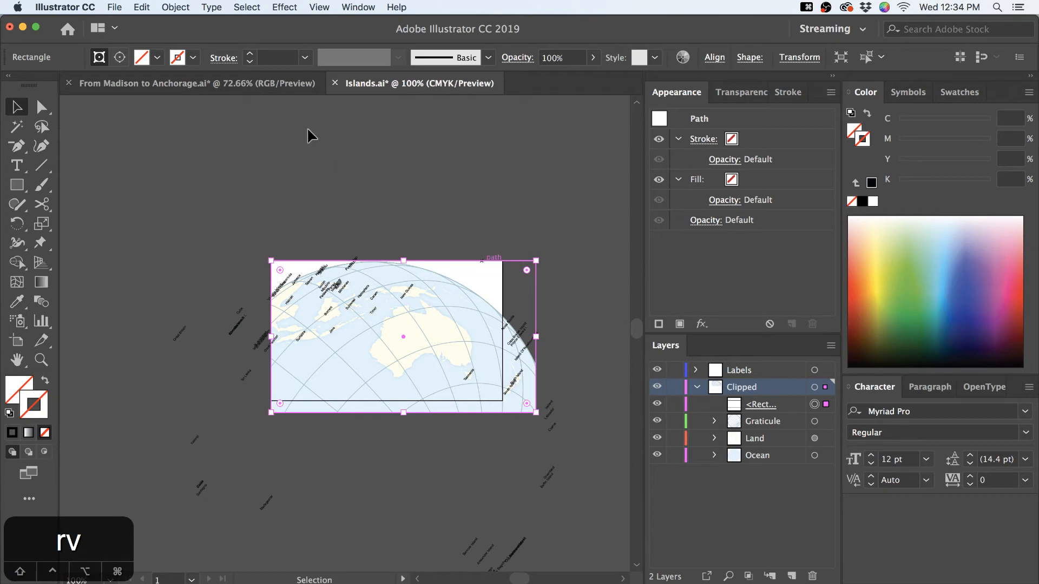
Fit the artboard to the selected clipping rectangle and clear the selection
click(184, 5)
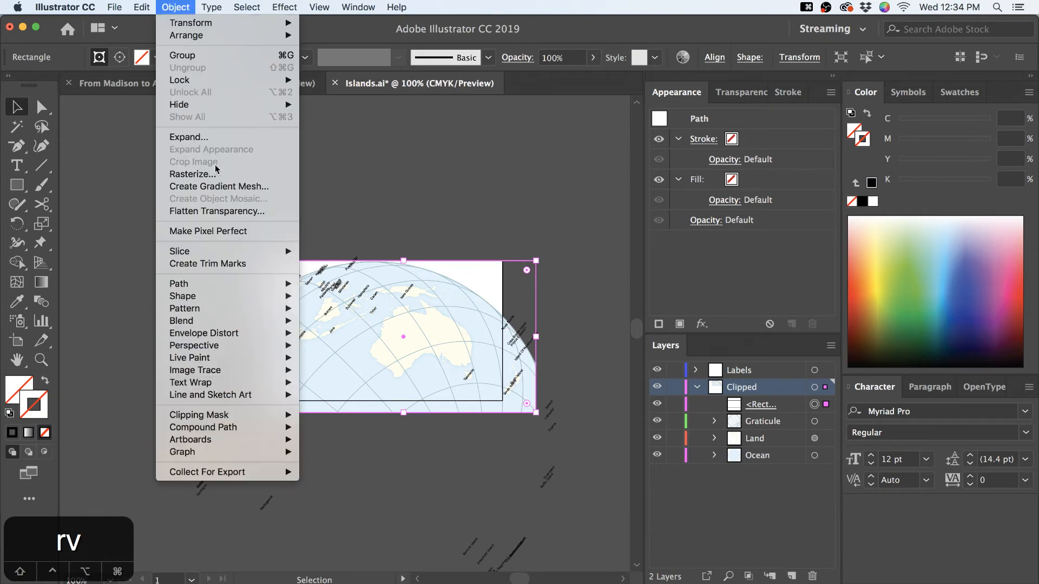
mouse_move(251, 442)
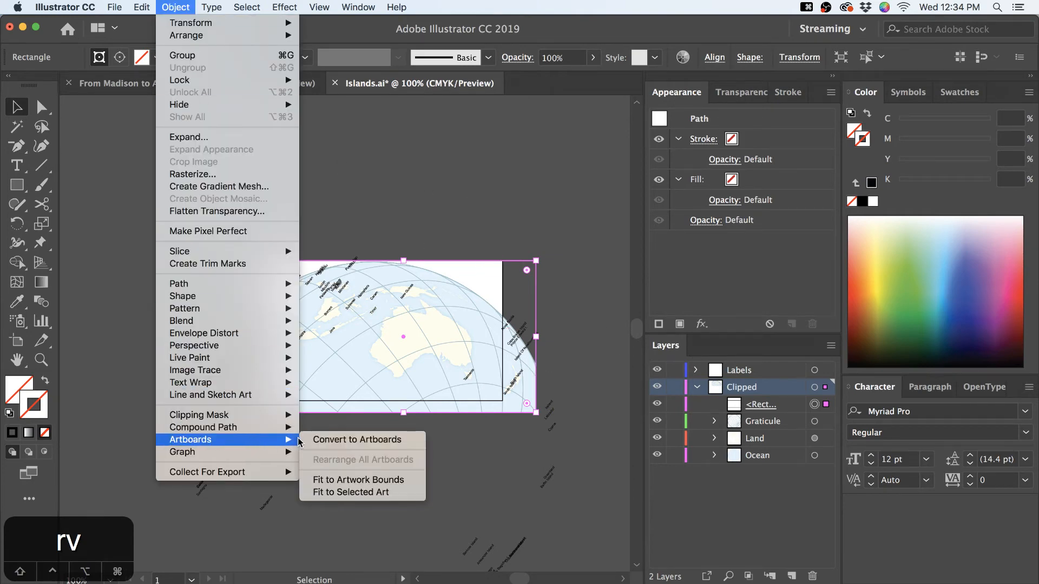
click(389, 496)
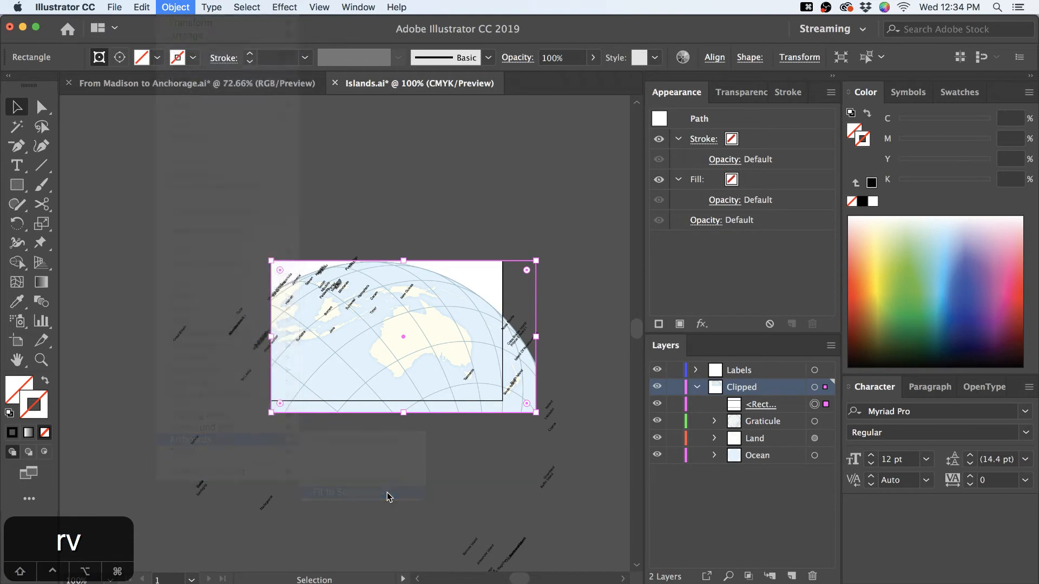
click(93, 126)
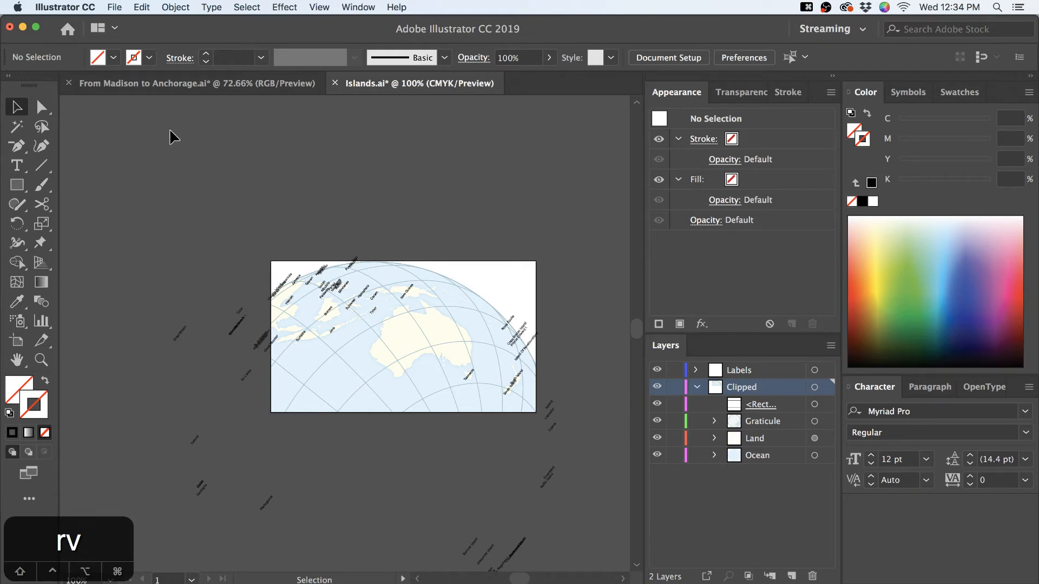
Hide the clipping rectangle to view the unclipped globe and show it again
click(657, 406)
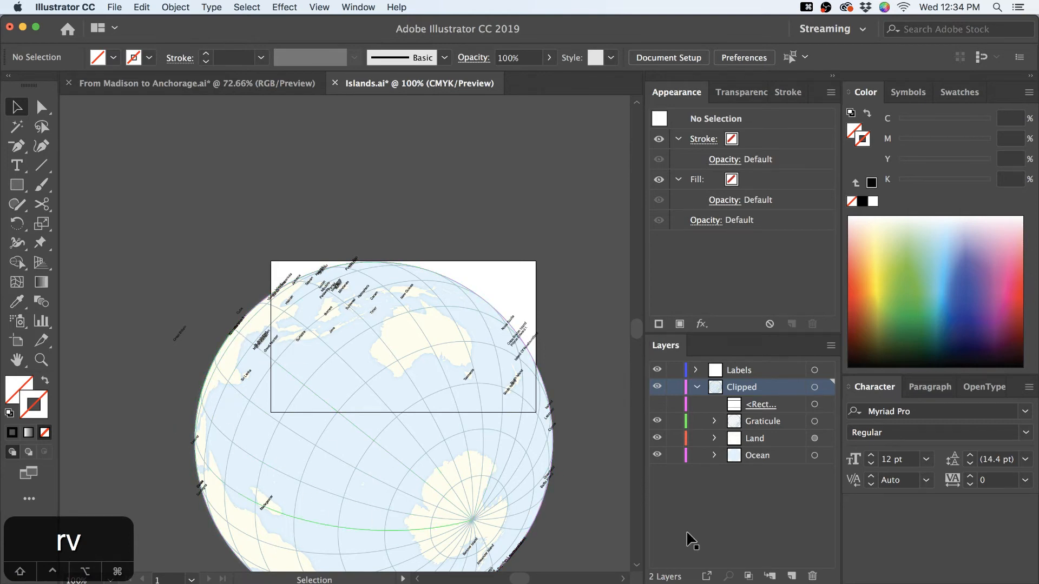
click(656, 404)
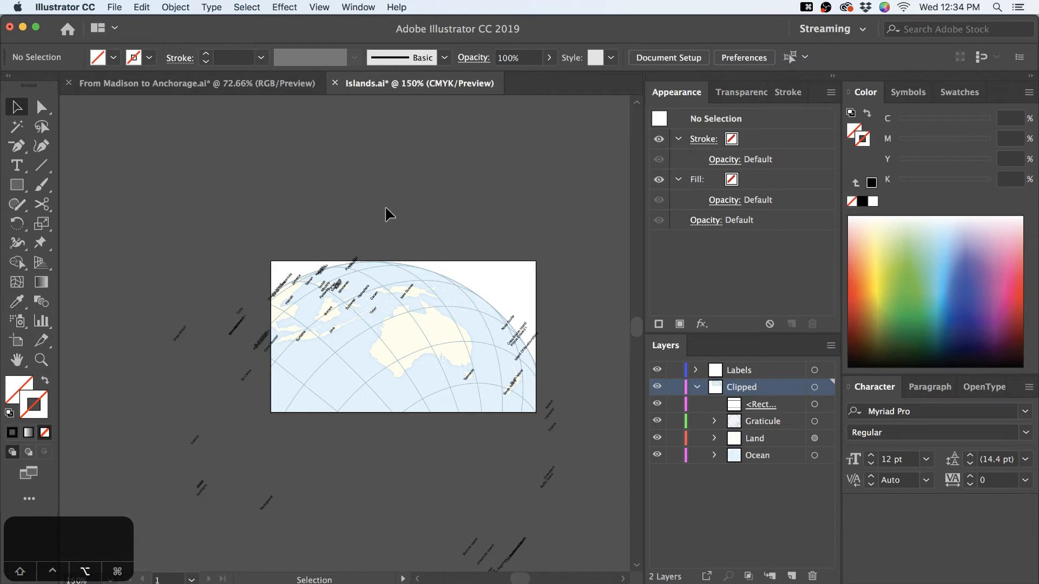
Move the Graticule layer below the Land layer inside Clipped
scroll(385, 206, up, 1)
drag(394, 250, 401, 223)
key(v)
click(745, 467)
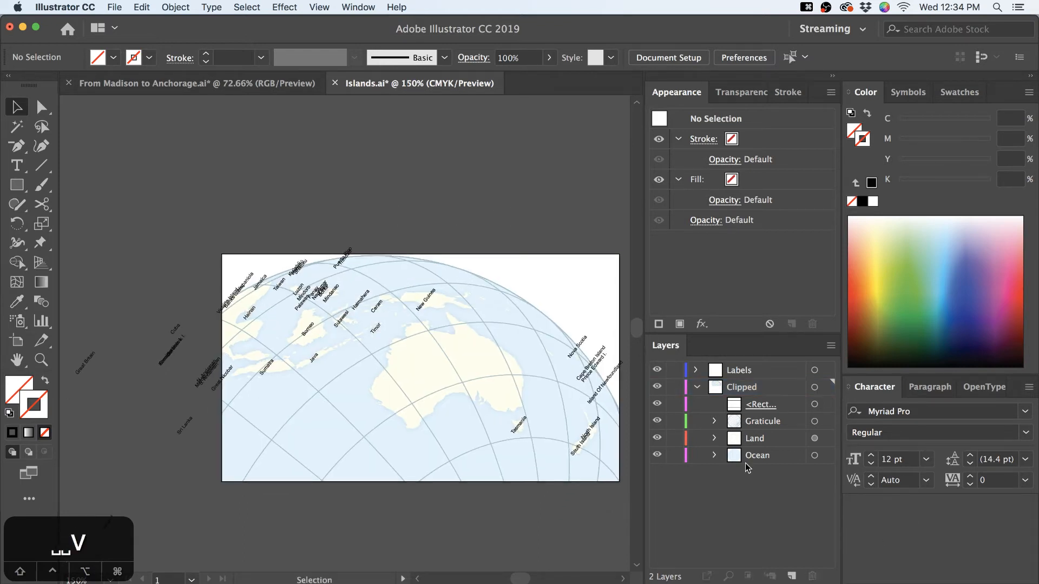
drag(774, 426, 772, 447)
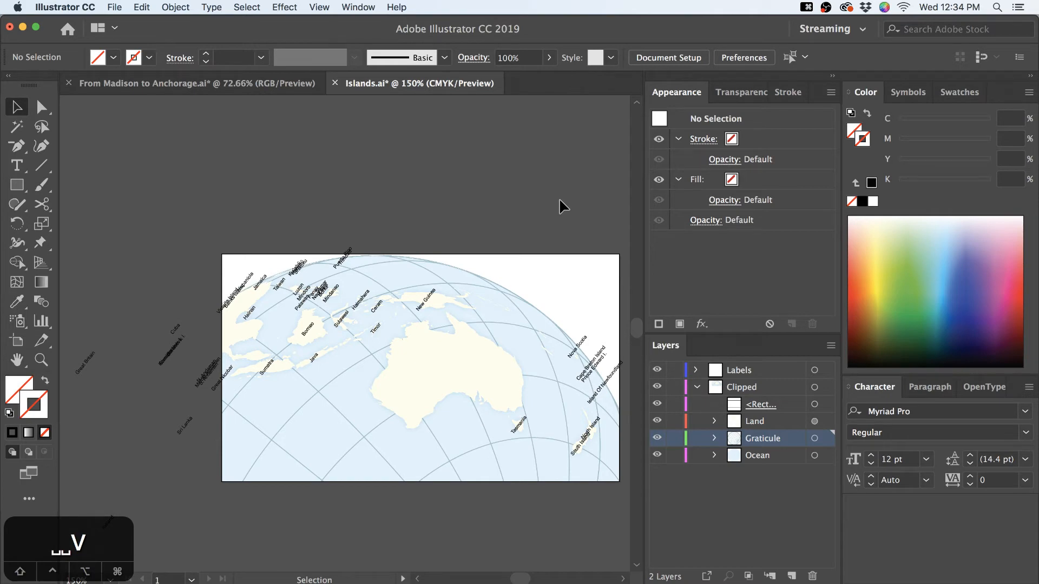
Switch to Chrome, view the perspective map examples in the On Airline Mapping post, and return to Illustrator
key(super+Tab)
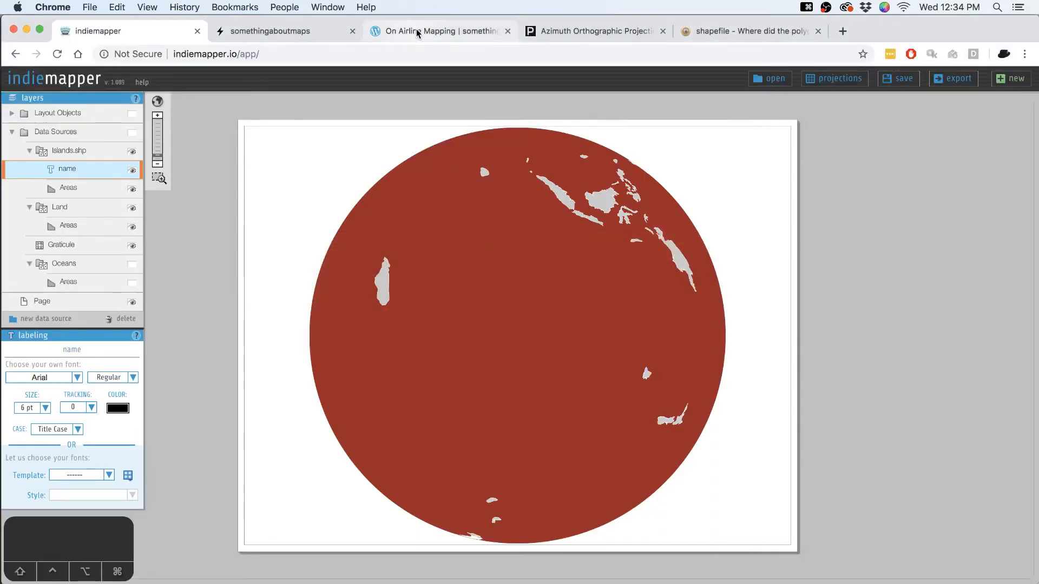
click(417, 31)
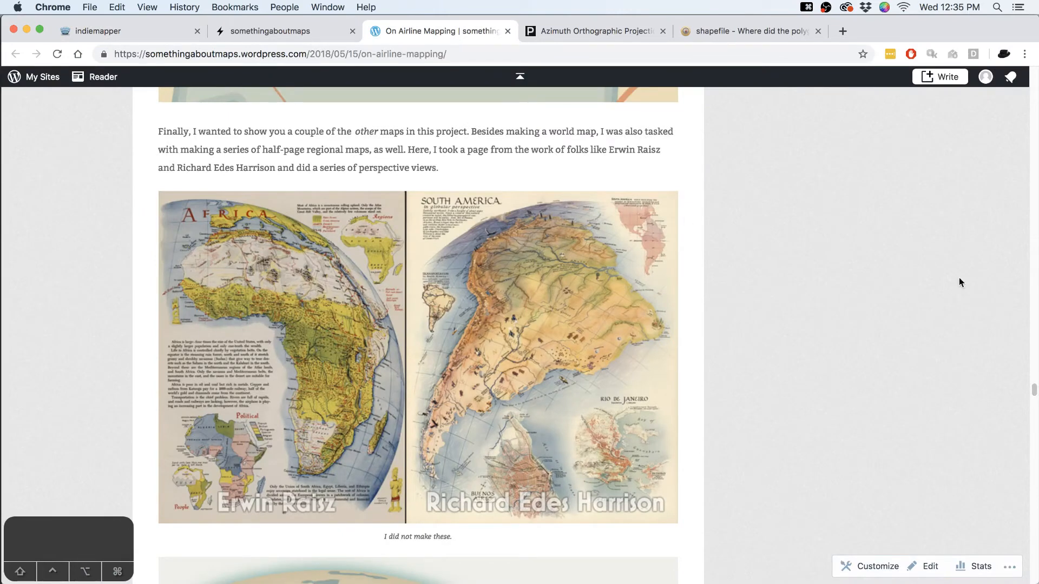
key(super+Tab)
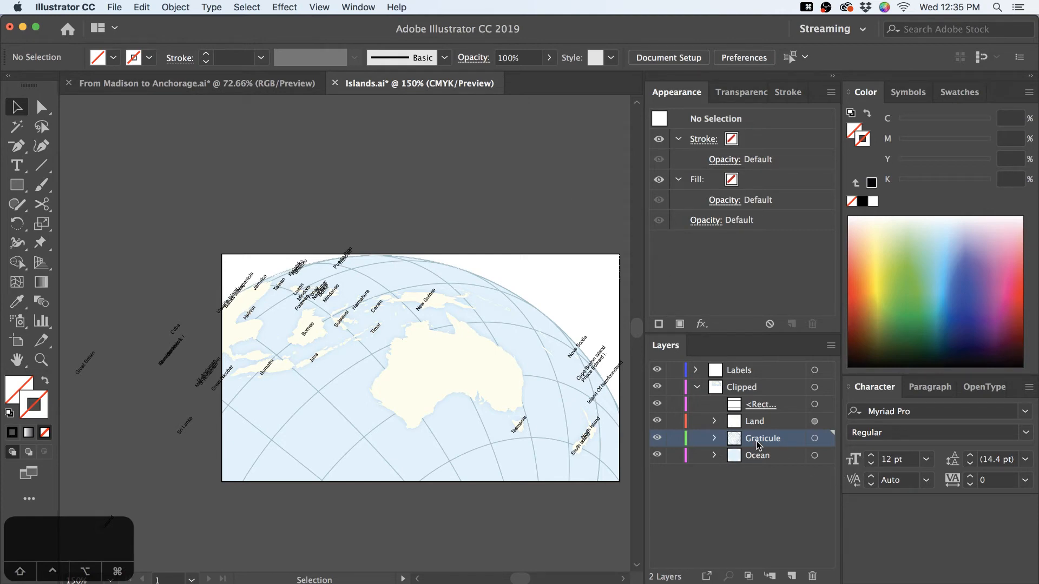
Move the Graticule layer back above the Land layer inside Clipped
drag(758, 444, 757, 413)
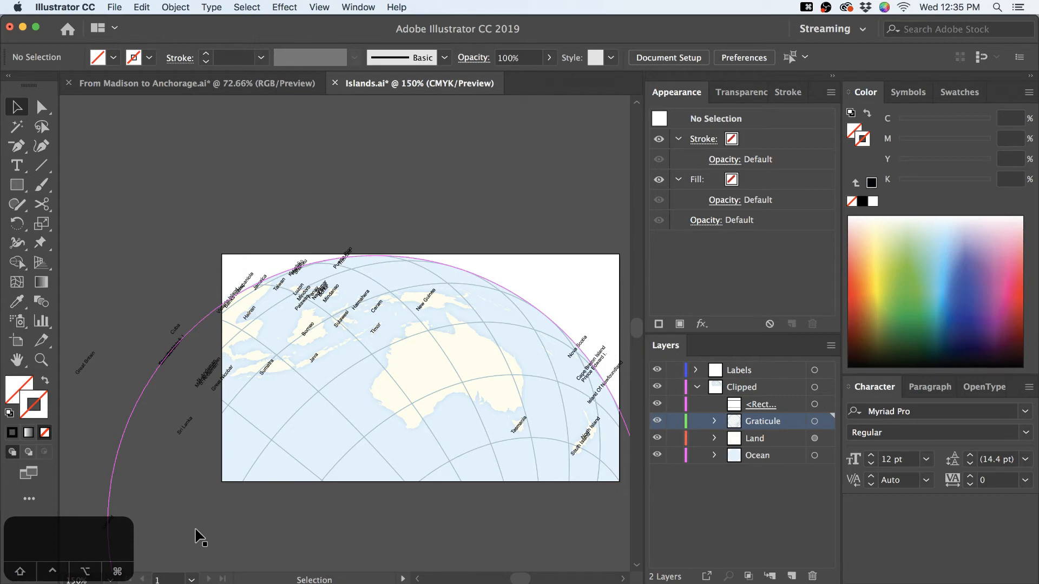
Undo the last Graticule layer move and look at the From Madison to Anchorage map before returning to Islands.ai
key(super+z)
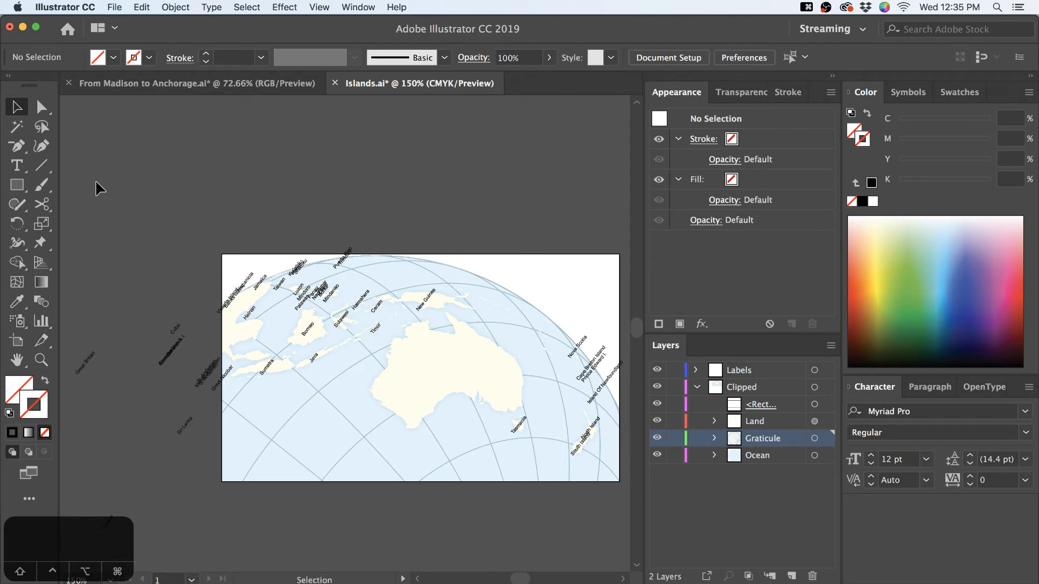
click(163, 82)
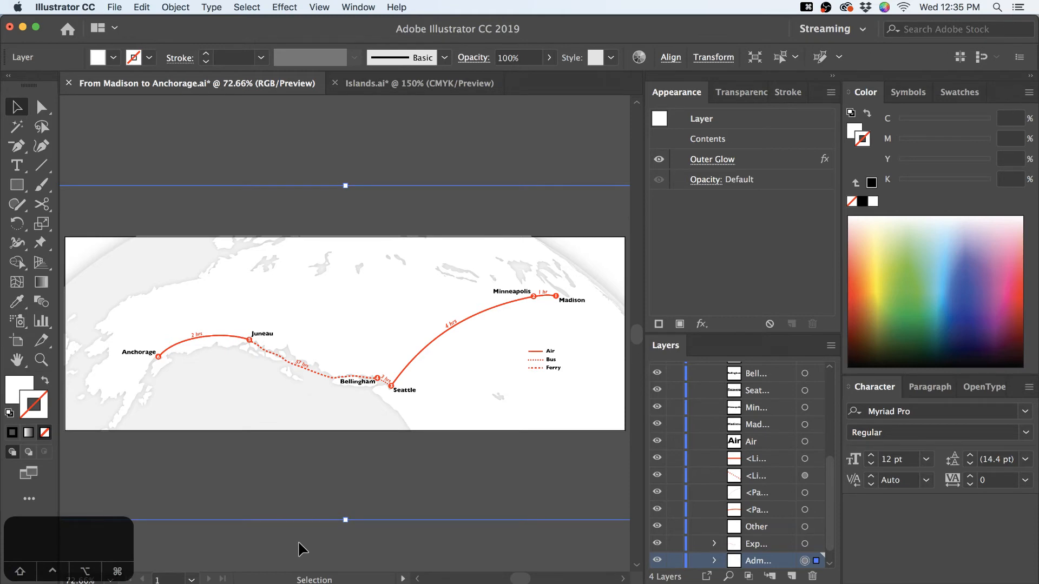
click(368, 85)
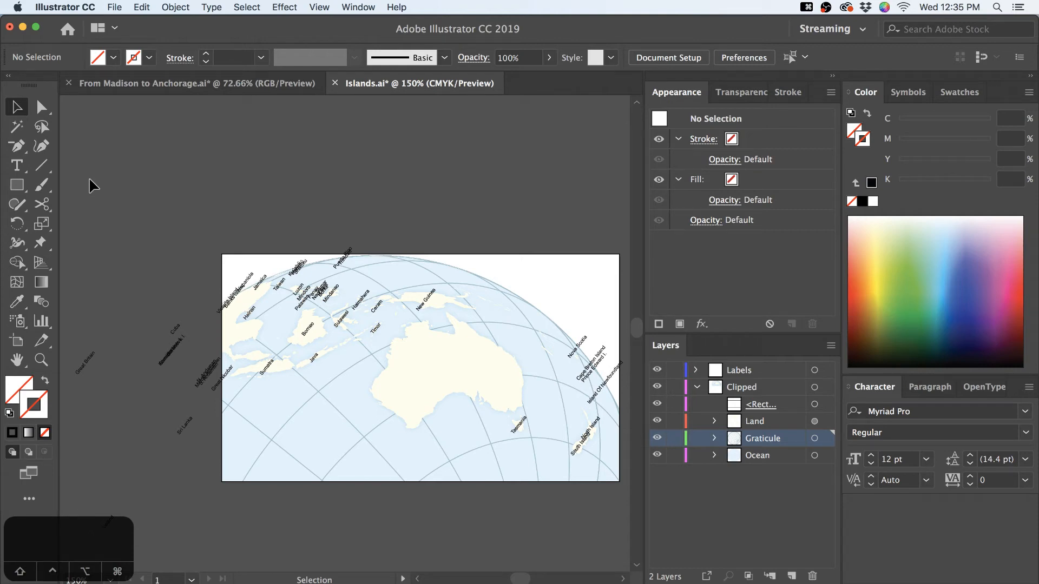
Give all paths on the Graticule layer a white stroke with a 2 pt weight
click(824, 438)
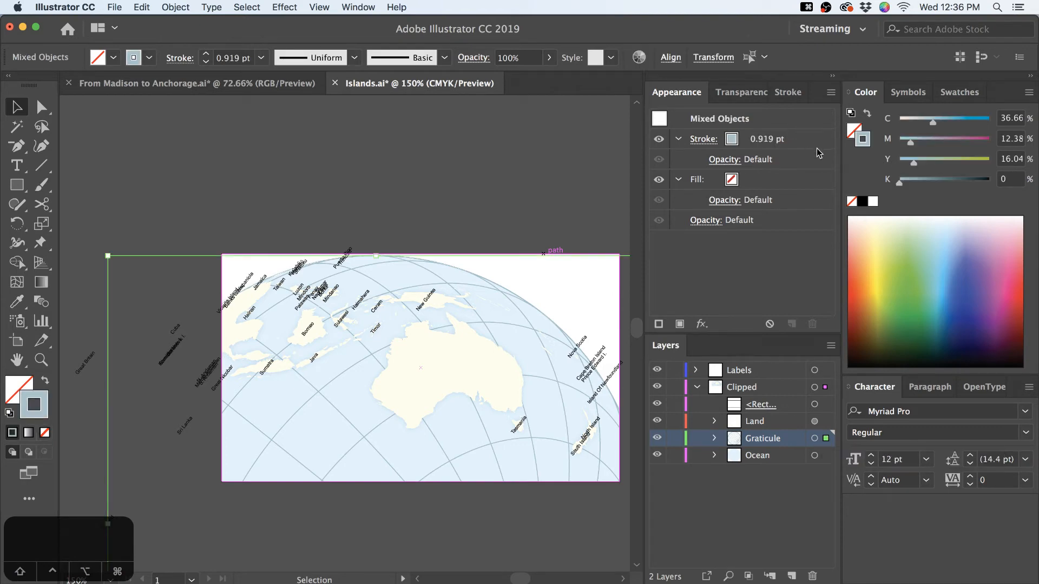
click(872, 202)
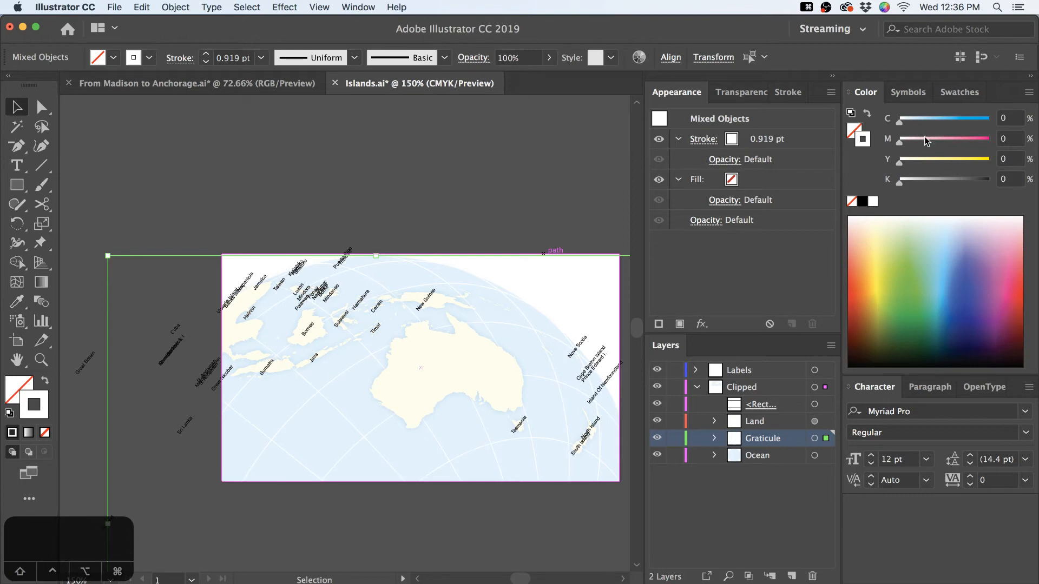
click(704, 140)
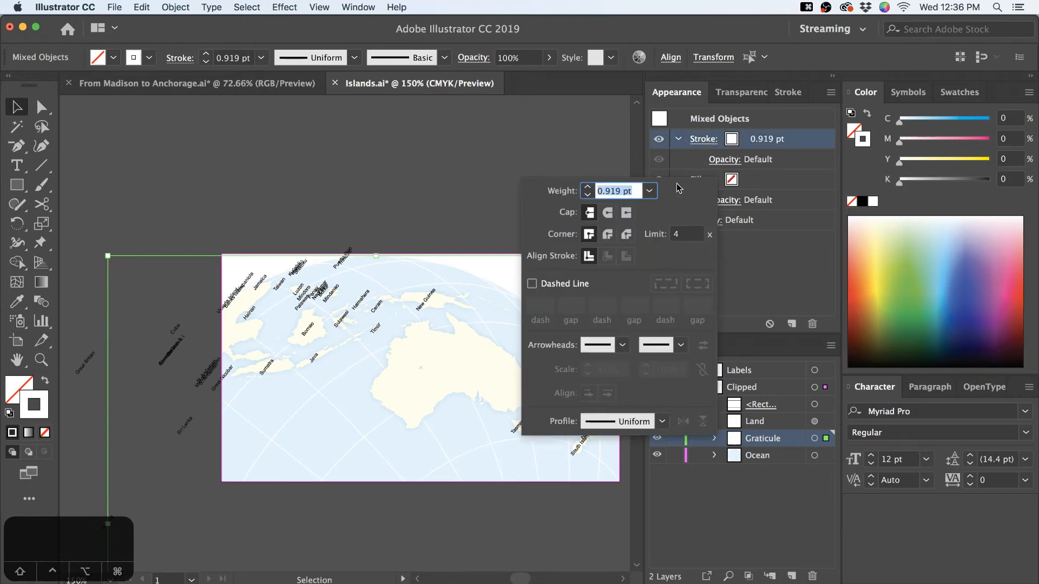
click(588, 188)
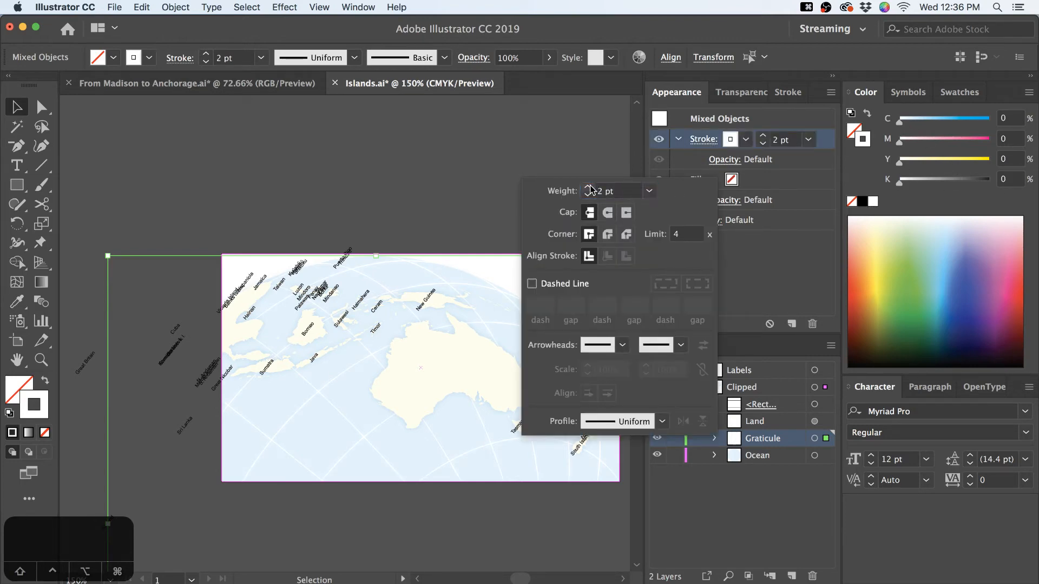
click(771, 249)
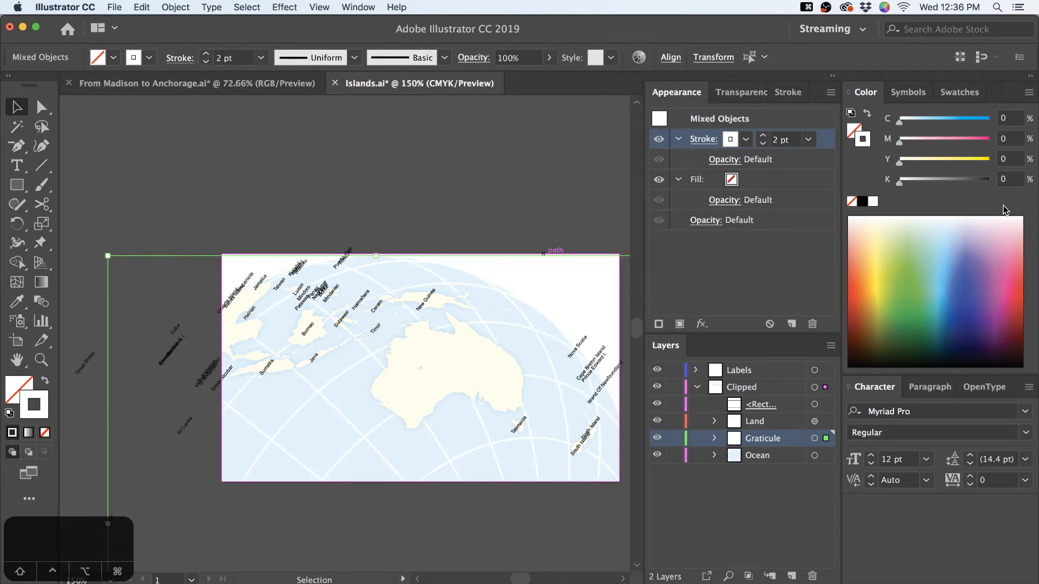
Tint the Graticule layer's stroke colour with 4% cyan and deselect the artwork
click(1006, 180)
key(Tab)
text(4)
key(Return)
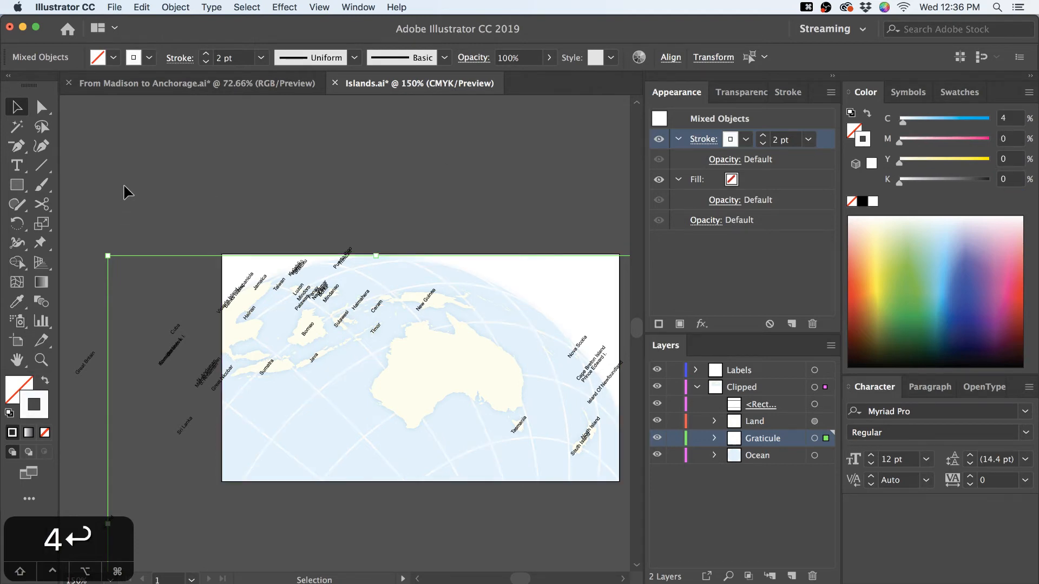
click(82, 188)
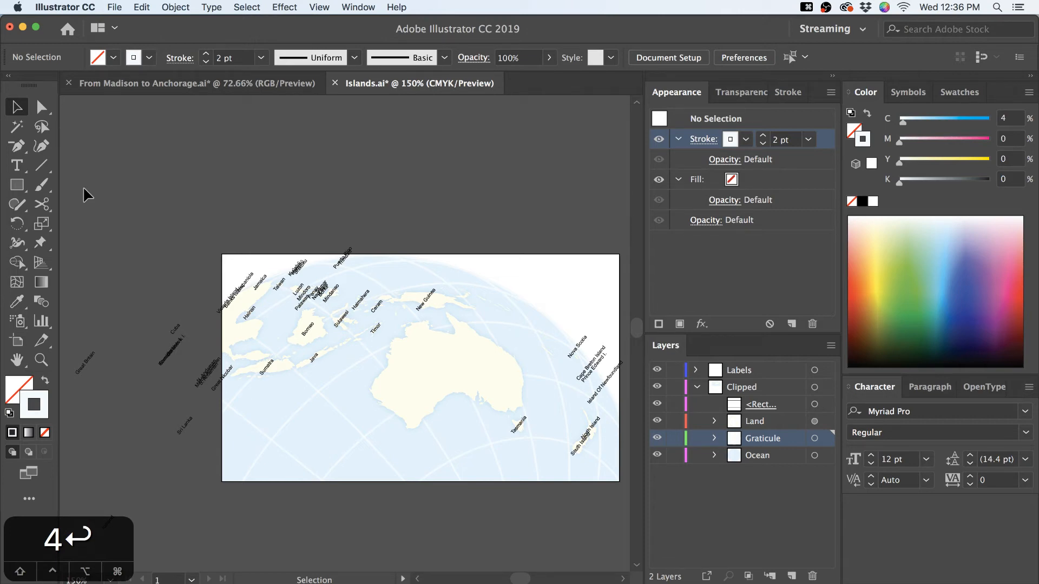
Set the opacity of the Land layer's Outer Glow effect to 40%
click(814, 421)
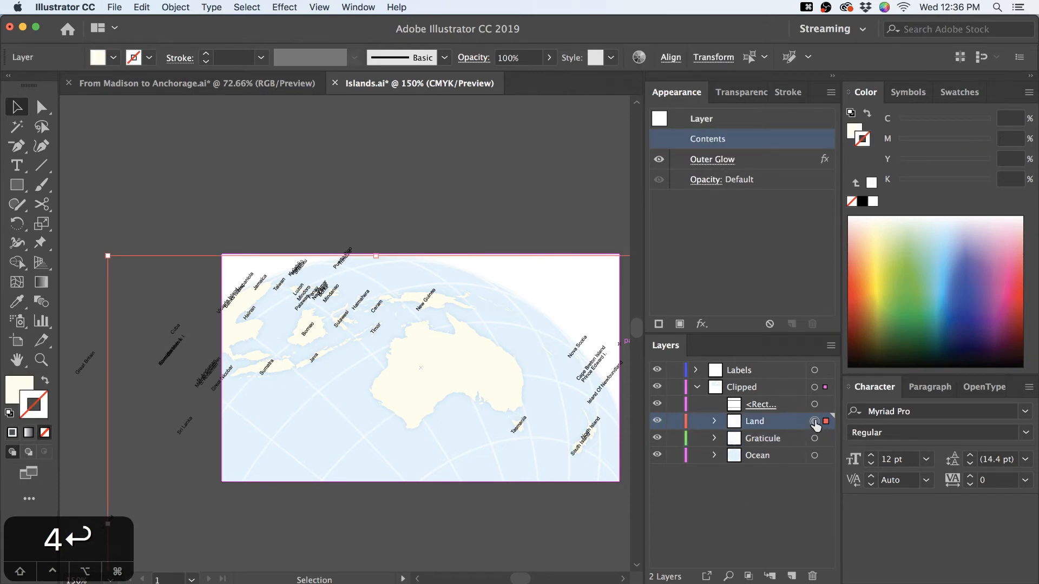
click(717, 160)
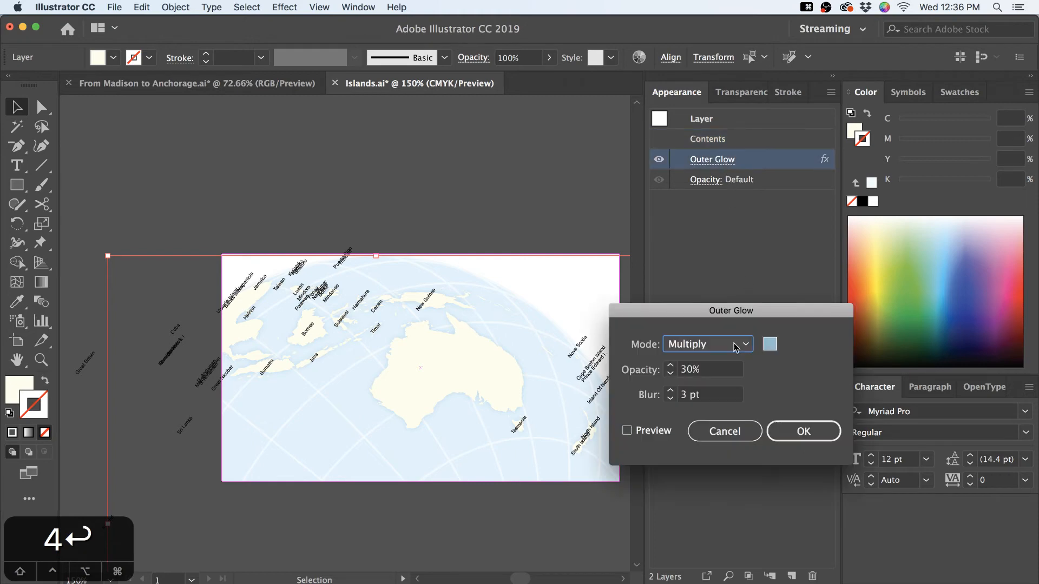
key(Tab)
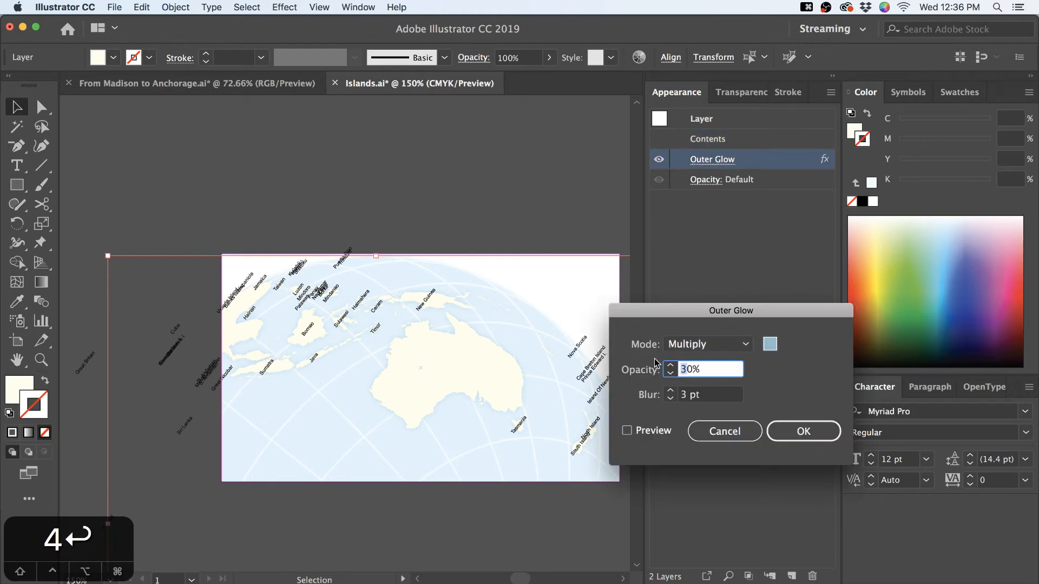
text(4)
key(Return)
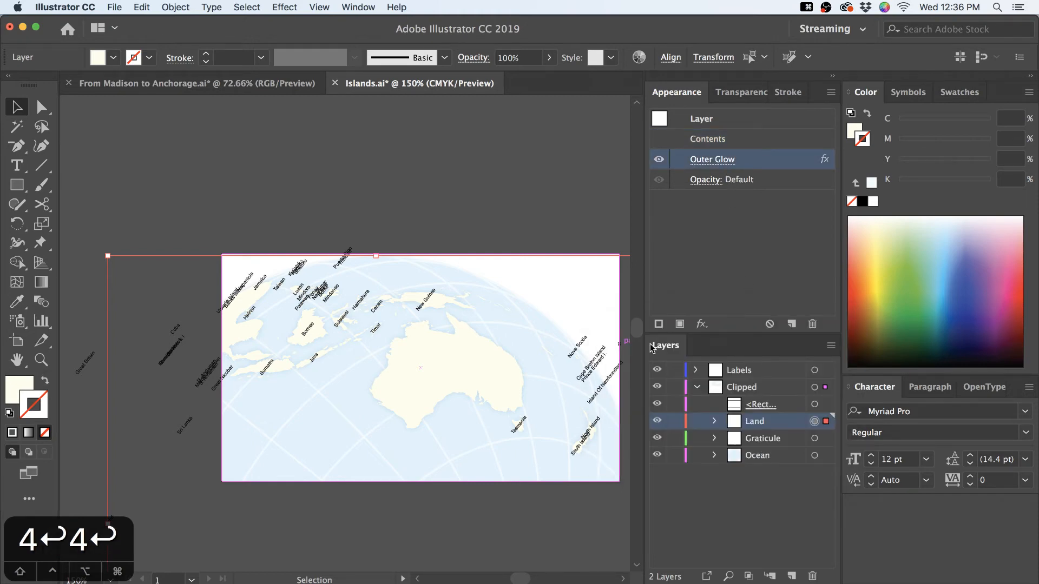
Set the opacity of the Land layer's Outer Glow effect to 50% and deselect the artwork
click(725, 162)
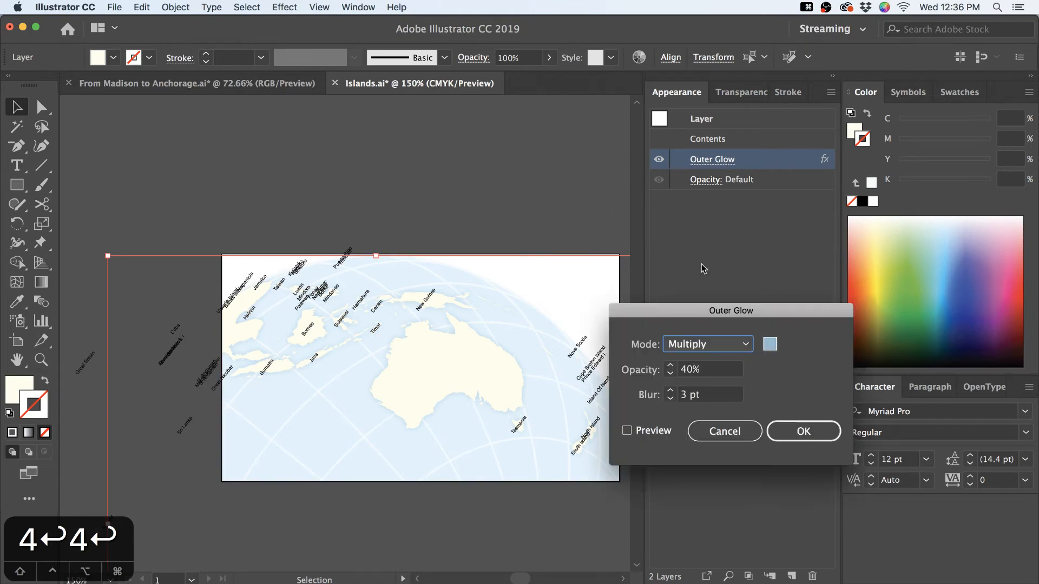
drag(686, 369, 671, 369)
text(5)
key(Return)
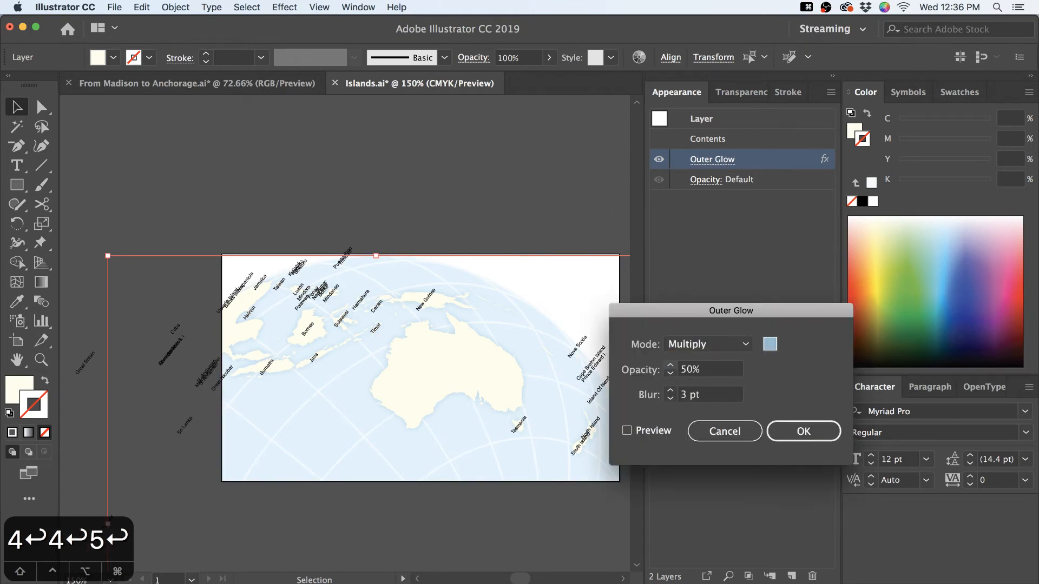
click(569, 155)
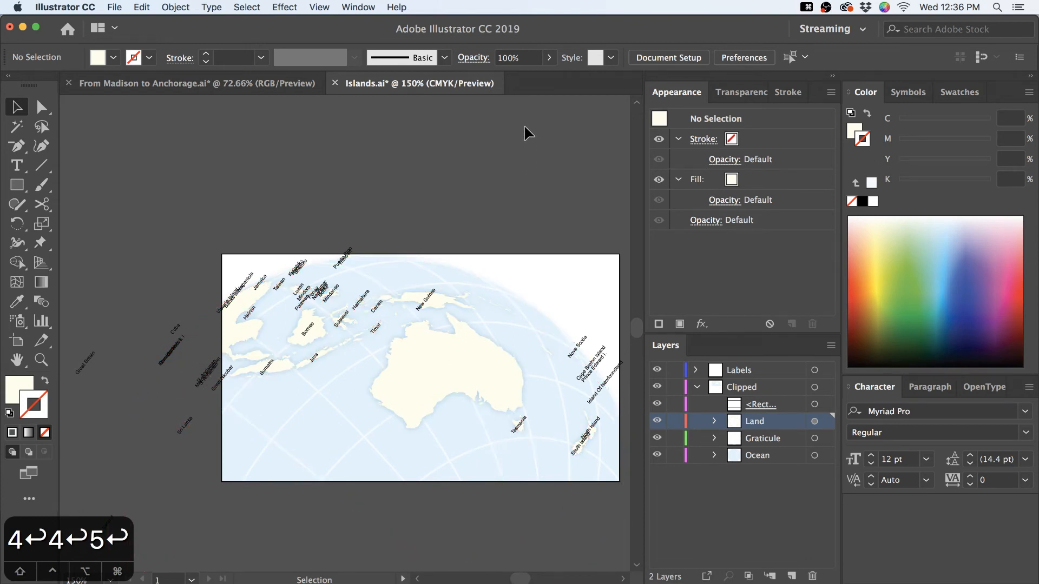
Lock the Land and Ocean layers so that only graticule lines can be selected at the globe's edge
click(485, 280)
click(541, 238)
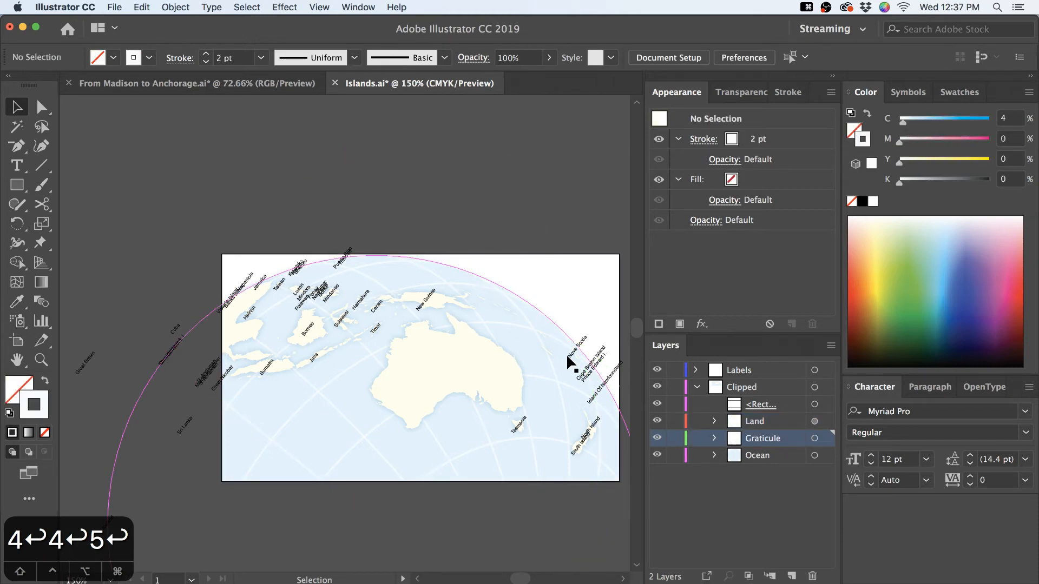
key(a)
key(z)
drag(564, 344, 440, 226)
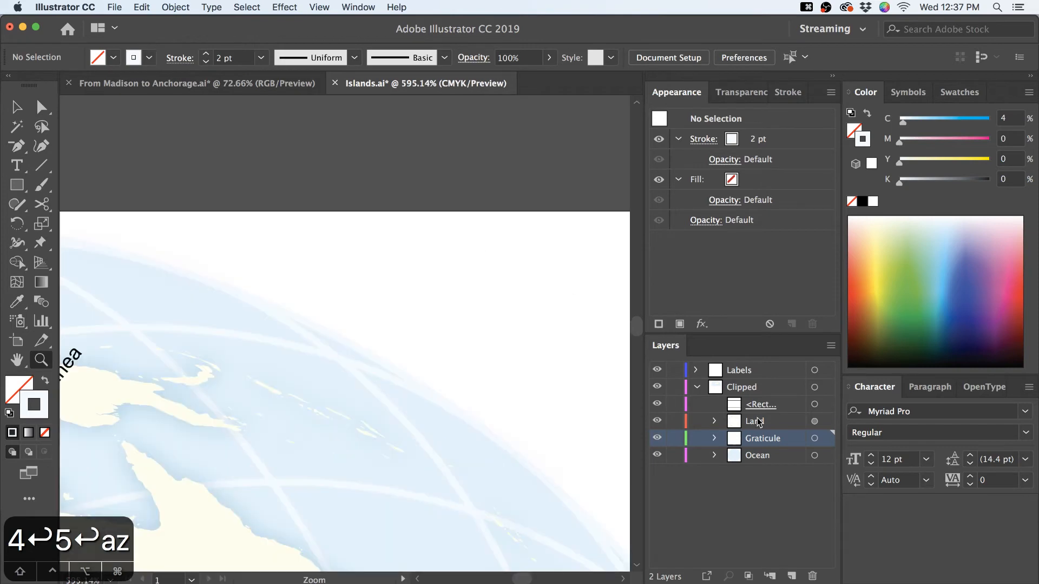
key(v)
click(425, 388)
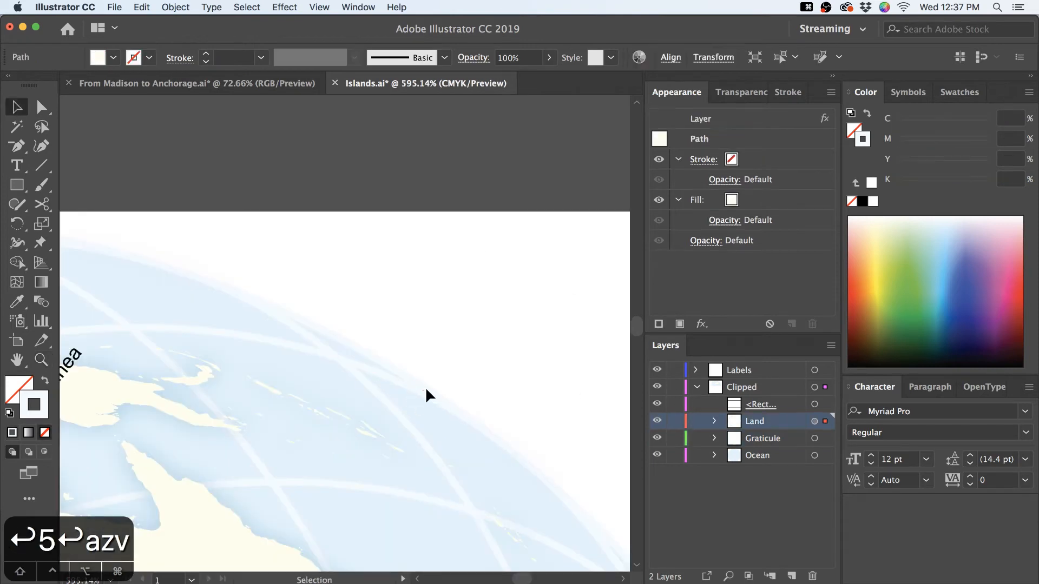
click(674, 421)
click(675, 455)
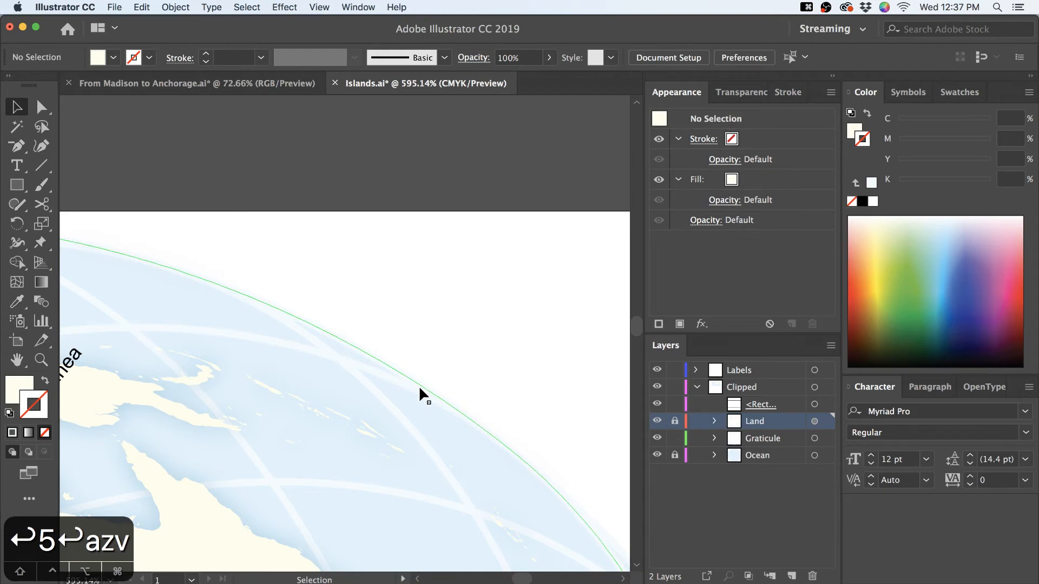
Delete the stacked graticule outline paths along the globe's outer edge one after another
click(420, 382)
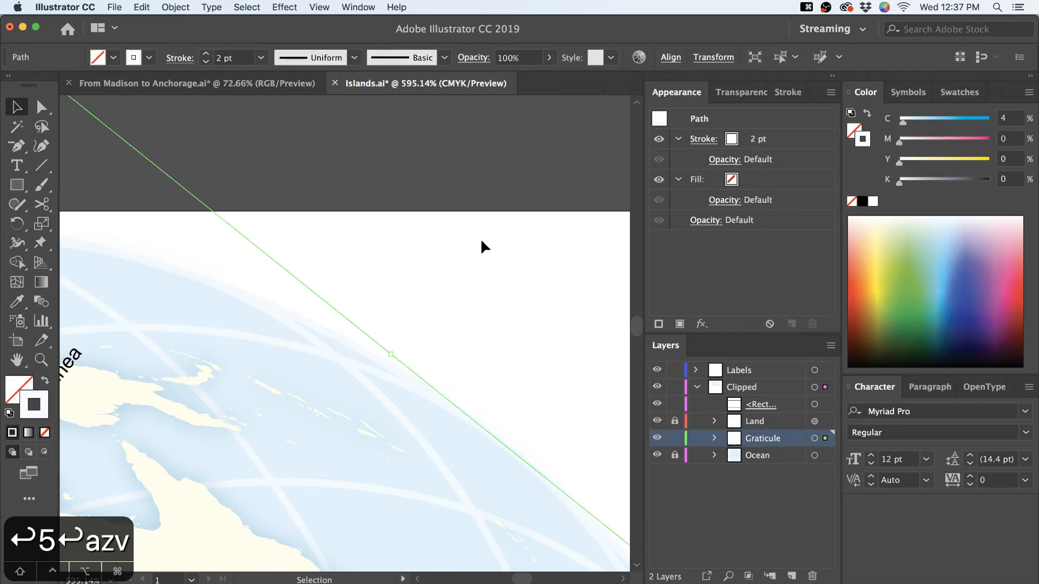
key(super+minus)
key(super+minus)
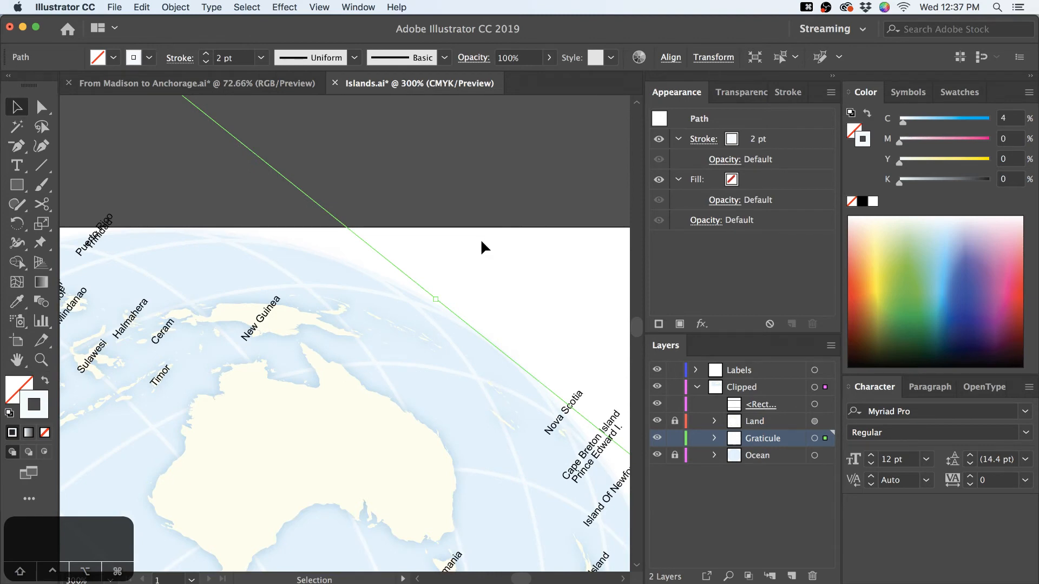
key(BackSpace)
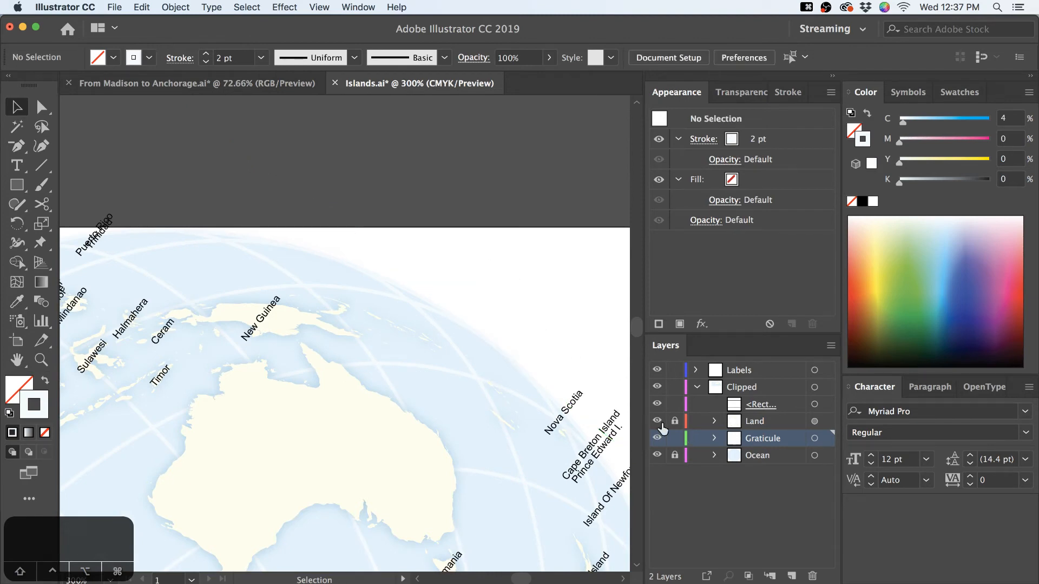
click(485, 335)
key(BackSpace)
click(498, 349)
key(BackSpace)
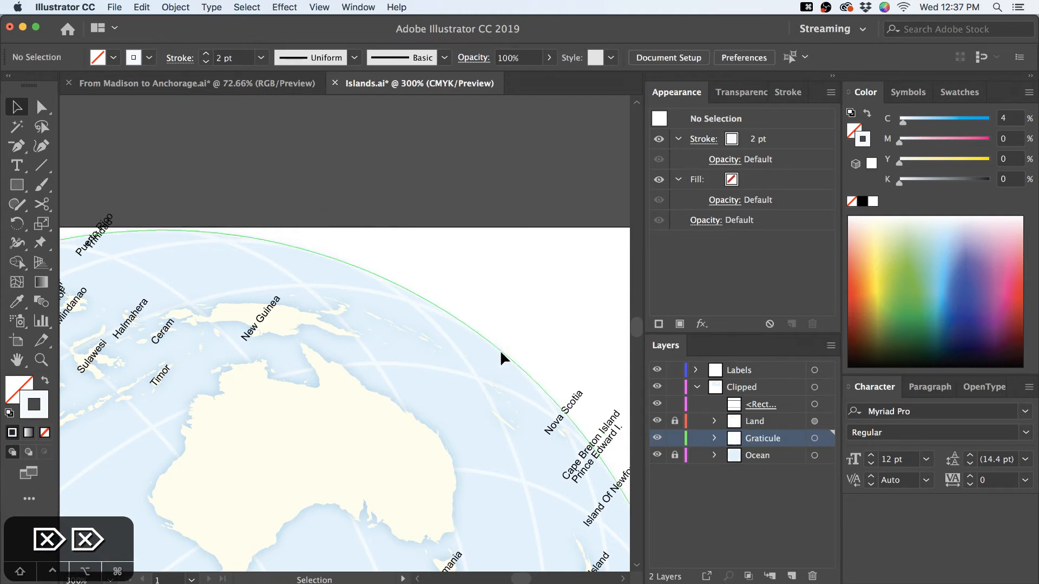
click(501, 349)
key(BackSpace)
click(501, 349)
key(BackSpace)
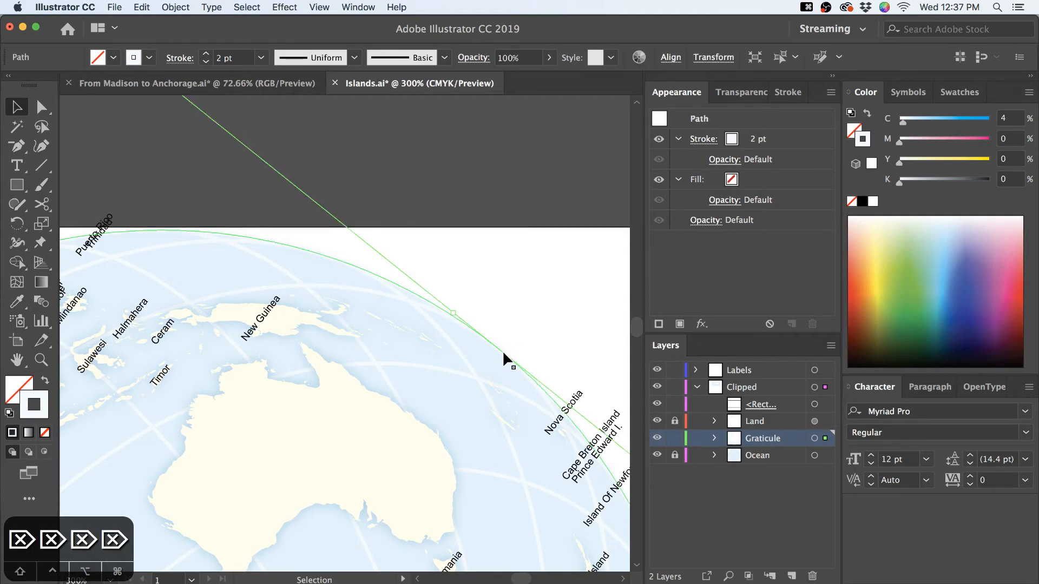
click(503, 352)
key(Delete)
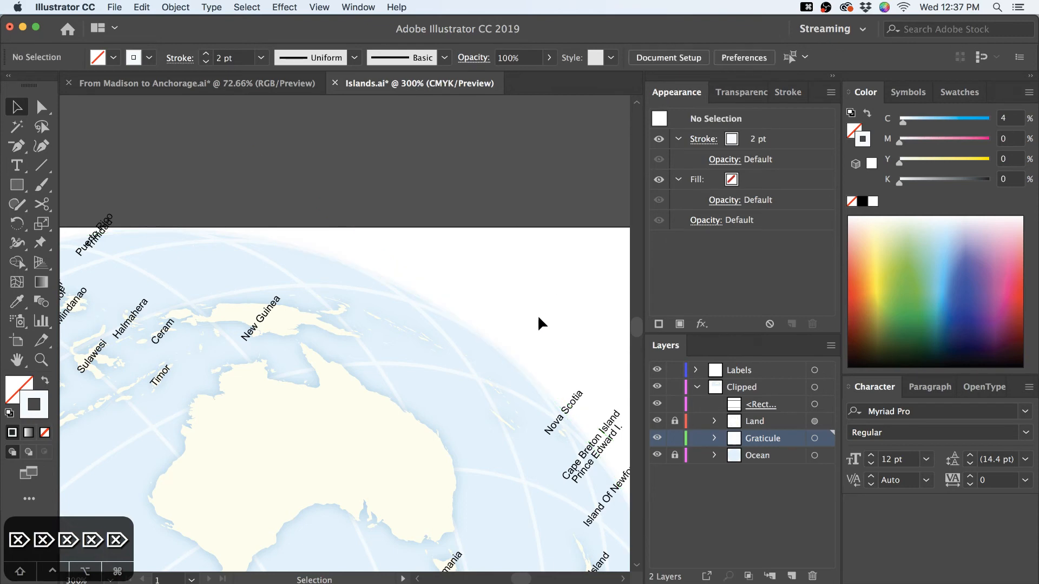
click(505, 353)
key(Delete)
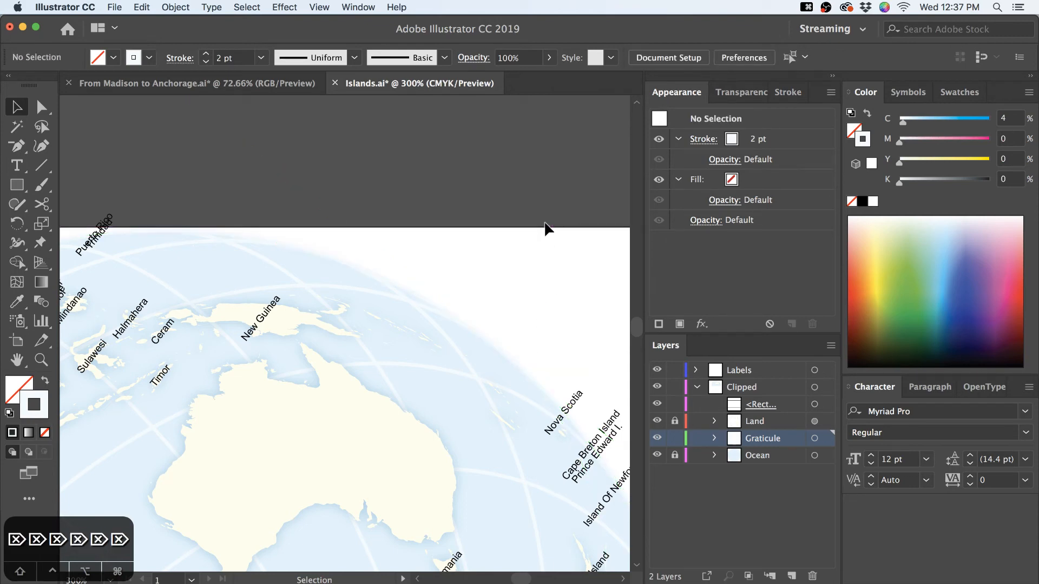
Select the remaining graticule arc near the globe's edge to examine it, and deselect it with the whole artboard in view
click(409, 291)
key(Delete)
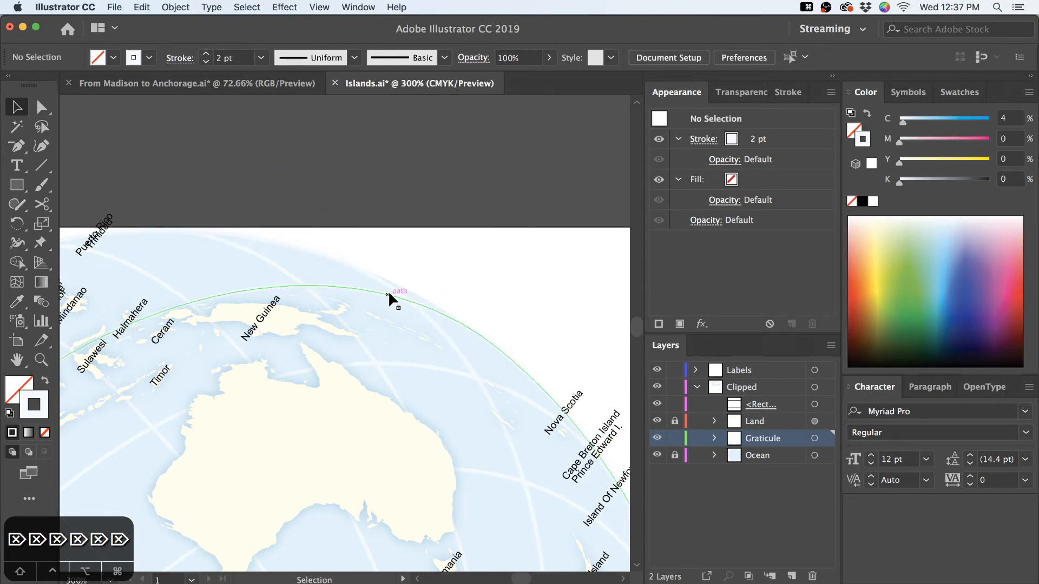
click(524, 373)
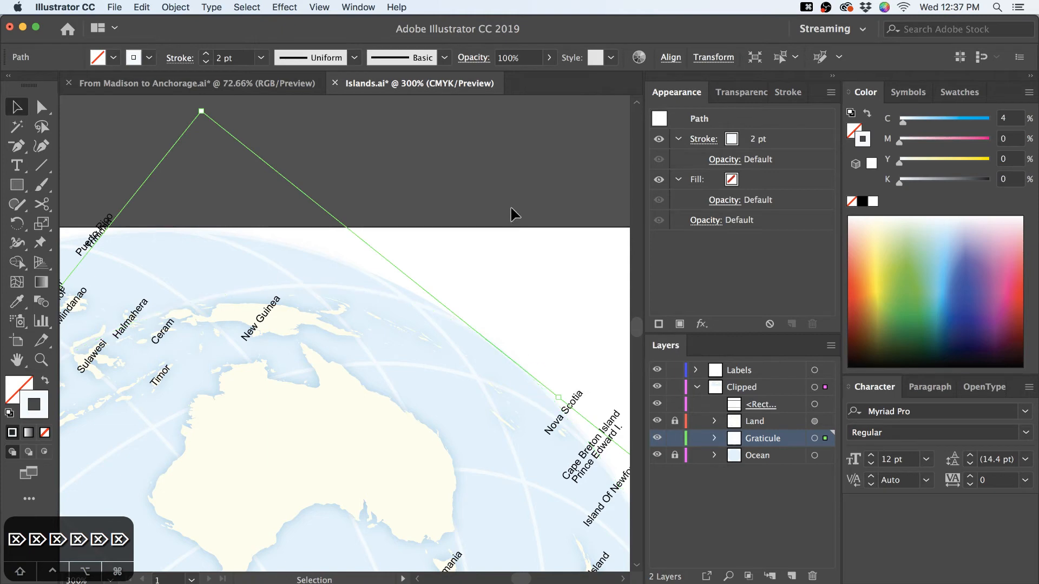
key(Delete)
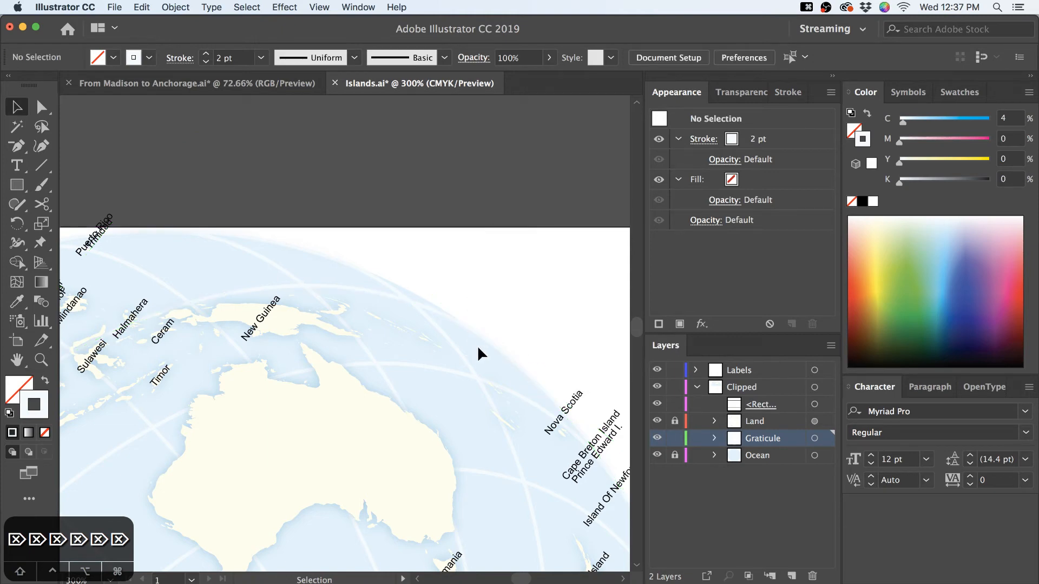
click(494, 345)
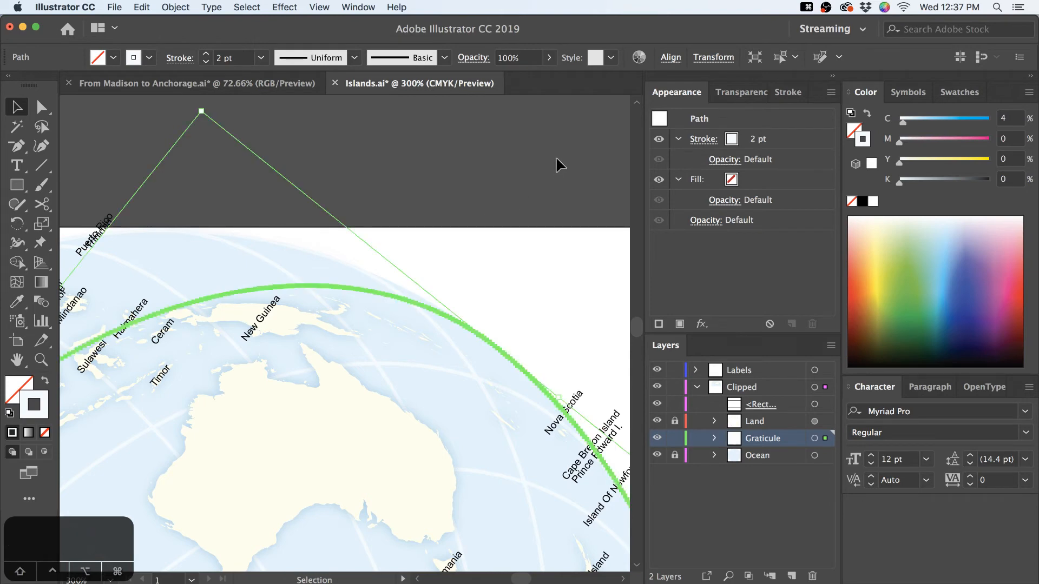
scroll(428, 300, down, 1)
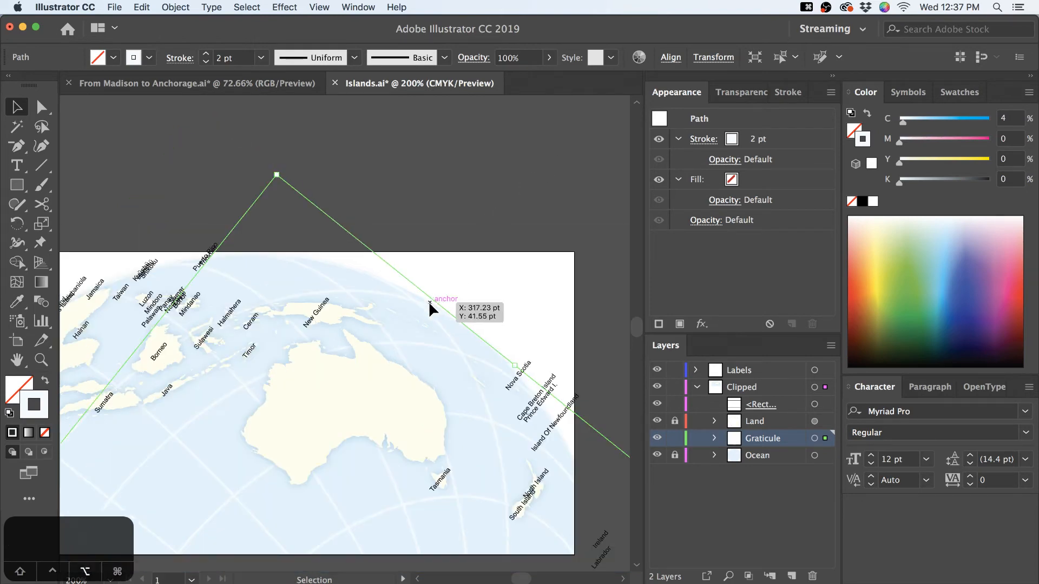
scroll(429, 301, down, 1)
drag(430, 358, 433, 292)
key(v)
click(589, 178)
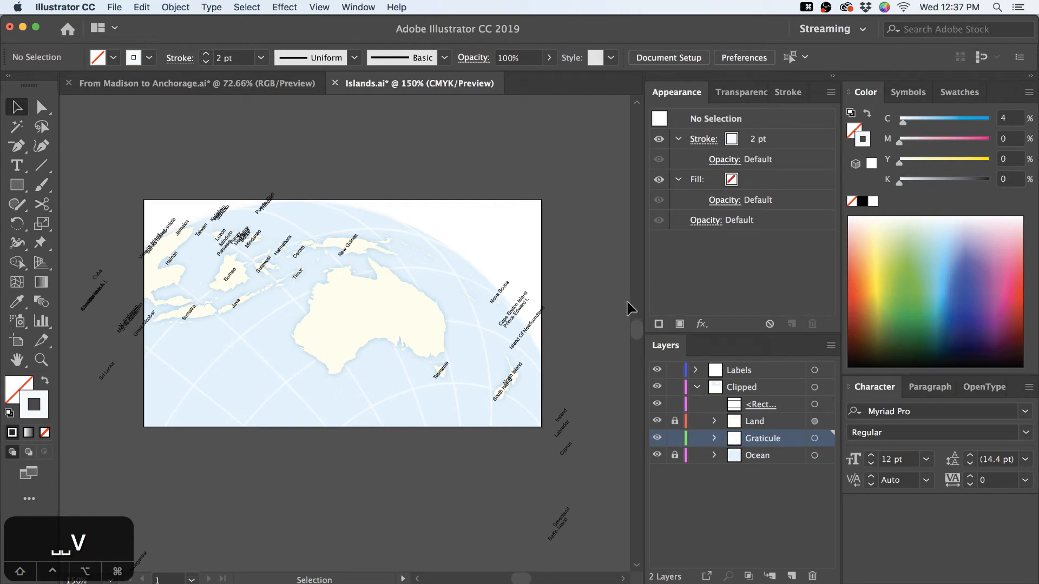
Unlock the Ocean layer and select its globe circle path
click(675, 455)
click(714, 455)
click(826, 472)
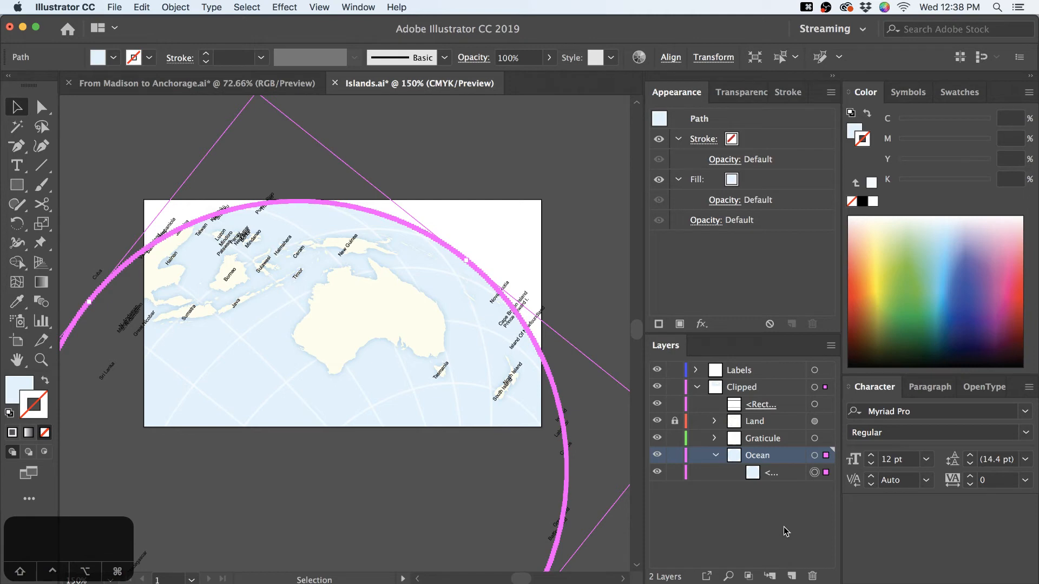
Create a new layer directly above the Clipped layer and name it Extra Clipped
click(743, 388)
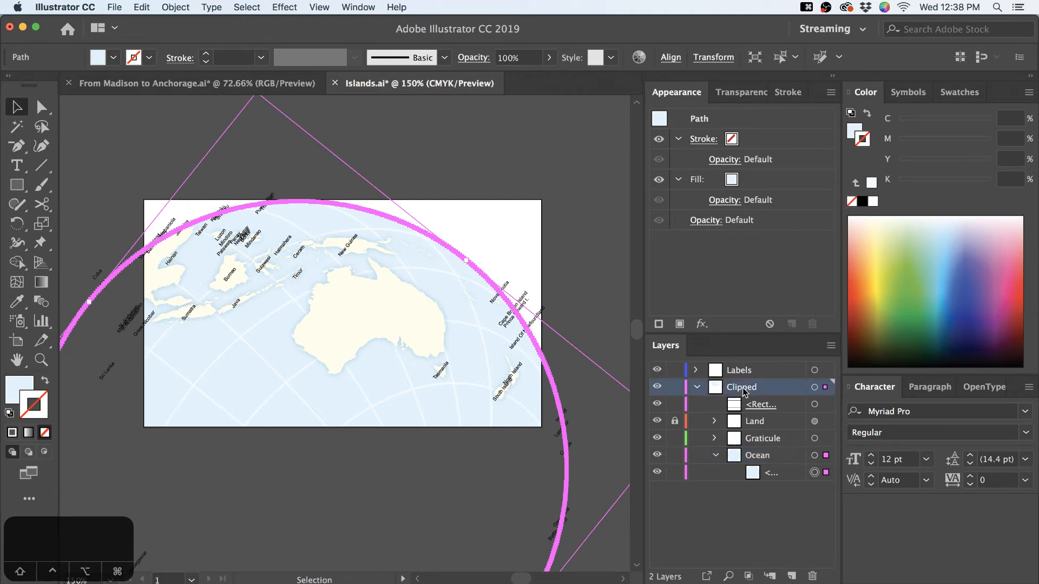
key(super+l)
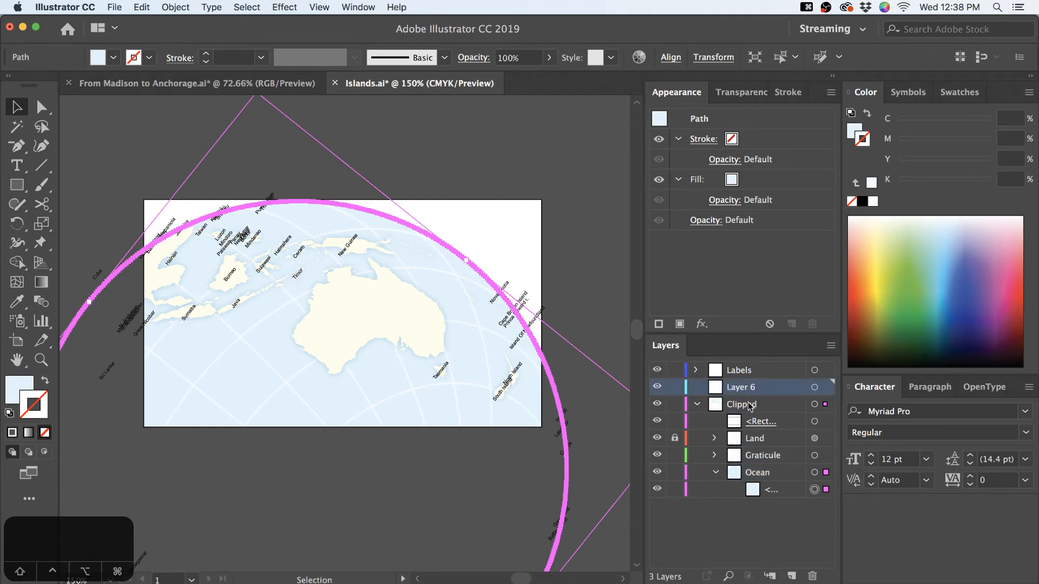
double_click(746, 385)
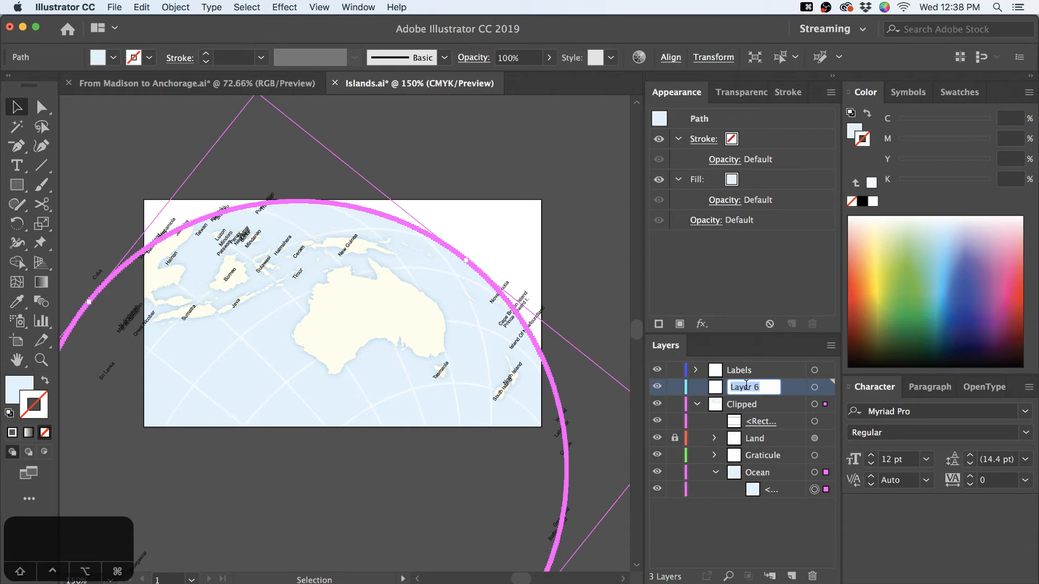
text(Extr)
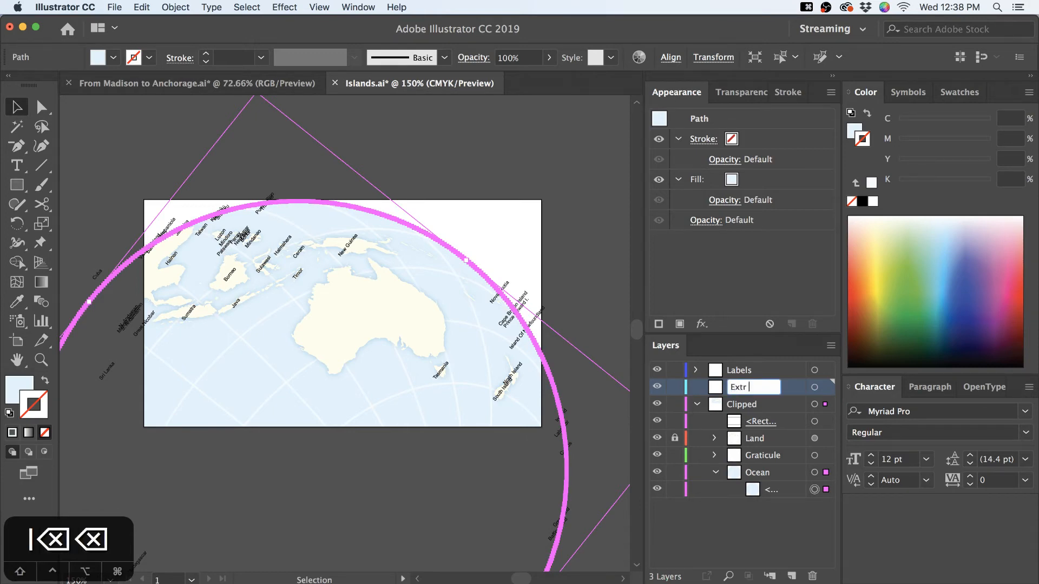
text(a)
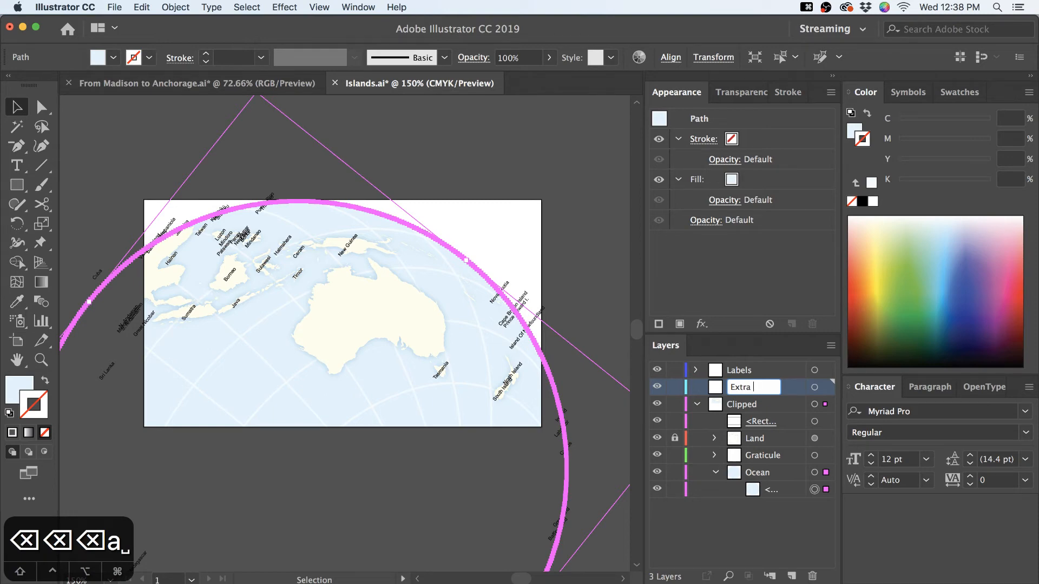
text(Clipped)
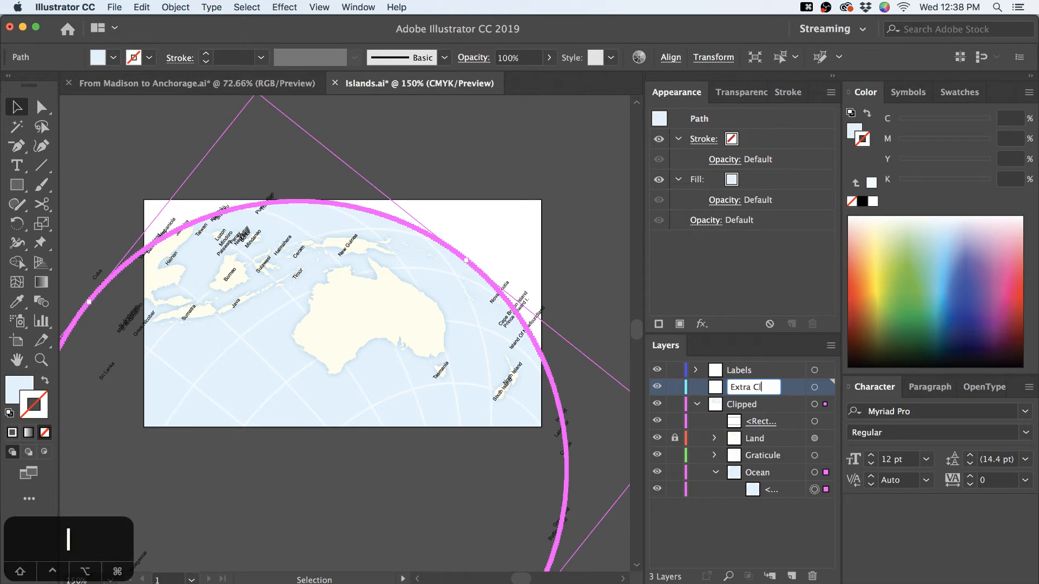
key(Return)
Unlock the Land layer and move the Land, Graticule and Ocean sublayers into the Extra Clipped layer
click(674, 438)
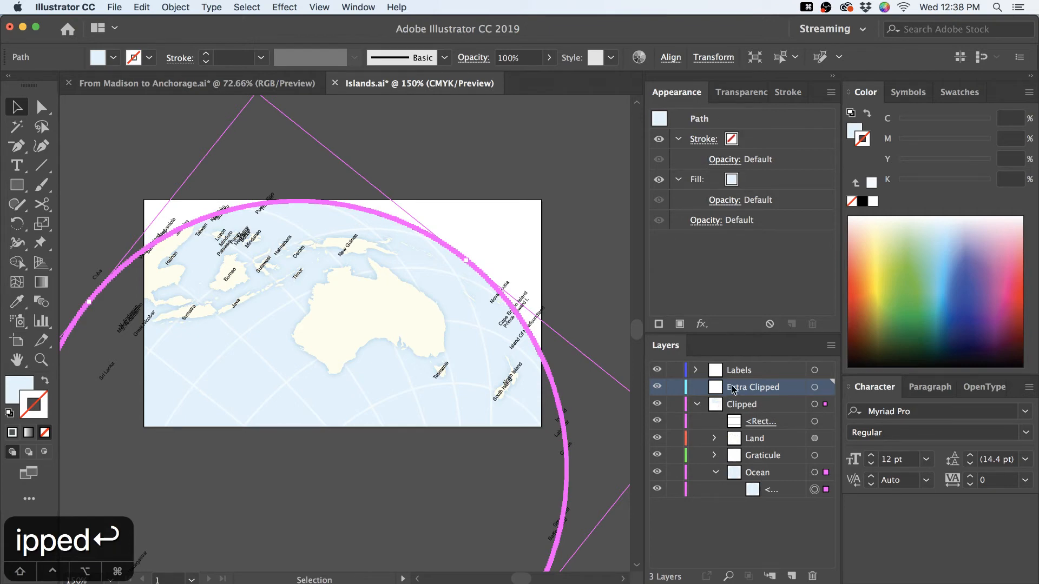
click(738, 438)
shift+click(747, 472)
drag(747, 472, 742, 386)
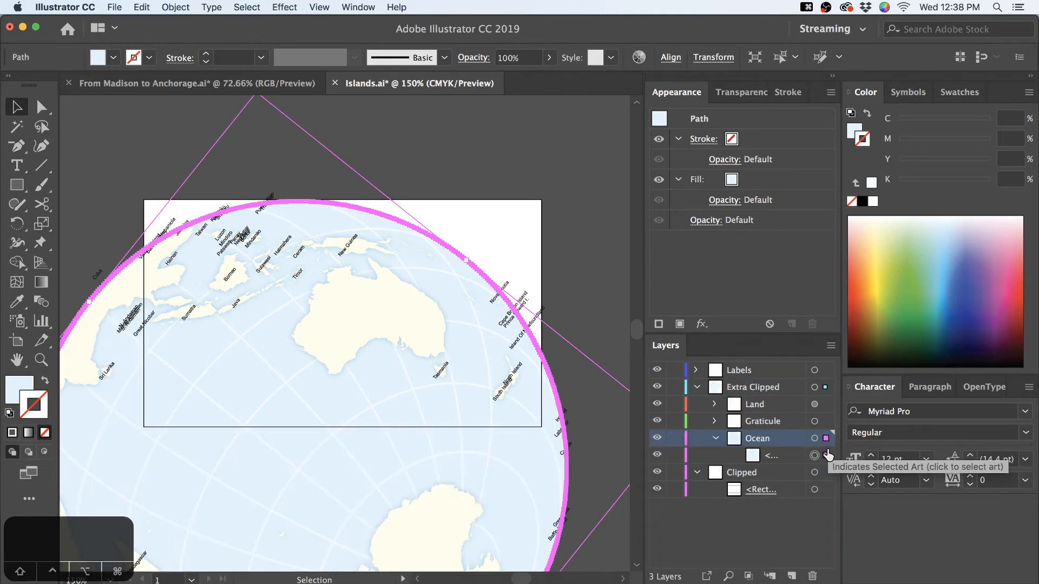
Move the ocean circle path to the top of the Extra Clipped layer and delete the emptied Ocean sublayer
drag(822, 399, 822, 399)
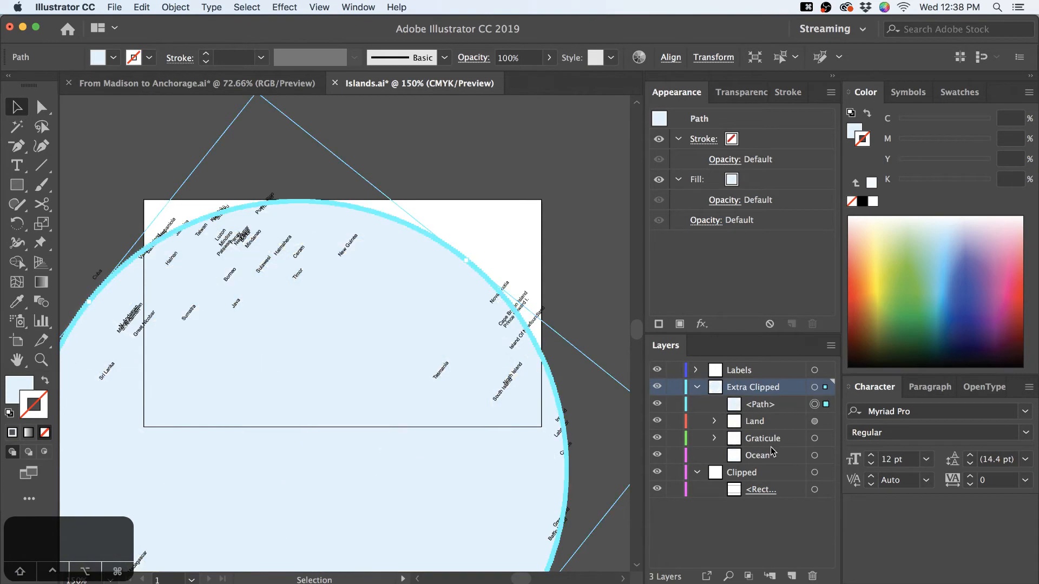
click(811, 576)
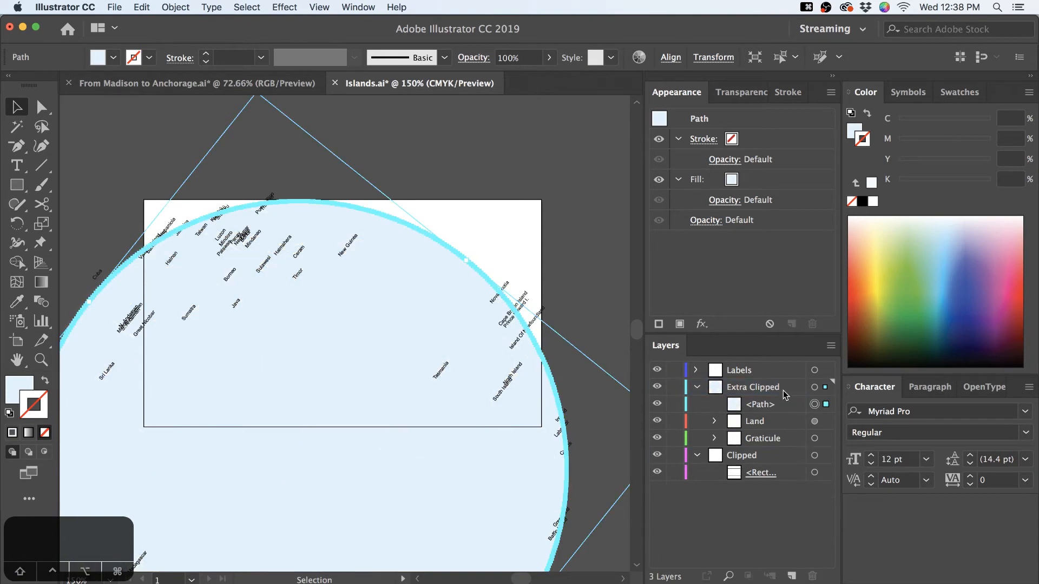
click(784, 390)
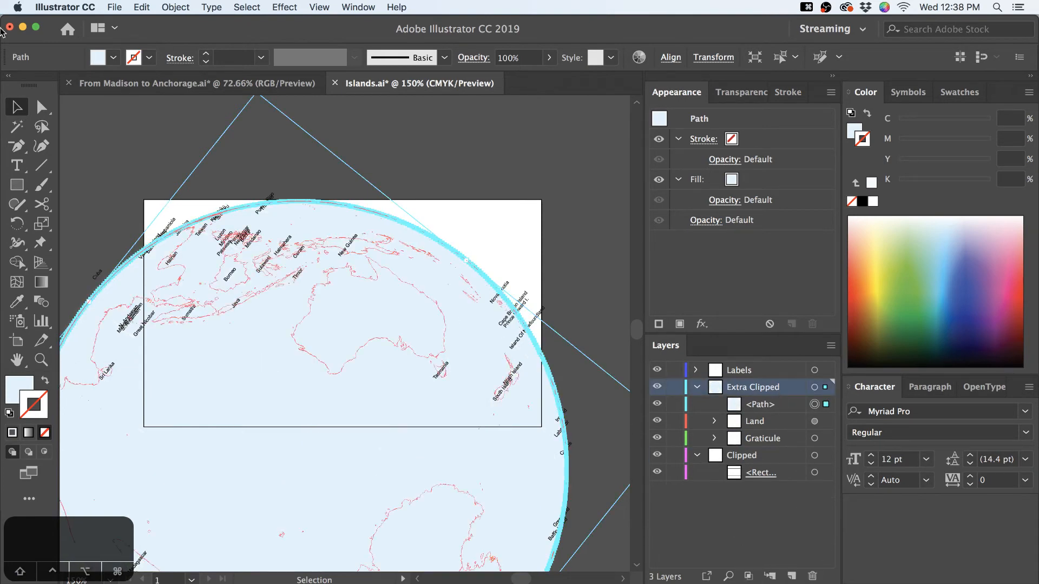
click(176, 6)
click(178, 6)
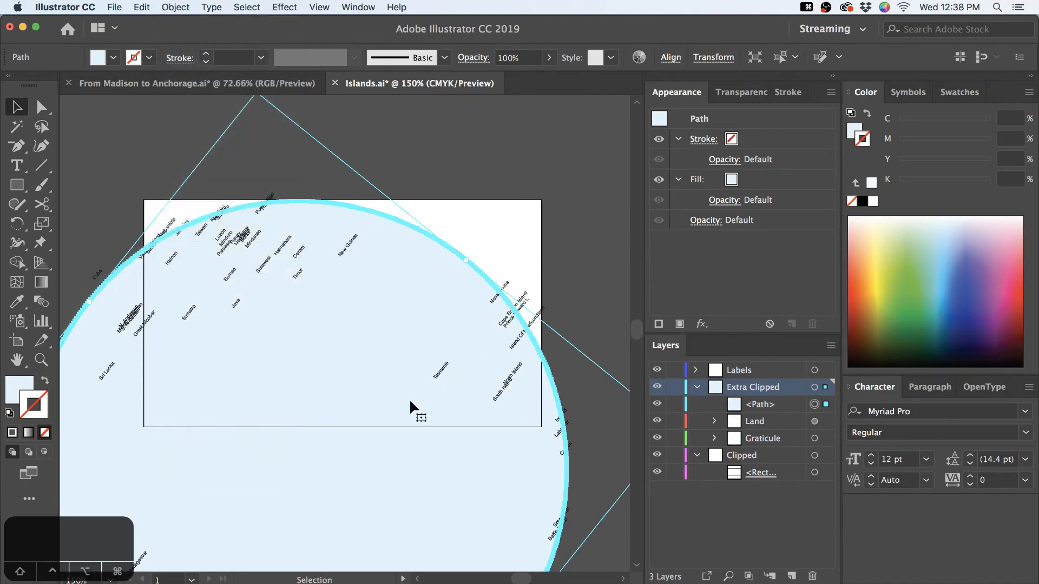
Scale the ocean circle uniformly to 98% and make it the clipping mask of the Extra Clipped layer
key(space)
drag(423, 459, 469, 421)
key(s)
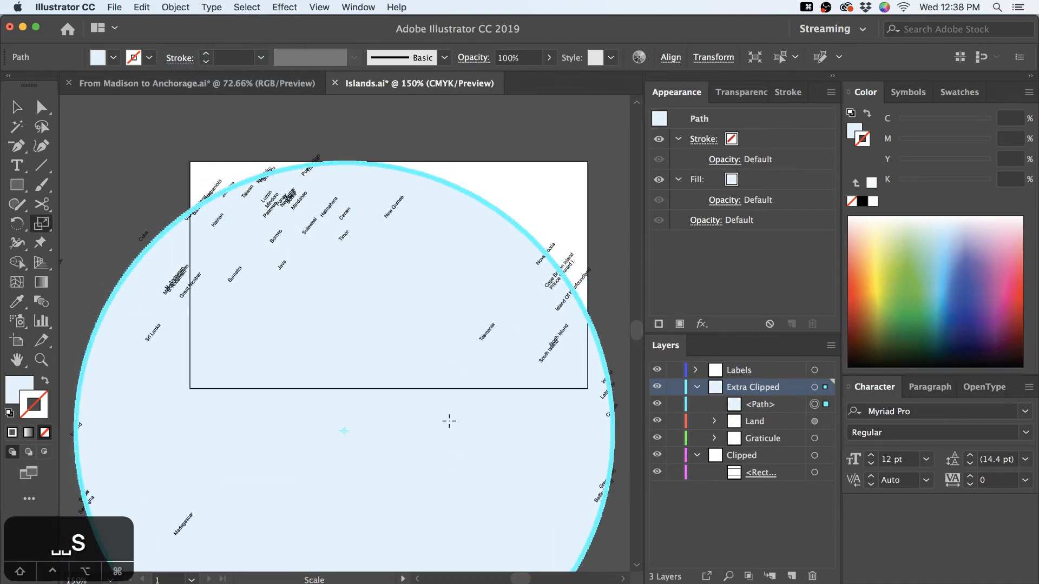
key(Return)
text(98)
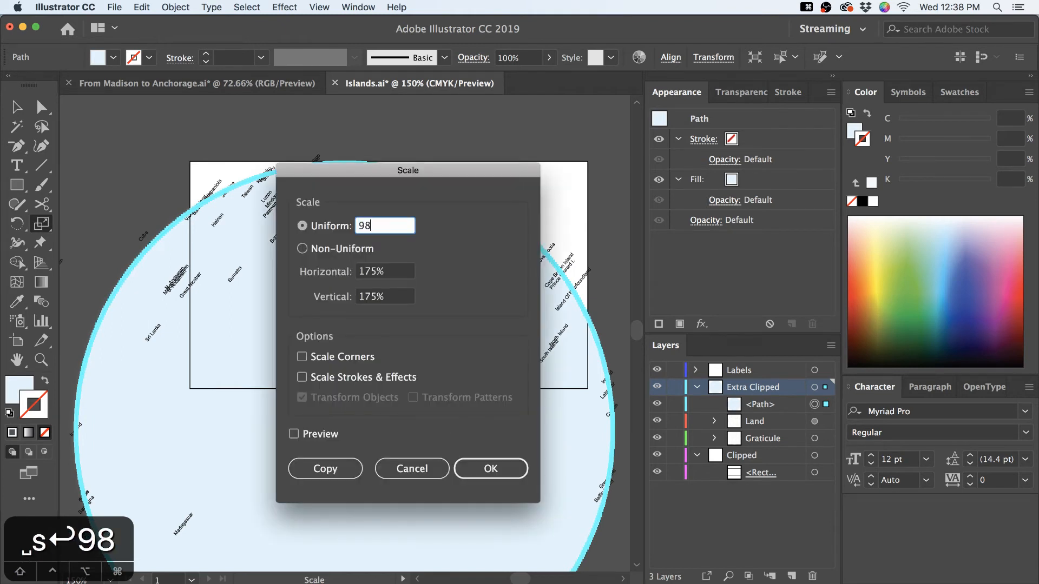
key(Return)
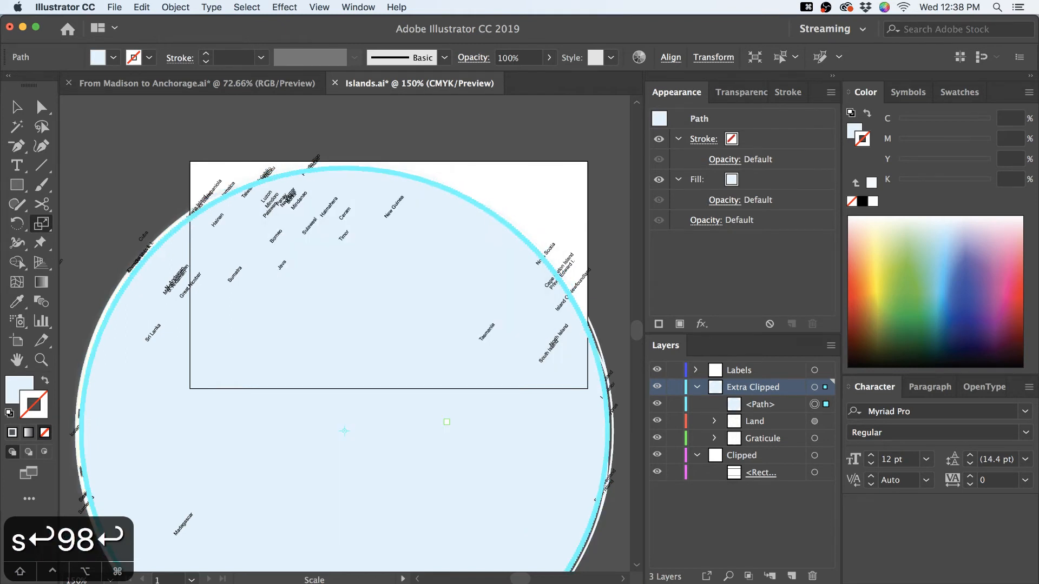
click(750, 578)
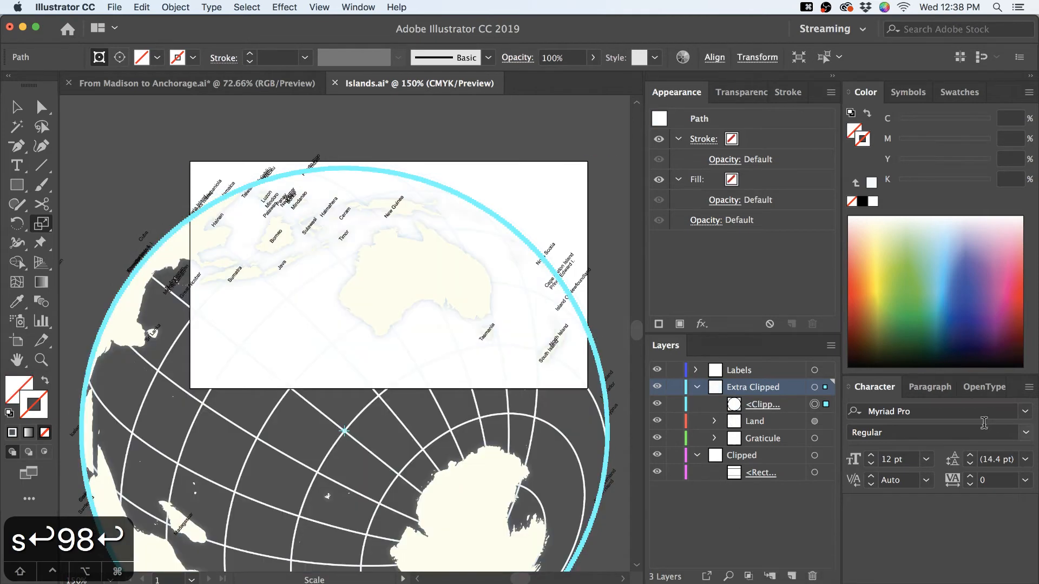
Fill the circular clipping path with light blue at C 10, M 0, Y 0, K 0, and deselect it
key(x)
click(1010, 118)
text(10)
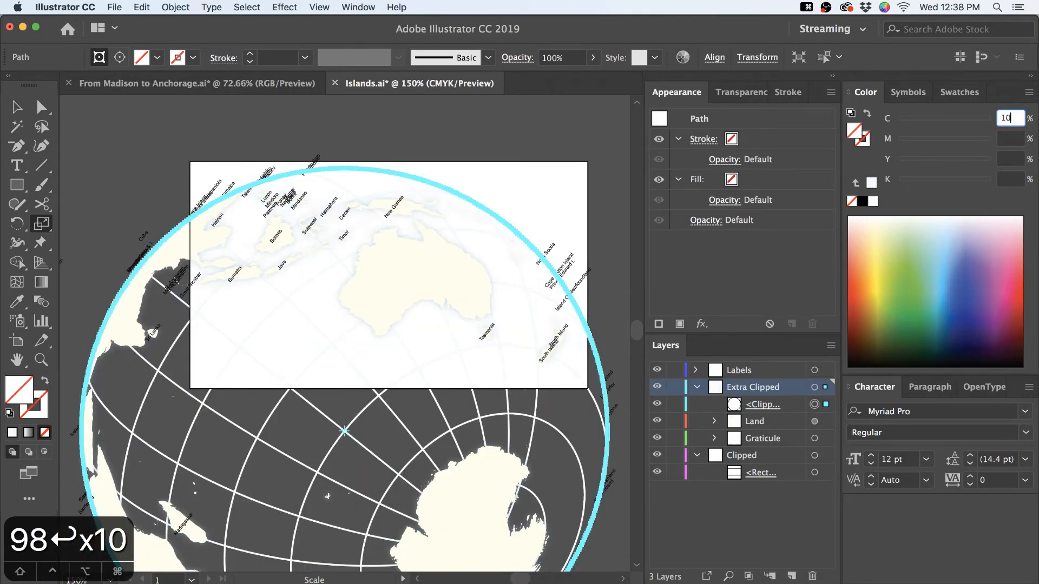
key(Tab)
text(0)
key(Tab)
text(0)
key(Tab)
click(16, 107)
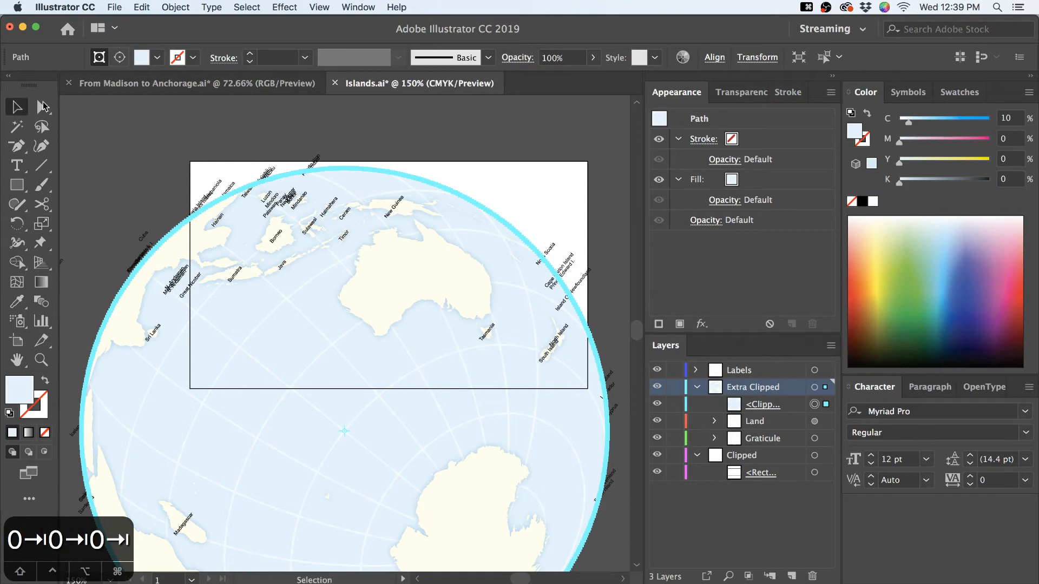
click(83, 114)
Examine how the circular clipping path cuts the land and graticule at the globe's edge, in both preview and outline view
scroll(553, 179, up, 2)
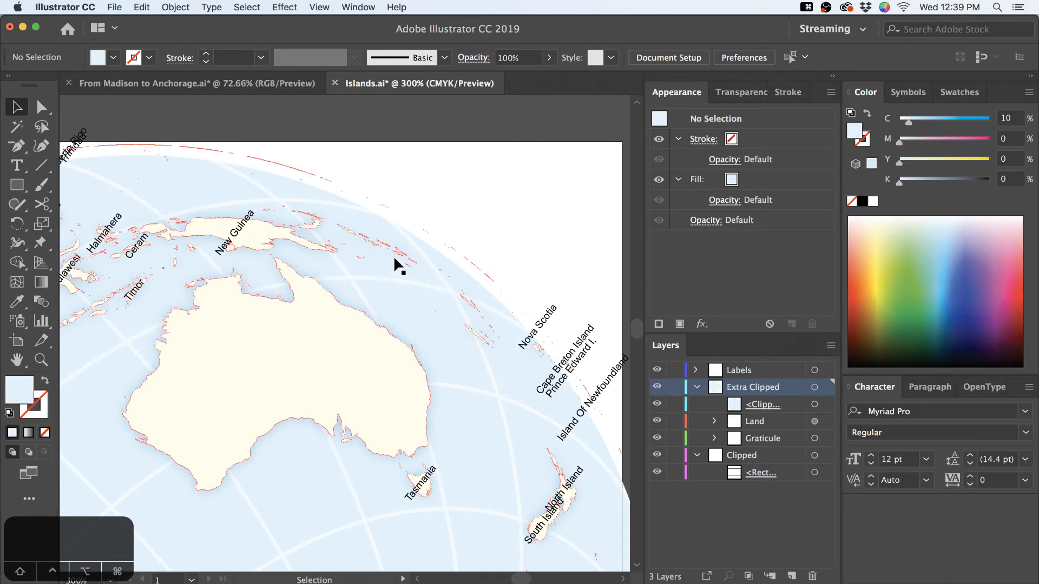
key(super)
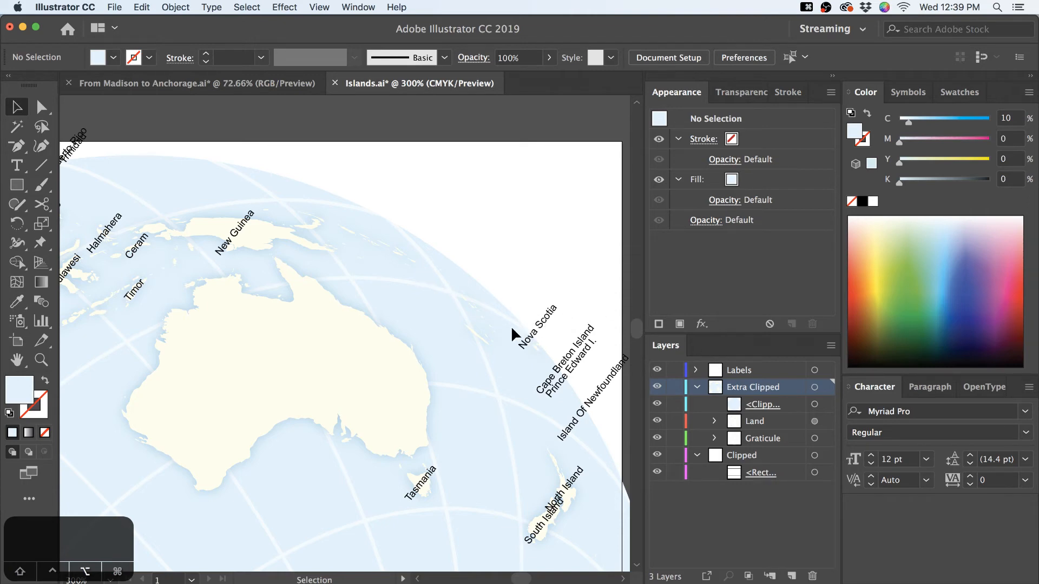
key(super+minus)
click(826, 405)
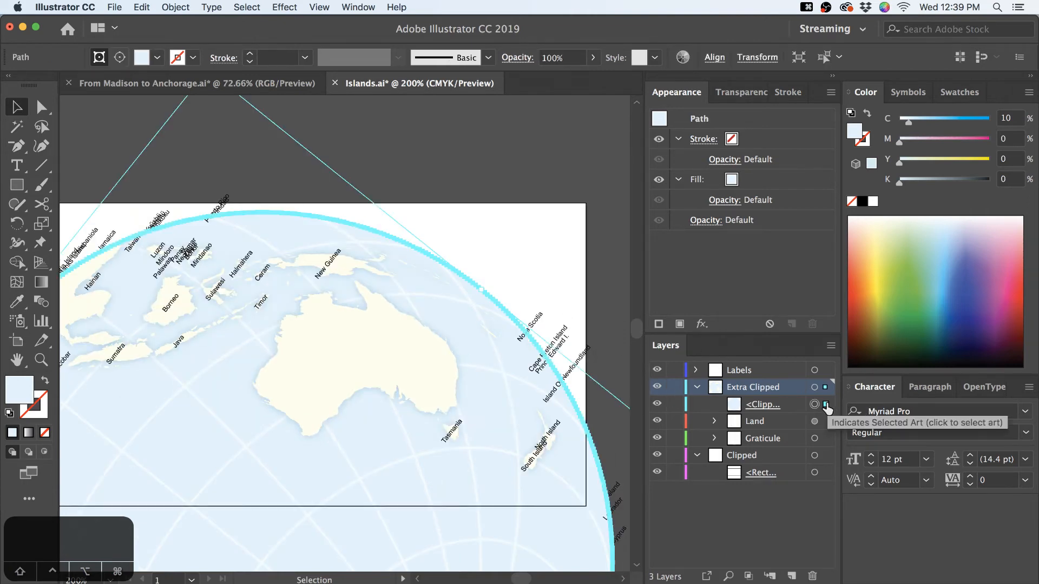
key(super+y)
scroll(500, 282, up, 2)
scroll(501, 285, up, 1)
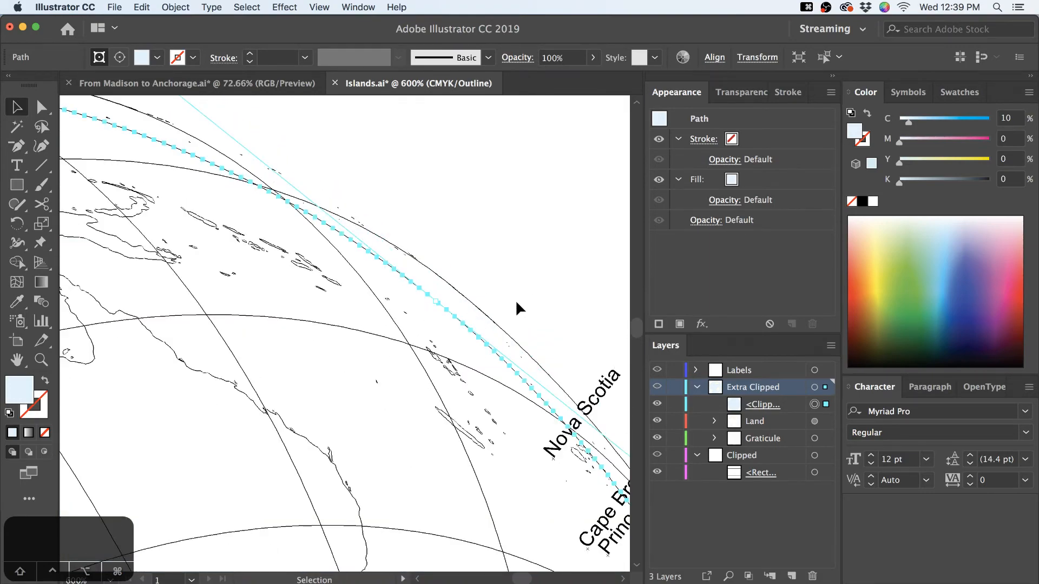
scroll(543, 319, down, 2)
key(super+y)
scroll(541, 320, down, 1)
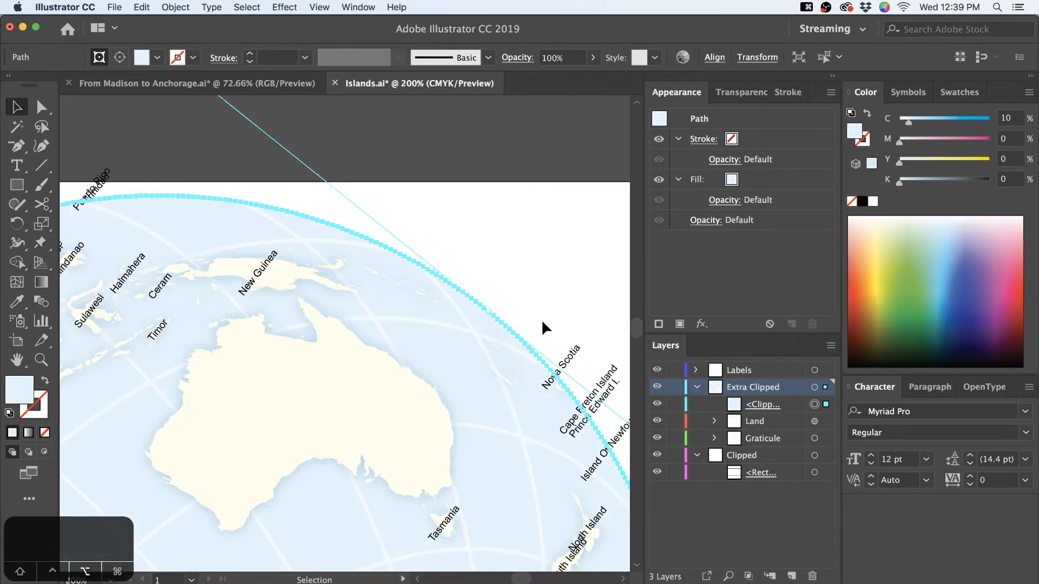
scroll(541, 319, down, 2)
click(579, 109)
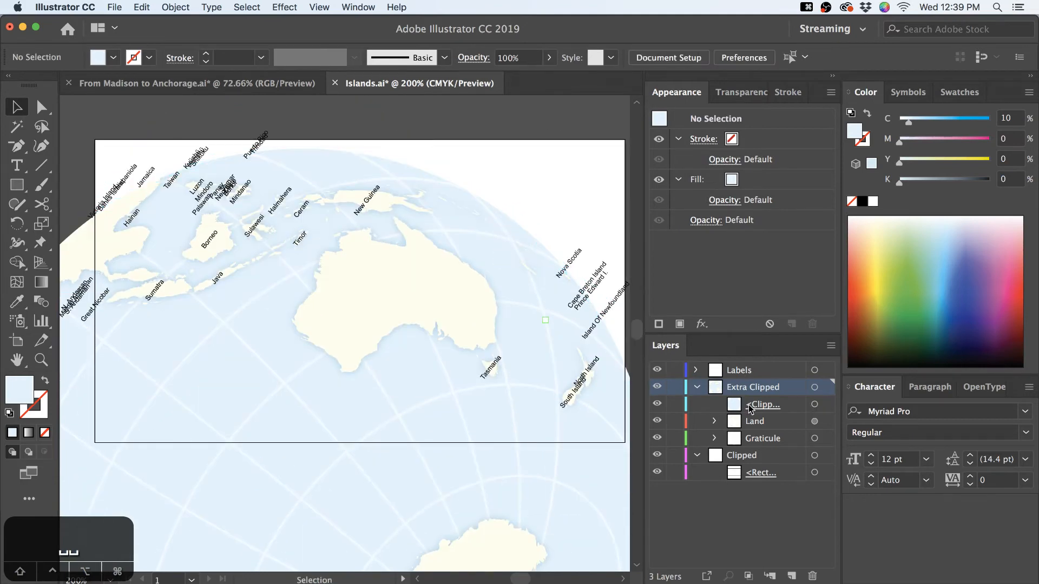
Nest the Extra Clipped layer inside the Clipped layer beneath its rectangular mask, and save the document
drag(748, 388, 760, 481)
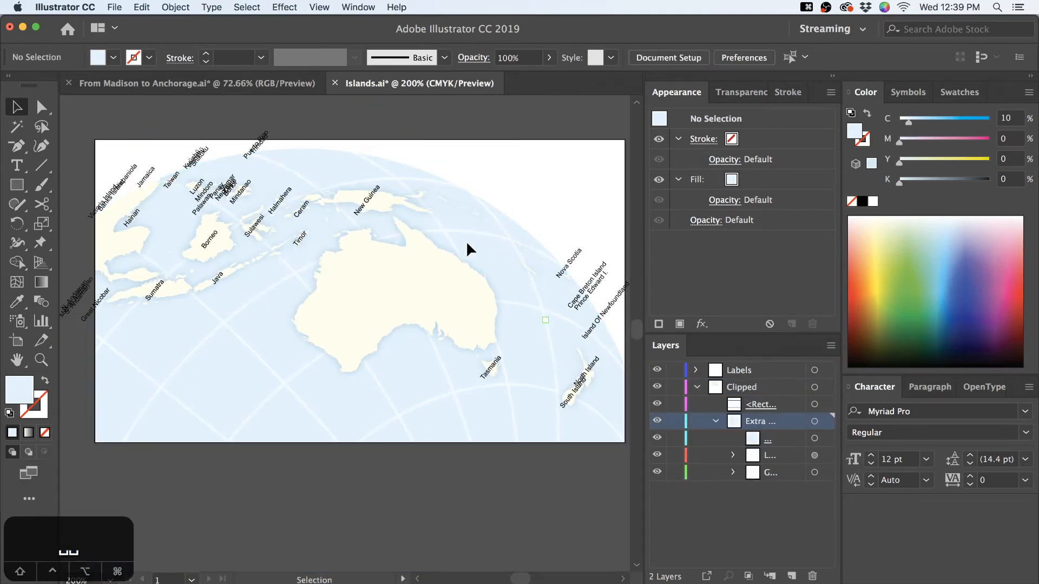
scroll(446, 367, down, 1)
drag(562, 476, 482, 466)
key(v)
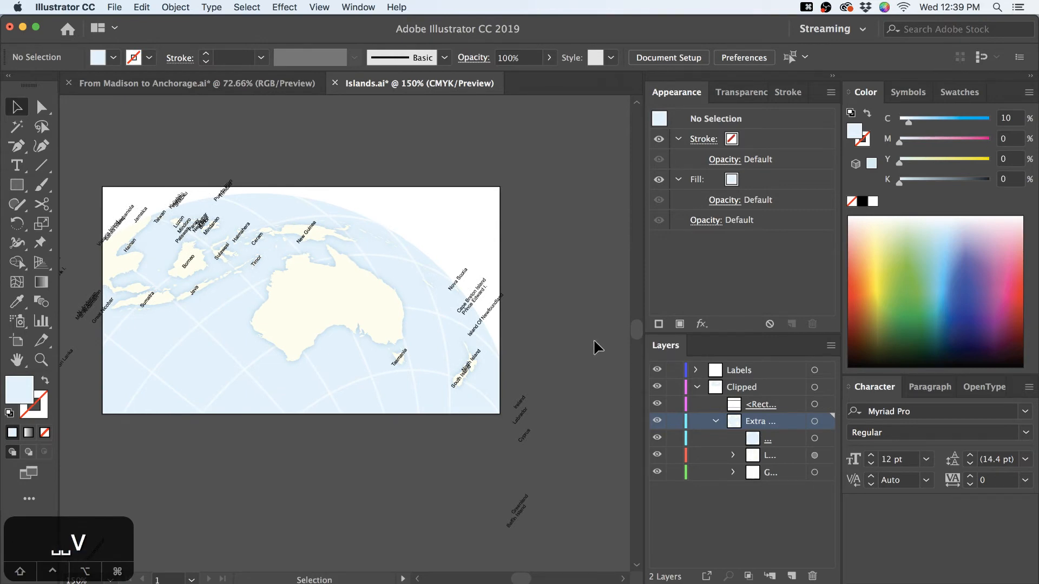
drag(486, 292, 524, 285)
key(v)
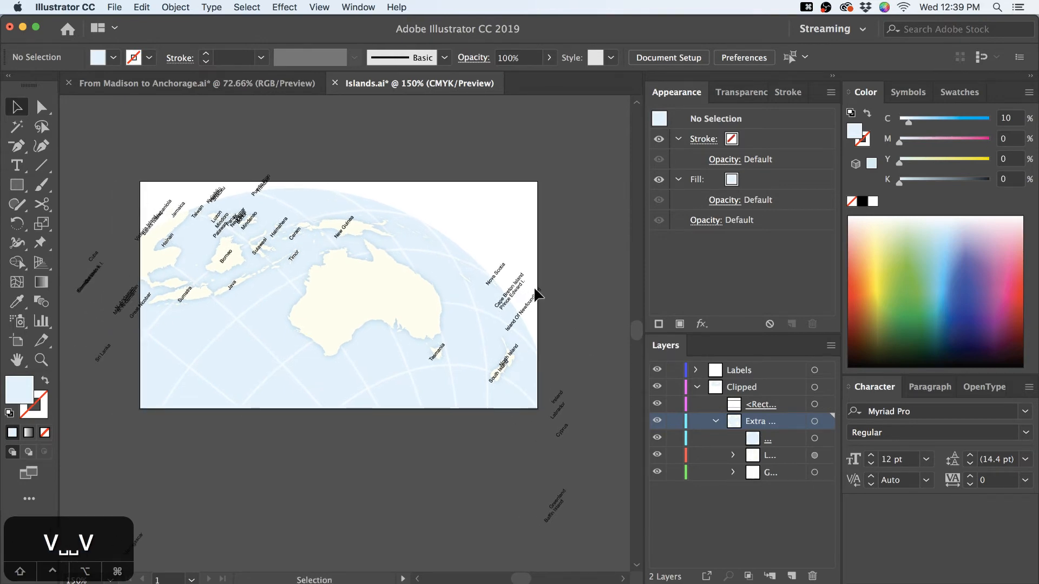
key(a)
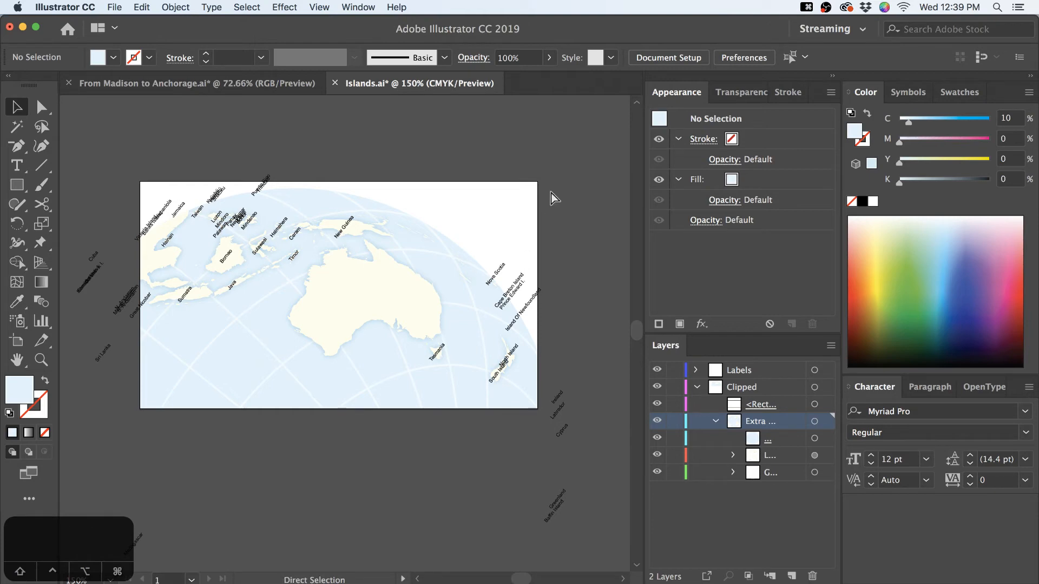
key(super+s)
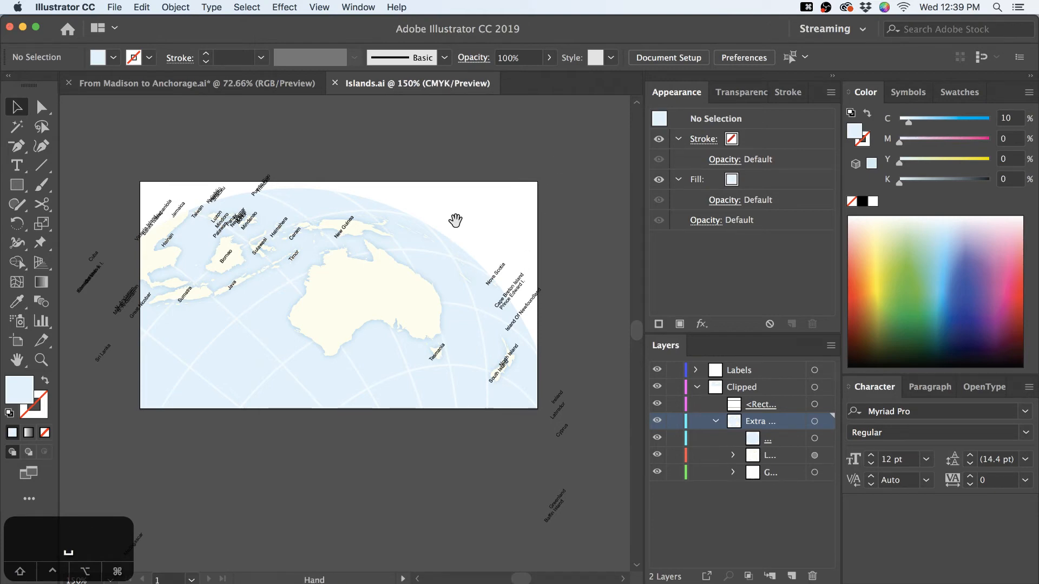
Add a new sublayer above Extra Clipped within the Clipped layer and name it Gradient
drag(454, 220, 501, 220)
key(v)
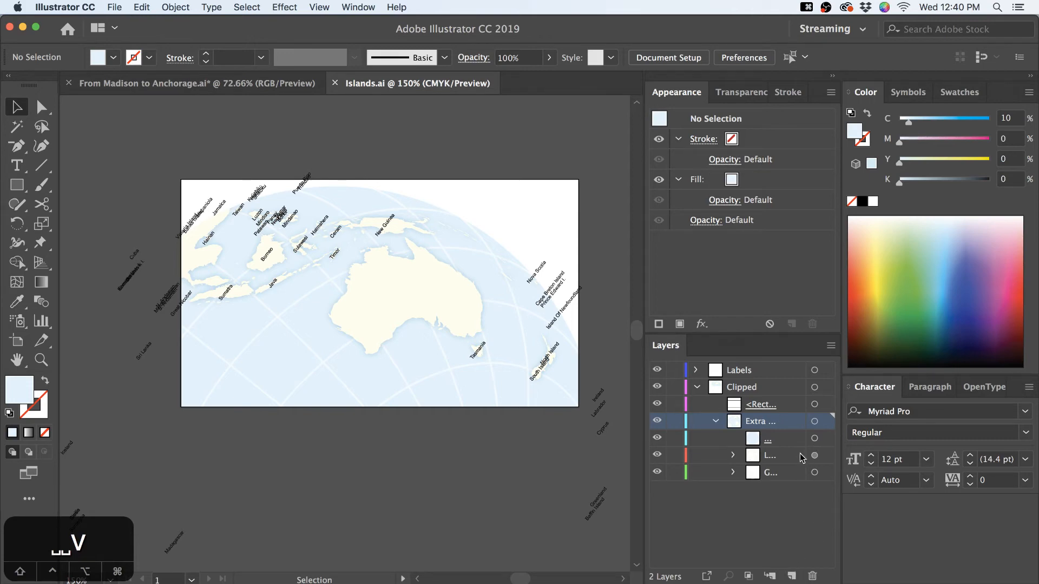
click(791, 576)
double_click(760, 421)
text(Gradient)
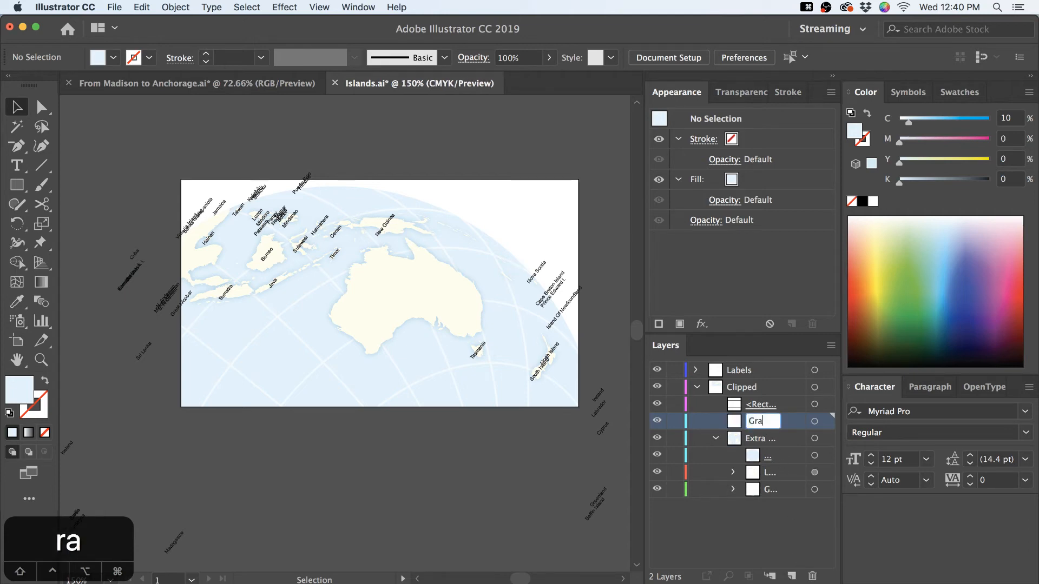
key(Return)
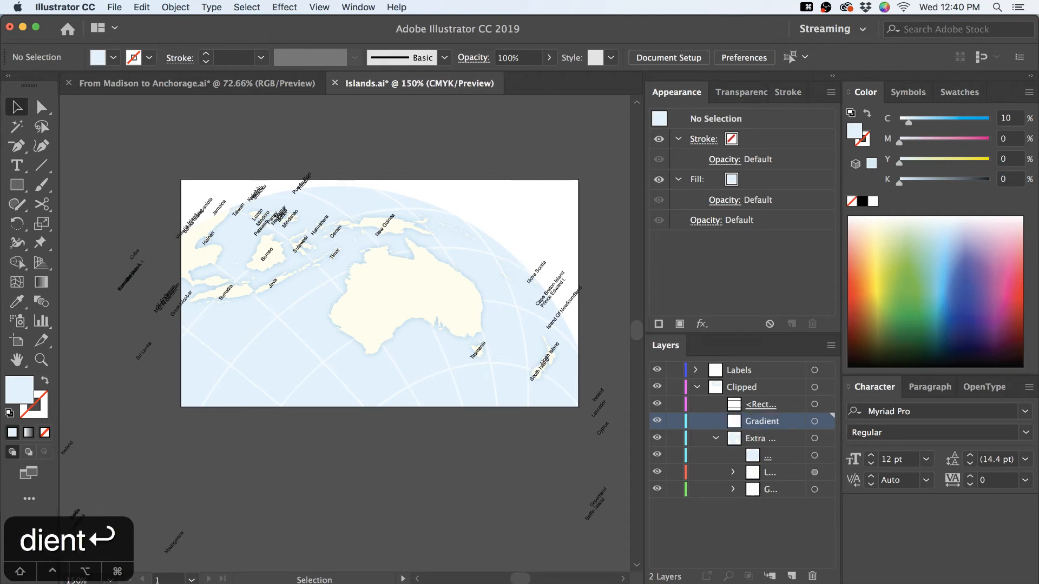
Duplicate the circular clipping path from the Extra Clipped layer into the Gradient layer and deselect it
click(826, 456)
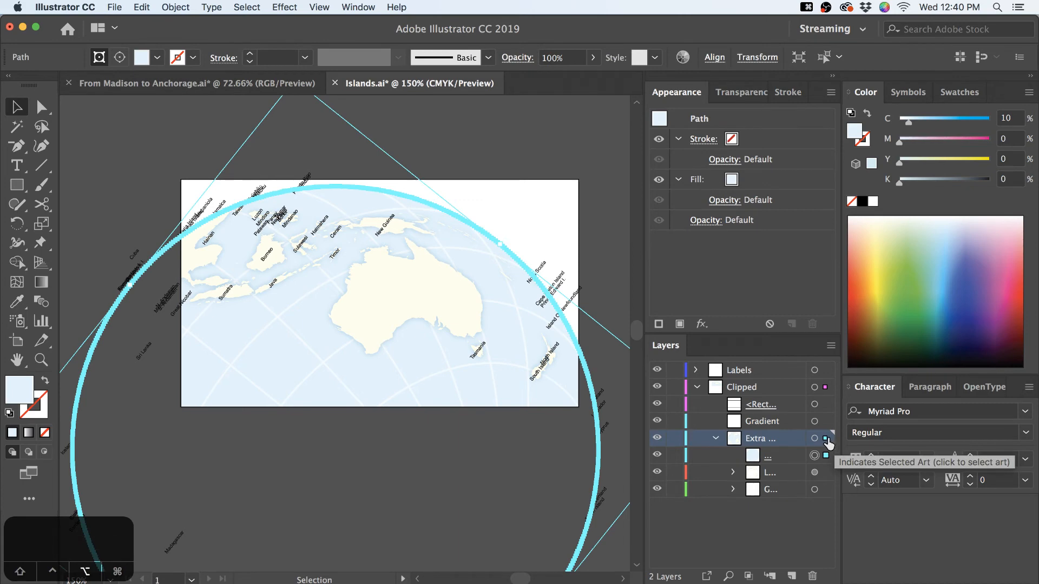
drag(826, 443, 825, 422)
click(609, 271)
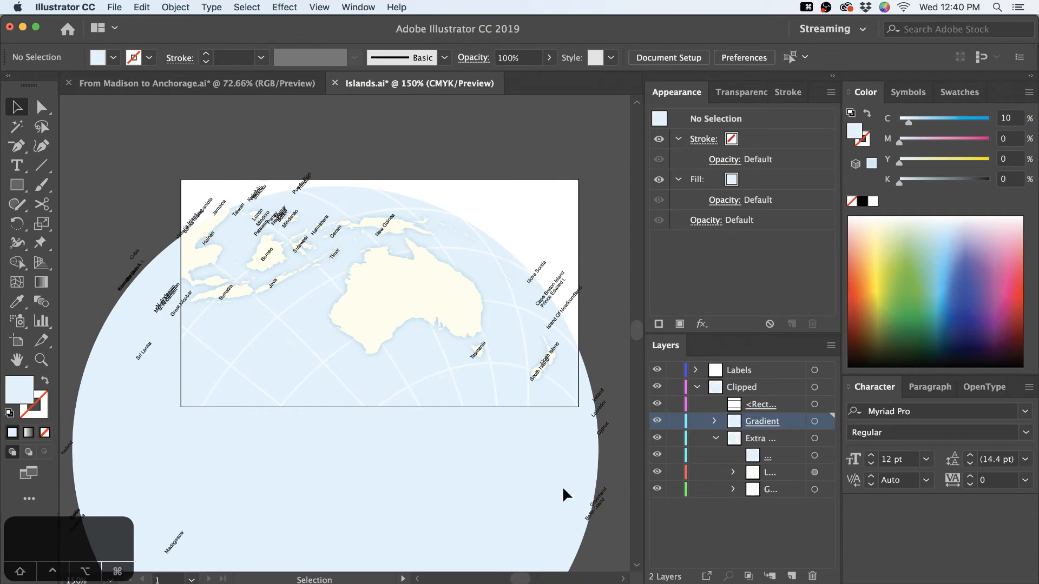
Hide the Gradient layer, switch to Chrome and examine the edge shading on the Africa perspective map in the airline mapping article
click(826, 421)
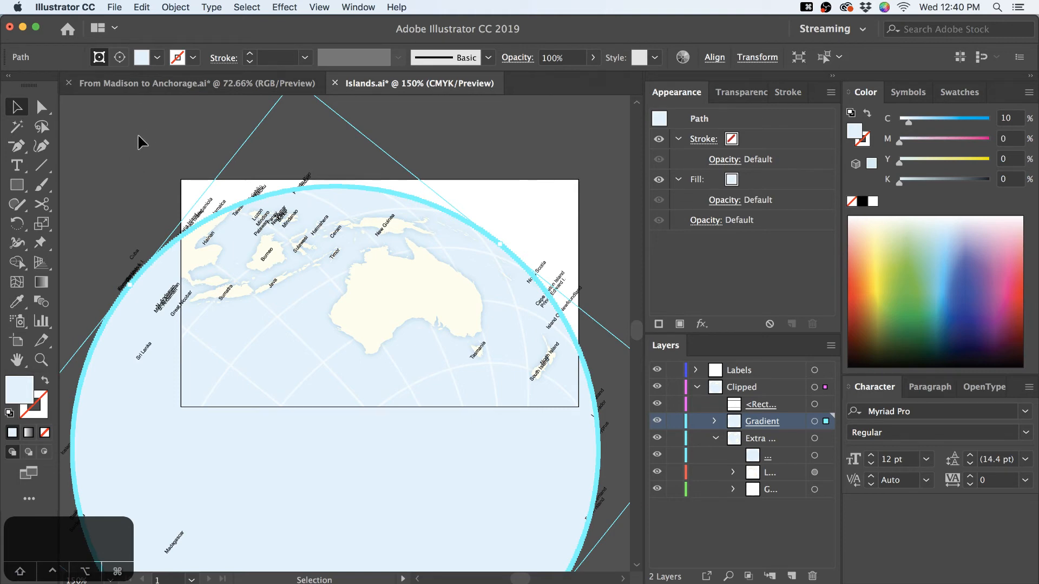
click(658, 422)
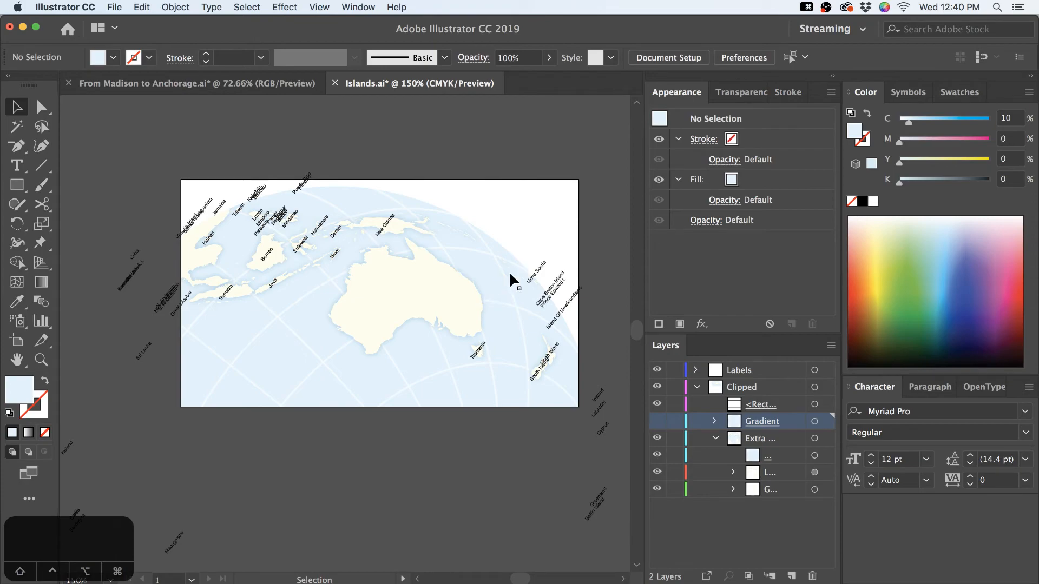
key(super+Tab)
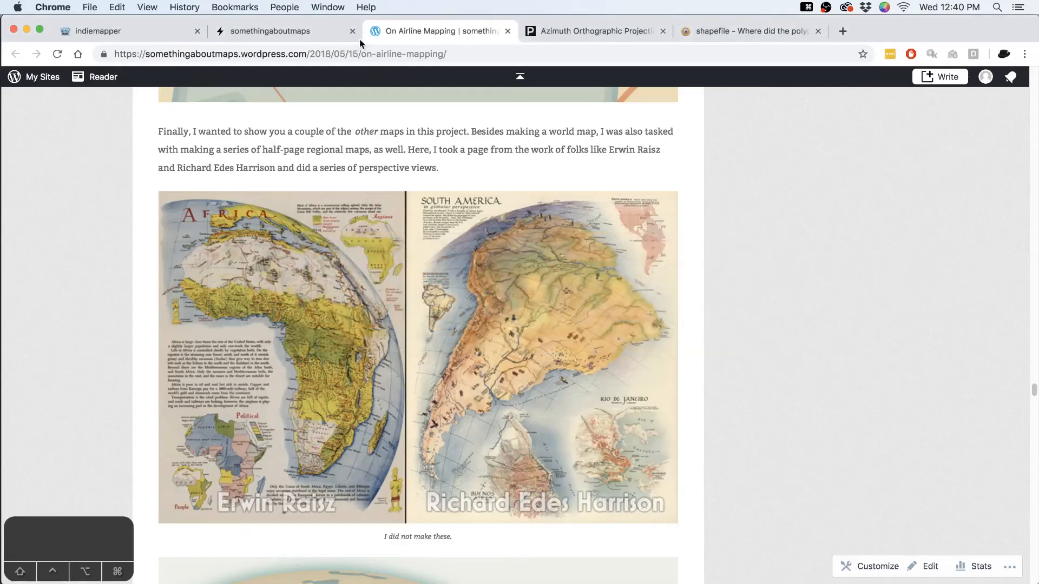
scroll(456, 327, down, 10)
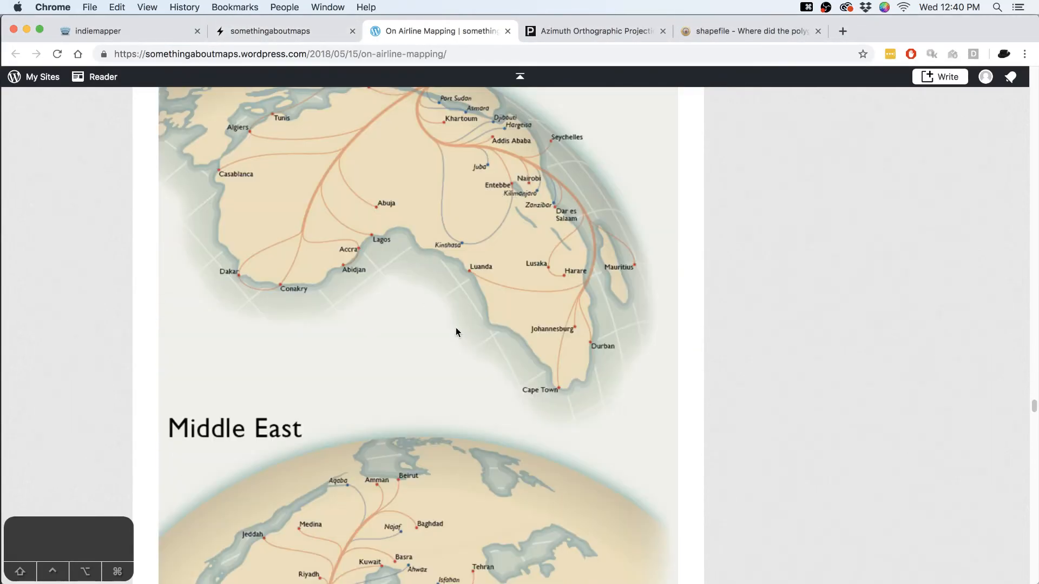
scroll(459, 344, up, 4)
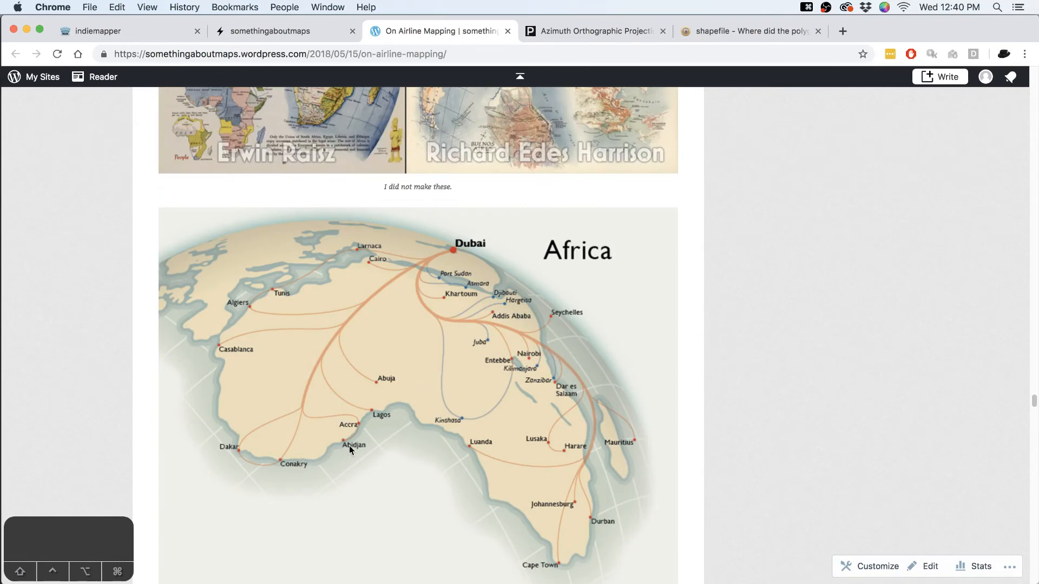
key(super+Tab)
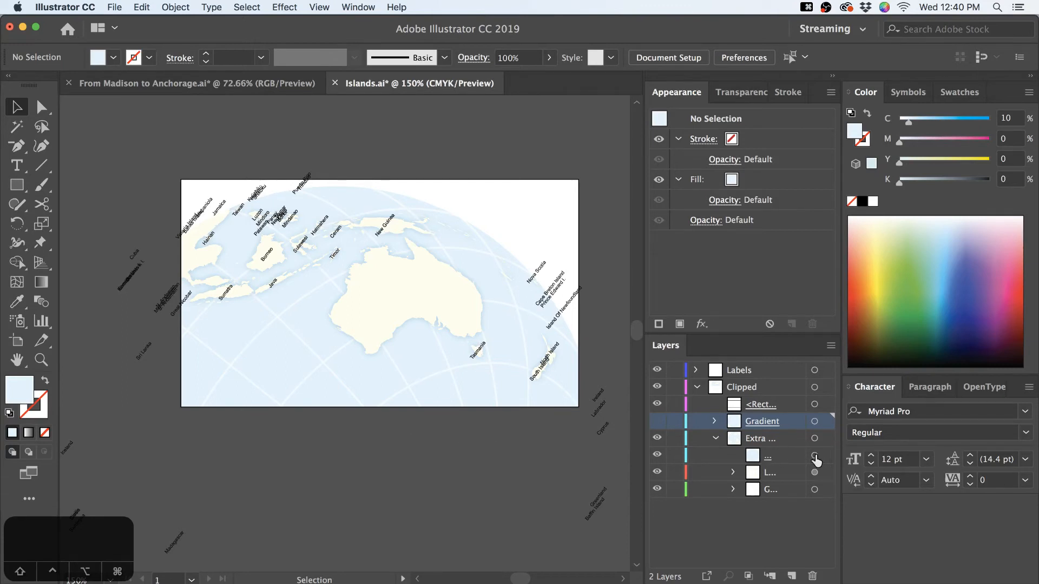
Show the Gradient layer again, select its circle and fill it with a radial white-to-black gradient
click(657, 425)
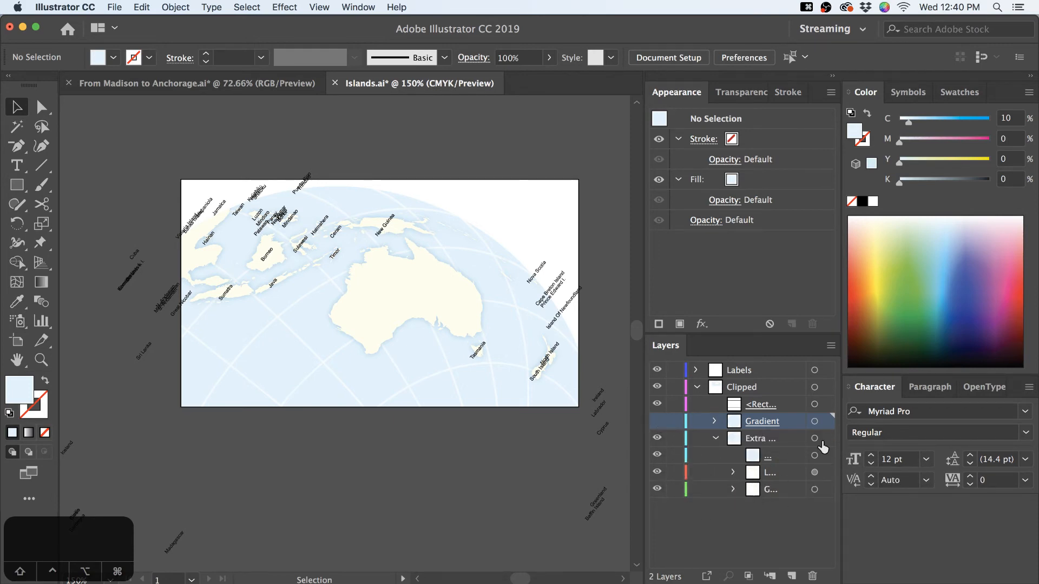
click(658, 424)
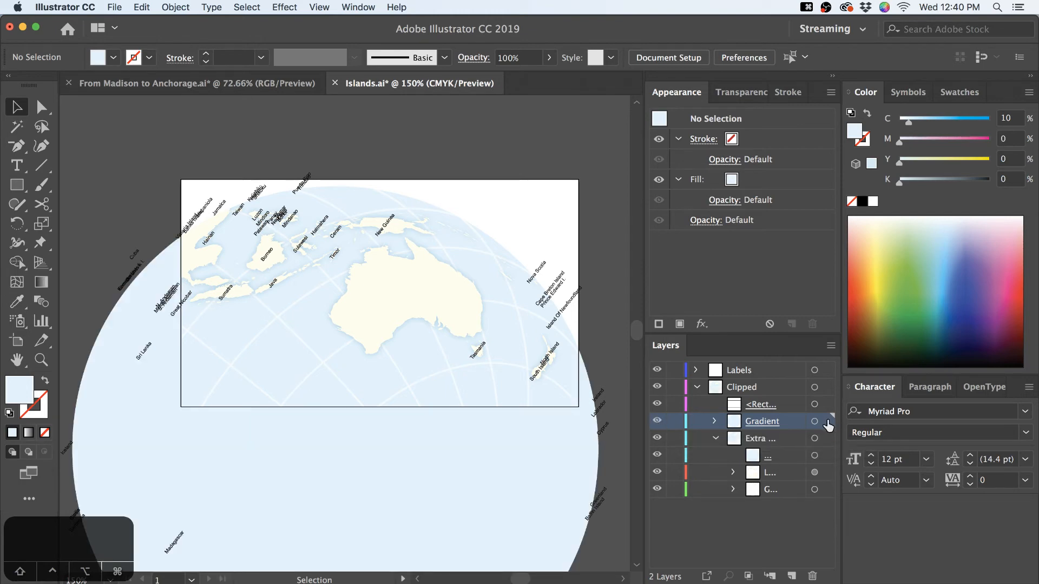
click(825, 423)
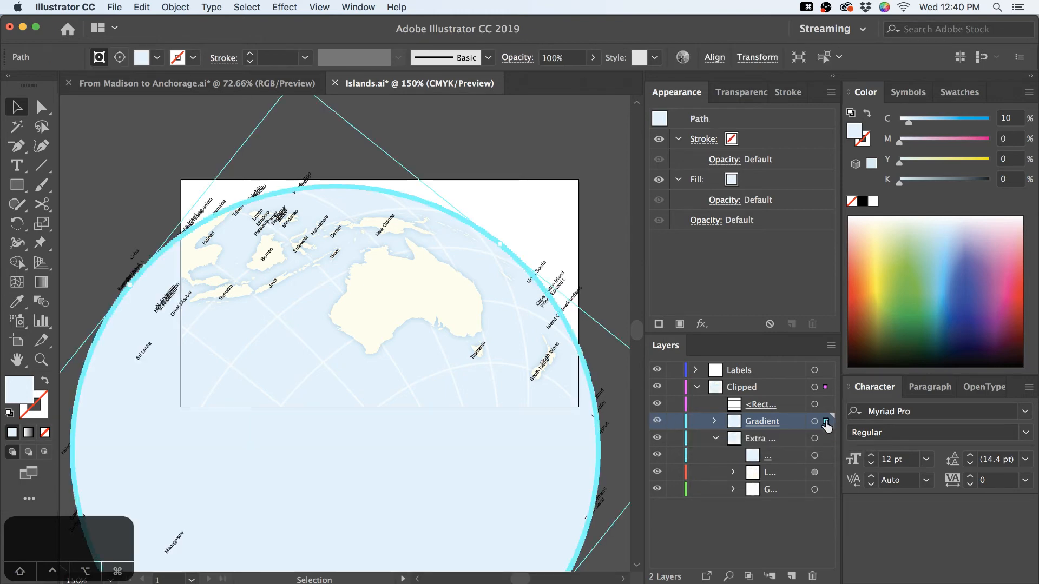
click(41, 290)
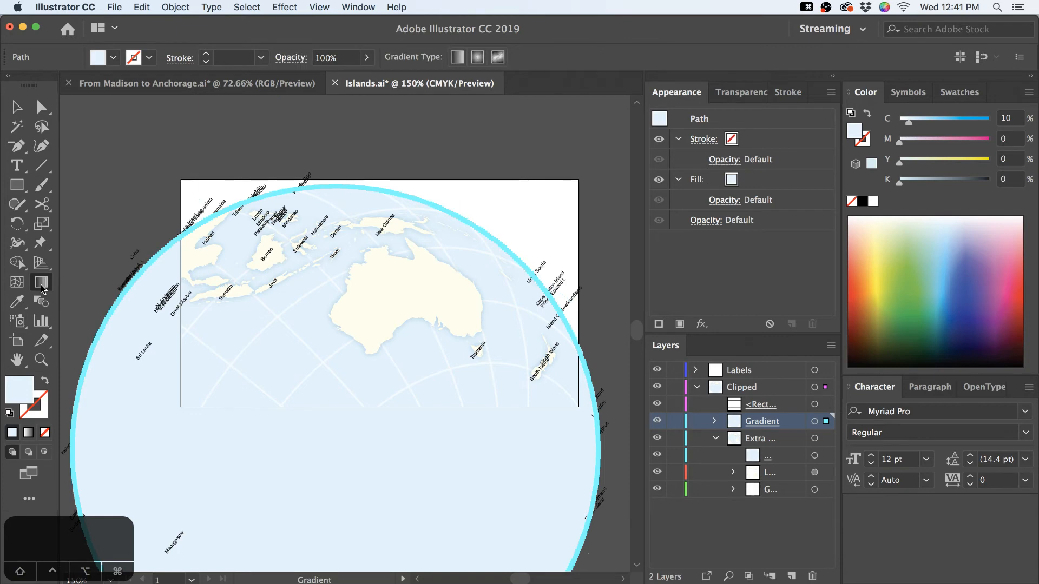
click(478, 59)
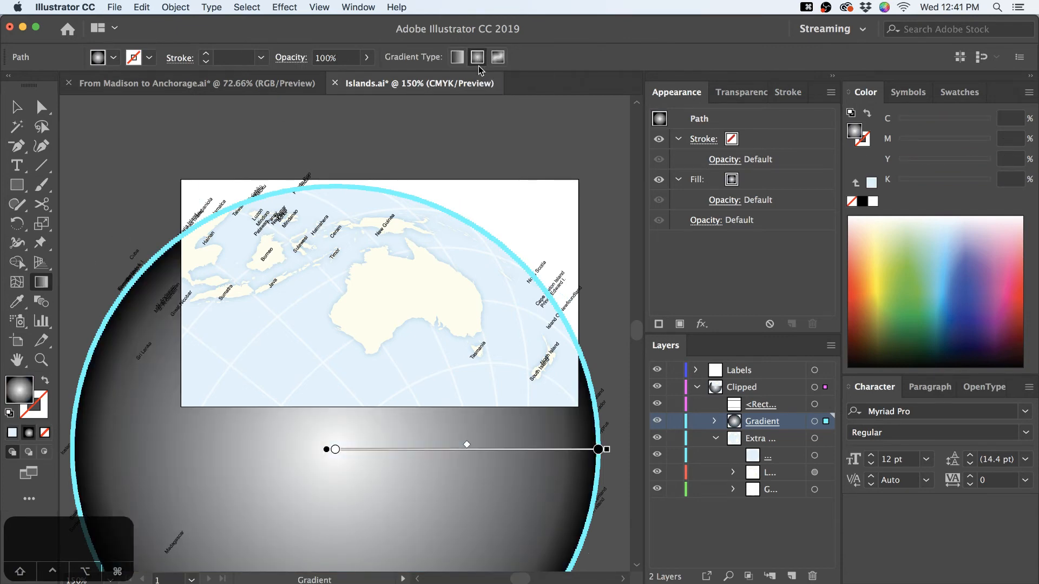
Select the radial gradient's black outer color stop and try to adjust the gradient's shape with the handle on top of the circle
scroll(521, 505, down, 1)
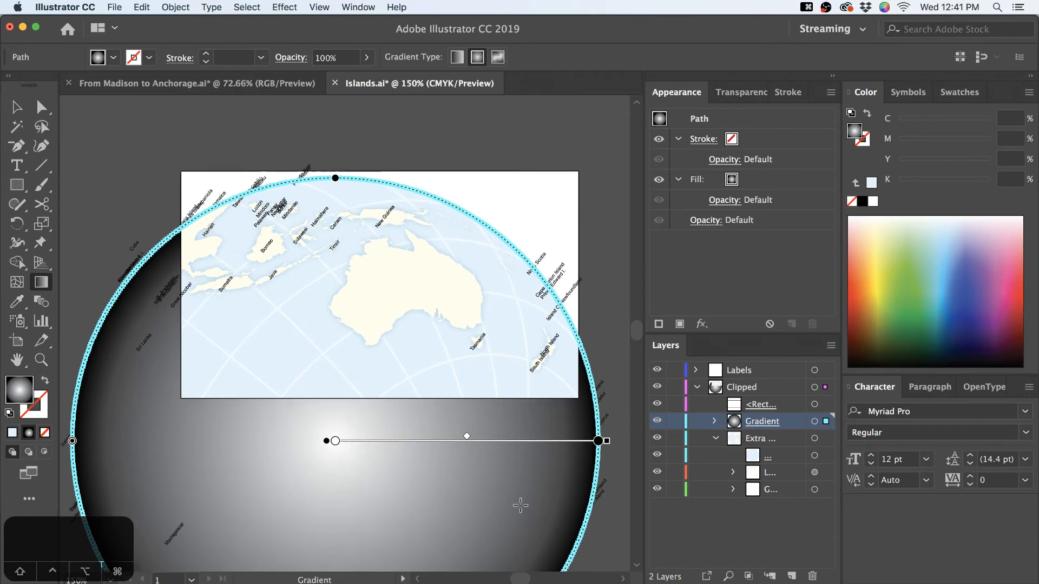
scroll(521, 505, down, 5)
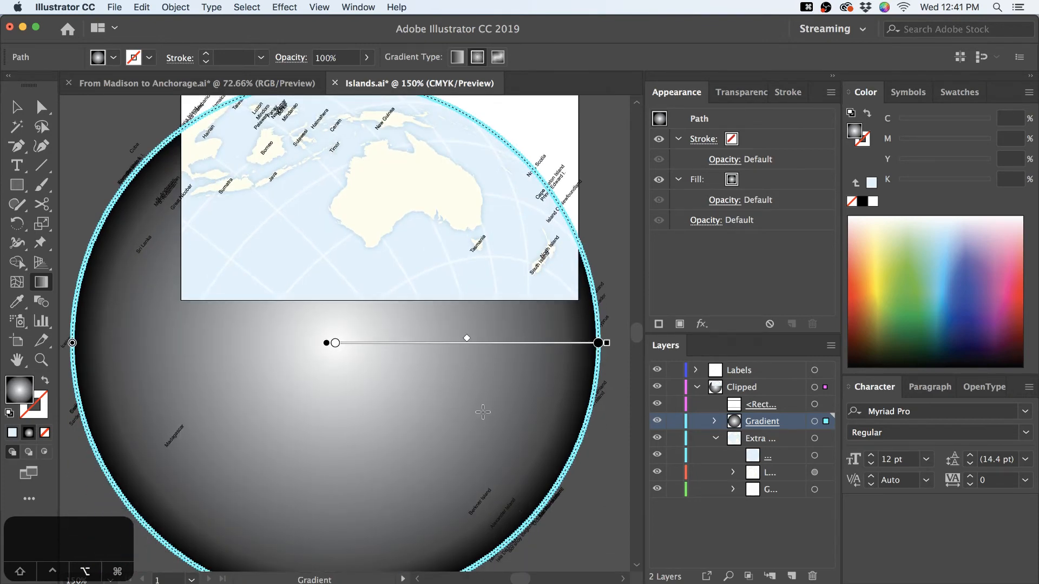
scroll(482, 412, down, 5)
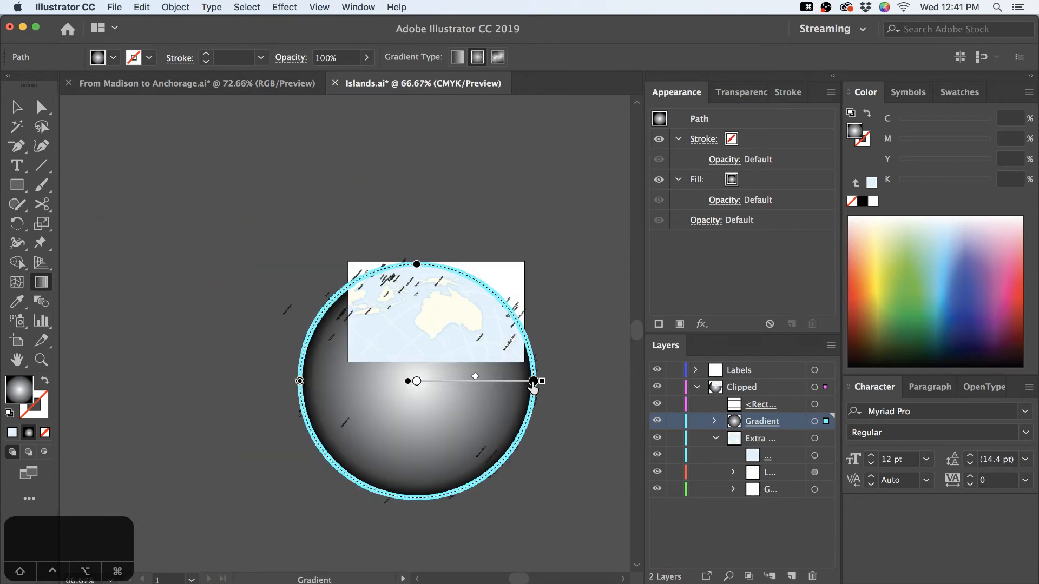
click(533, 382)
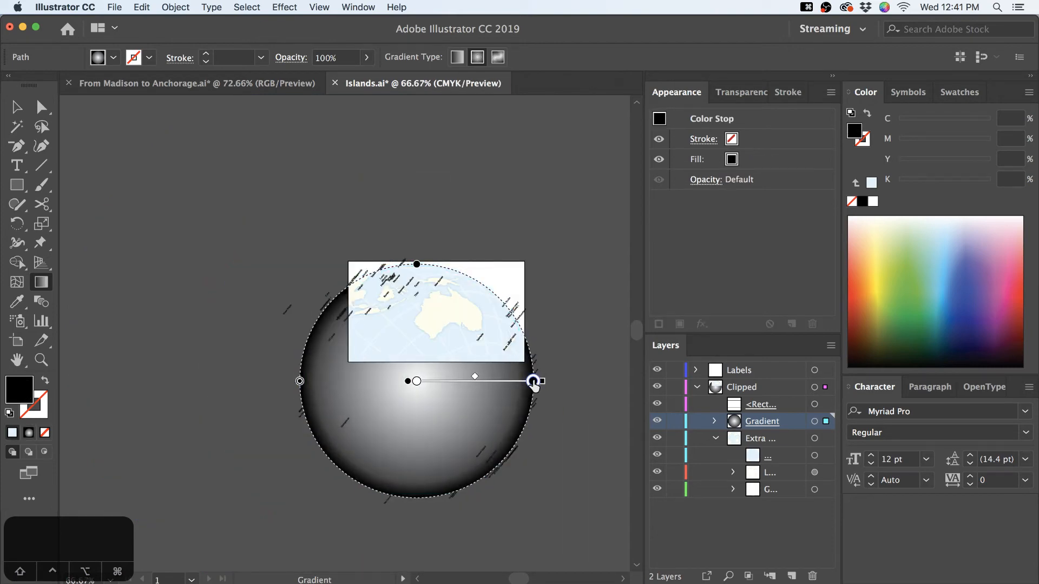
click(534, 382)
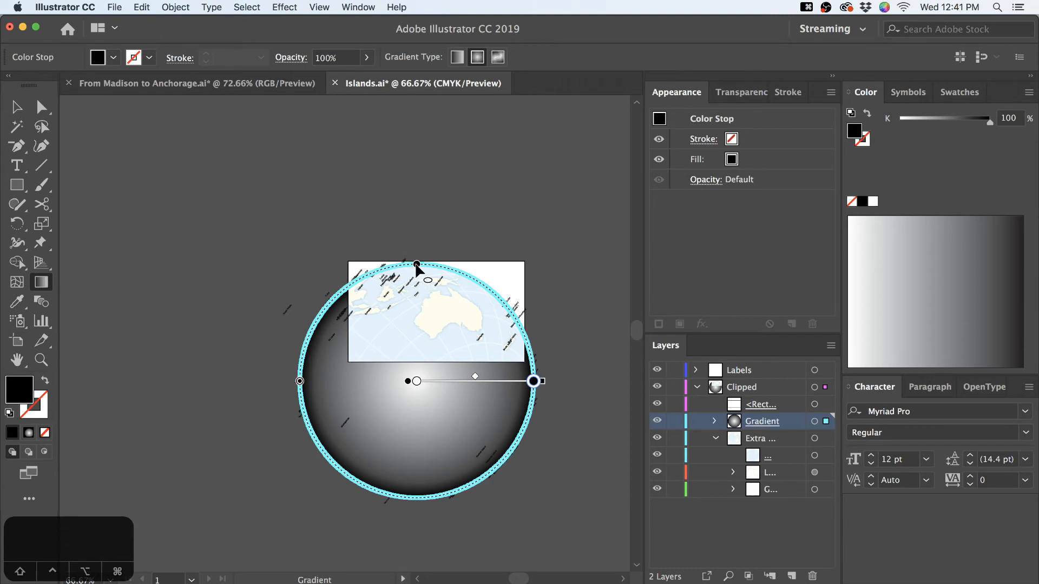
mouse_move(416, 265)
mouse_down()
mouse_move(423, 301)
mouse_move(420, 264)
mouse_up()
key(super+equal)
key(super+equal)
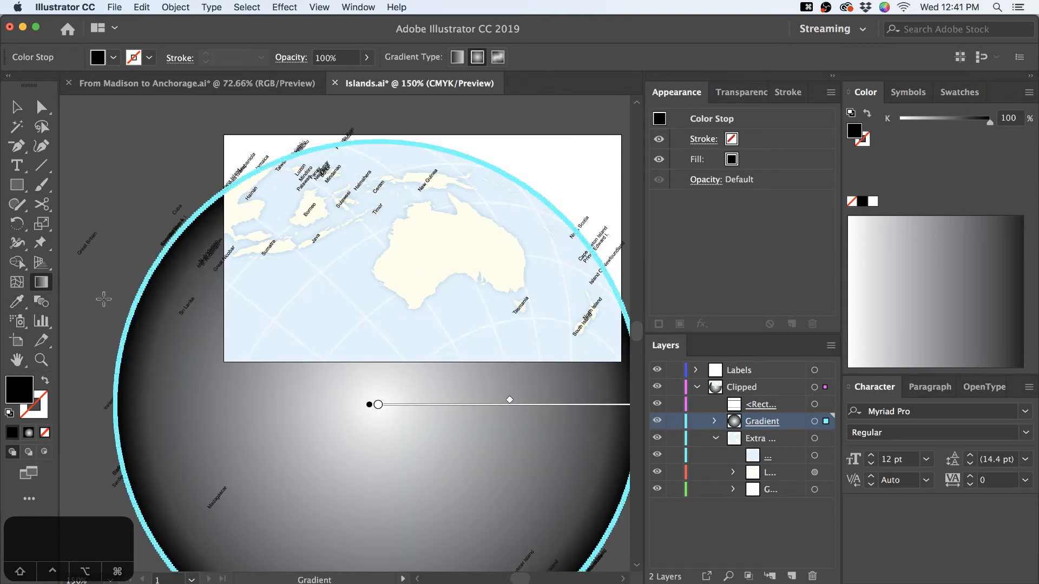
click(358, 6)
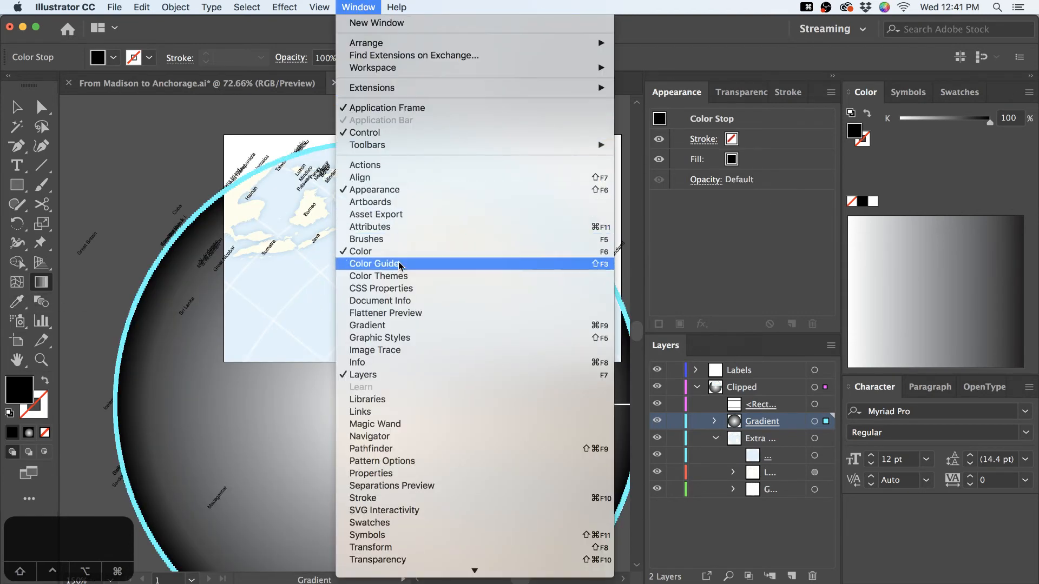
click(394, 321)
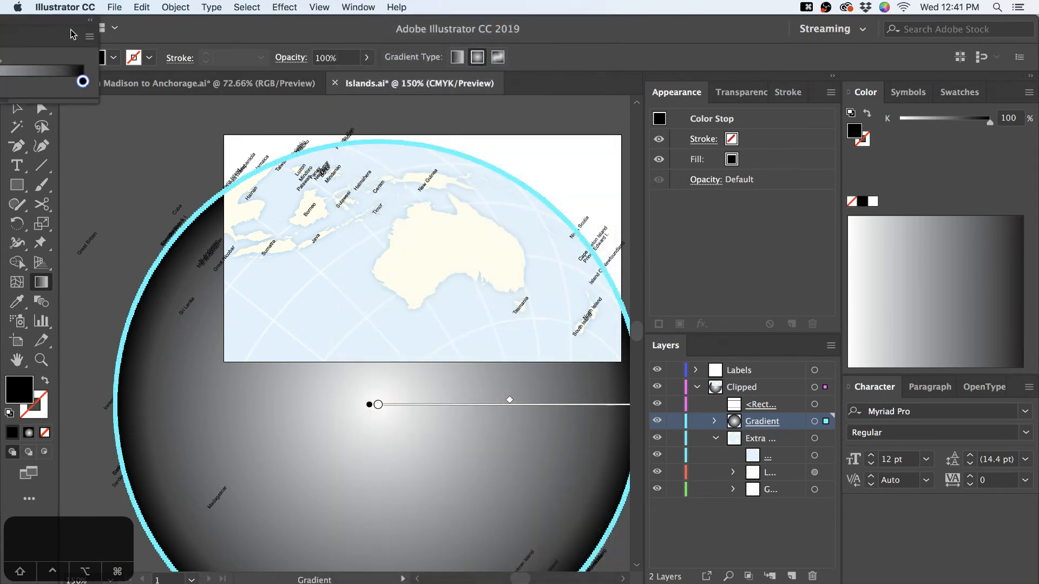
drag(67, 25, 253, 86)
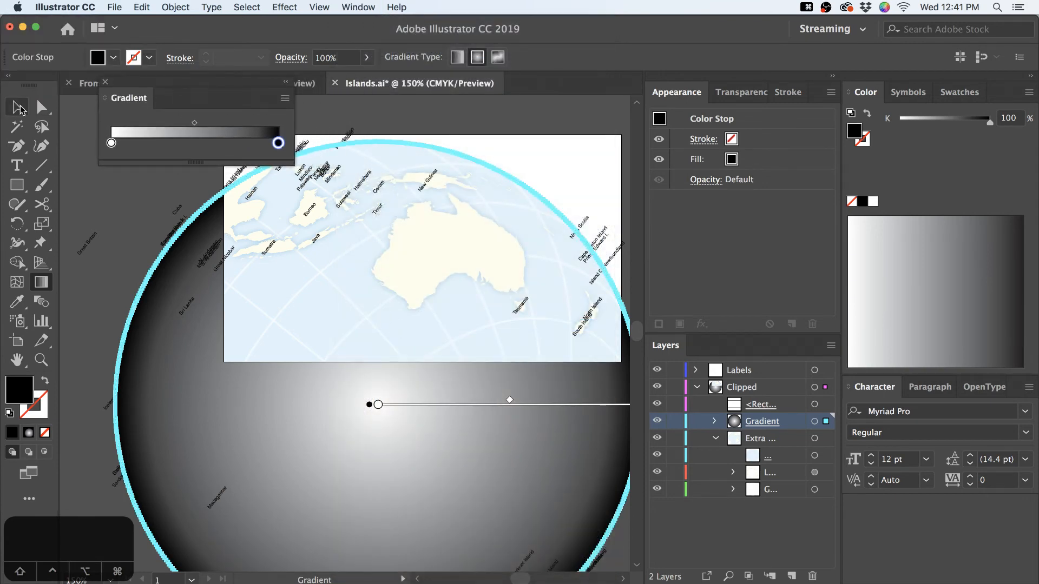
click(16, 108)
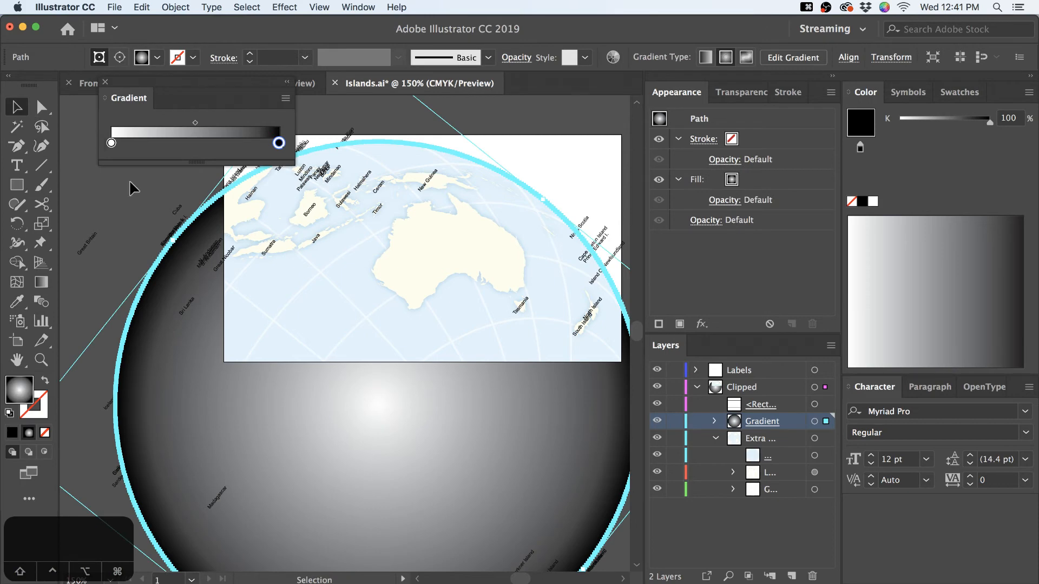
click(105, 82)
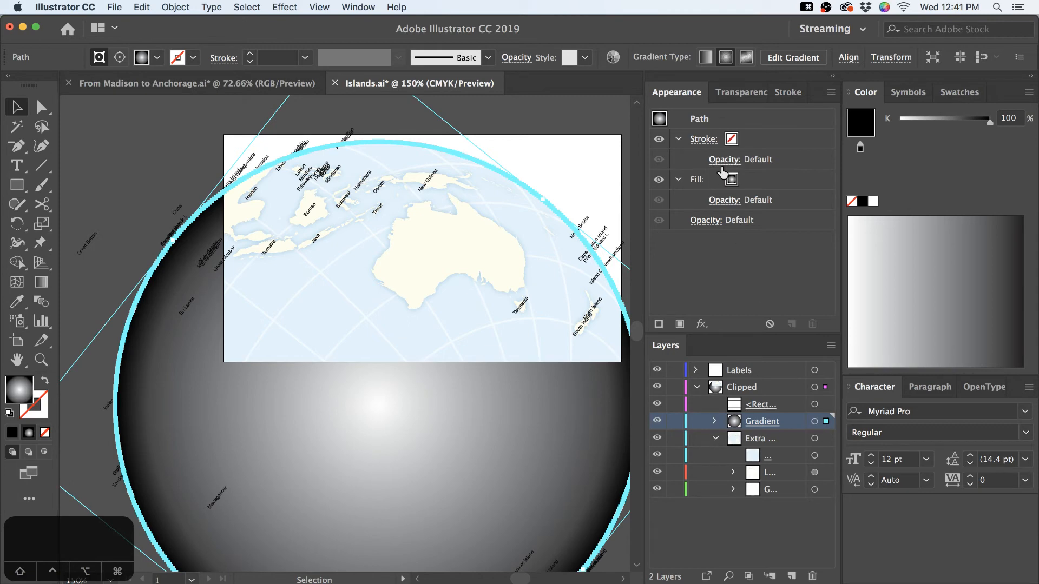
Set the gradient-filled circle's blending mode to Multiply and expand the Gradient layer
click(738, 94)
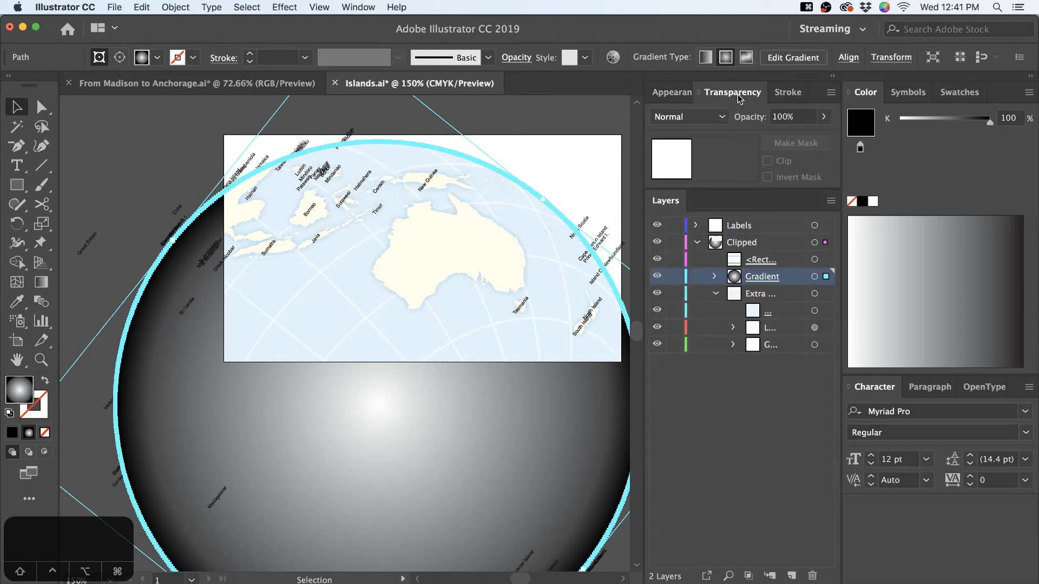
click(722, 117)
click(707, 180)
click(774, 441)
click(715, 276)
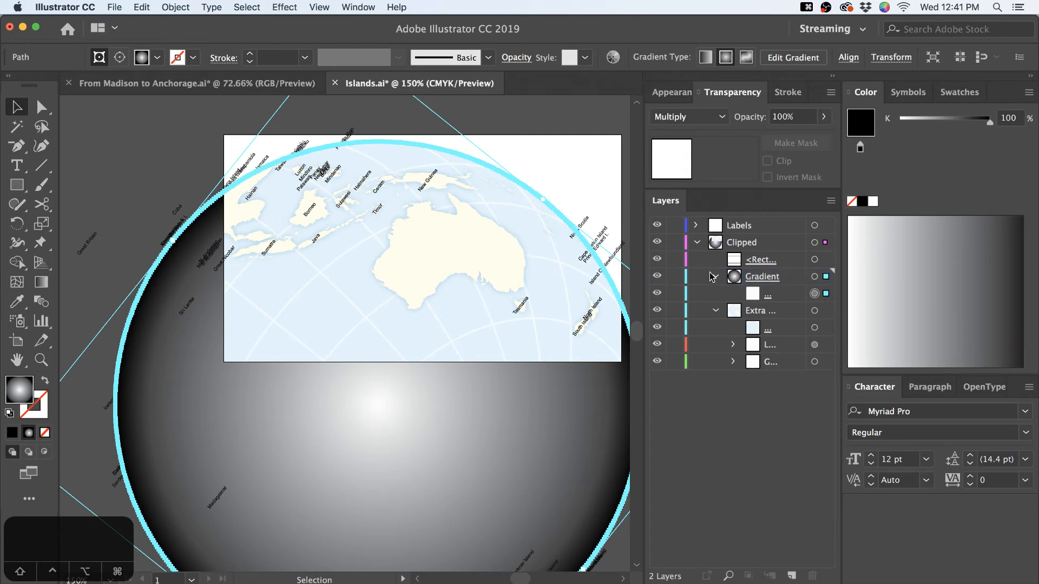
Reselect the gradient-filled circle and move it out of the Gradient sublayer, directly above that sublayer within the Clipped layer
key(shift+super+a)
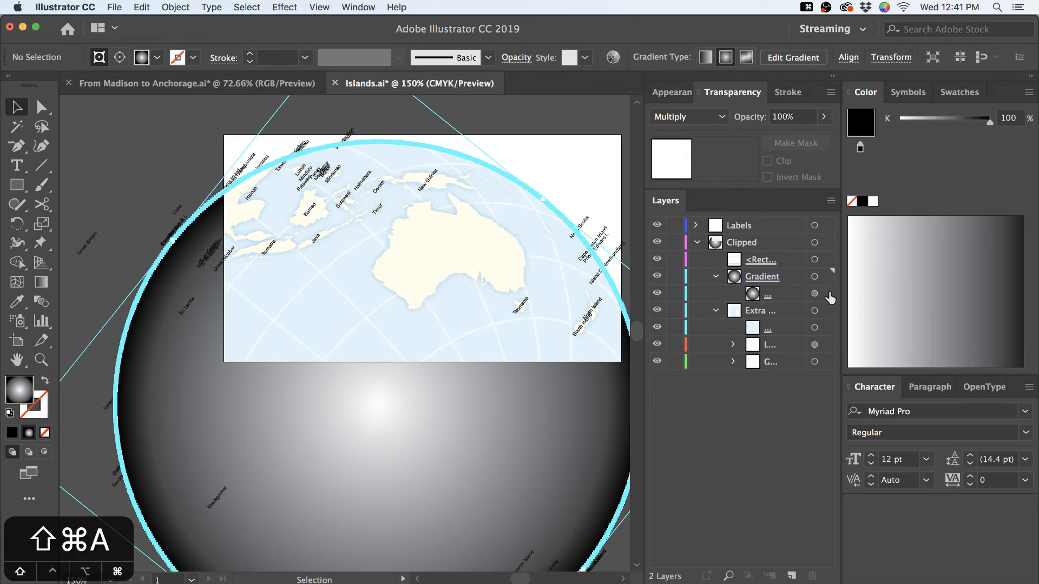
click(825, 294)
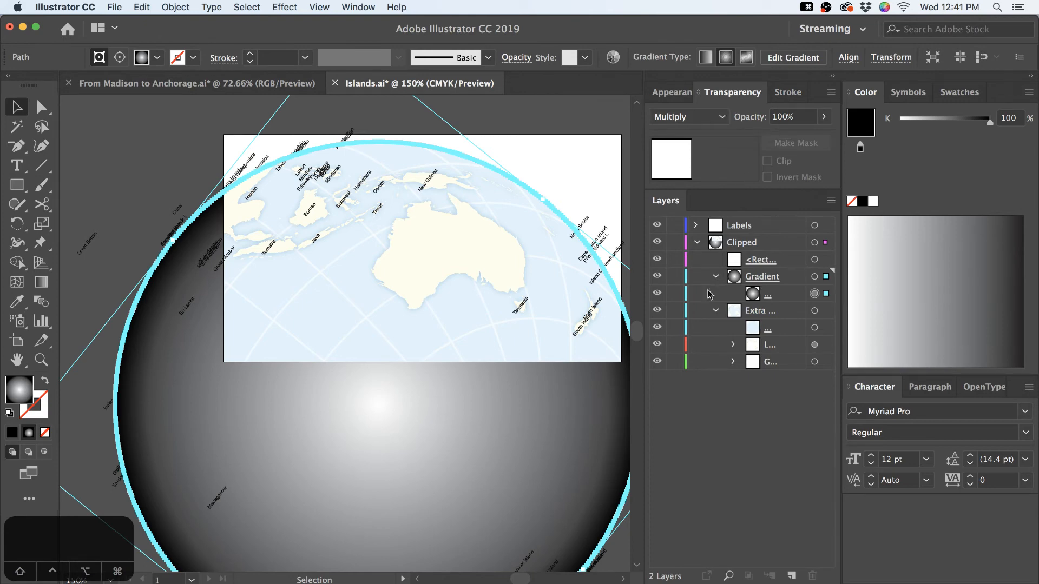
key(space)
drag(533, 326, 478, 366)
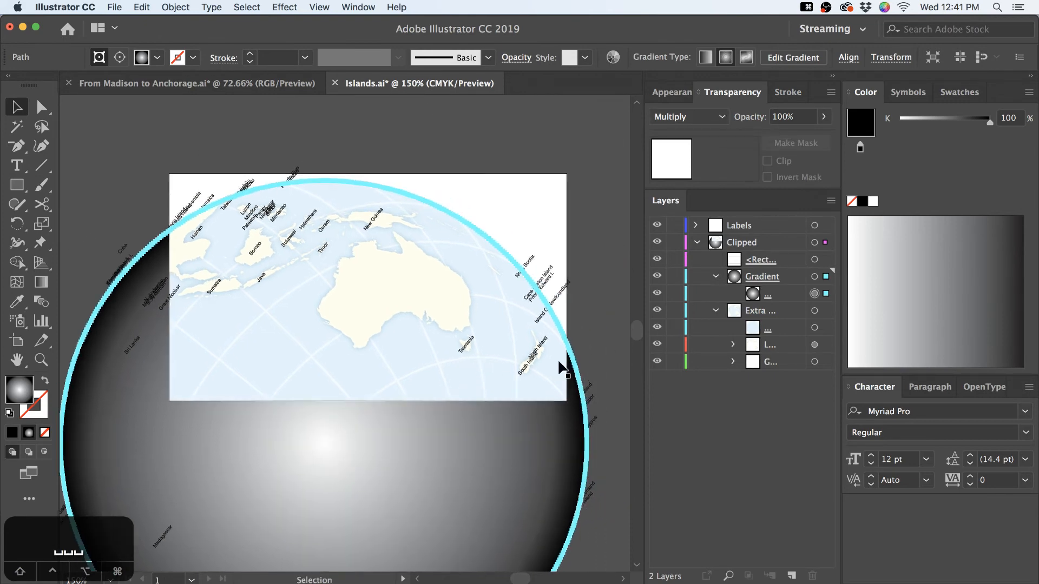
drag(780, 294, 779, 272)
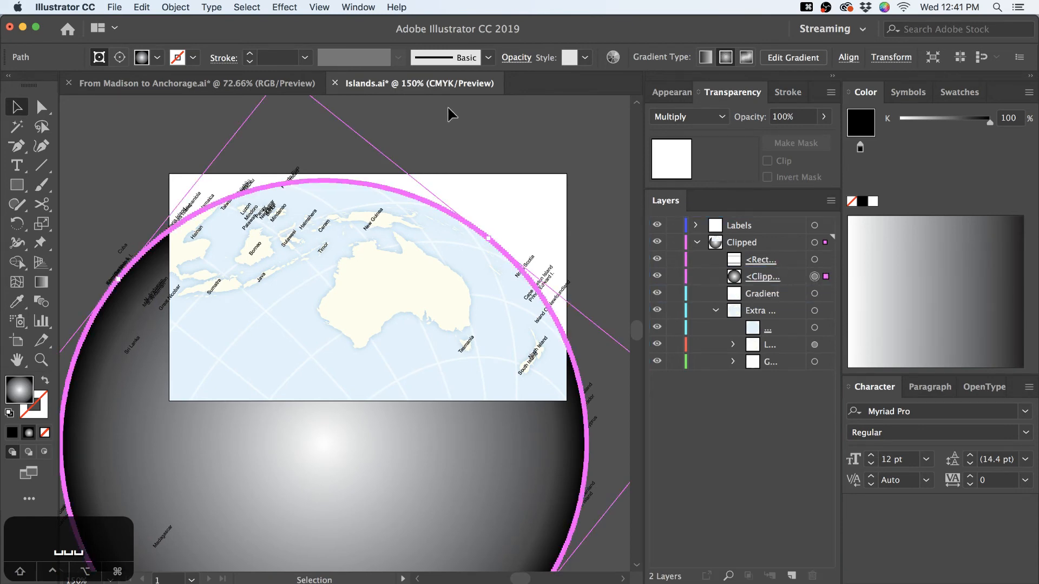
Draw a small rectangle across the globe's upper-right edge and move it over the eastern half of Australia
key(m)
drag(479, 191, 552, 277)
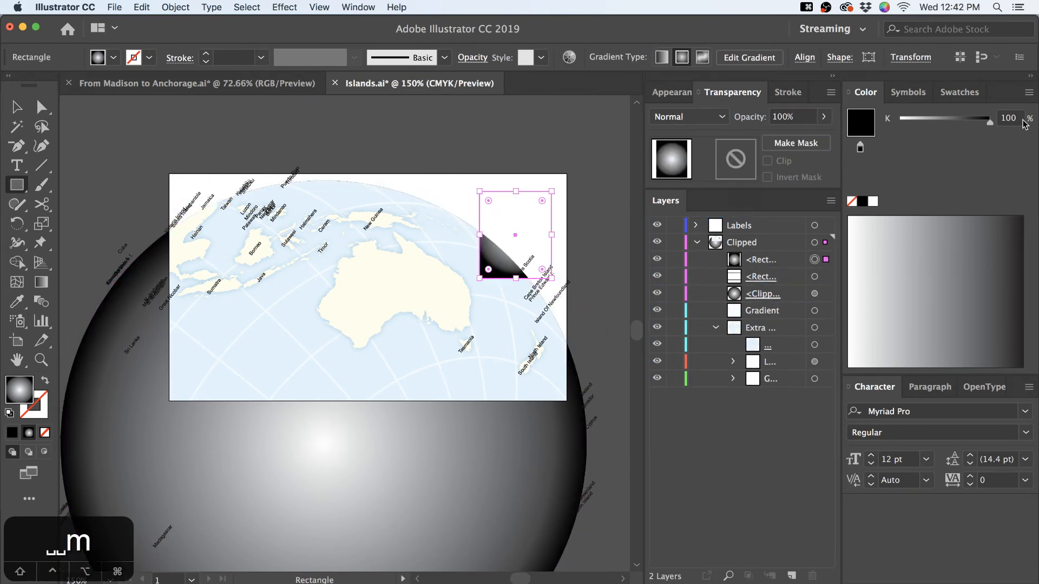
key(v)
drag(515, 246, 411, 311)
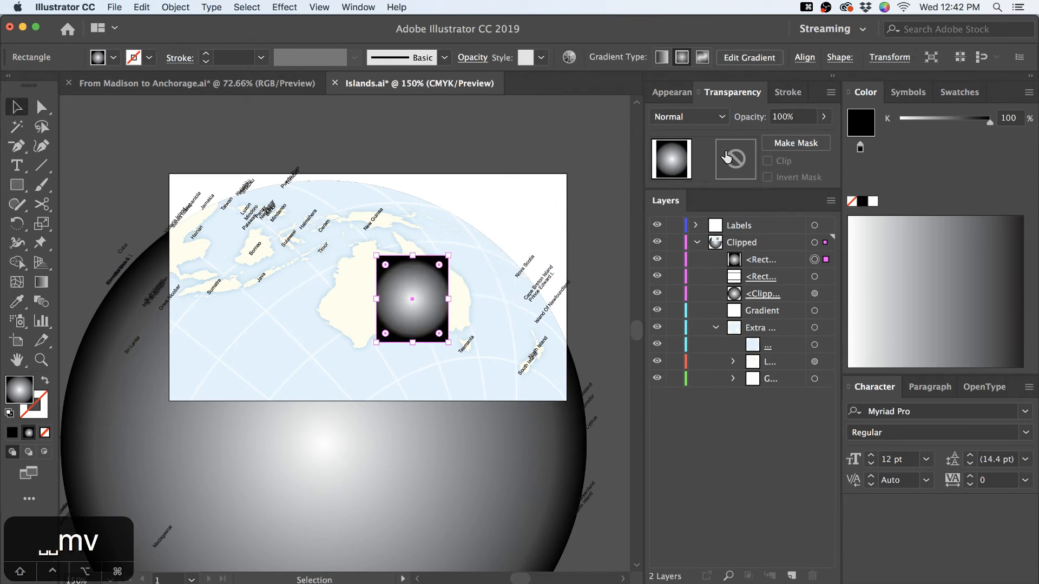
Clear the rectangle's gradient fill and give it a solid gray fill of 37% K
click(904, 93)
click(865, 94)
click(673, 92)
click(776, 190)
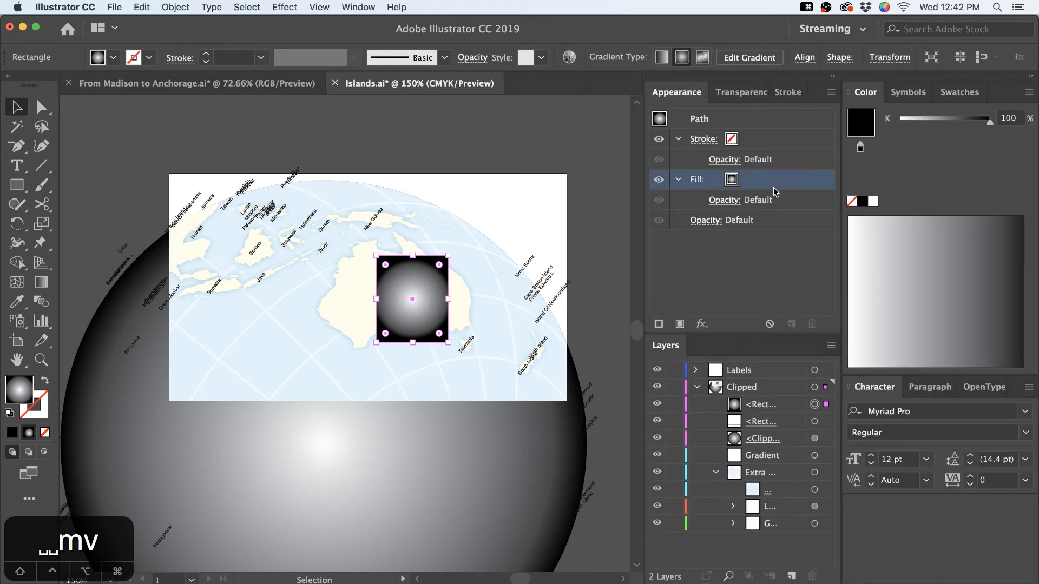
click(769, 323)
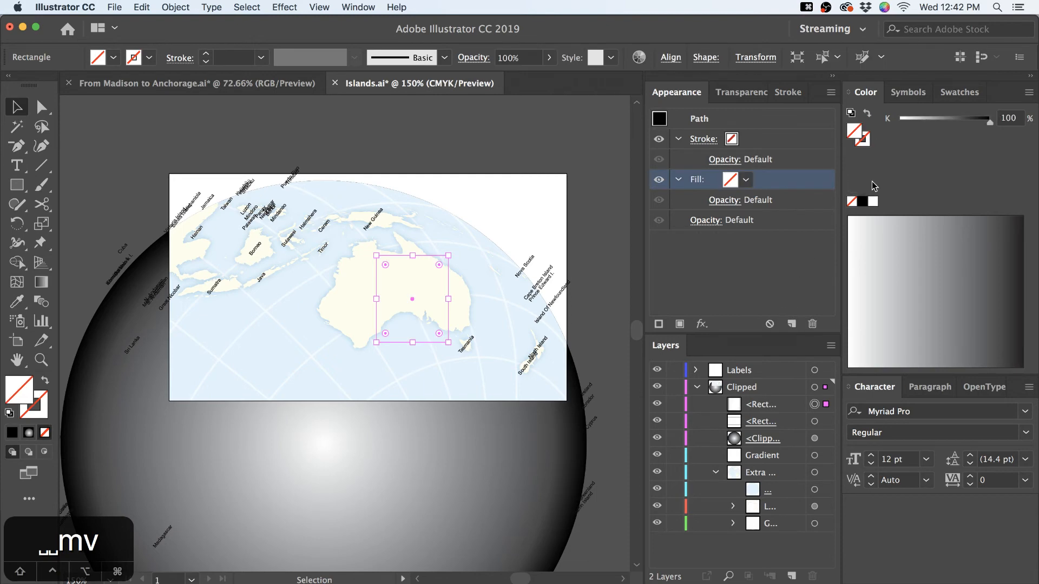
click(862, 200)
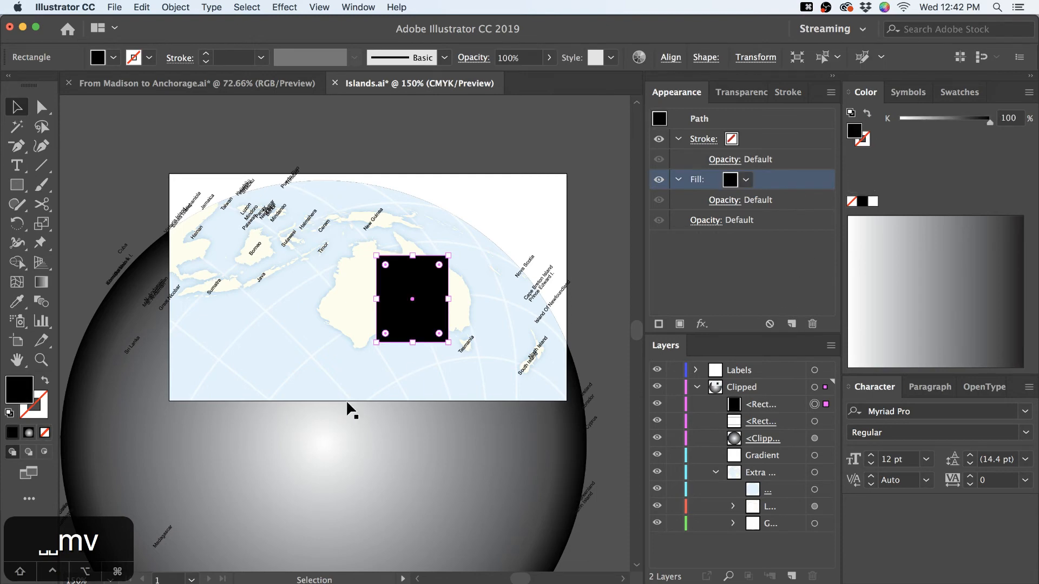
click(934, 120)
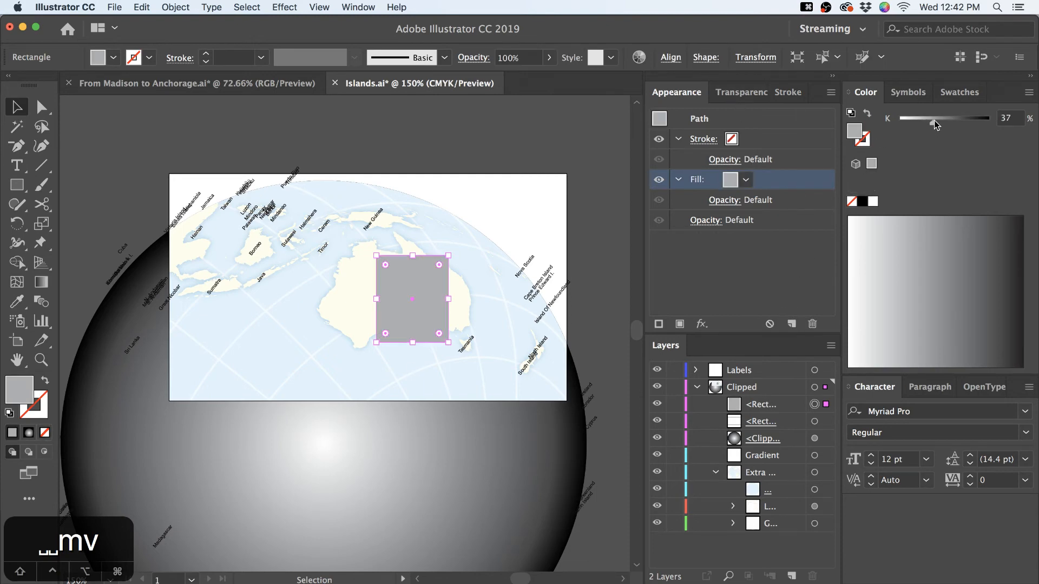
Set the gray rectangle's blending mode to Multiply
click(725, 92)
click(704, 116)
click(685, 174)
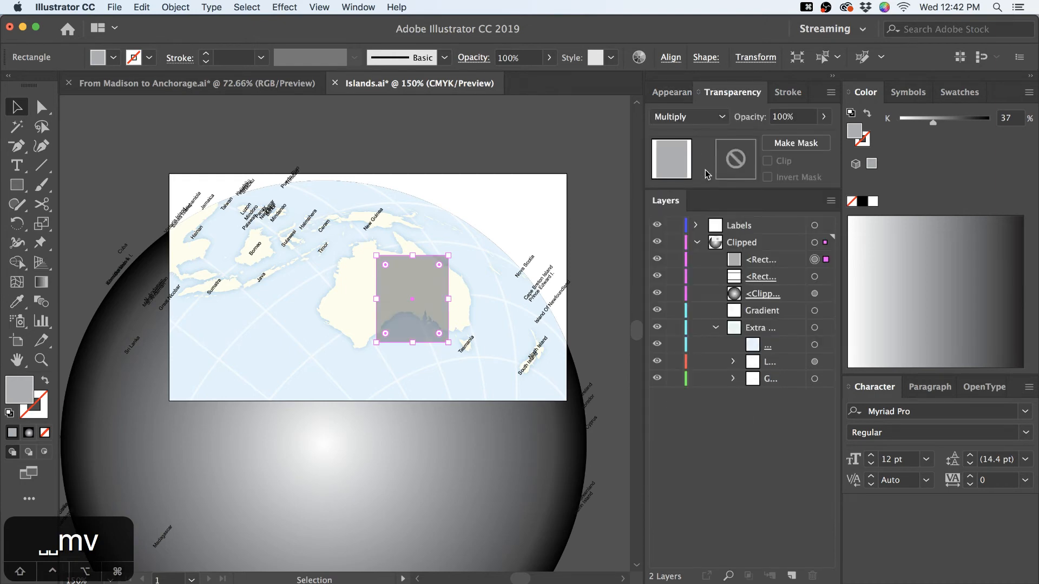
Delete the gray Multiply rectangle over the eastern half of Australia
drag(378, 343, 405, 338)
key(v)
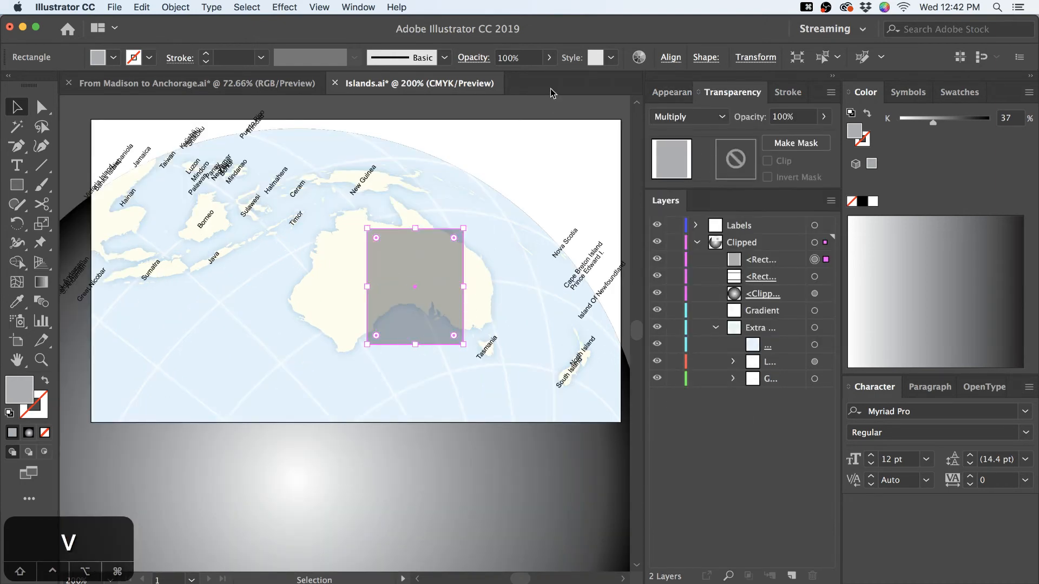
click(550, 108)
click(436, 283)
key(BackSpace)
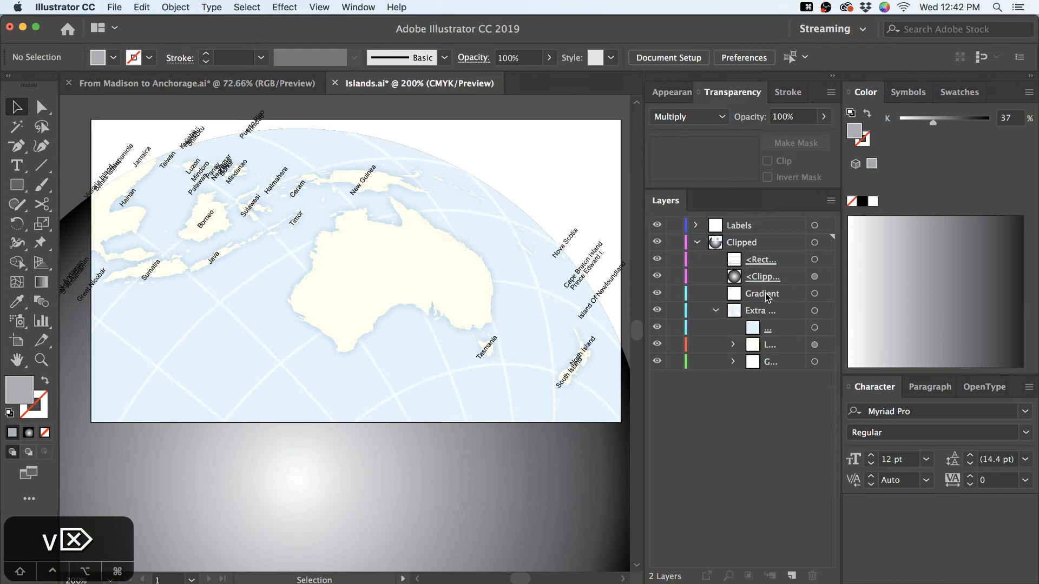
Create a new layer directly above the Clipped layer and move the gradient-filled globe circle into it
click(815, 276)
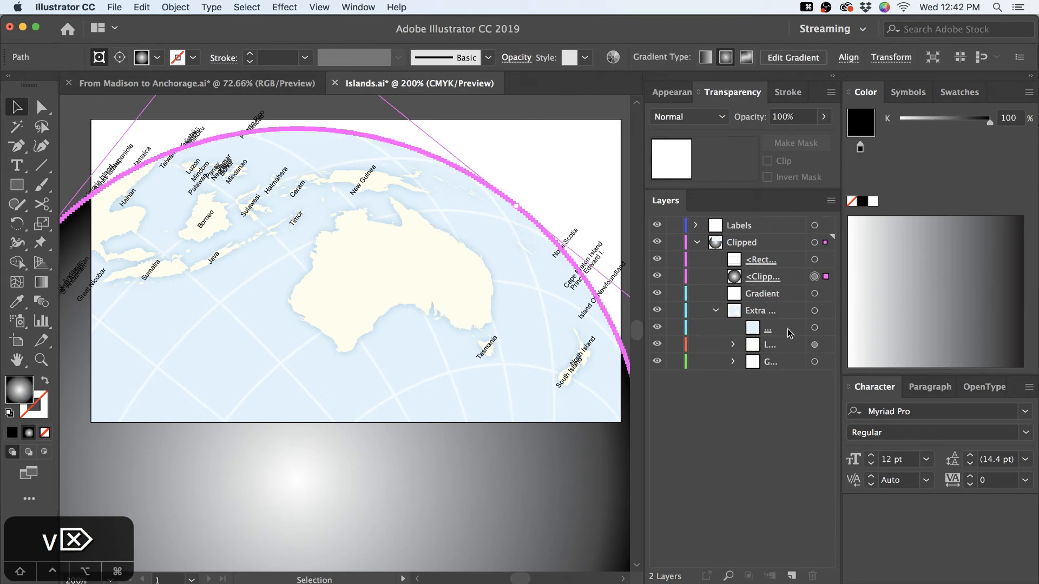
click(814, 327)
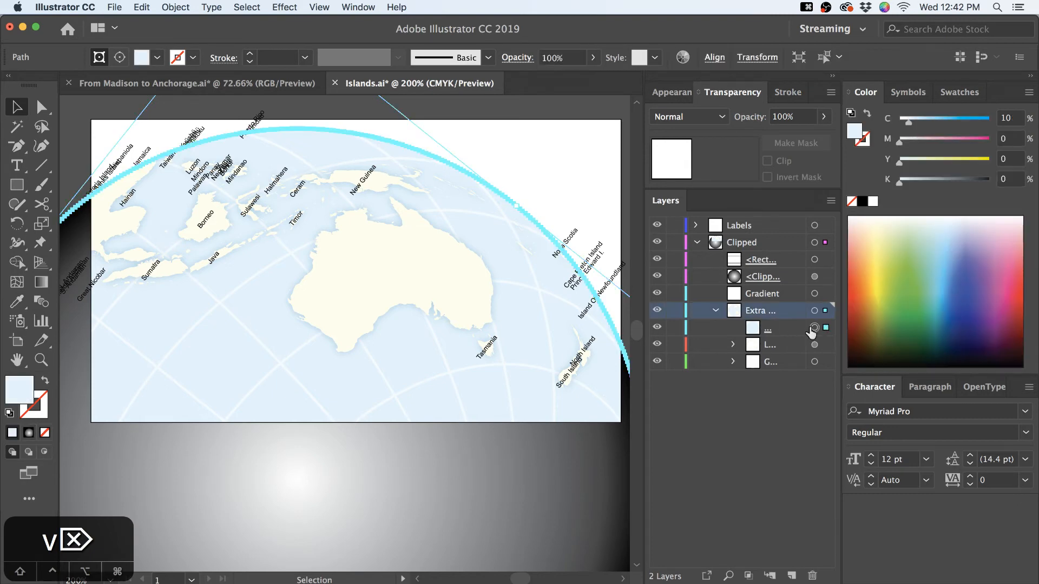
click(777, 277)
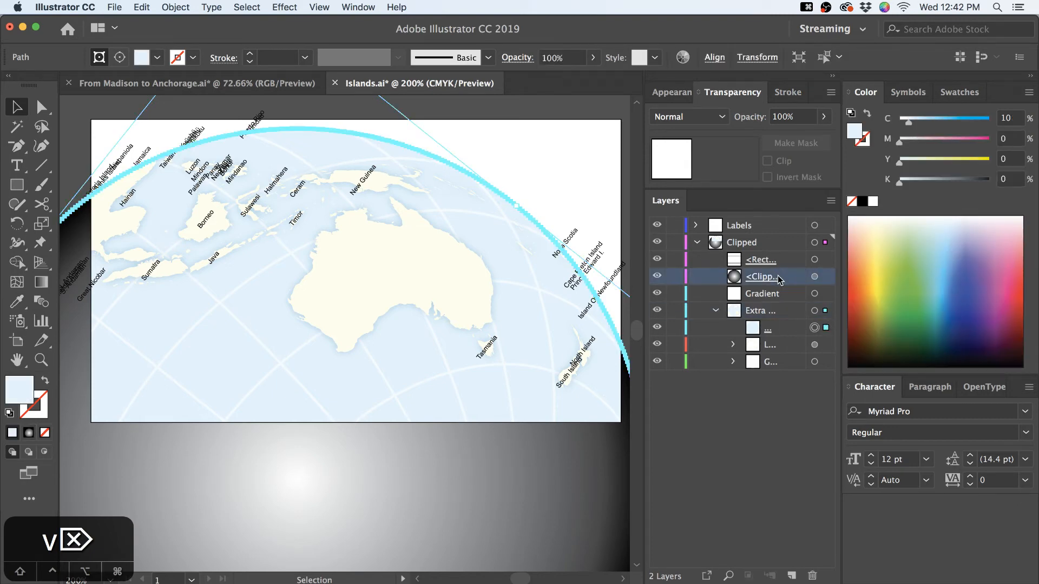
click(791, 575)
click(769, 242)
drag(769, 242, 768, 242)
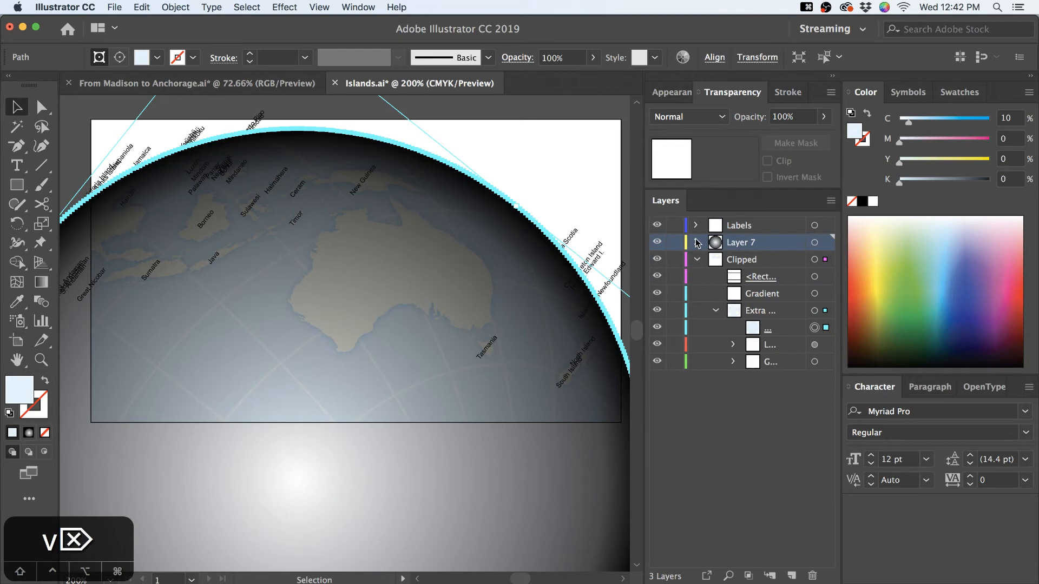
Try to toggle the clipping mask, then restore the Extra sublayer's circle as the mask with its light blue 10% C fill
alt+scroll(446, 333, down, 1)
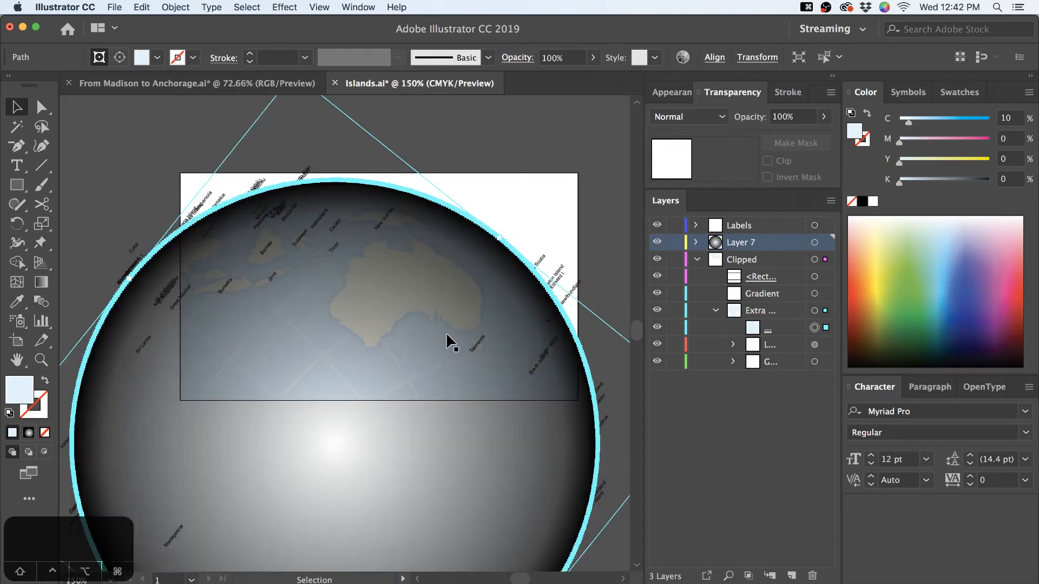
key(v)
key(v)
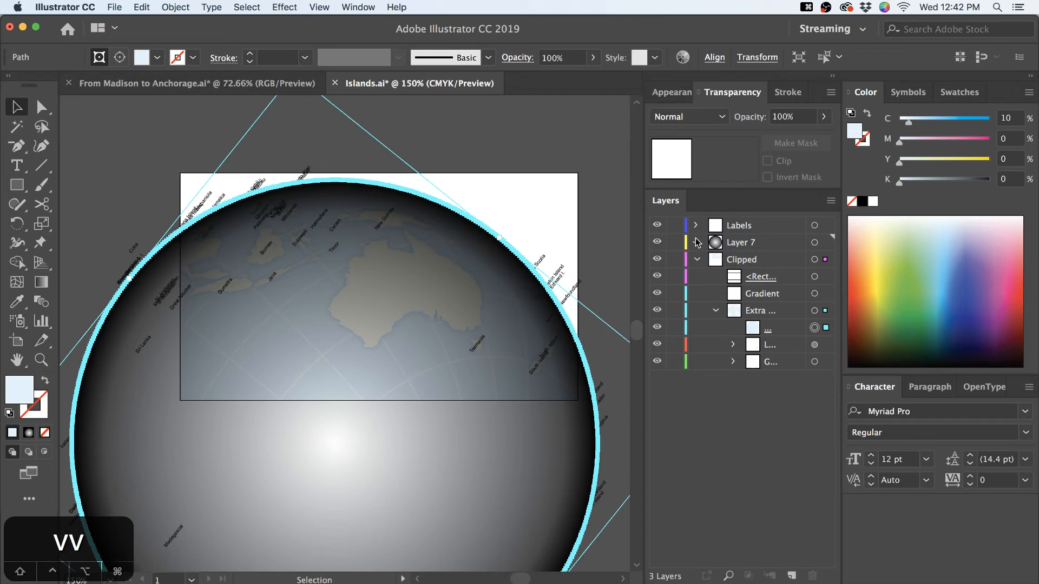
click(742, 241)
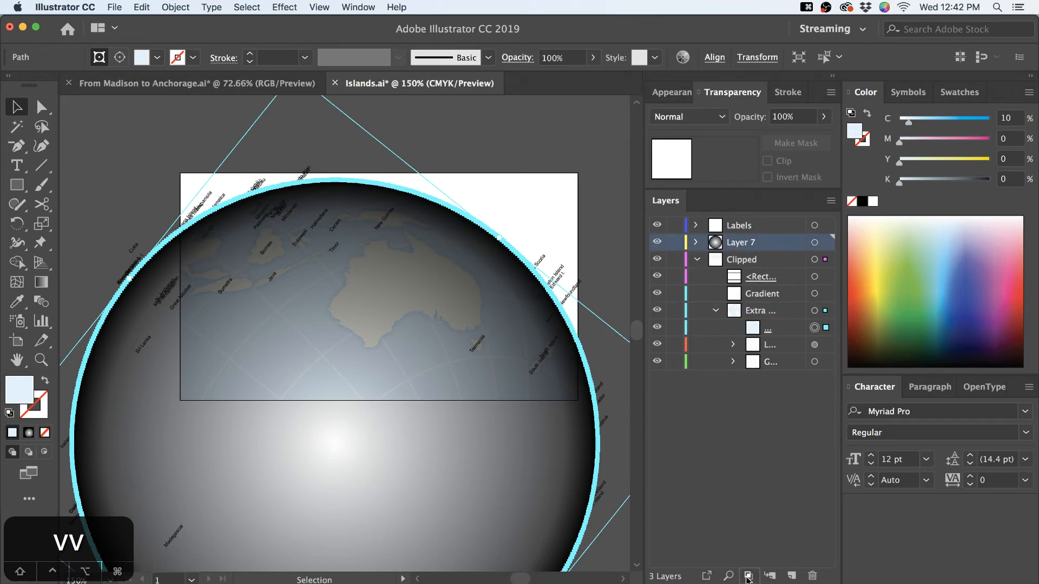
click(748, 576)
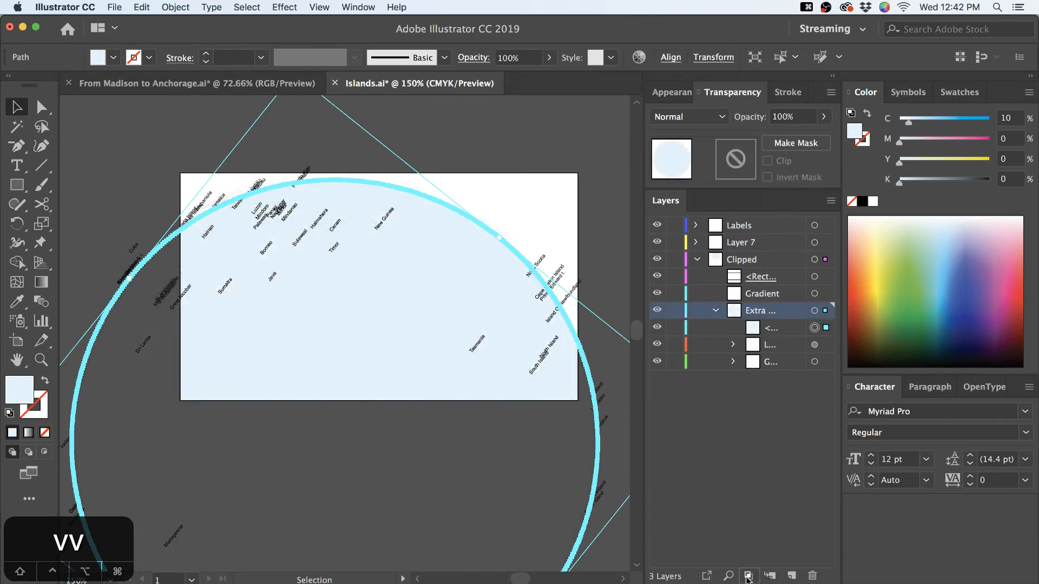
click(852, 201)
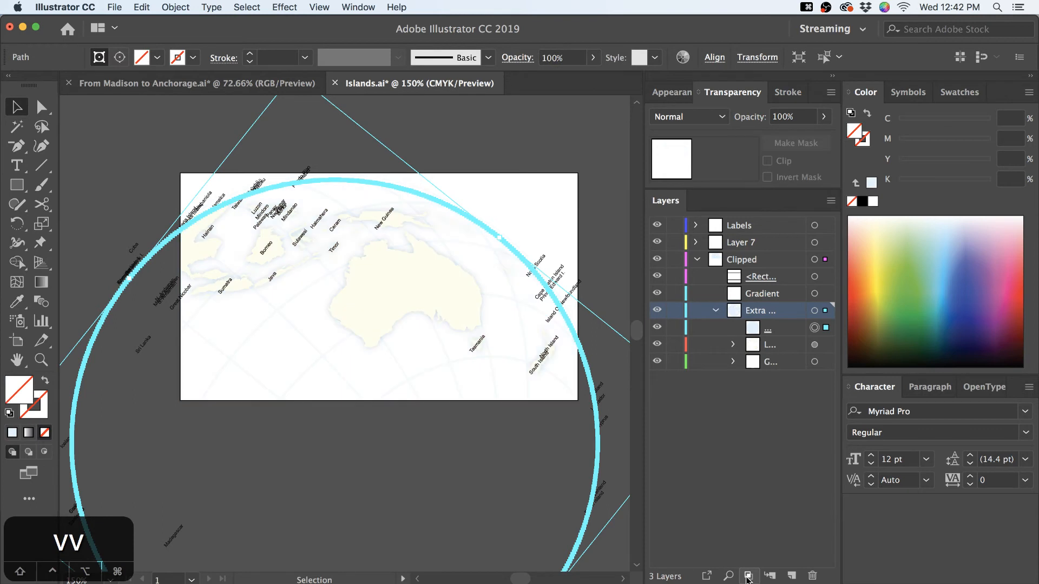
click(871, 183)
click(614, 128)
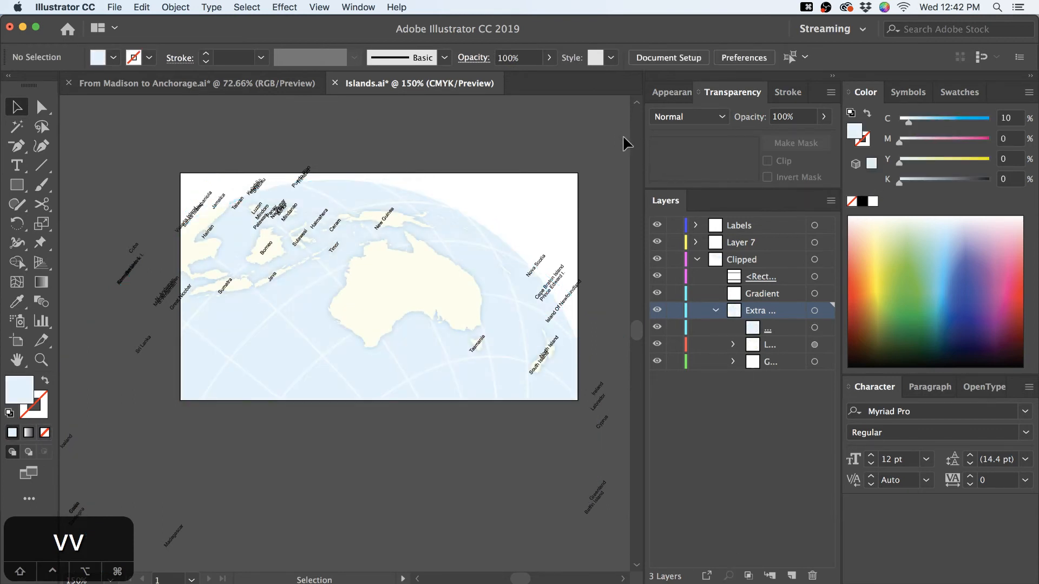
Collapse the Clipped layer, select the circle inside Layer 7 and release its clipping mask
click(698, 259)
click(697, 242)
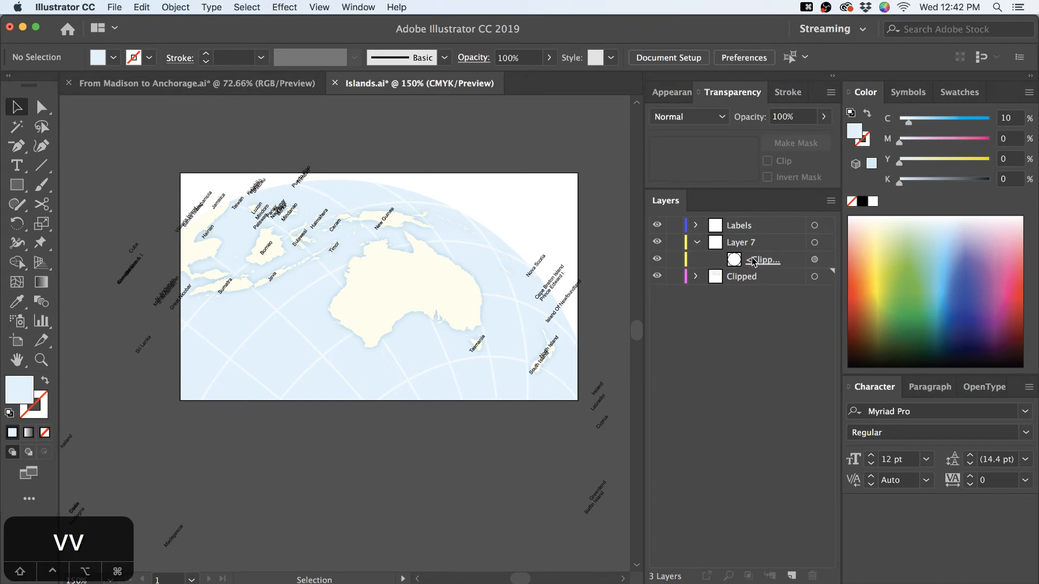
click(814, 259)
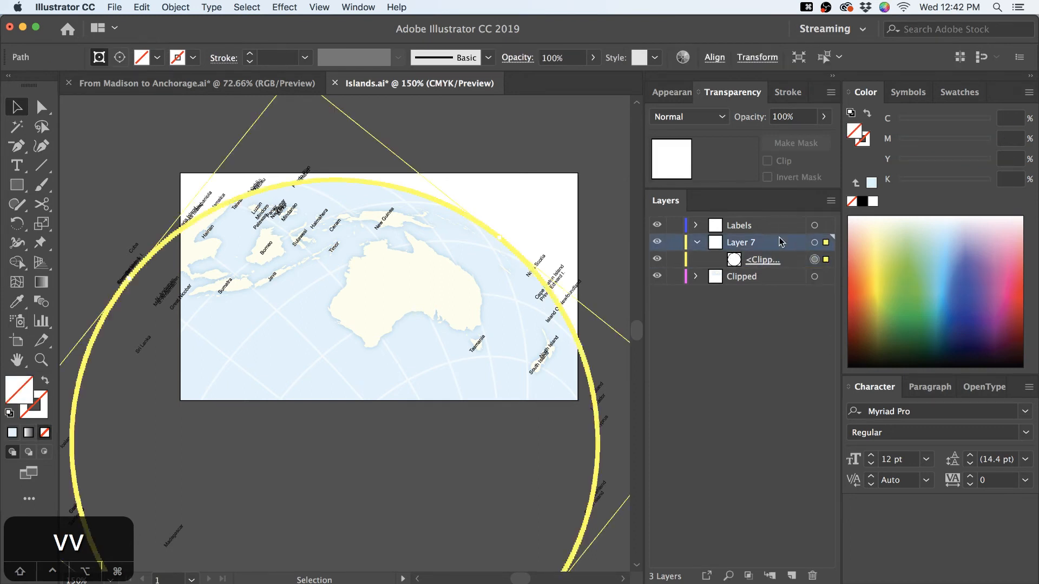
key(super+alt+7)
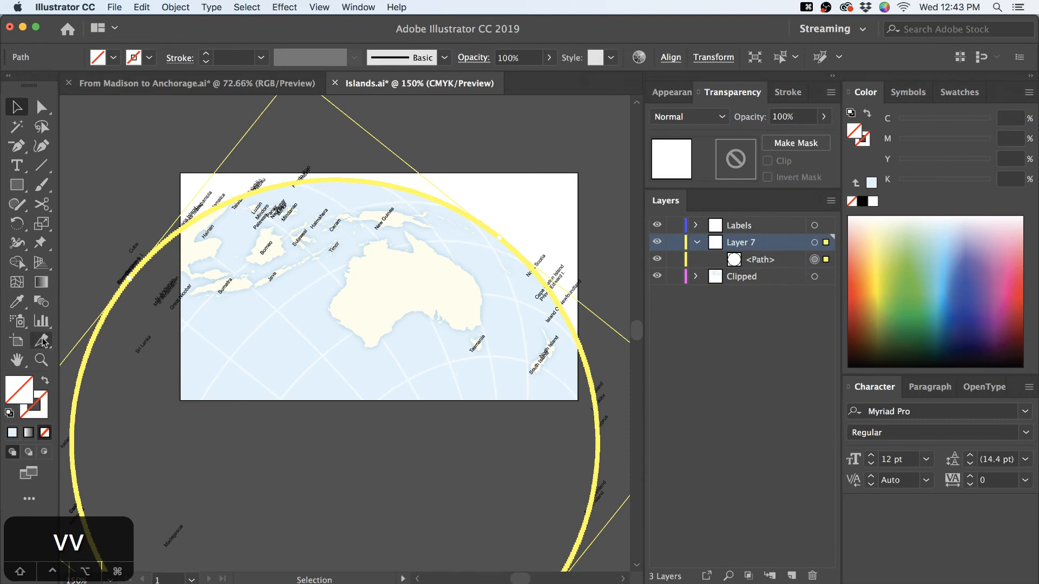
Fill the released circle with a white-to-black radial gradient and deselect it
click(41, 282)
click(477, 58)
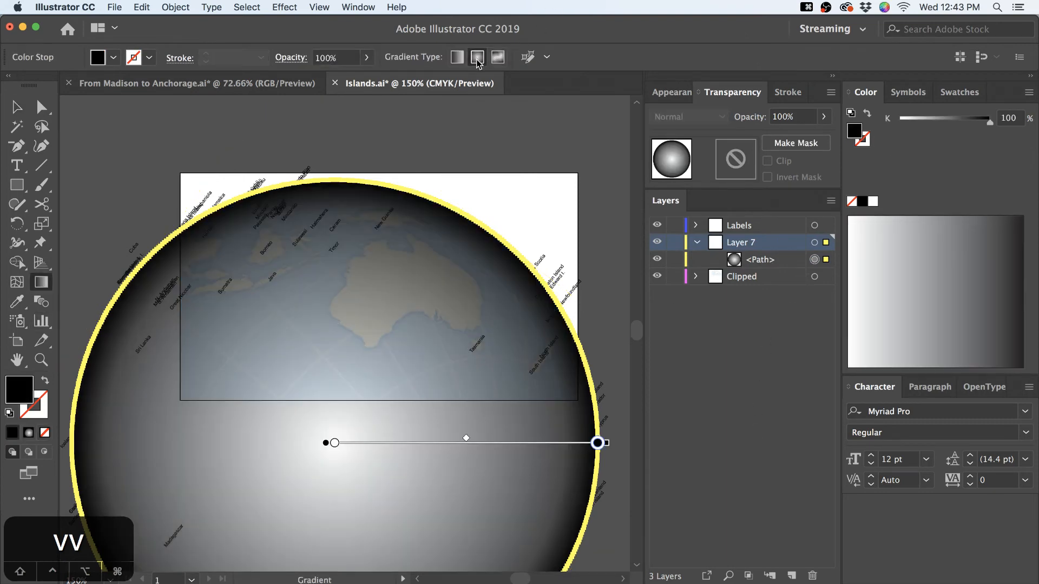
key(v)
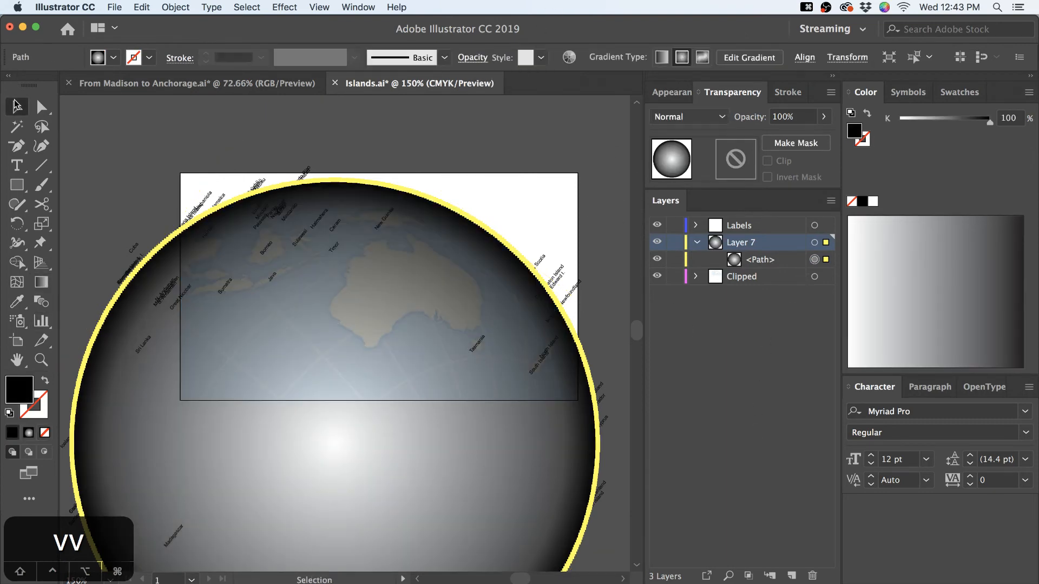
click(576, 123)
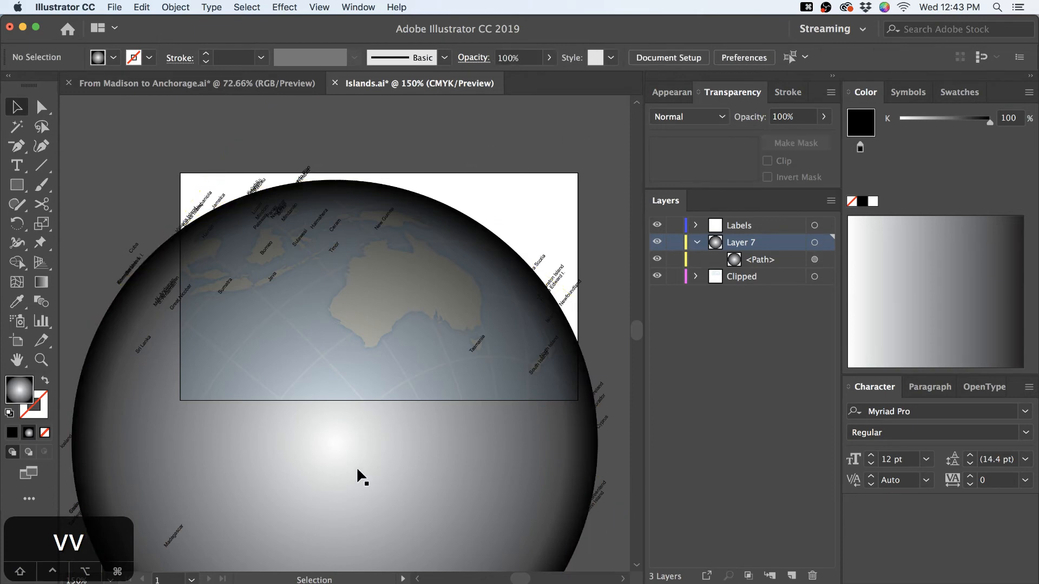
click(531, 274)
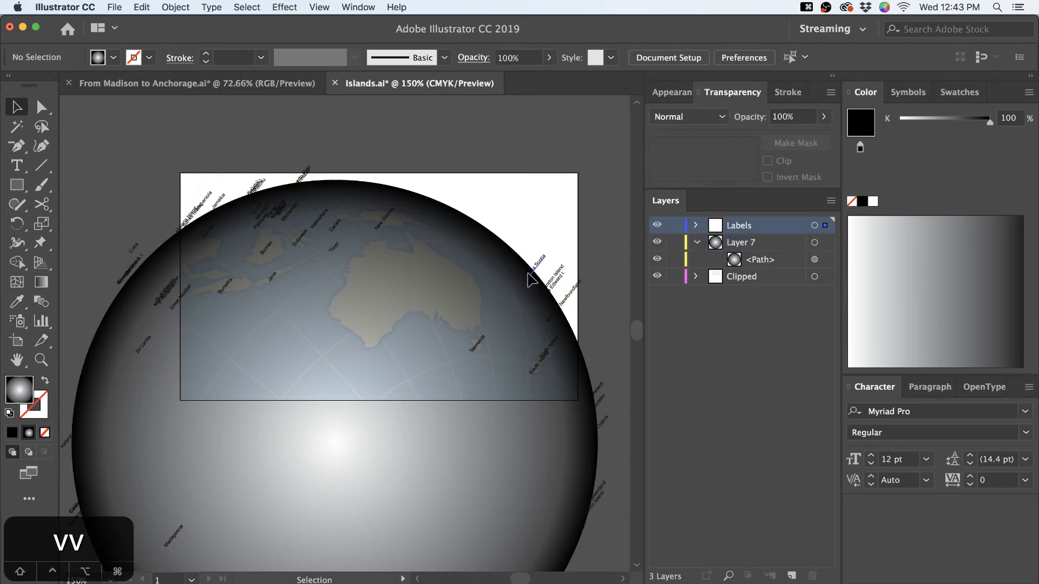
Reduce the gradient circle's opacity to 20% and compare the map with the circle hidden and shown
click(814, 259)
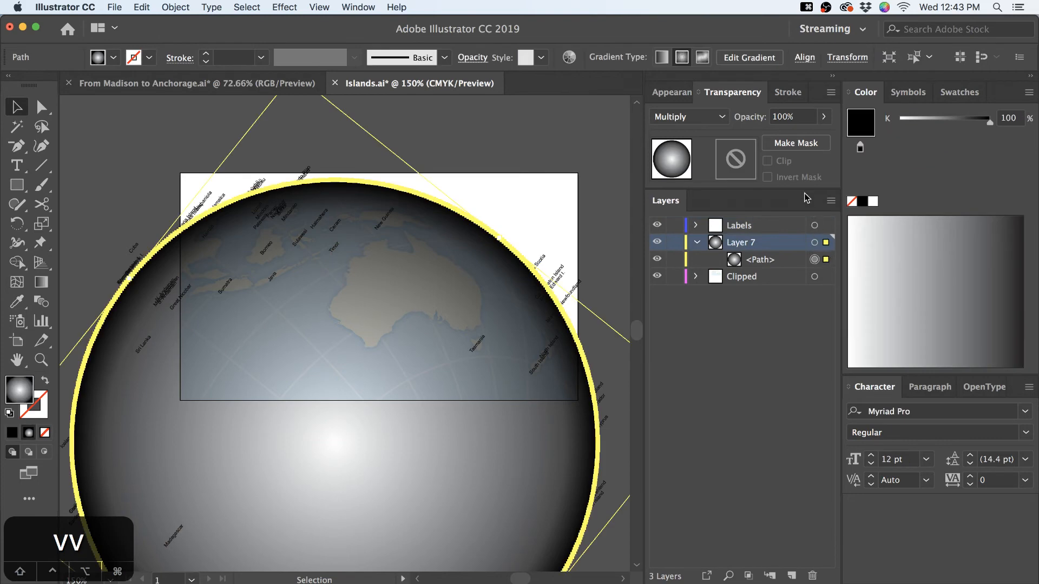
click(786, 117)
key(BackSpace)
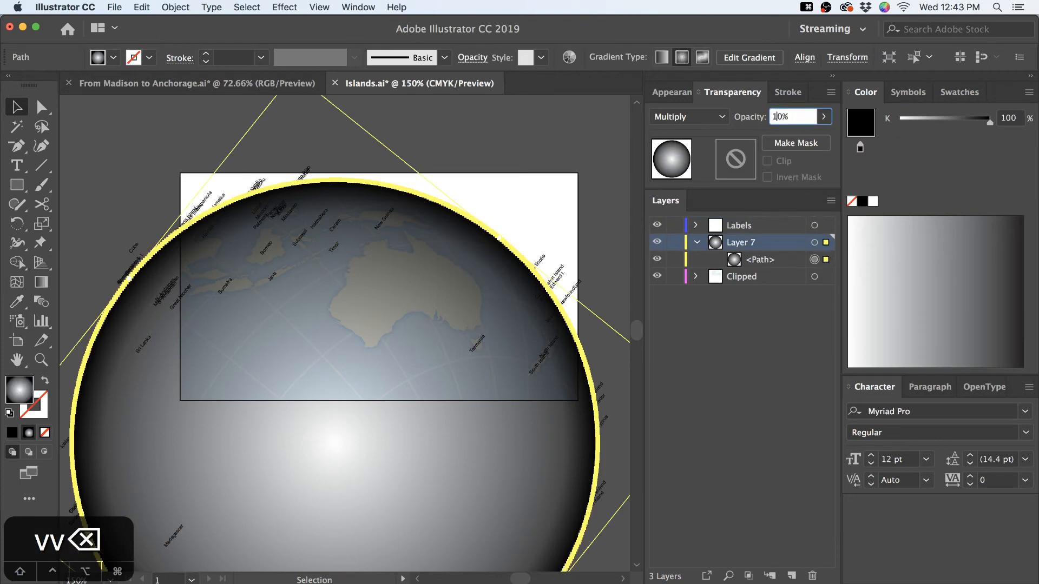
key(Return)
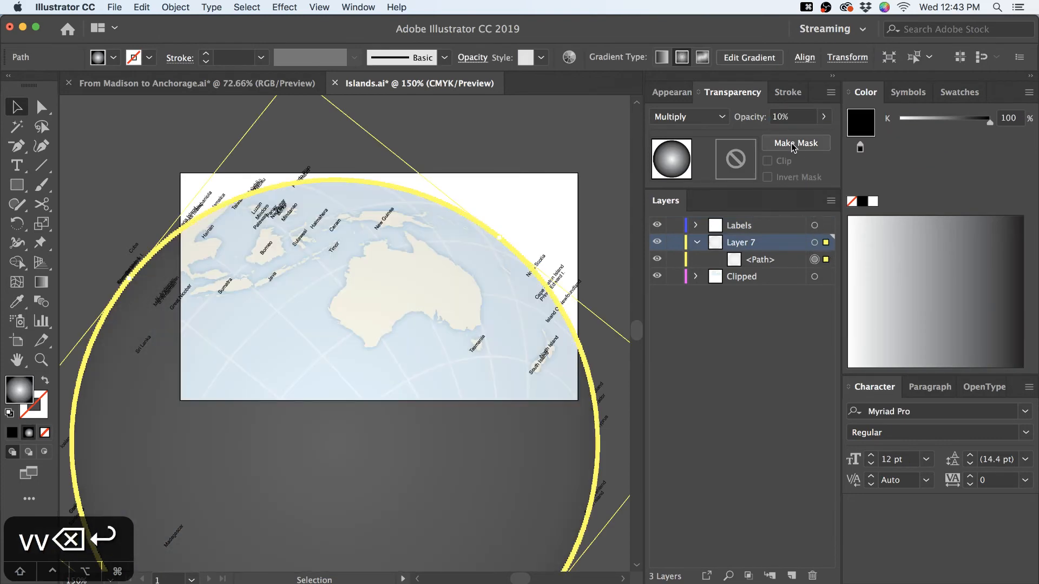
click(768, 116)
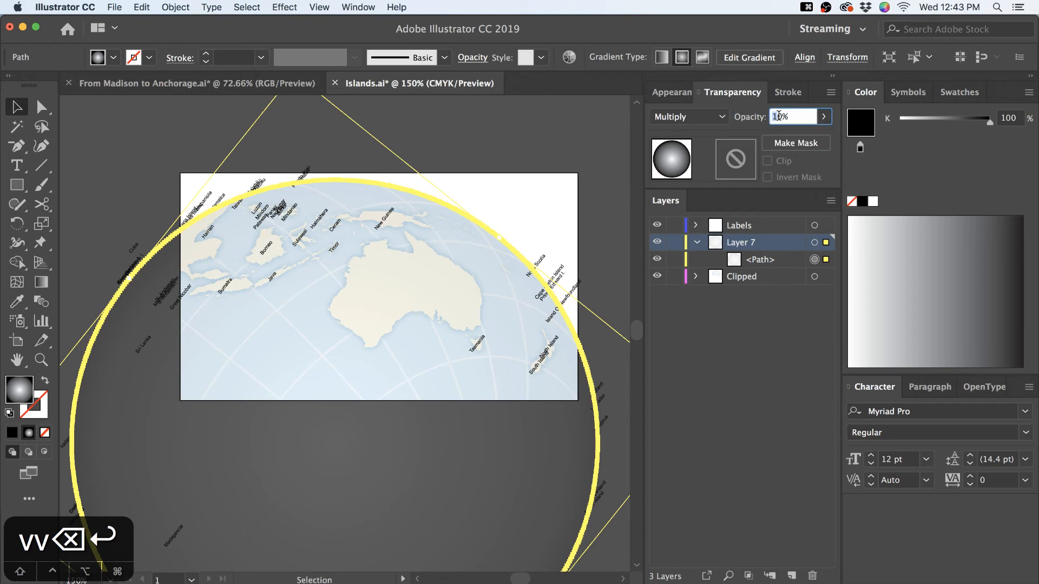
text(2)
key(Tab)
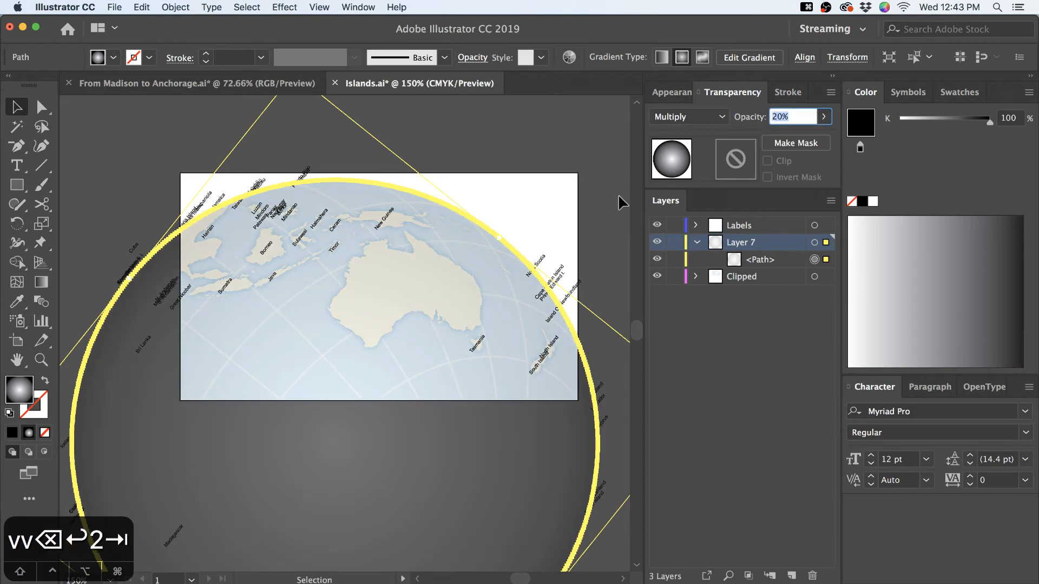
click(657, 261)
click(657, 261)
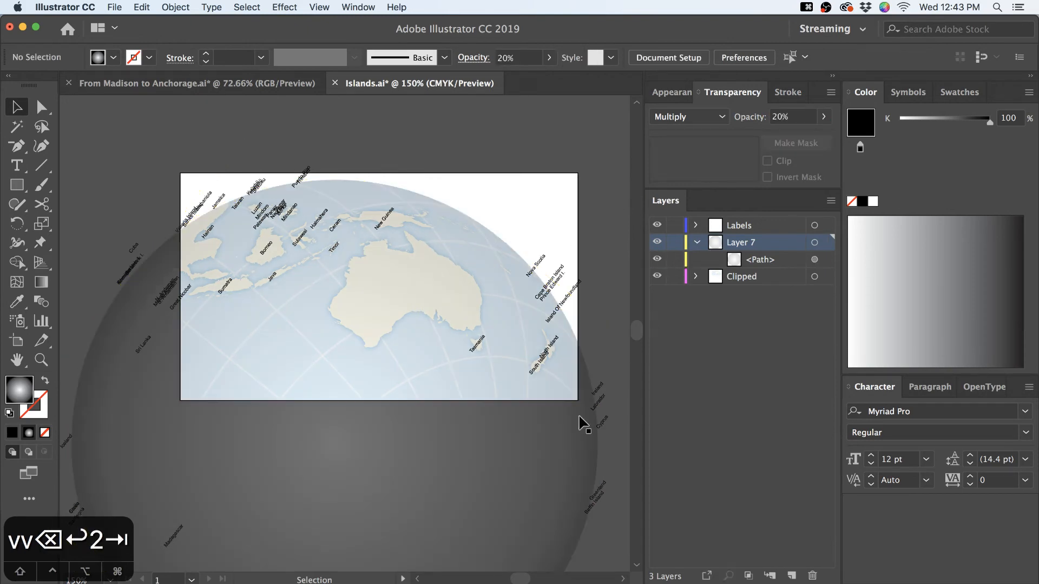
Move the radial gradient's midpoint close to its black outer stop so the shading concentrates at the globe's edge
click(516, 475)
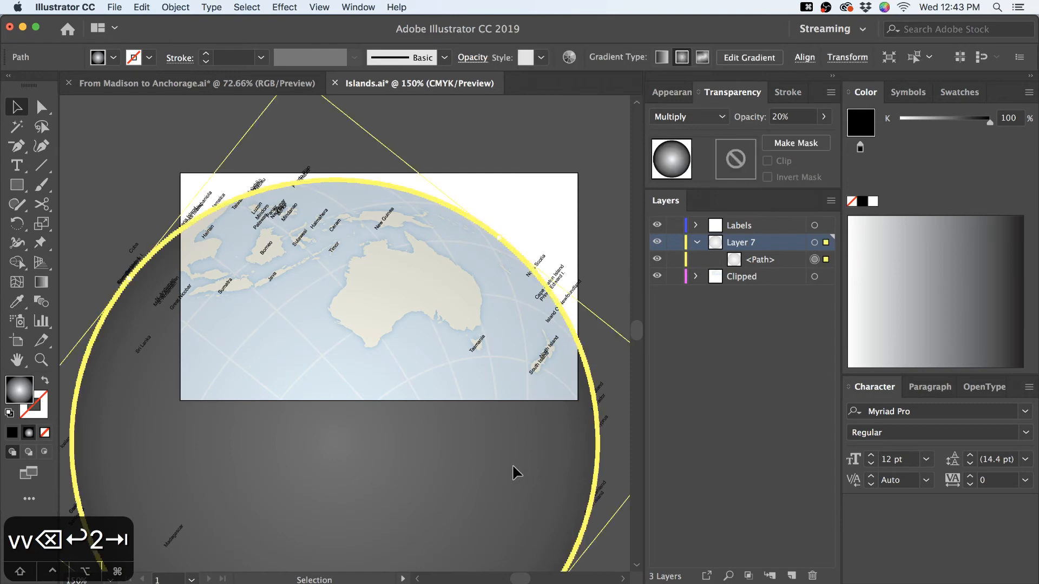
click(727, 57)
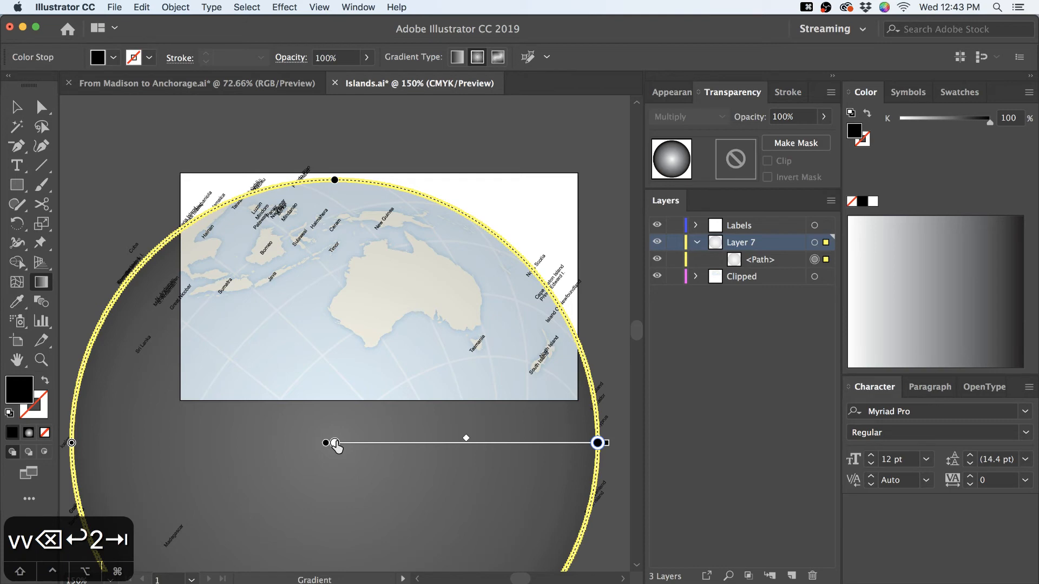
drag(465, 439, 574, 445)
click(16, 107)
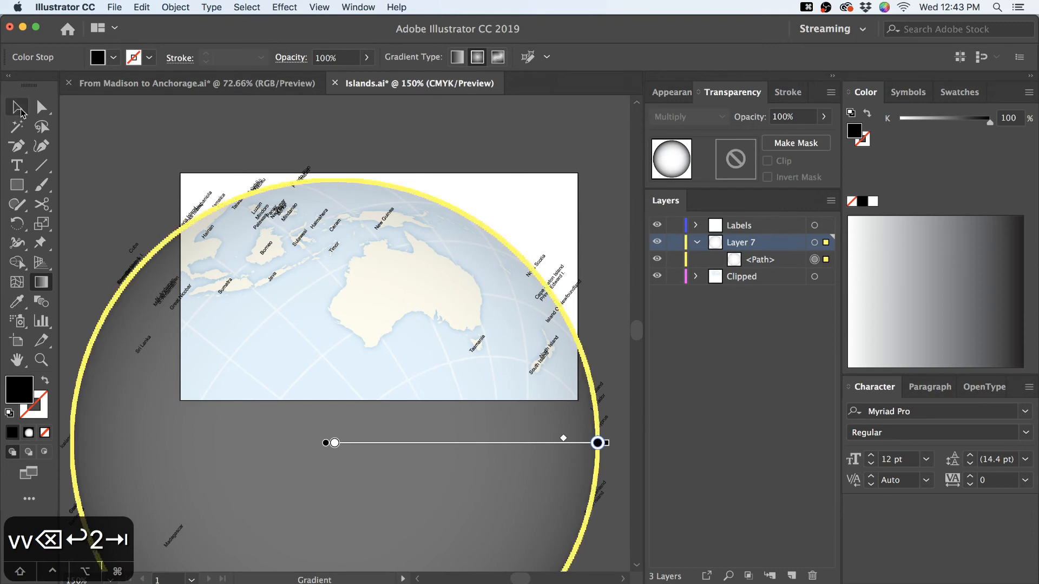
click(96, 139)
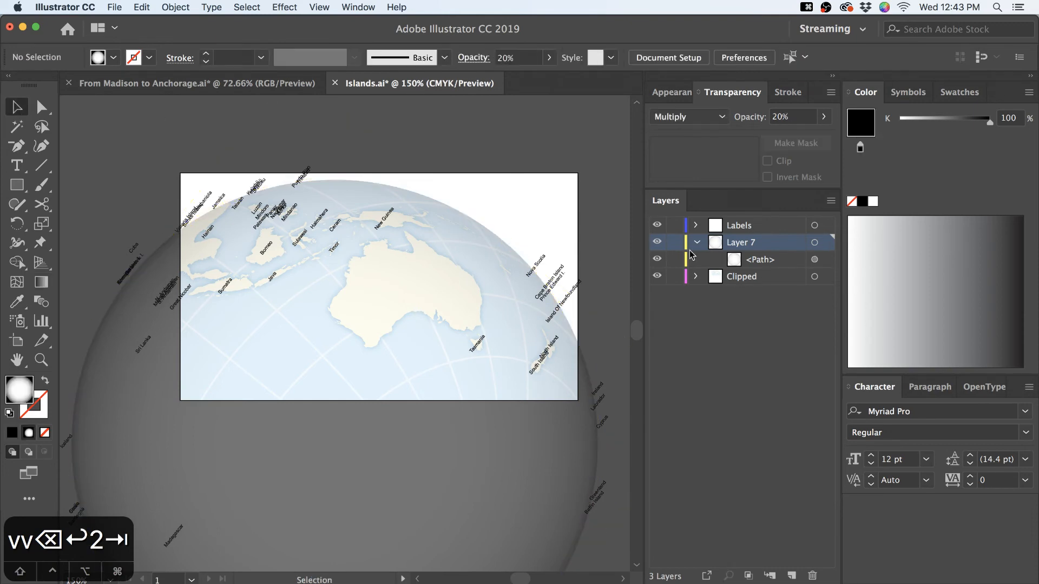
Toggle the gradient circle's visibility repeatedly to compare the globe with and without the edge shading
click(657, 259)
click(657, 260)
click(656, 260)
click(657, 261)
click(657, 262)
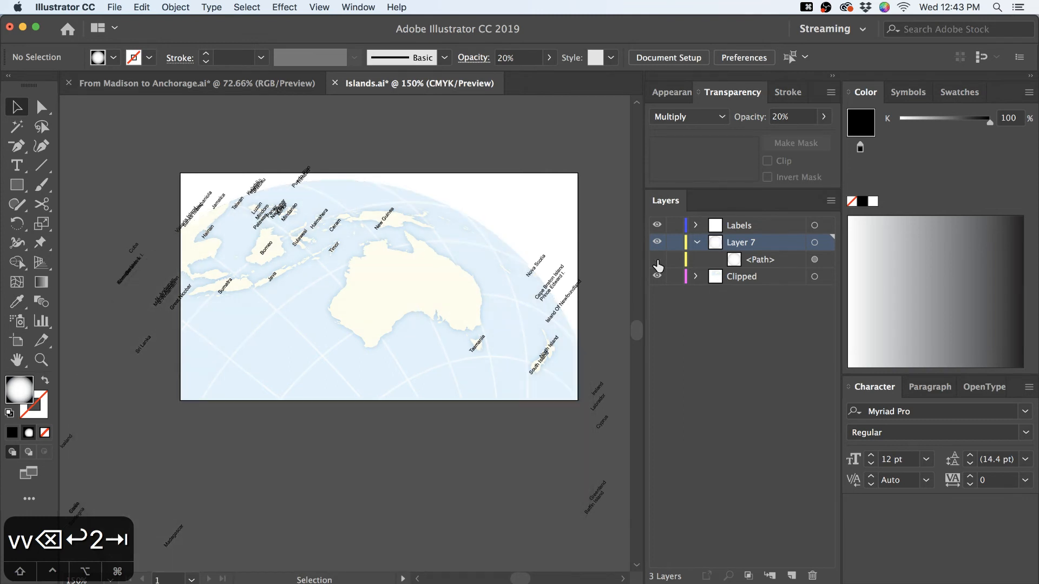
click(656, 261)
Move the gradient circle from Layer 7 into the Gradient sublayer of the Clipped layer and deselect everything
click(696, 277)
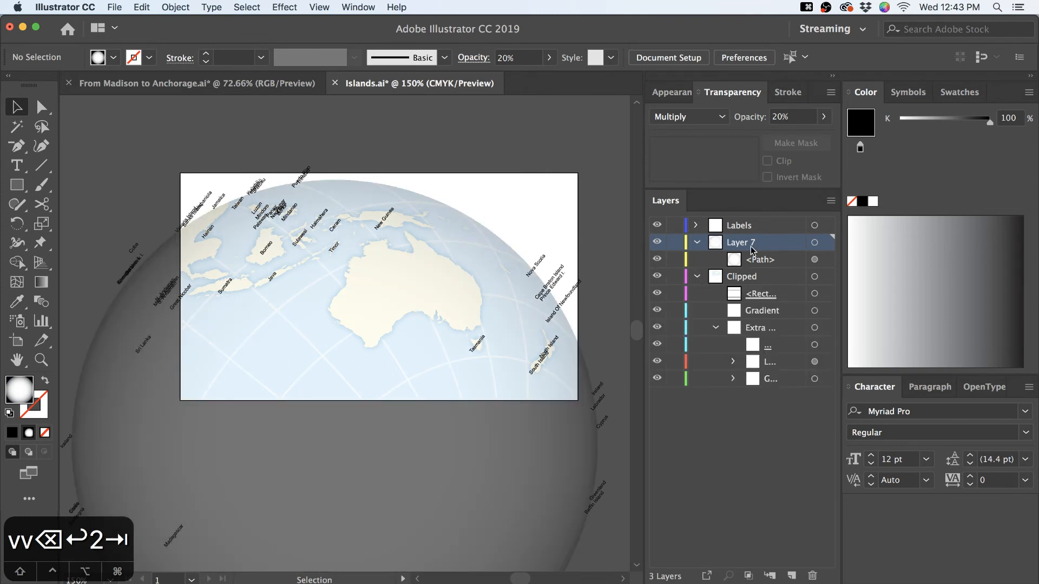
click(826, 260)
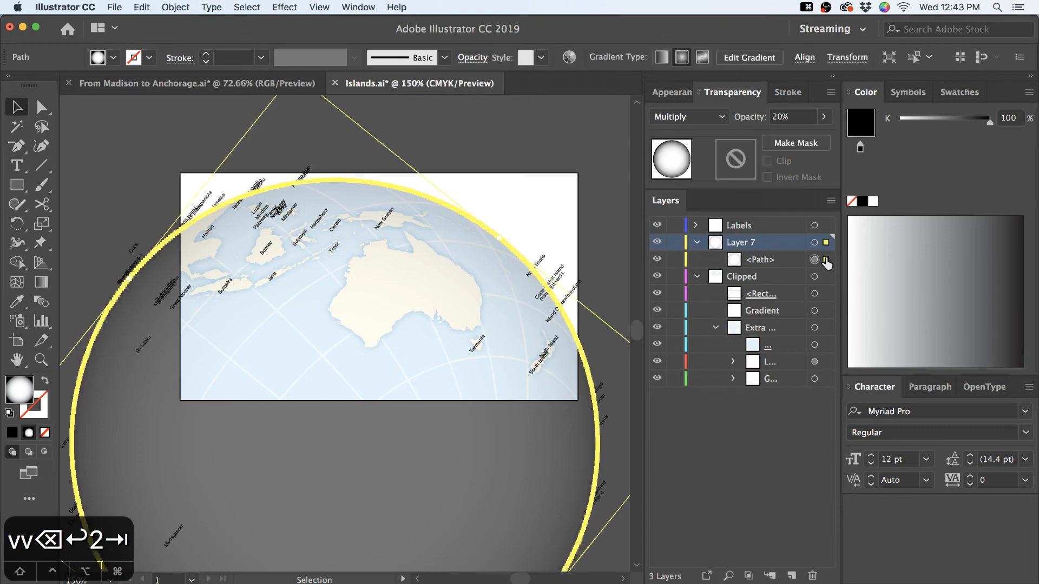
drag(826, 261, 825, 309)
click(766, 247)
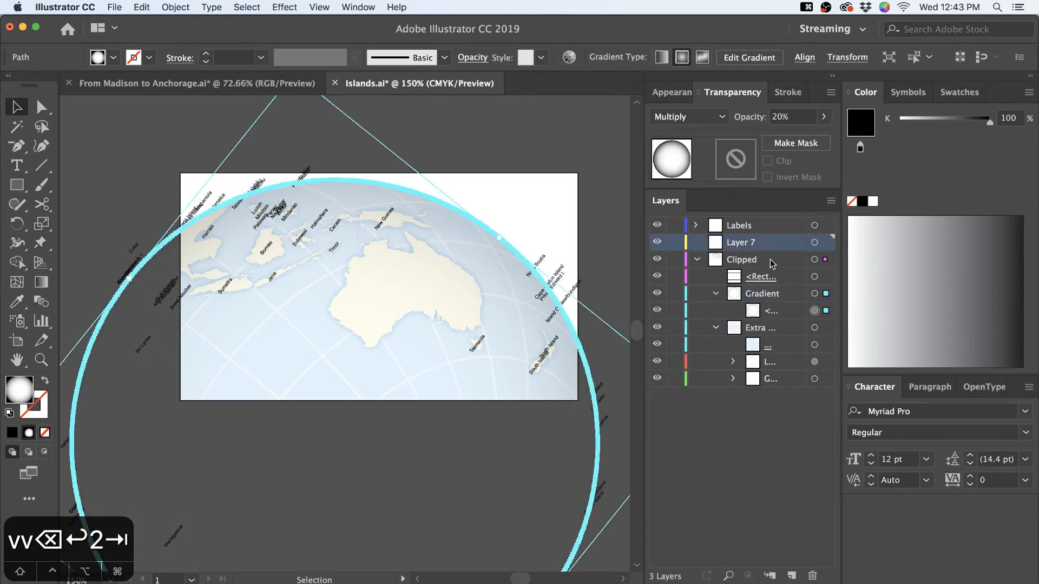
key(v)
click(594, 169)
drag(550, 164, 569, 195)
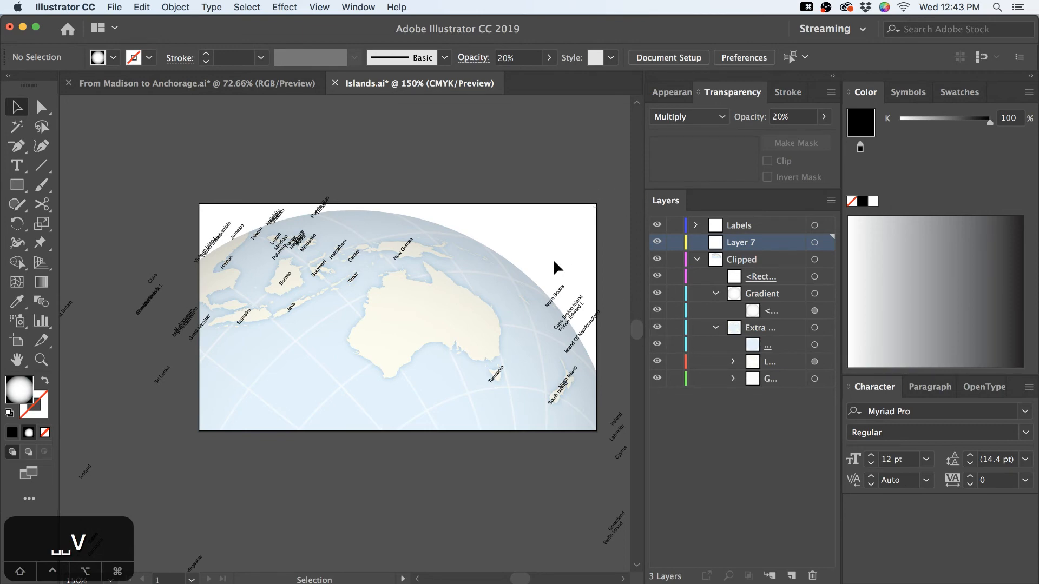
click(722, 442)
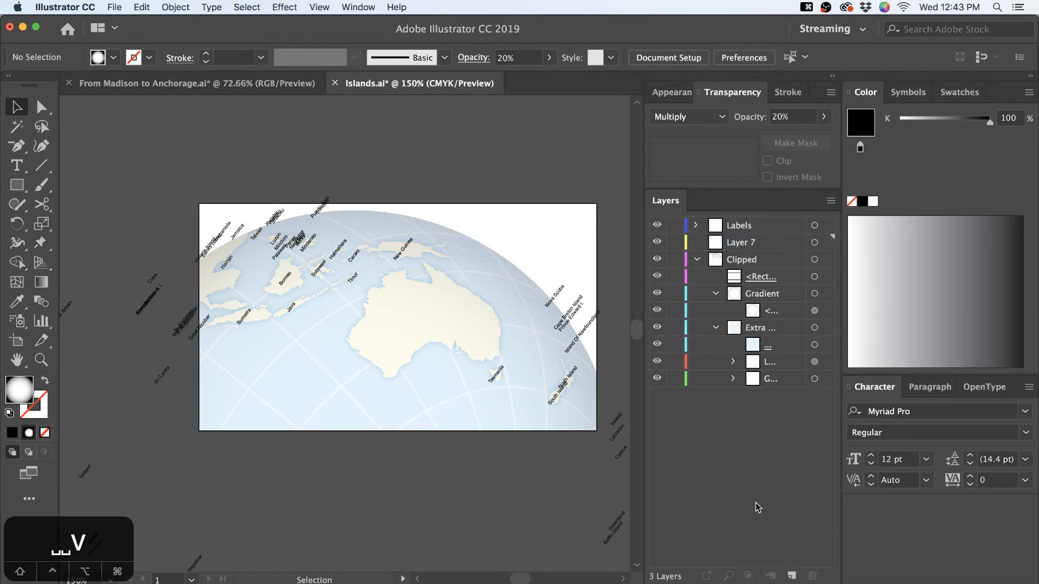
Hide the selection edges and set up an Outer Glow in Multiply mode with a 9 pt blur on the Extra sublayer of Clipped
click(814, 329)
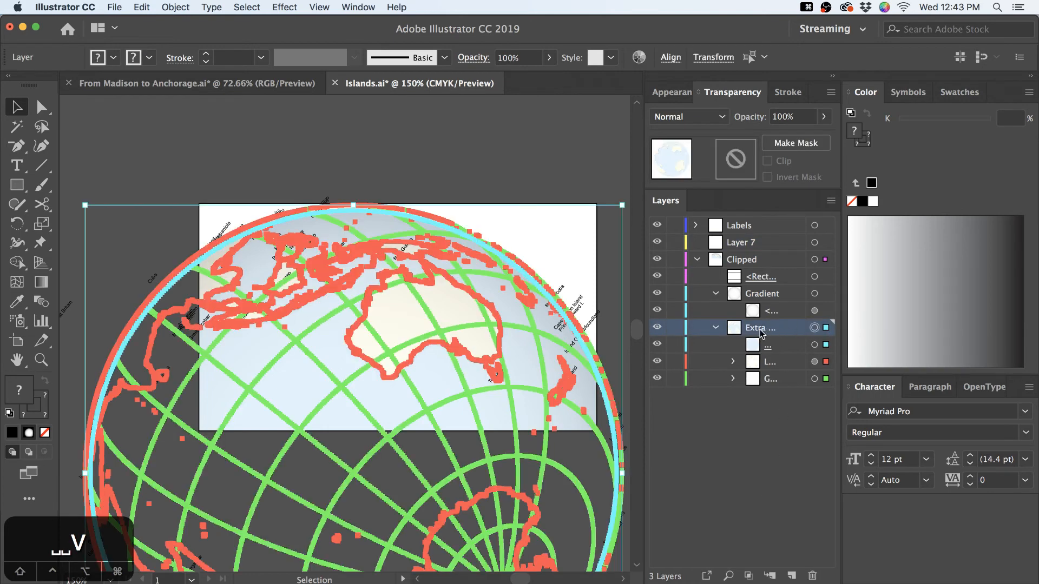
key(super+h)
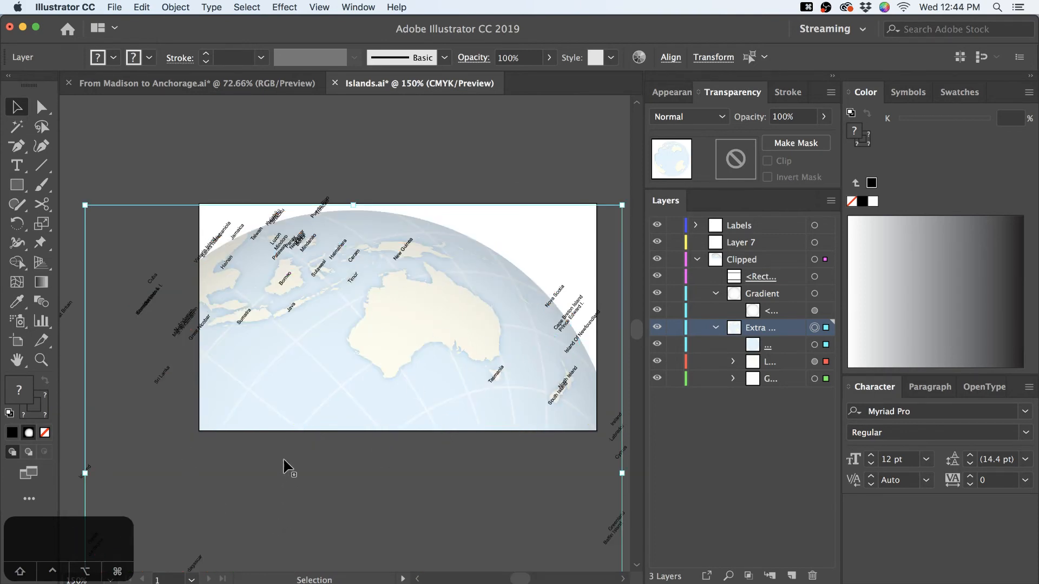
click(285, 7)
mouse_move(319, 7)
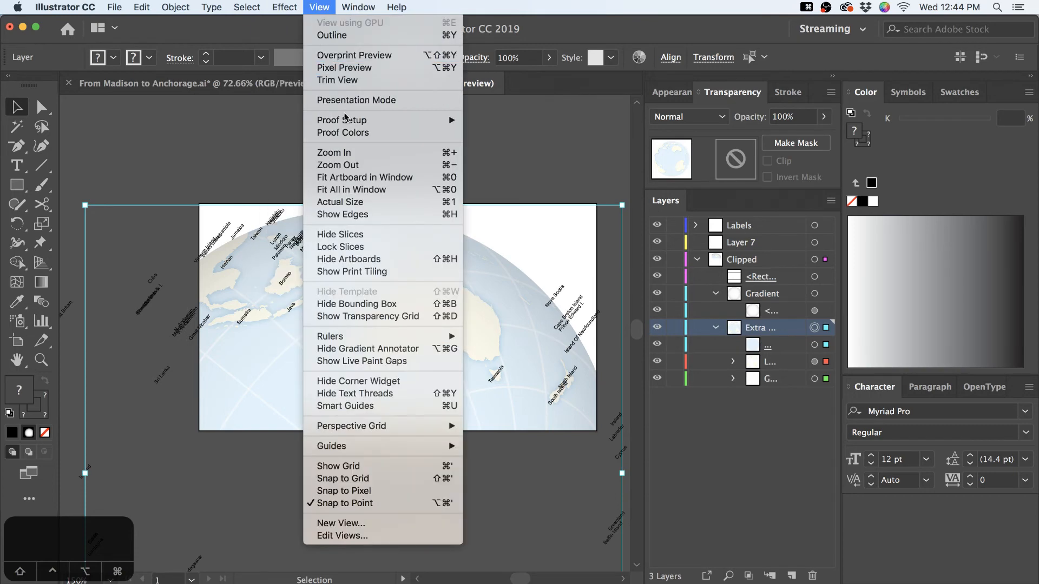
mouse_move(285, 7)
mouse_move(301, 173)
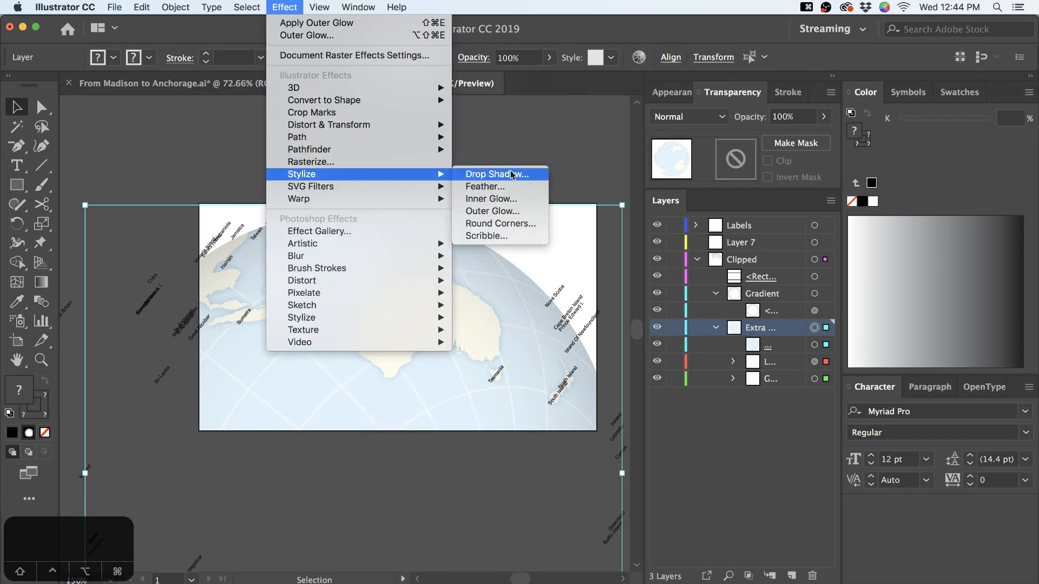
click(502, 211)
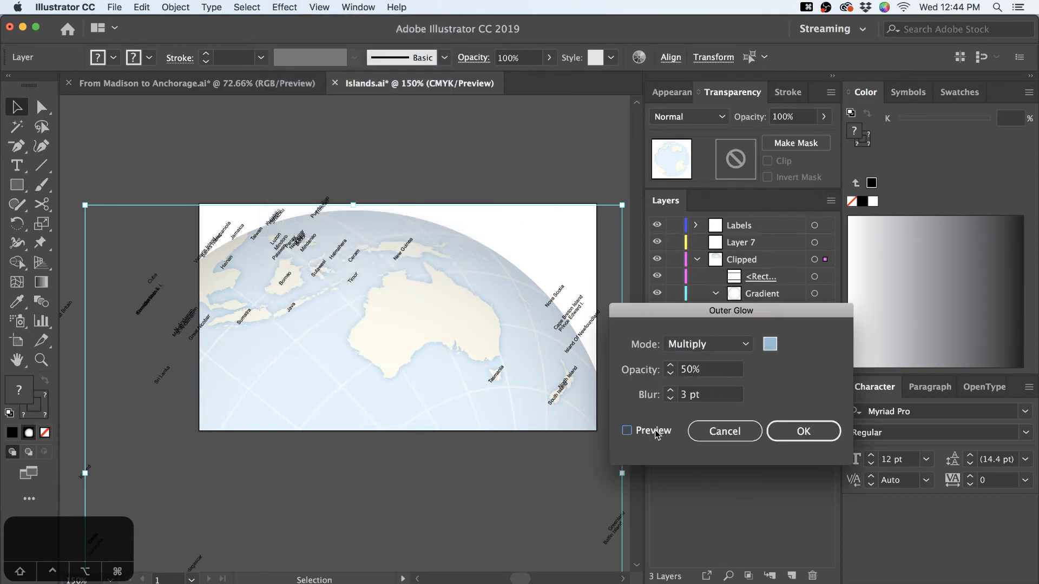
click(626, 431)
click(716, 395)
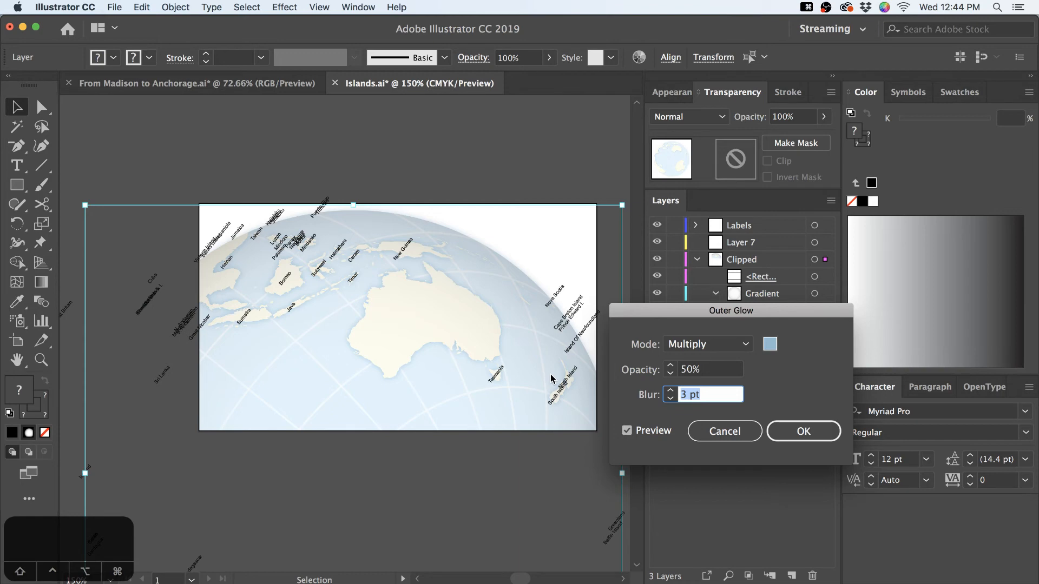
text(9)
key(Tab)
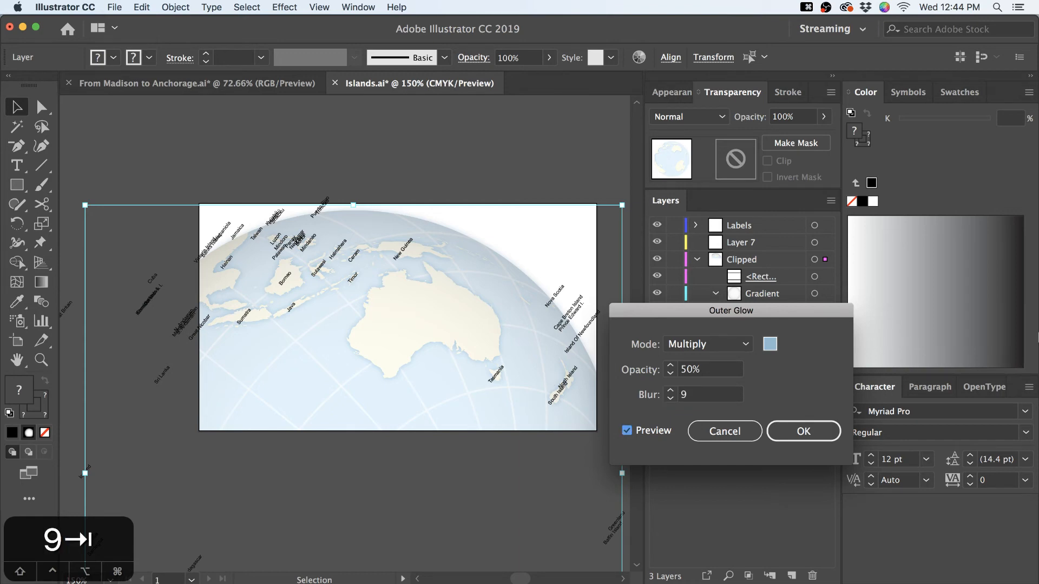
Set the Outer Glow's colour to the blue-green 8ecbd0
click(770, 344)
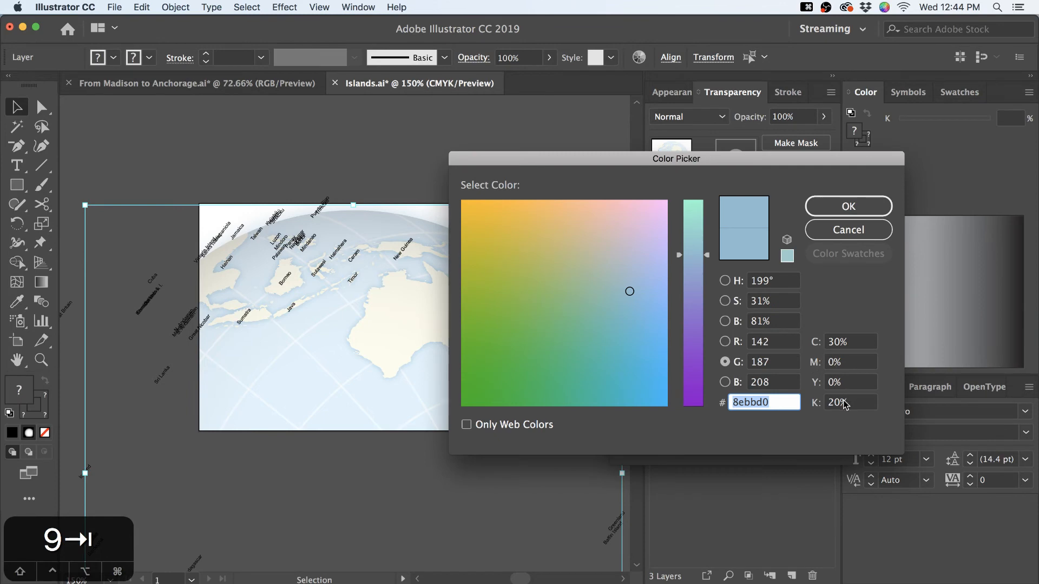
click(705, 238)
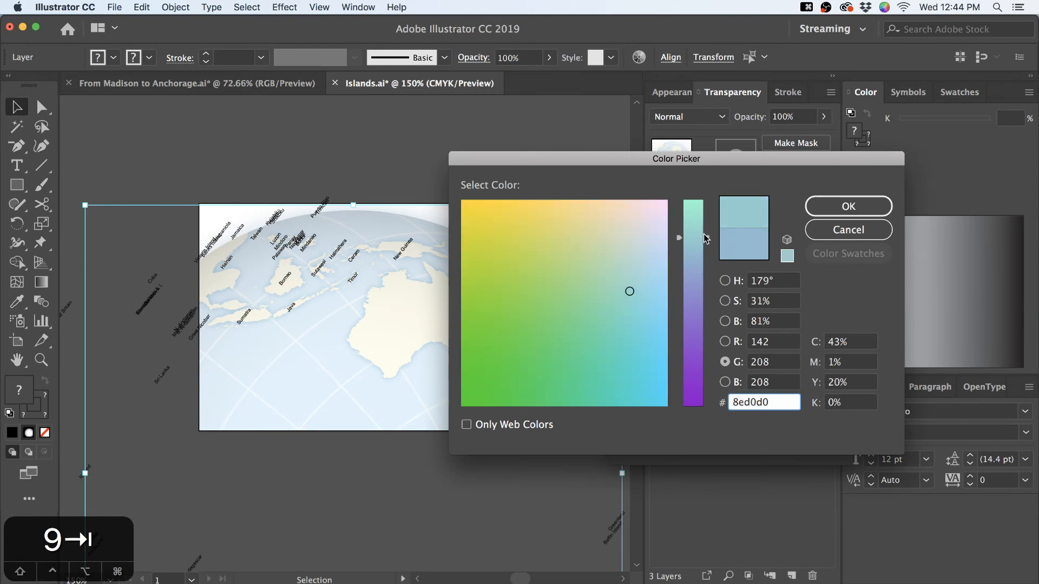
drag(705, 238, 705, 242)
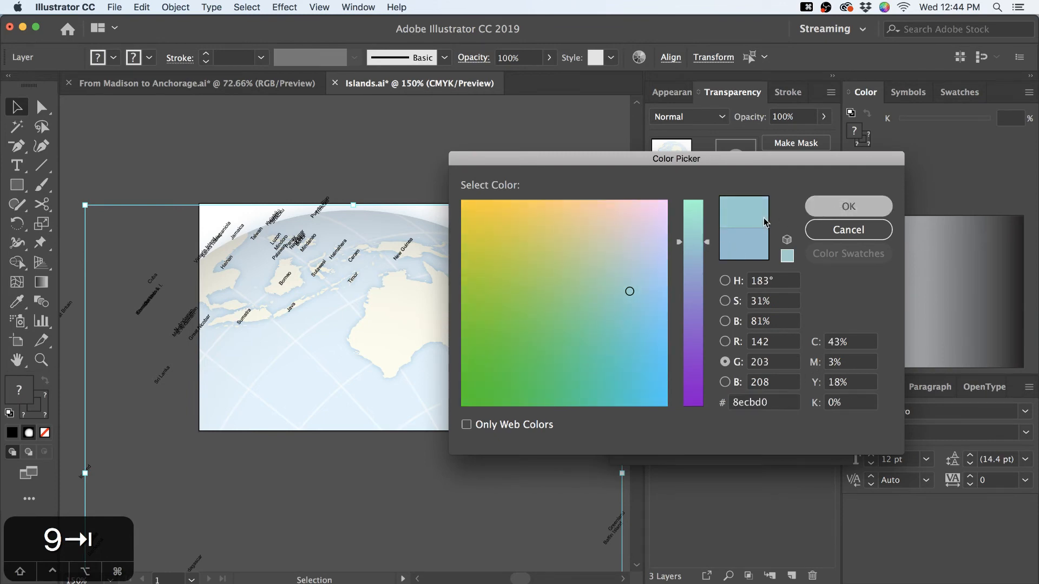
click(842, 206)
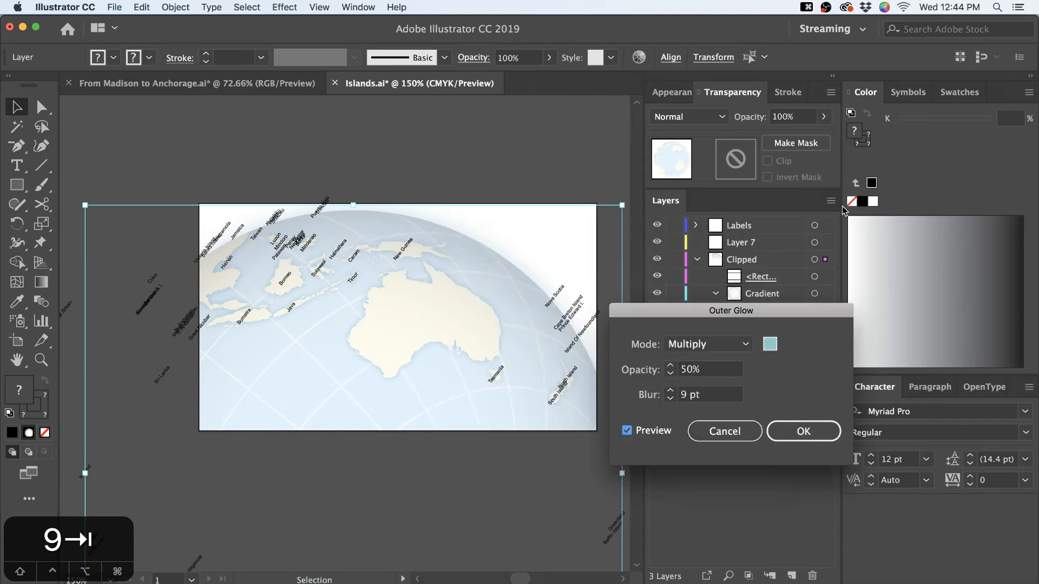
Raise the Outer Glow's opacity to 80%, apply it, inspect the globe's edge and deselect everything
drag(687, 370, 680, 369)
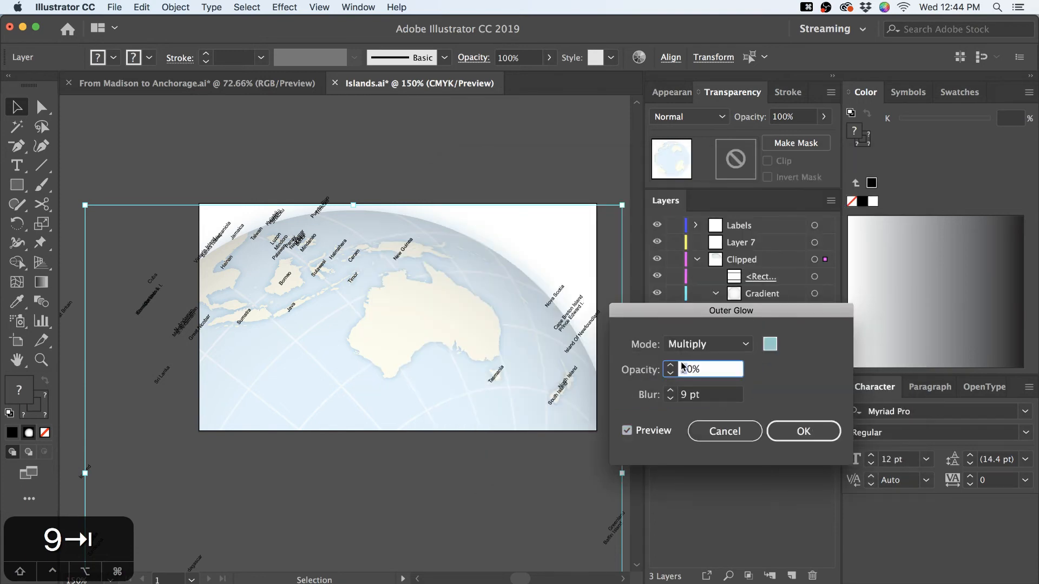
text(8)
key(Tab)
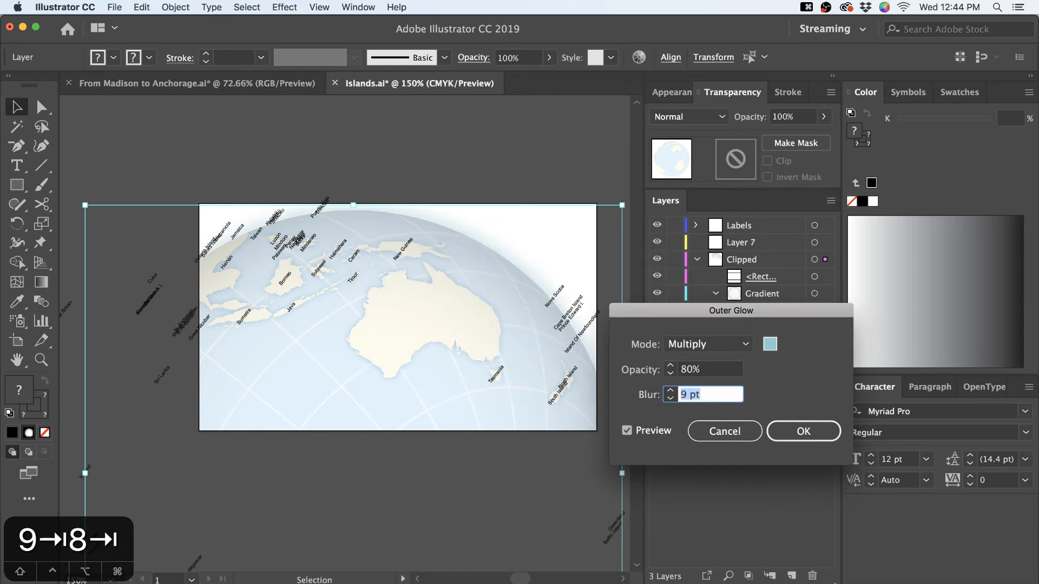
click(827, 430)
scroll(517, 238, up, 3)
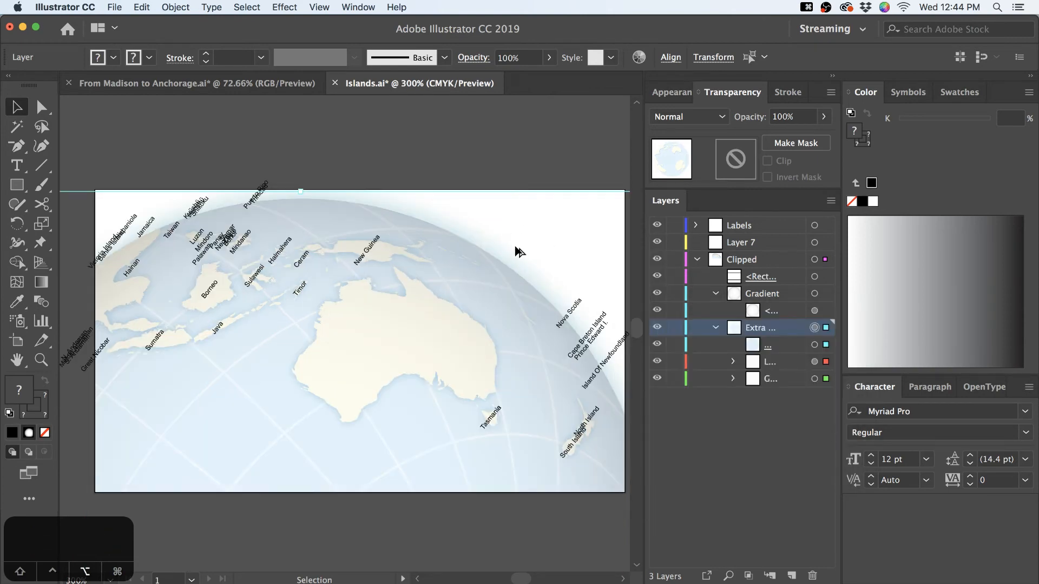
scroll(516, 252, up, 2)
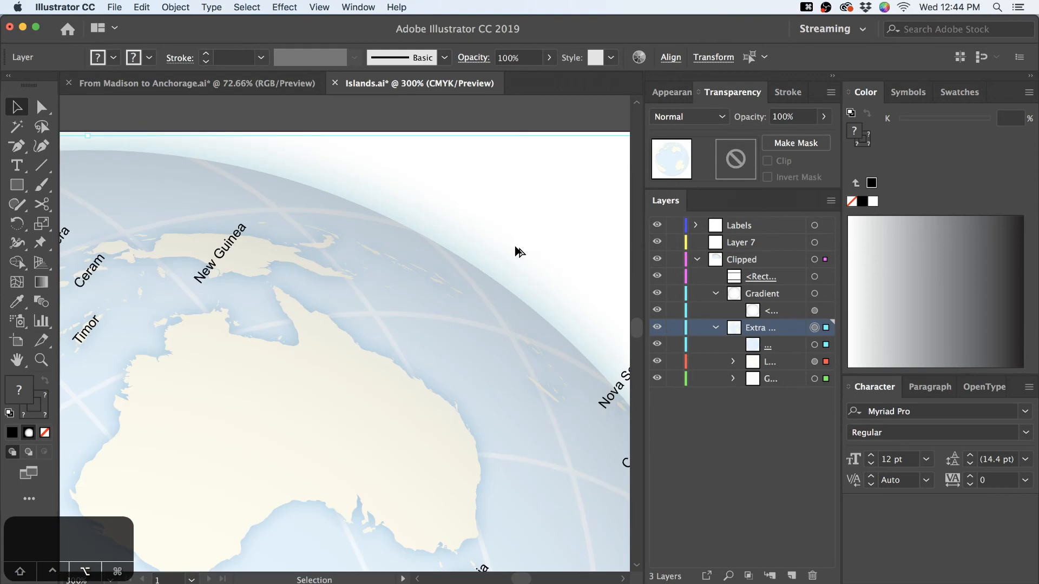
scroll(517, 251, down, 3)
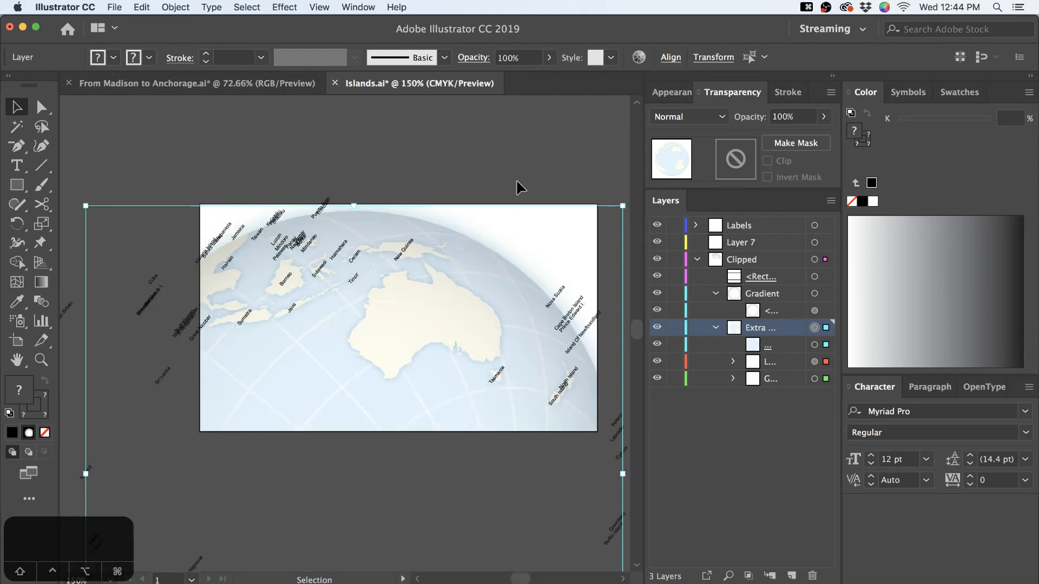
click(529, 153)
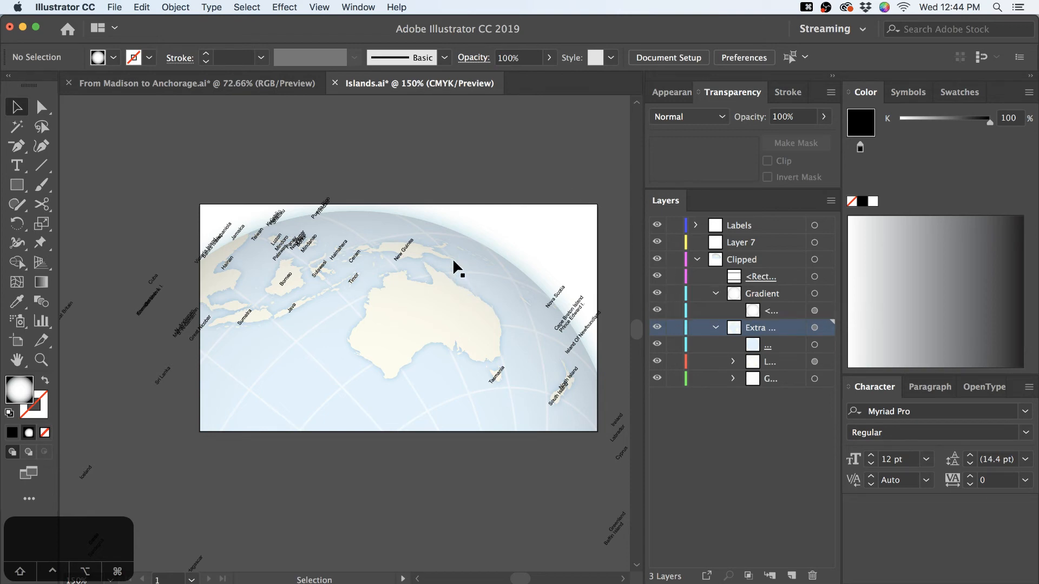
Hide the gradient circle and try an Inner Glow in Multiply mode on the clipping path of the Extra sublayer
click(657, 310)
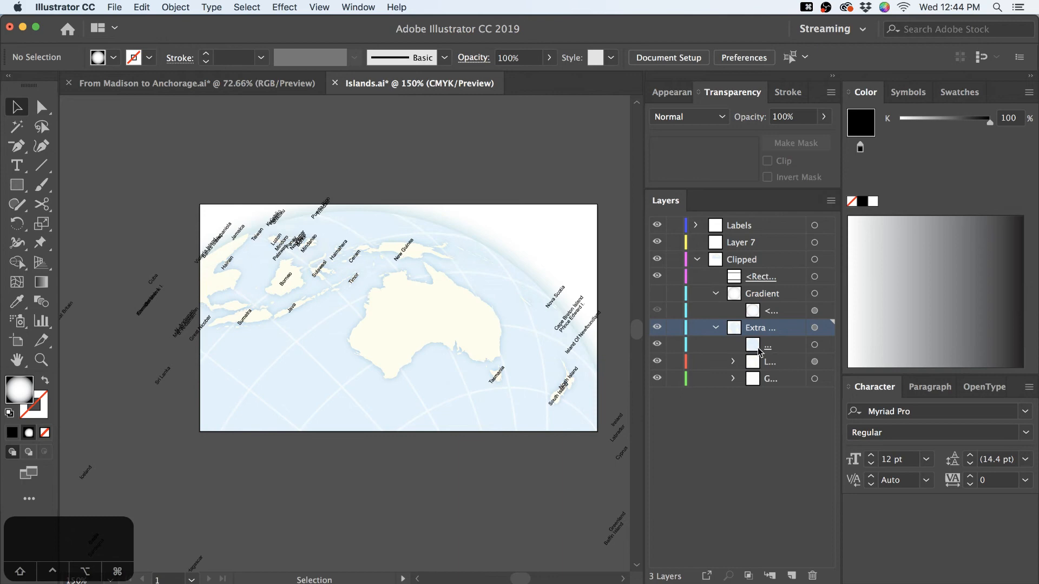
click(814, 344)
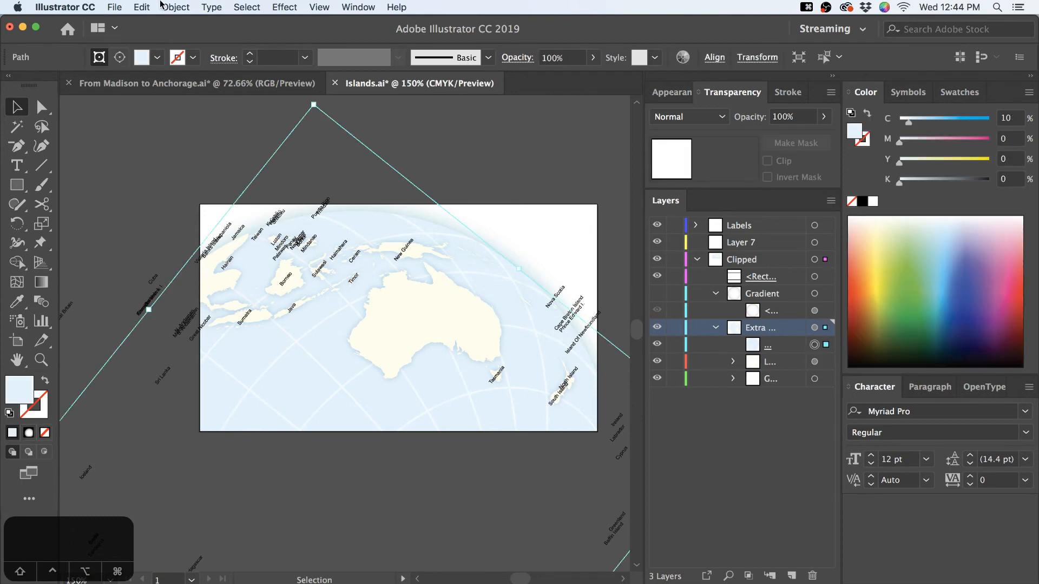
click(246, 7)
mouse_move(351, 173)
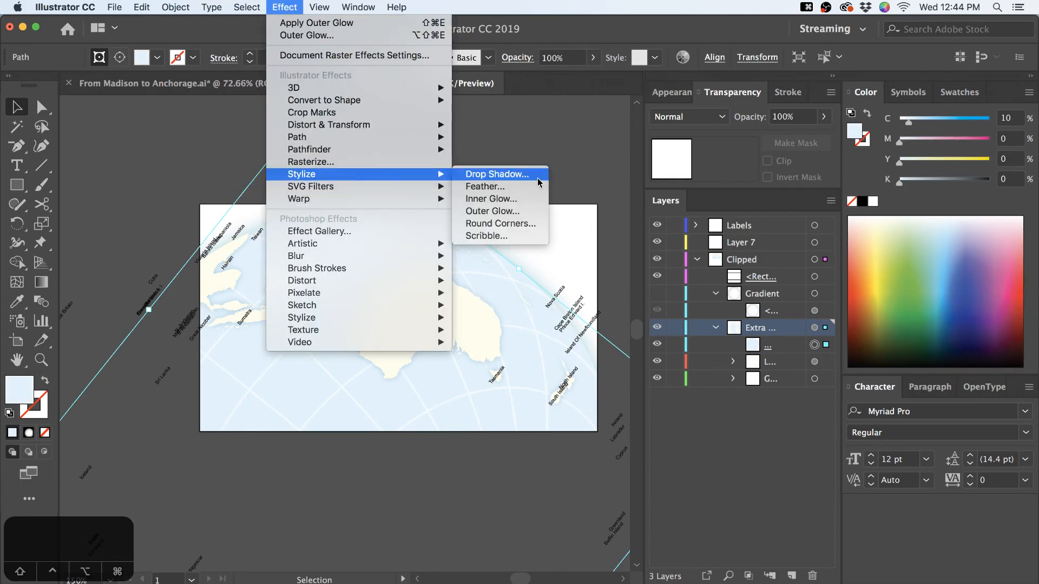
click(525, 202)
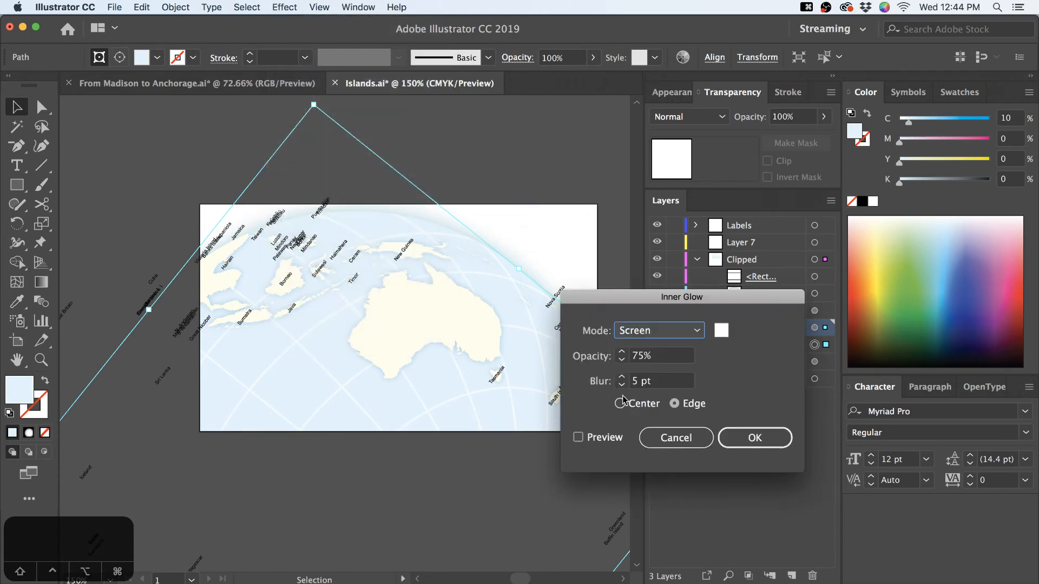
click(635, 331)
click(650, 51)
Set the Inner Glow's colour to a mid grey, preview it and close the effect settings
click(721, 331)
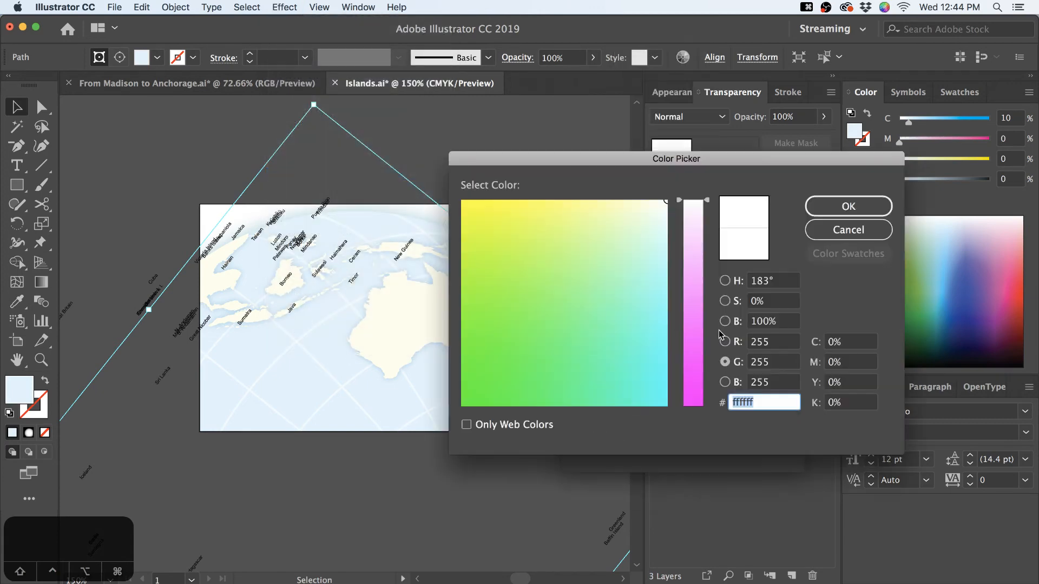
click(829, 404)
text(5)
key(Tab)
click(833, 206)
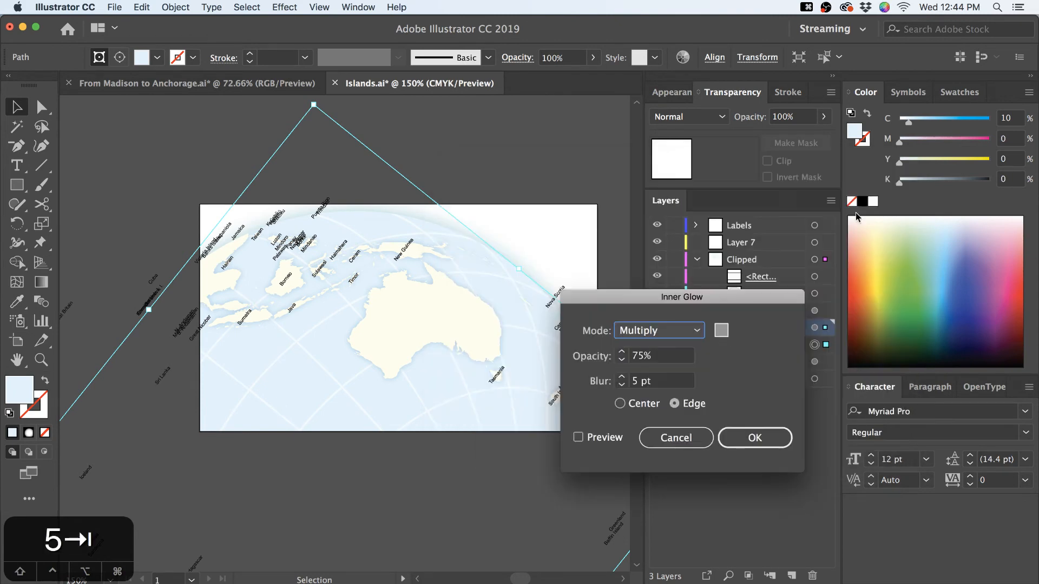
click(620, 437)
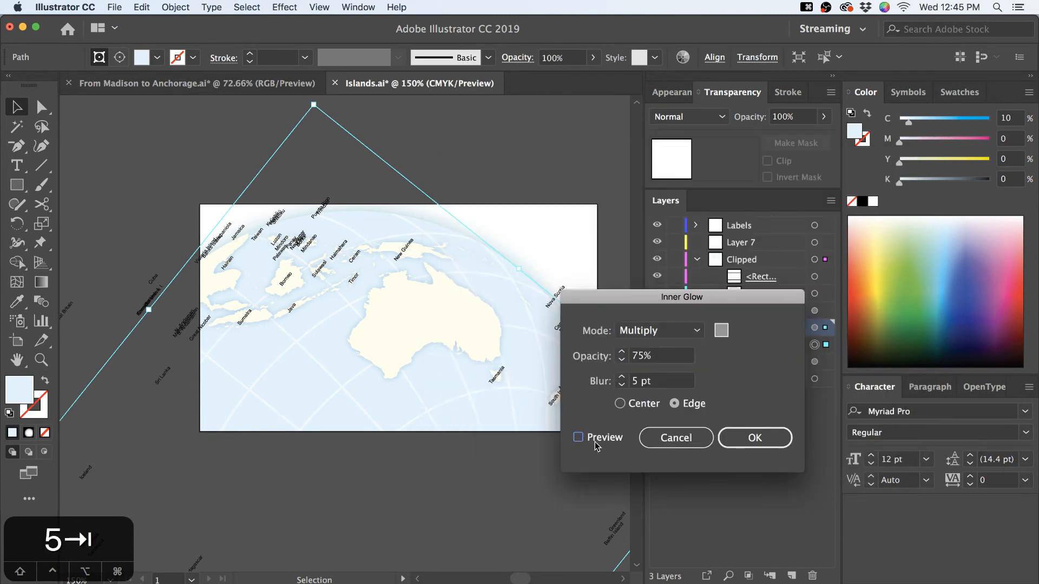
click(595, 444)
drag(673, 443, 744, 436)
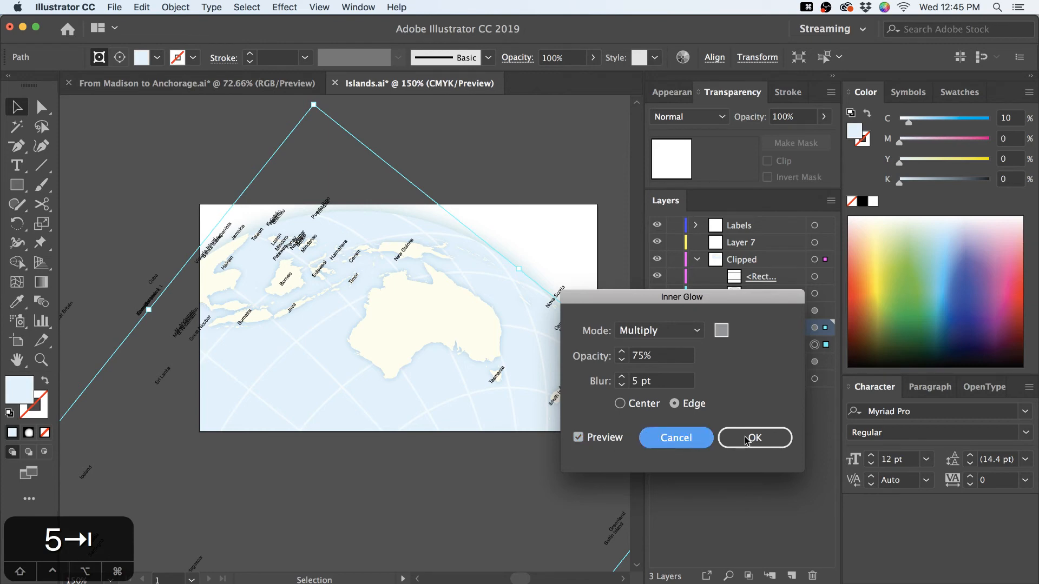
click(746, 439)
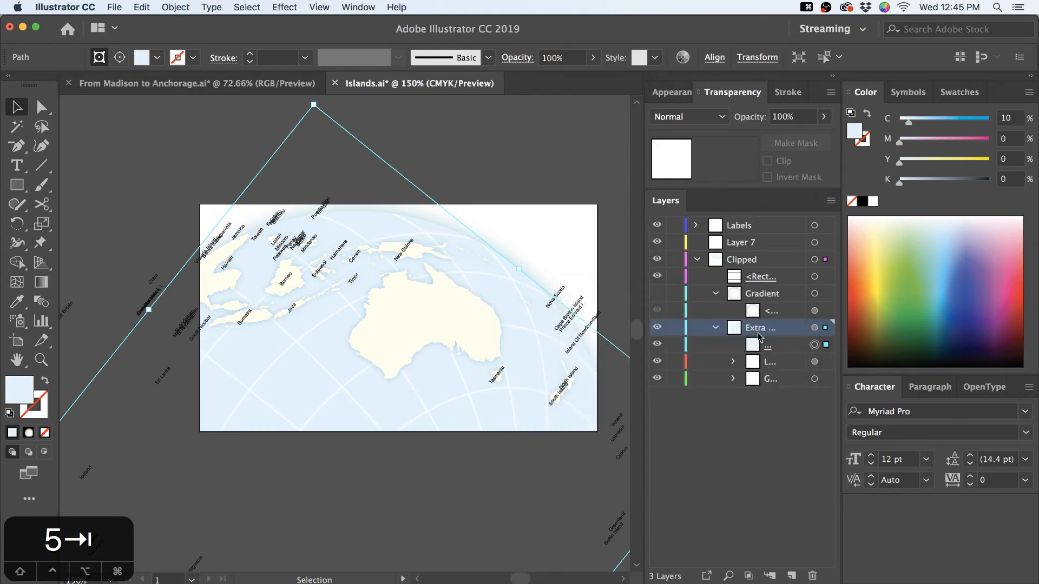
Check the clipping path's appearance attributes, deselect it and show the gradient circle again
click(672, 92)
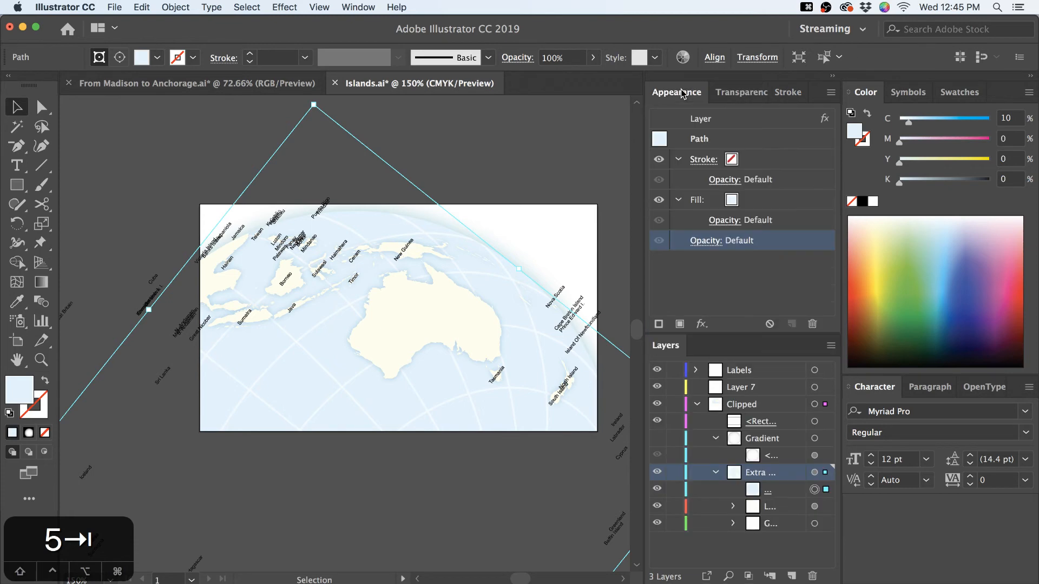
click(576, 154)
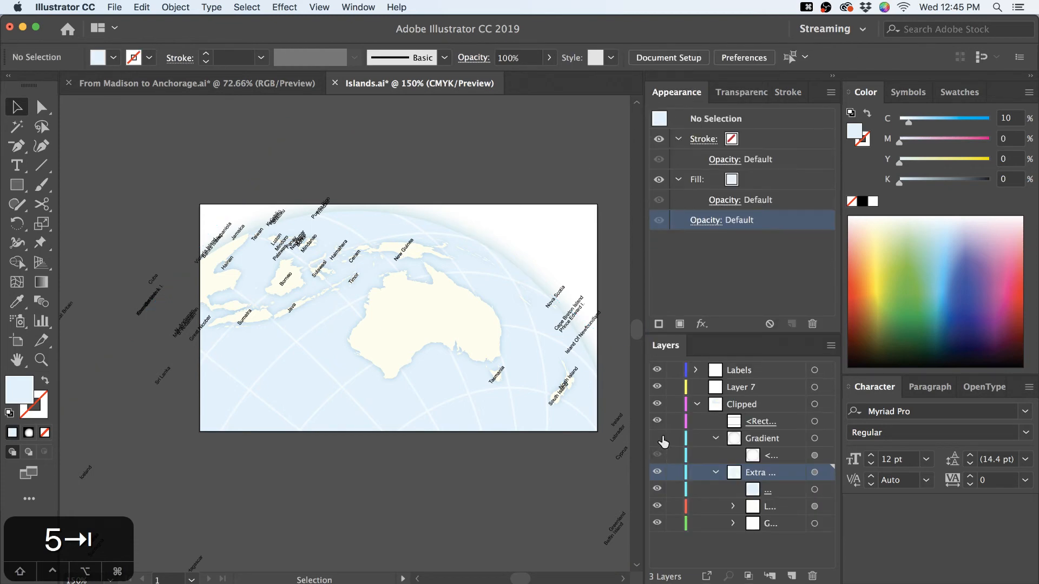
click(657, 455)
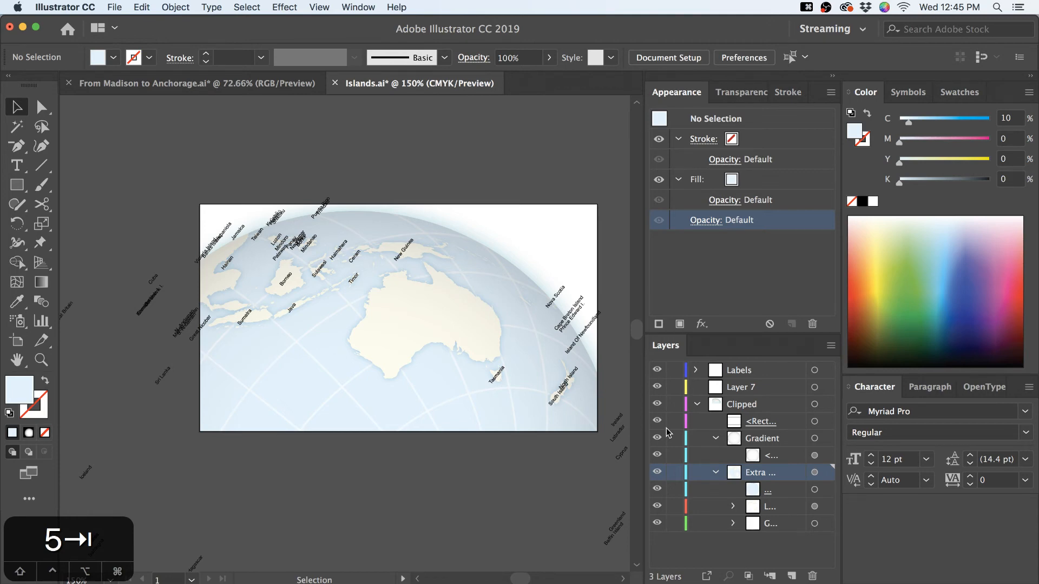
Collapse and lock the Clipped layer, and hide the Labels layer
drag(496, 343, 512, 376)
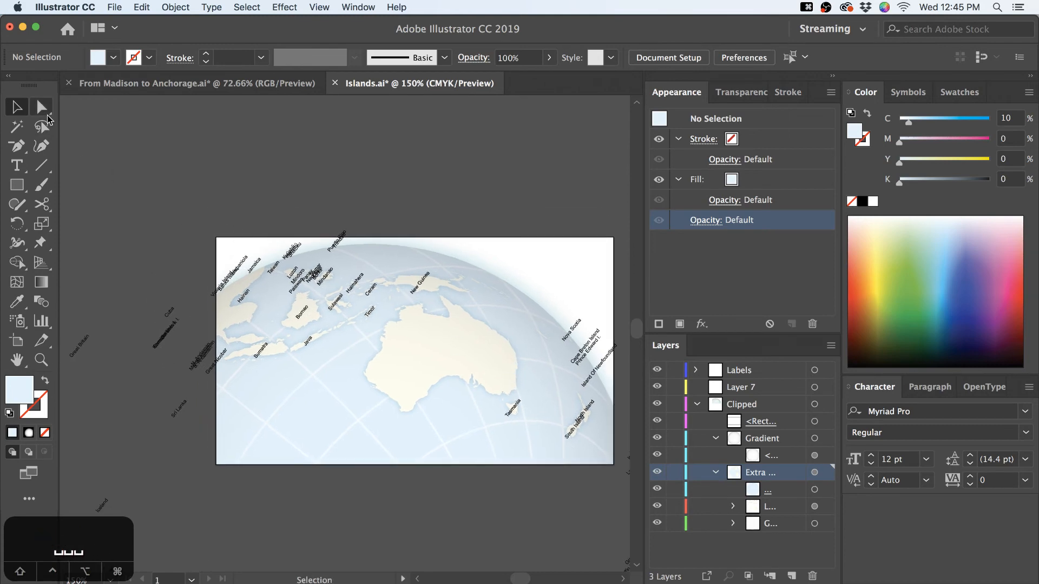
click(46, 111)
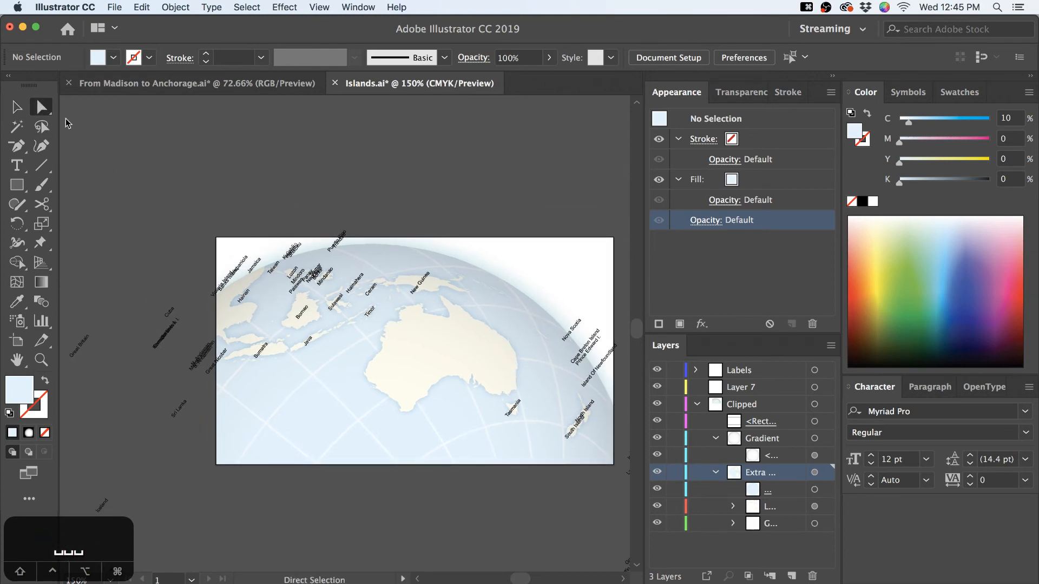
click(717, 438)
click(716, 455)
click(697, 404)
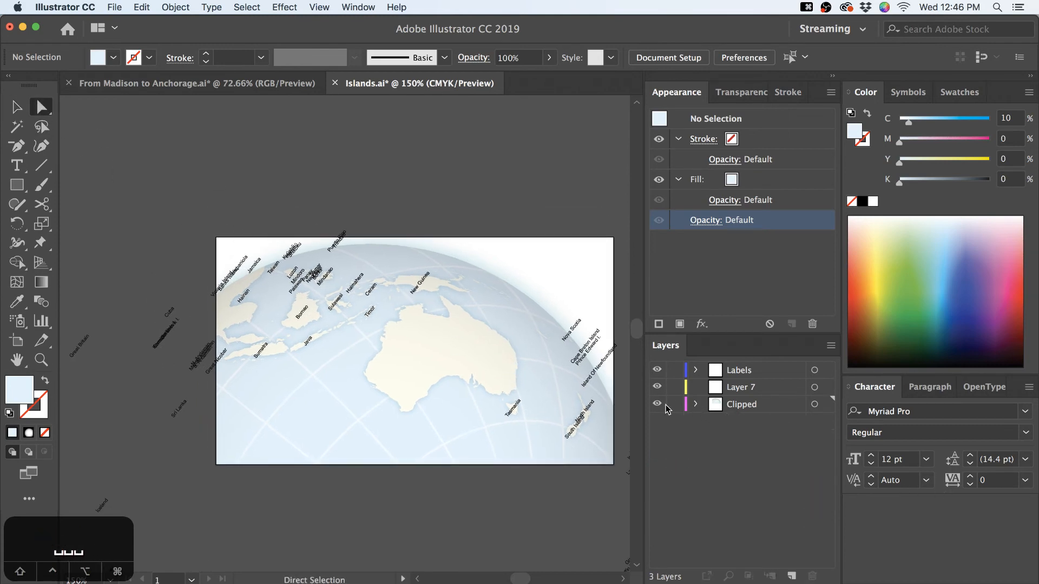
click(674, 404)
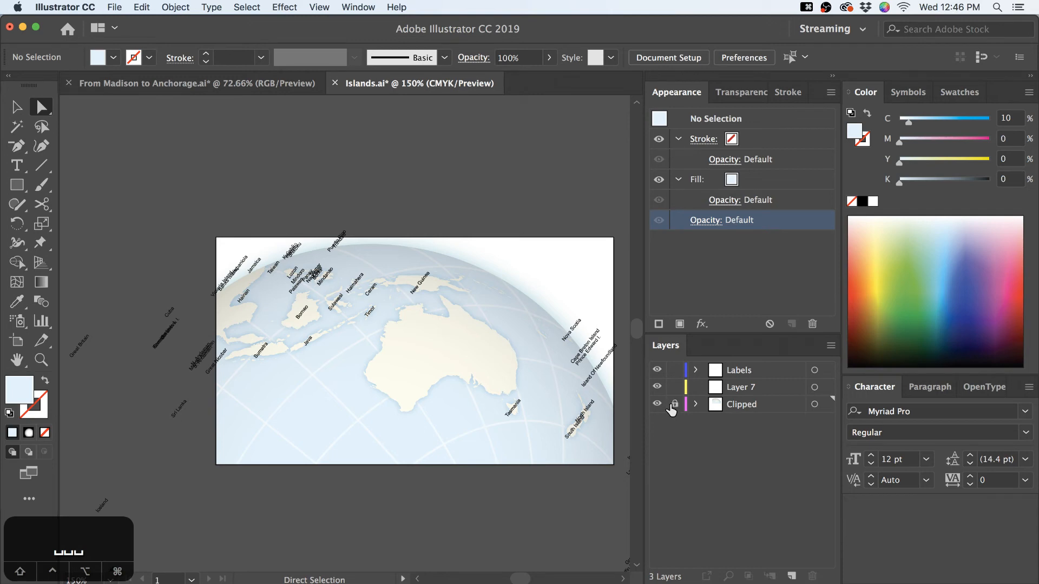
click(658, 370)
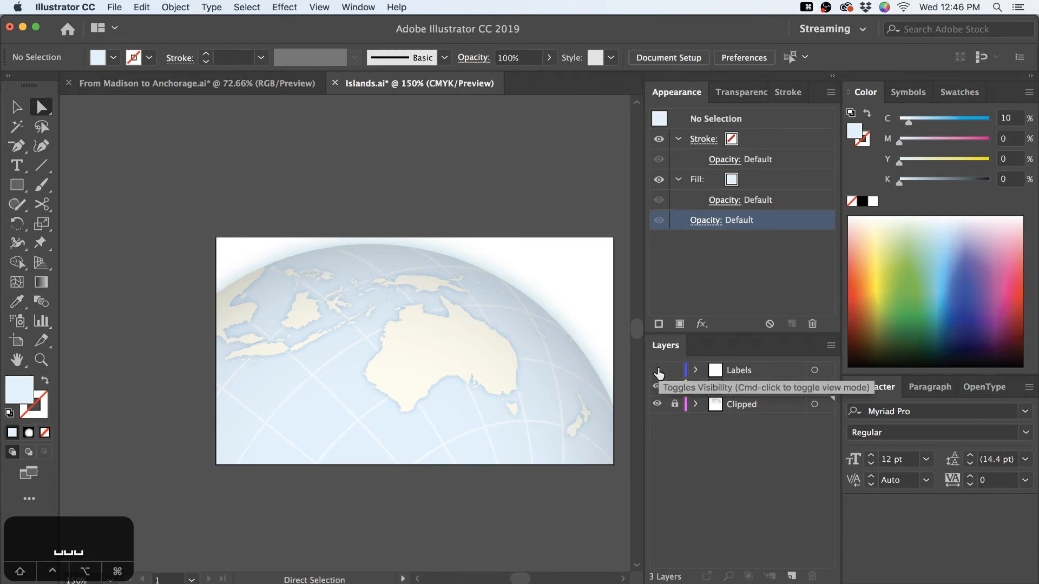
click(757, 370)
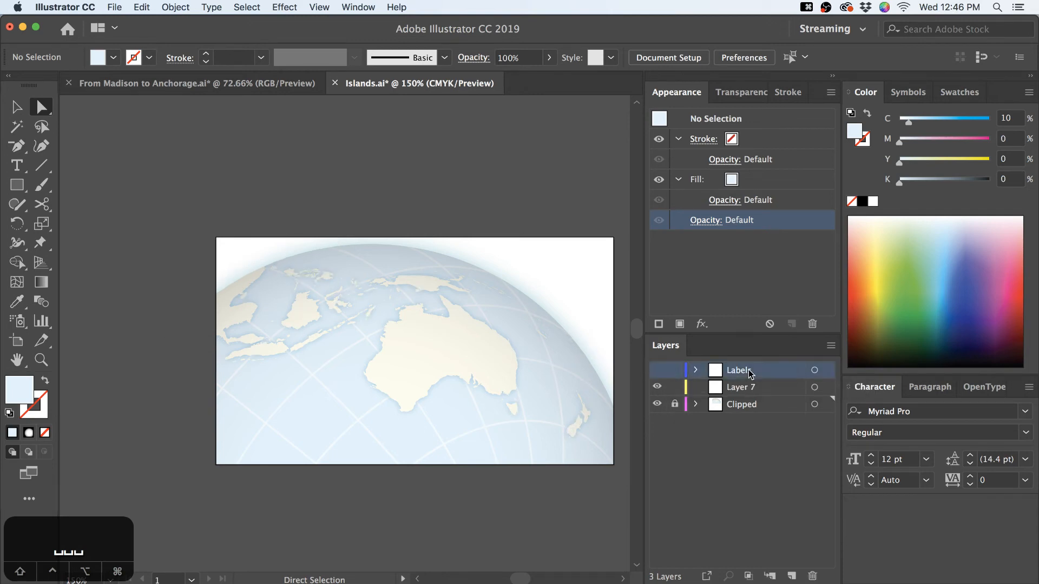
Add a new layer above the Labels layer
click(796, 577)
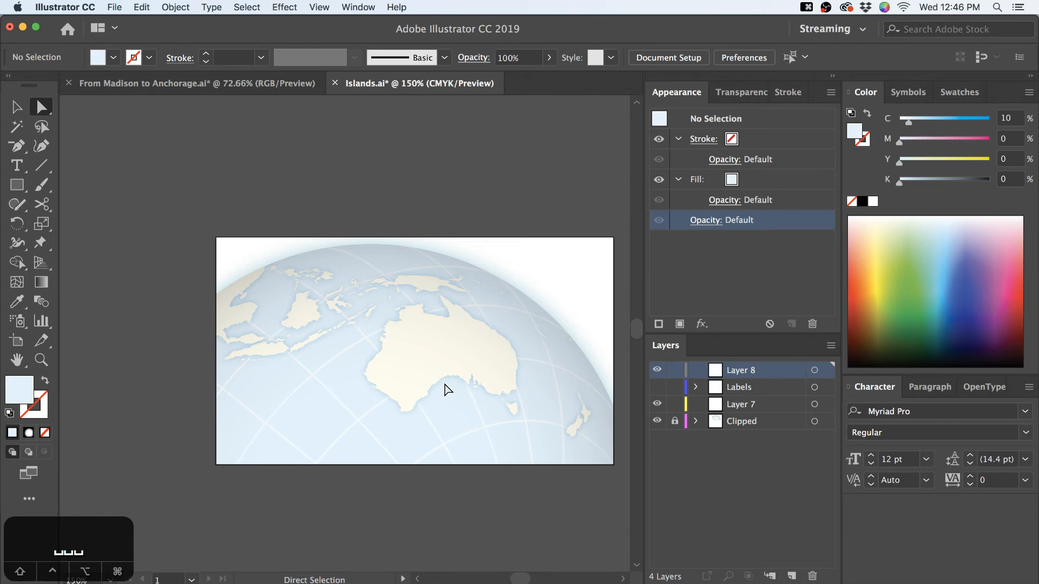
scroll(447, 389, up, 1)
scroll(448, 390, up, 1)
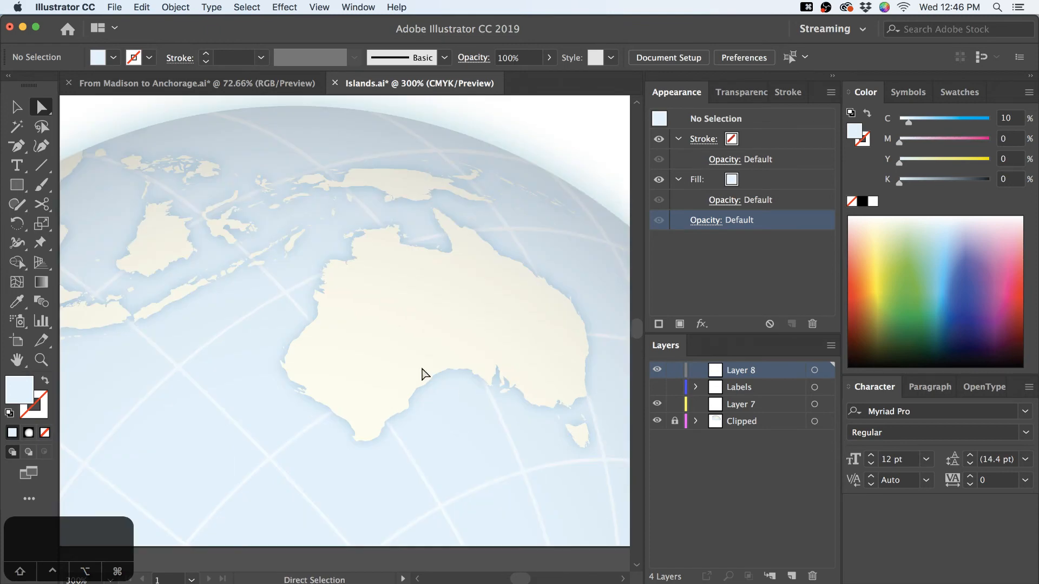
mouse_move(274, 315)
mouse_down()
mouse_move(388, 325)
mouse_move(290, 371)
mouse_move(325, 371)
mouse_move(151, 303)
mouse_move(255, 317)
mouse_up()
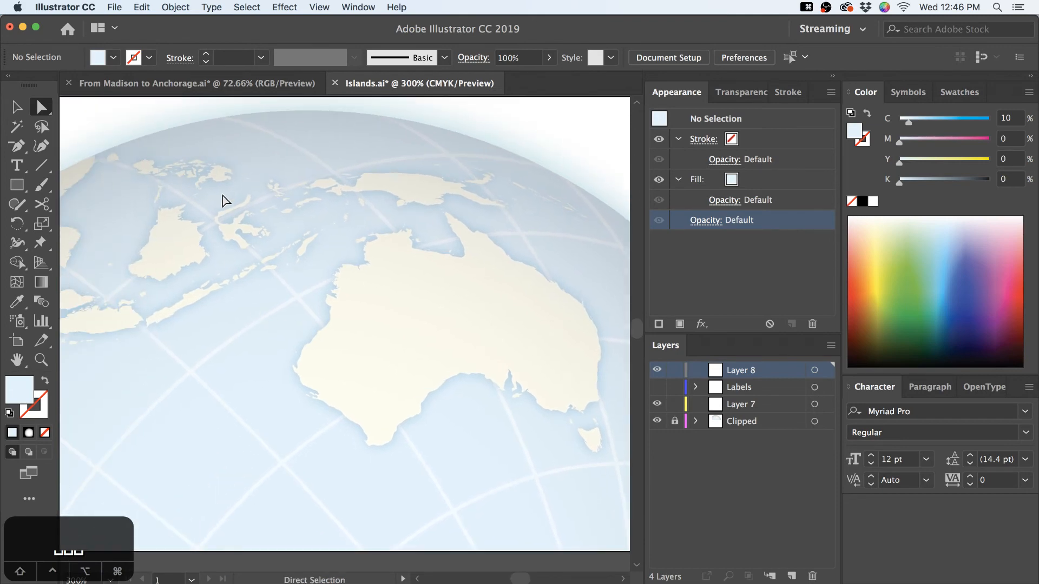
drag(244, 201, 359, 202)
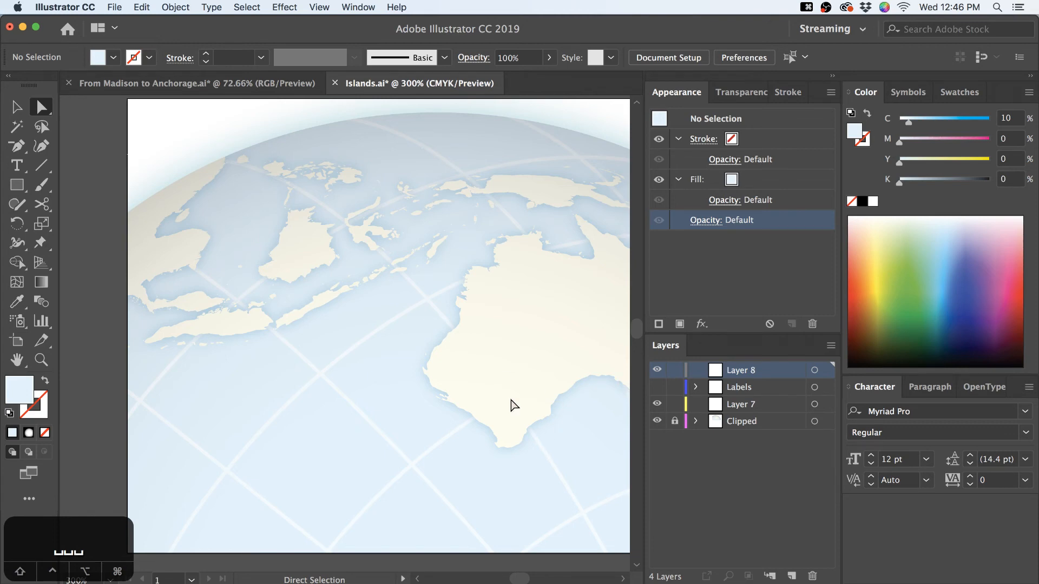
key(space)
drag(505, 343, 407, 351)
scroll(294, 225, down, 3)
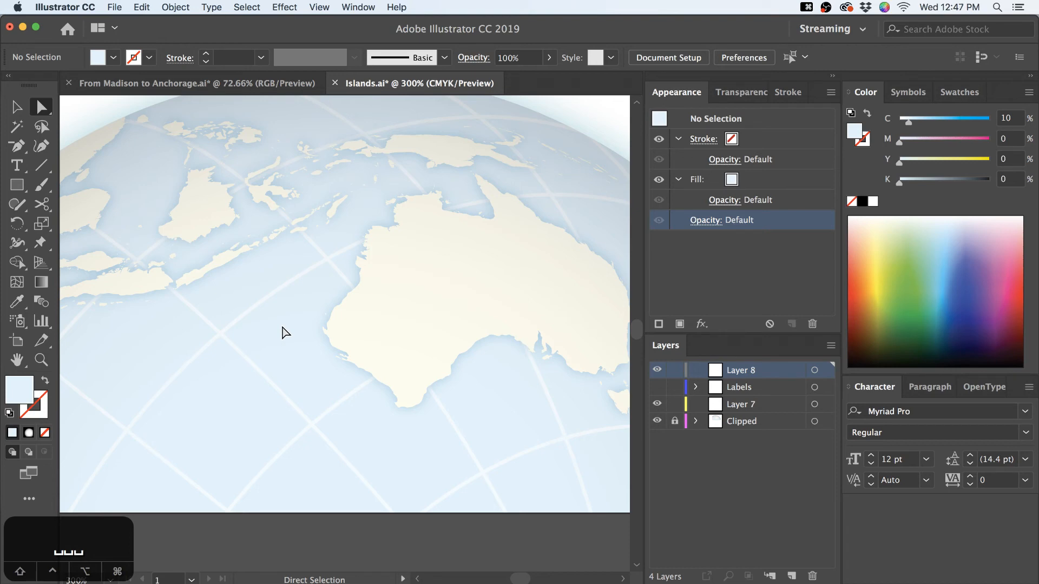
key(super+minus)
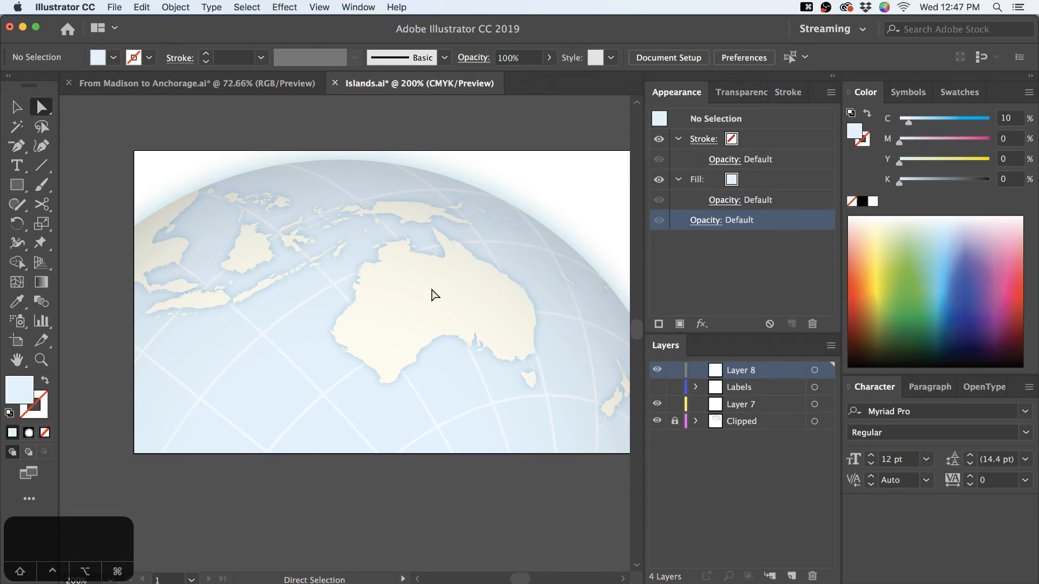
Switch to Chrome to review the shaded globe maps in the airline mapping article, and return to Illustrator
key(super+Tab)
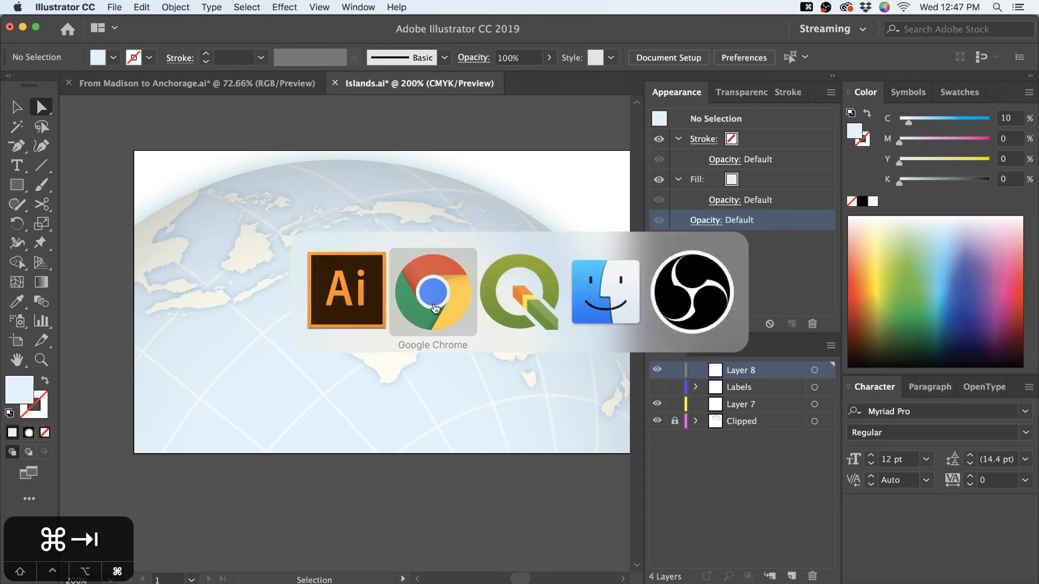
scroll(594, 415, down, 5)
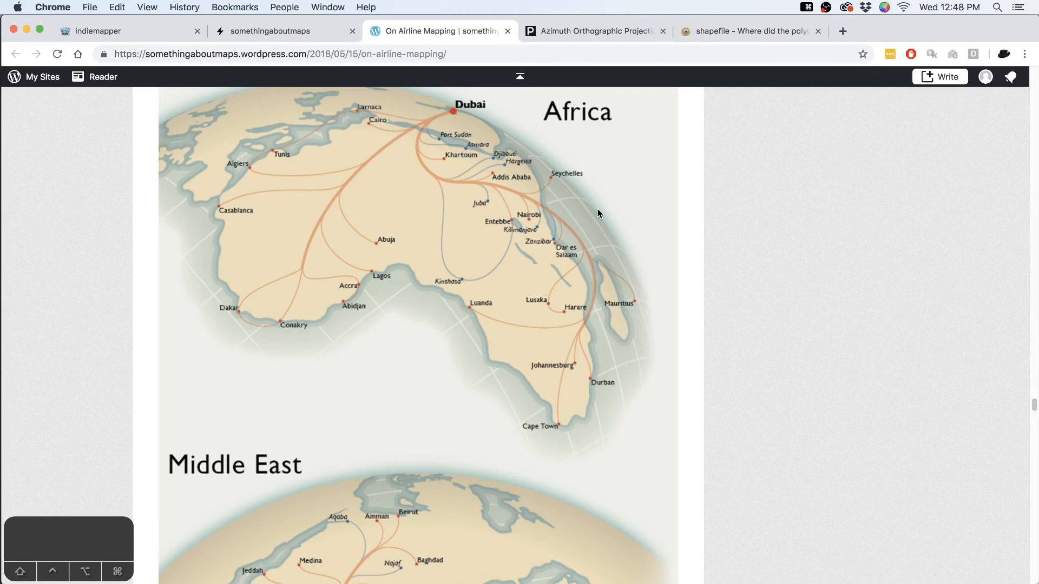
key(super+Tab)
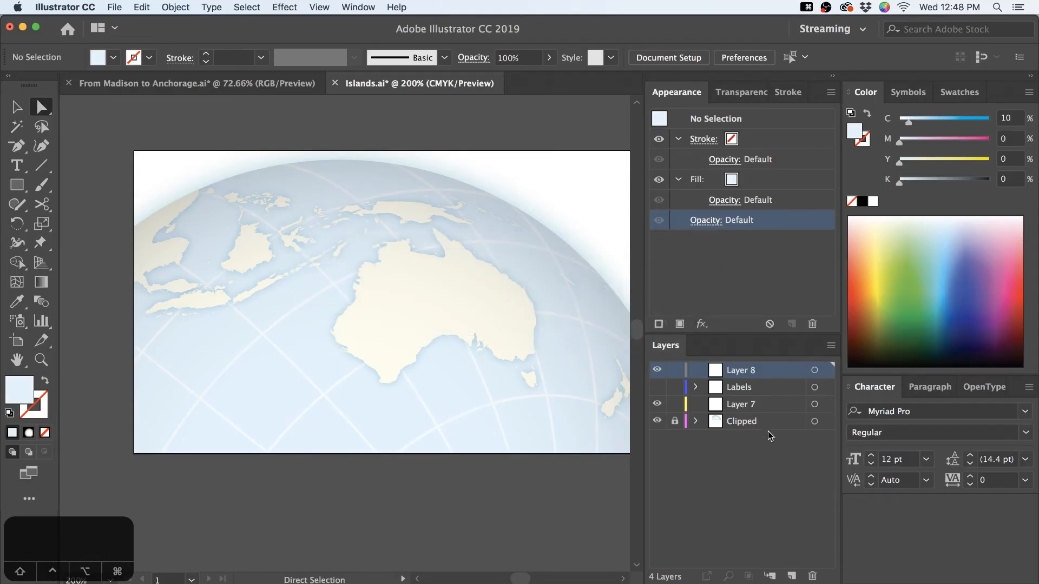
Unlock and expand the Clipped layer and compare the globe with the Extra sublayer's Outer Glow off and on
click(675, 421)
click(696, 422)
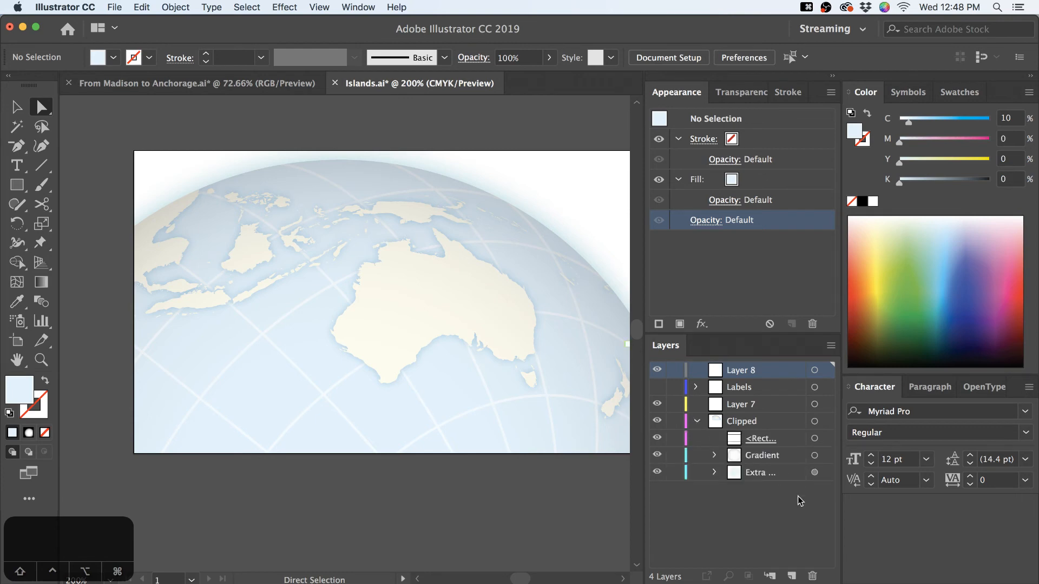
click(814, 473)
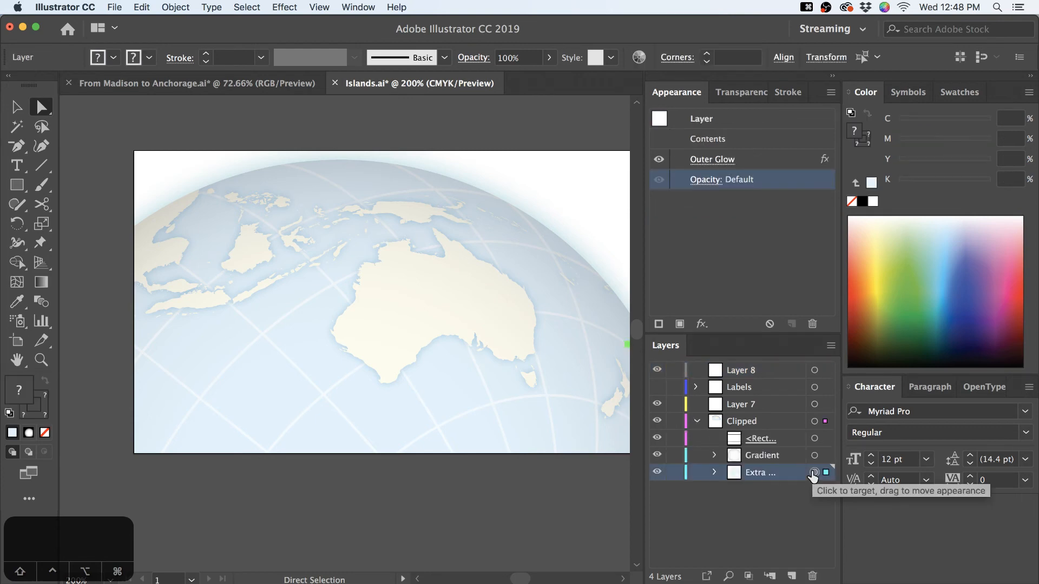
click(660, 160)
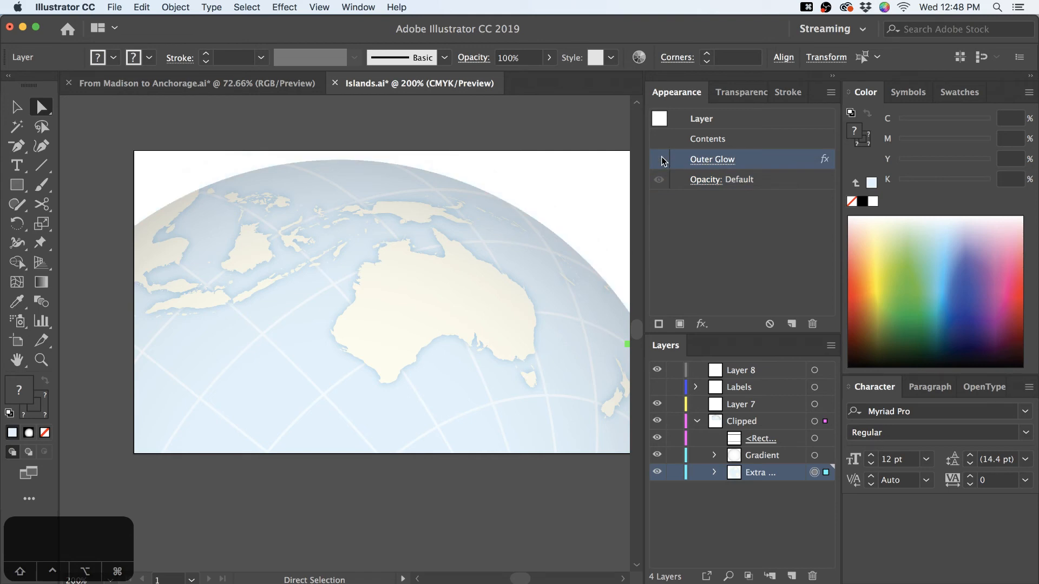
click(660, 159)
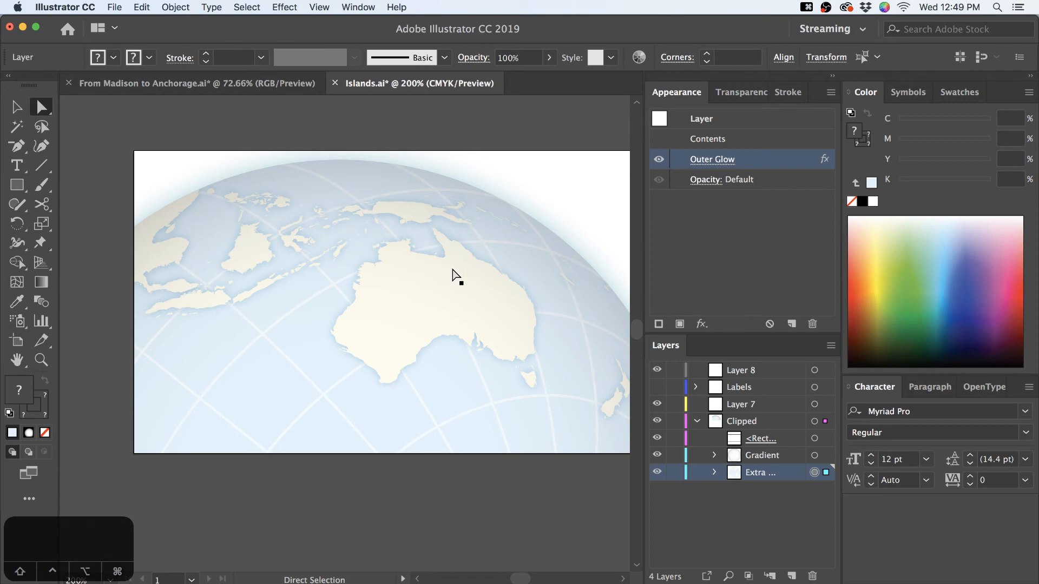
click(761, 540)
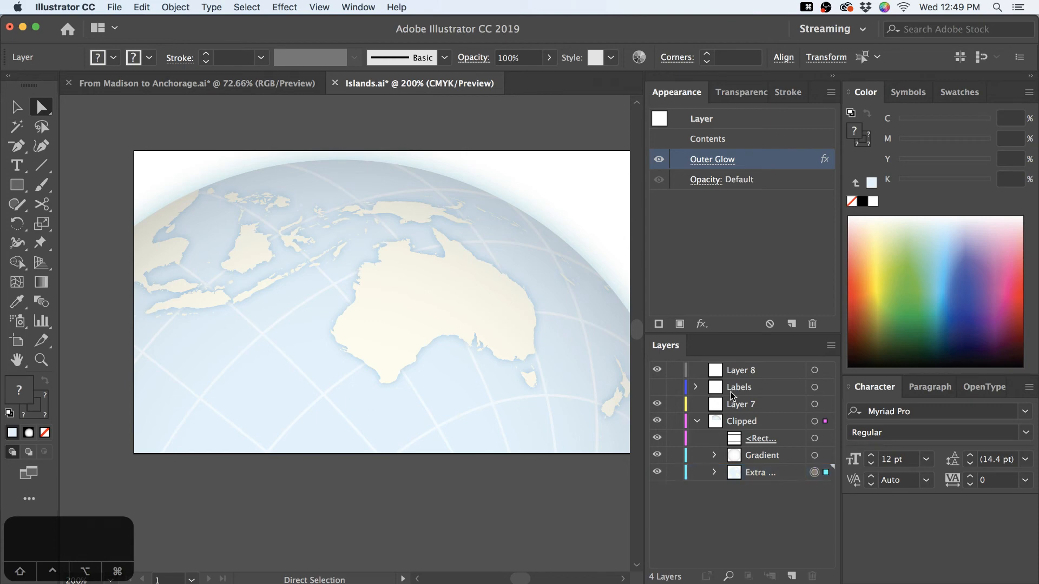
Collapse and lock the Clipped layer, show the Labels layer, and make the new top layer active for the Arc tool
click(699, 421)
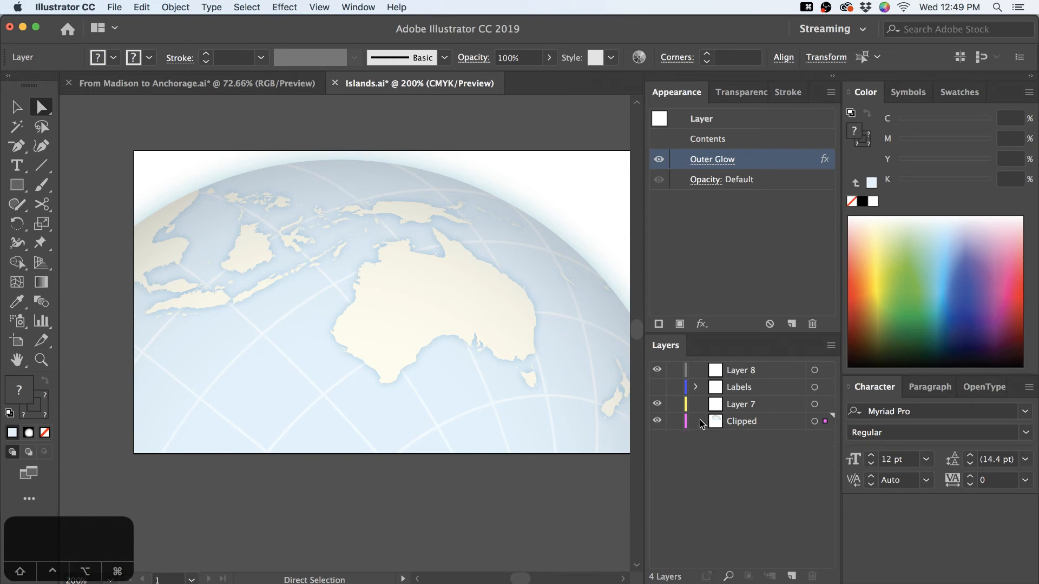
click(675, 421)
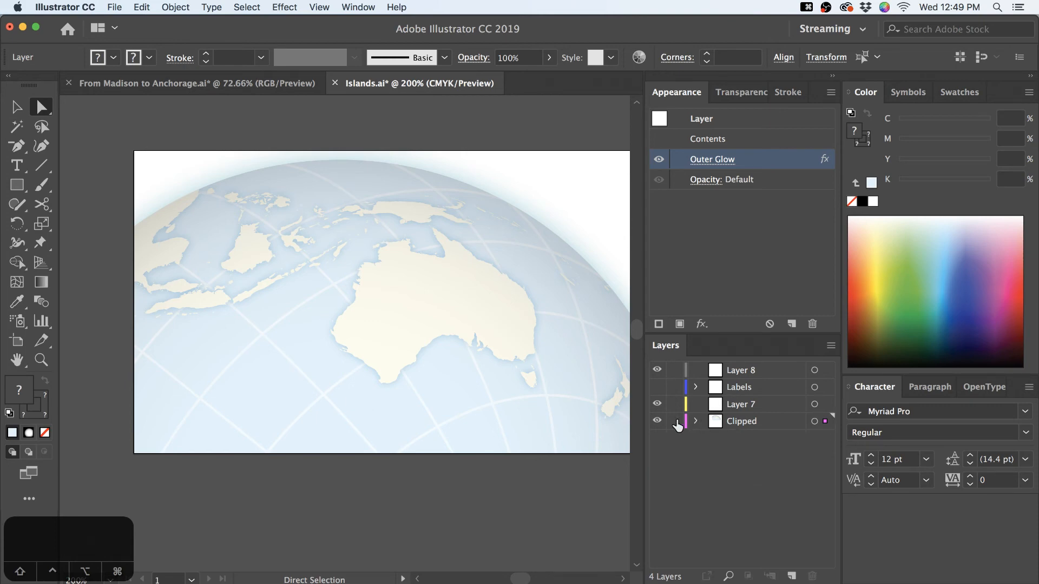
click(658, 387)
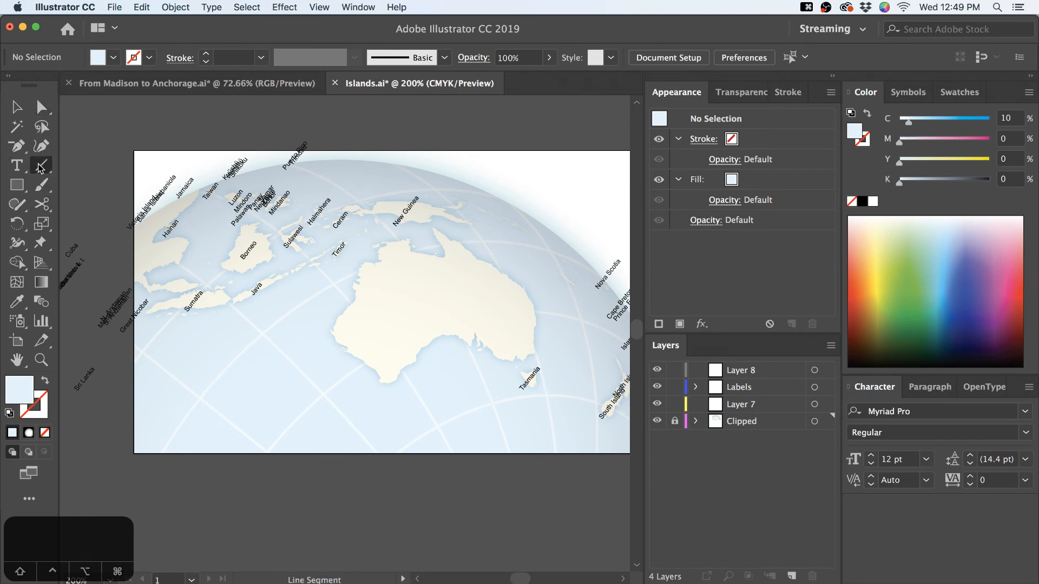
drag(42, 165, 100, 183)
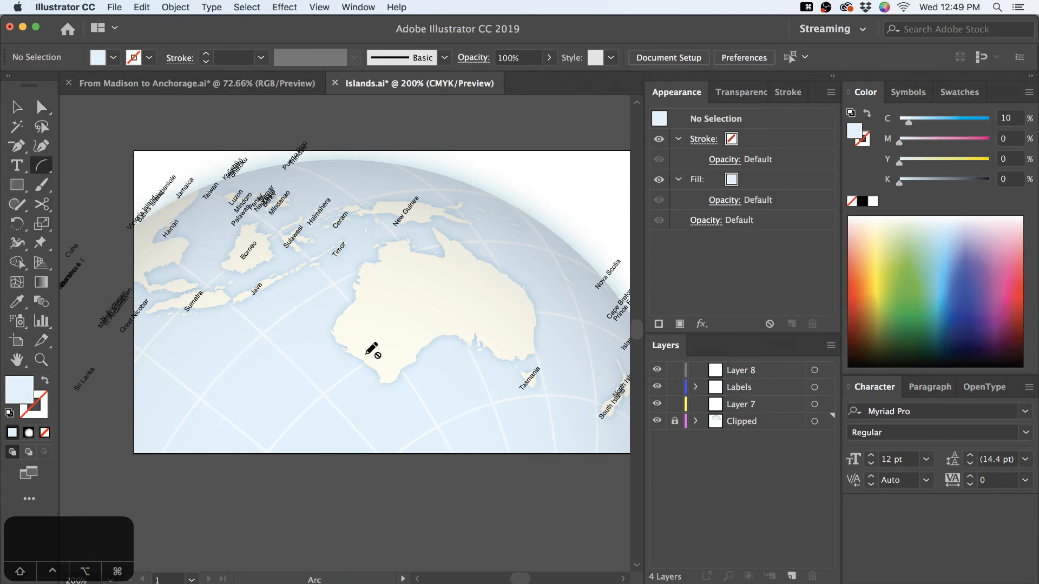
click(719, 370)
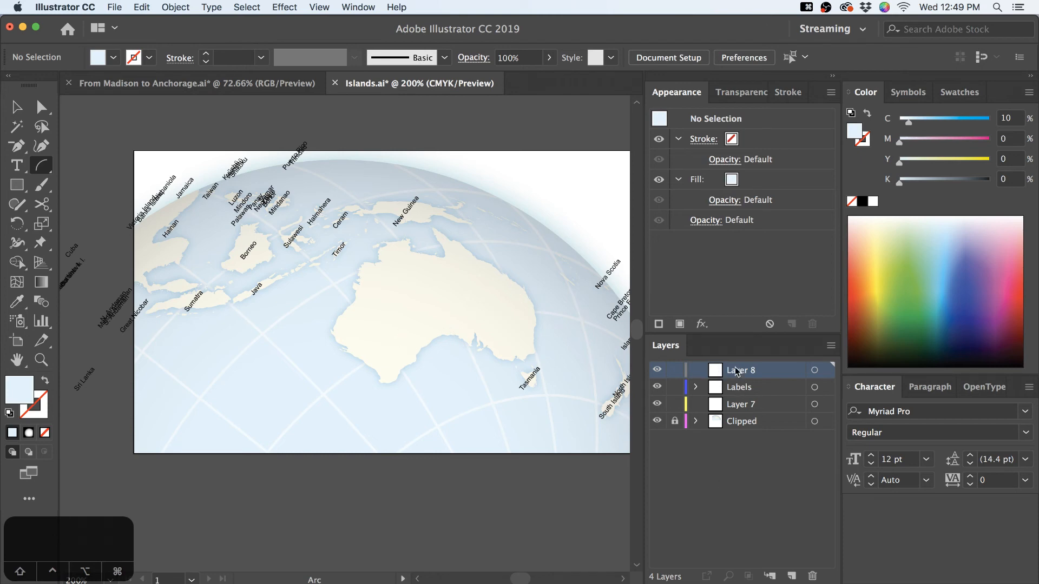
Unlock the Clipped layer, select all artwork with its edges shown to inspect the paths, and deselect it
click(675, 421)
key(super+a)
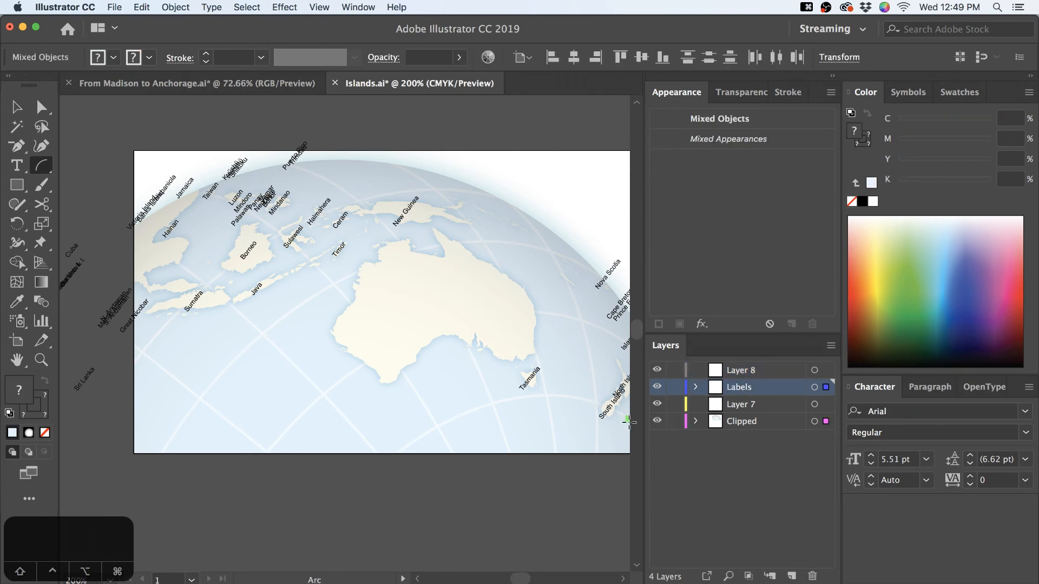
key(super+h)
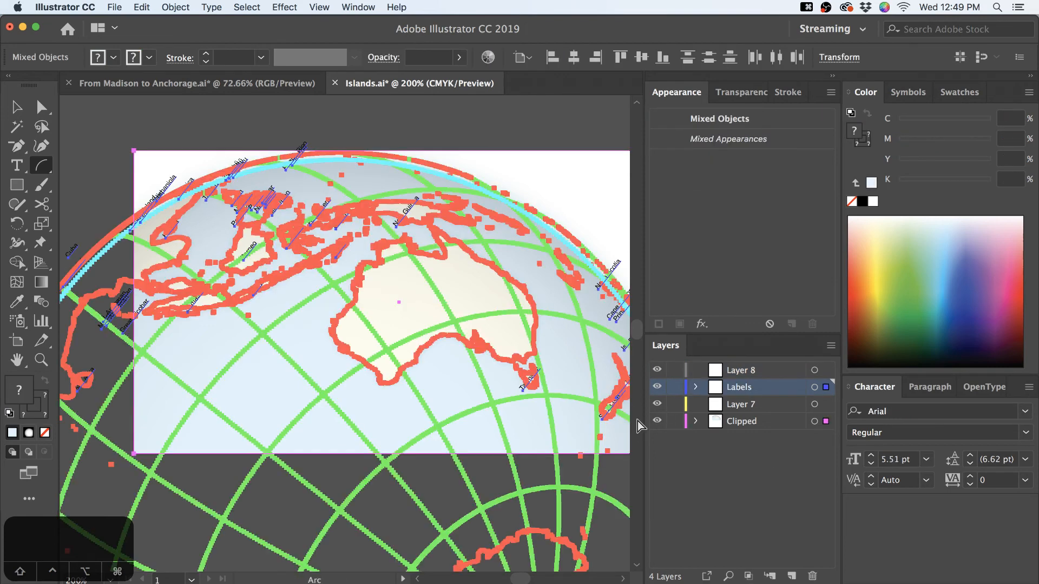
key(super)
super+click(367, 460)
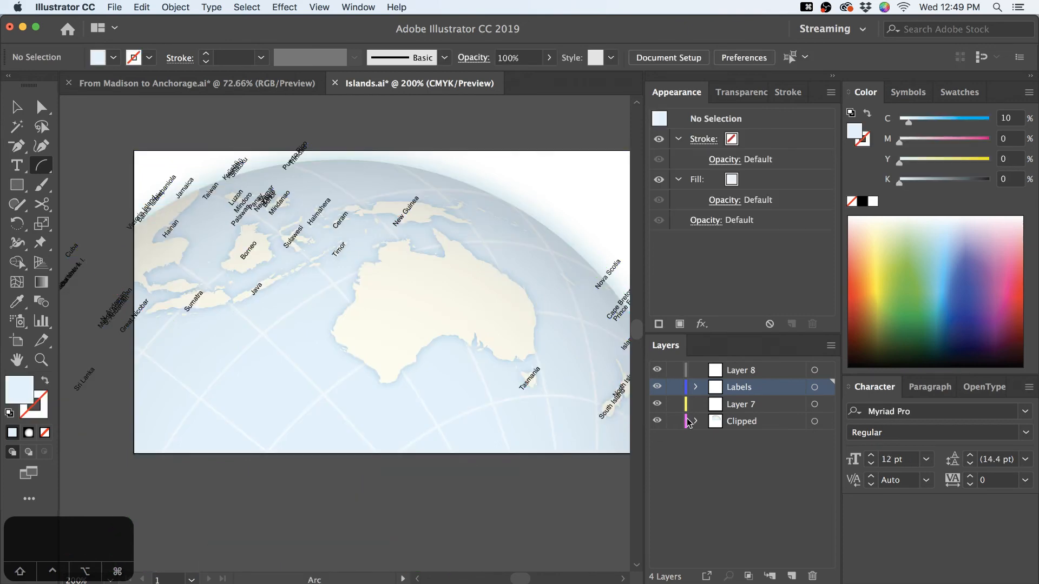
Simplify the circle path in the Gradient sublayer with a curve precision of 100%, and deselect it
click(698, 421)
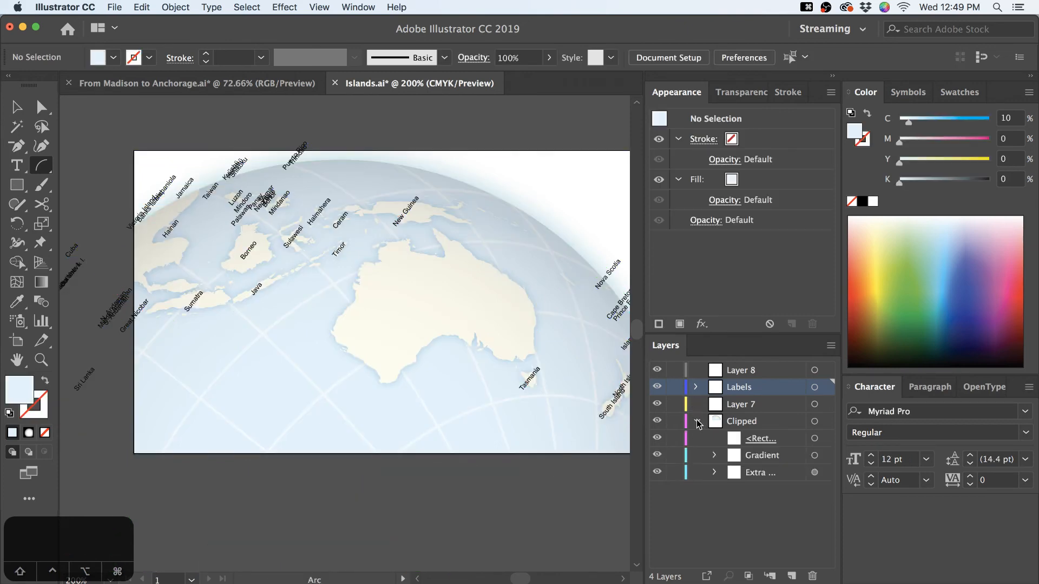
click(715, 455)
click(826, 472)
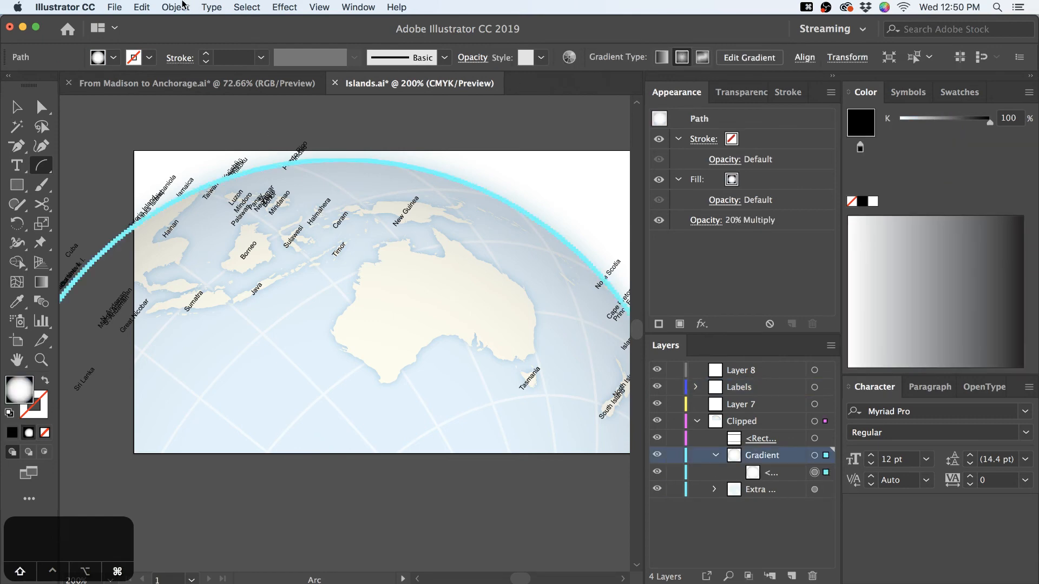
key(super+shift+s)
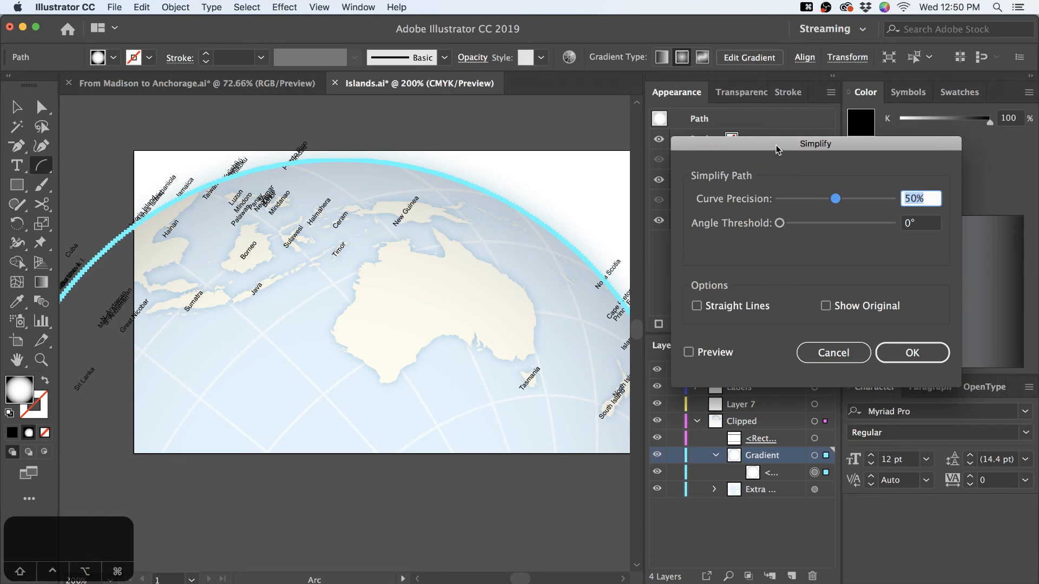
drag(777, 144, 825, 105)
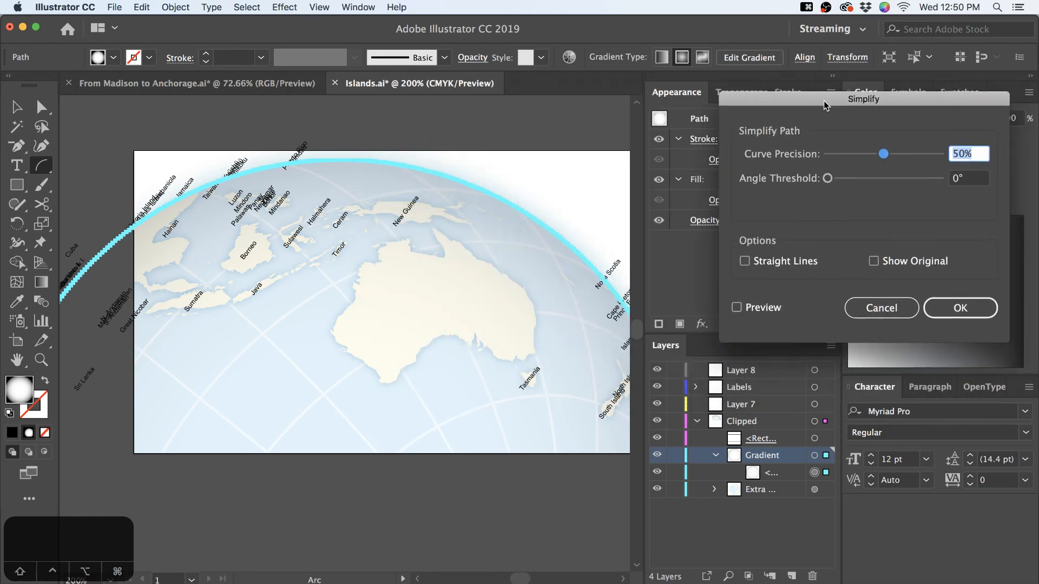
text(100)
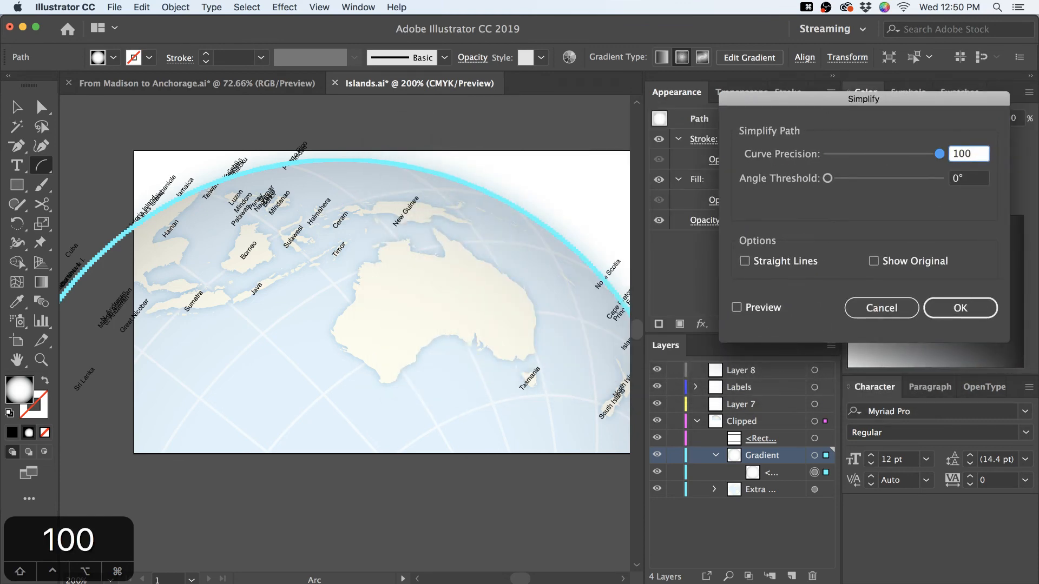
key(Tab)
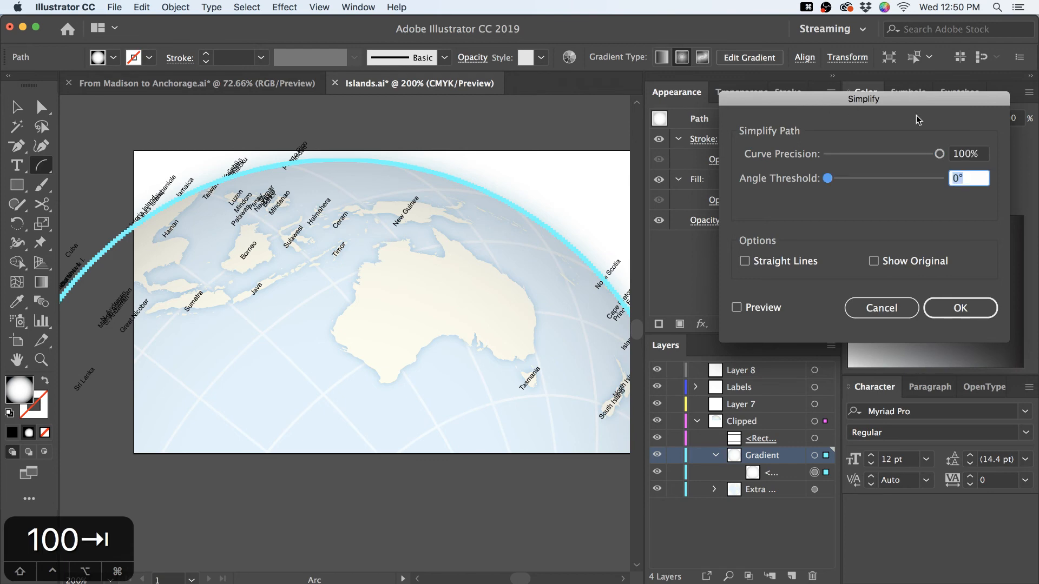
click(994, 310)
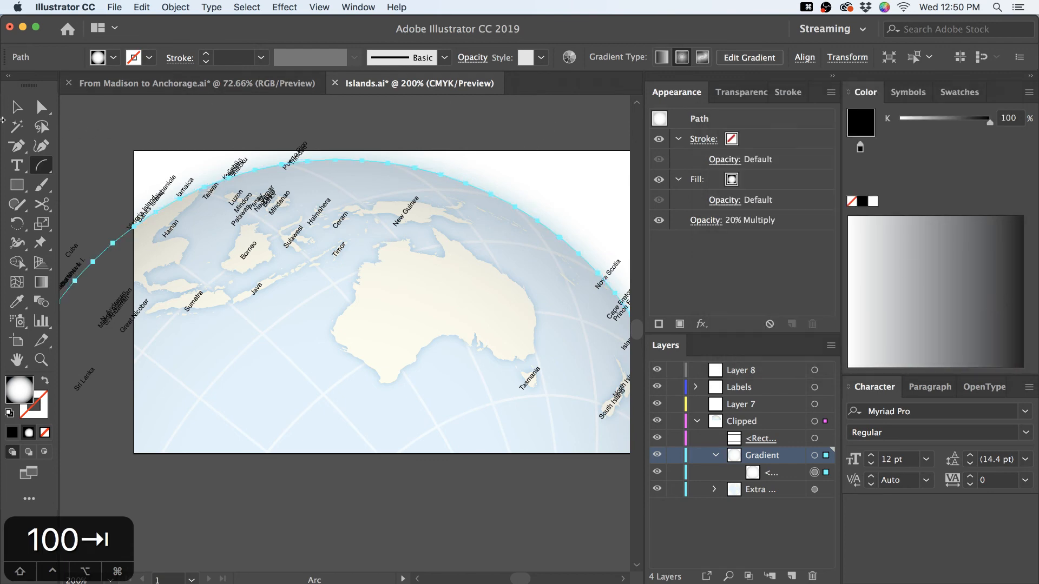
click(16, 106)
click(153, 116)
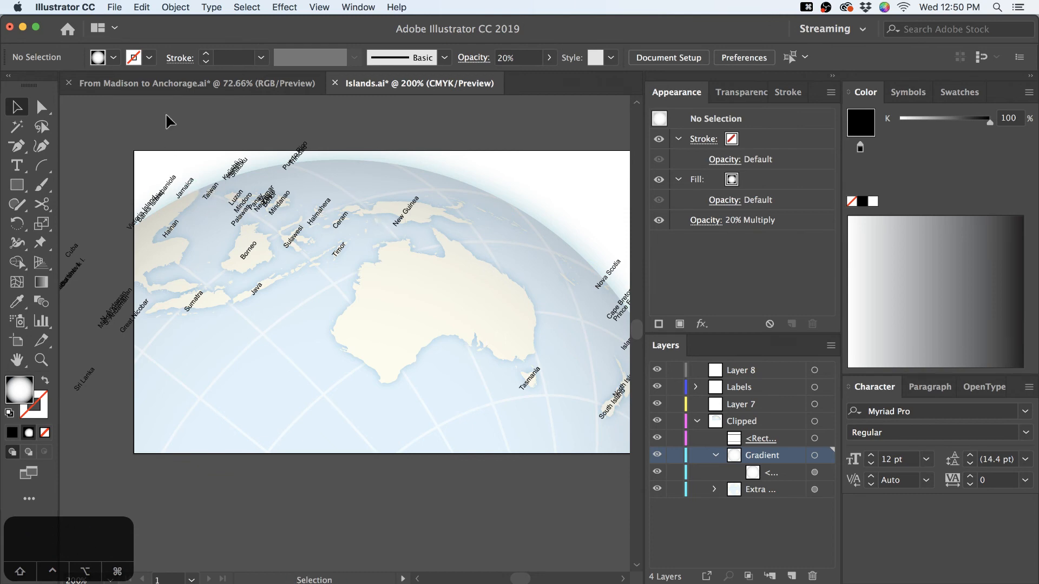
Lock the Clipped, Labels and Layer 7 layers and rename the top layer as Type
click(41, 165)
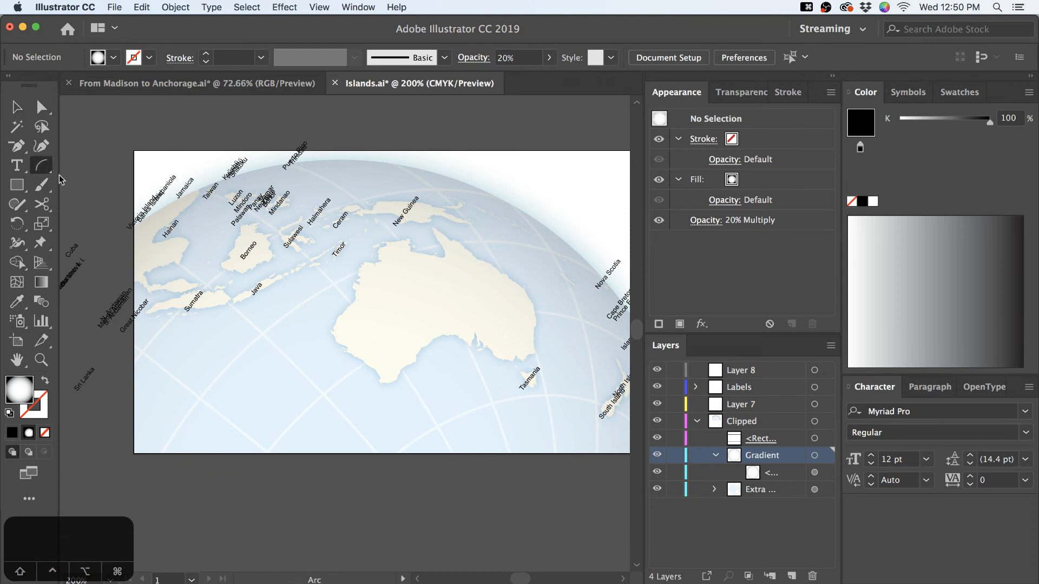
click(697, 421)
click(674, 421)
drag(676, 387, 675, 405)
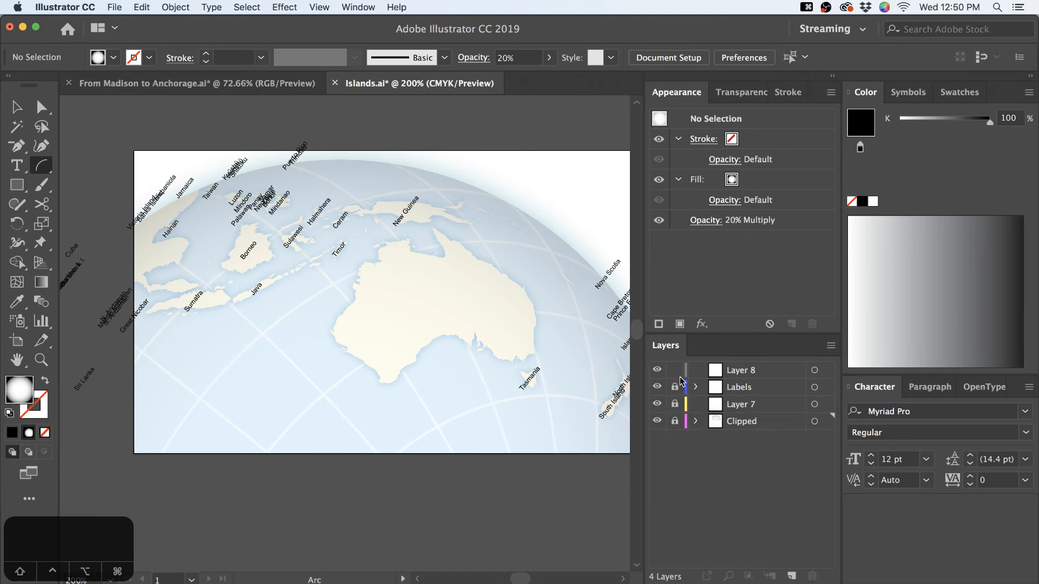
double_click(739, 372)
text(Type)
key(Return)
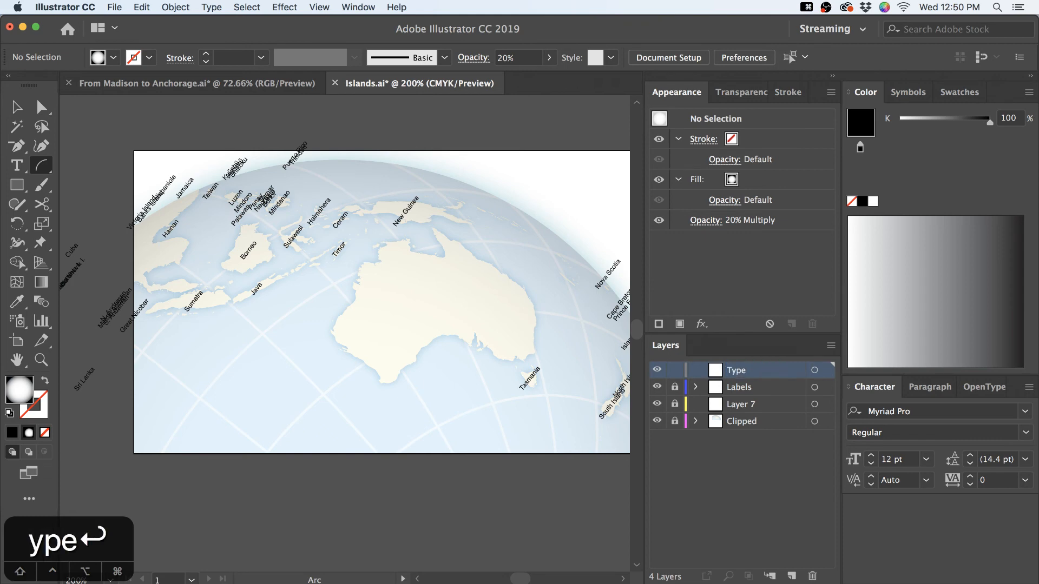
Draw an arc across Australia on the Type layer and reshape it by adjusting both curve handles and its eastern endpoint
drag(372, 341, 520, 328)
key(a)
click(520, 327)
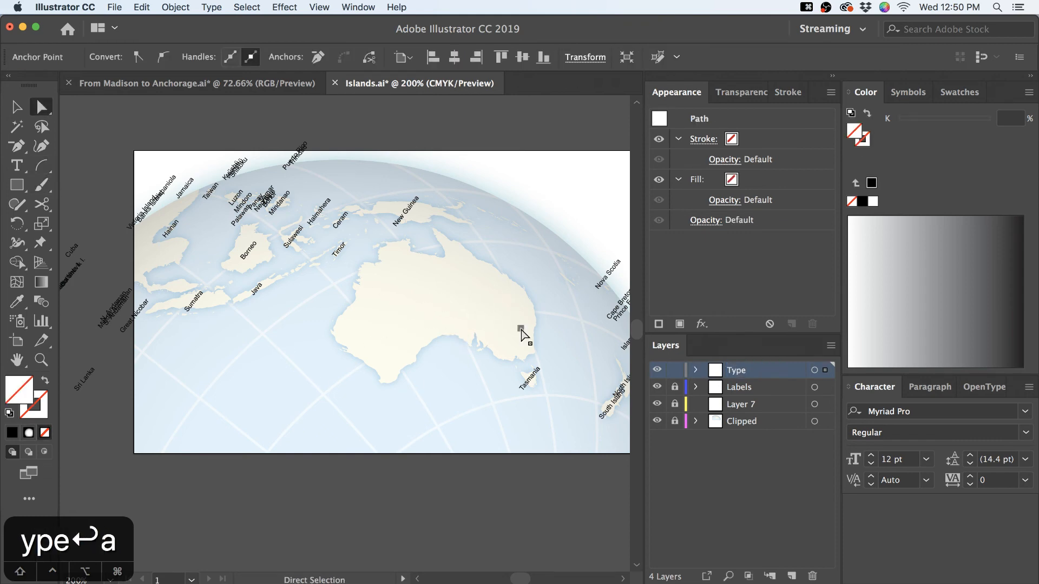
drag(438, 328, 452, 270)
key(a)
drag(371, 335, 396, 299)
key(a)
drag(521, 328, 515, 318)
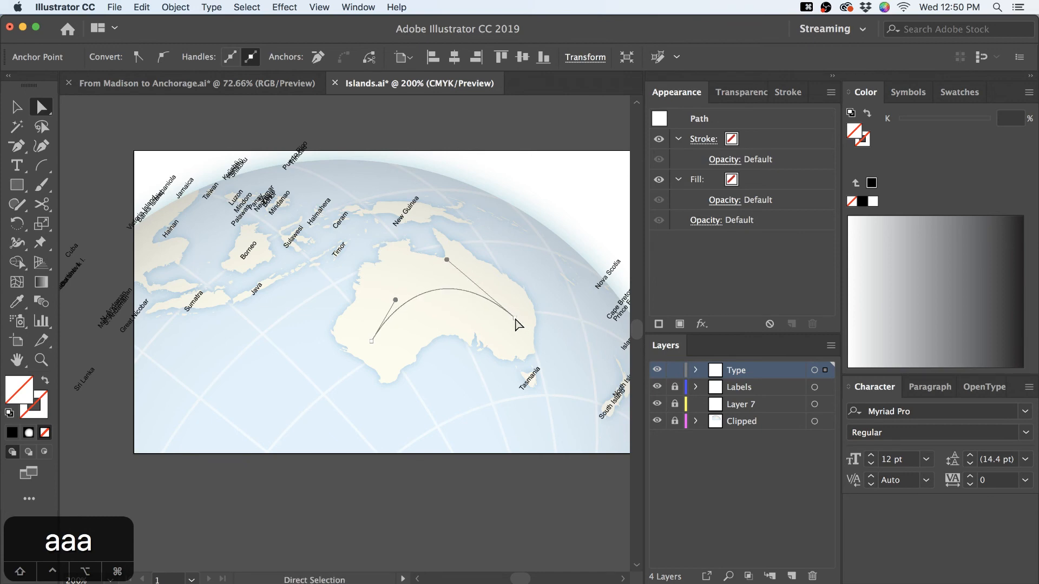
Flatten the arc across Australia by lowering its eastern curve handle, and add the text "Australia" centred along the path
key(a)
drag(447, 261, 447, 283)
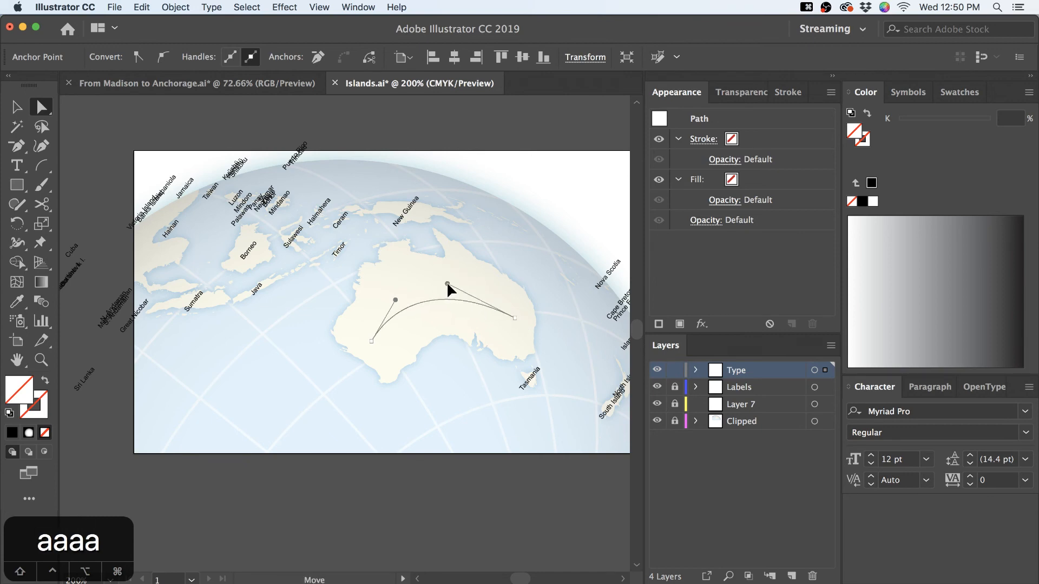
key(t)
click(372, 340)
text(Austral)
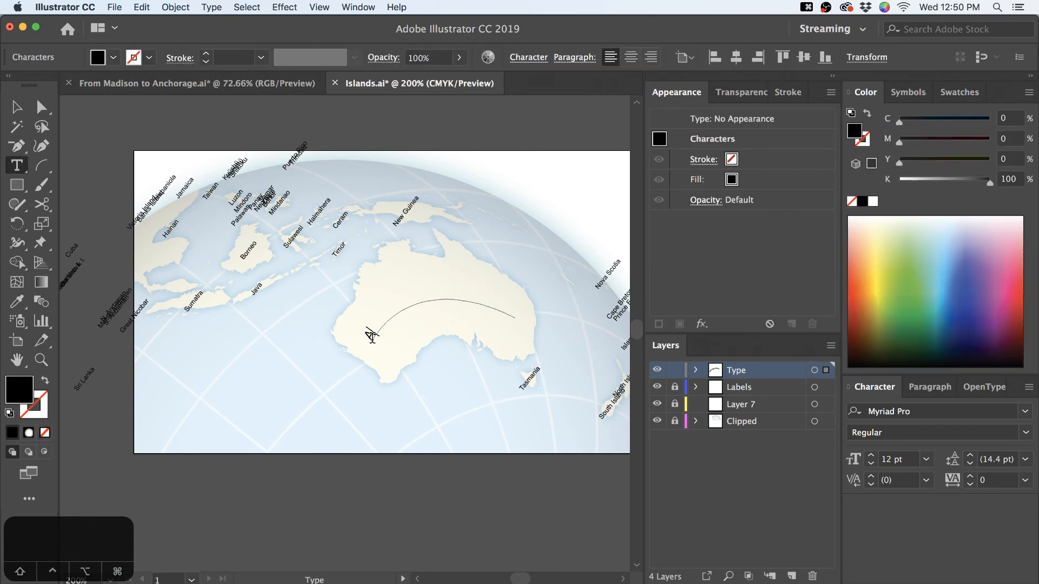
text(ia)
key(Escape)
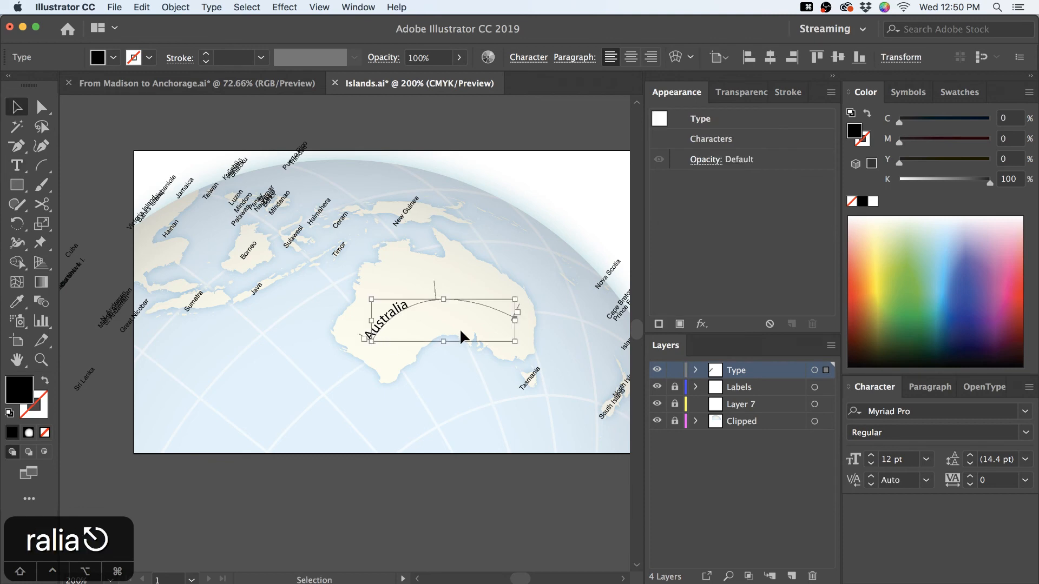
key(shift+super+c)
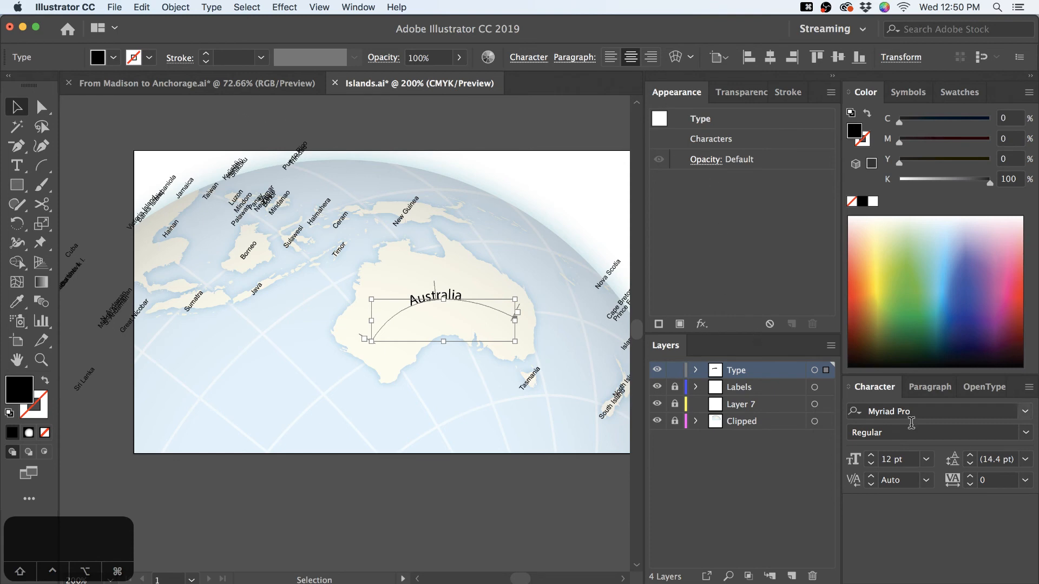
Set the Australia label's font to Gill Sans Regular with a tracking of 500, and deselect it
click(931, 411)
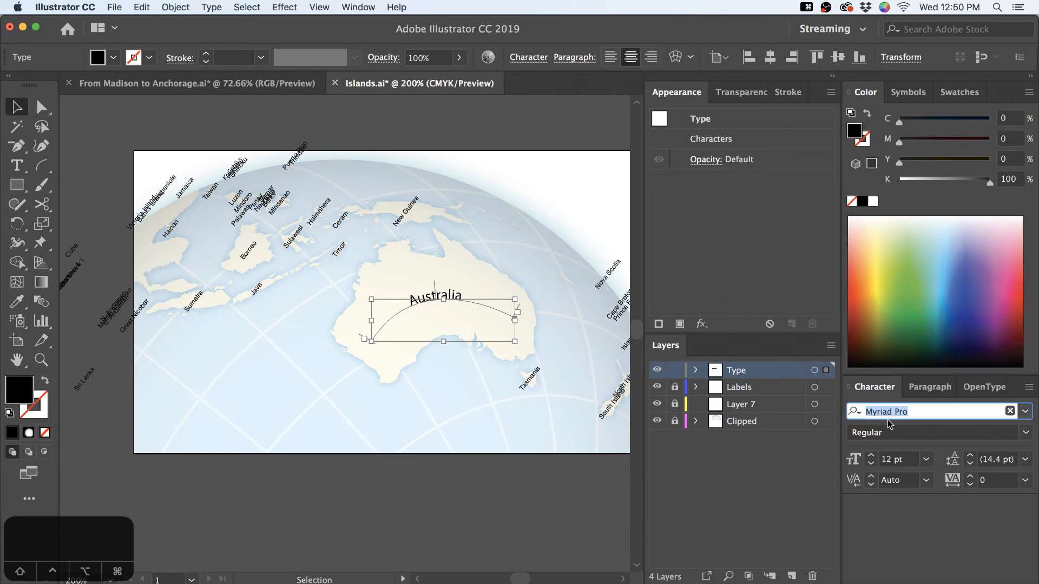
text(gill)
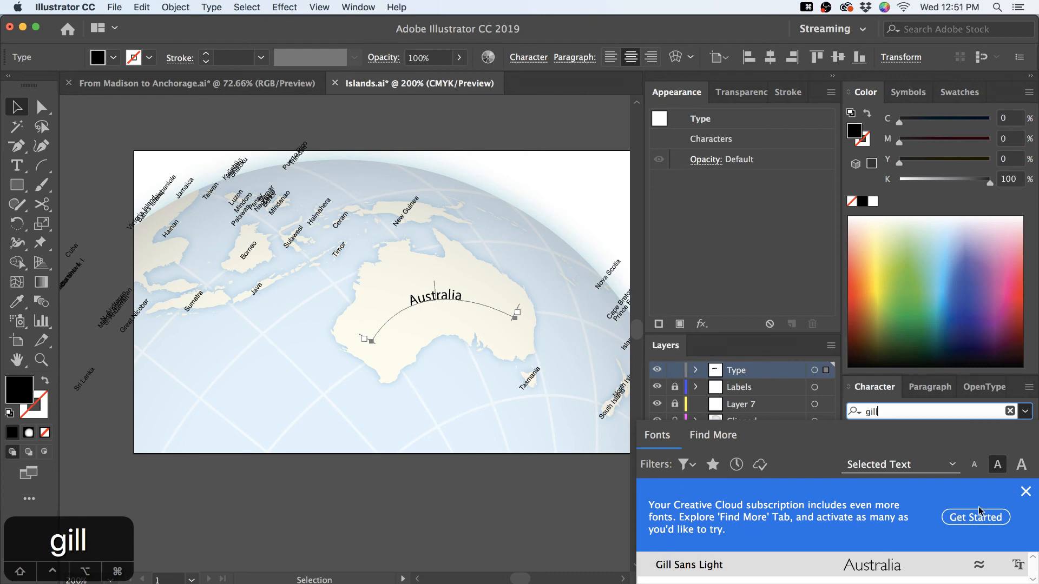
click(1026, 493)
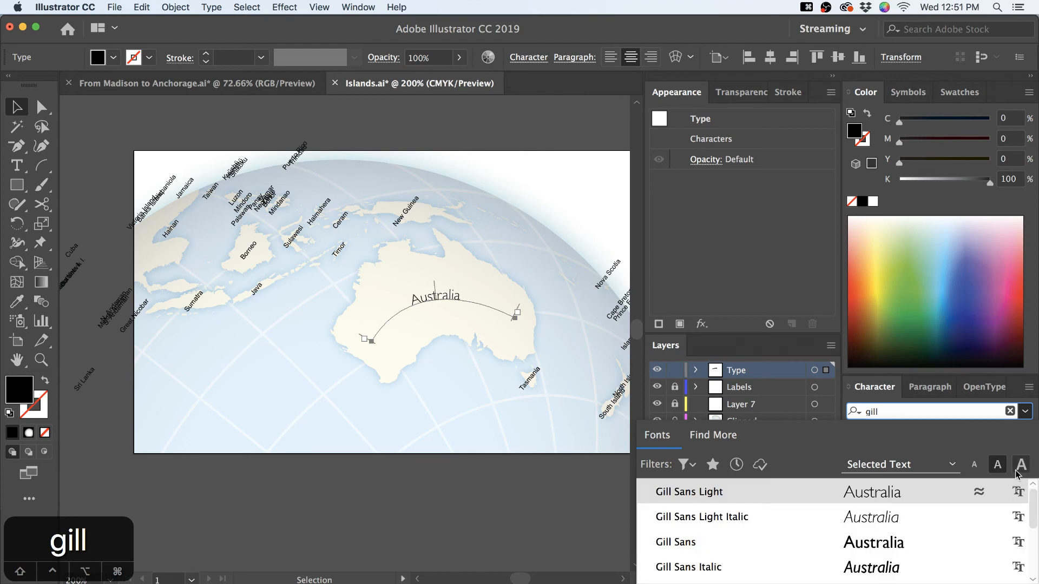
click(749, 544)
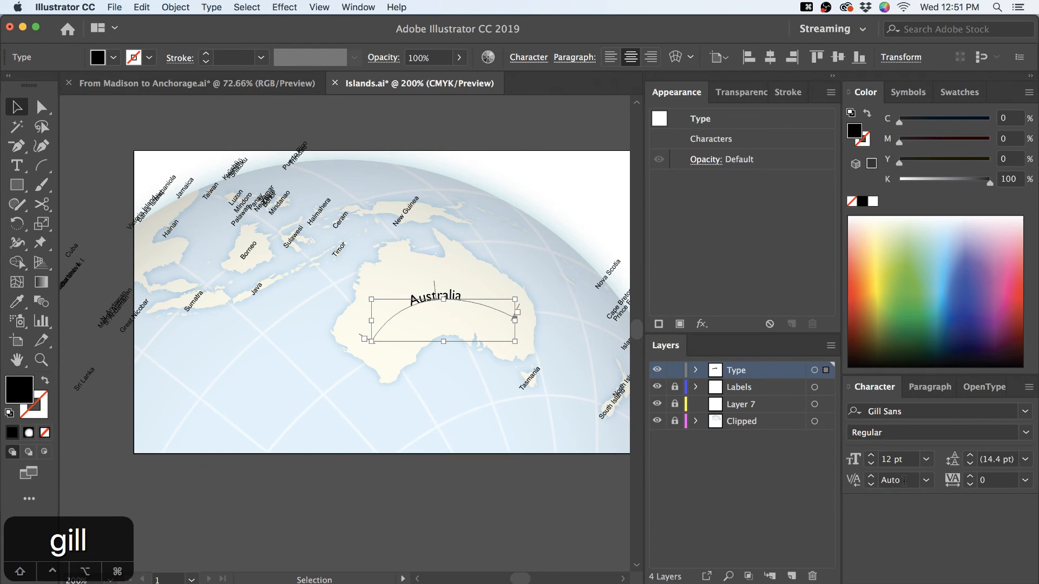
click(980, 480)
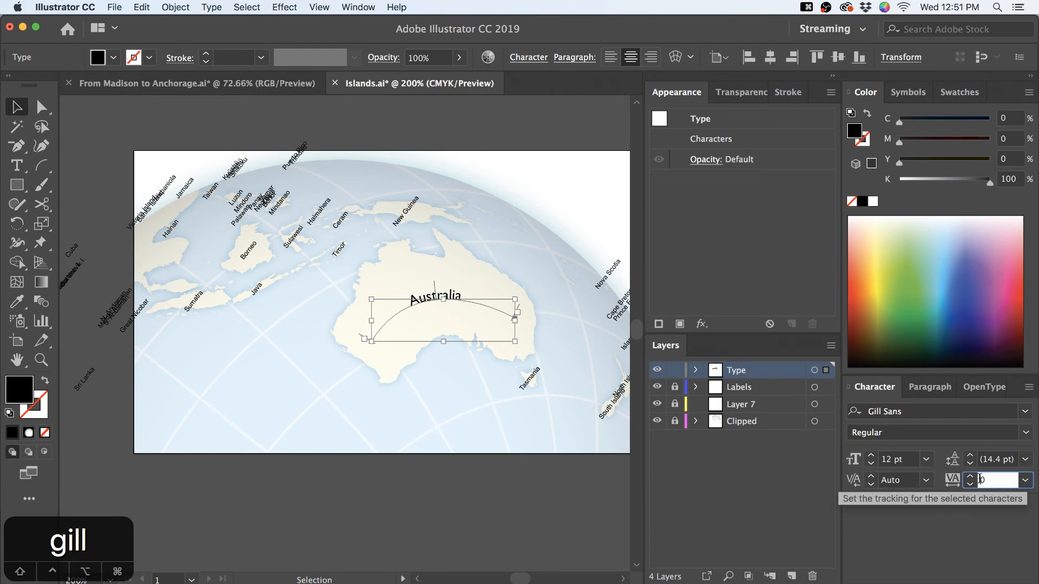
text(500)
key(Tab)
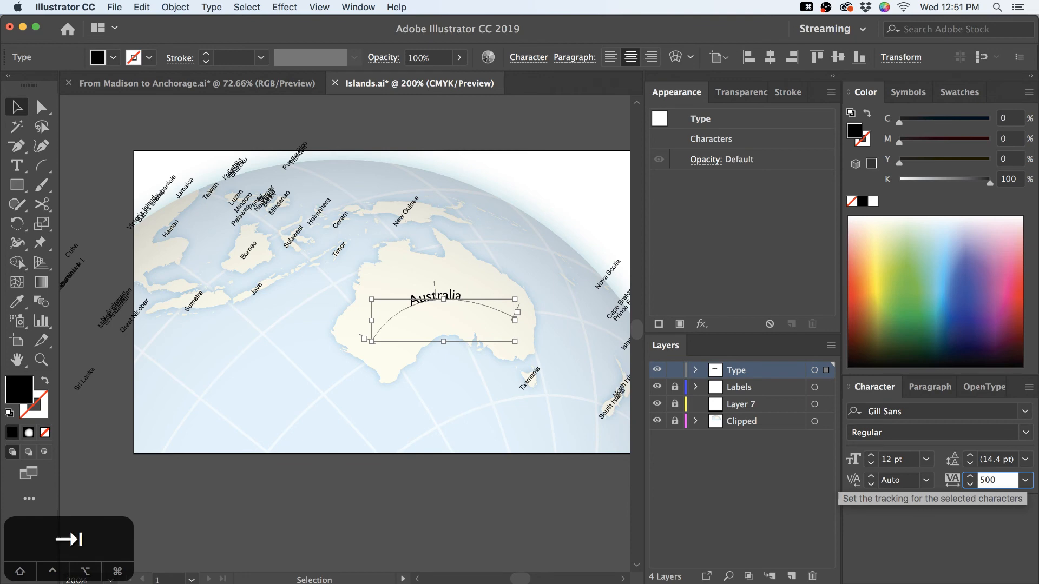
click(163, 112)
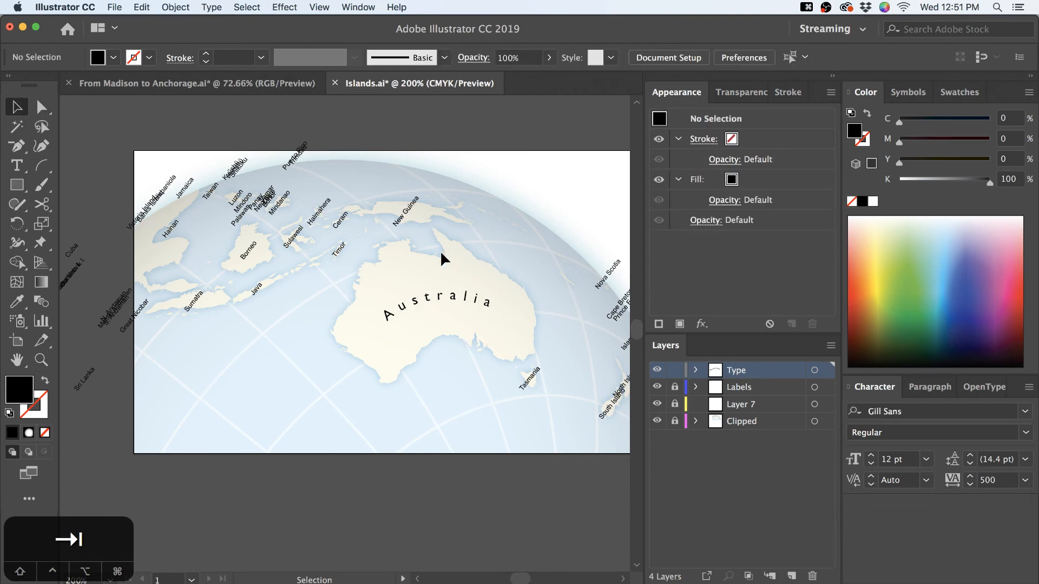
Duplicate the Australia label just below the original and start a 3D Rotate effect on the copy with all three angles at 0°
click(476, 302)
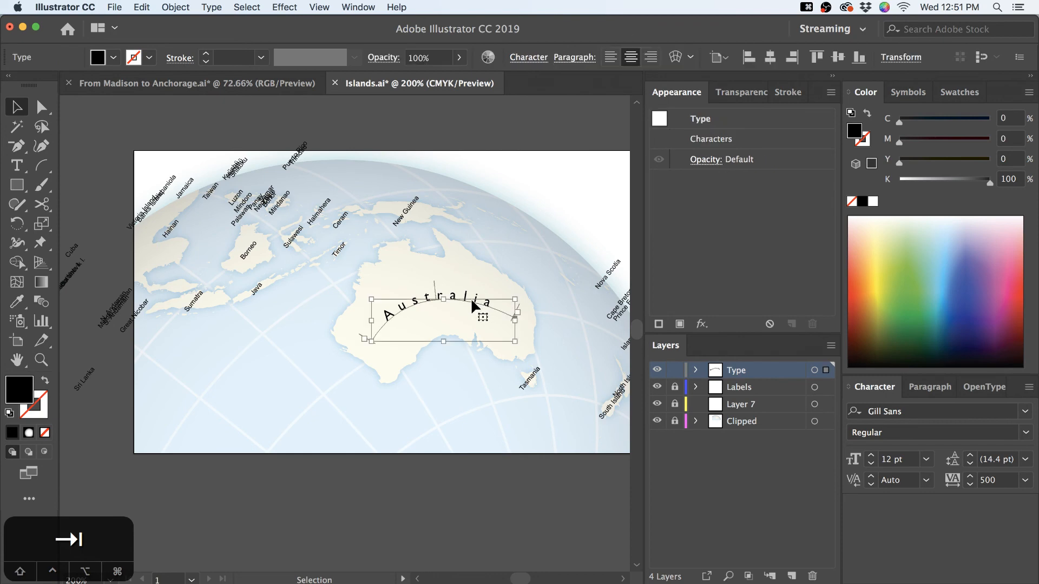
alt+drag(472, 303, 481, 330)
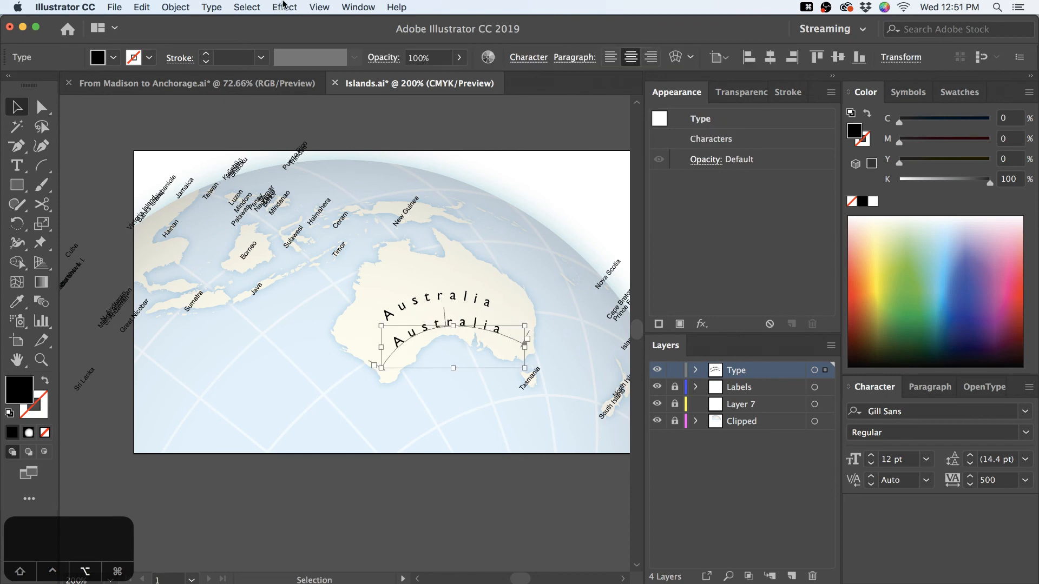
click(284, 7)
mouse_move(432, 88)
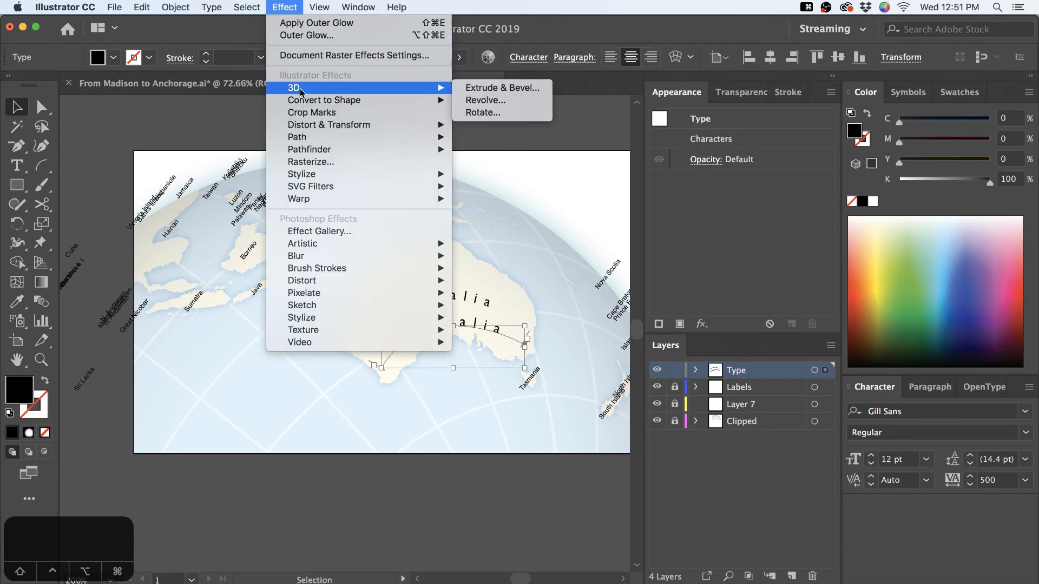
click(531, 112)
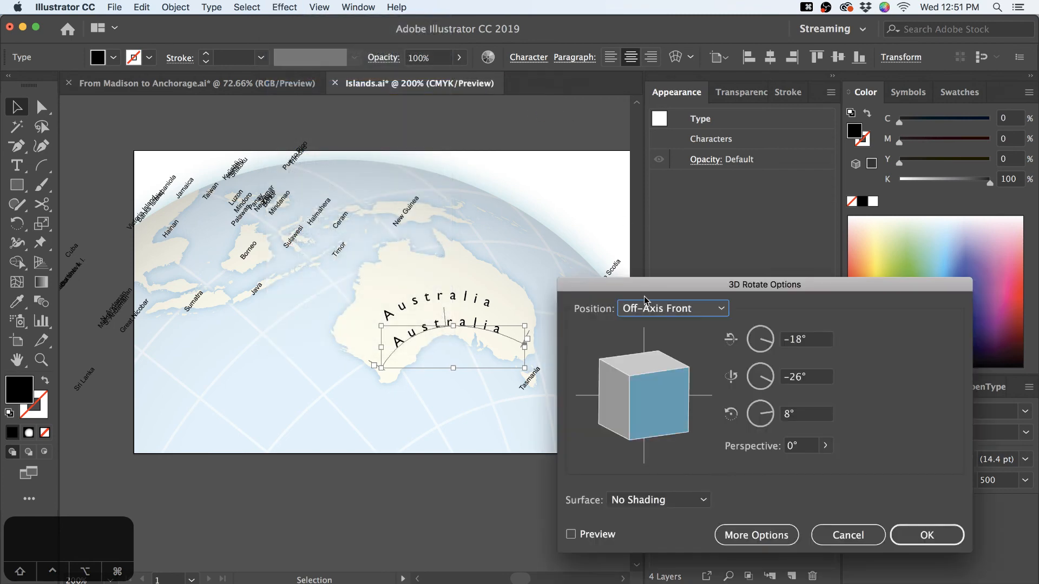
drag(644, 296, 667, 196)
key(Tab)
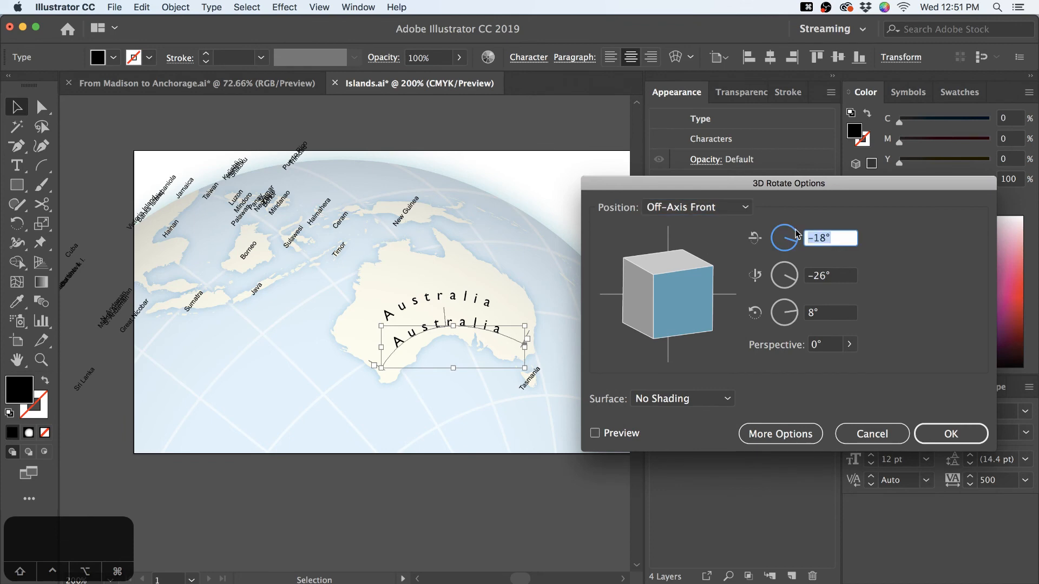
text(0)
key(Tab)
text(0)
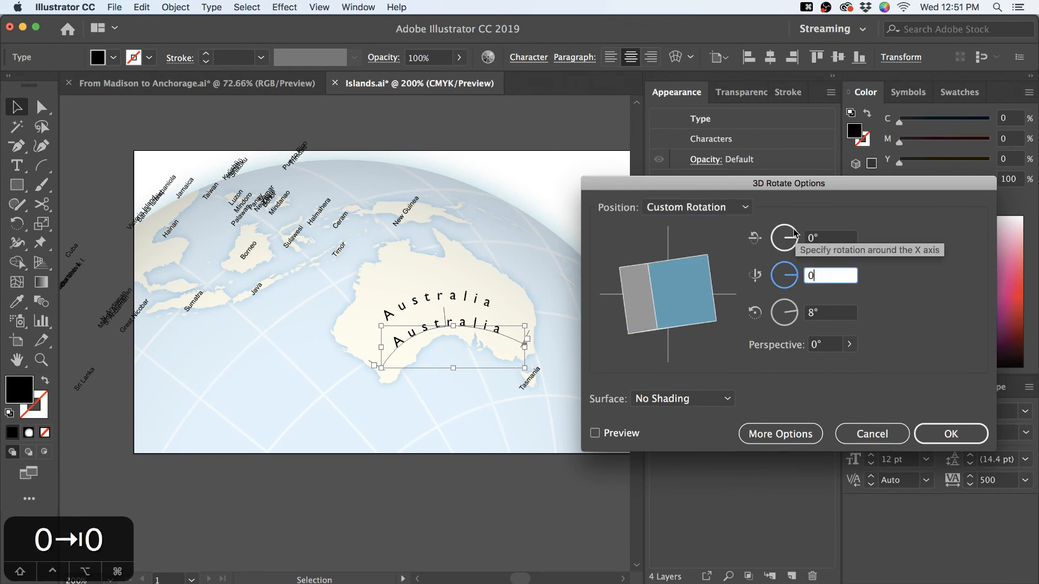
key(Tab)
text(0)
key(Tab)
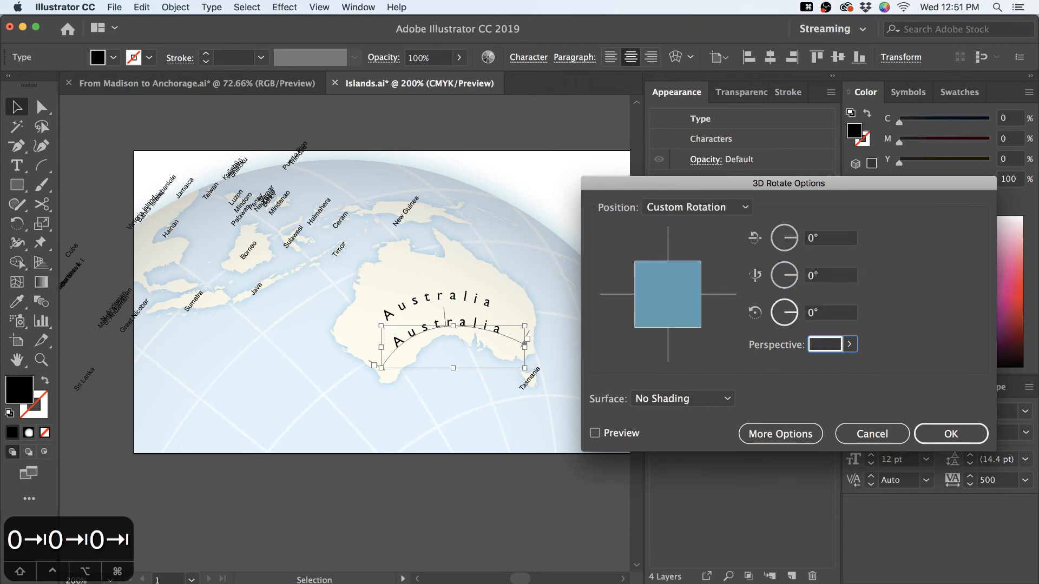
Tilt the copied label with 3D Rotate to 32° around the X axis and 0° around the Z axis, and deselect it
drag(680, 261, 682, 274)
key(Tab)
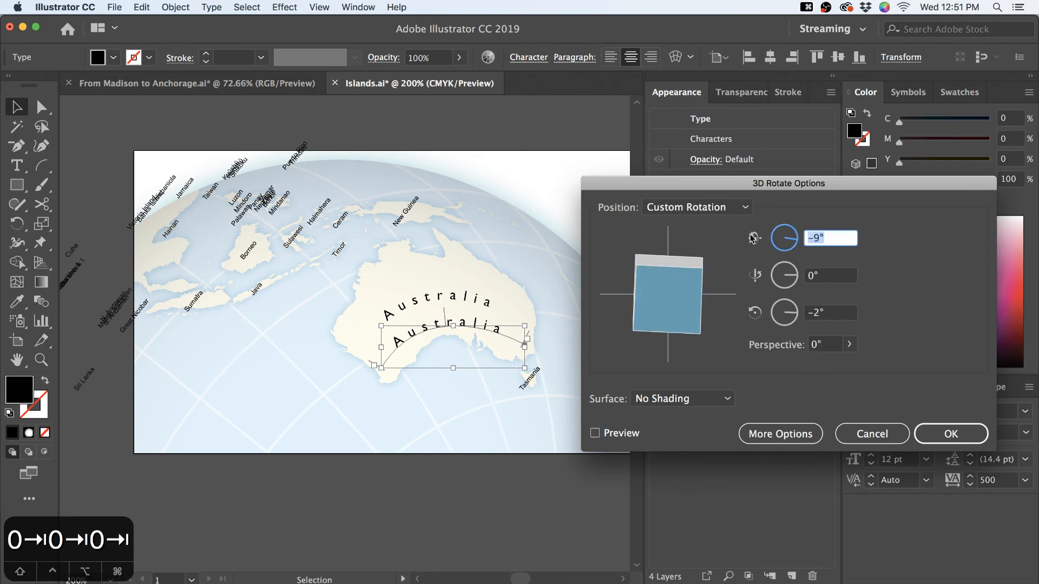
key(Tab)
key(Tab)
text(0)
key(Tab)
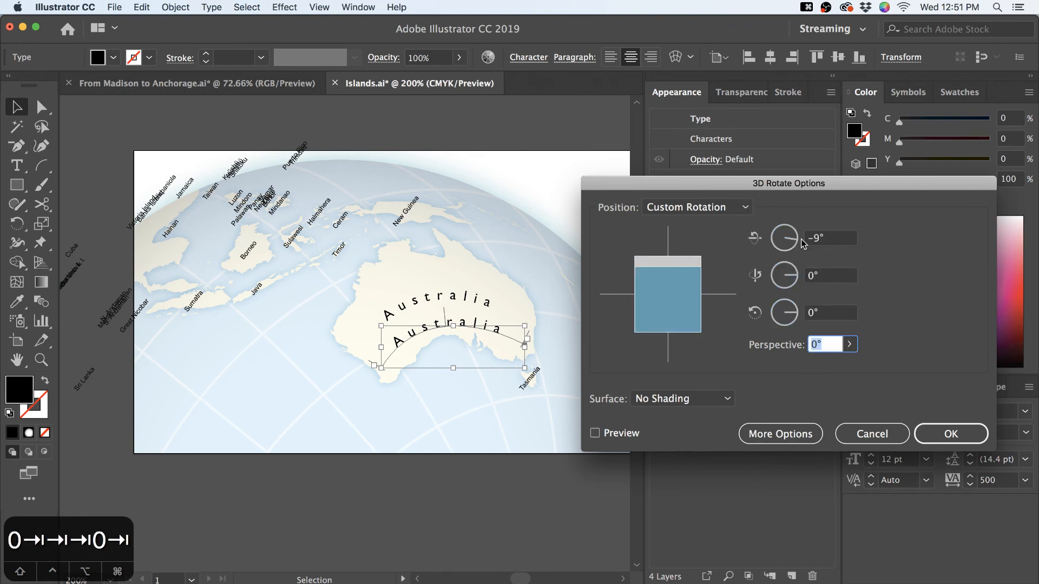
drag(667, 267, 669, 230)
click(941, 431)
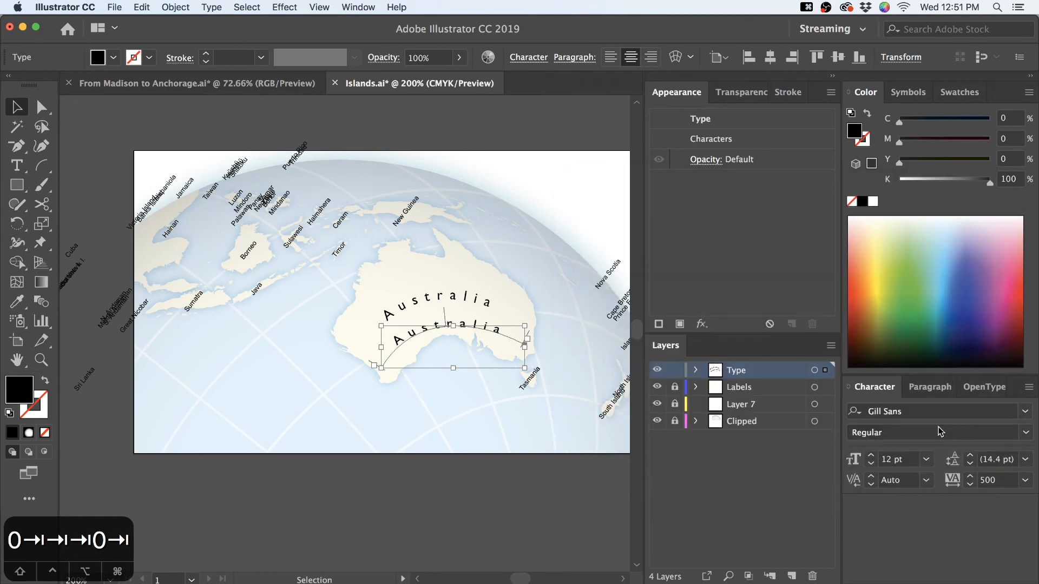
click(546, 488)
Move the original label into the ocean south of Australia and the tilted copy up to the middle of the continent
scroll(445, 340, up, 1)
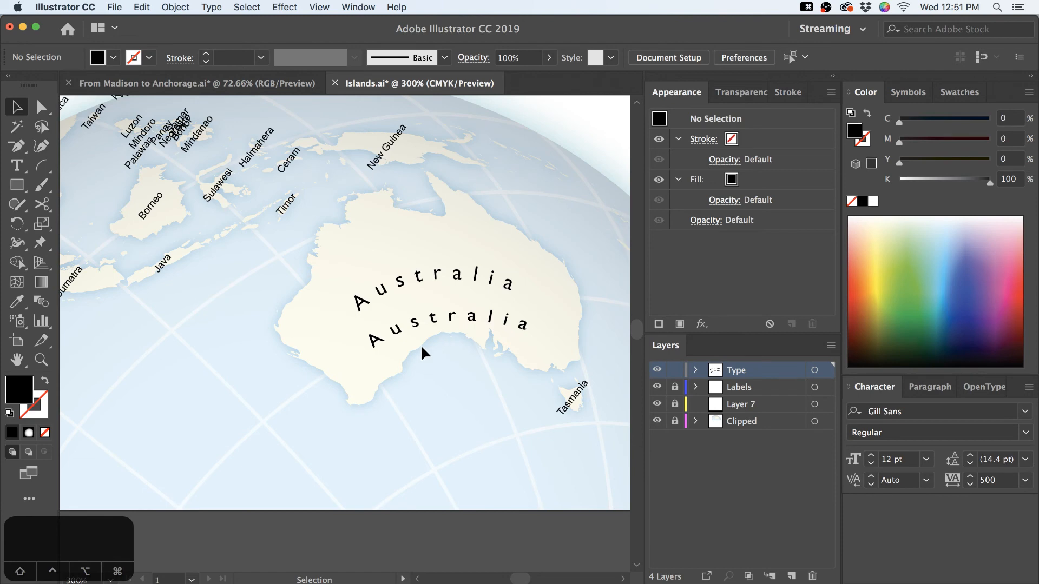
drag(434, 274, 447, 403)
drag(470, 321, 453, 284)
click(466, 375)
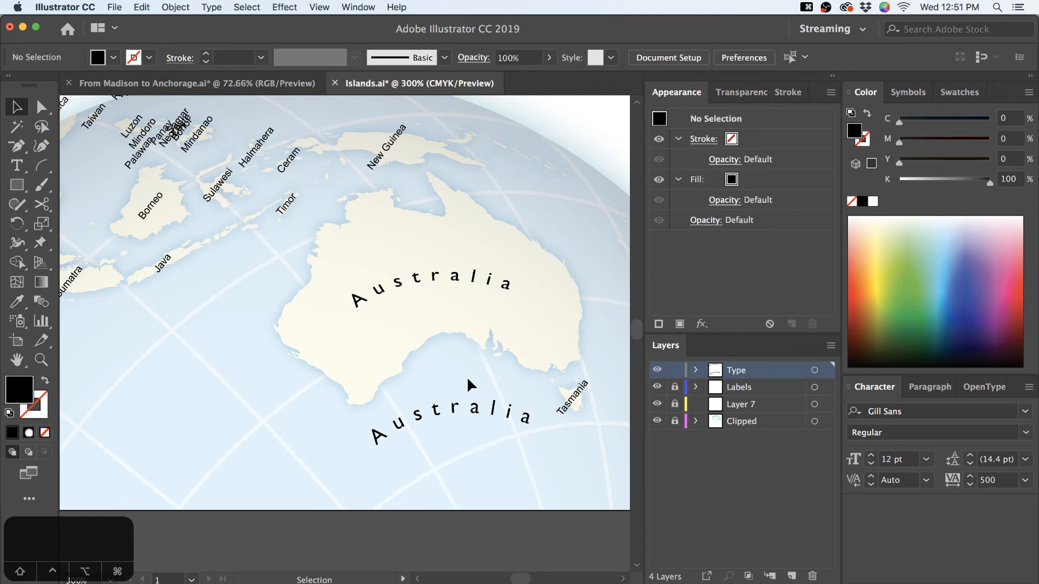
Edit the 3D Rotate effect of the label on Australia to 9° around the Y axis and 5° around the Z axis
click(459, 276)
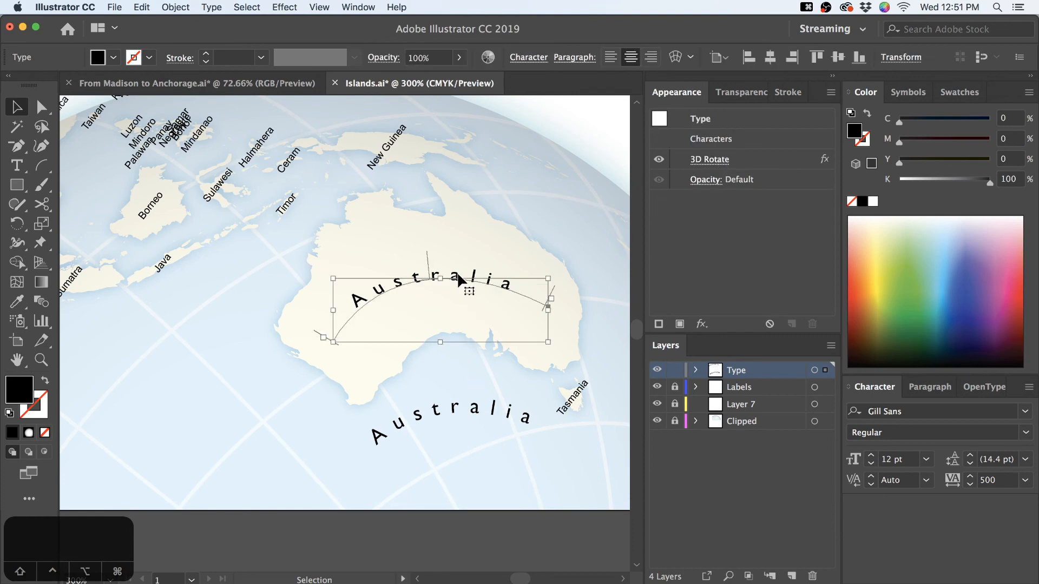
click(706, 160)
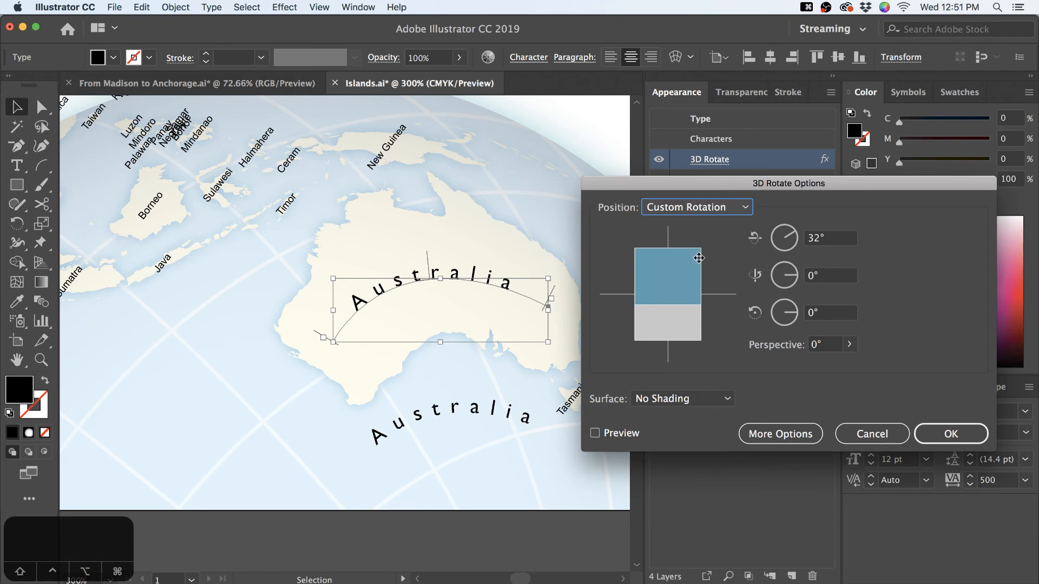
drag(700, 250, 693, 251)
click(945, 433)
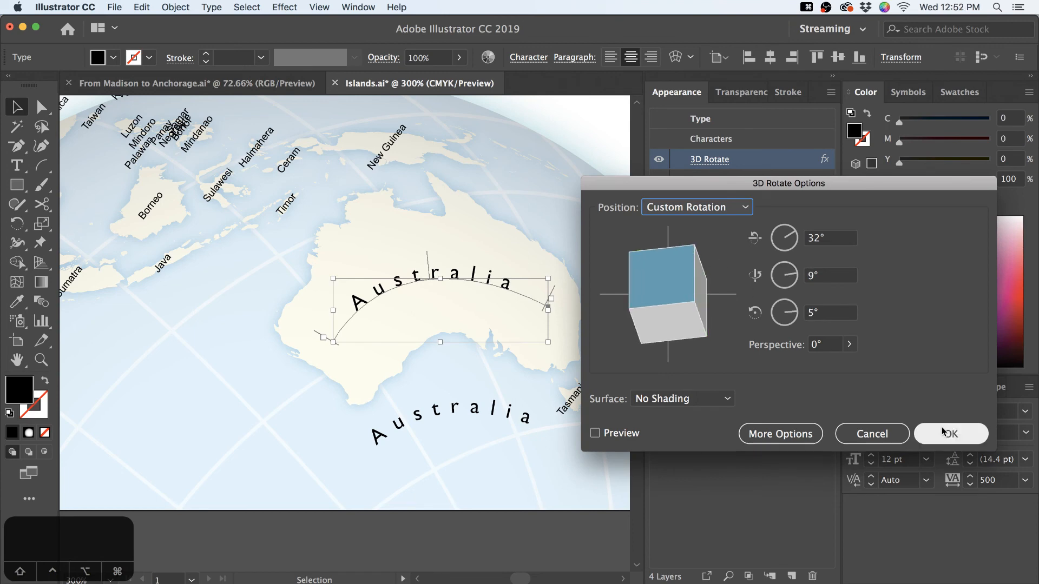
click(462, 369)
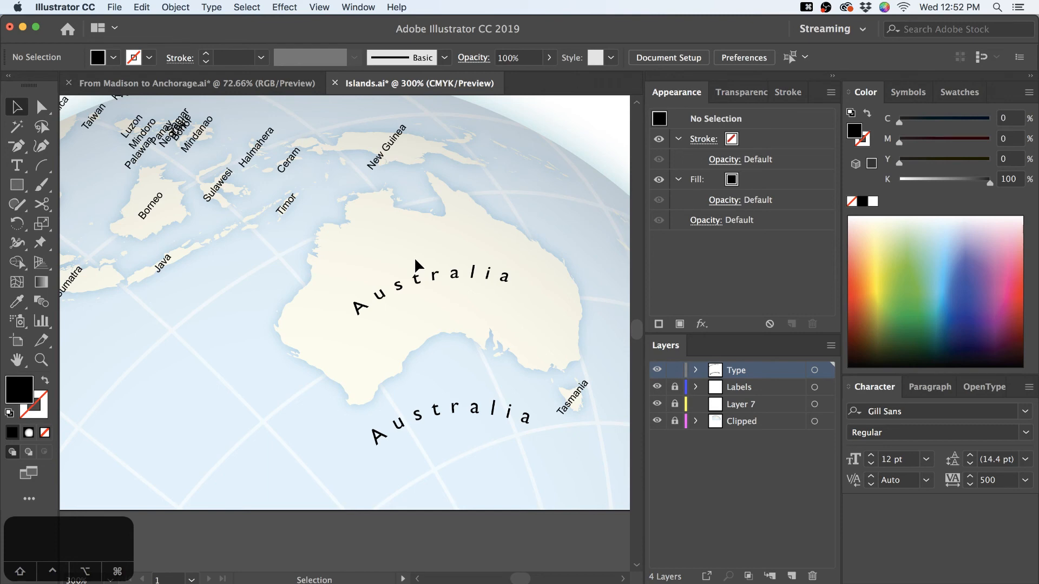
Switch to Chrome, open the 3D Views in Blender portfolio page to examine the map's perspective lettering, and return to Illustrator
key(super+Tab)
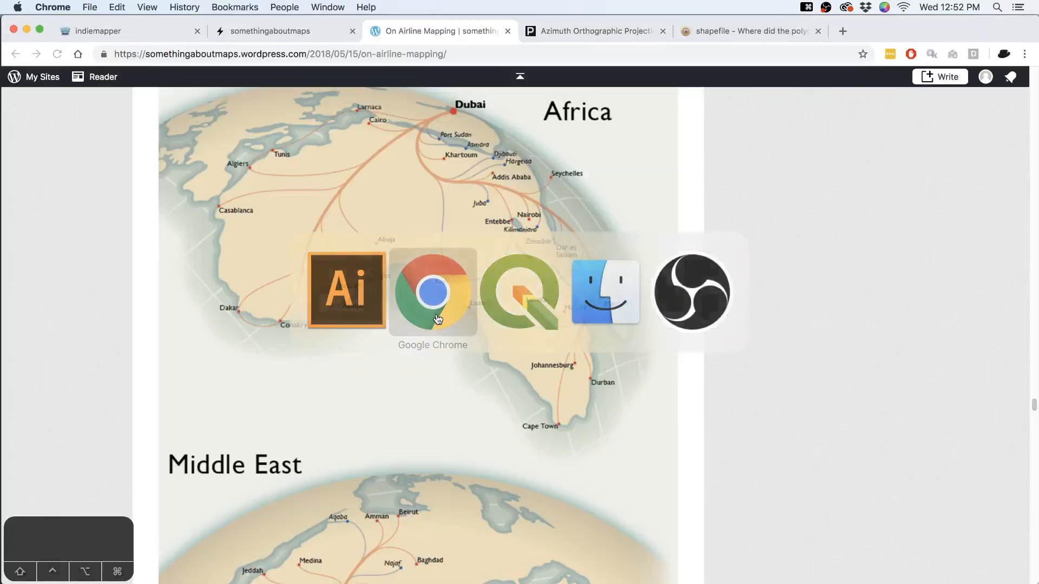
click(307, 32)
click(217, 327)
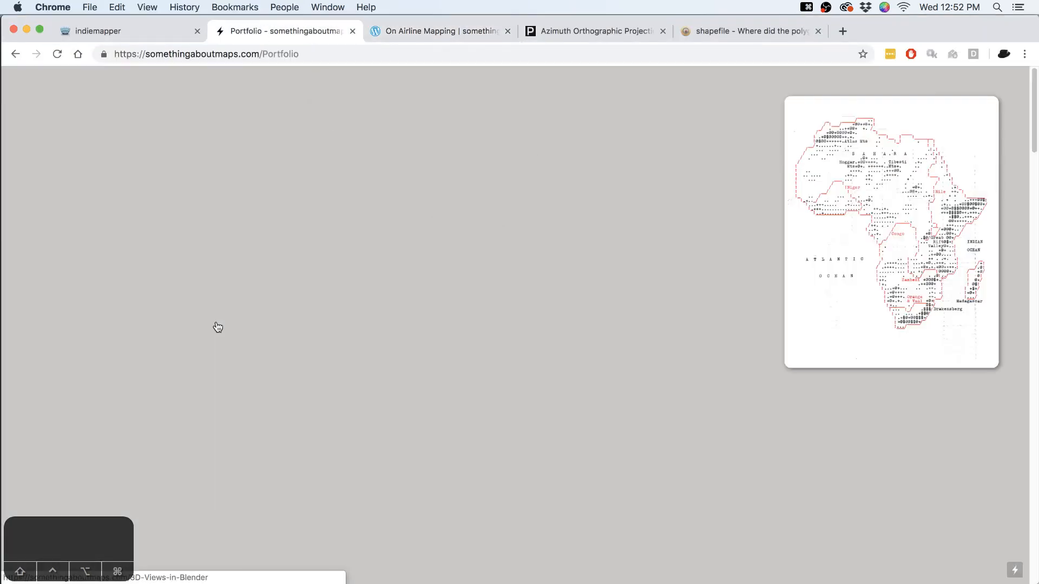
click(279, 185)
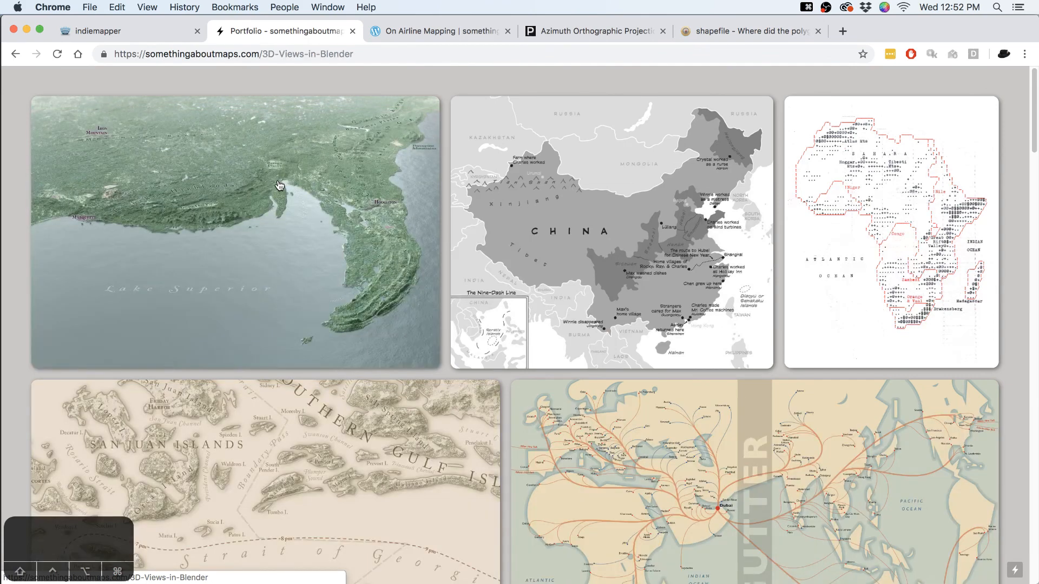
scroll(161, 421, down, 3)
scroll(160, 420, up, 2)
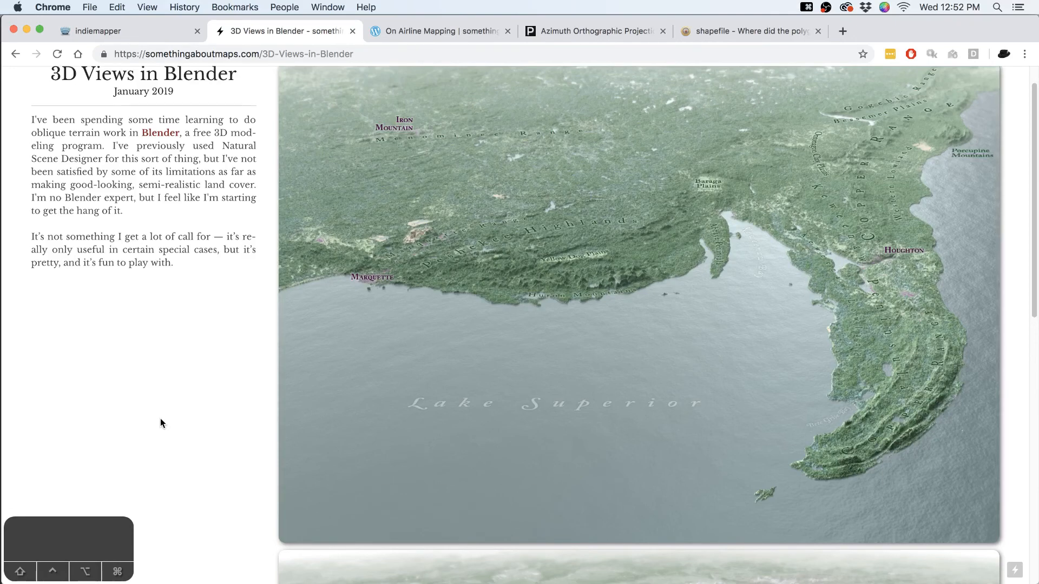
key(super+Tab)
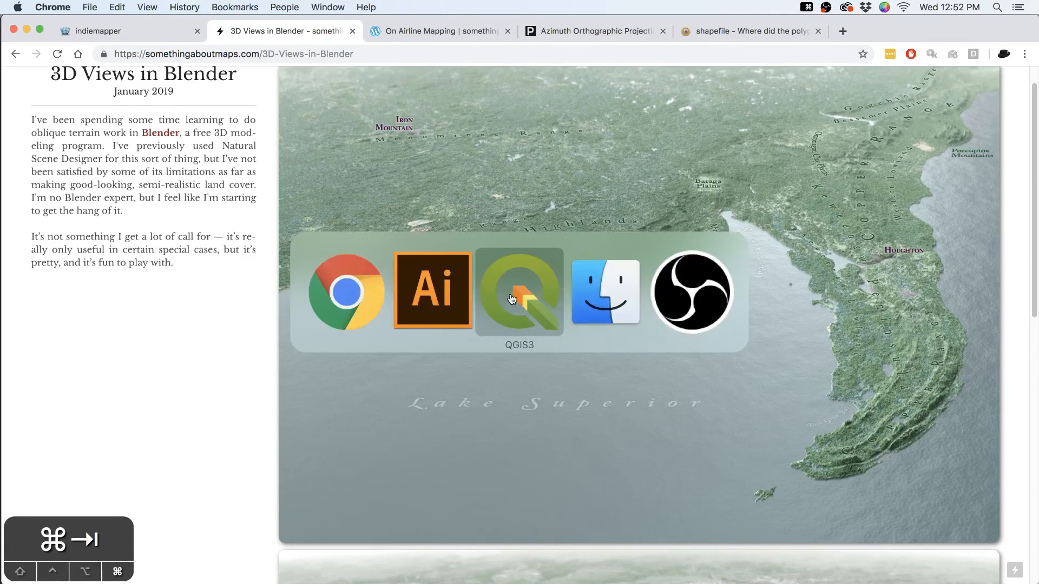
click(450, 287)
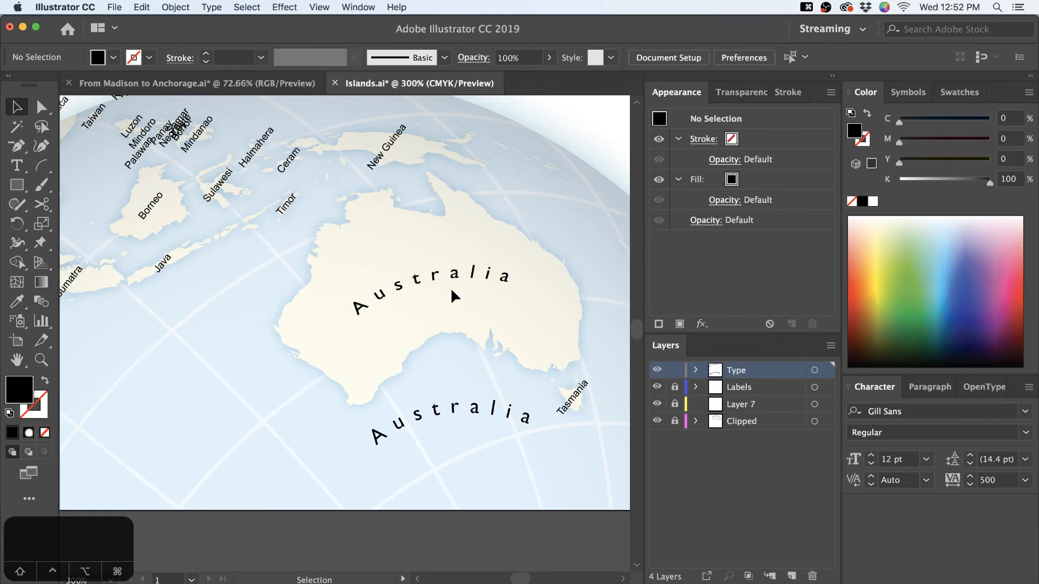
scroll(379, 353, up, 3)
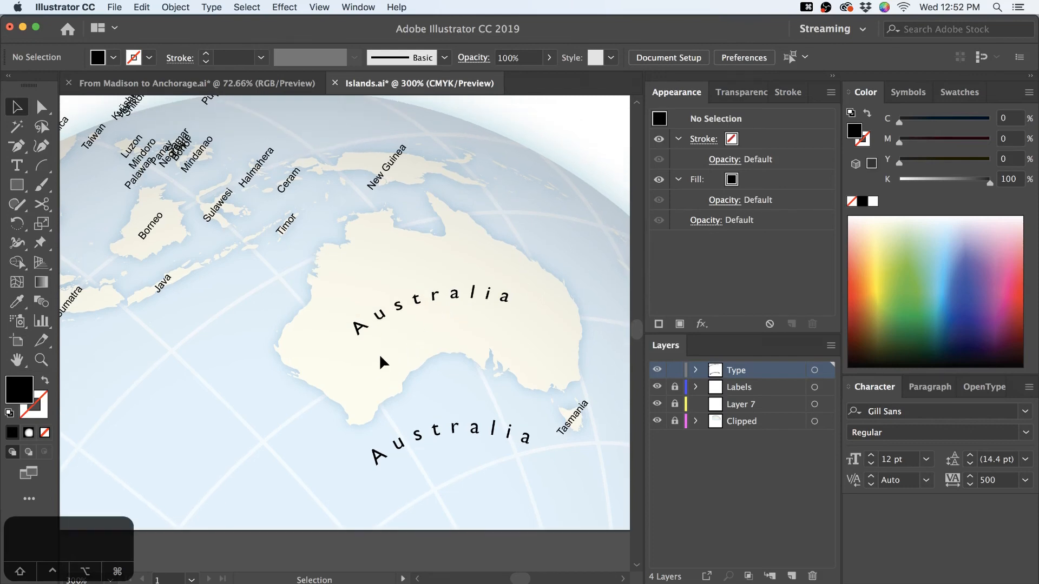
key(super+minus)
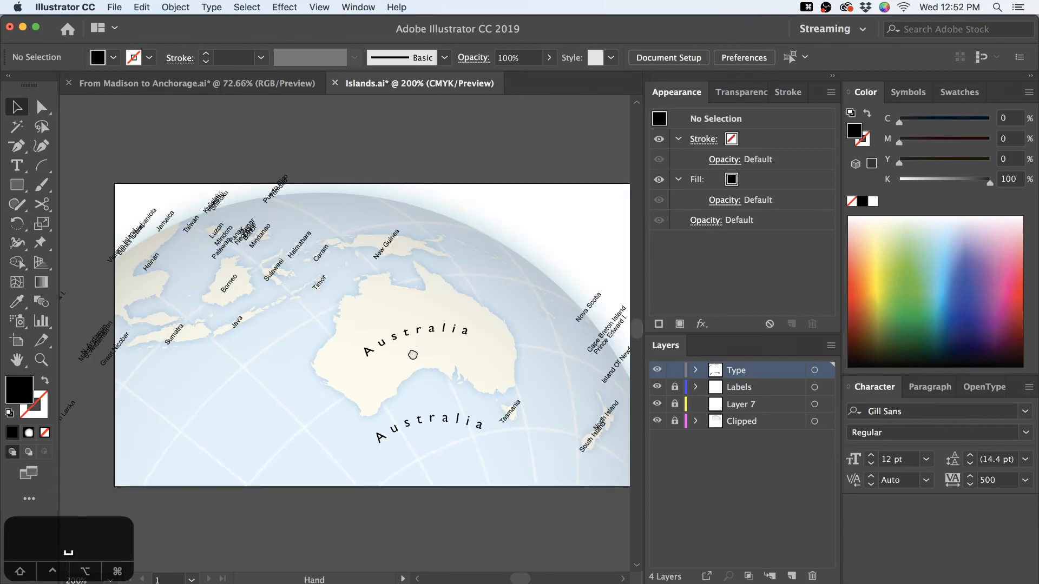
Delete the untilted Australia label from the ocean south of the continent
drag(408, 355, 468, 383)
click(483, 459)
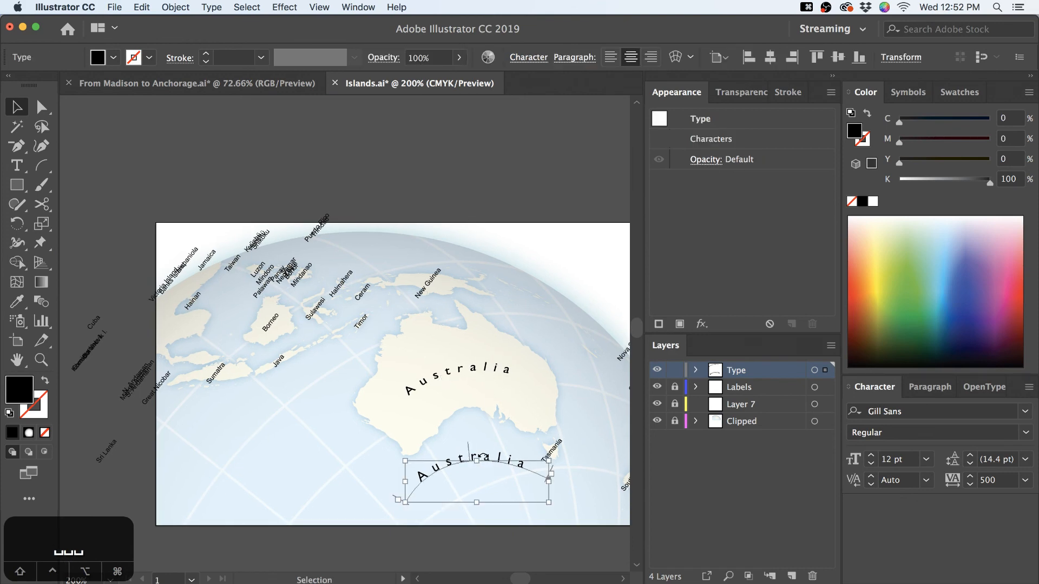
key(BackSpace)
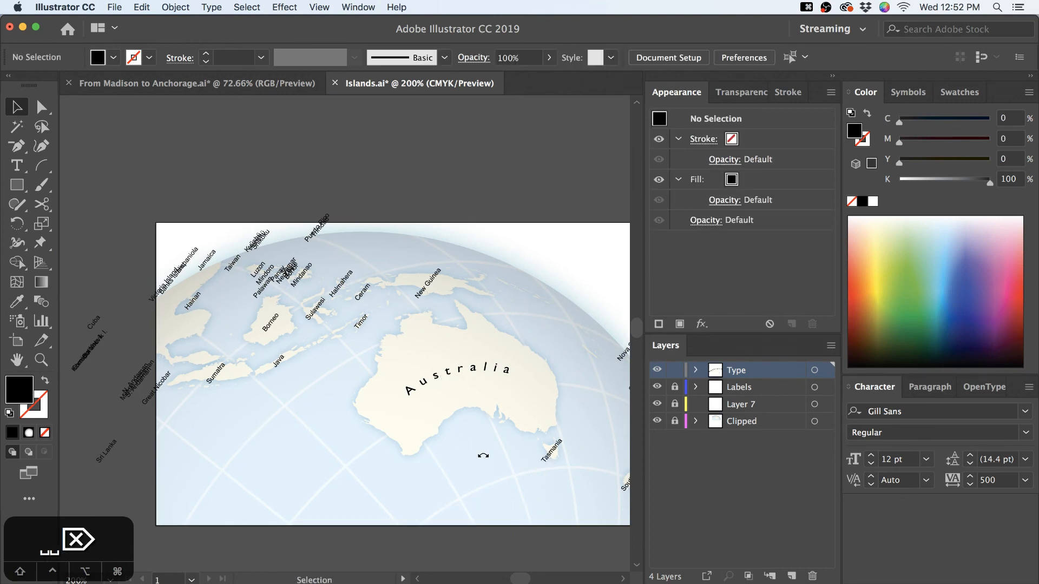
drag(505, 450, 492, 432)
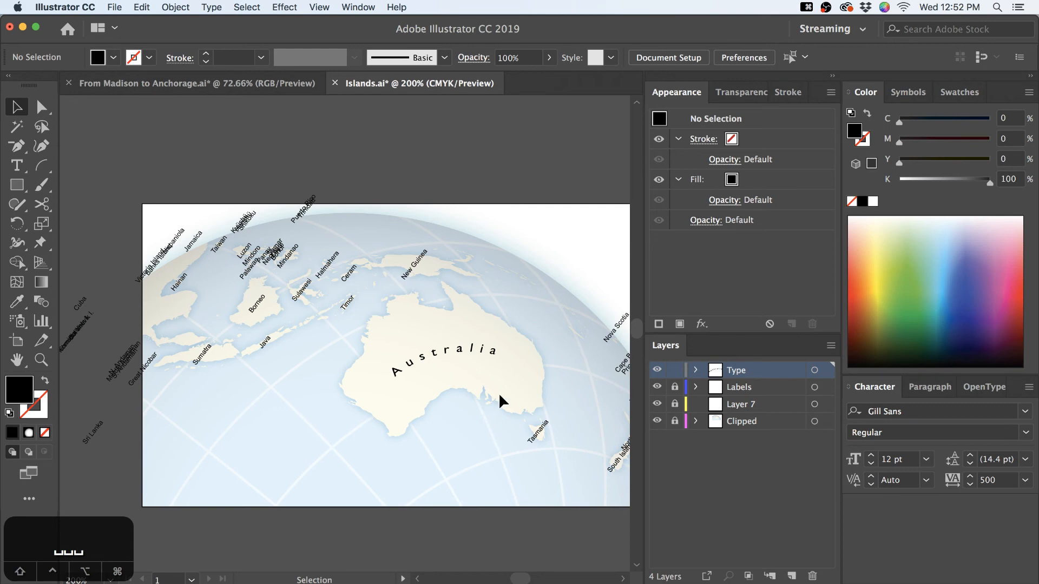
Open the From Madison to Anchorage document to examine its curved route lines, and return to Islands.ai
click(42, 106)
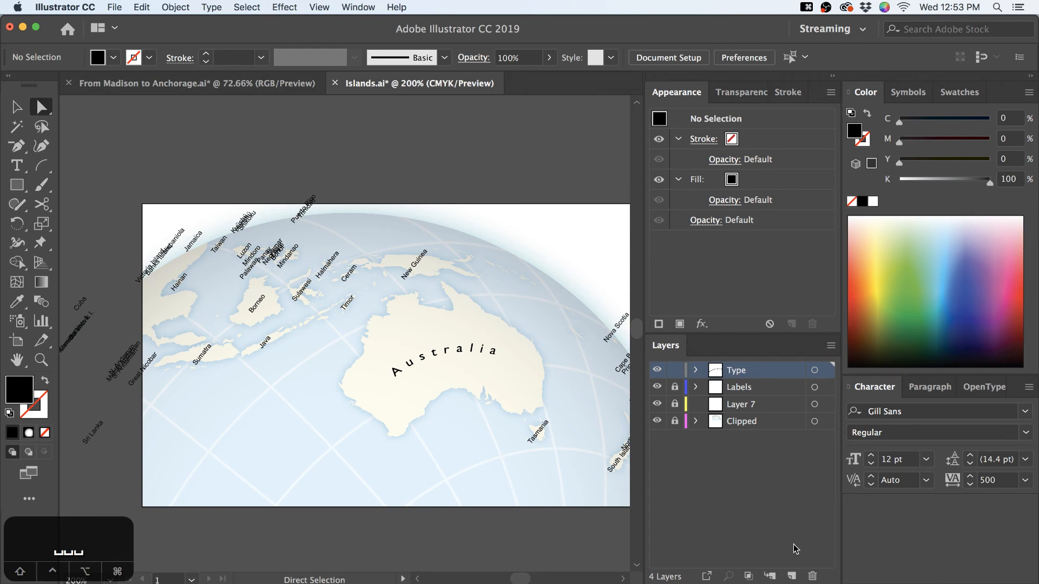
click(235, 87)
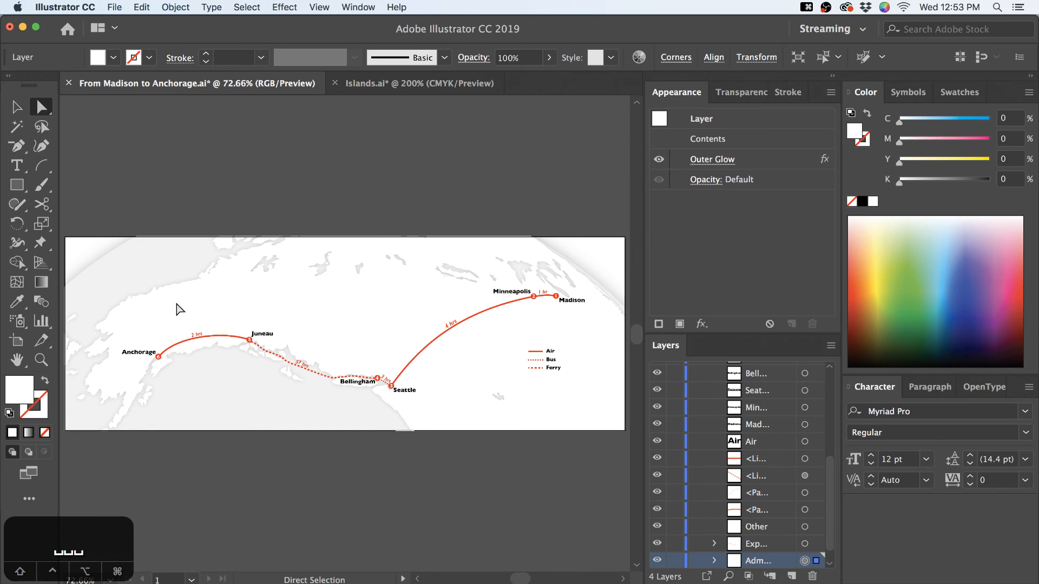
click(449, 81)
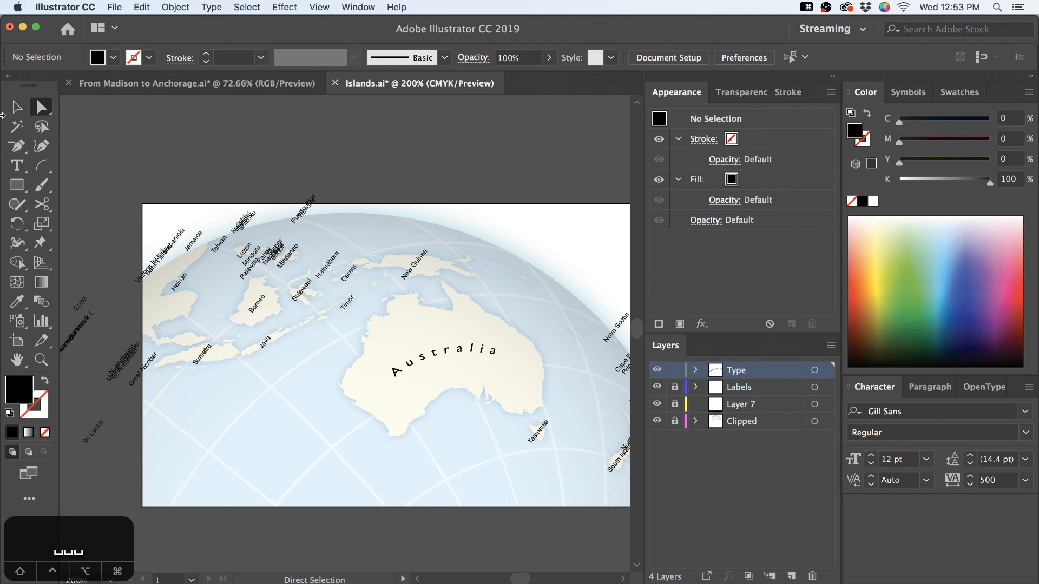
Draw an arc from Sumatra to Tasmania with no fill and a magenta stroke of M 100 and K 0
click(41, 166)
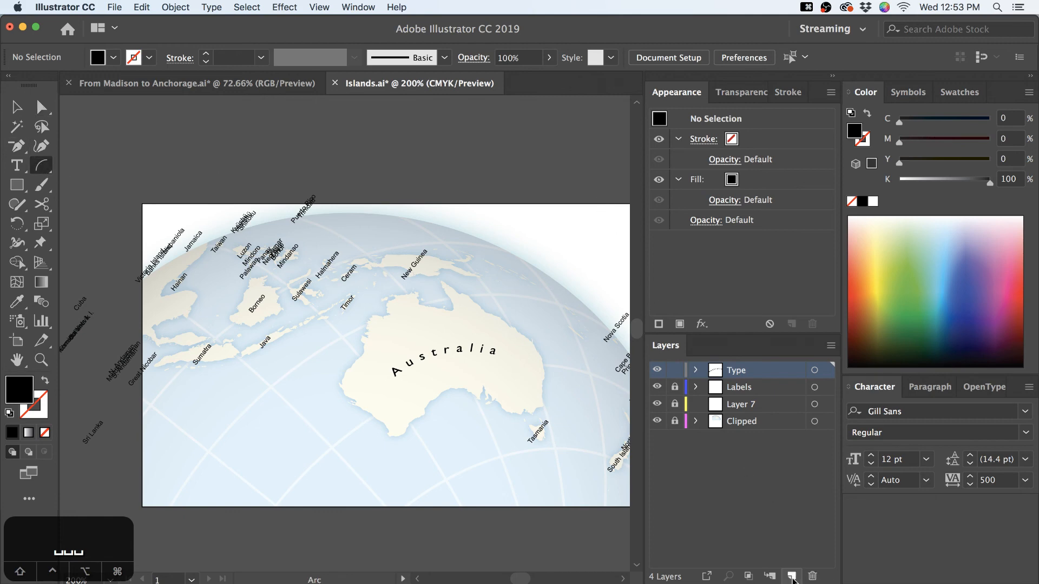
drag(945, 141, 1001, 140)
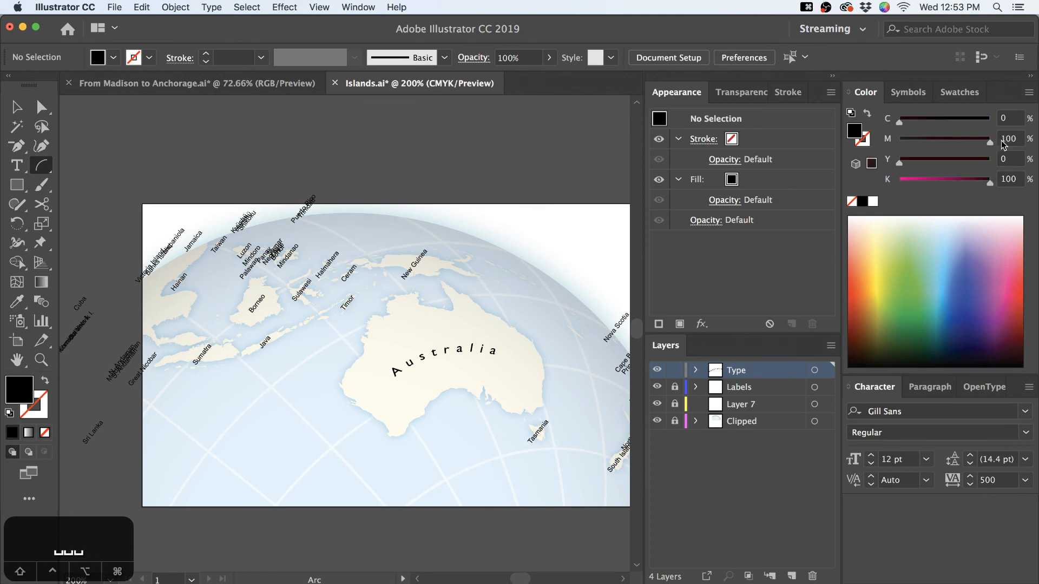
drag(959, 182, 882, 180)
mouse_move(264, 442)
mouse_down()
mouse_move(284, 391)
mouse_move(420, 334)
mouse_up()
key(cmd+z)
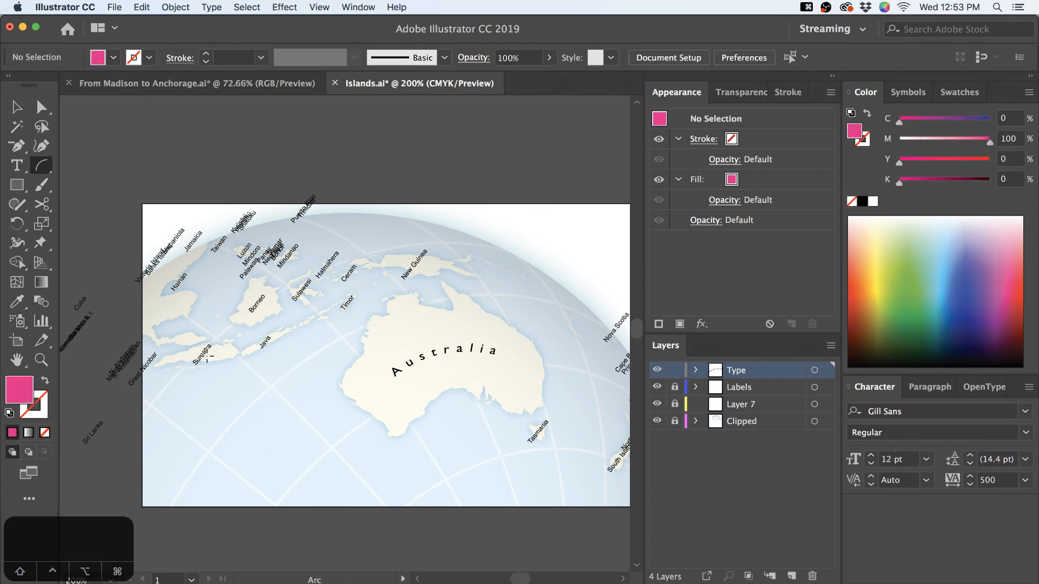
drag(205, 355, 541, 433)
key(a)
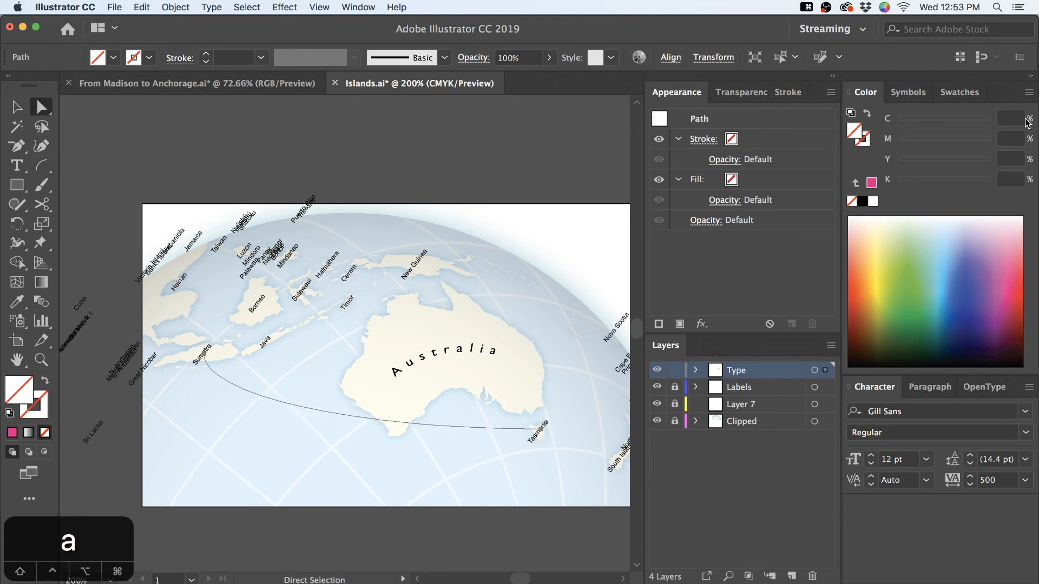
key(x)
click(871, 182)
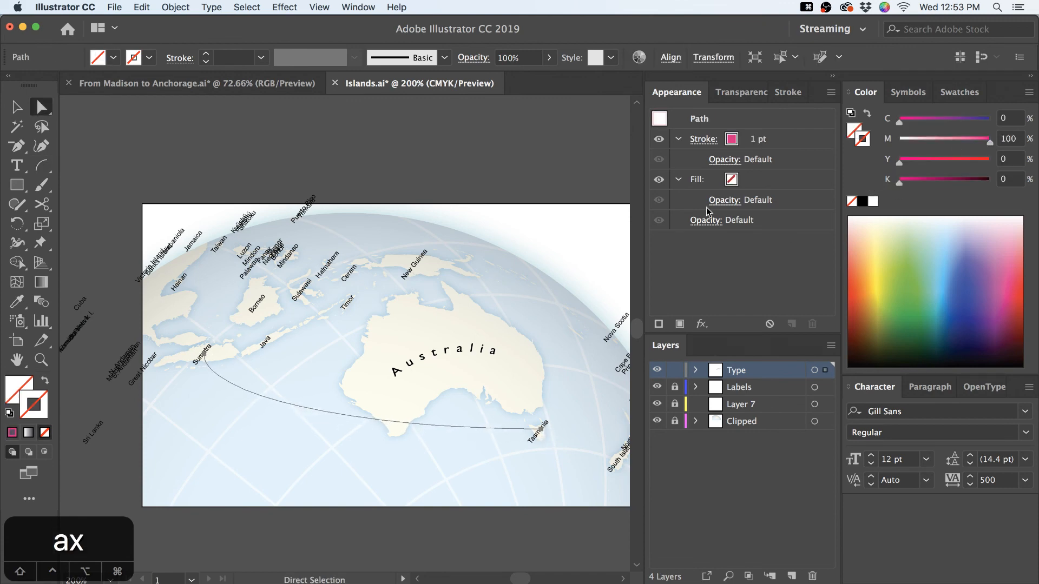
Adjust the direction handles at both ends of the Sumatra–Tasmania arc to give it a shallower, more even curve
key(a)
click(205, 357)
drag(205, 401, 320, 408)
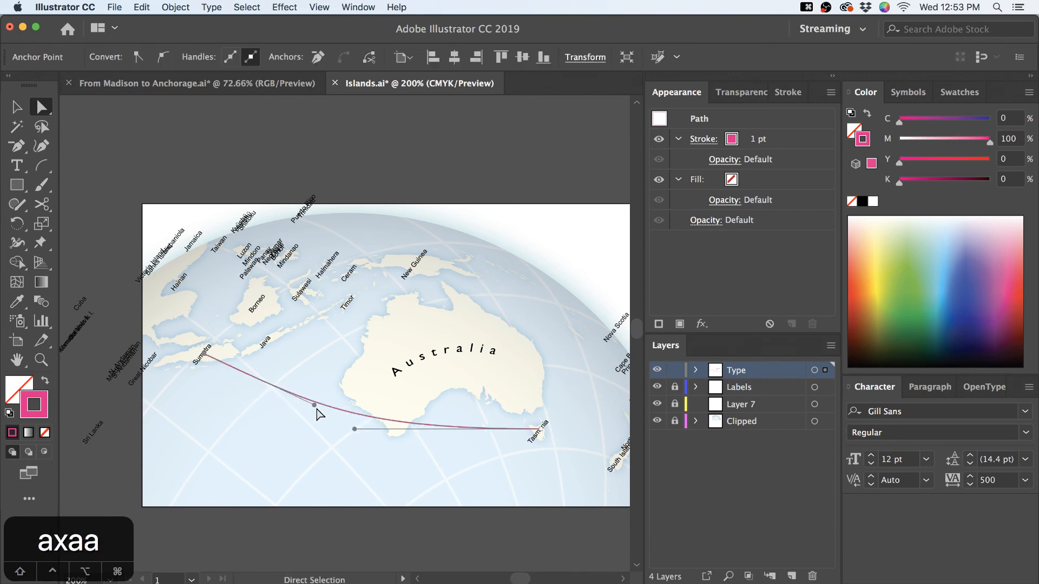
key(a)
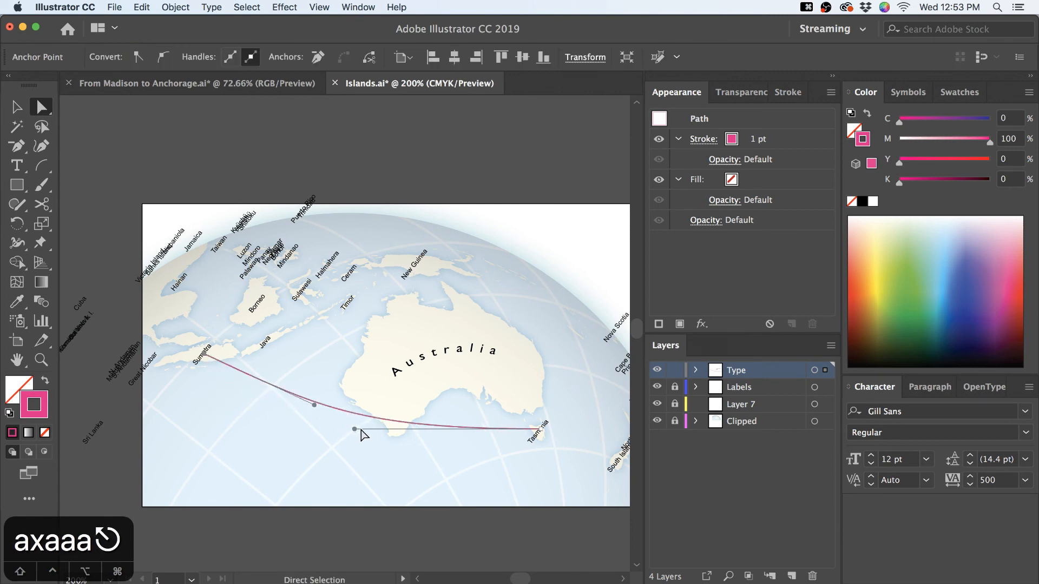
drag(354, 428, 355, 420)
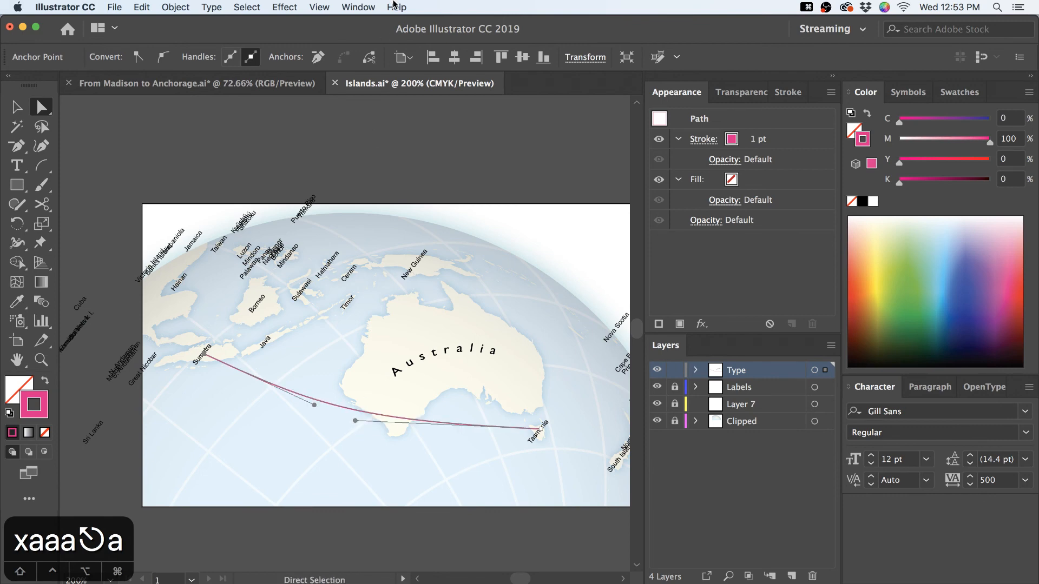
Switch to Chrome, open the On Airline Mapping post to examine its Middle East and Africa route maps, and return to Illustrator
key(super+Tab)
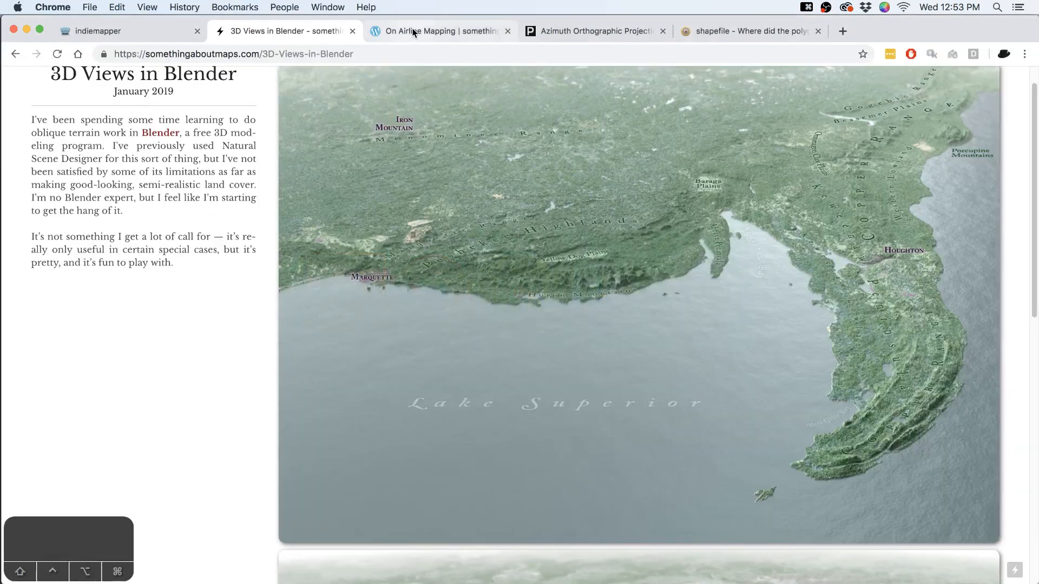
click(412, 28)
scroll(479, 300, down, 2)
scroll(482, 308, down, 5)
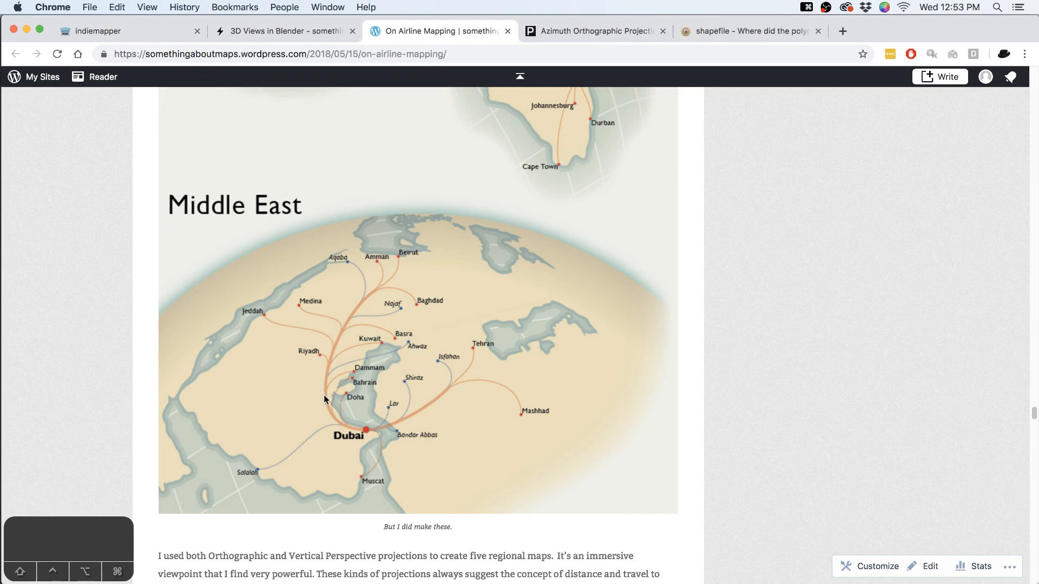
scroll(534, 438, up, 8)
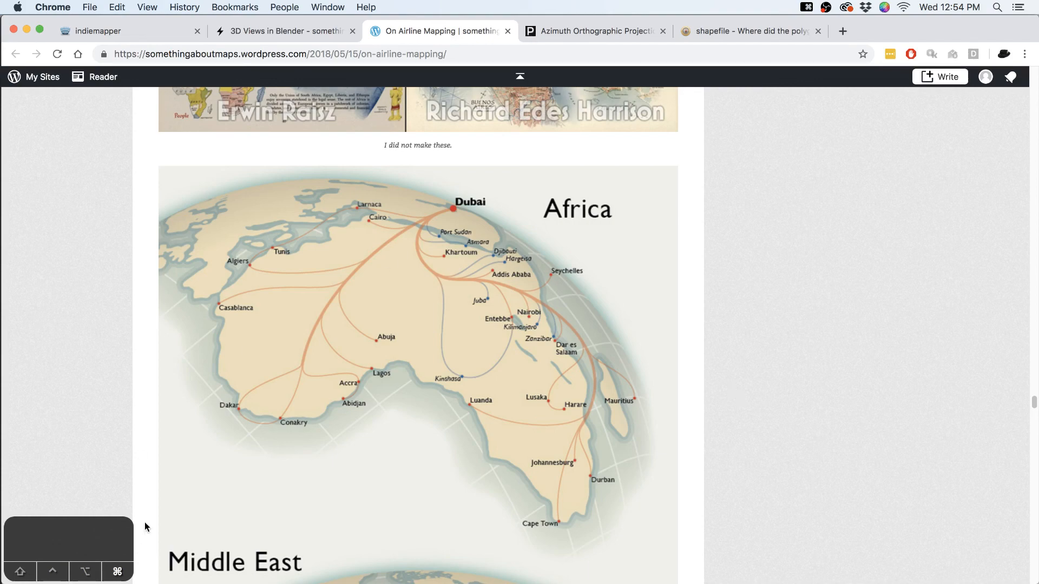
key(super+Tab)
Reshape the magenta route by pulling its middle segment so that it bows deeper southward between Sumatra and Tasmania
key(a)
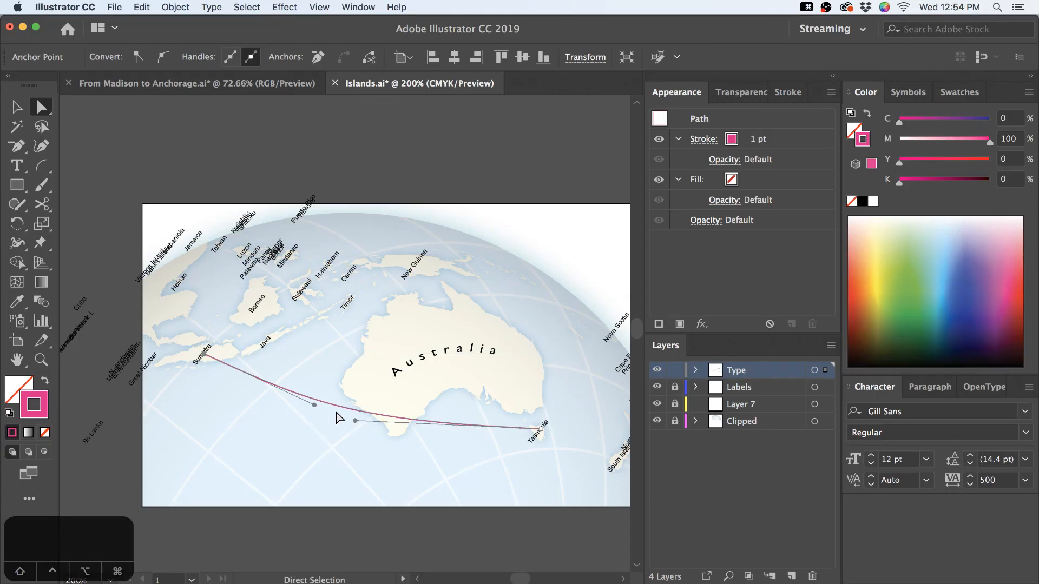
key(a)
drag(355, 421, 358, 416)
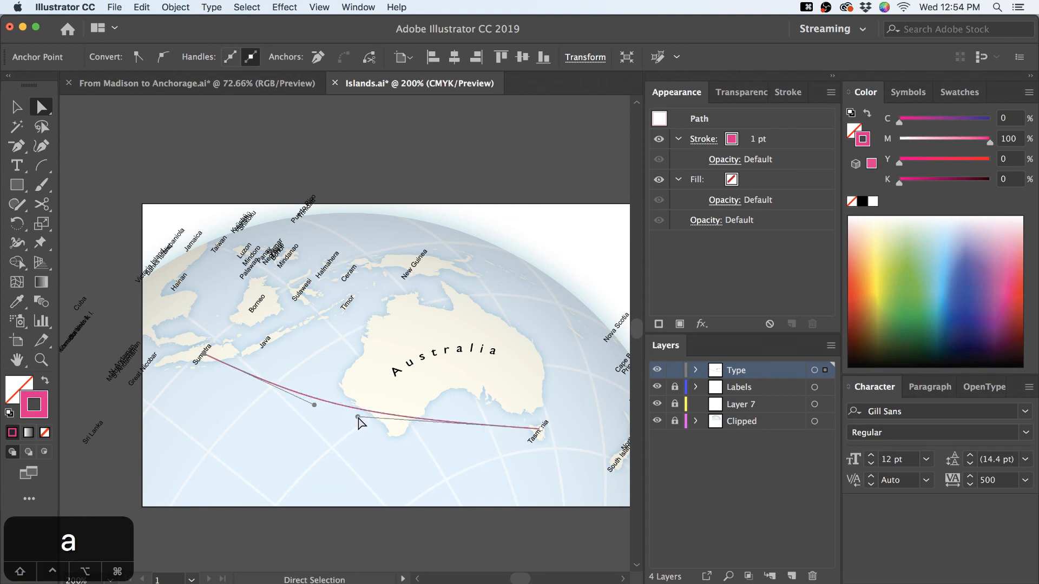
click(353, 452)
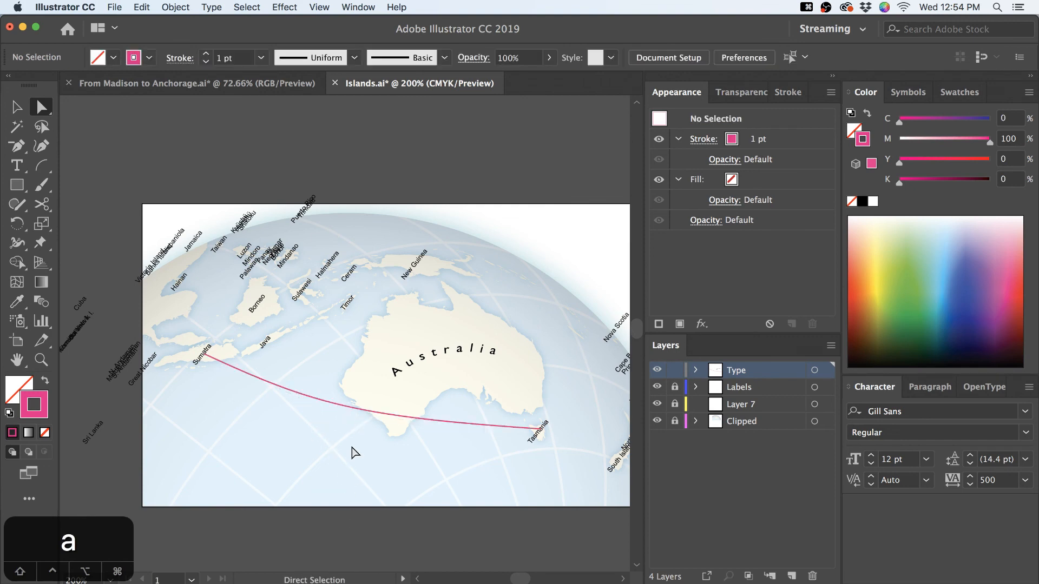
click(344, 409)
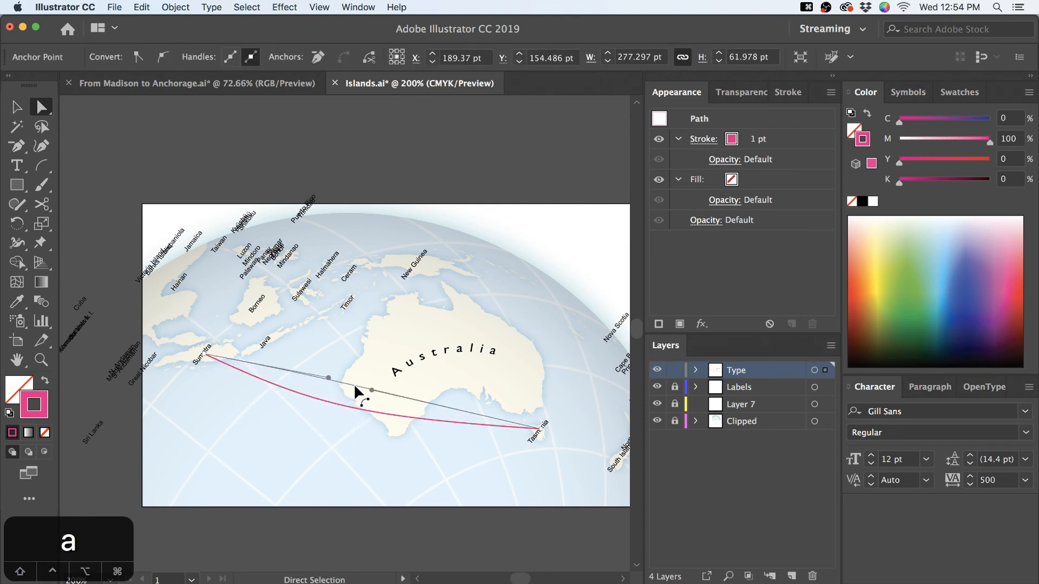
drag(354, 384, 339, 419)
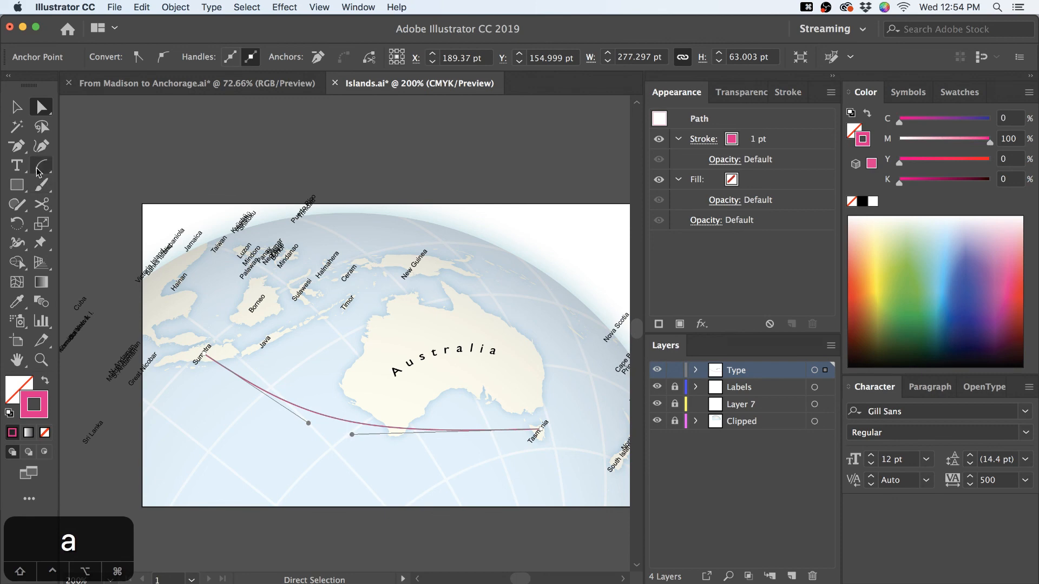
drag(40, 165, 79, 165)
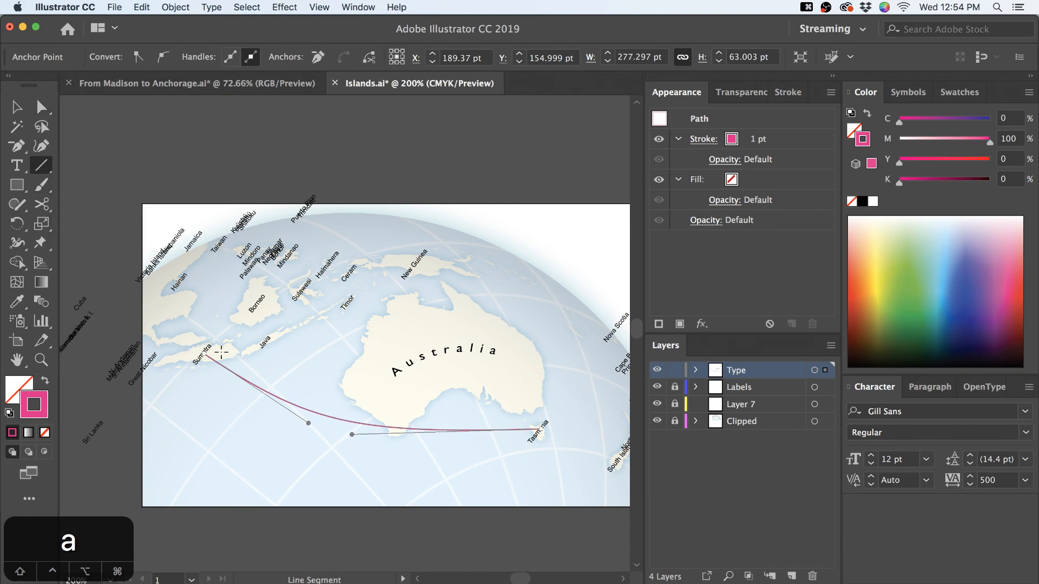
drag(205, 355, 428, 264)
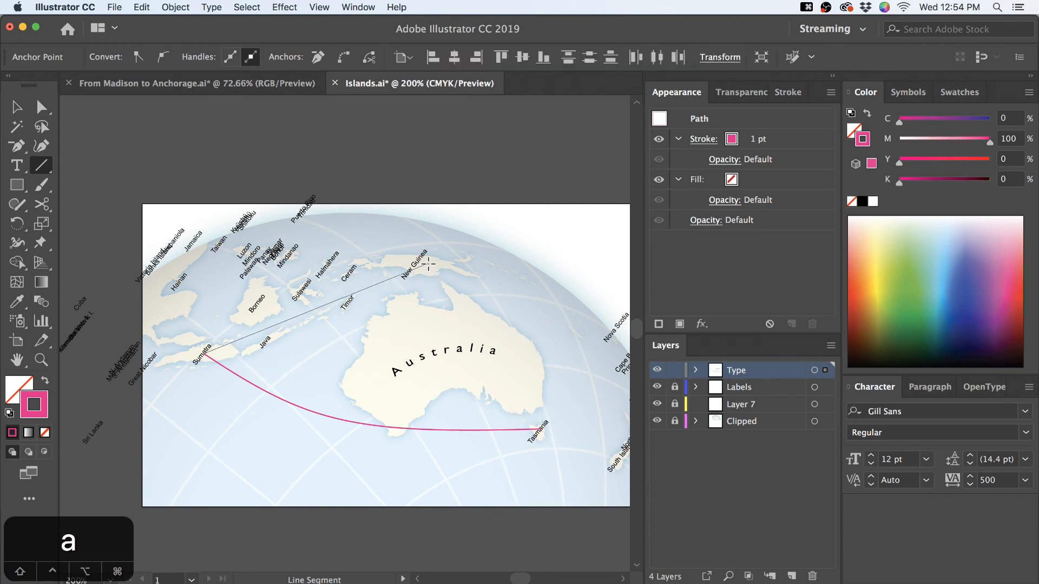
key(v)
click(425, 330)
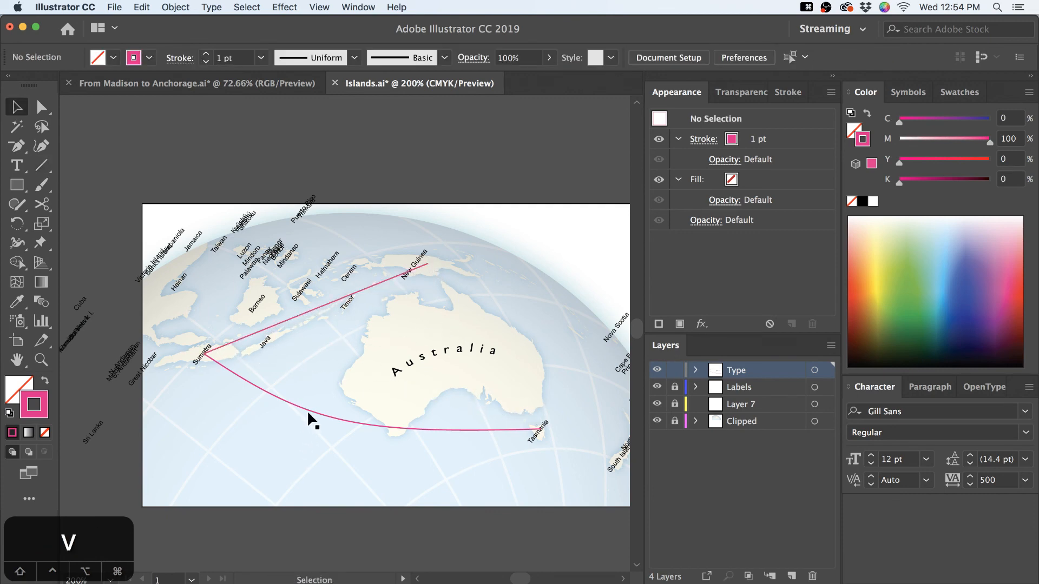
click(307, 410)
key(BackSpace)
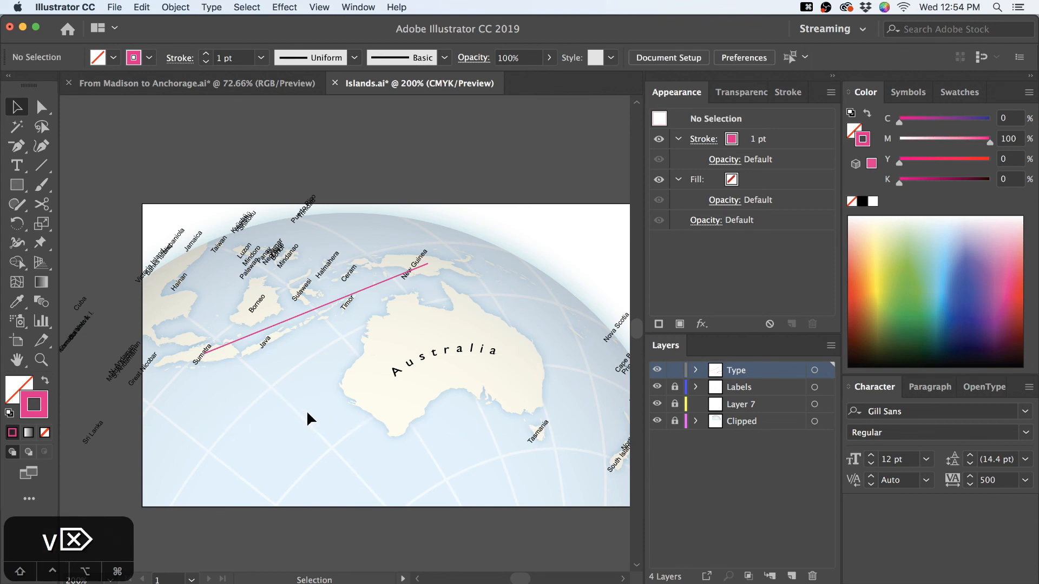
key(super+z)
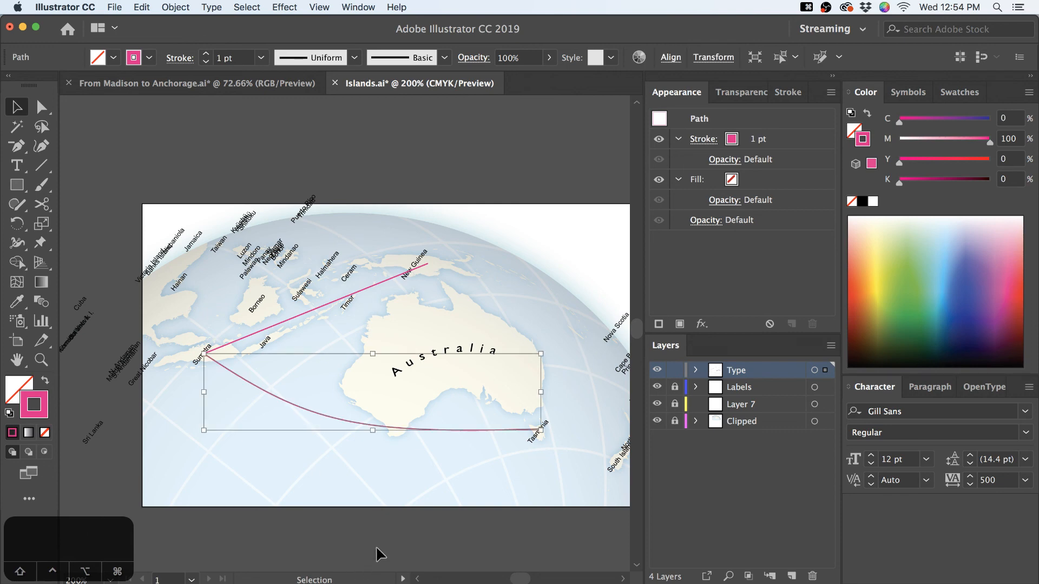
click(376, 547)
click(371, 284)
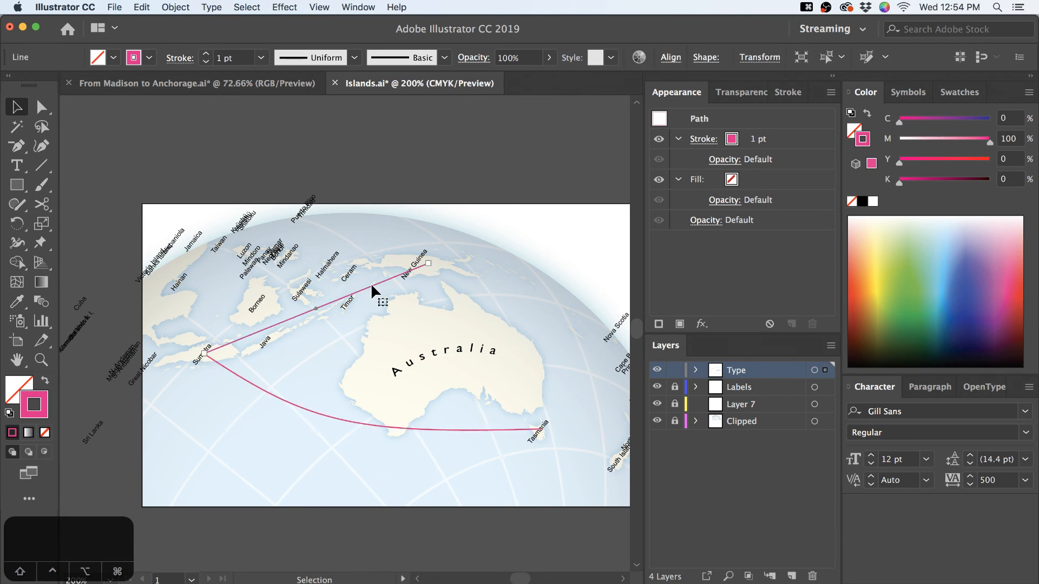
key(BackSpace)
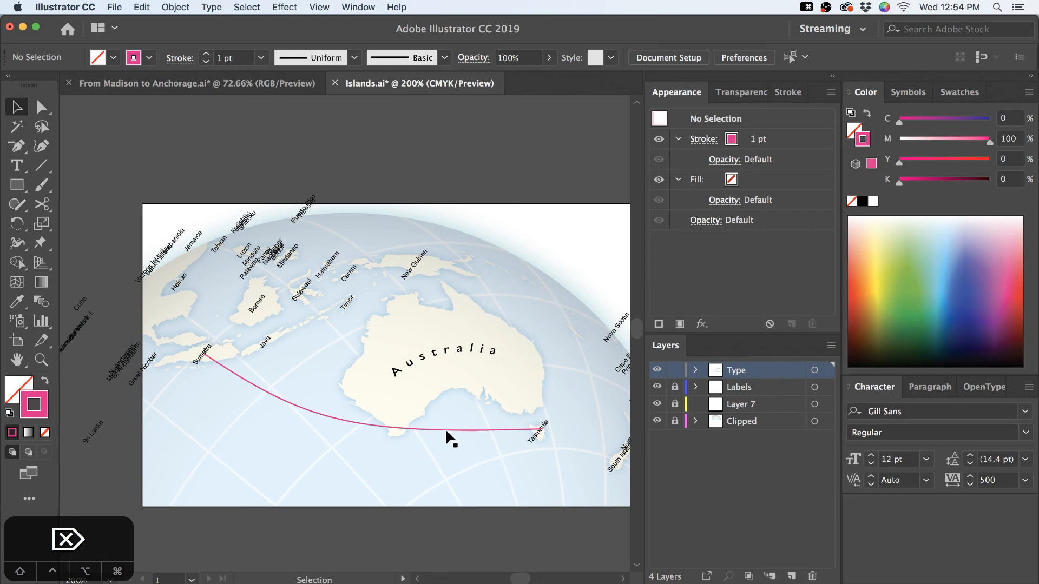
Draw a straight line from Sumatra to Tasmania, give it a black stroke, and hide the selection edges
key(backslash)
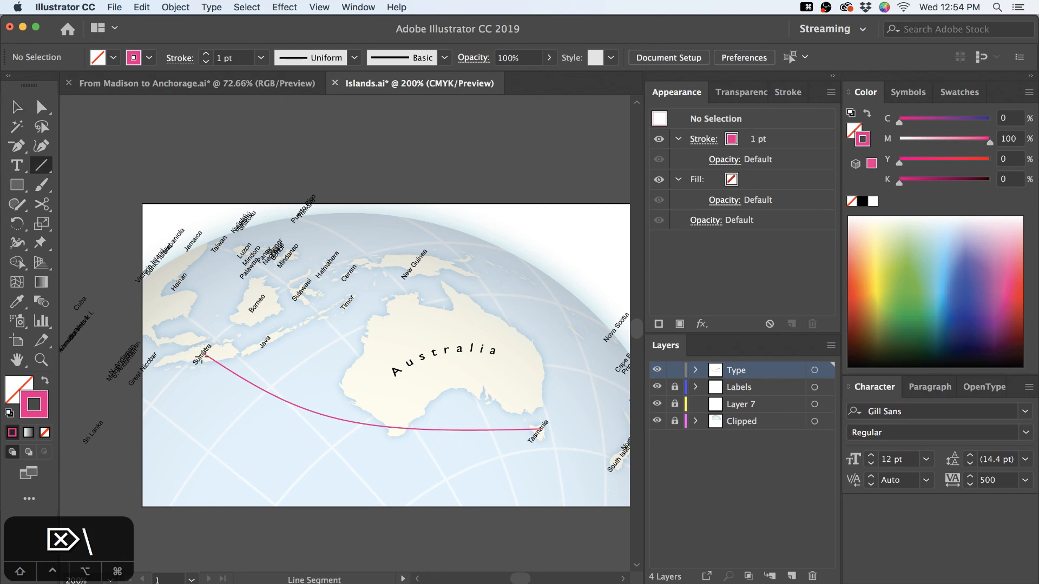
mouse_move(203, 352)
mouse_down()
mouse_move(392, 382)
mouse_move(539, 430)
mouse_up()
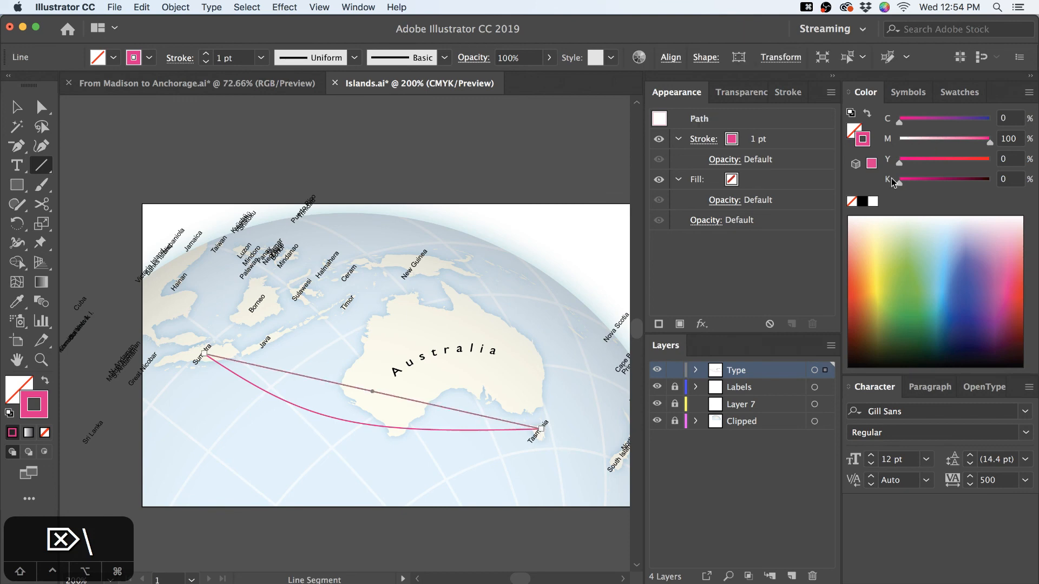
click(859, 202)
key(super+h)
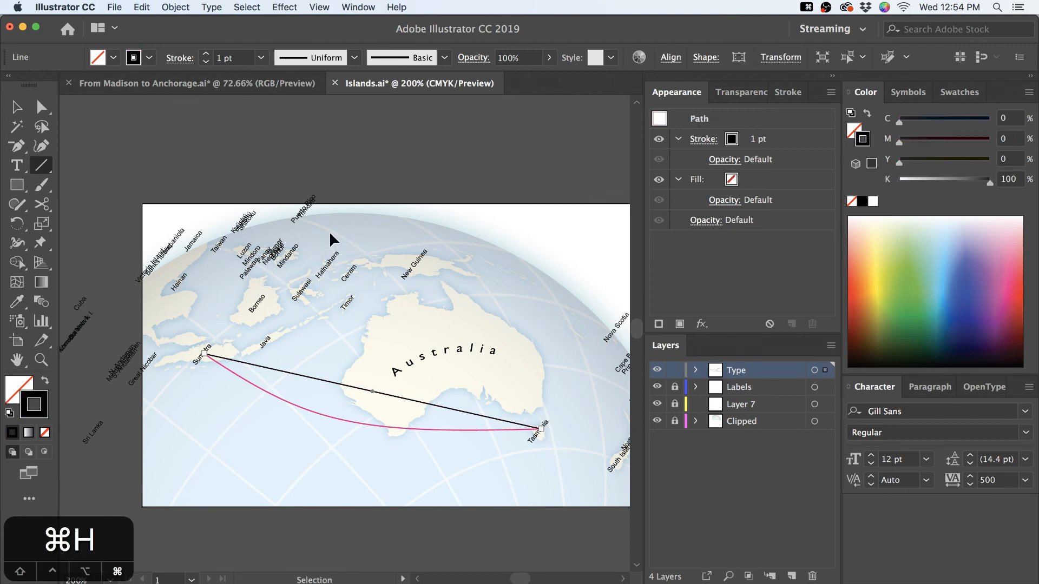
Apply an 8-pixel Gaussian Blur to the black Sumatra–Tasmania line to make it a soft shadow, and deselect it
scroll(285, 441, up, 1)
key(space)
drag(371, 336, 281, 297)
click(284, 7)
mouse_move(307, 145)
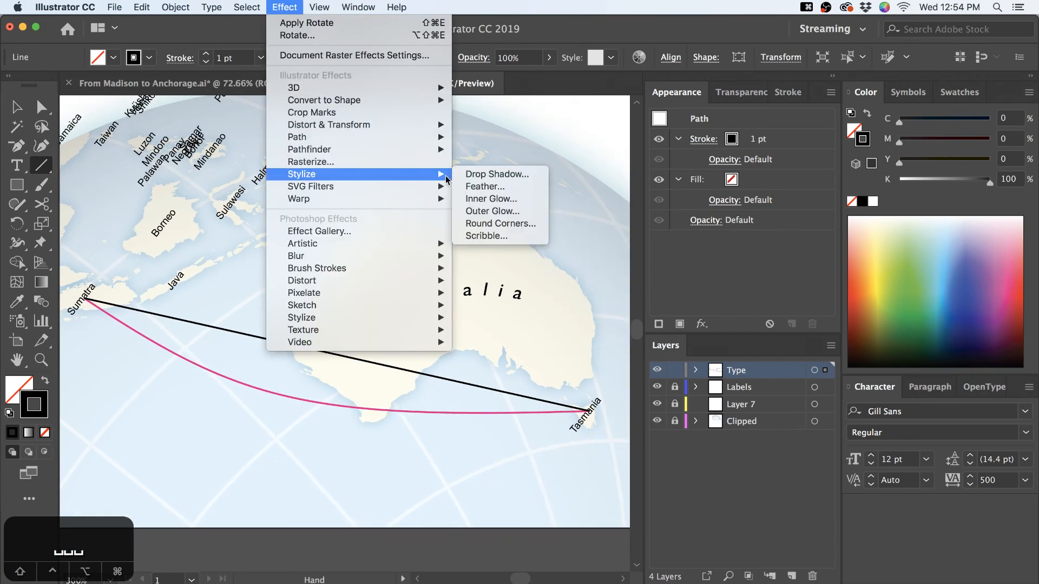
mouse_move(441, 257)
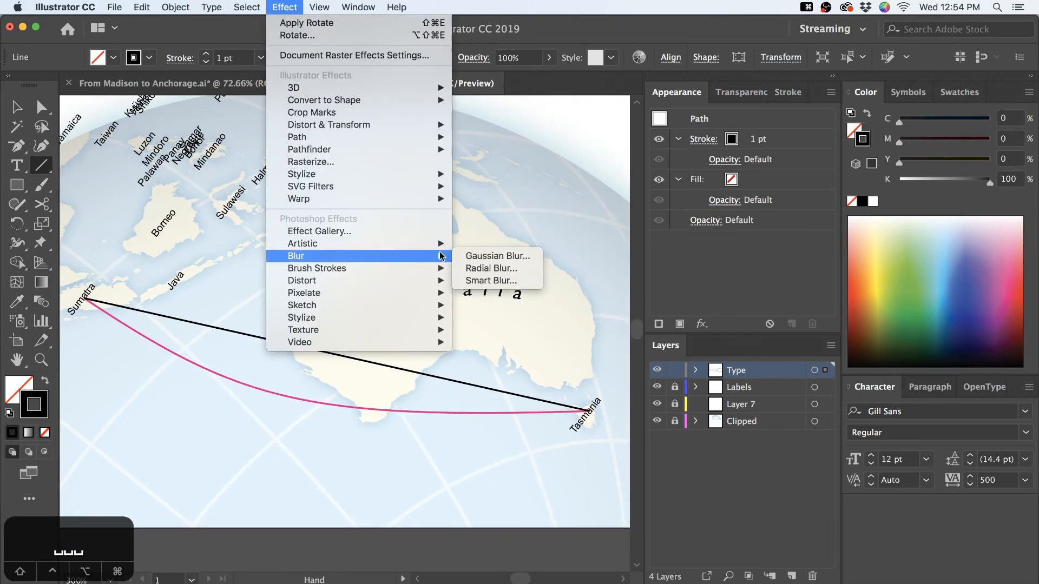
click(492, 256)
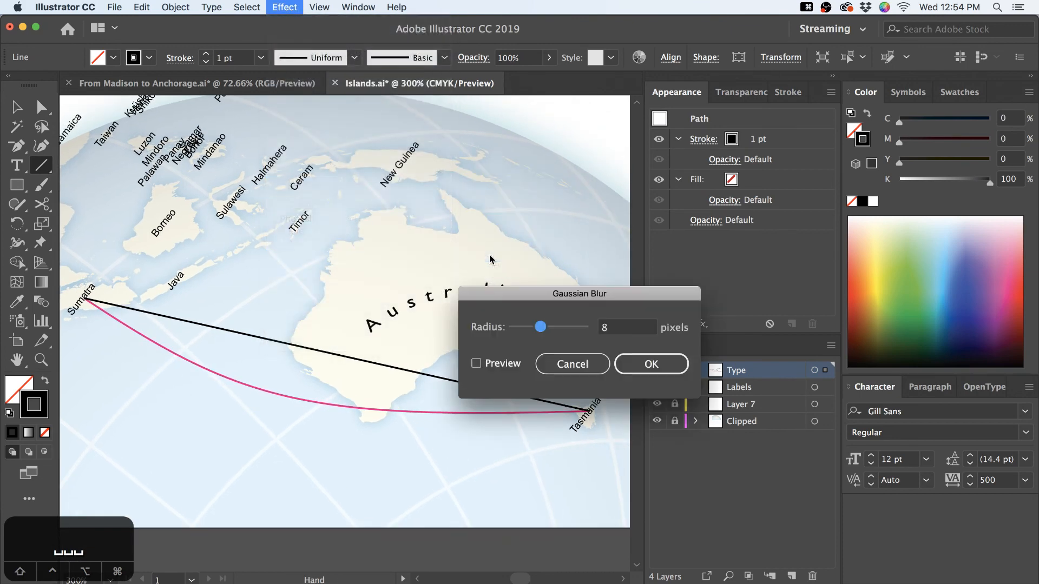
click(477, 364)
click(652, 364)
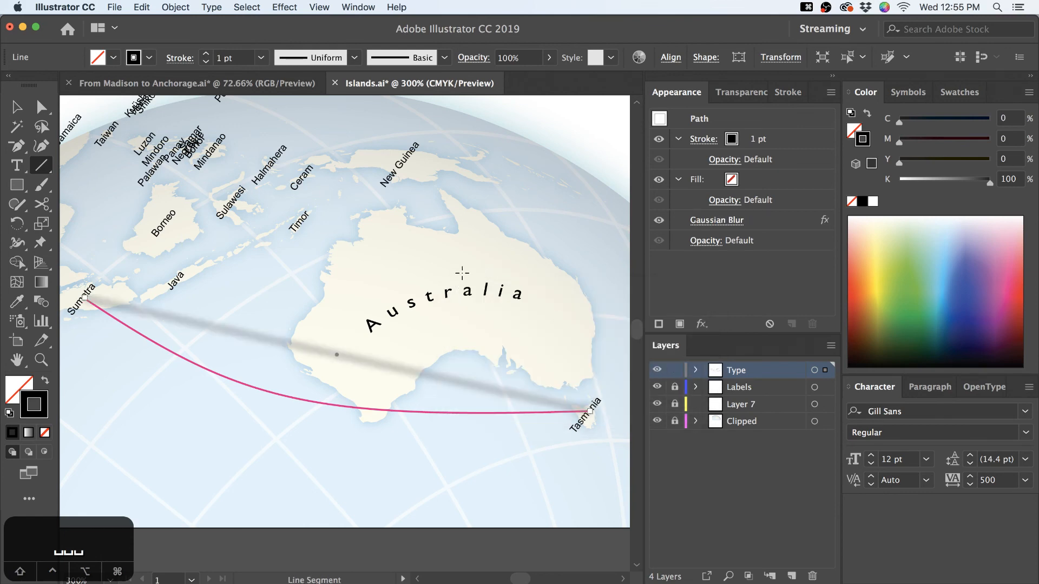
key(super+minus)
click(10, 110)
click(439, 535)
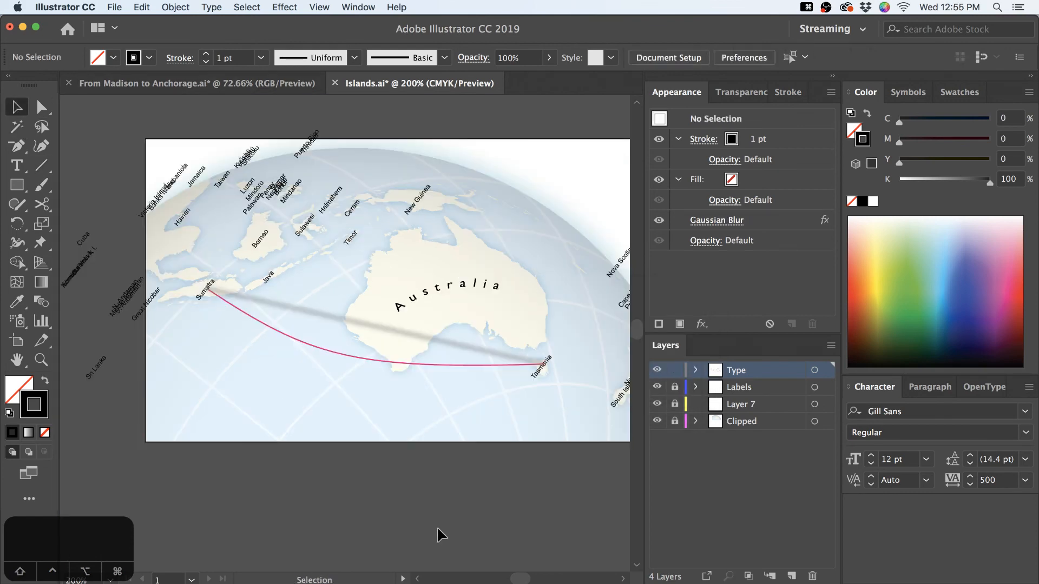
Bend the blurred shadow line slightly southward between Sumatra and Tasmania, keeping it shallower than the magenta route, and deselect it
key(a)
click(371, 330)
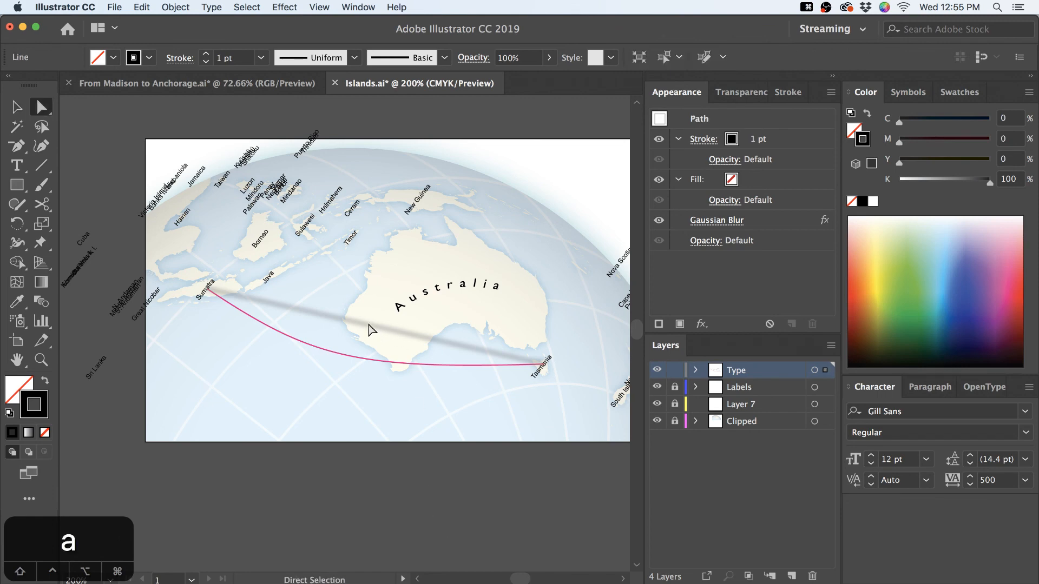
key(shift+c)
drag(371, 331, 362, 344)
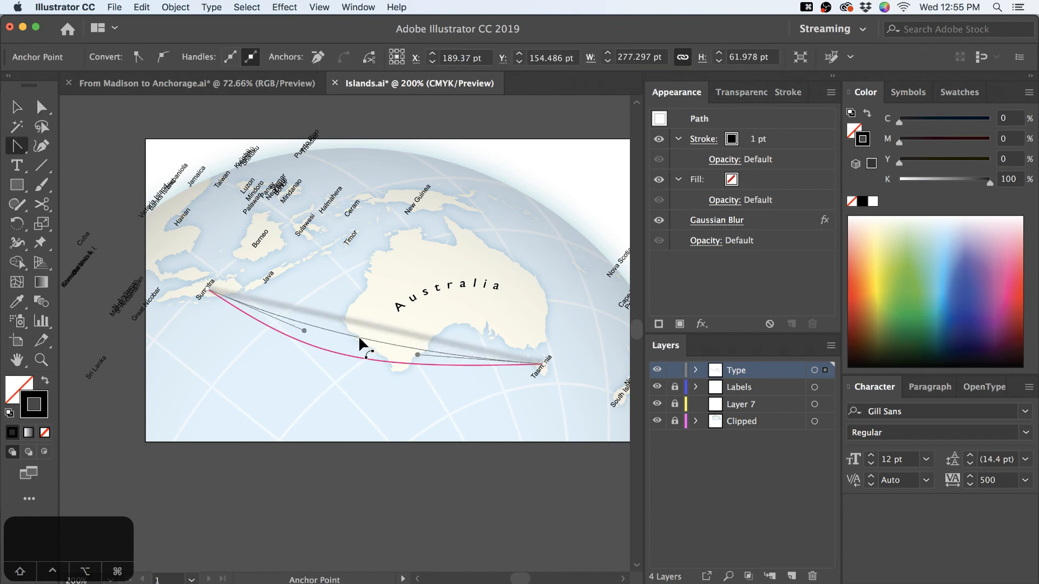
click(16, 107)
click(97, 132)
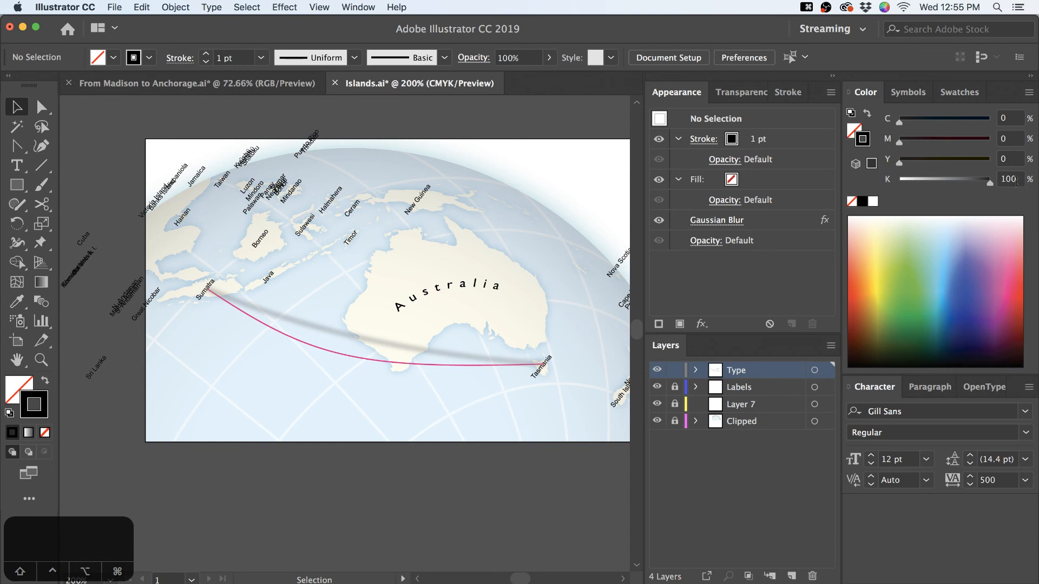
Select the curved shadow line, open its existing Gaussian Blur settings for review, and cancel without changing them
key(v)
key(v)
click(384, 348)
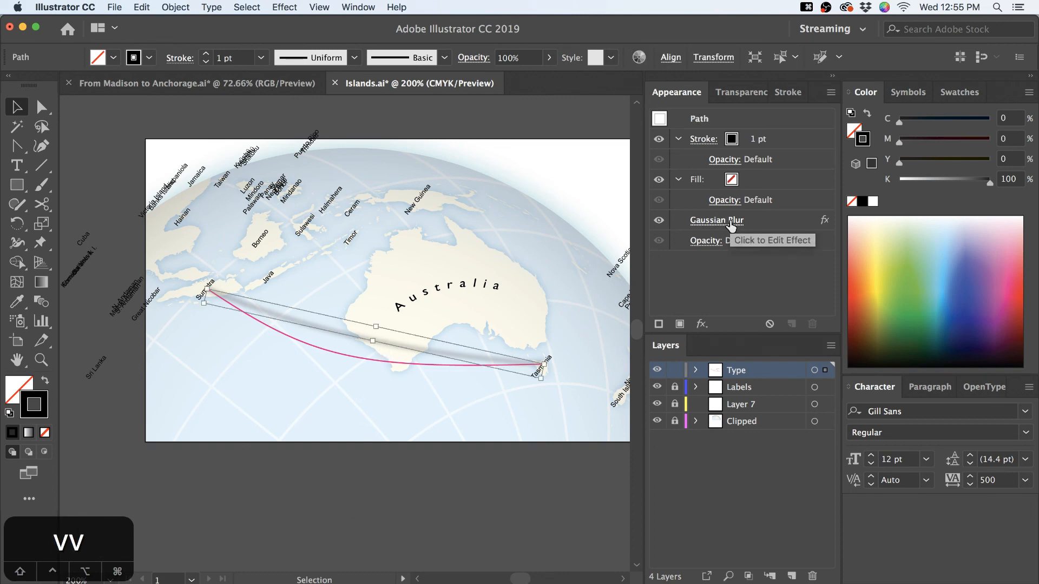
click(732, 221)
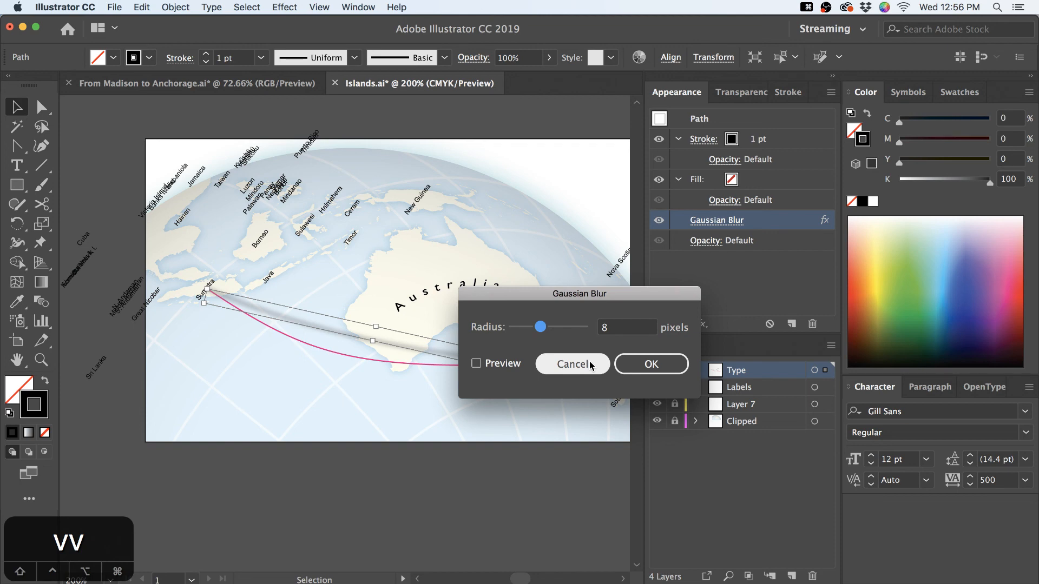
click(590, 365)
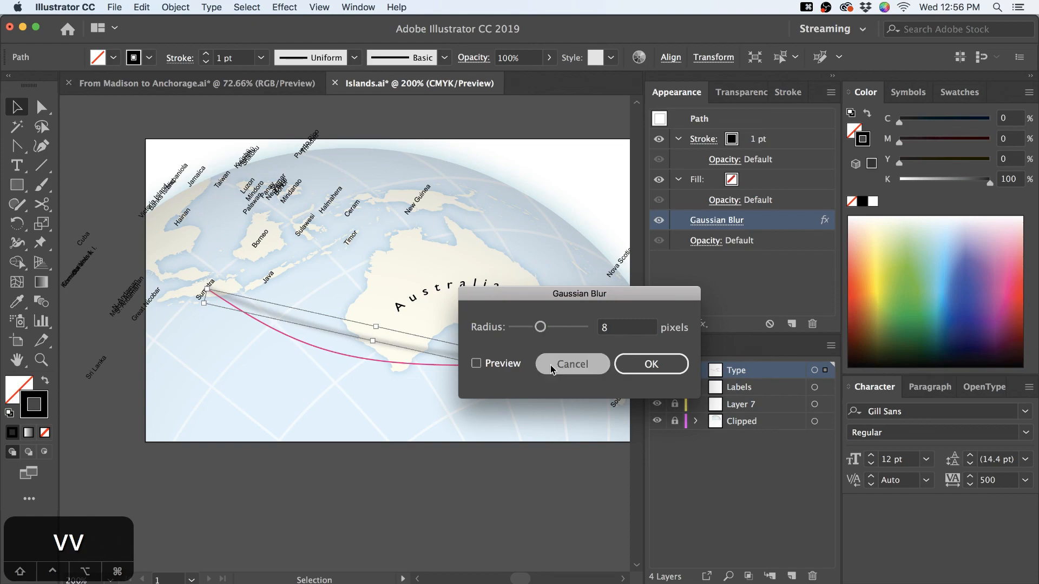
Switch to Chrome, view the somethingaboutmaps portfolio and its China map page, and go back to the site's home page
key(super+Tab)
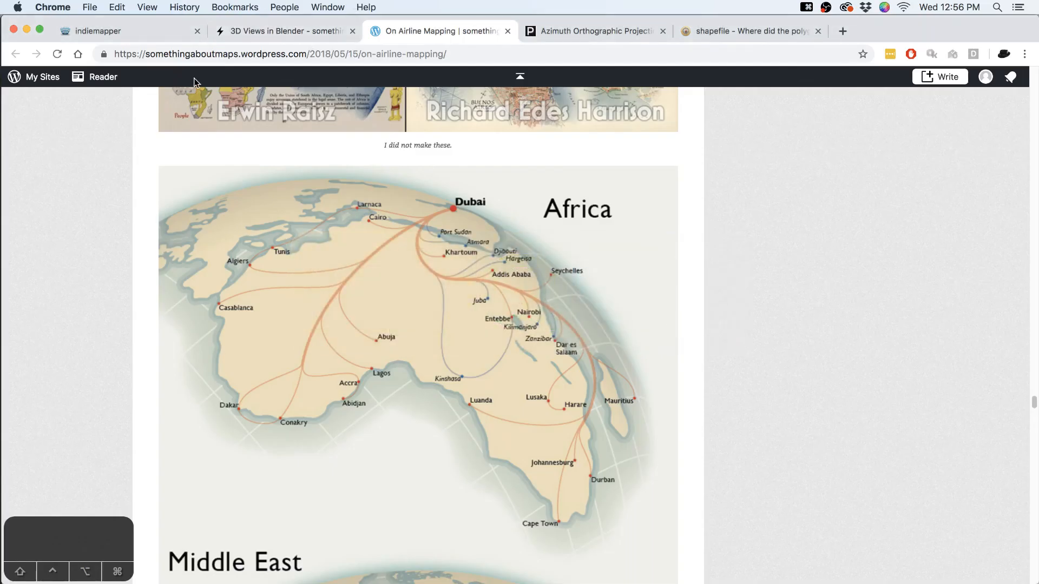
click(273, 33)
click(15, 53)
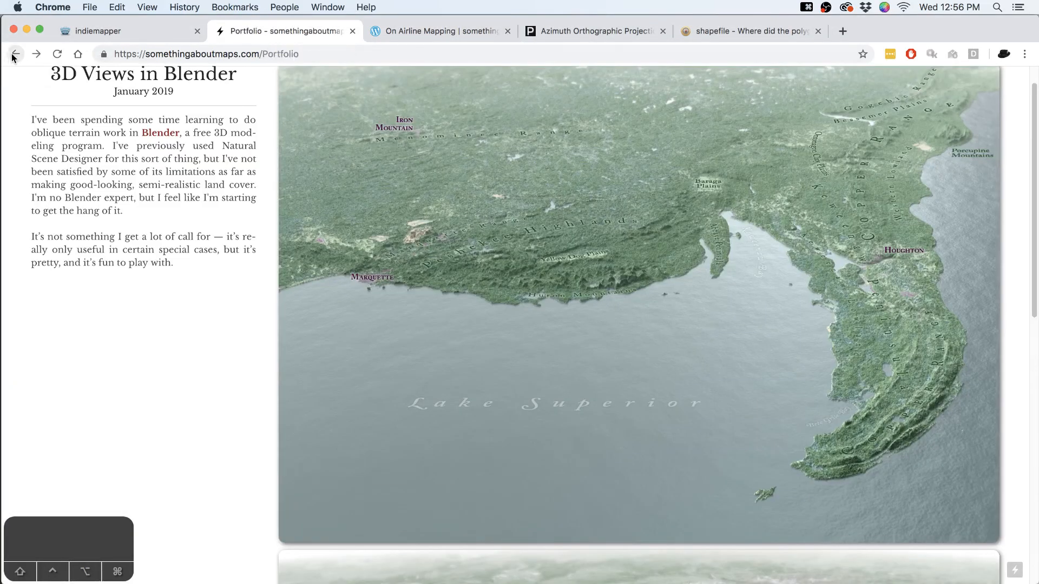
click(570, 190)
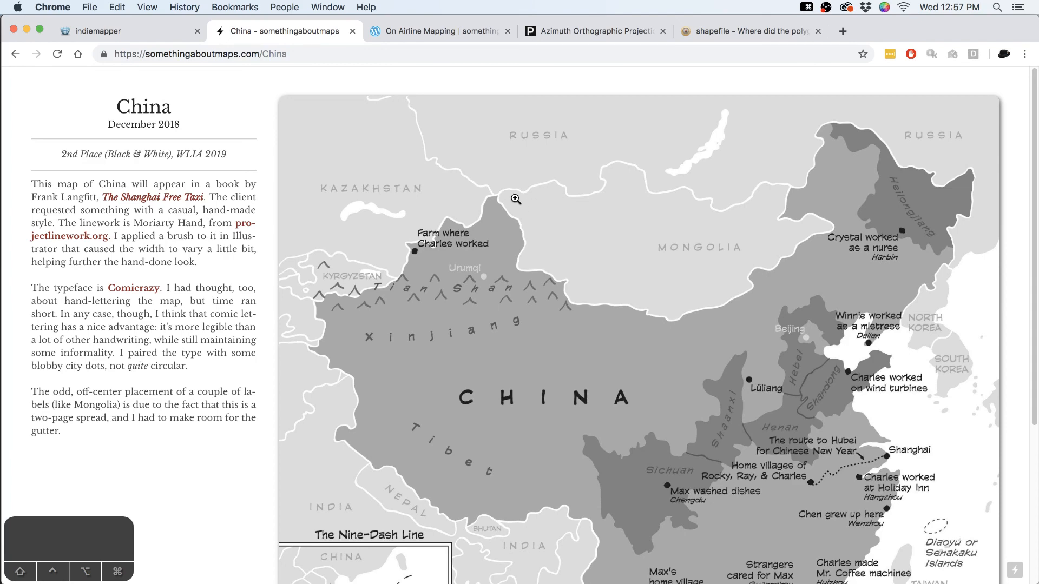
click(14, 55)
click(14, 54)
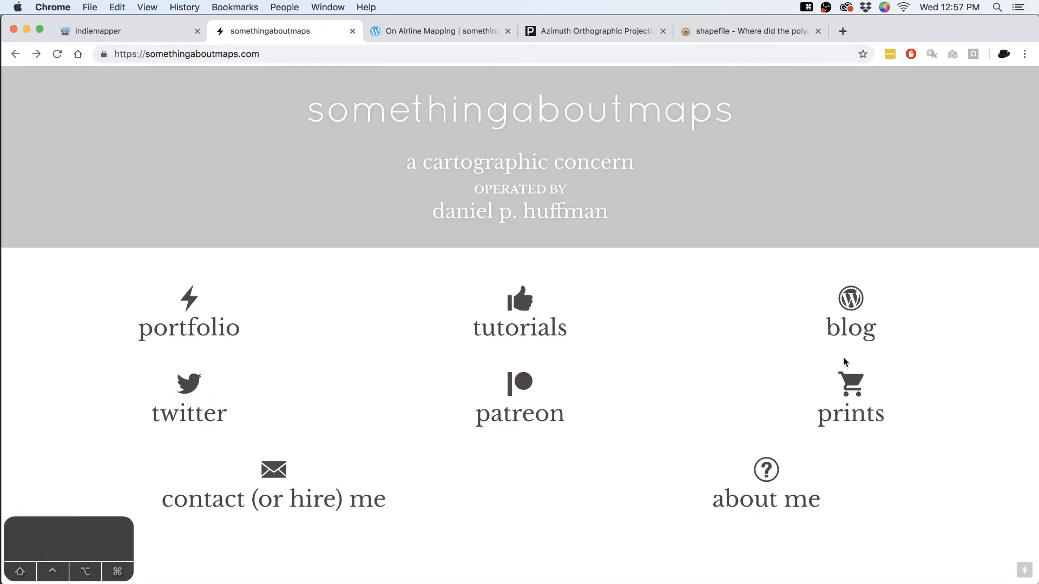
View the upcoming live events on the somethingaboutmaps blog, check the site's linked Twitter profile, and close the profile
click(850, 314)
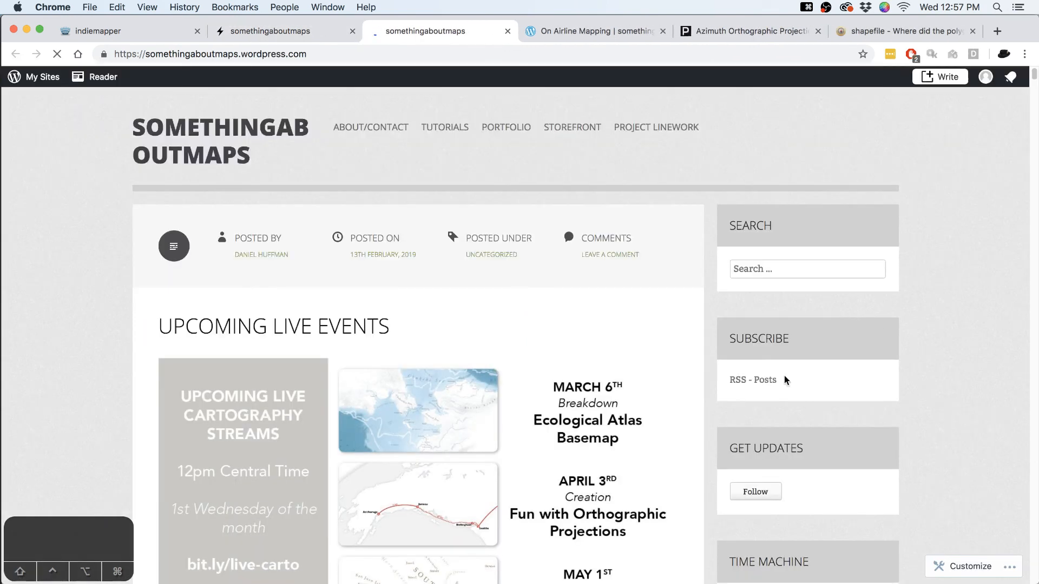
scroll(786, 381, down, 3)
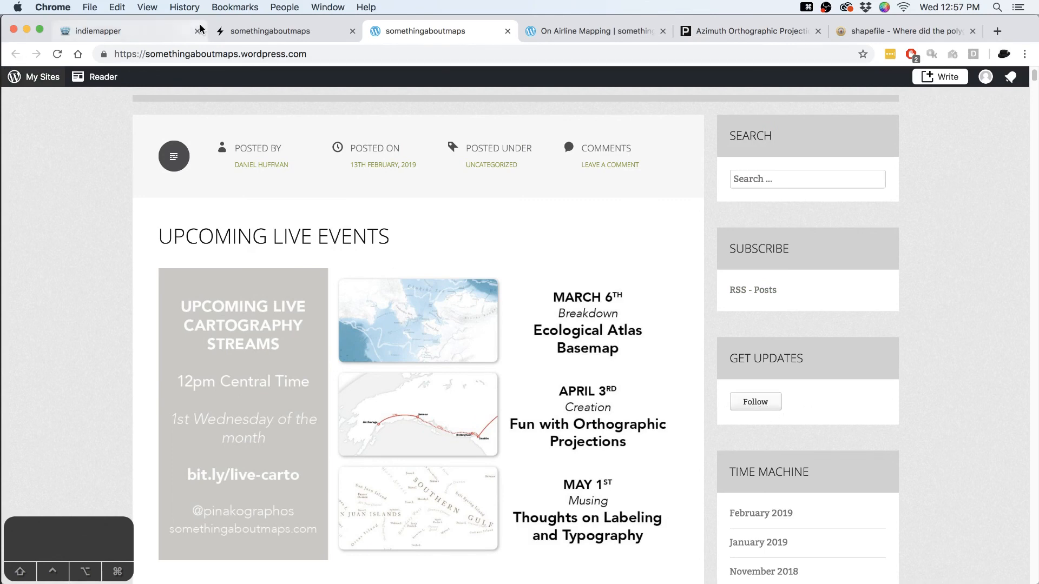
click(264, 33)
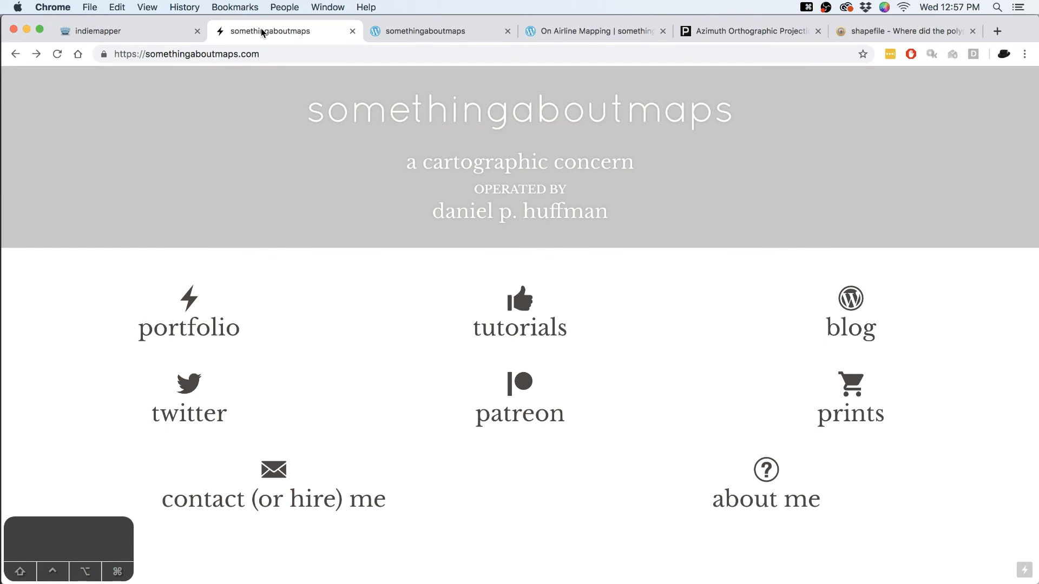
click(187, 384)
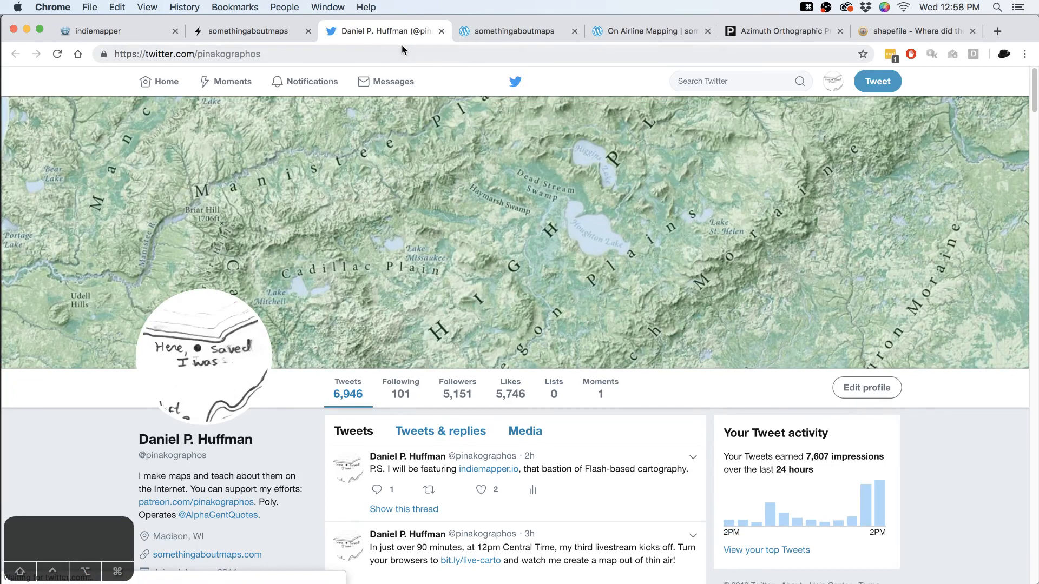
key(super+w)
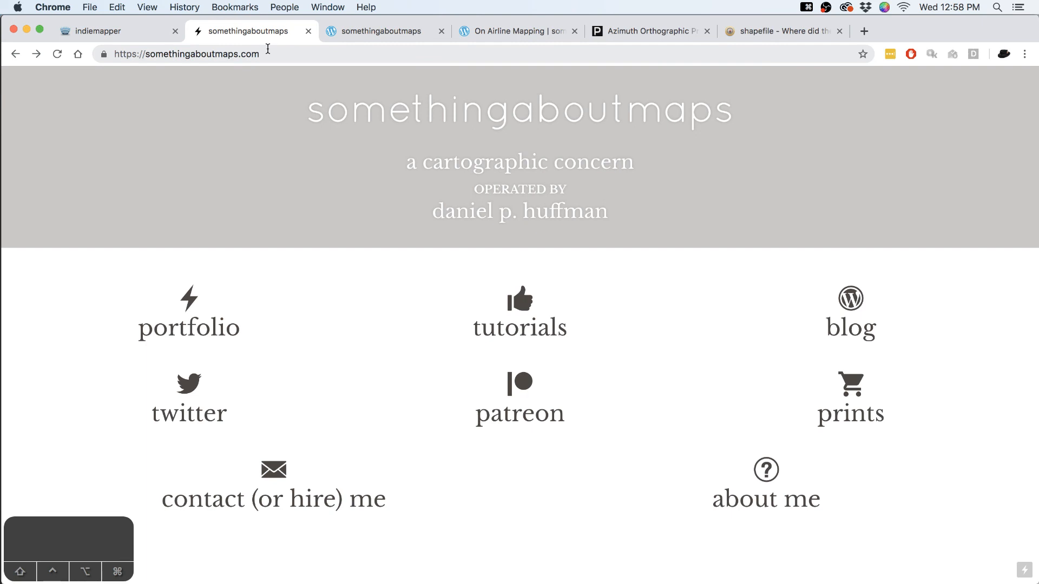
Quit KeyCastr and switch to OBS
click(806, 7)
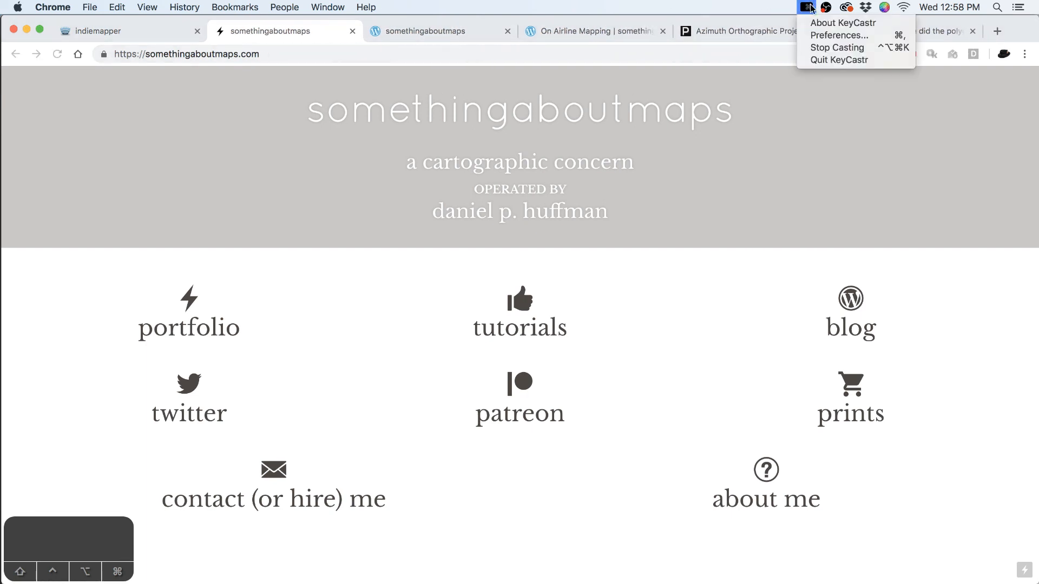
click(815, 60)
key(super+Tab)
key(super+Tab)
key(super+Tab)
key(super+Tab)
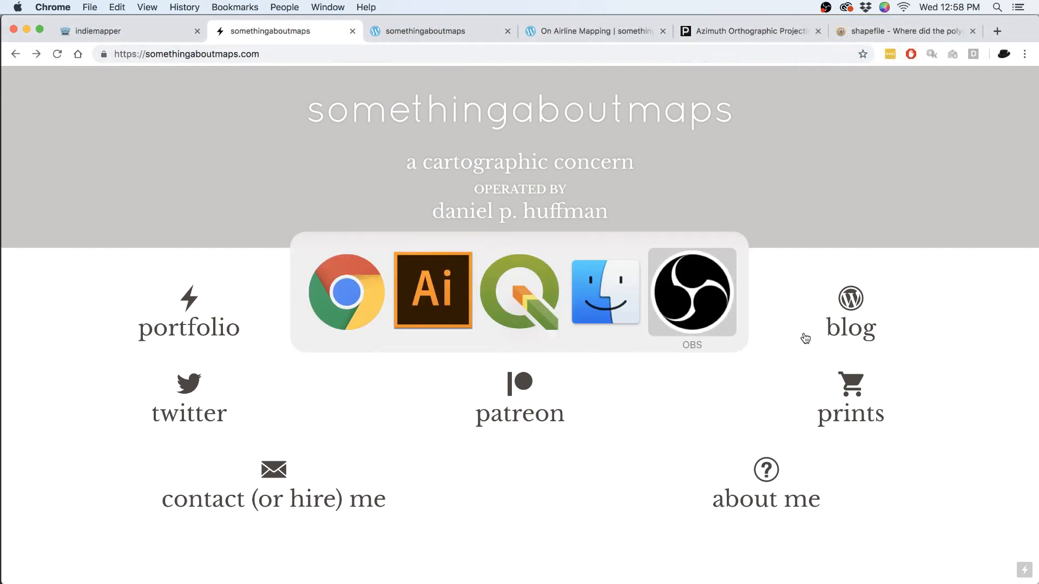